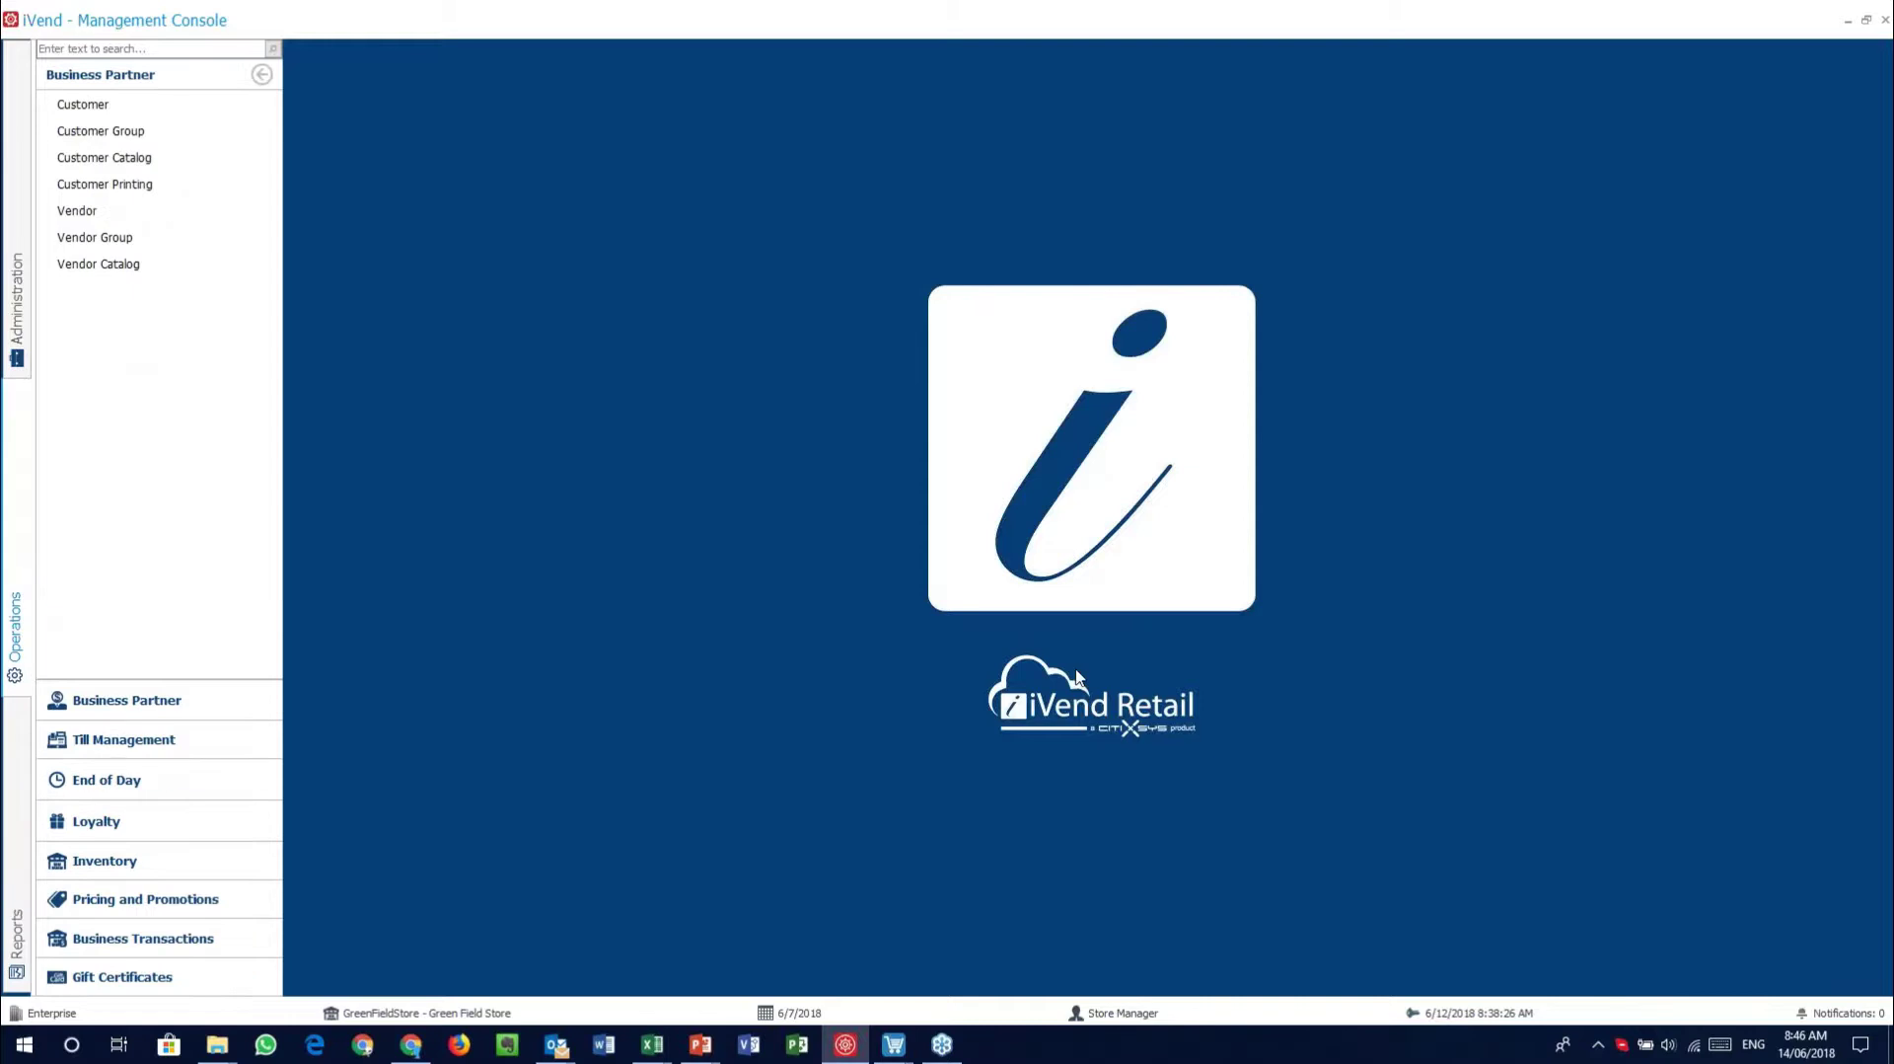
Switch to the iVend Retail Point of Sale window and add product 100109 to the sale
click(894, 1044)
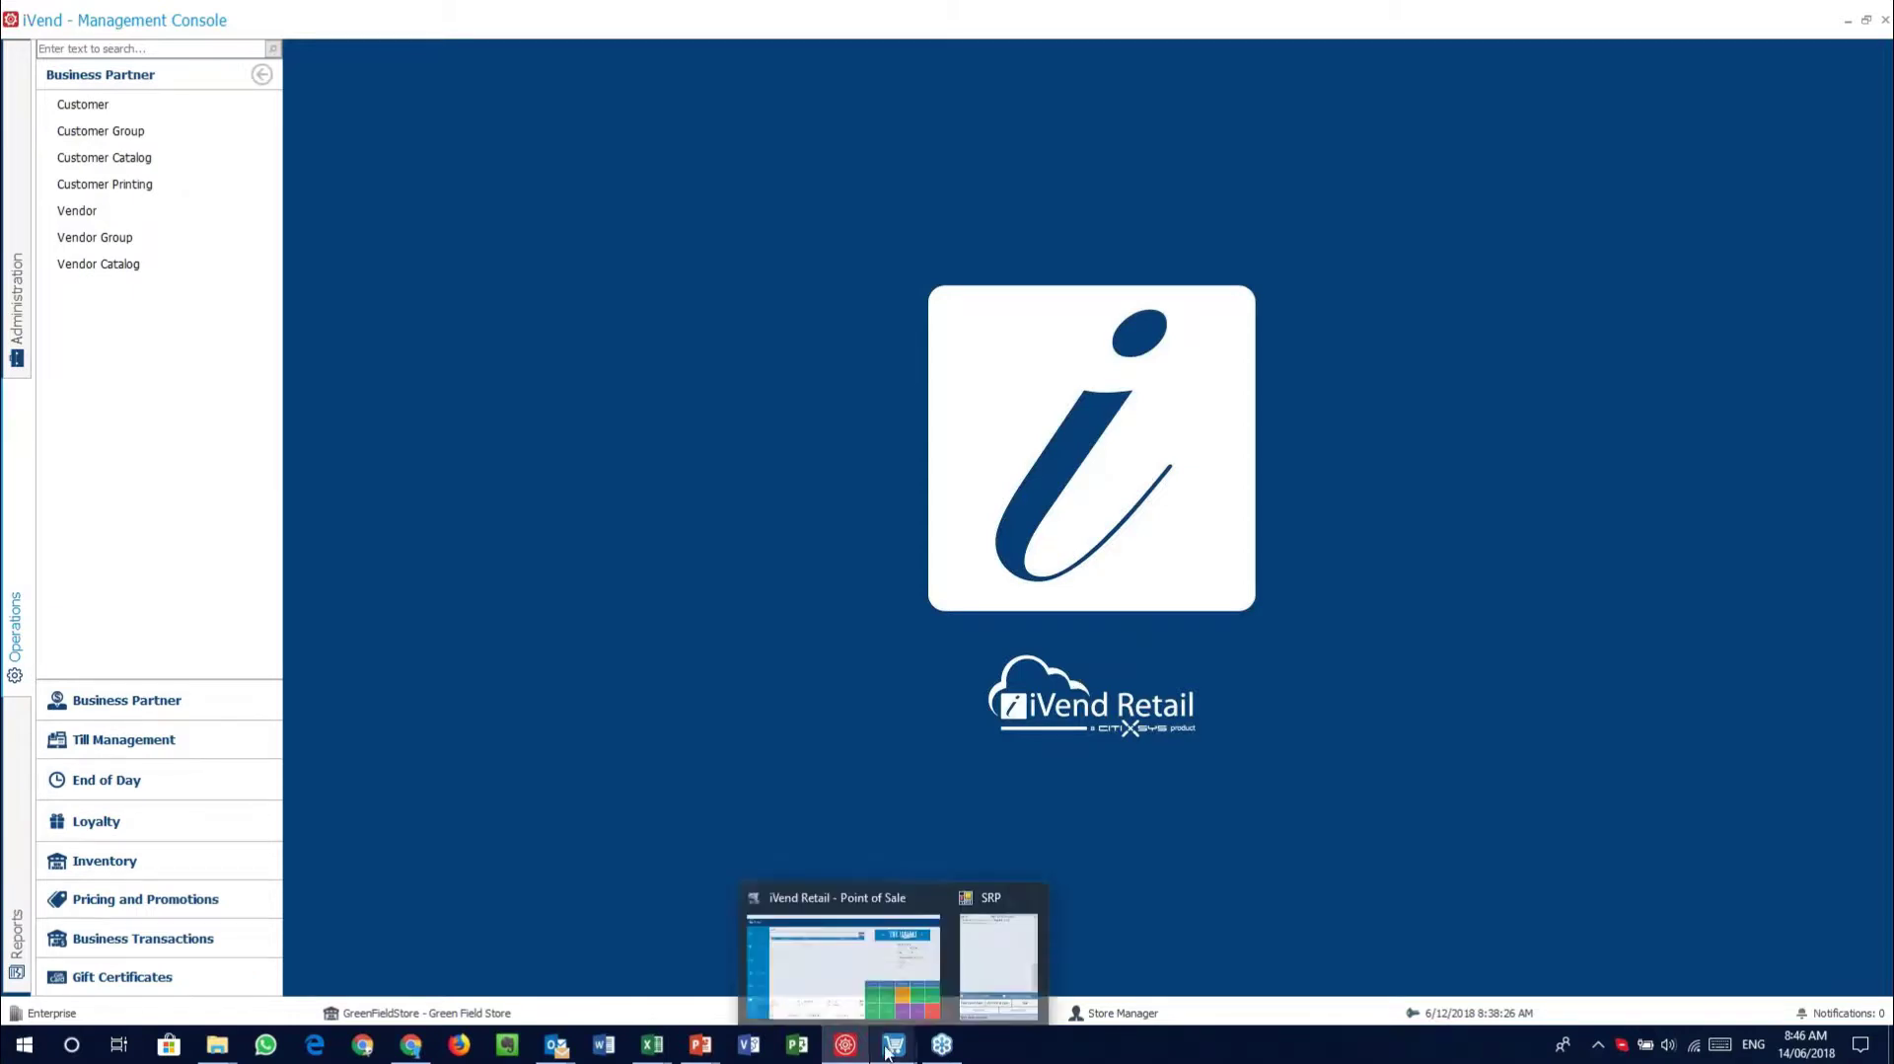
click(853, 964)
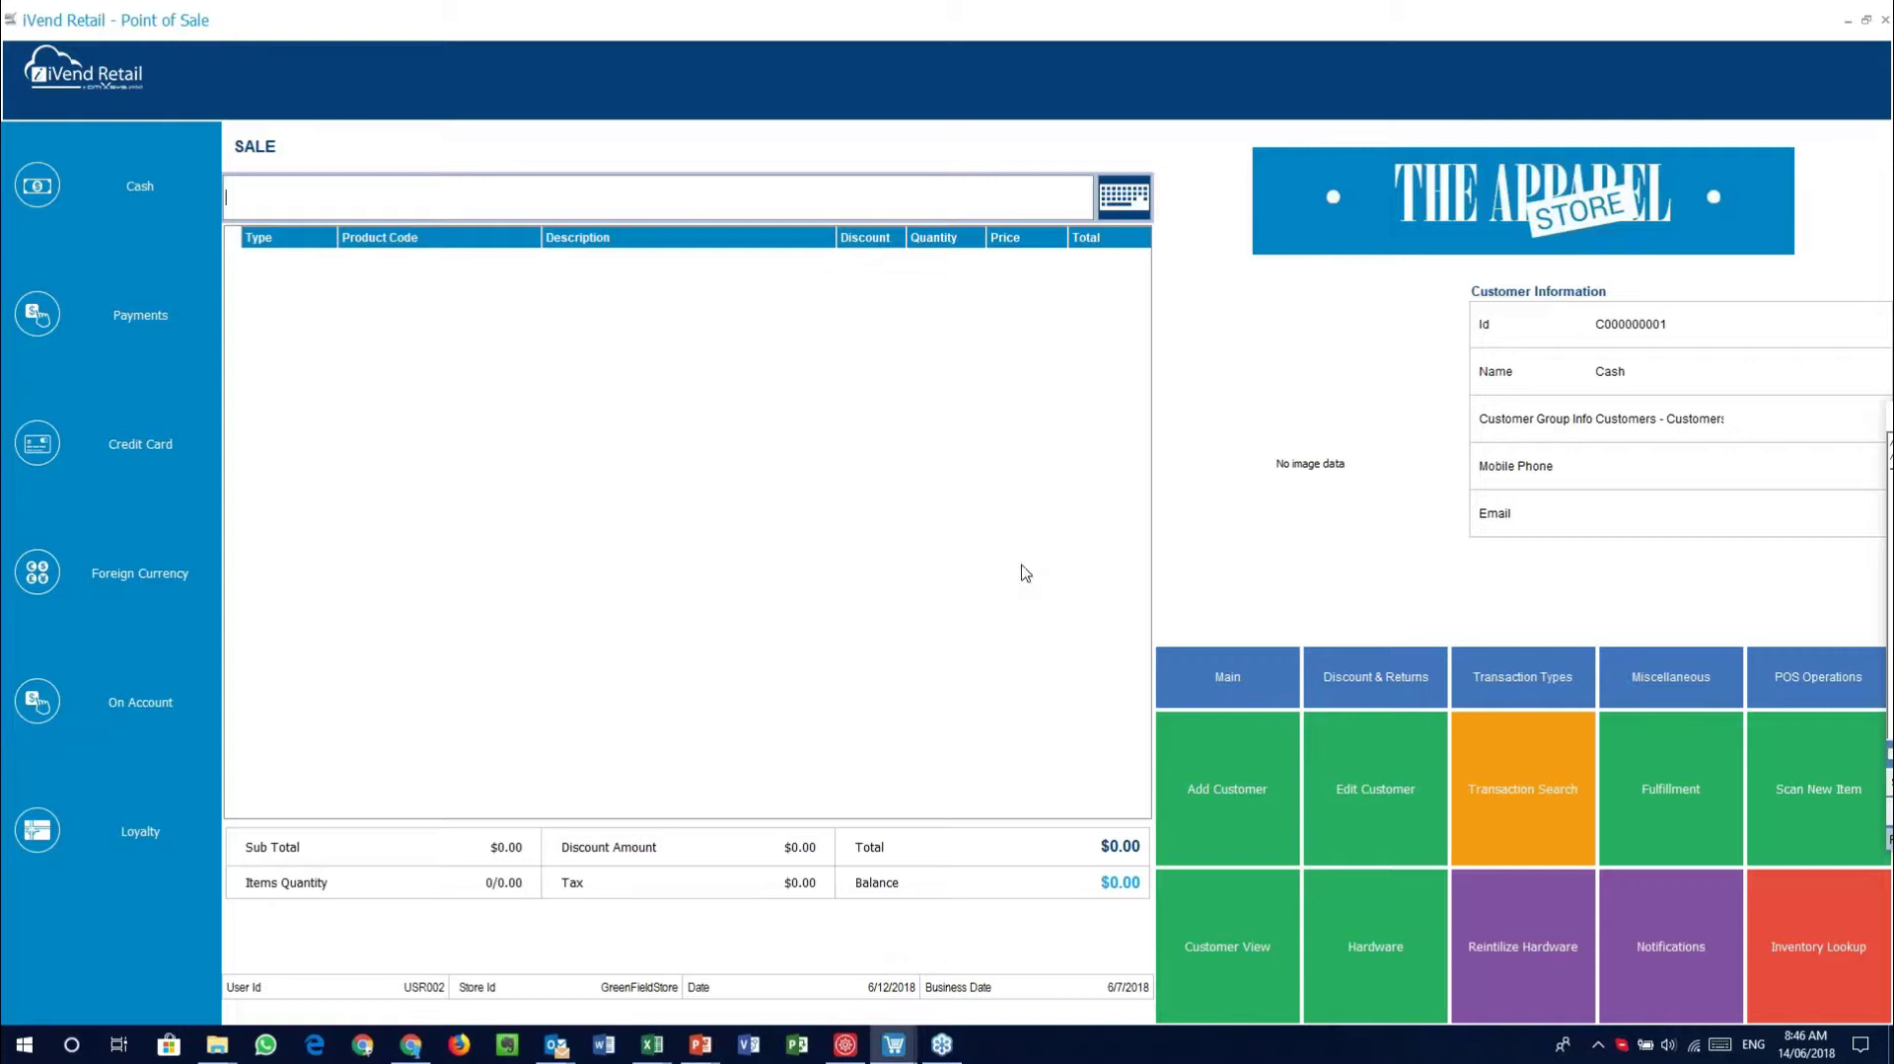
click(846, 1043)
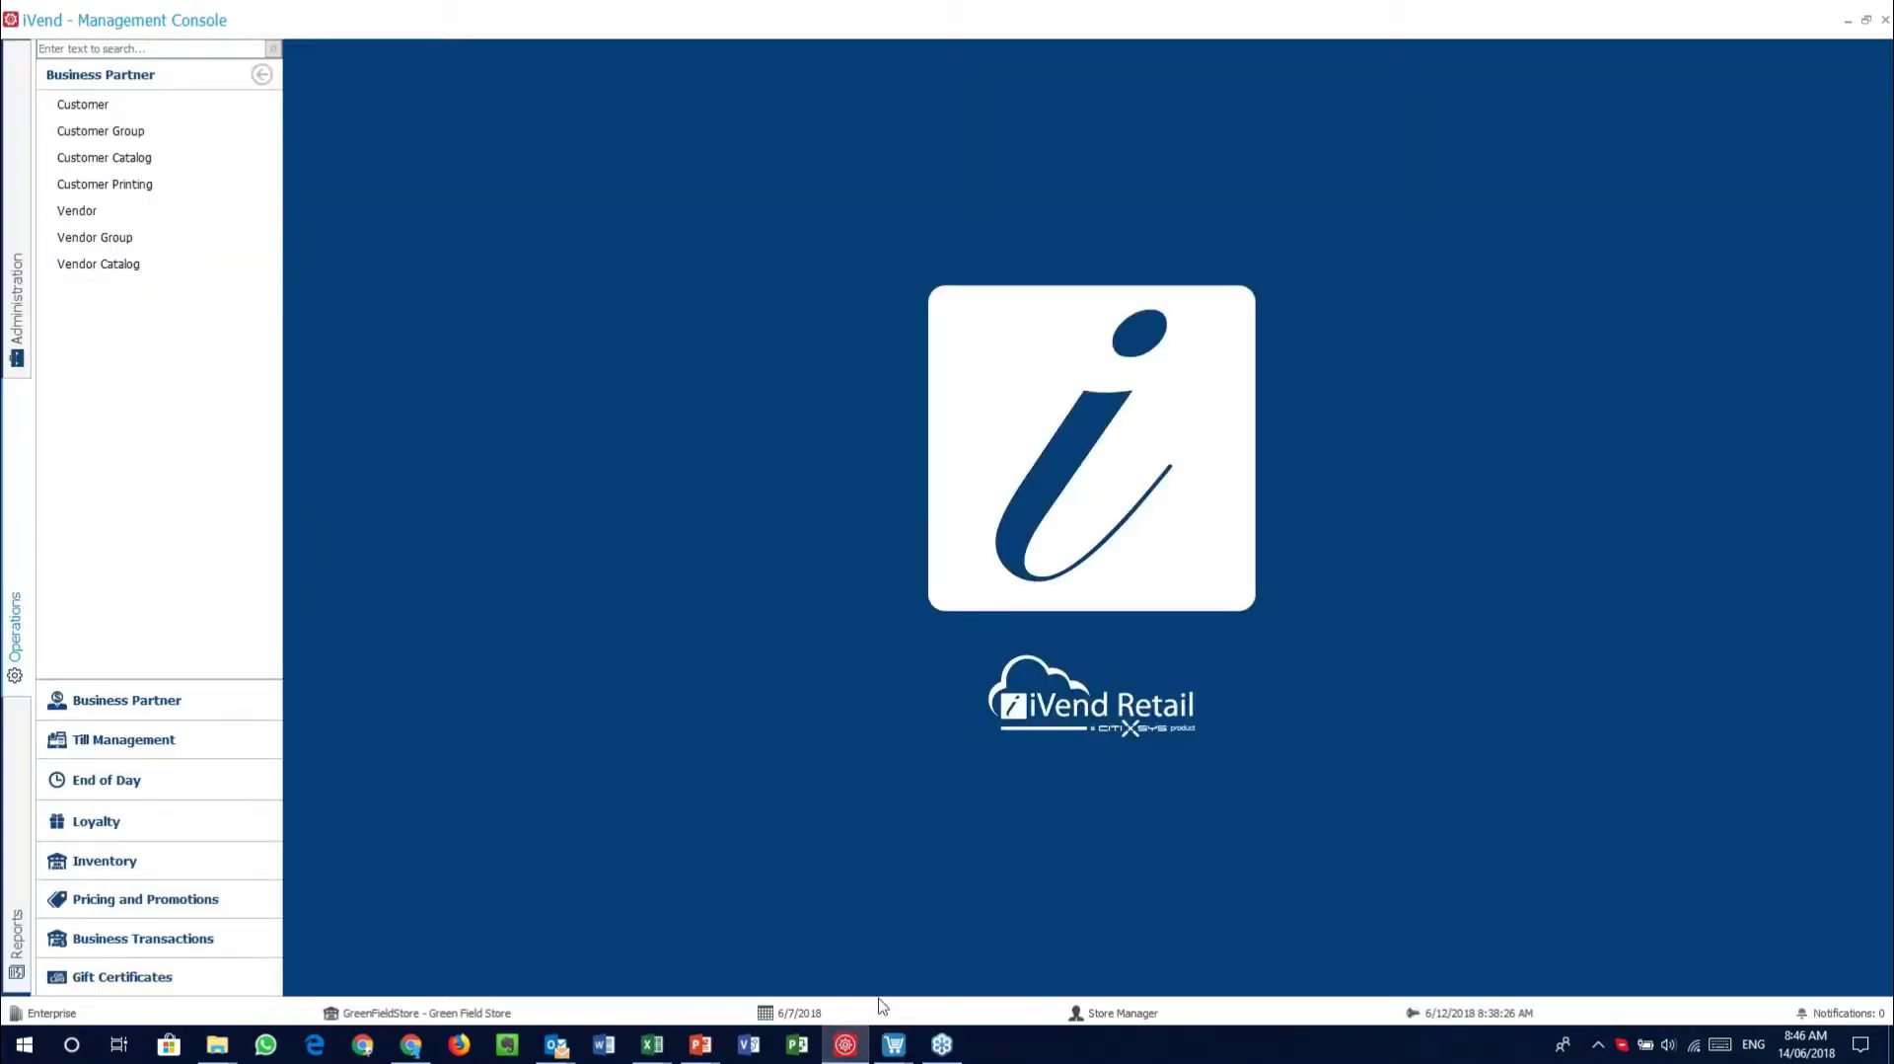
click(894, 1044)
click(831, 963)
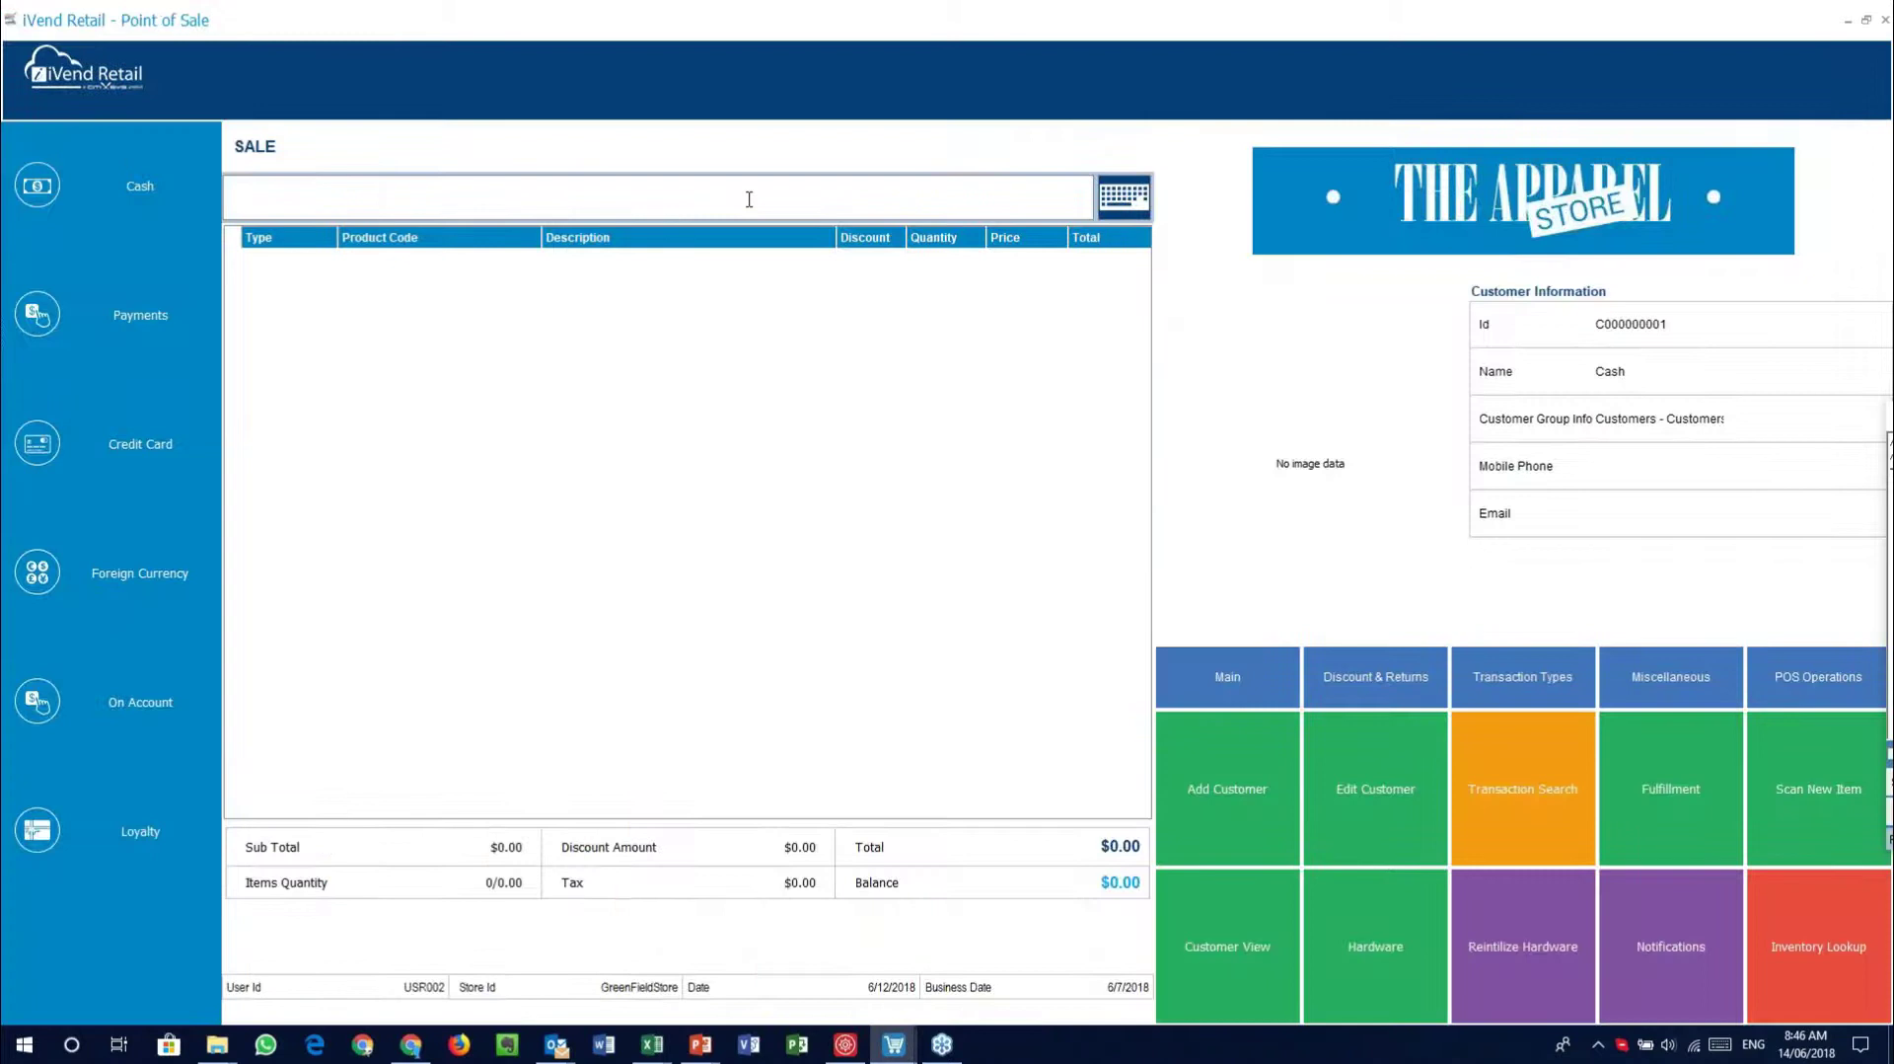
text(100109)
key(Return)
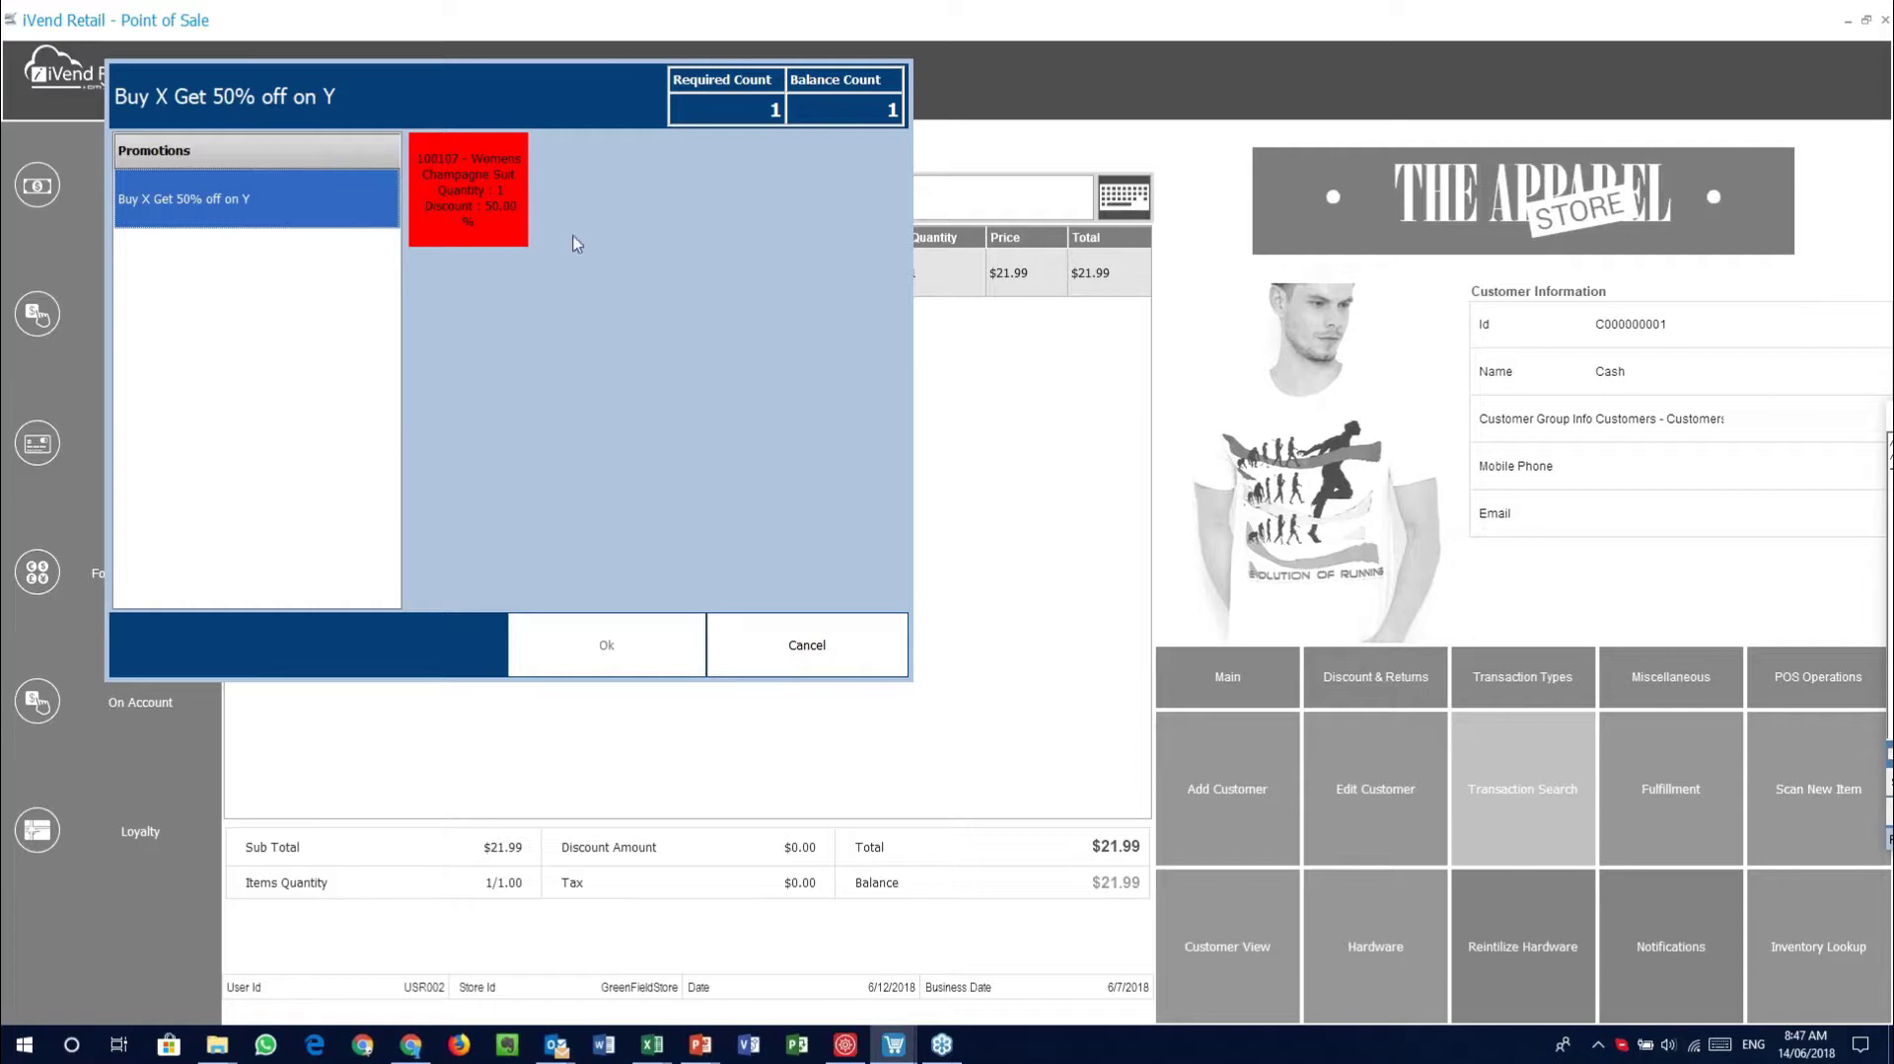
Accept the "Buy X Get 50% off on Y" promotion with the Womens Champagne Suit (100107) as the discounted item
click(428, 175)
click(469, 222)
click(612, 653)
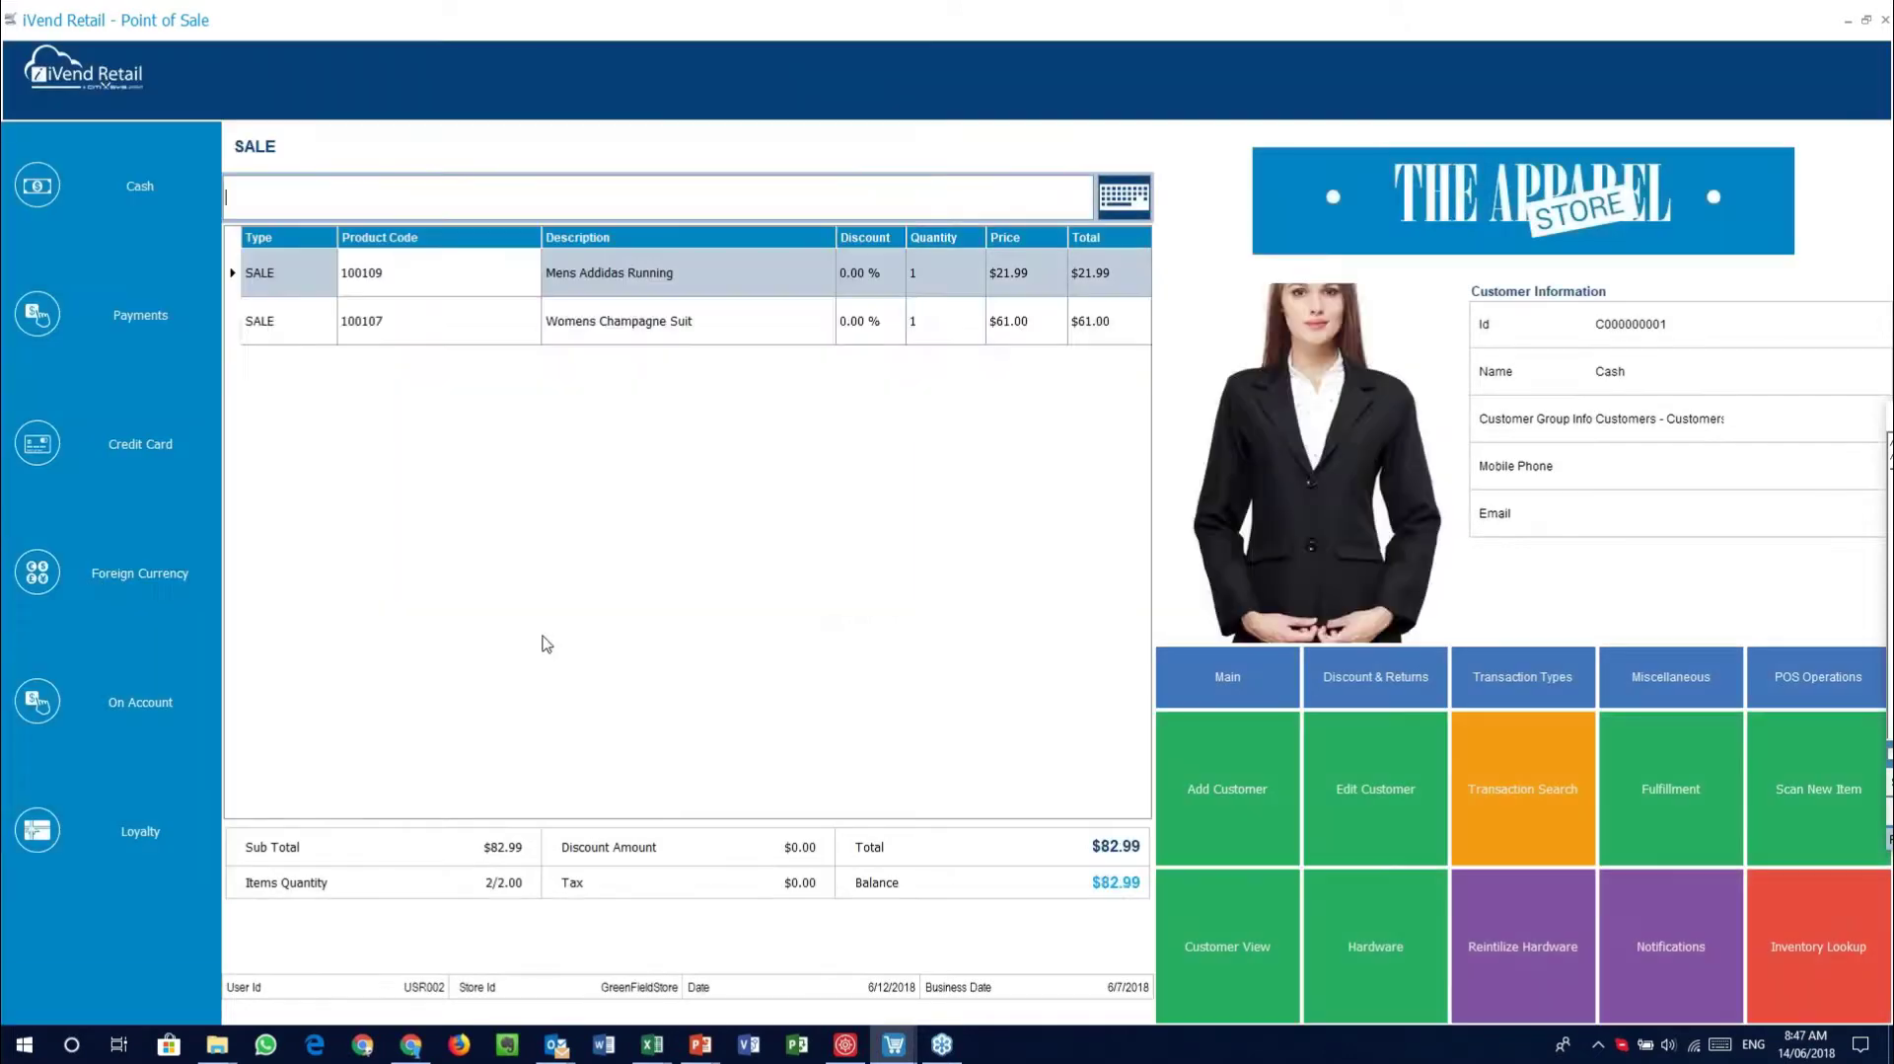
Review the Mens Addidas Running, Womens Champagne Suit and promotion lines in the sale
click(566, 367)
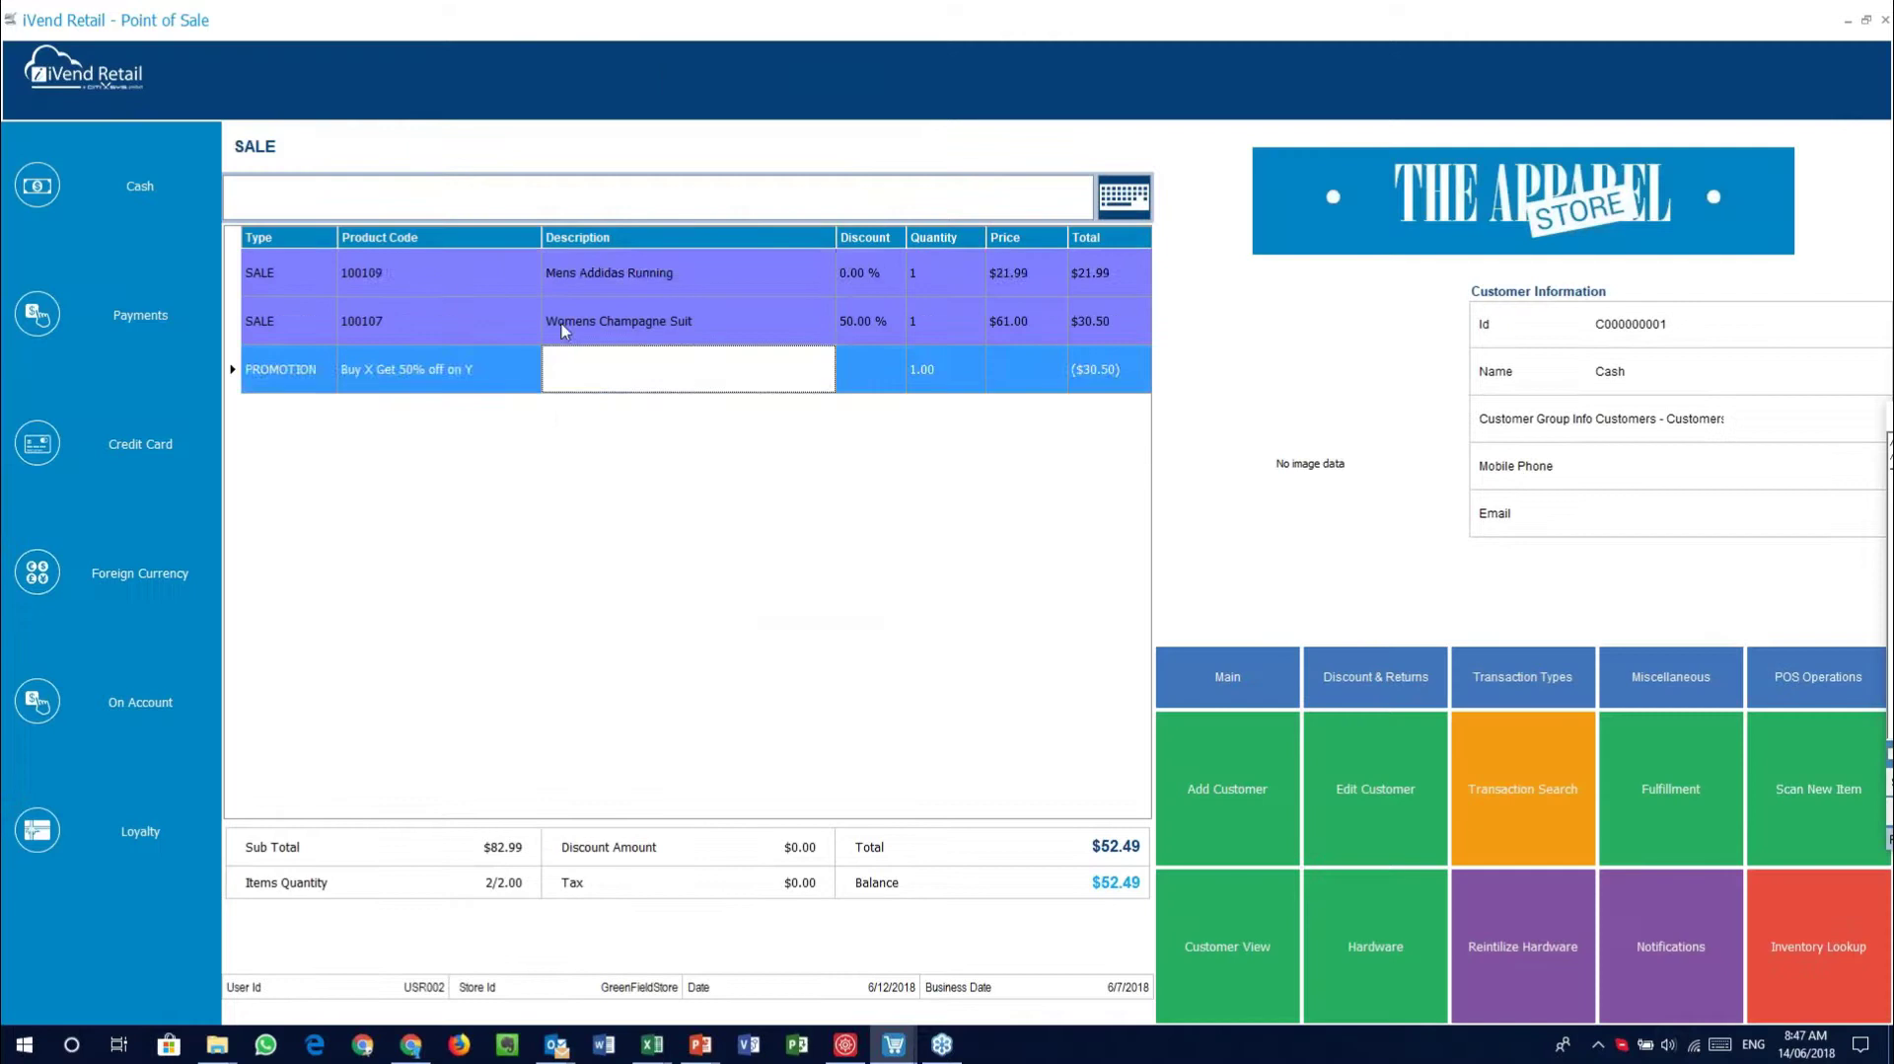
click(561, 276)
click(593, 338)
click(601, 379)
Switch to the iVend Management Console and open the Pricing and Promotions section
click(855, 1054)
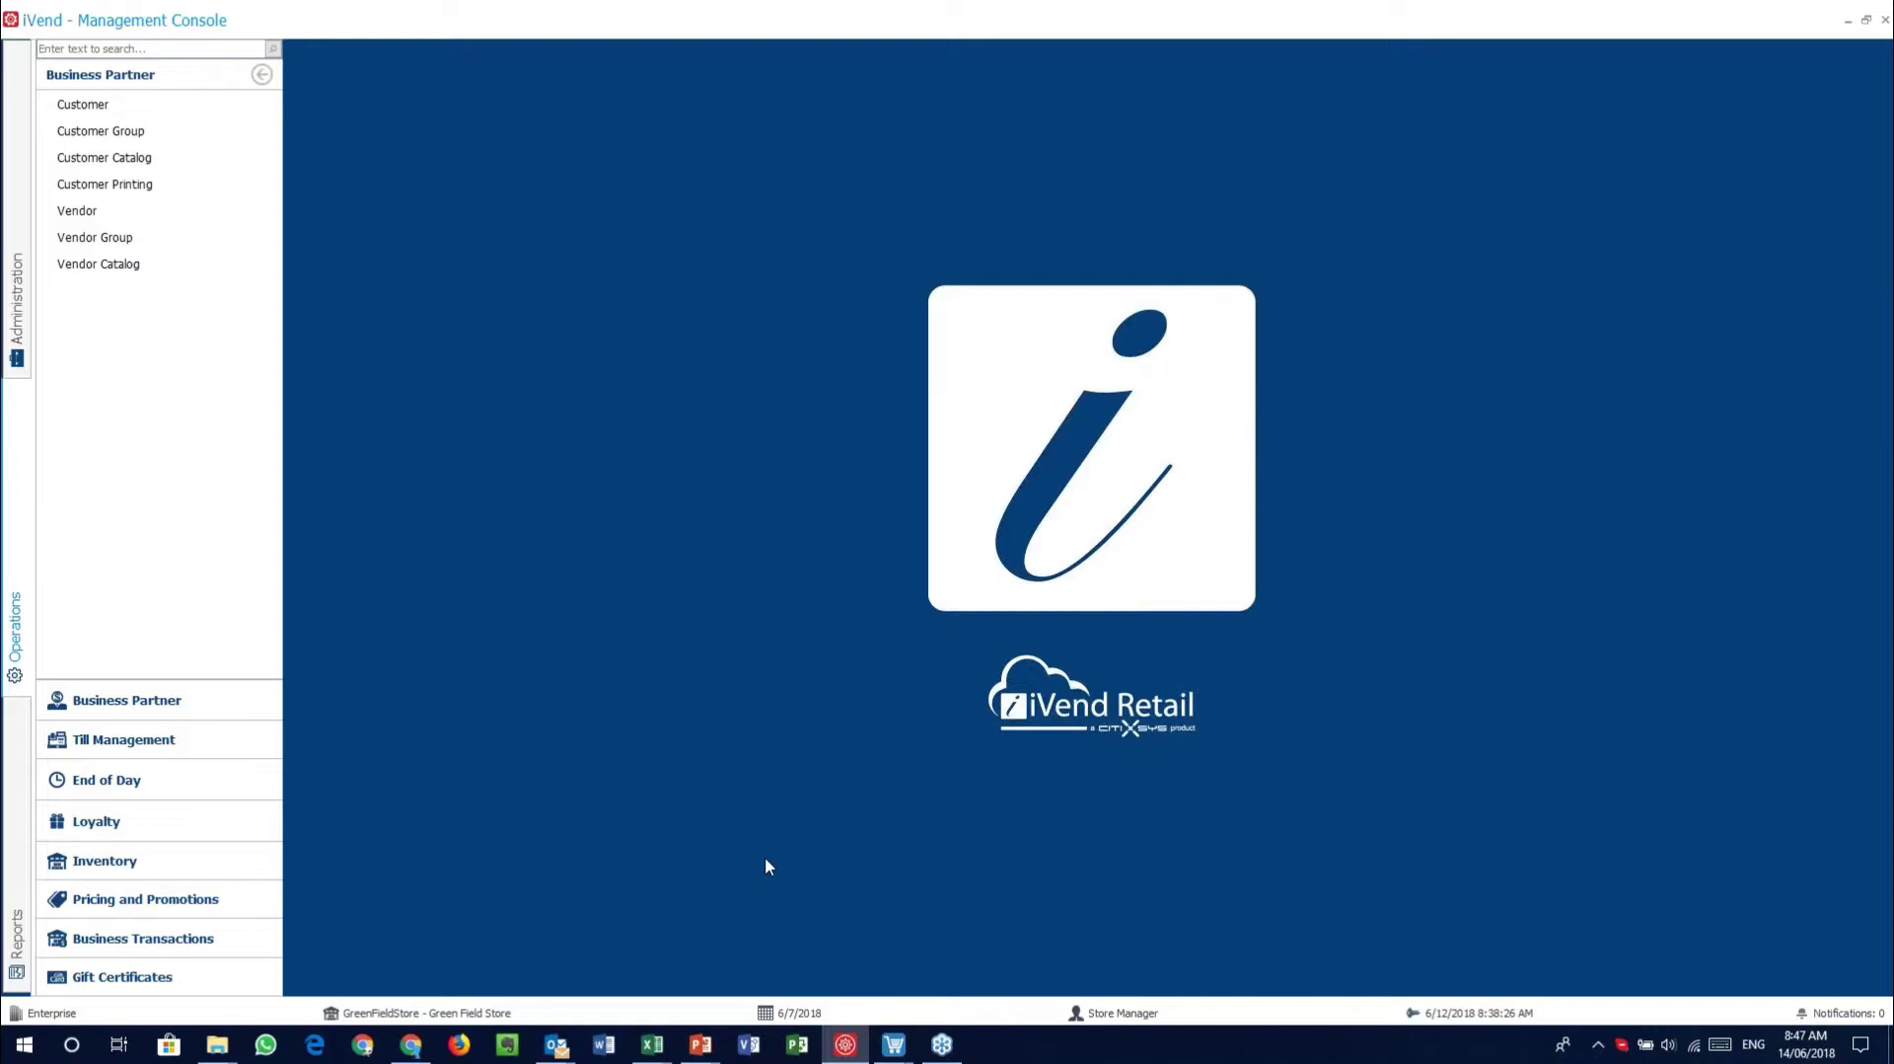
mouse_move(894, 1044)
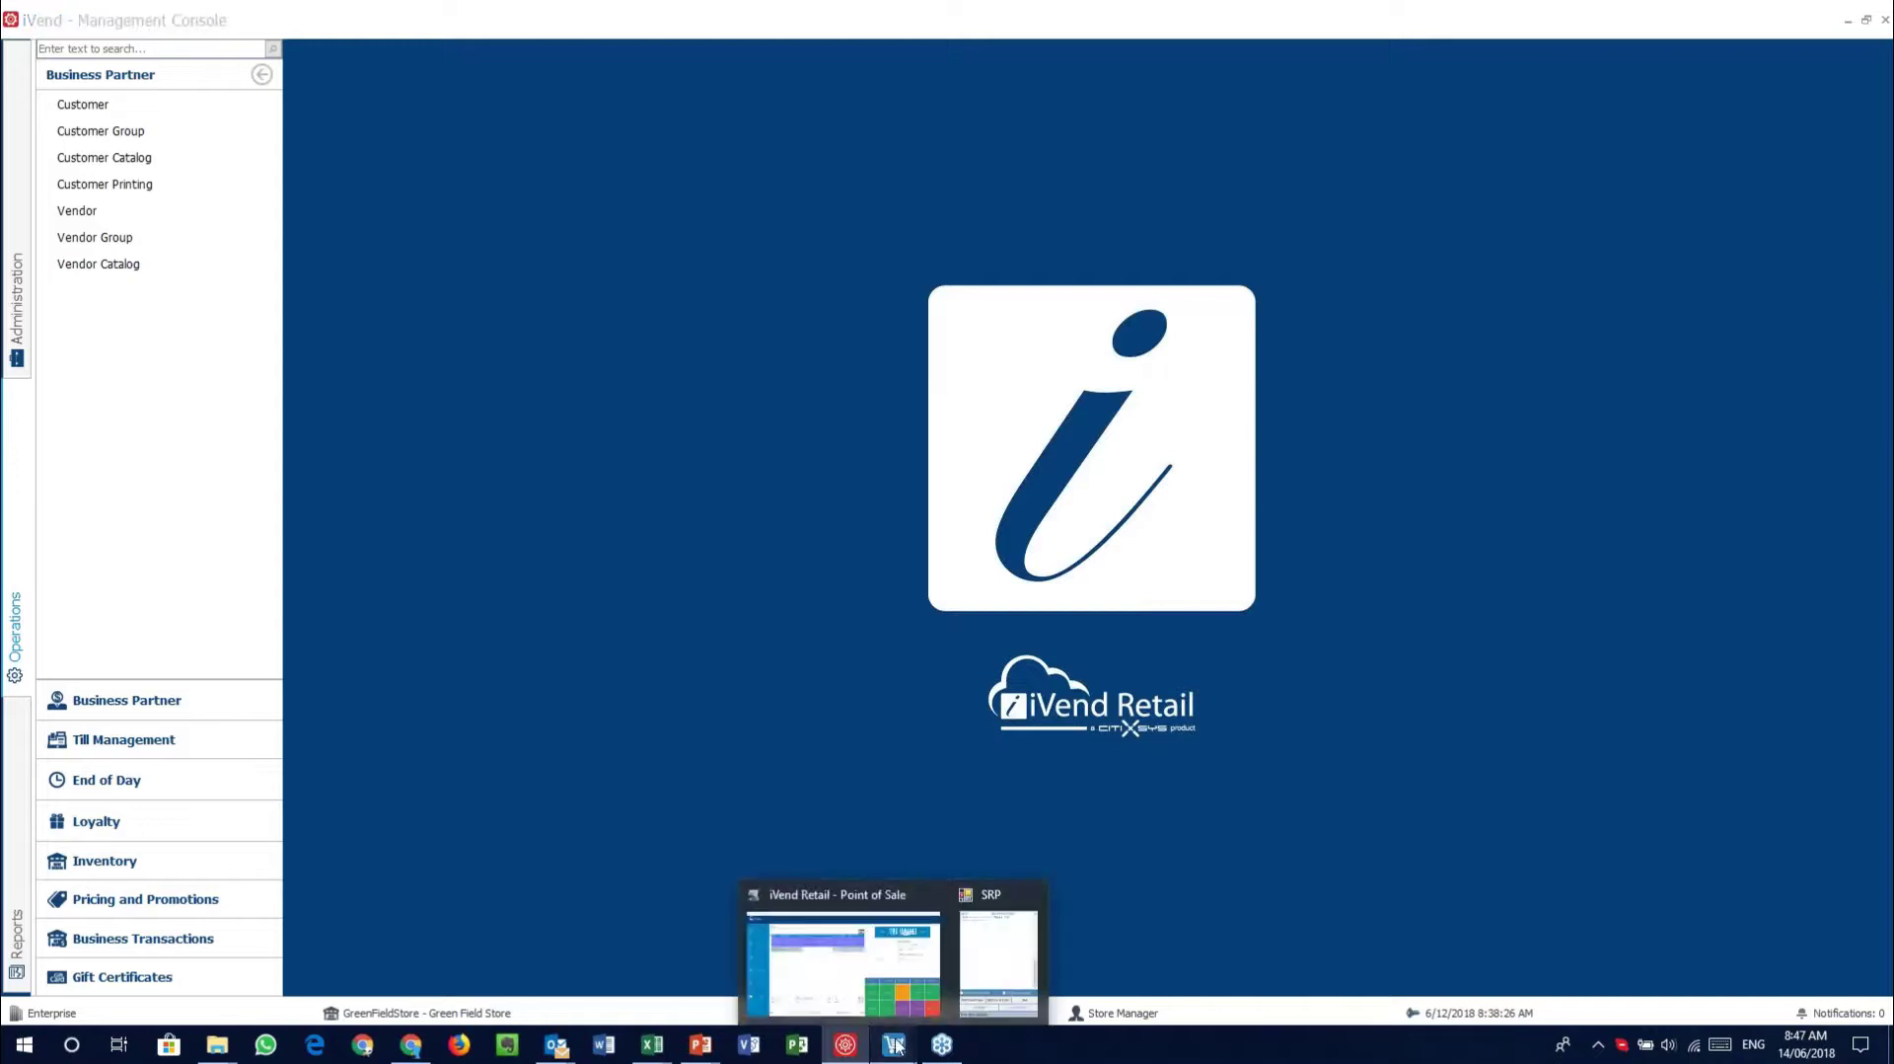
click(866, 962)
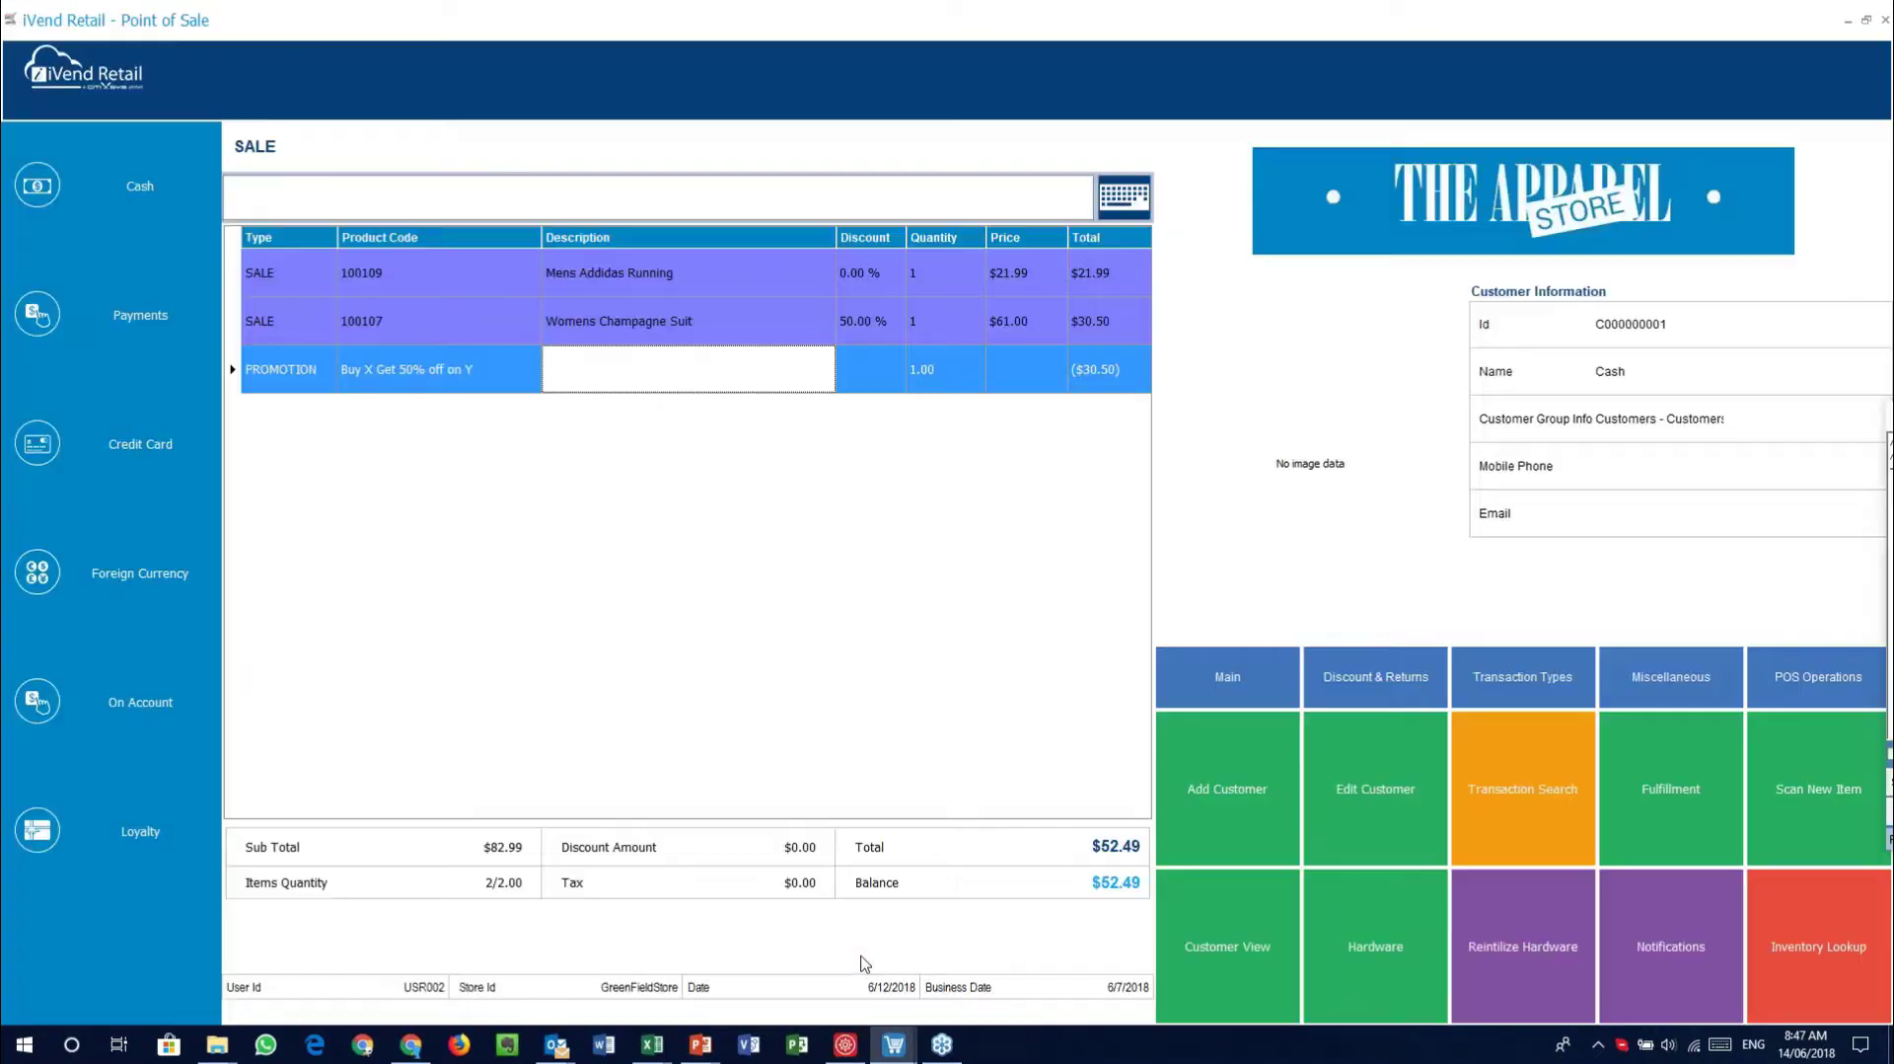
click(845, 1044)
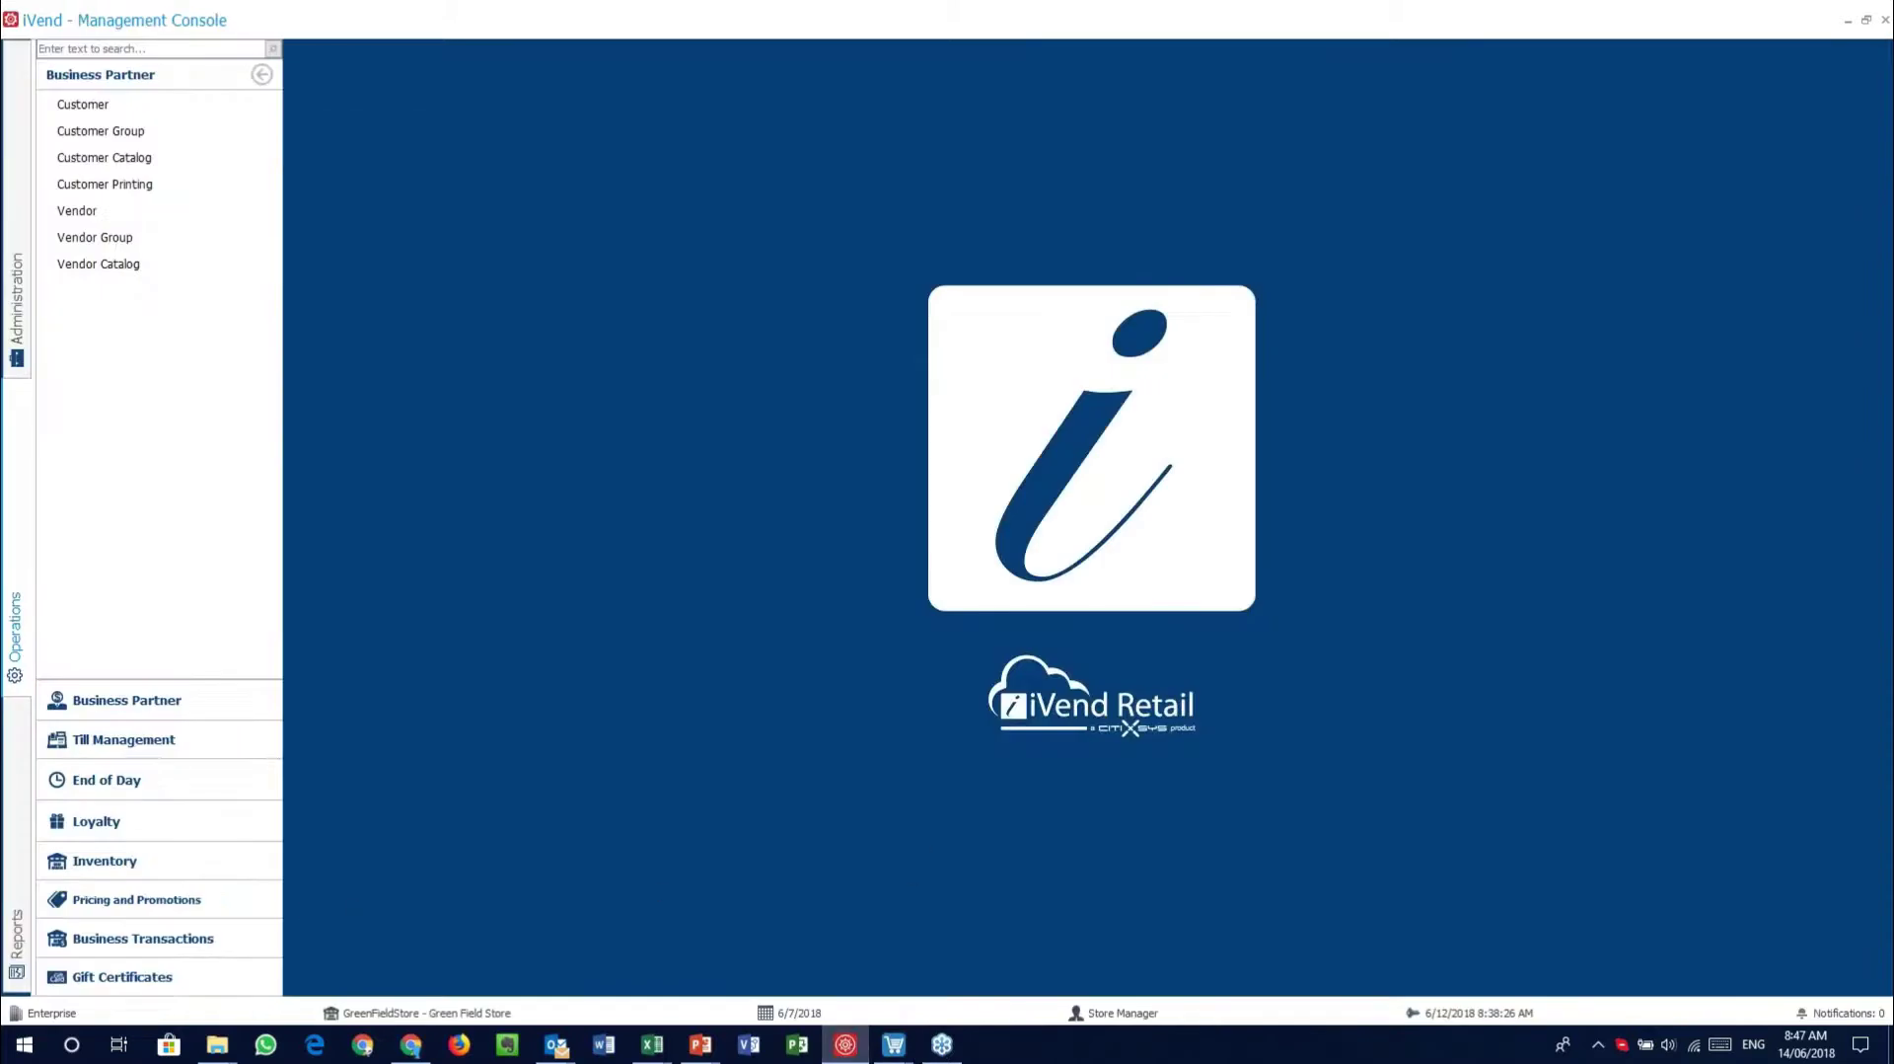
click(178, 901)
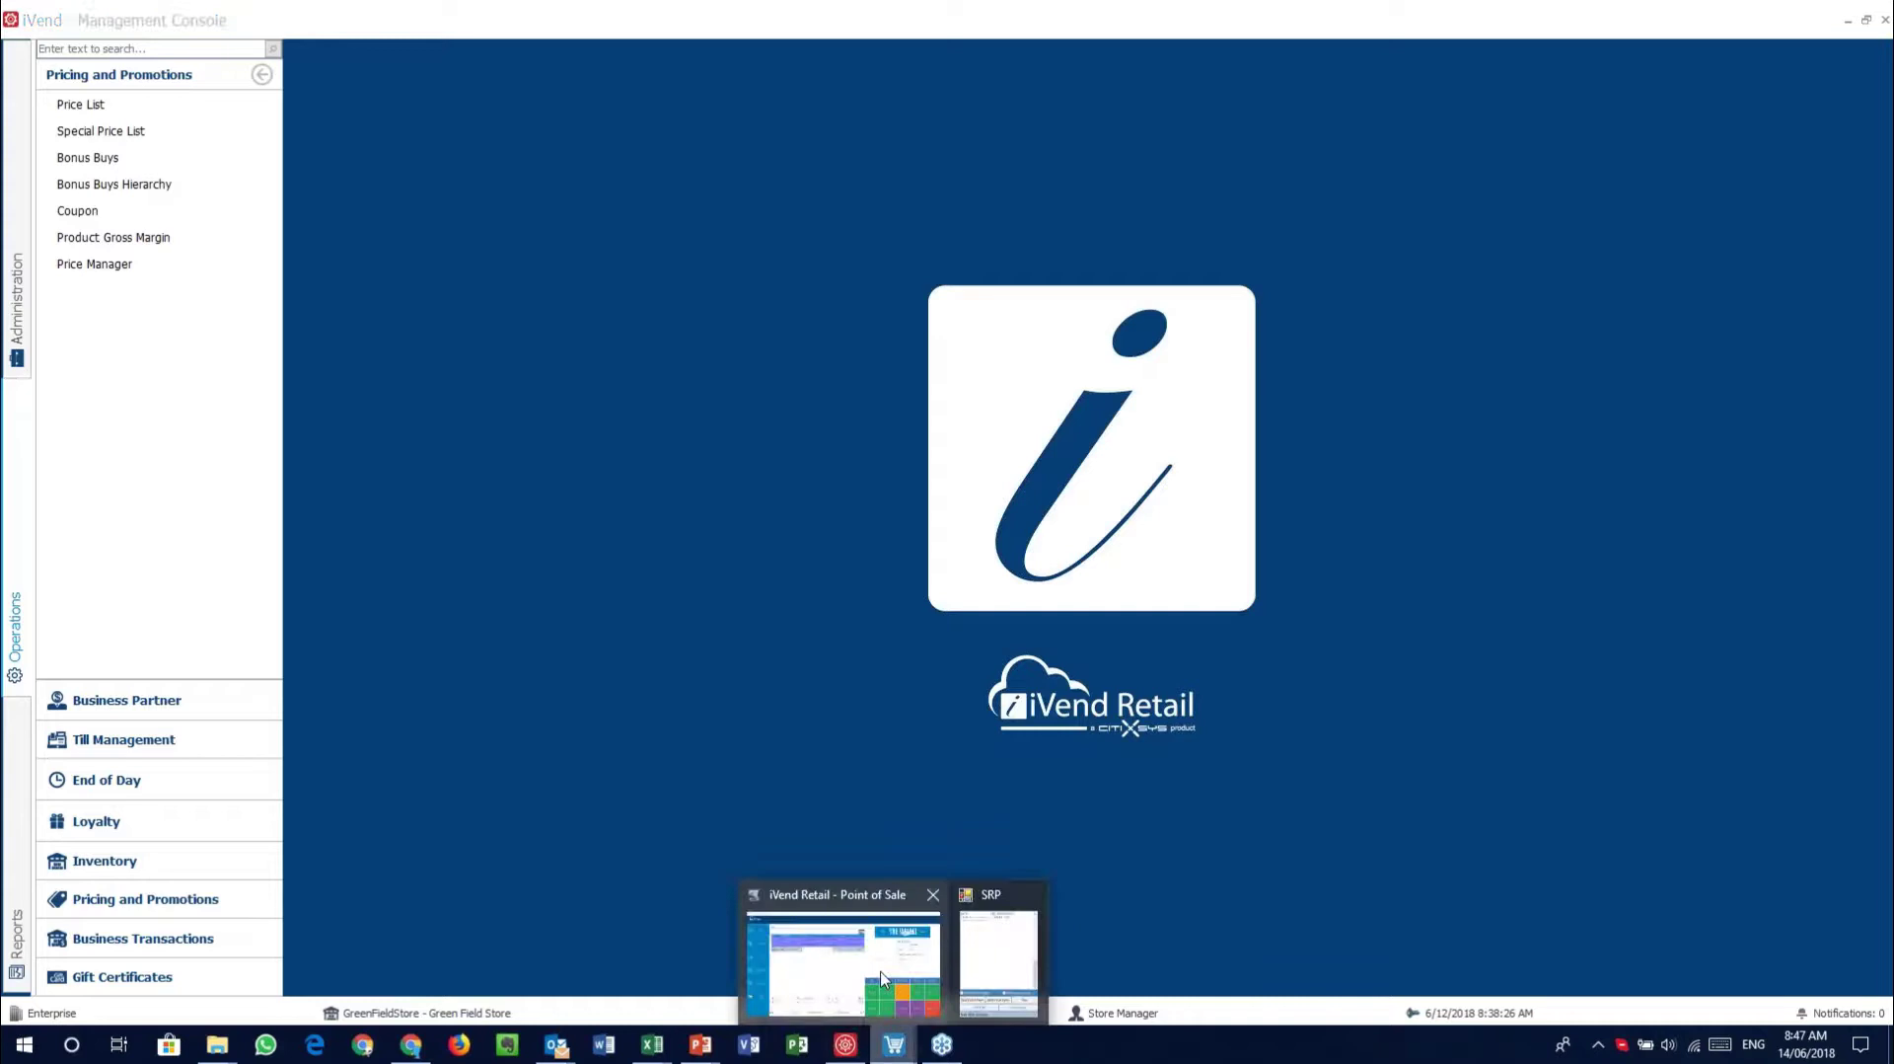
click(838, 962)
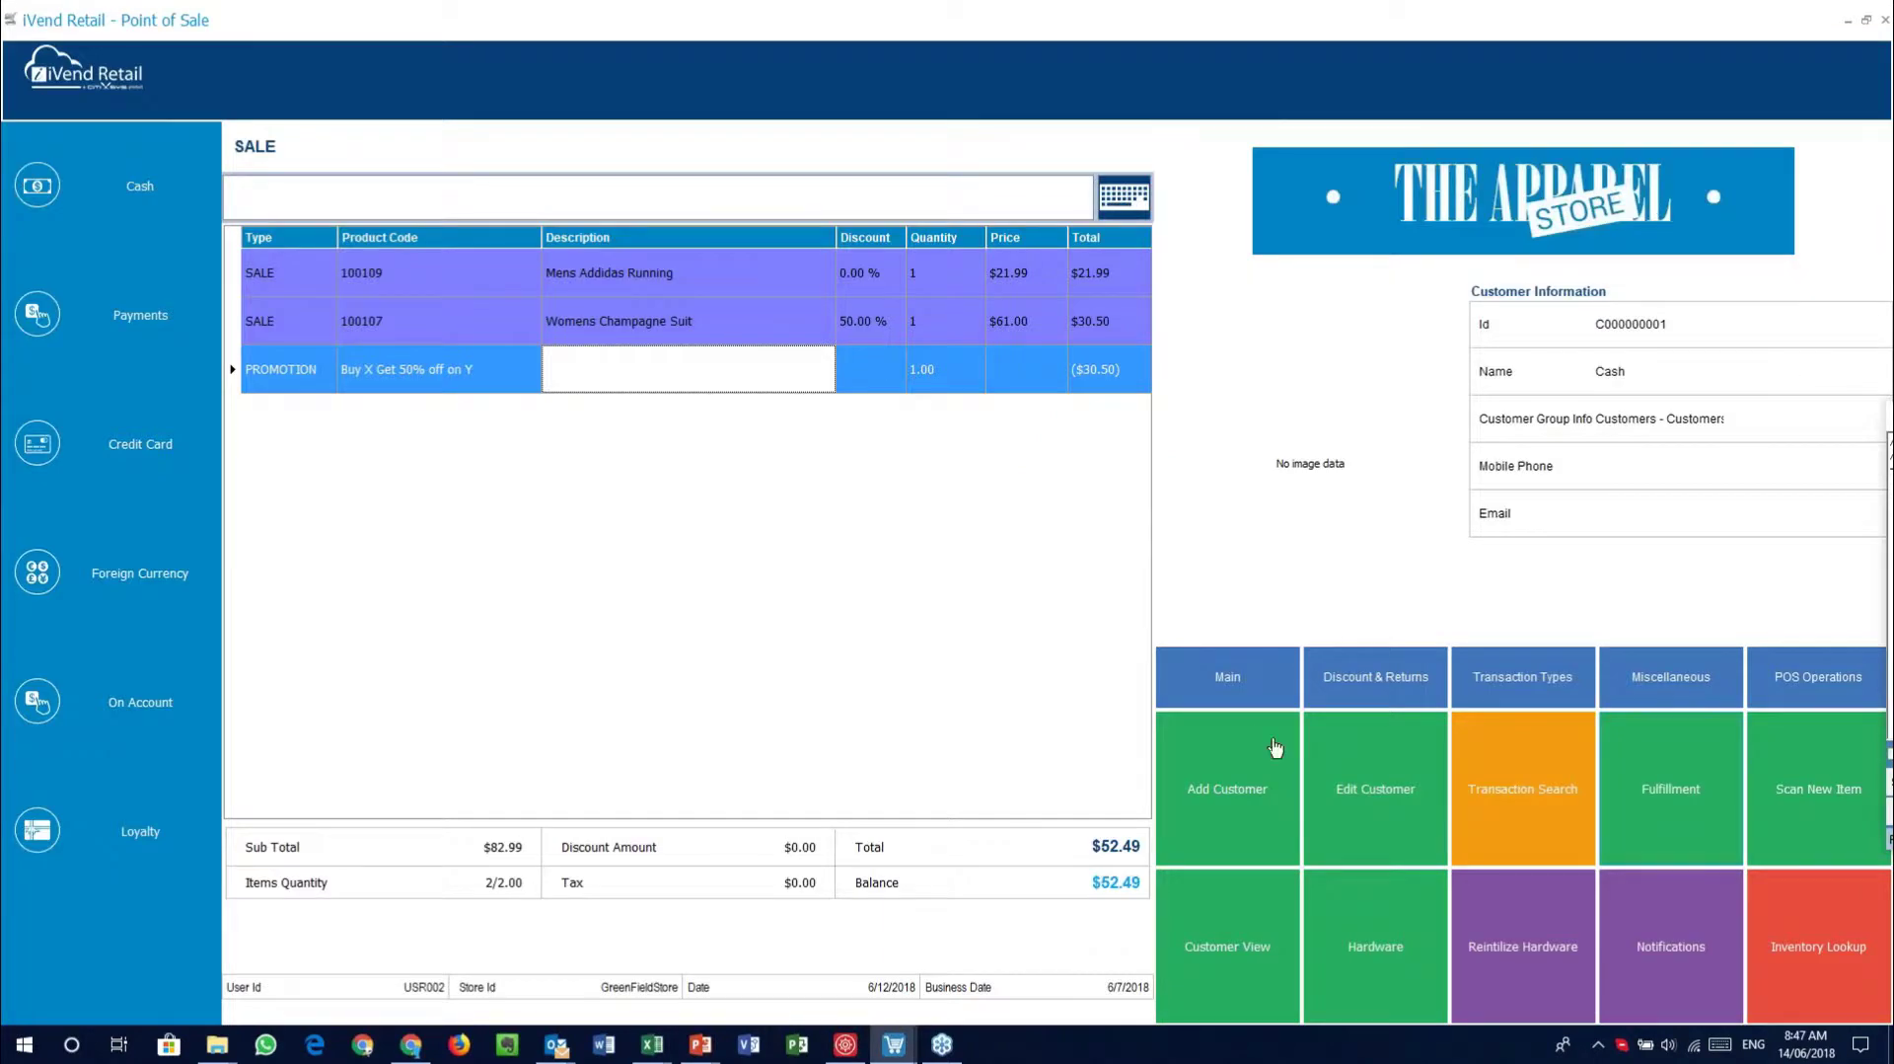
click(1510, 680)
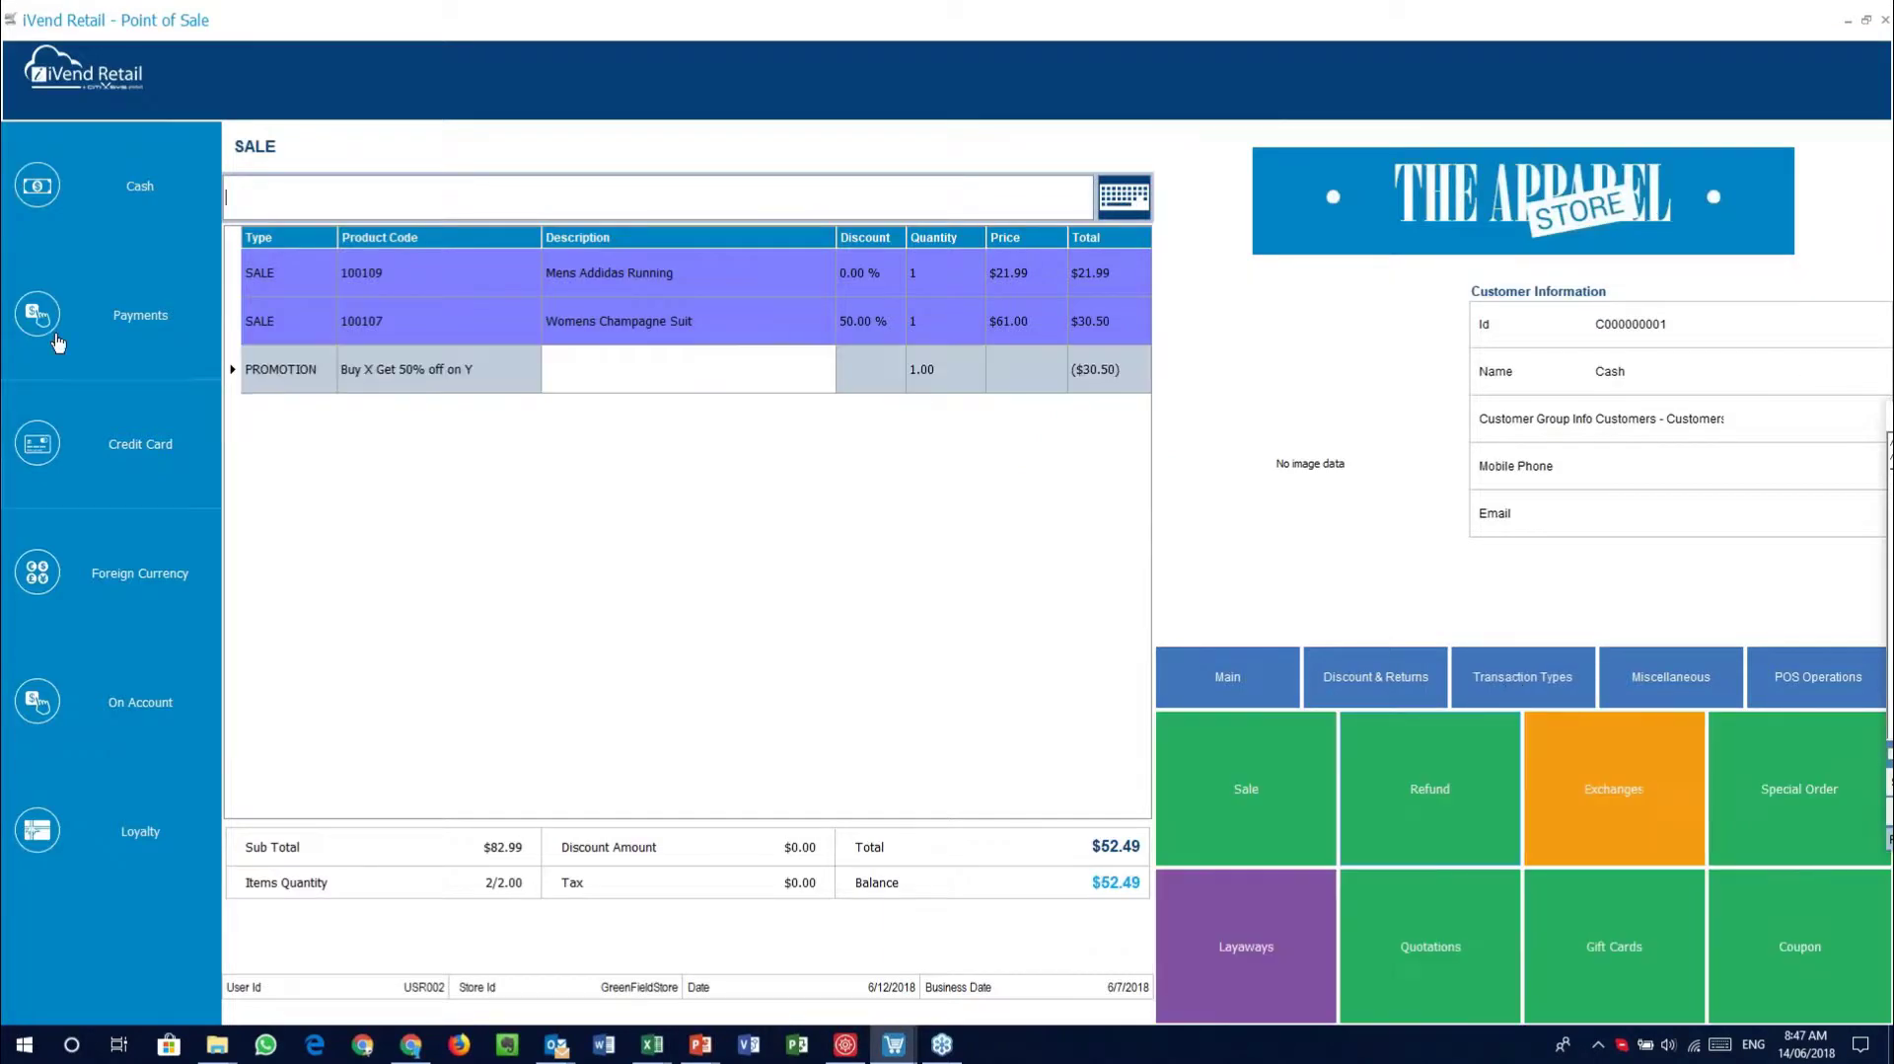
click(95, 299)
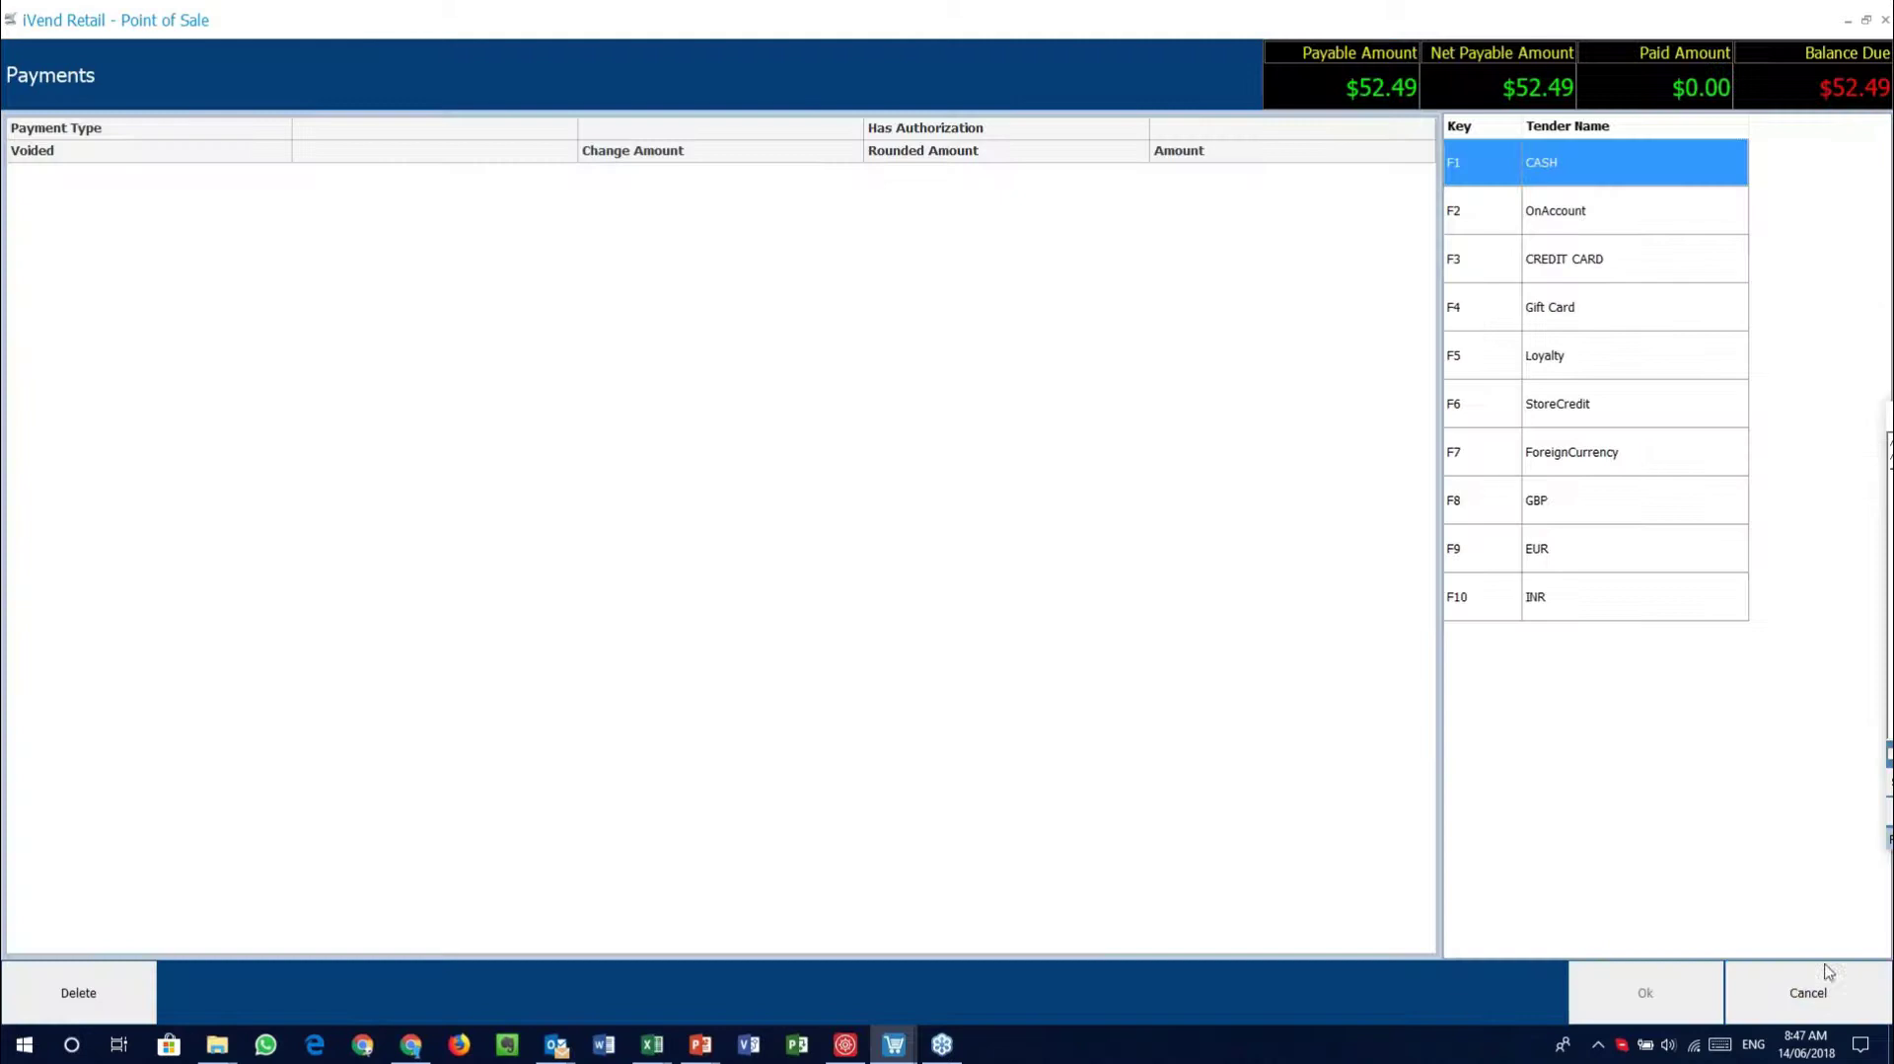
click(1838, 1007)
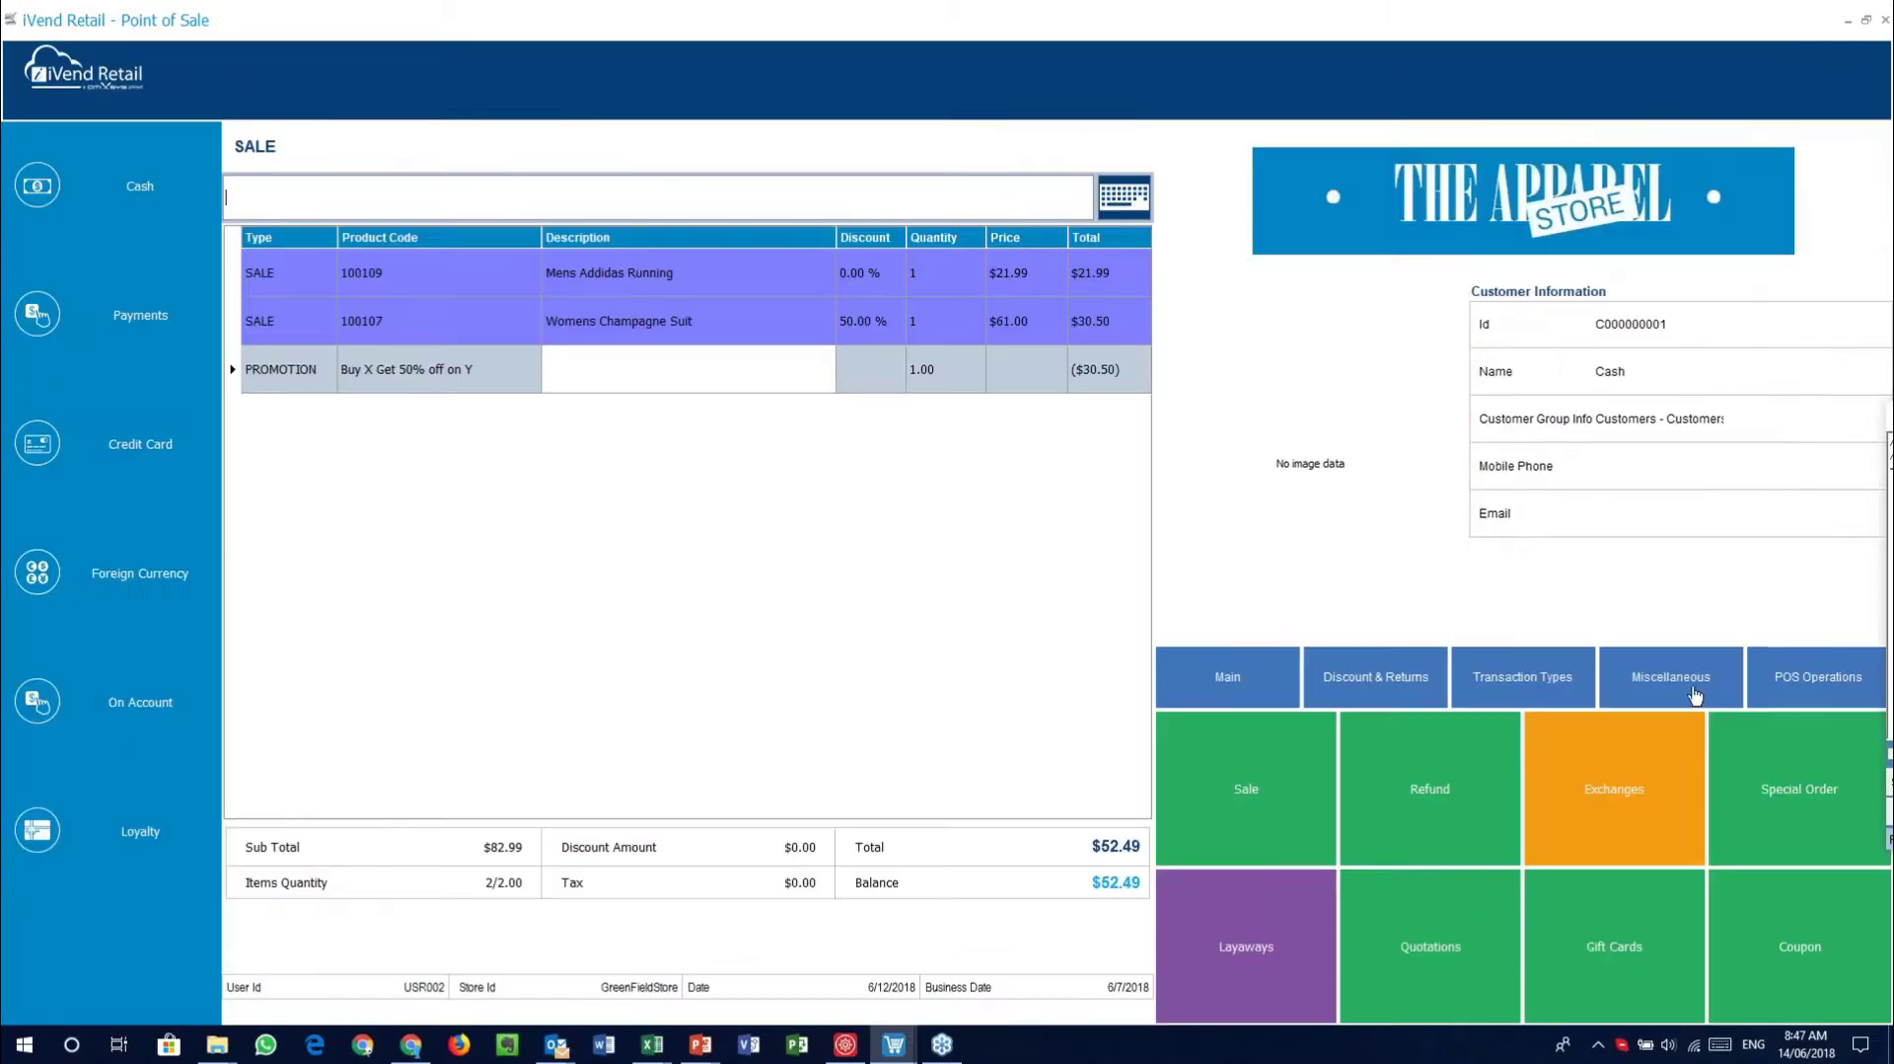
click(656, 271)
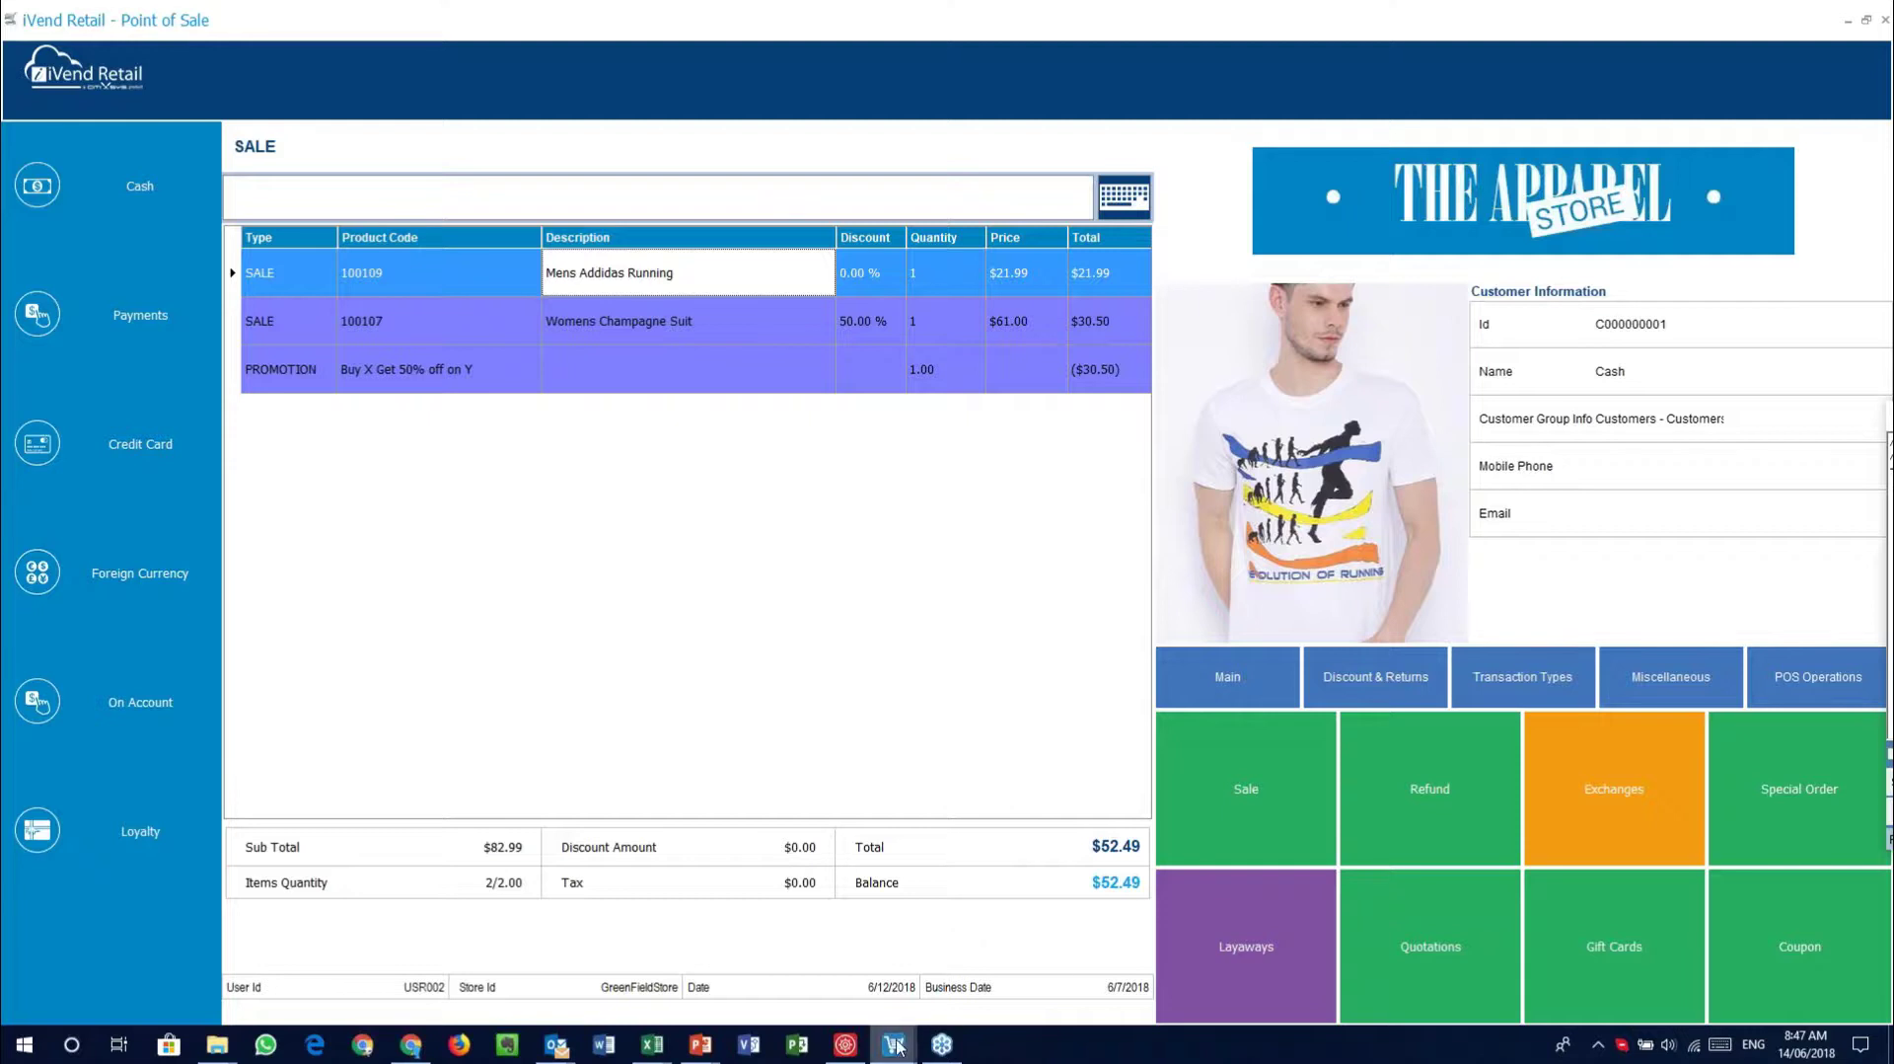
Return to the Management Console, list the Bonus Buys and view the BXGY promotion's general settings, closing them without changes
click(851, 1052)
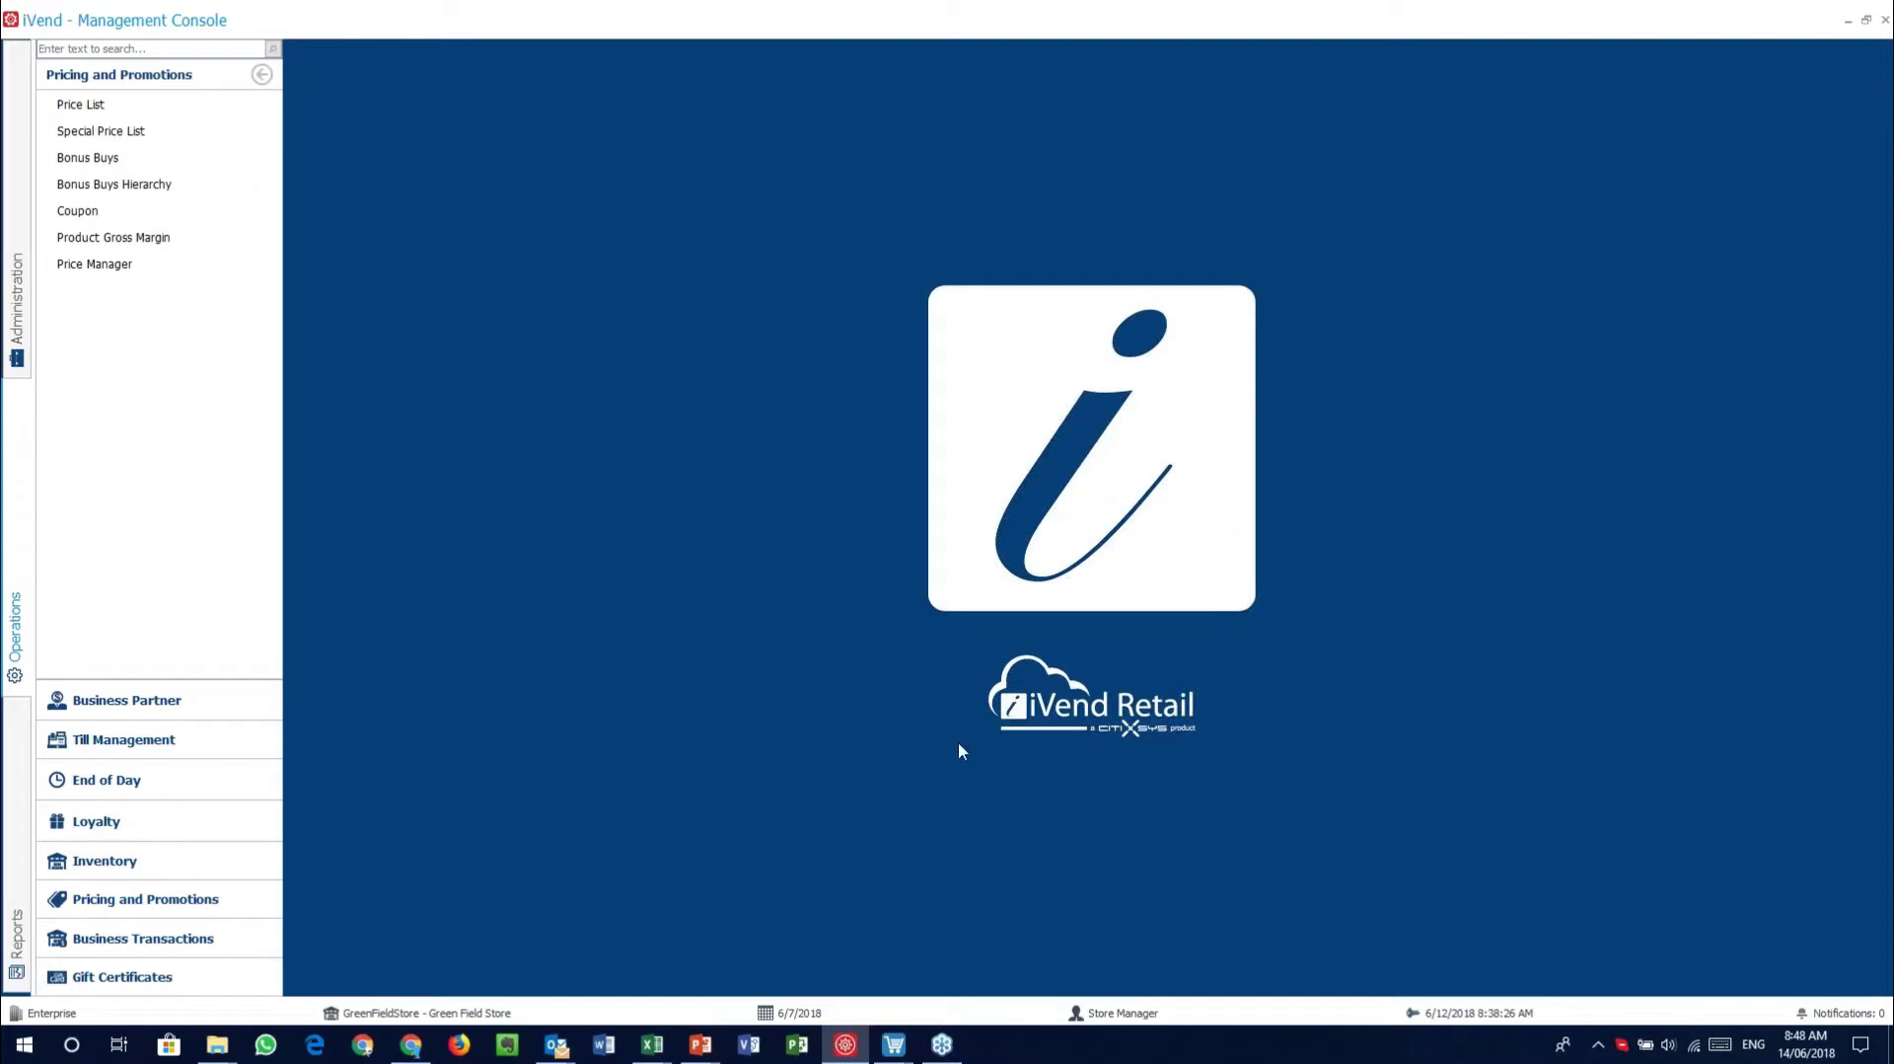
click(112, 161)
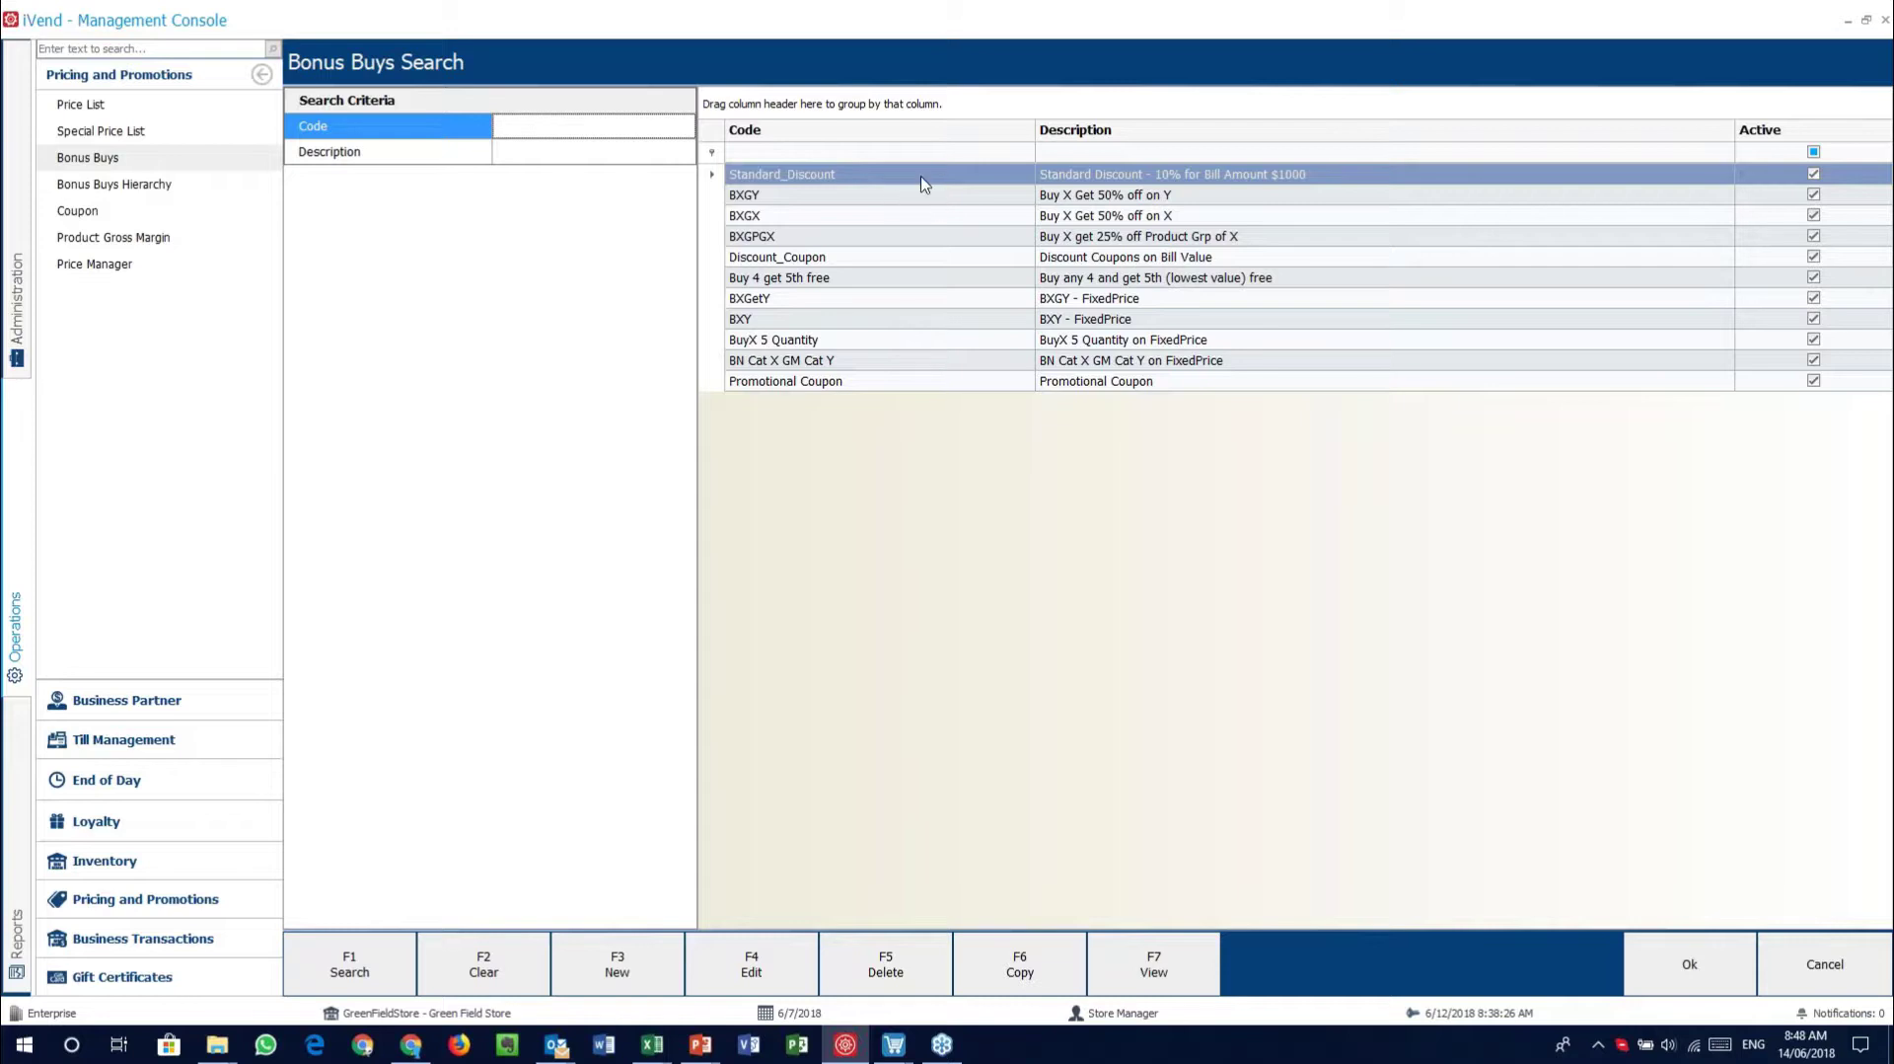
click(863, 204)
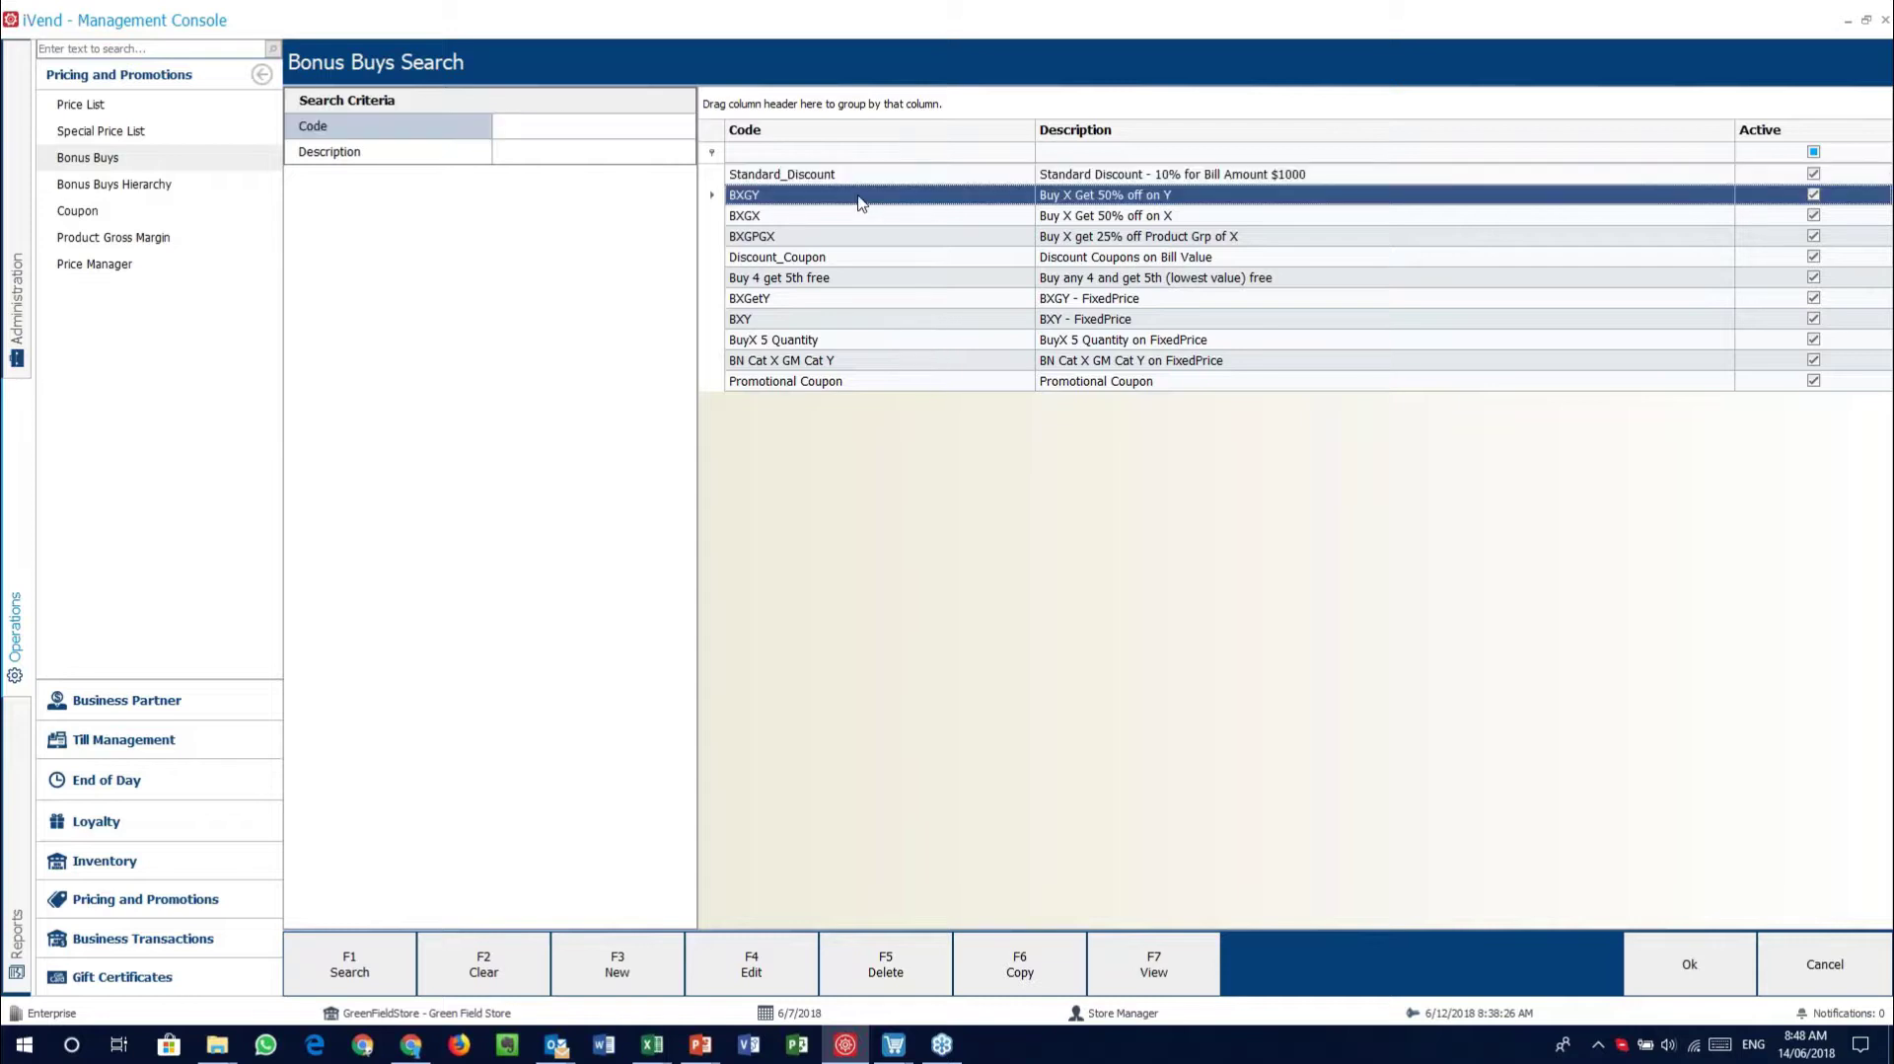
double_click(850, 207)
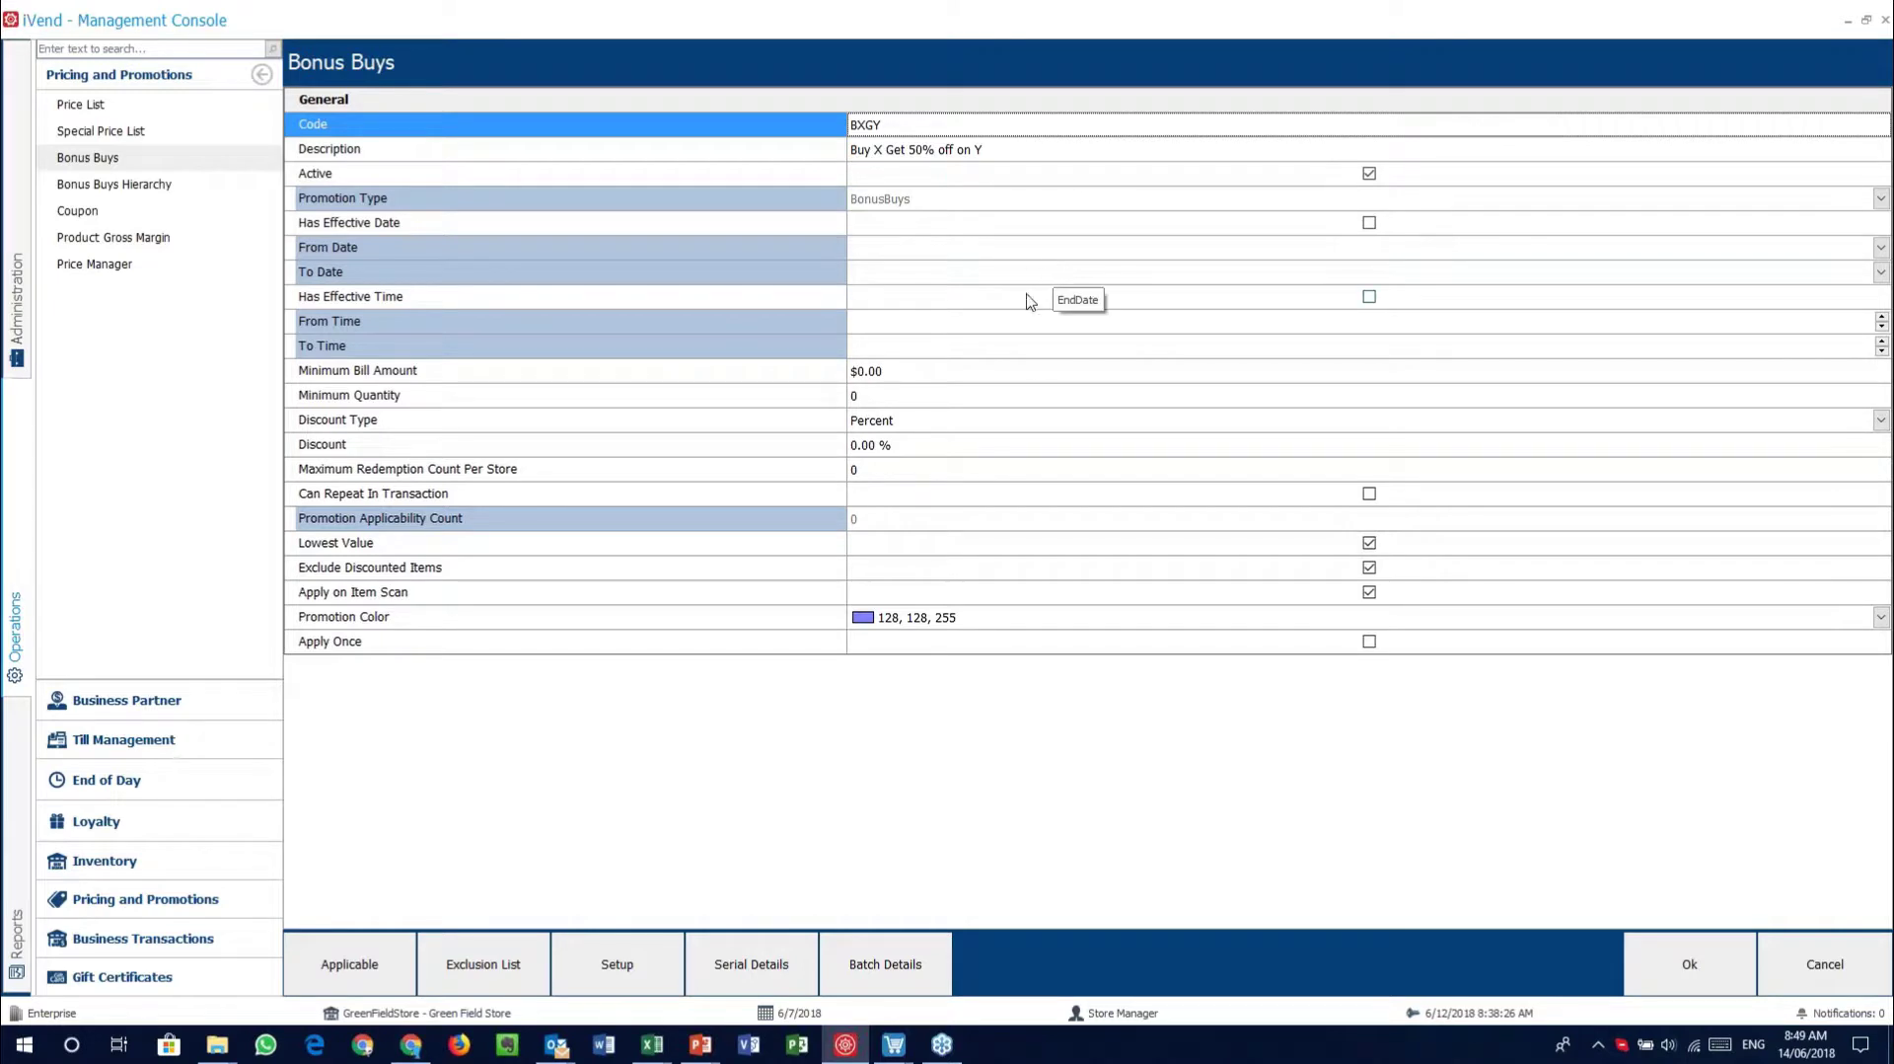
click(1795, 967)
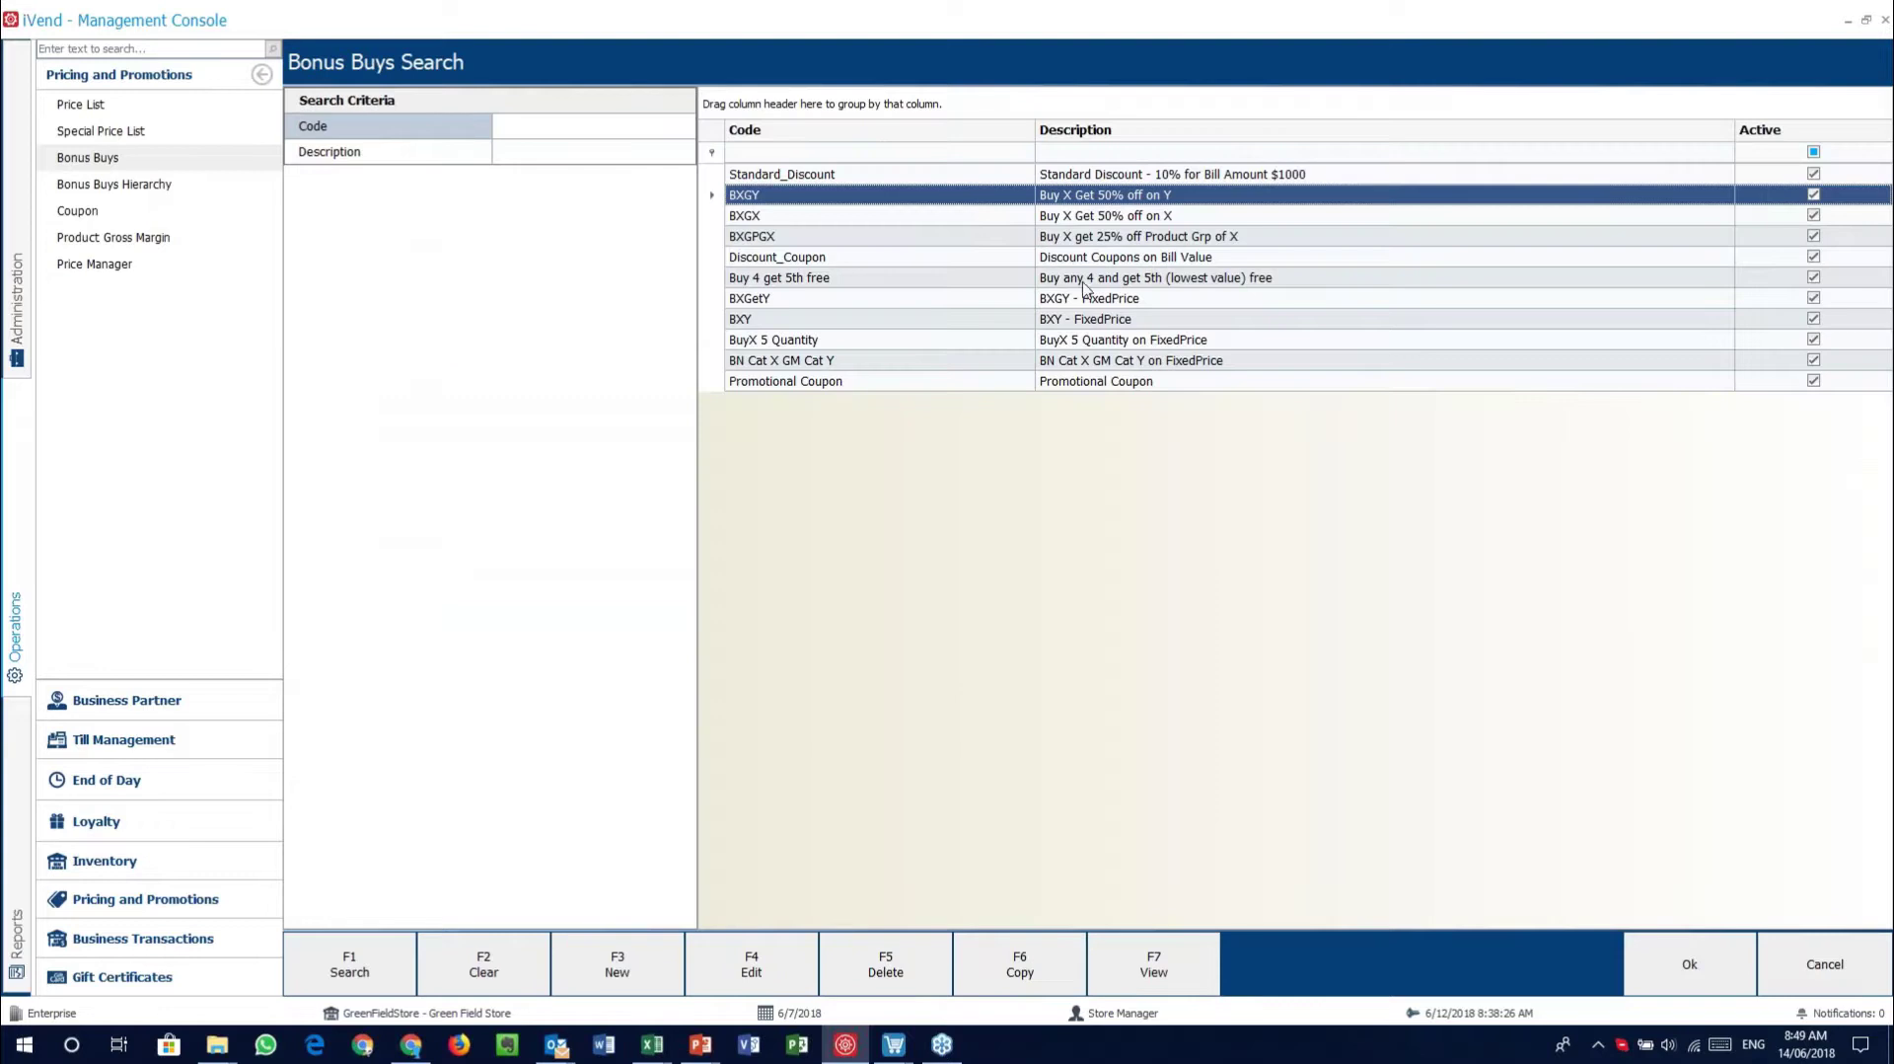
Compare the BXGX and BXGPGX promotions in the list with BXGY, and reopen the BXGY record
click(998, 219)
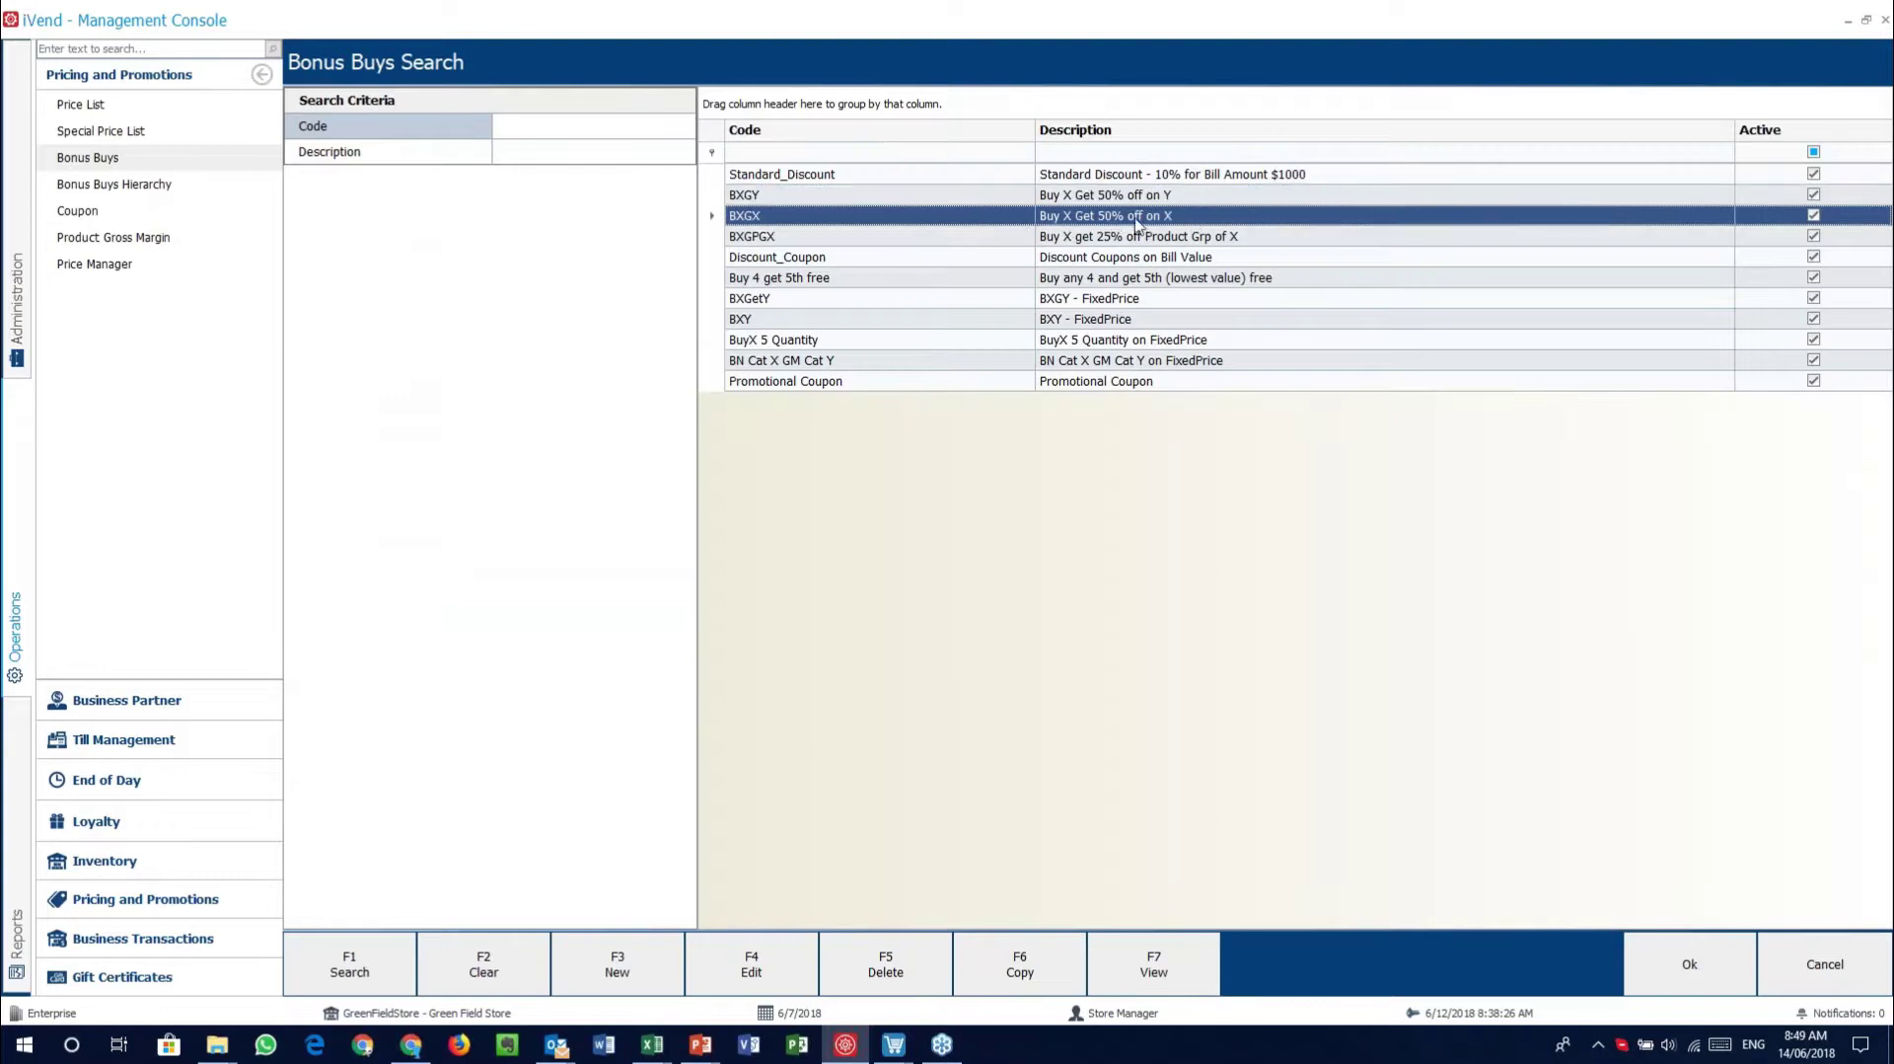
click(1169, 238)
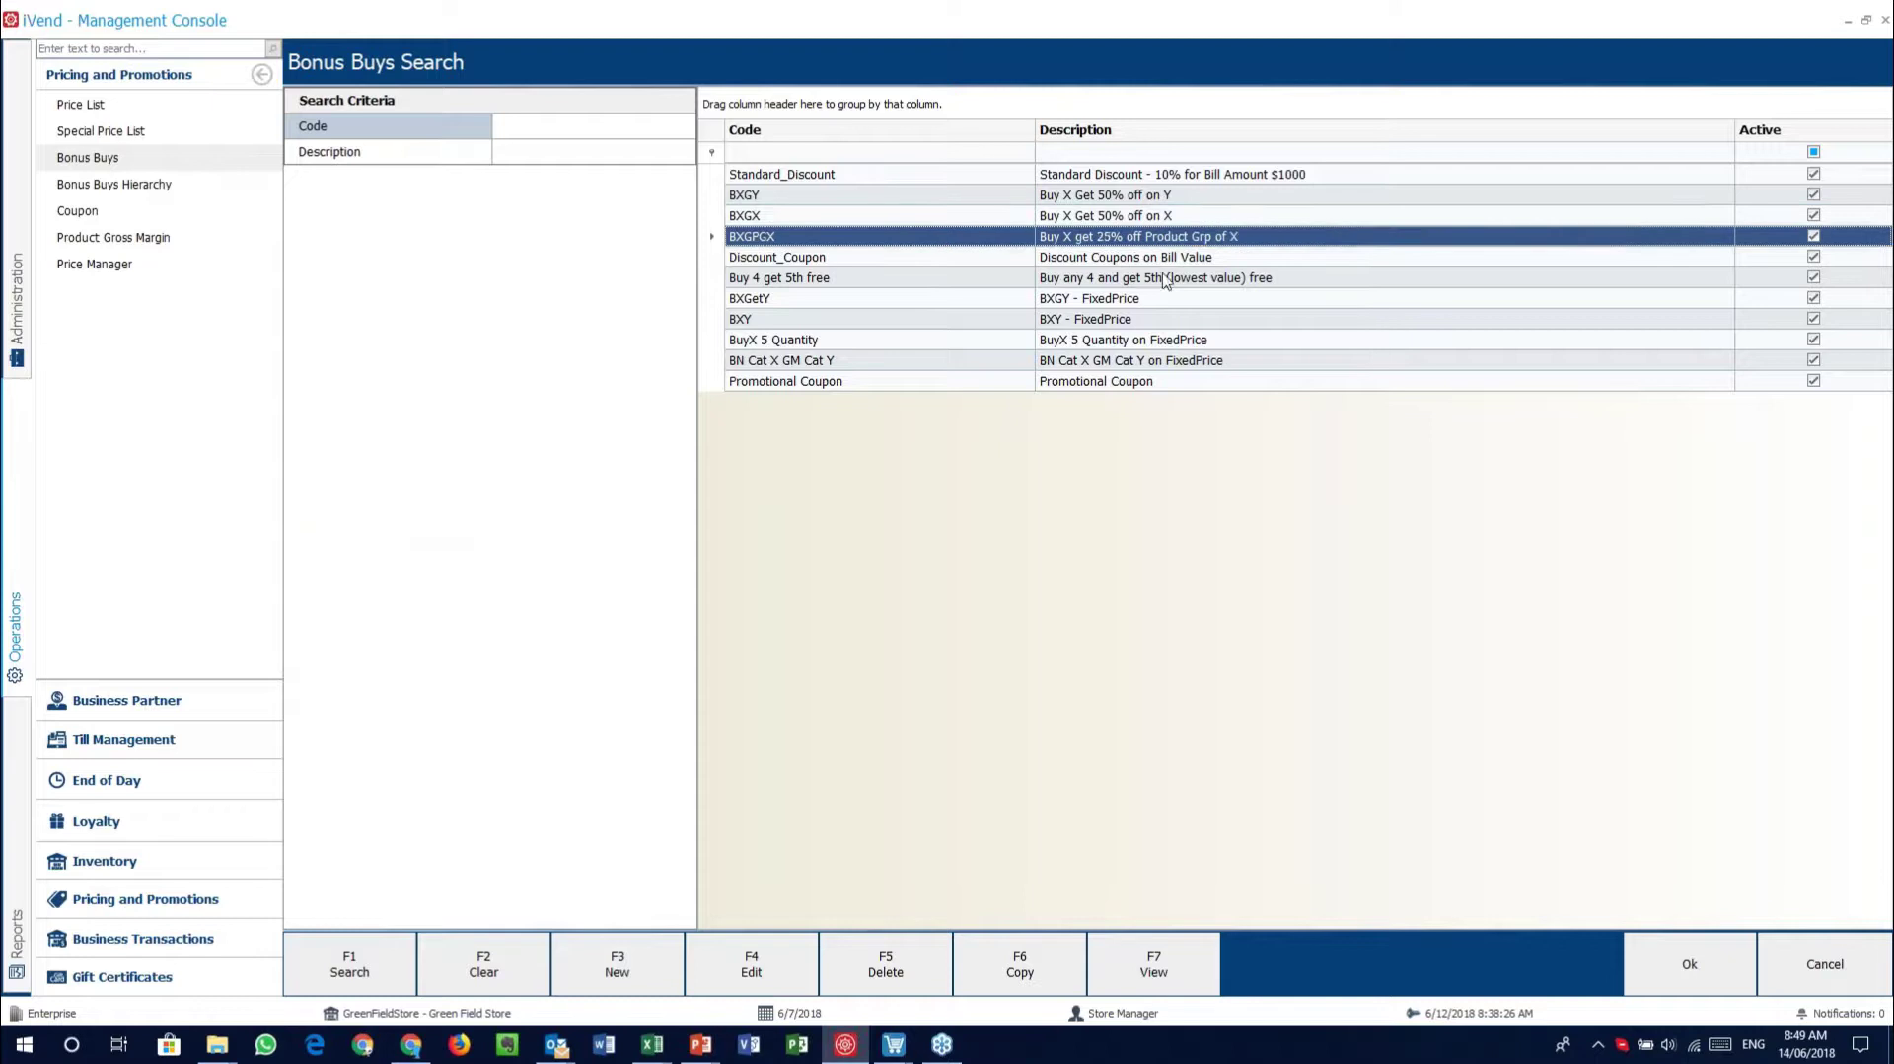
click(1071, 198)
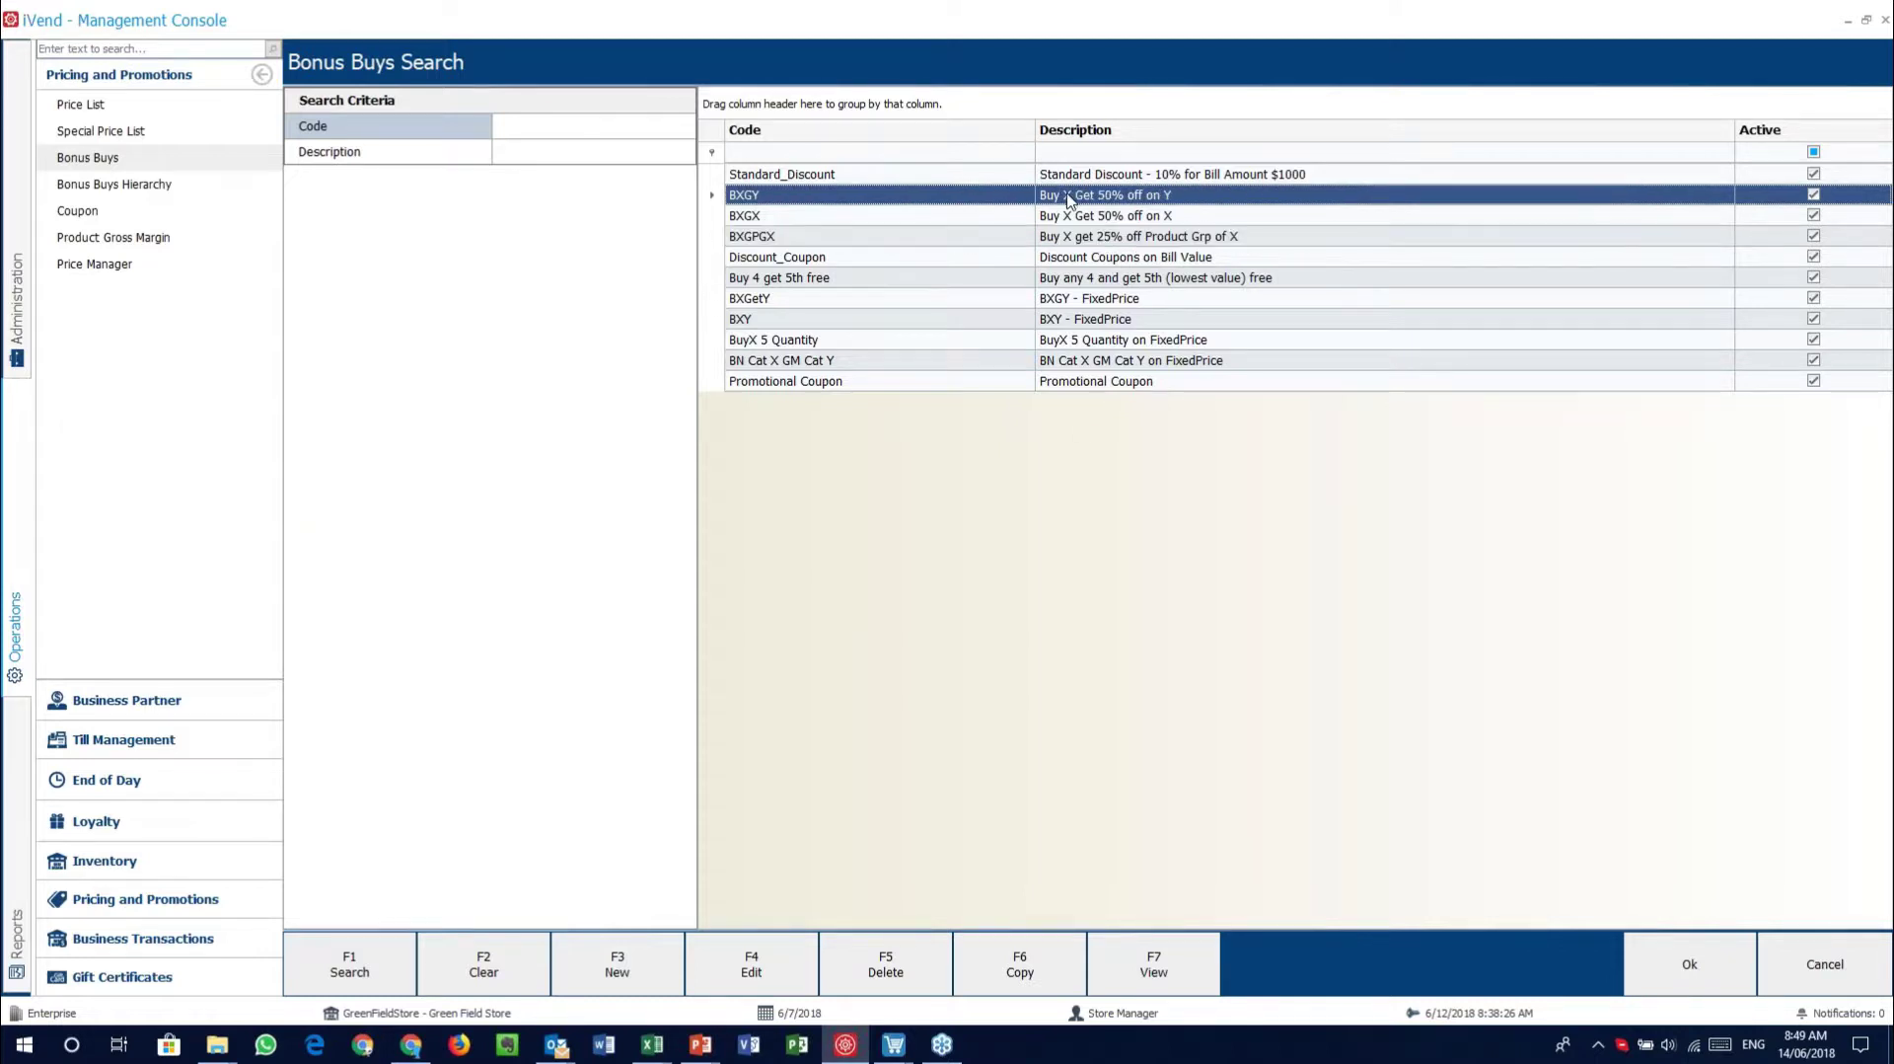
double_click(956, 203)
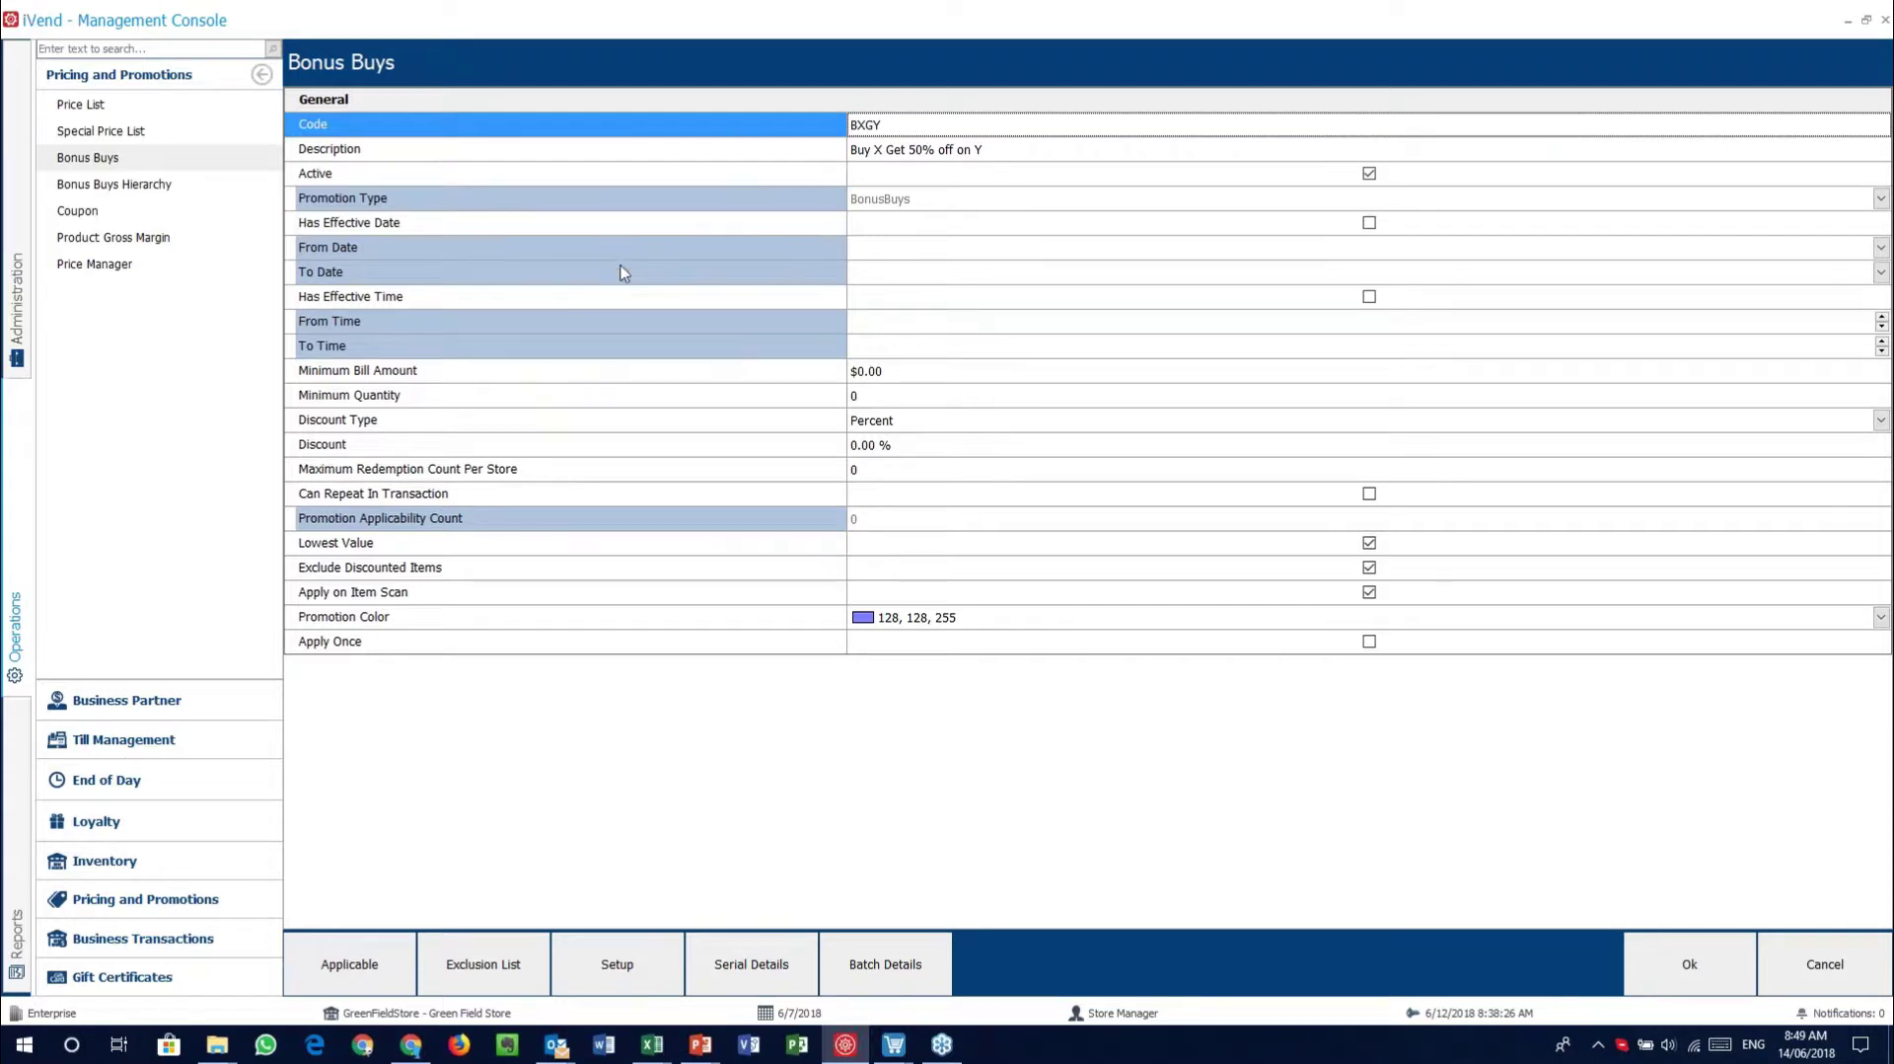
Examine the BXGY promotion's type, effective date and time range, and minimum bill amount settings
click(487, 207)
click(494, 224)
click(506, 296)
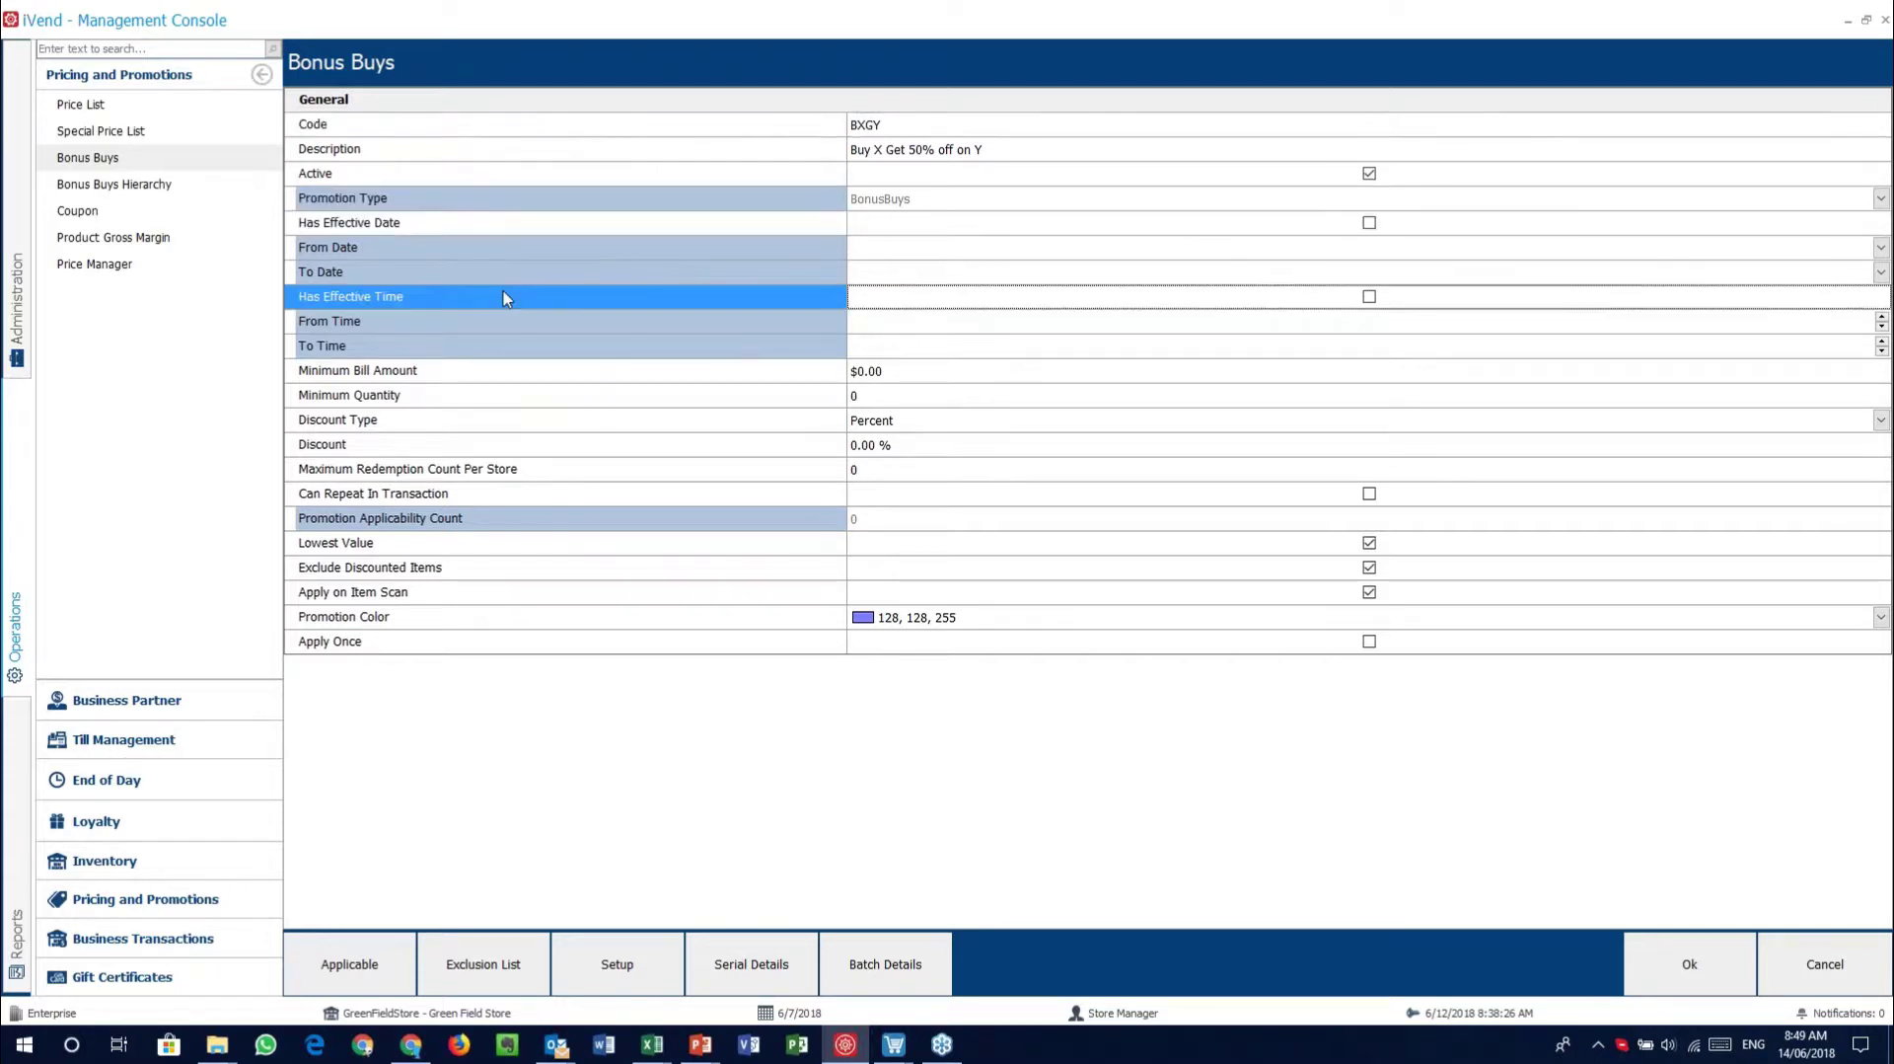
click(559, 326)
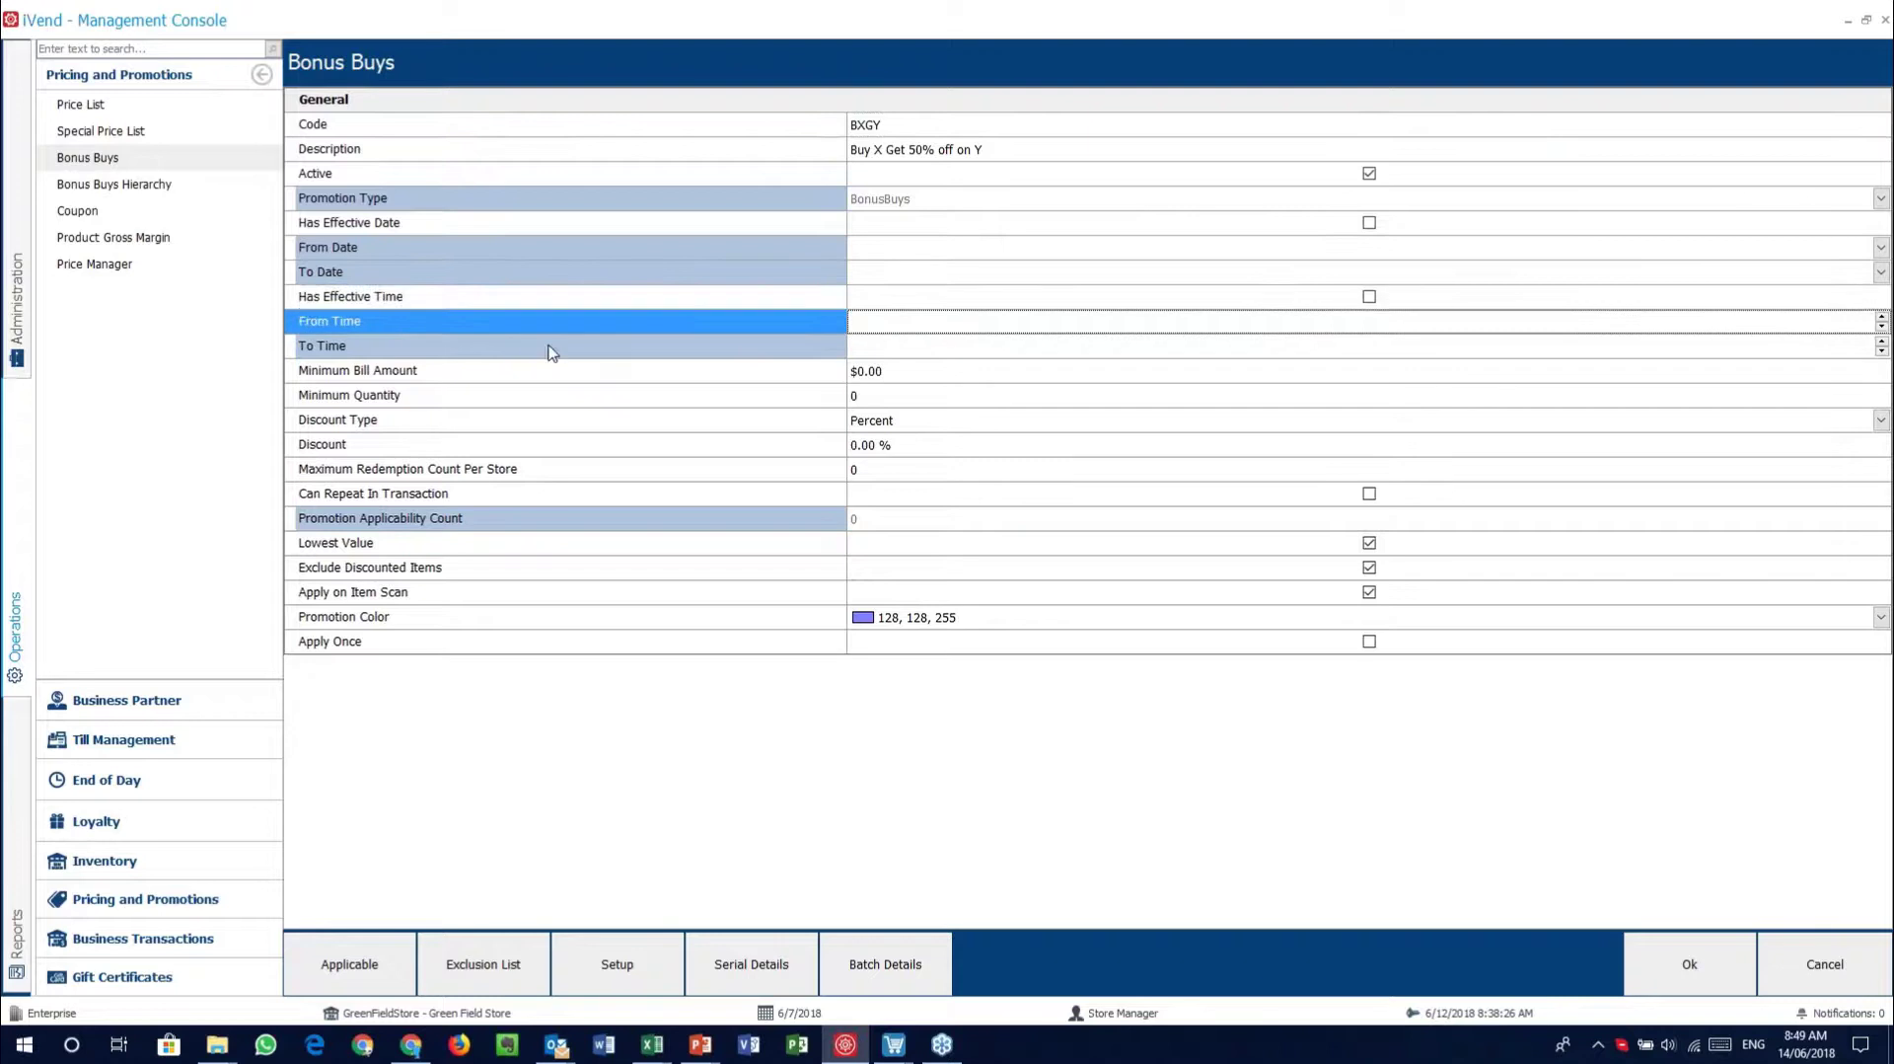
click(555, 357)
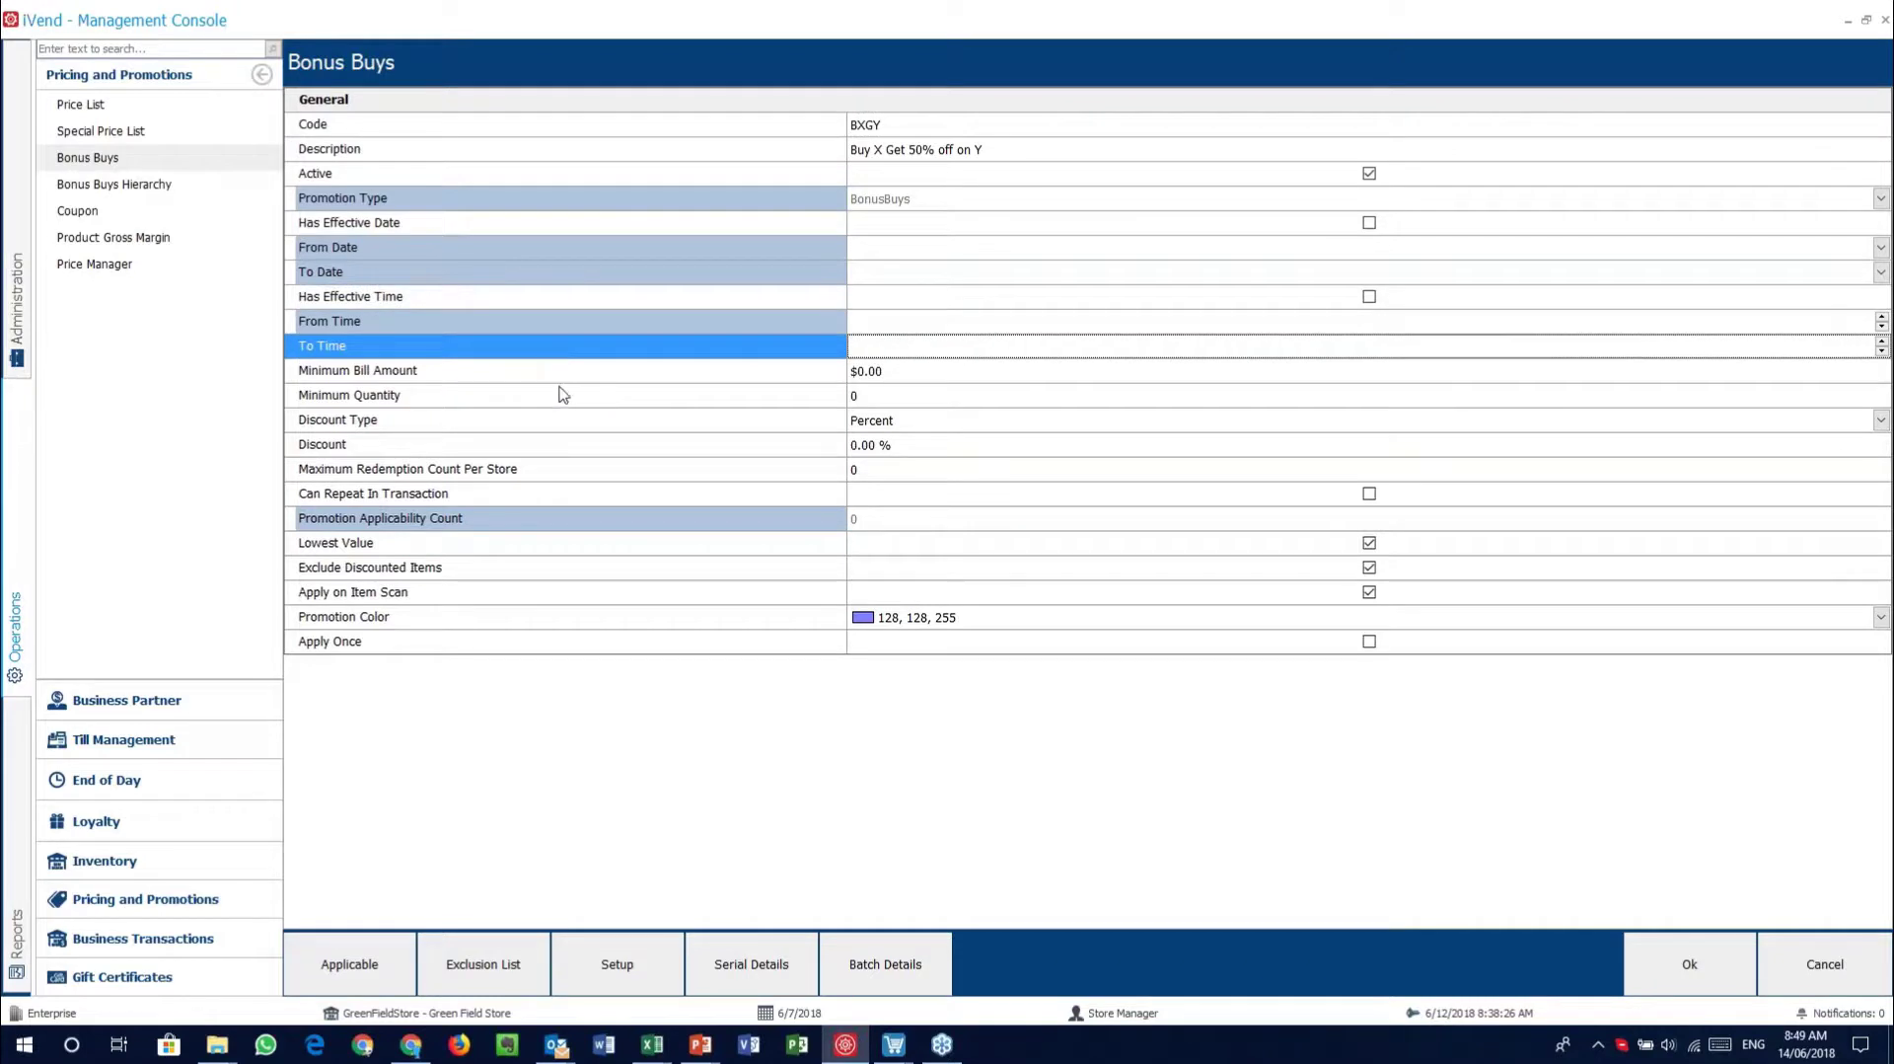
click(550, 383)
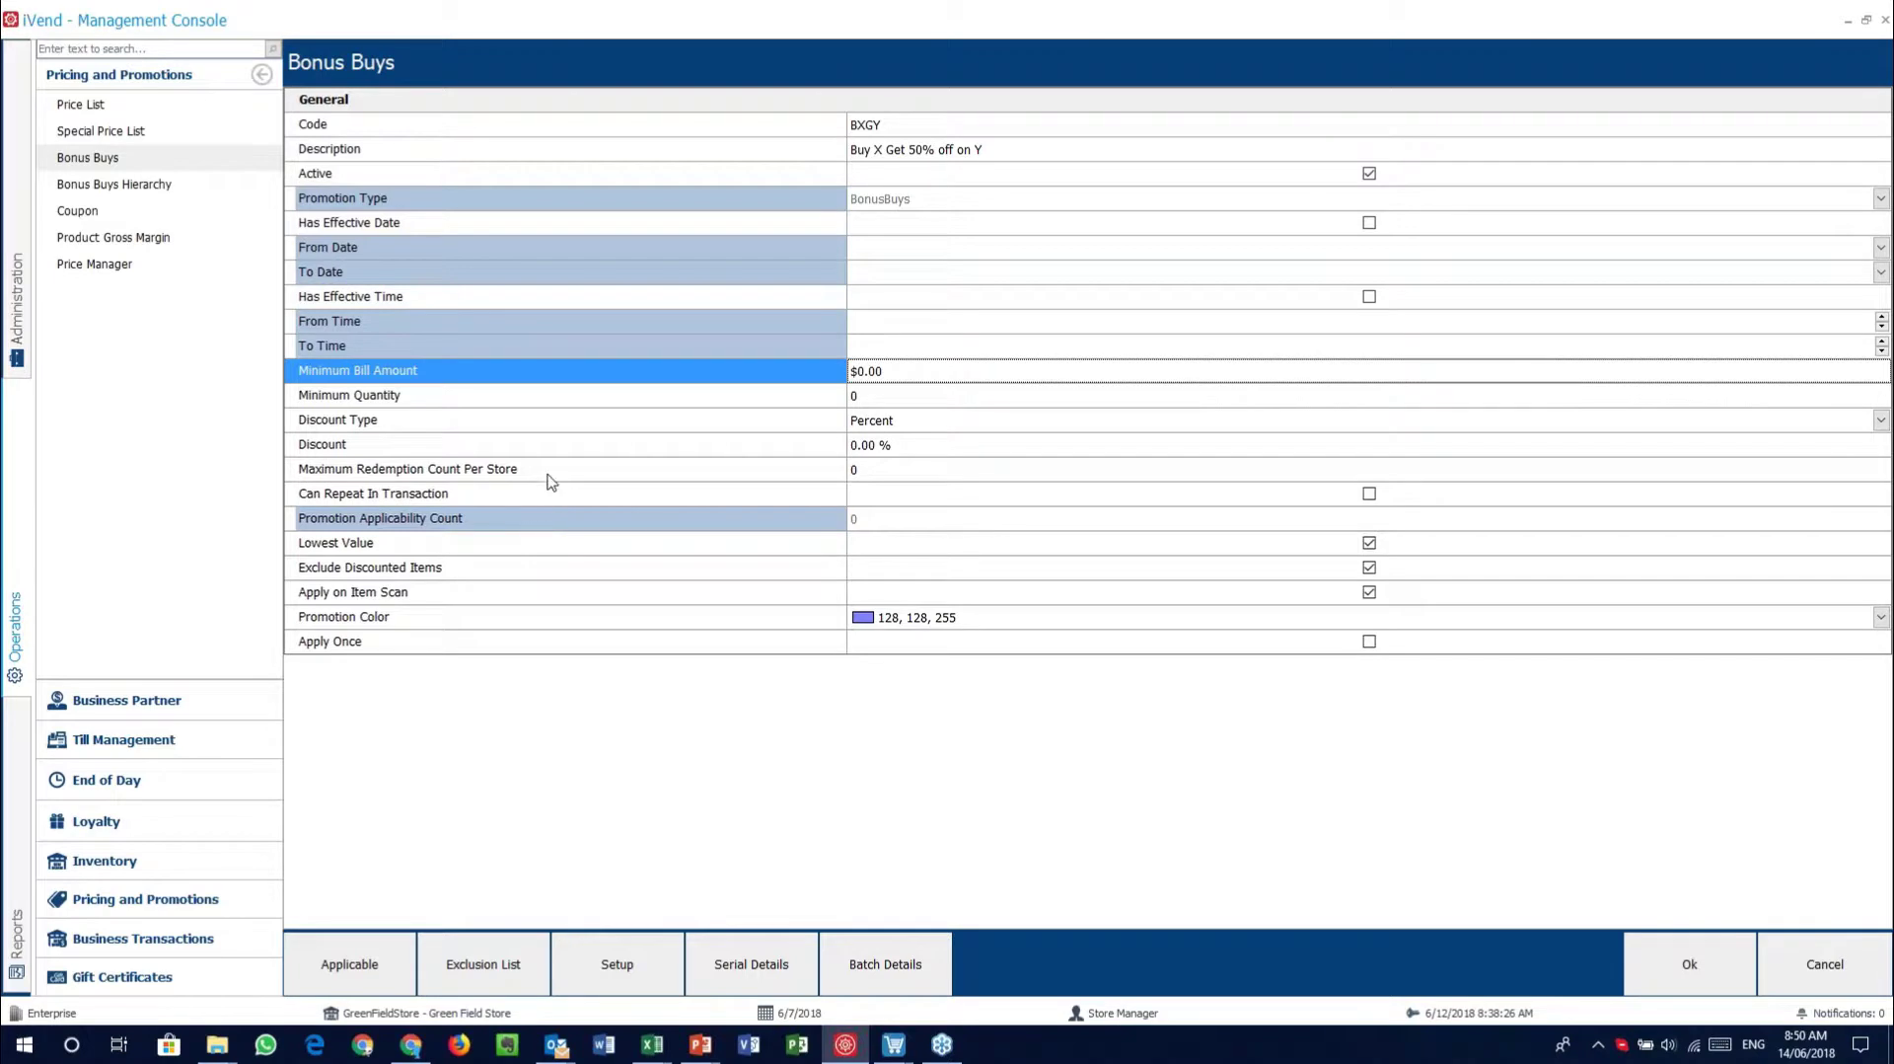
Examine the BXGY promotion's minimum quantity, maximum redemption count per store, repeat in transaction and lowest value settings
click(552, 400)
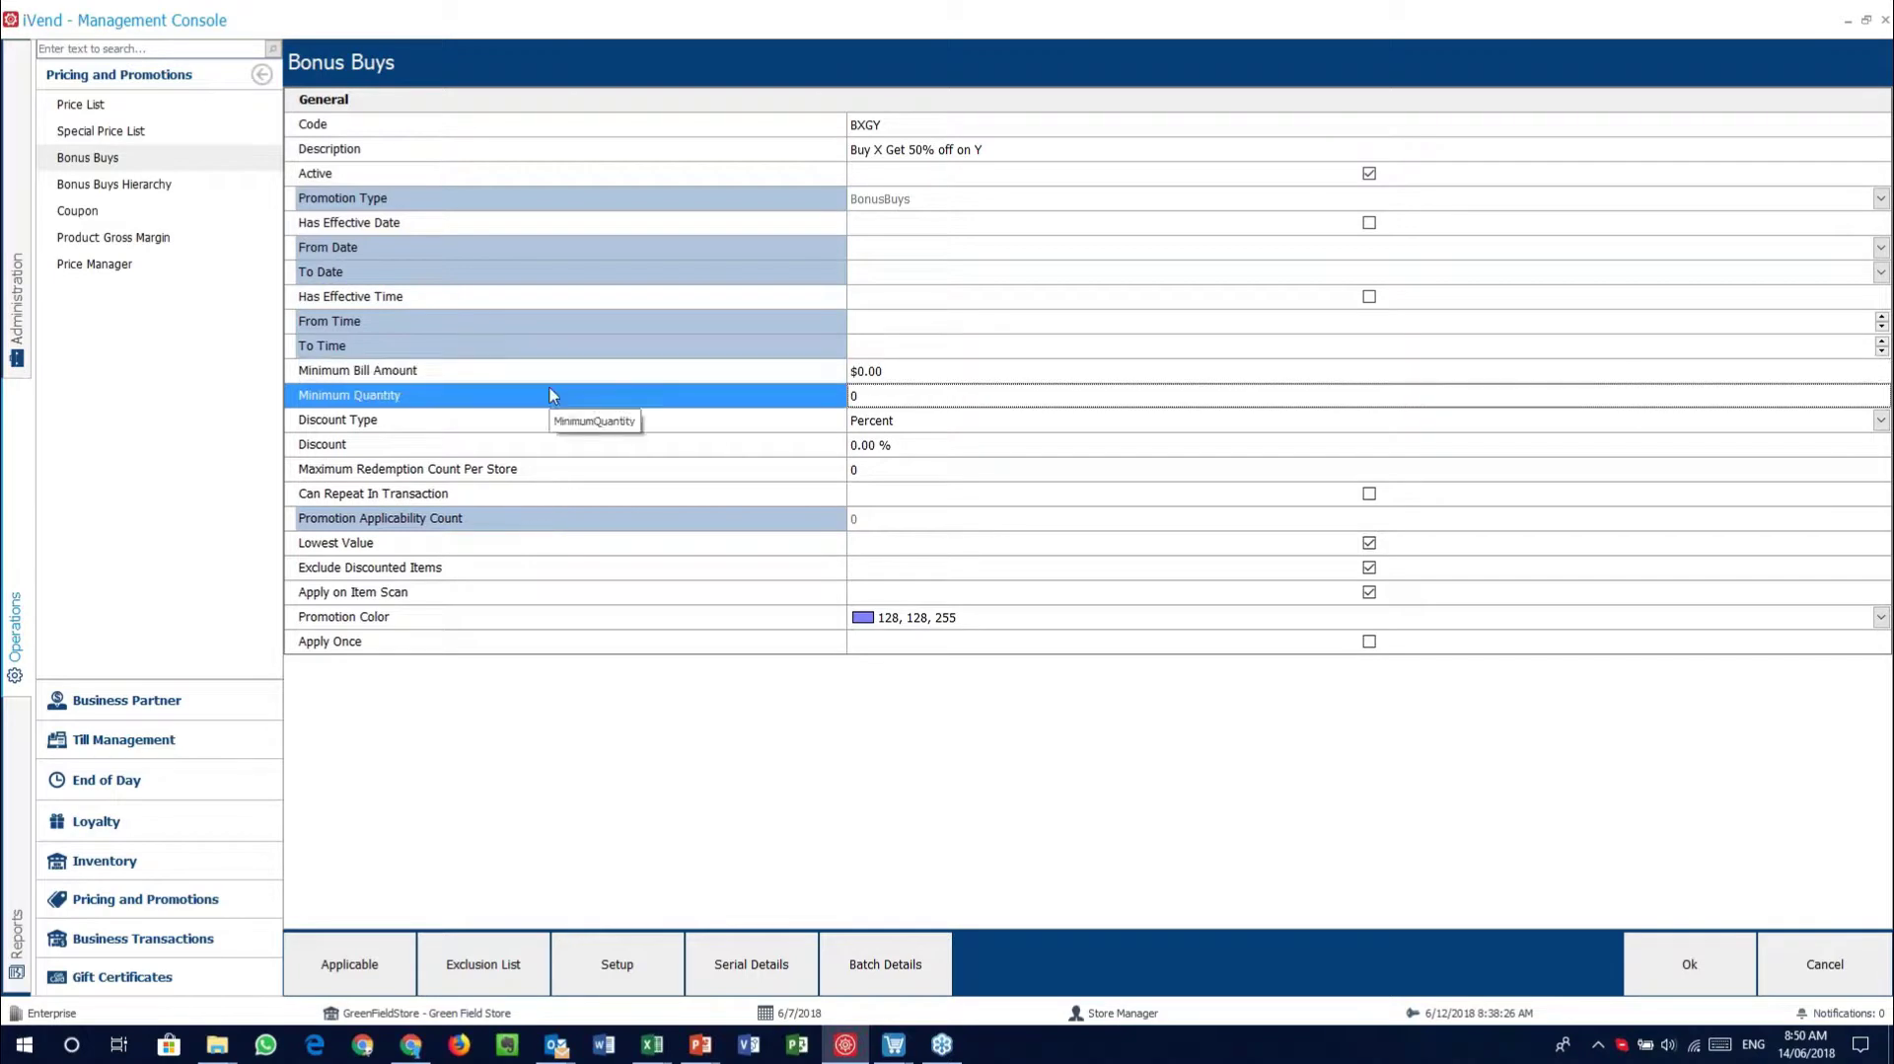
click(568, 470)
click(569, 501)
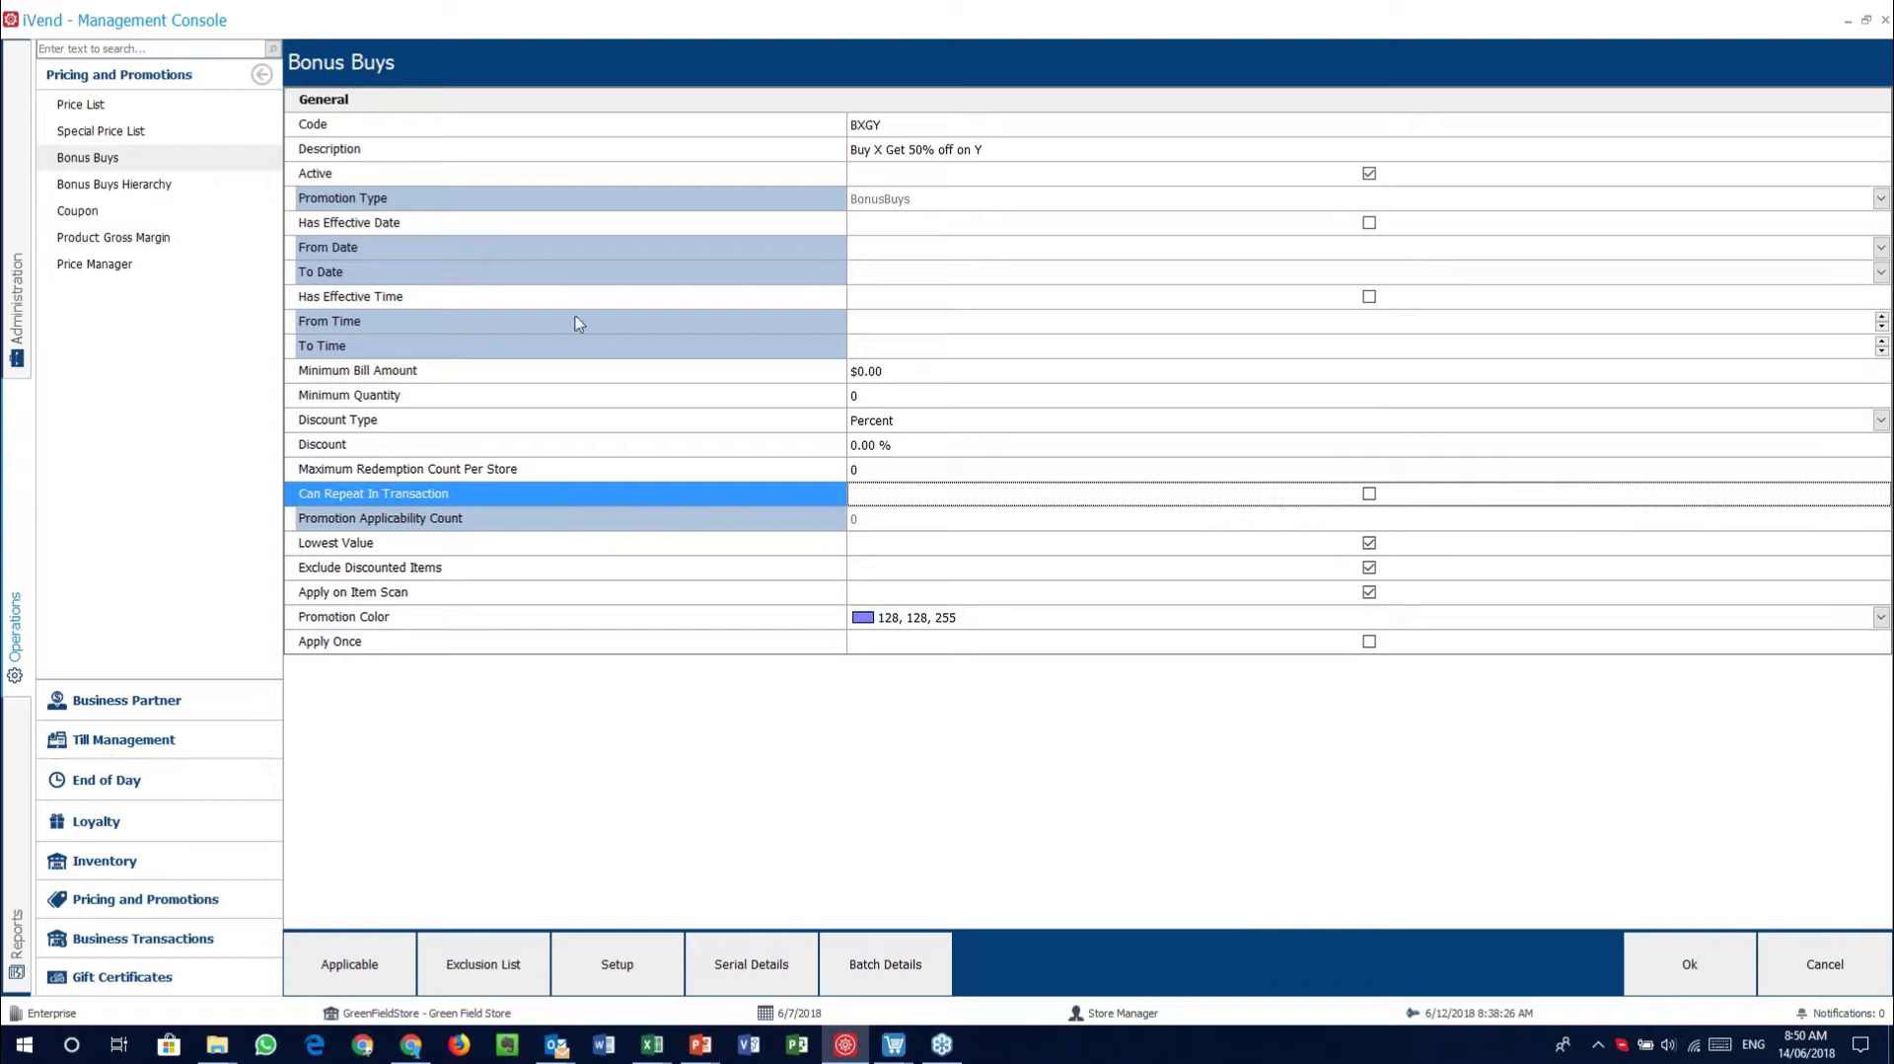
click(553, 471)
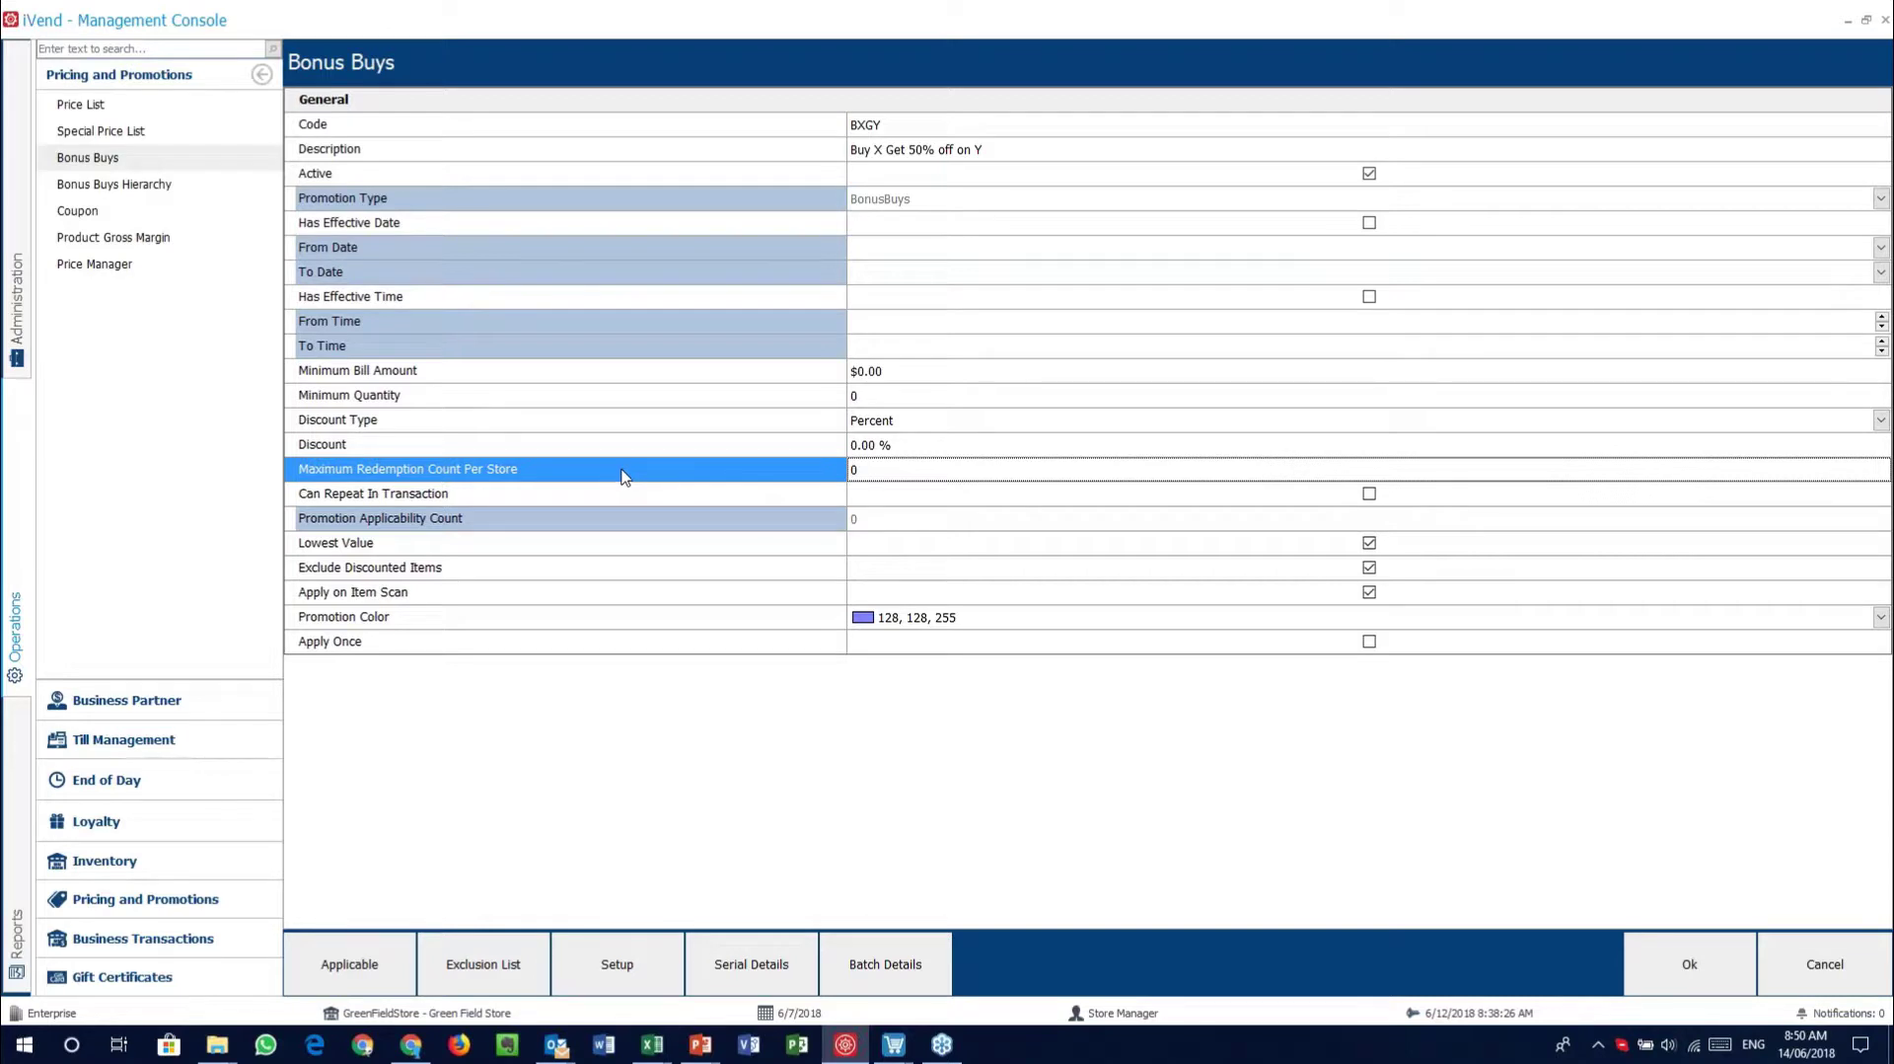
click(533, 495)
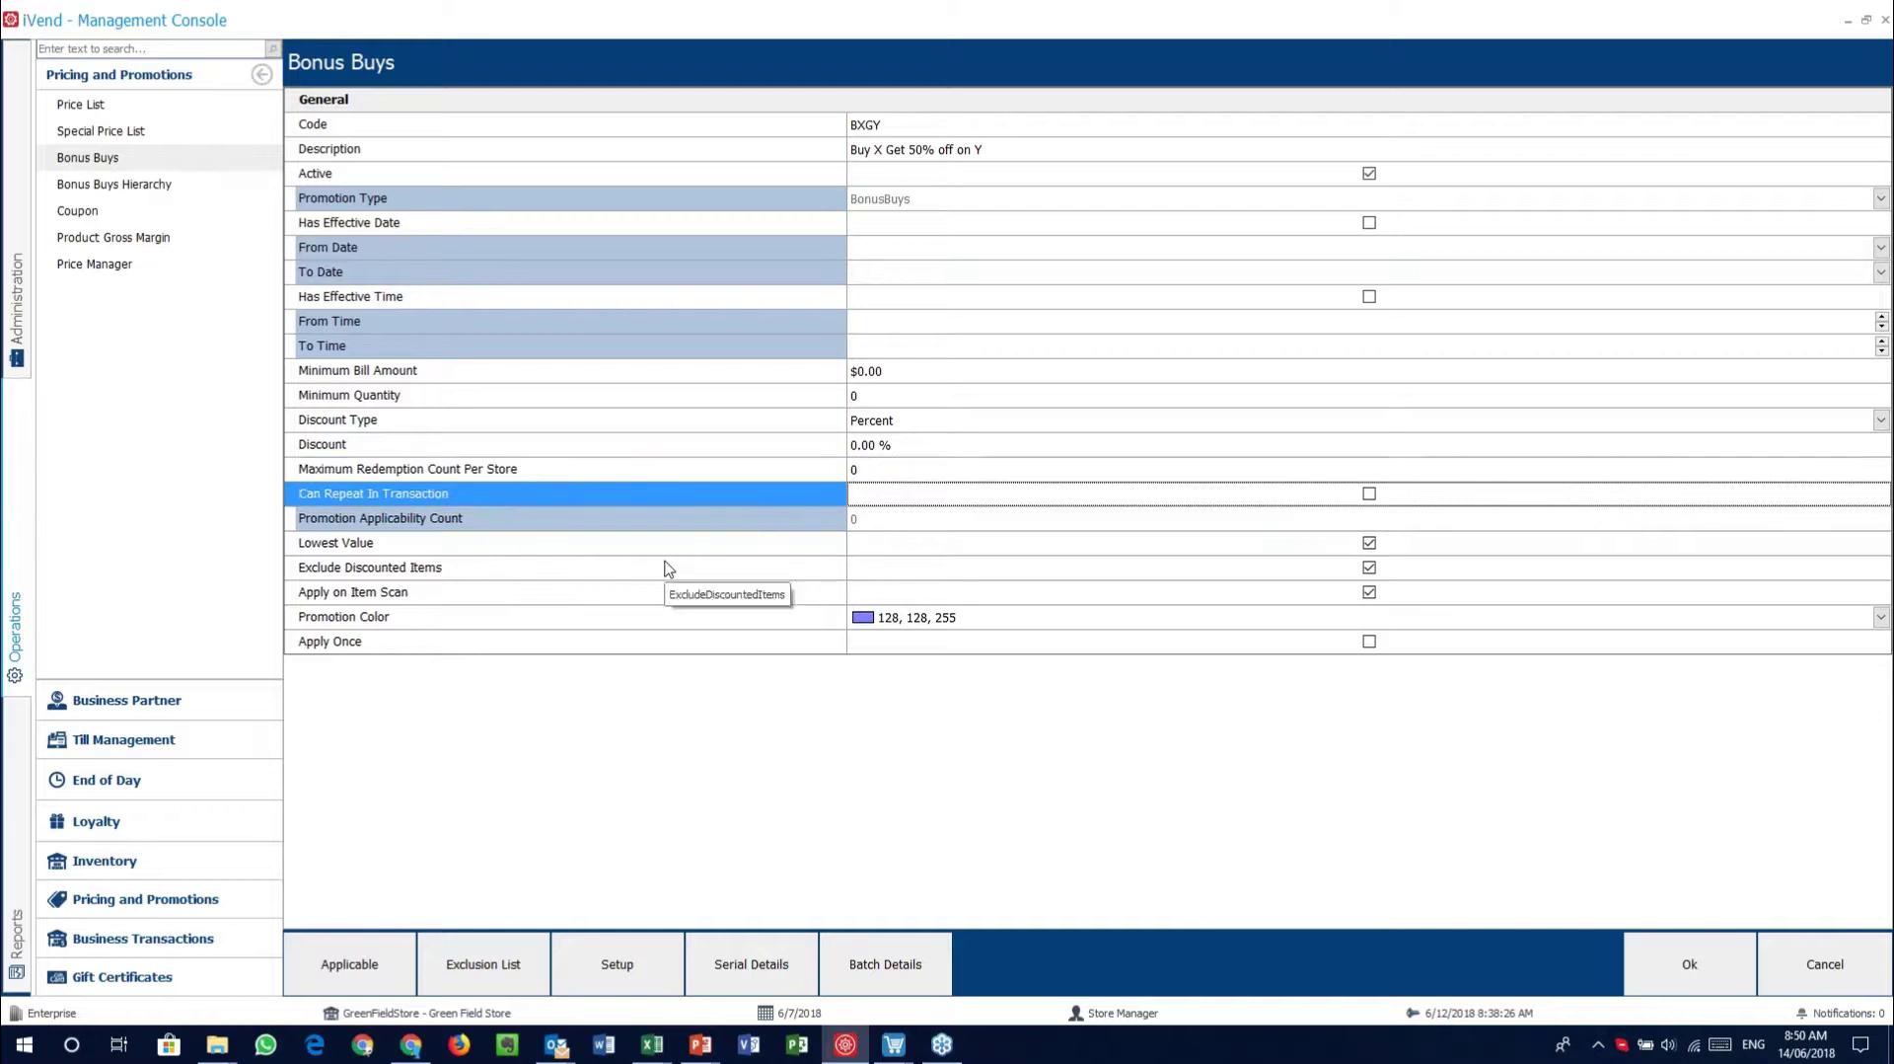
click(634, 543)
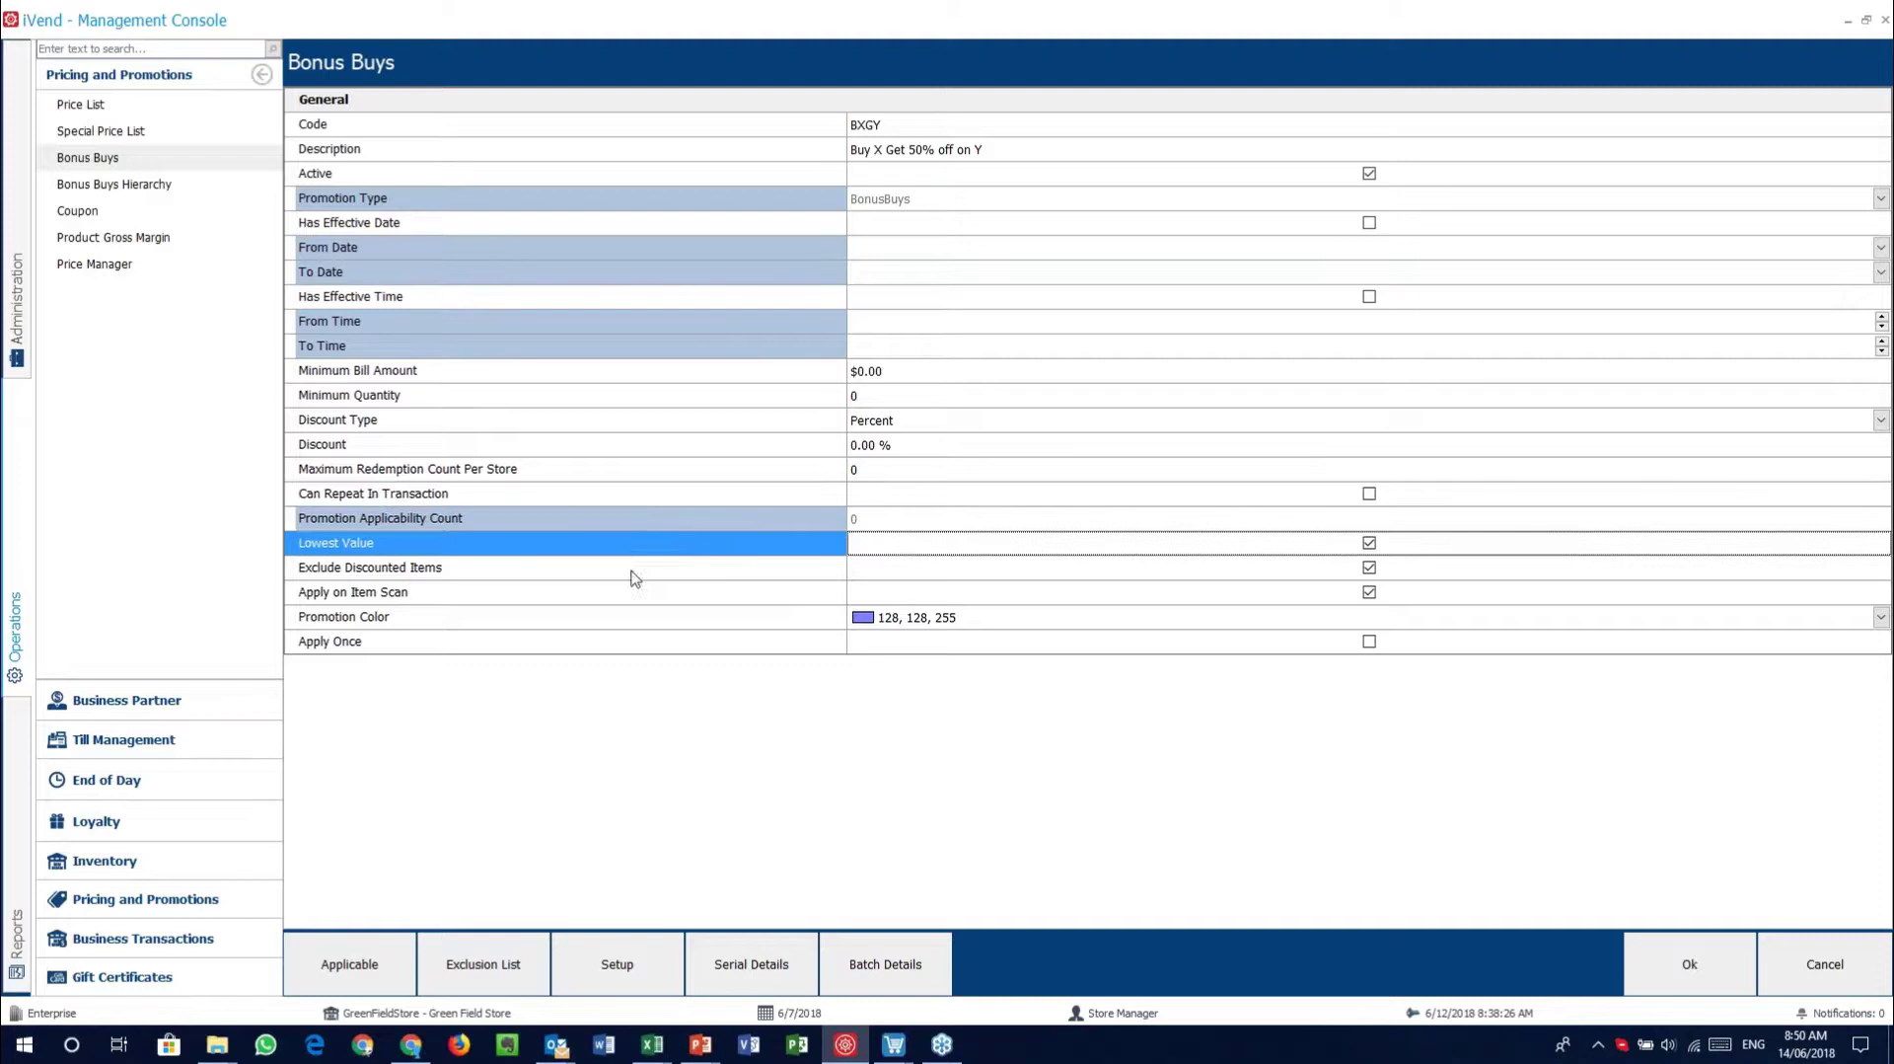
Examine the BXGY promotion's Exclude Discounted Items and Apply on Item Scan settings
click(627, 573)
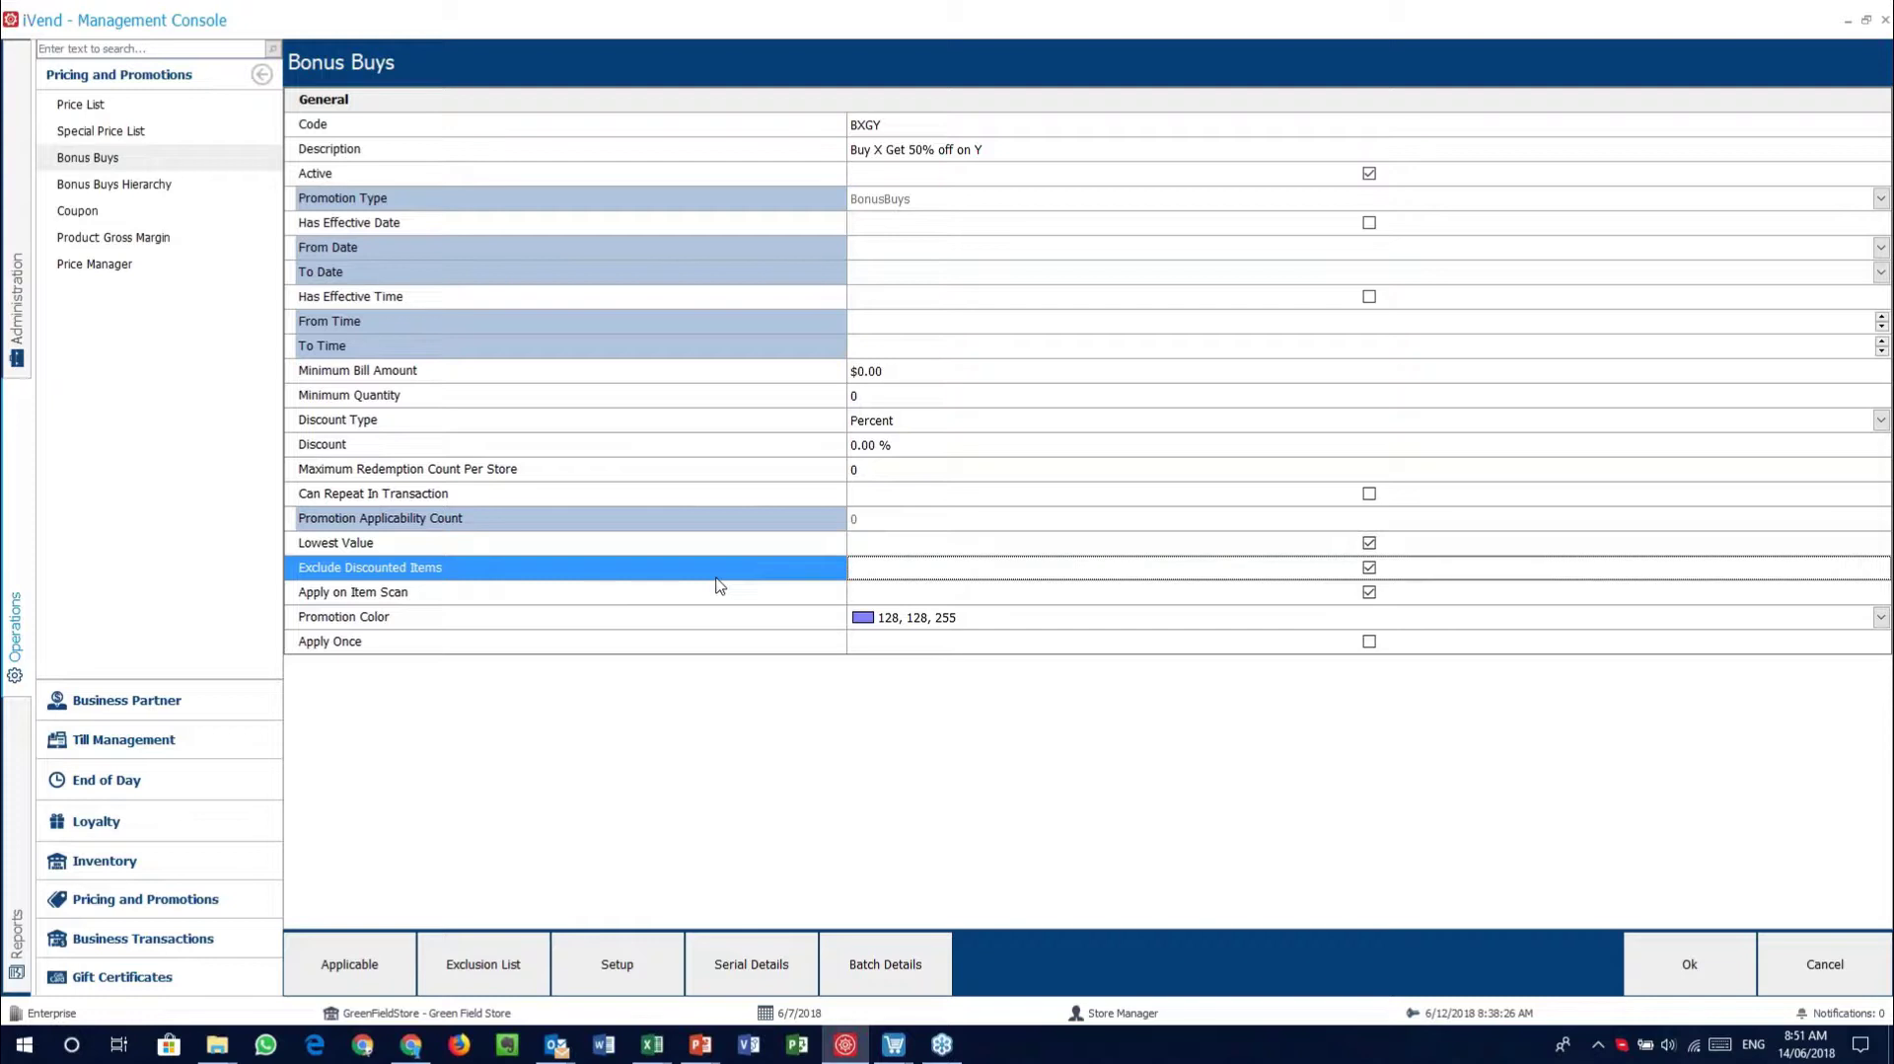
click(534, 599)
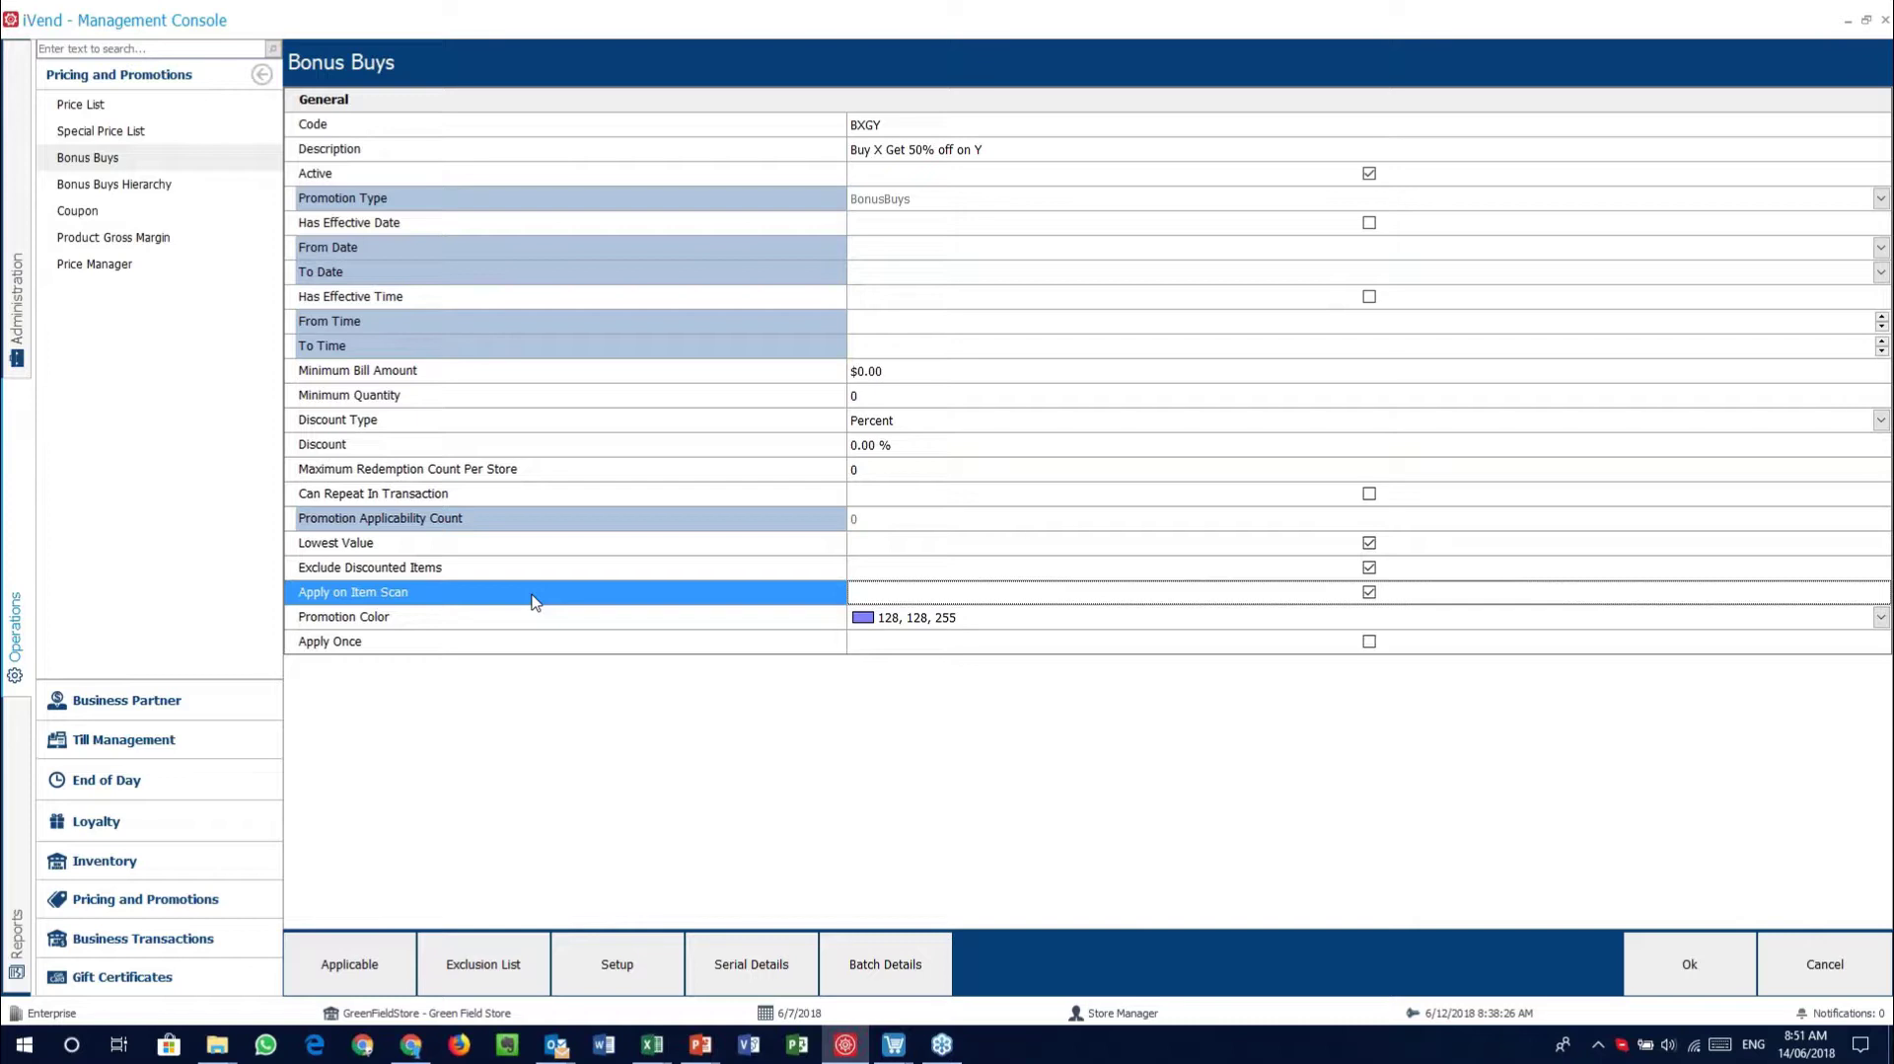
click(623, 570)
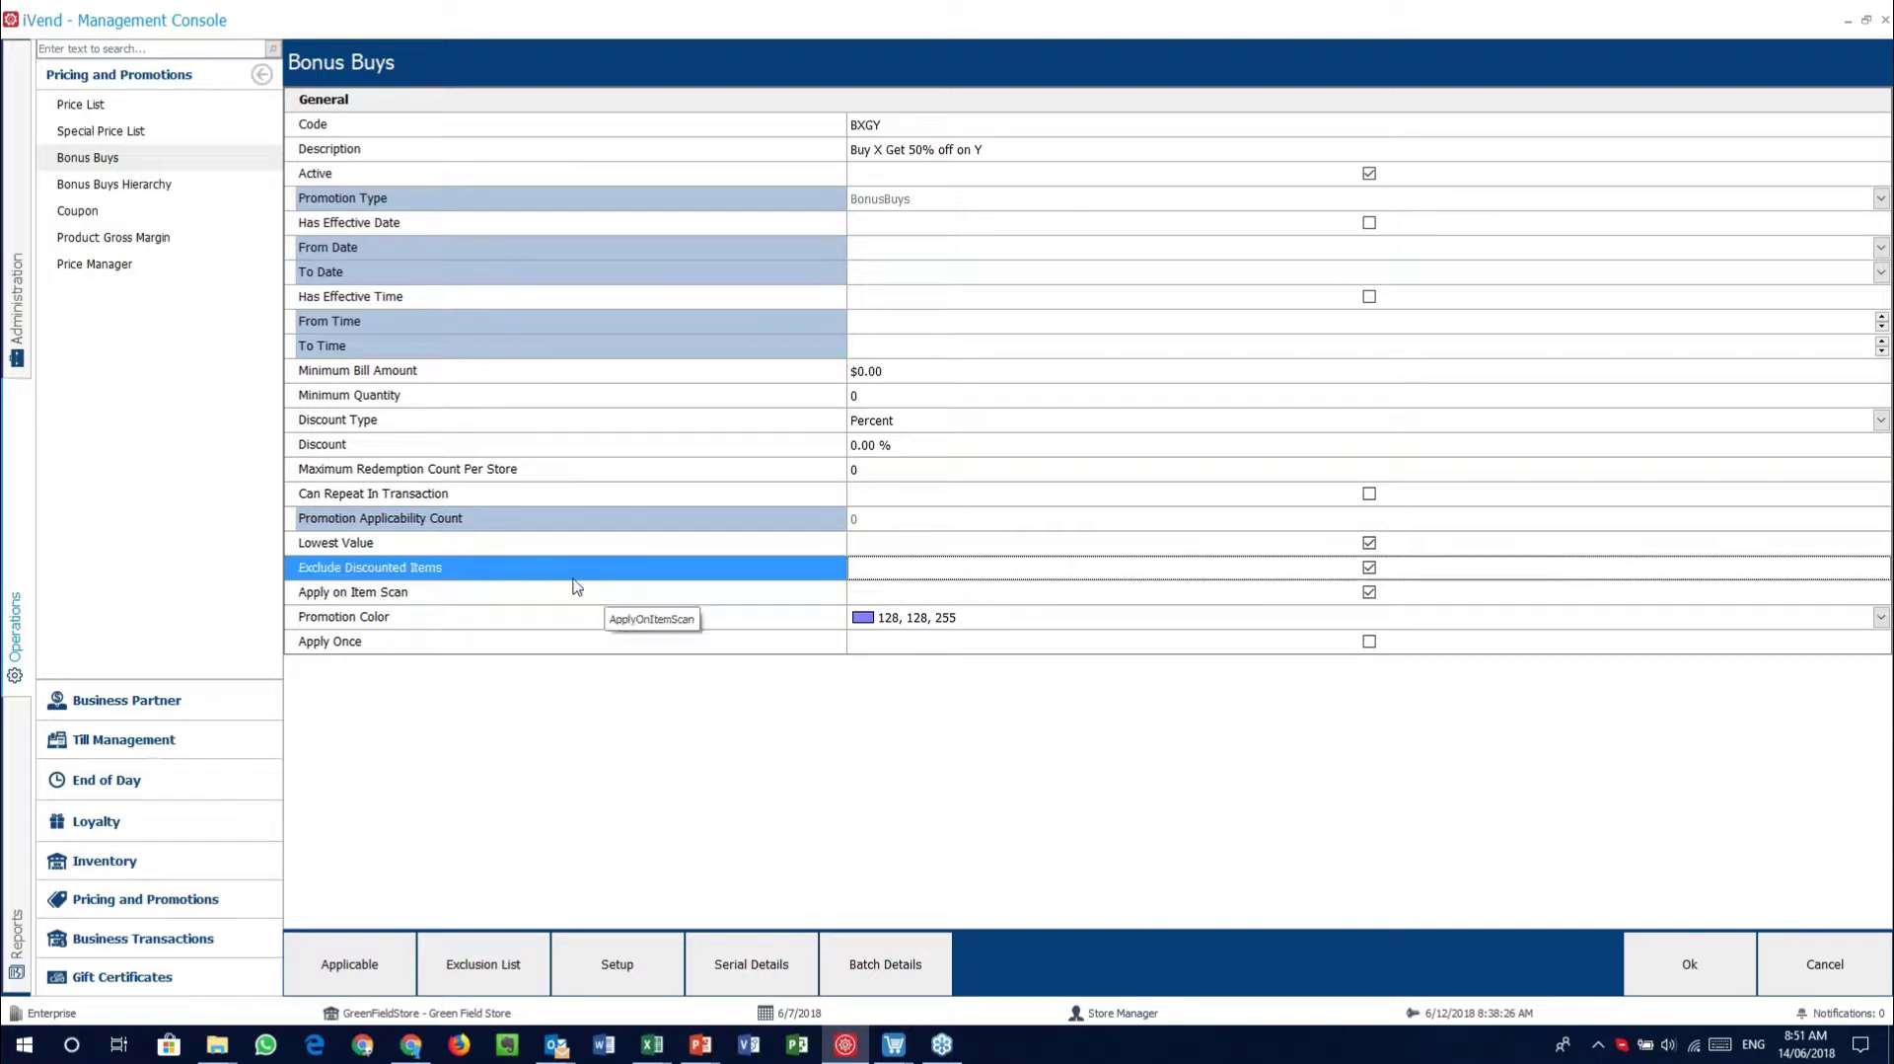
click(490, 599)
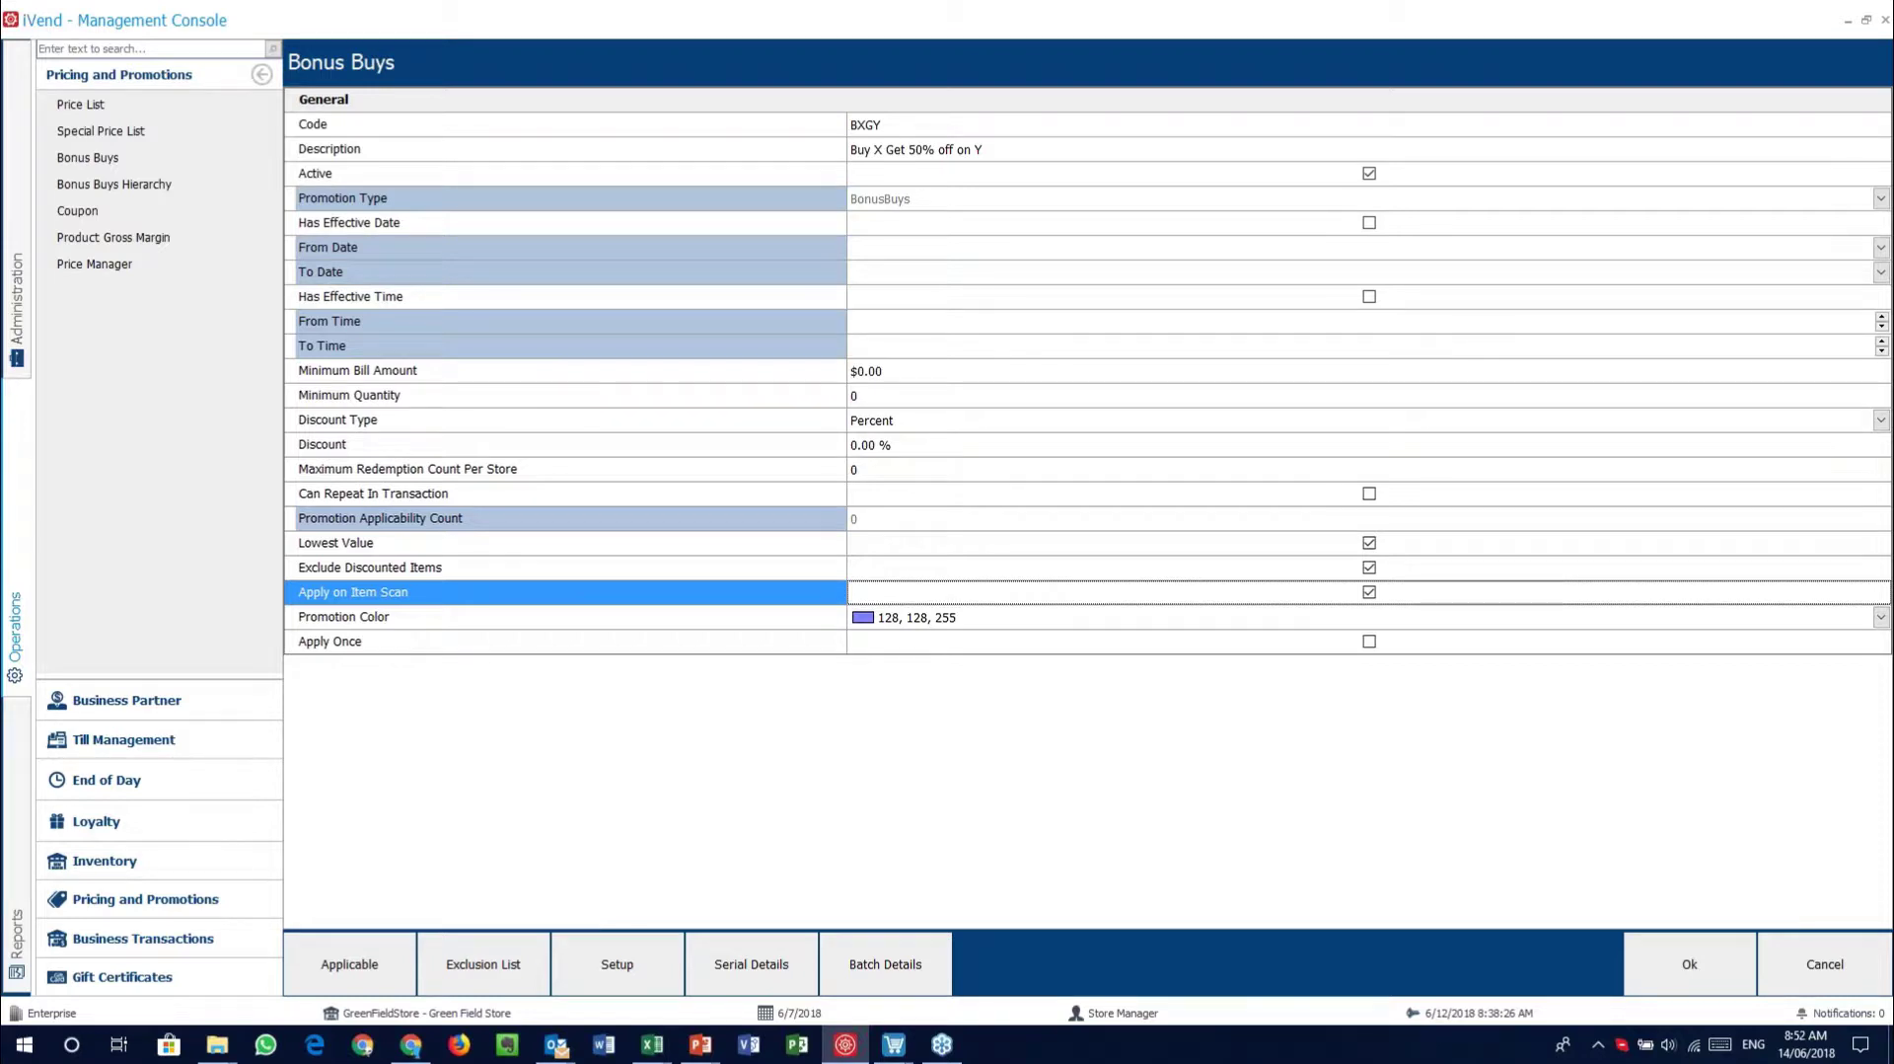
Switch to the iVend Retail Point of Sale and add products 100103, 100102 and 100106 to the current sale
mouse_move(894, 1044)
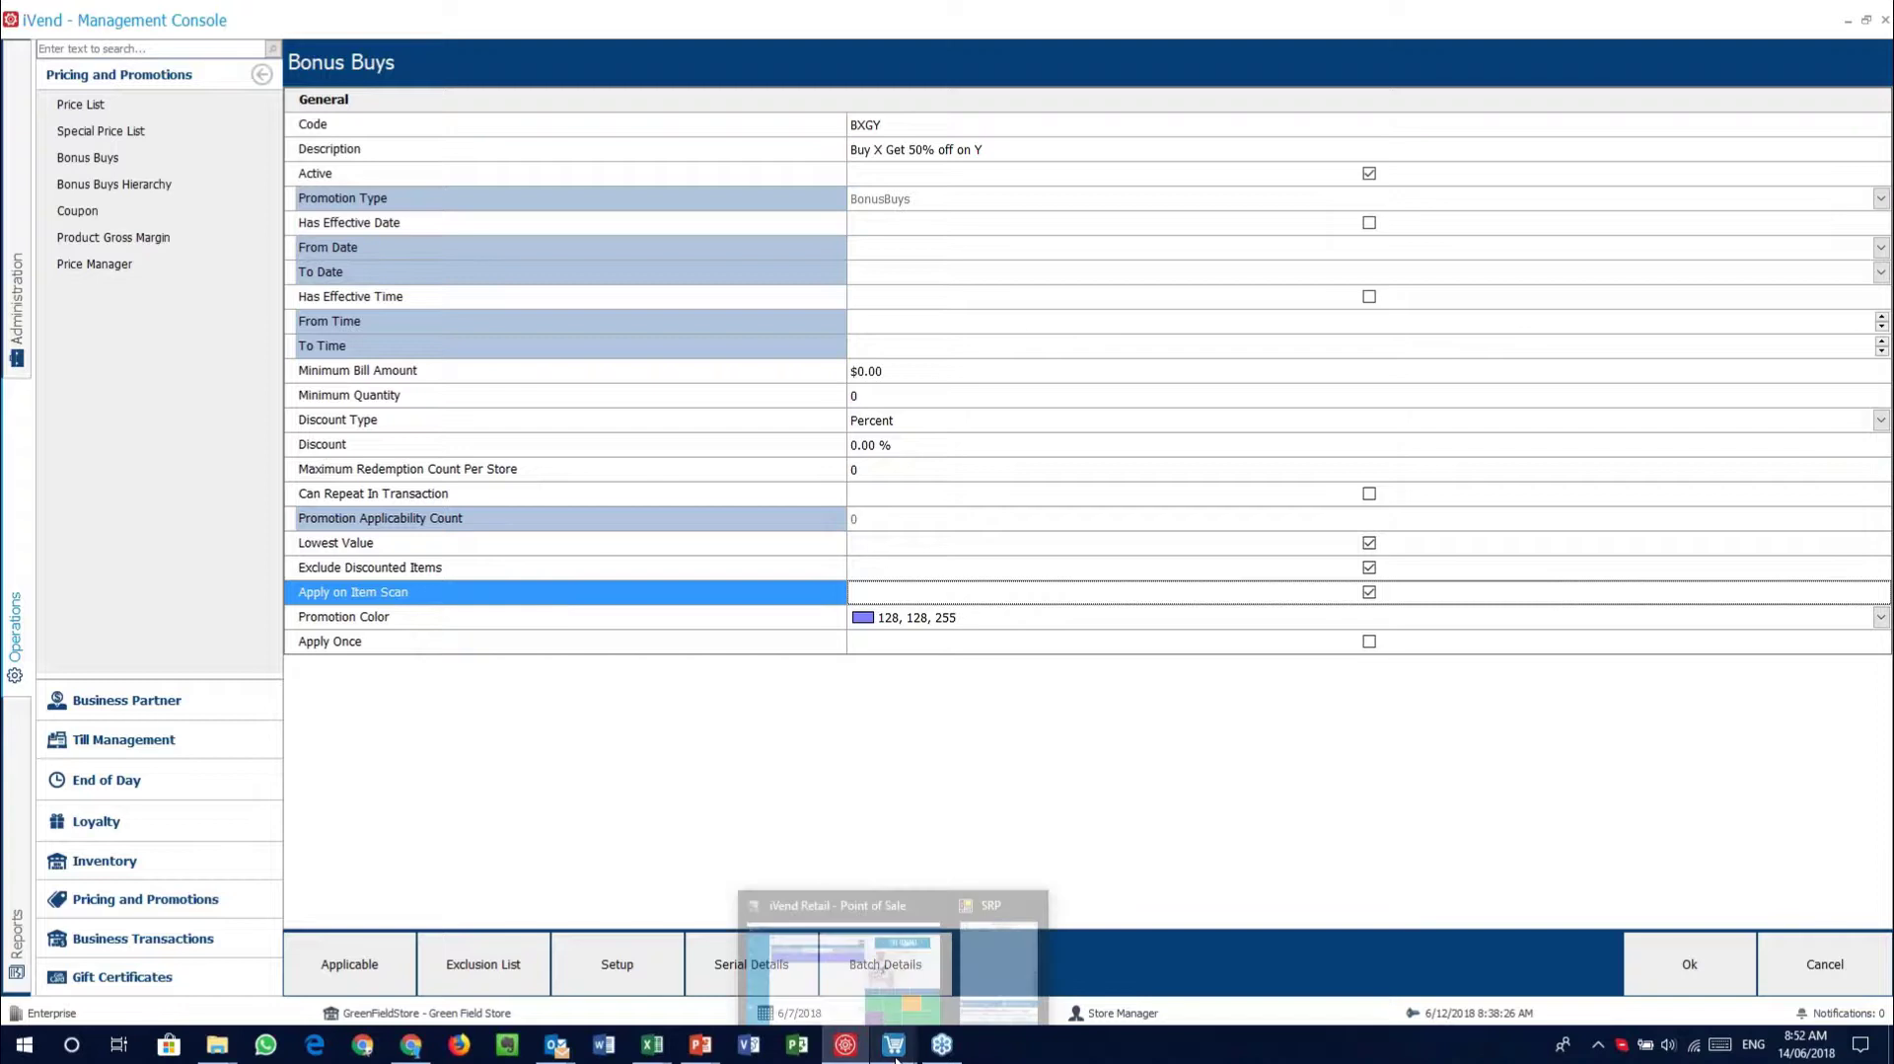
click(838, 957)
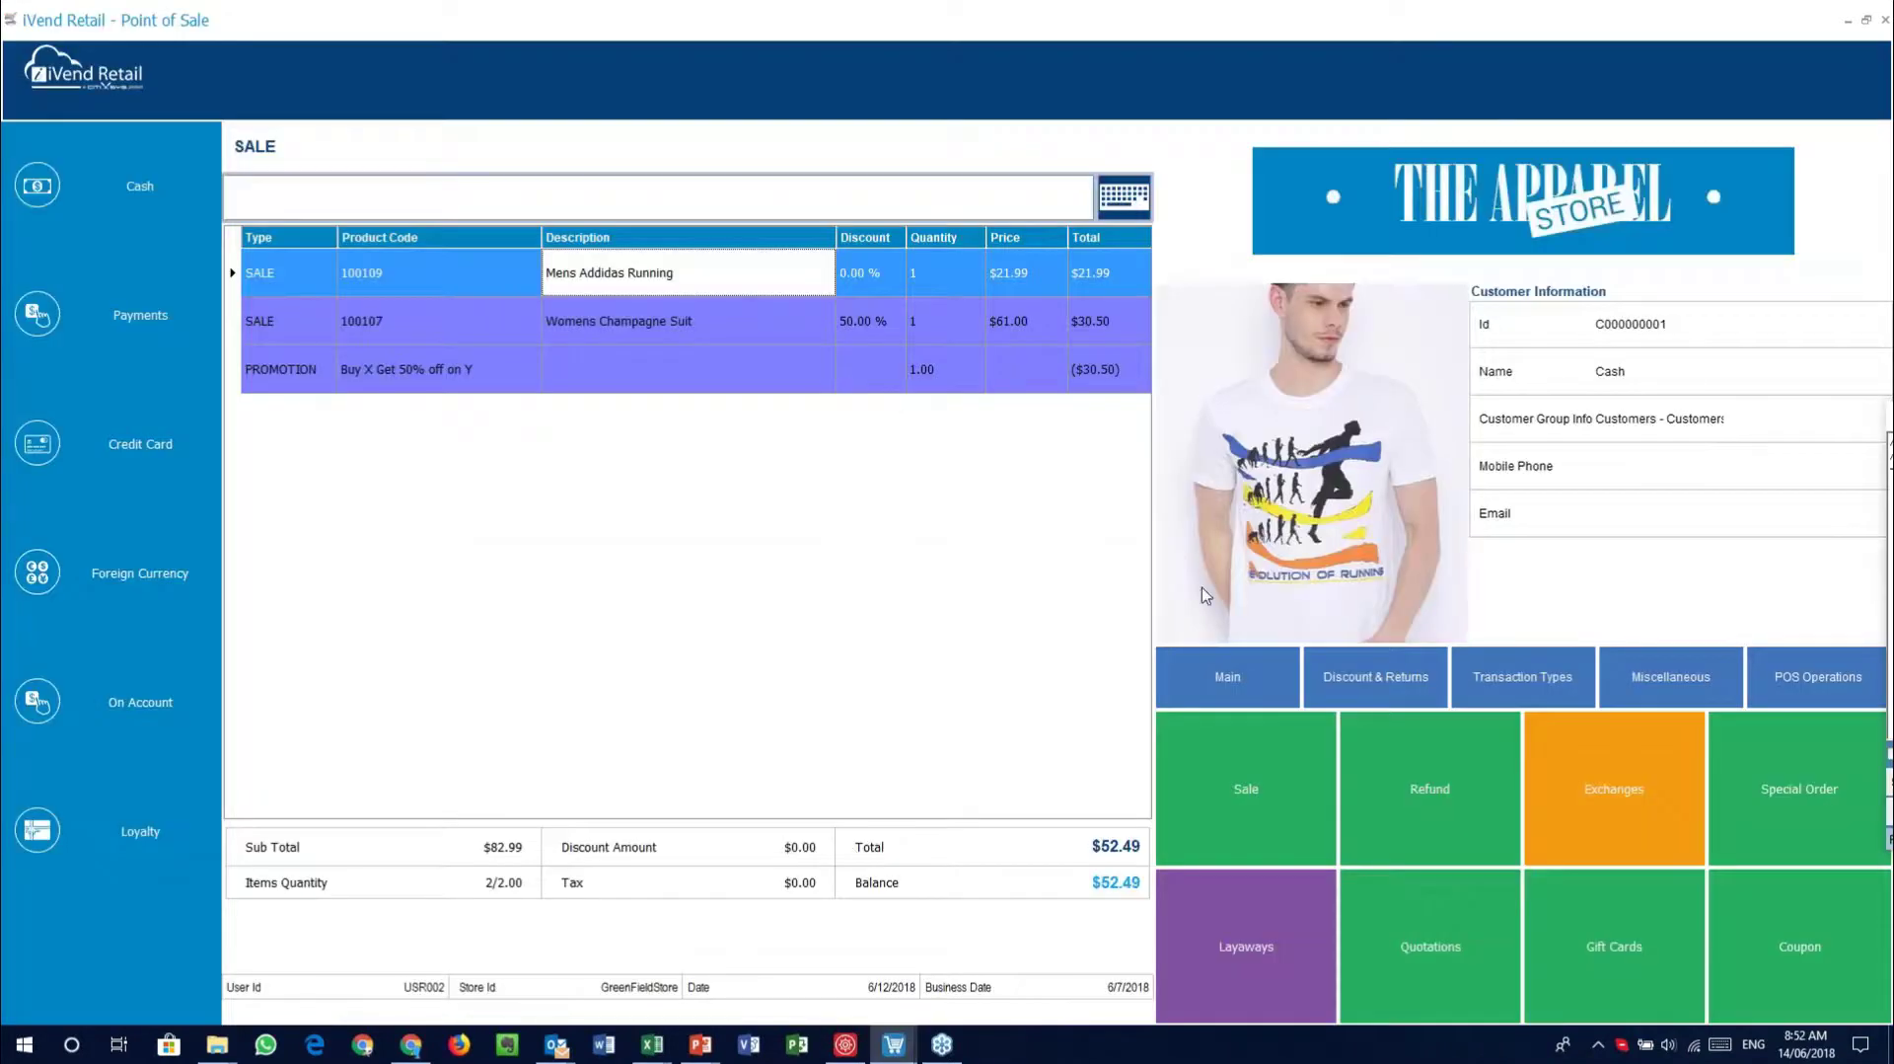
text(100103)
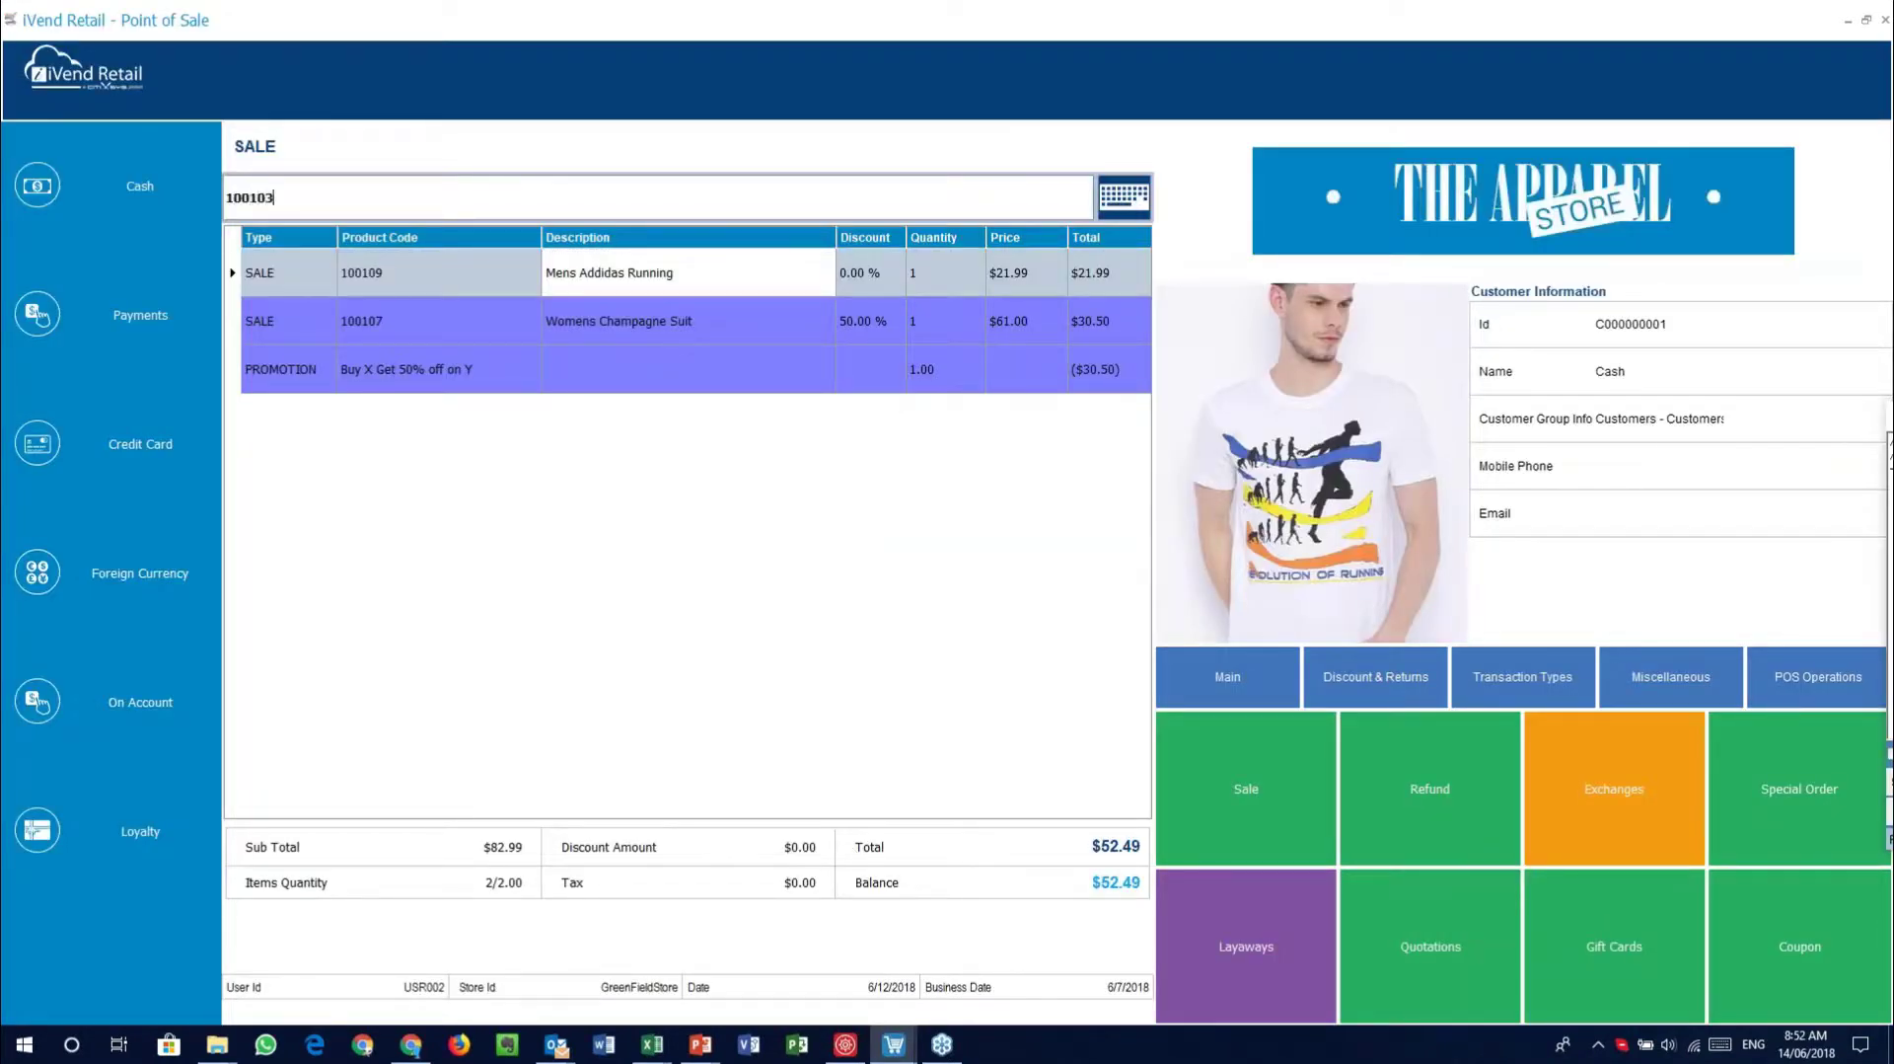
key(Return)
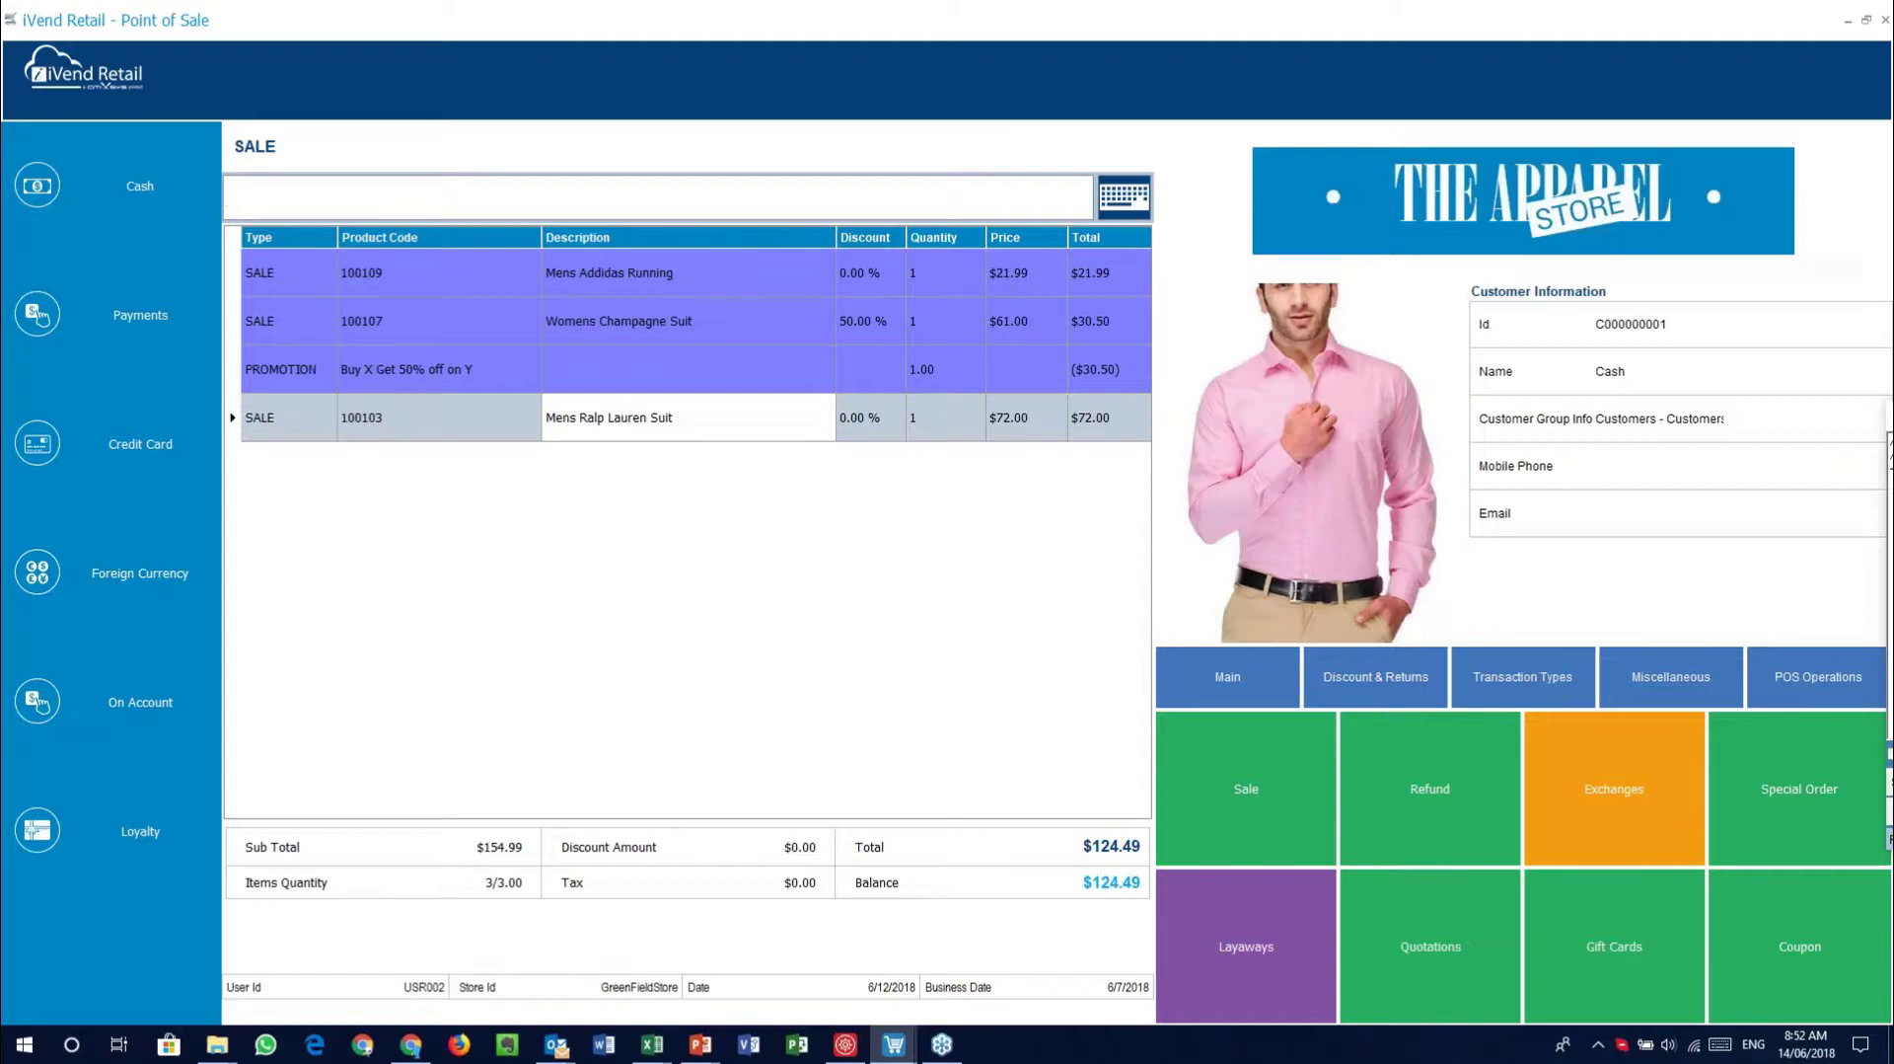
text(100102)
key(Return)
text(100106)
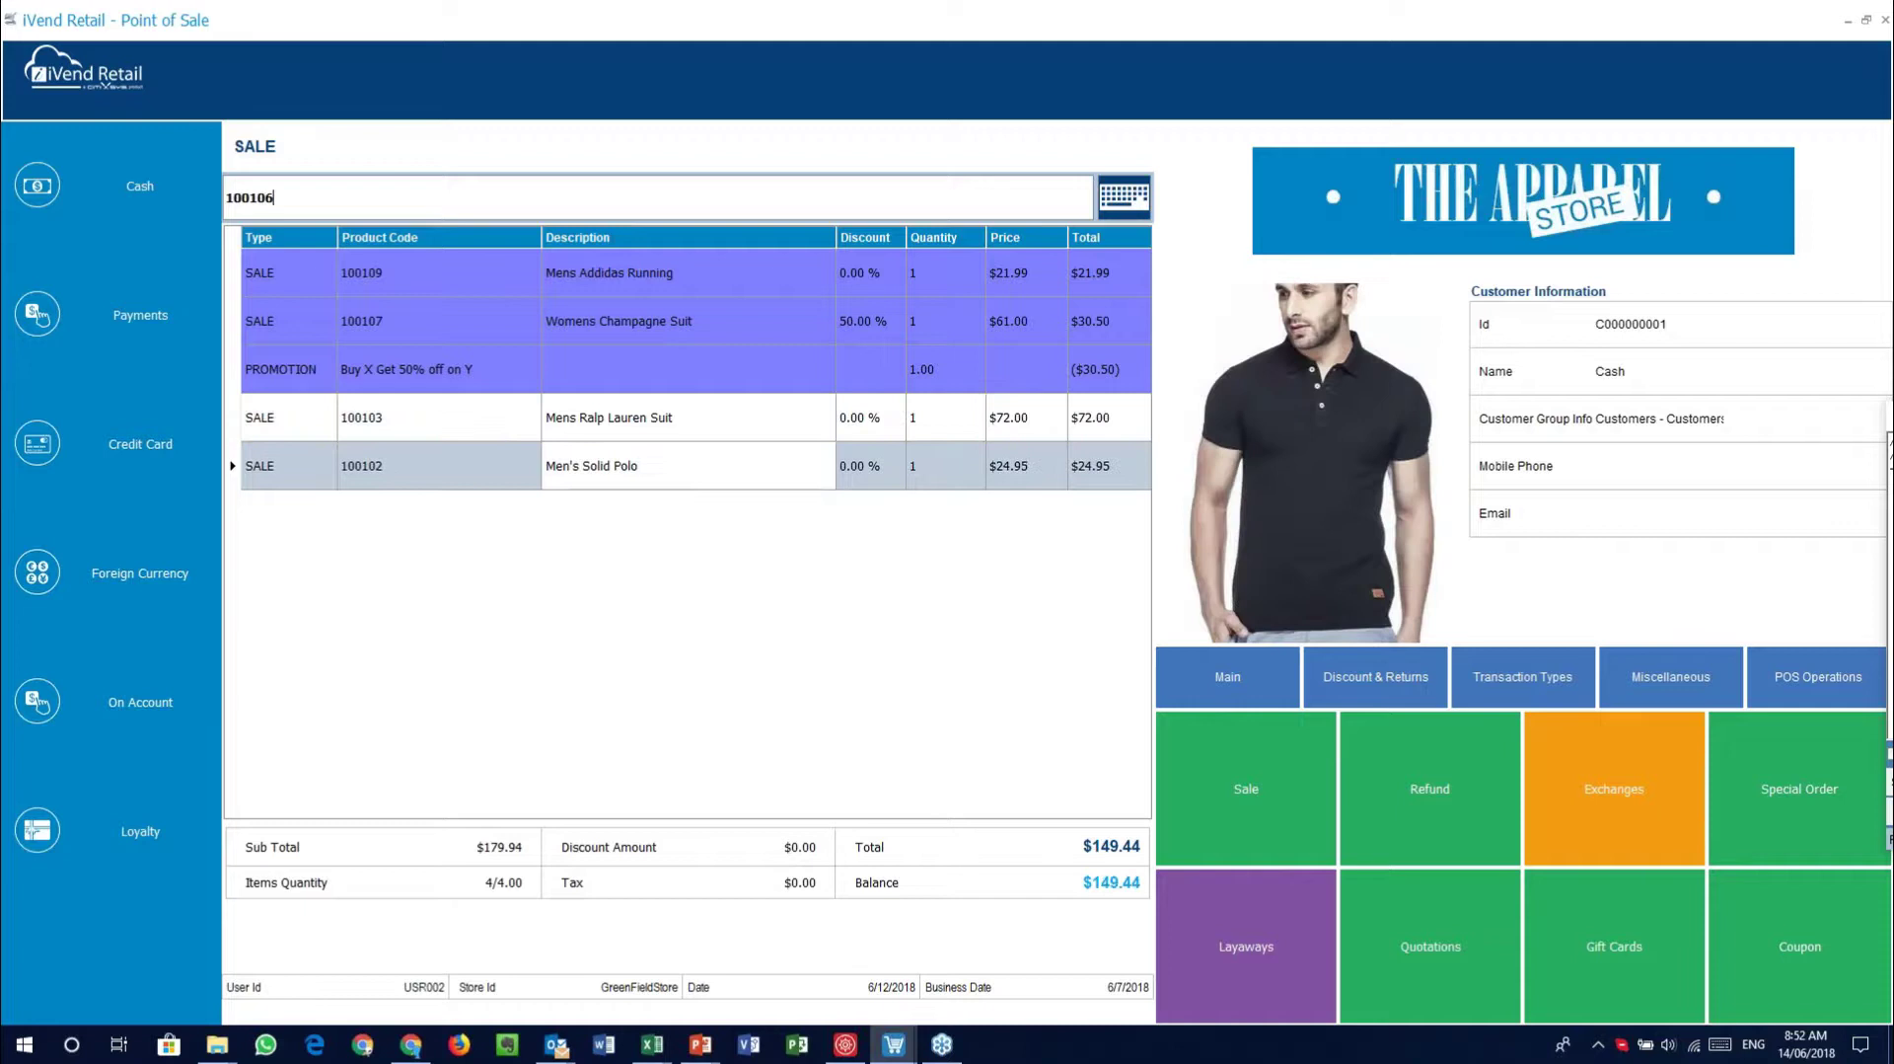
key(Return)
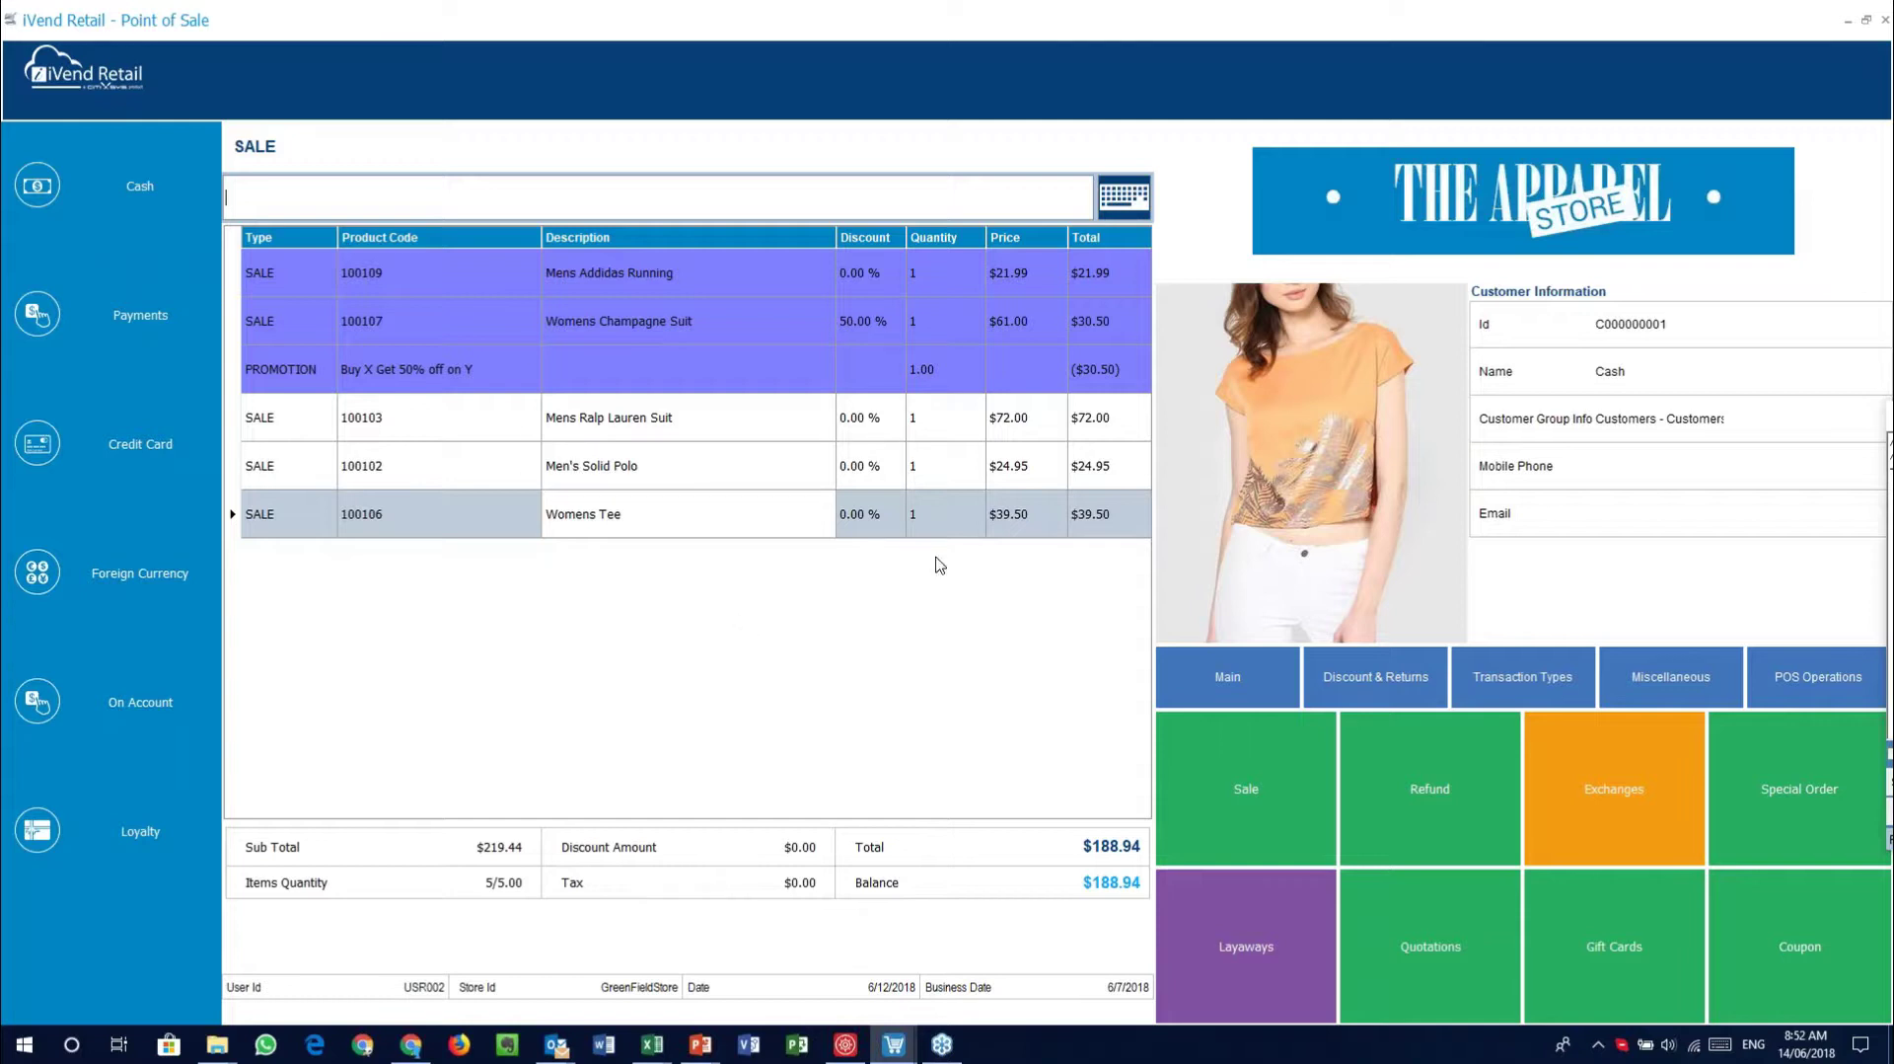
Return to the Management Console and view the color choices for the BXGY promotion's Promotion Color
click(845, 1036)
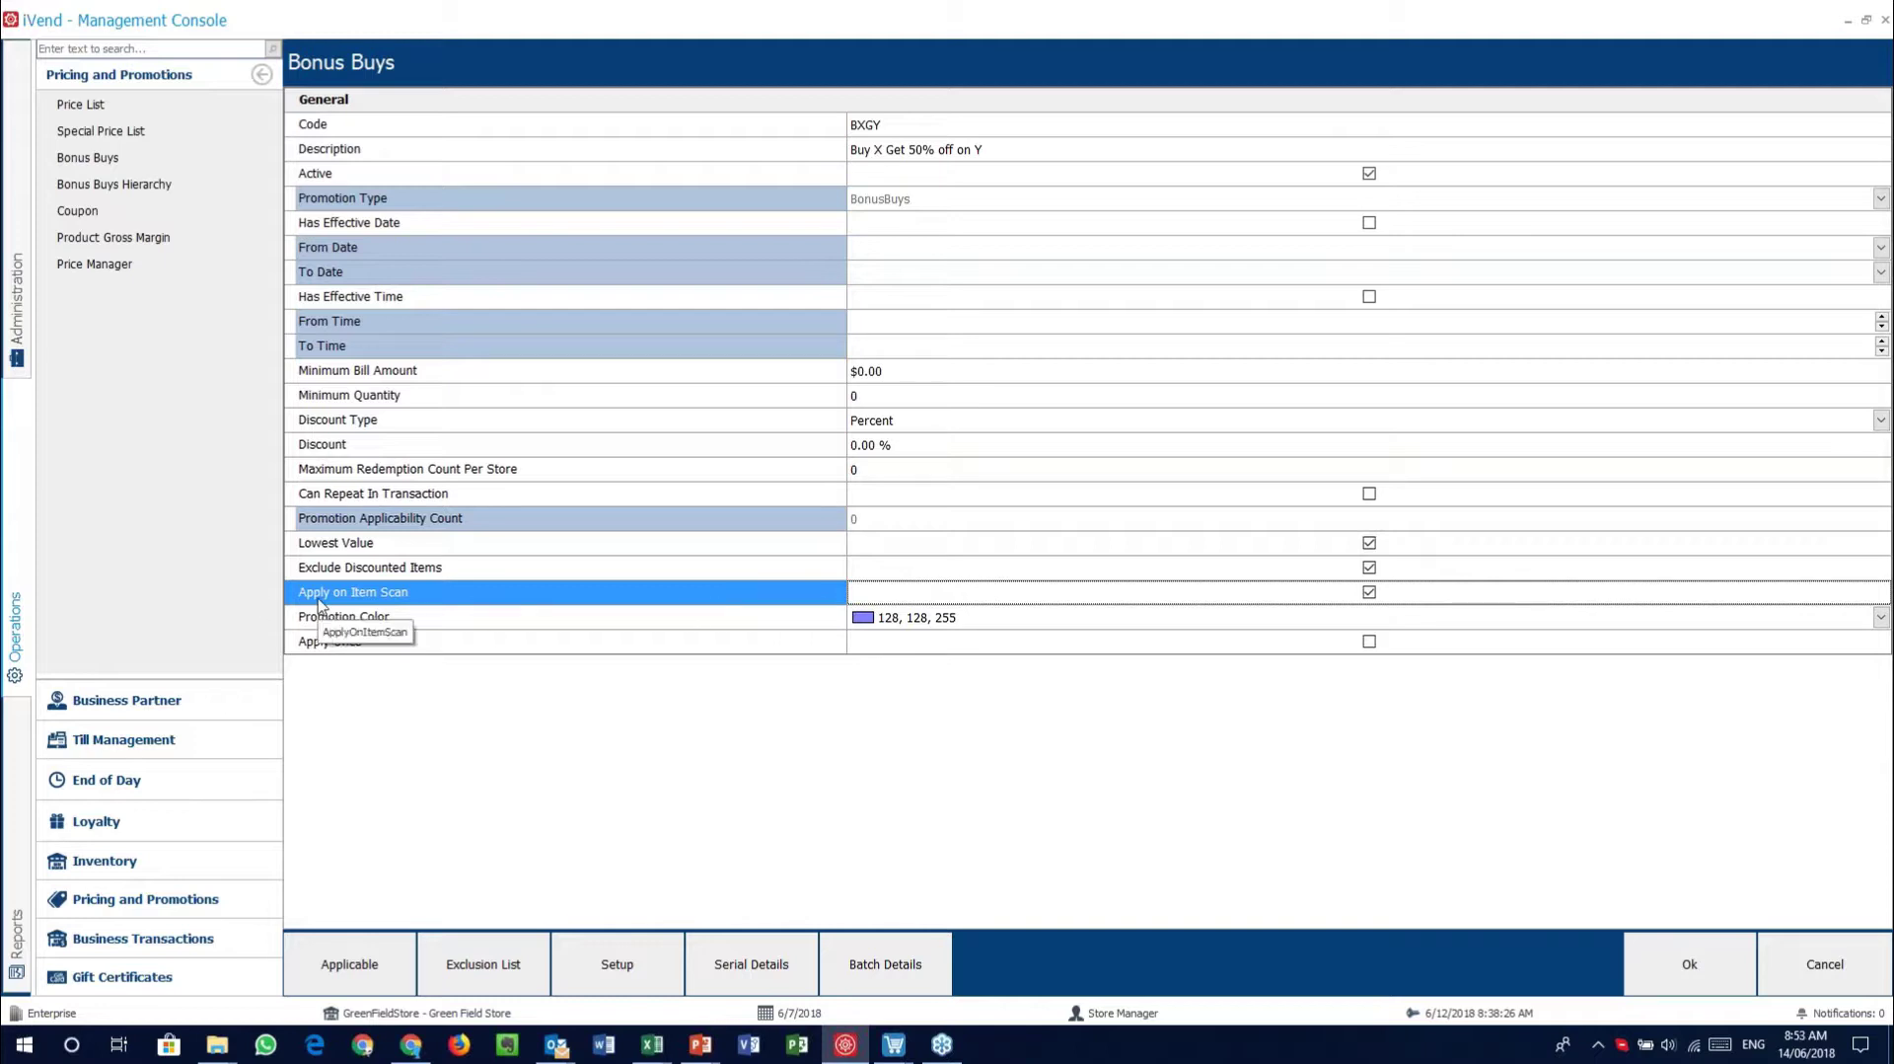
click(434, 621)
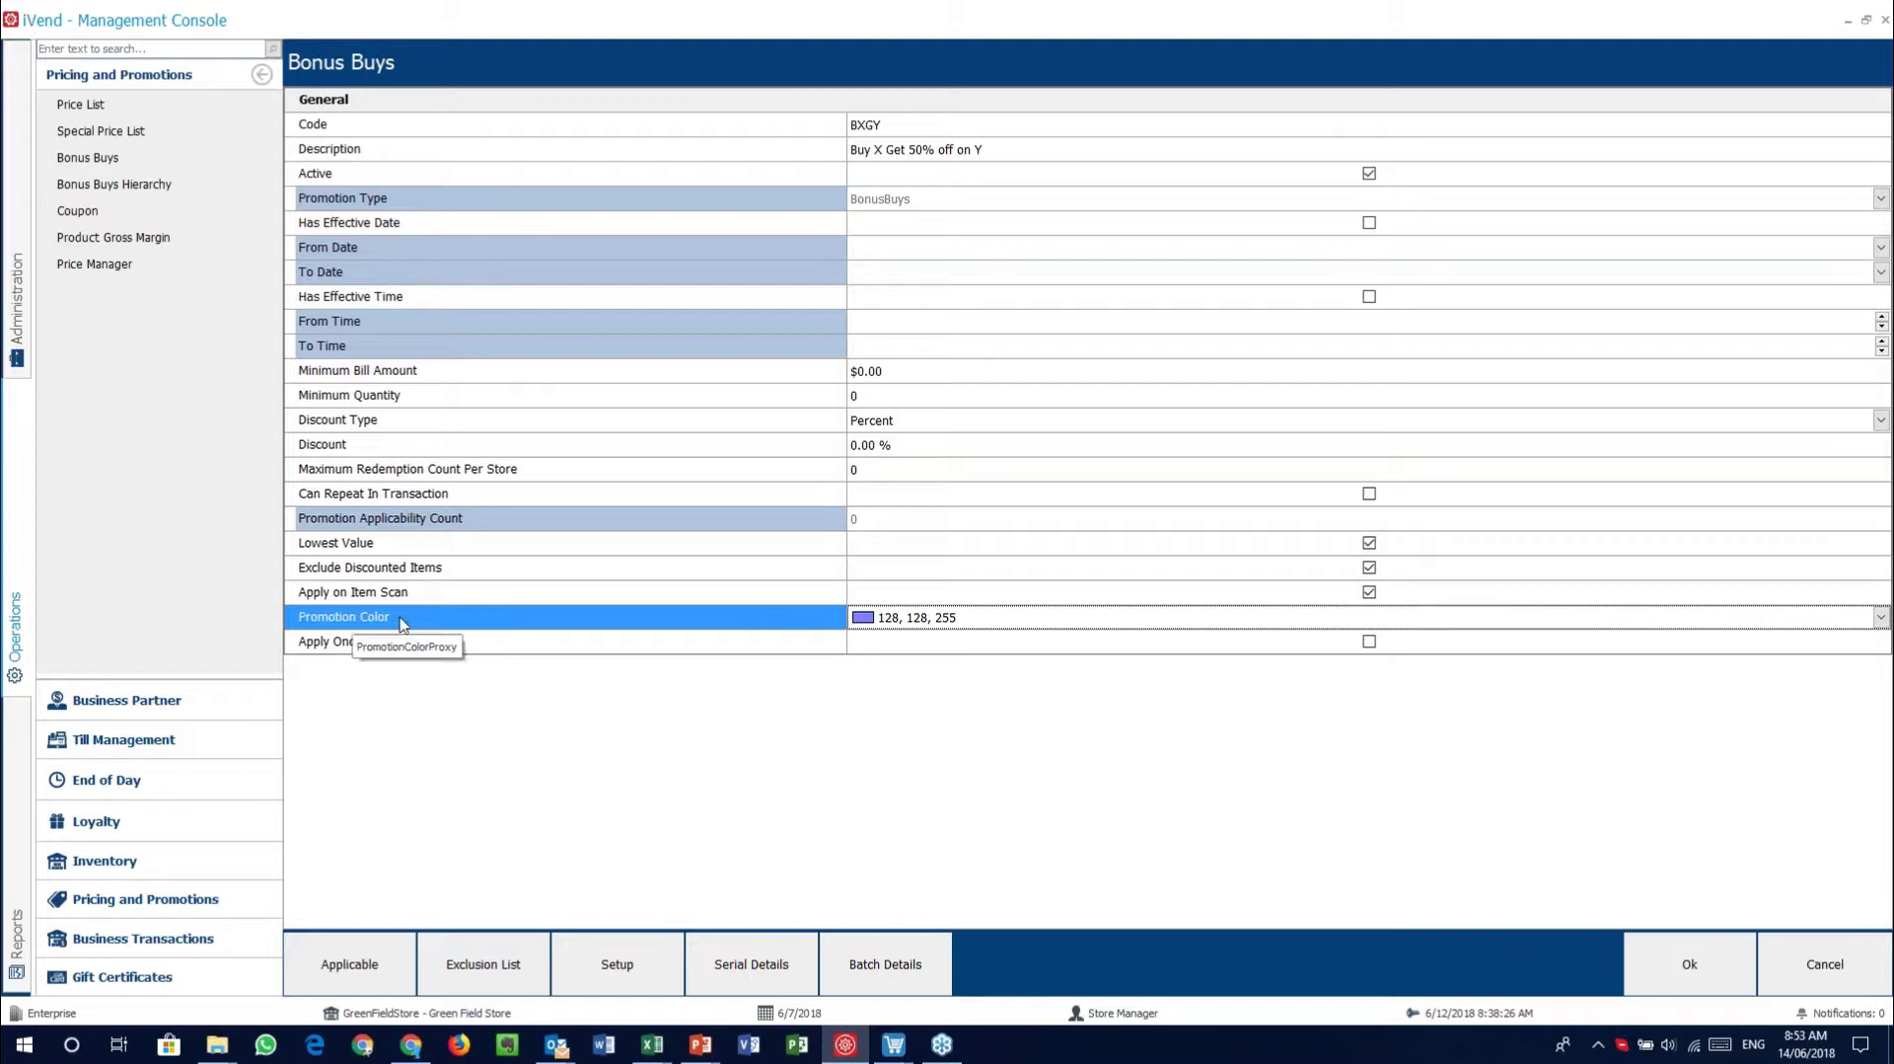
right_click(1038, 620)
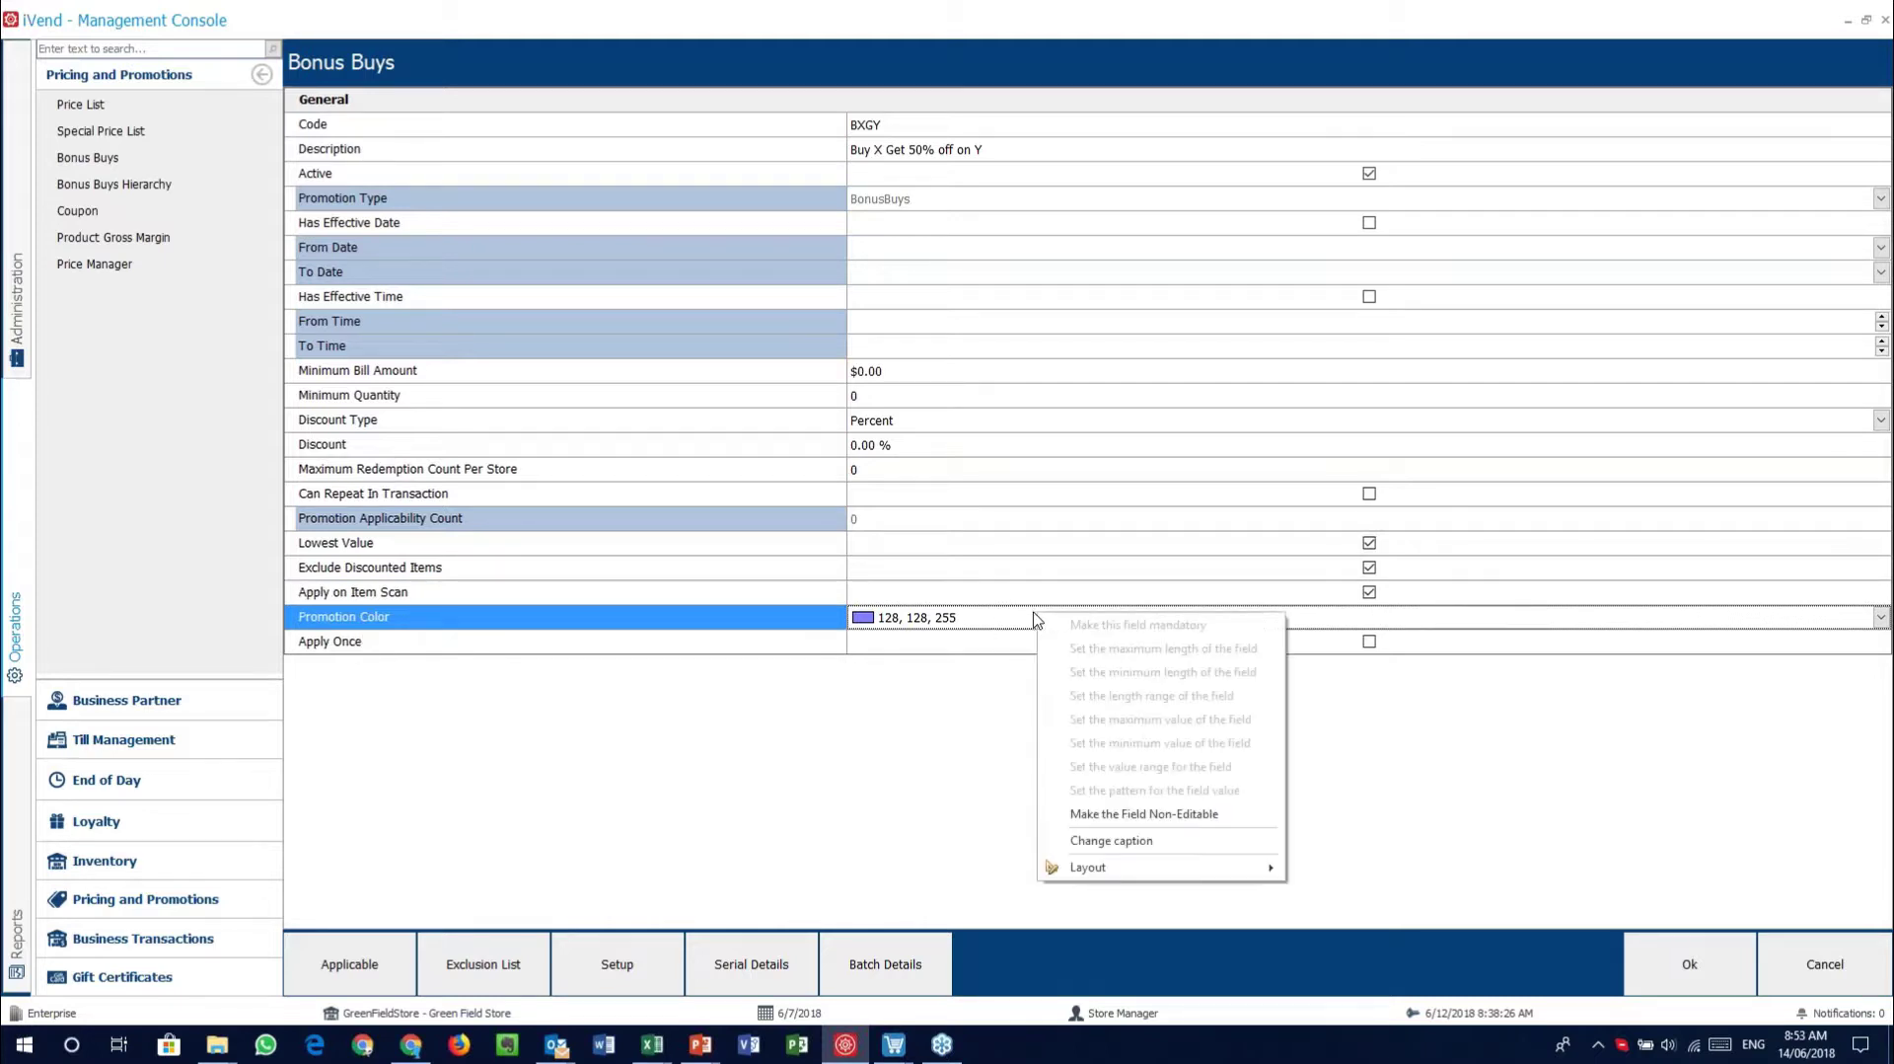
click(1032, 619)
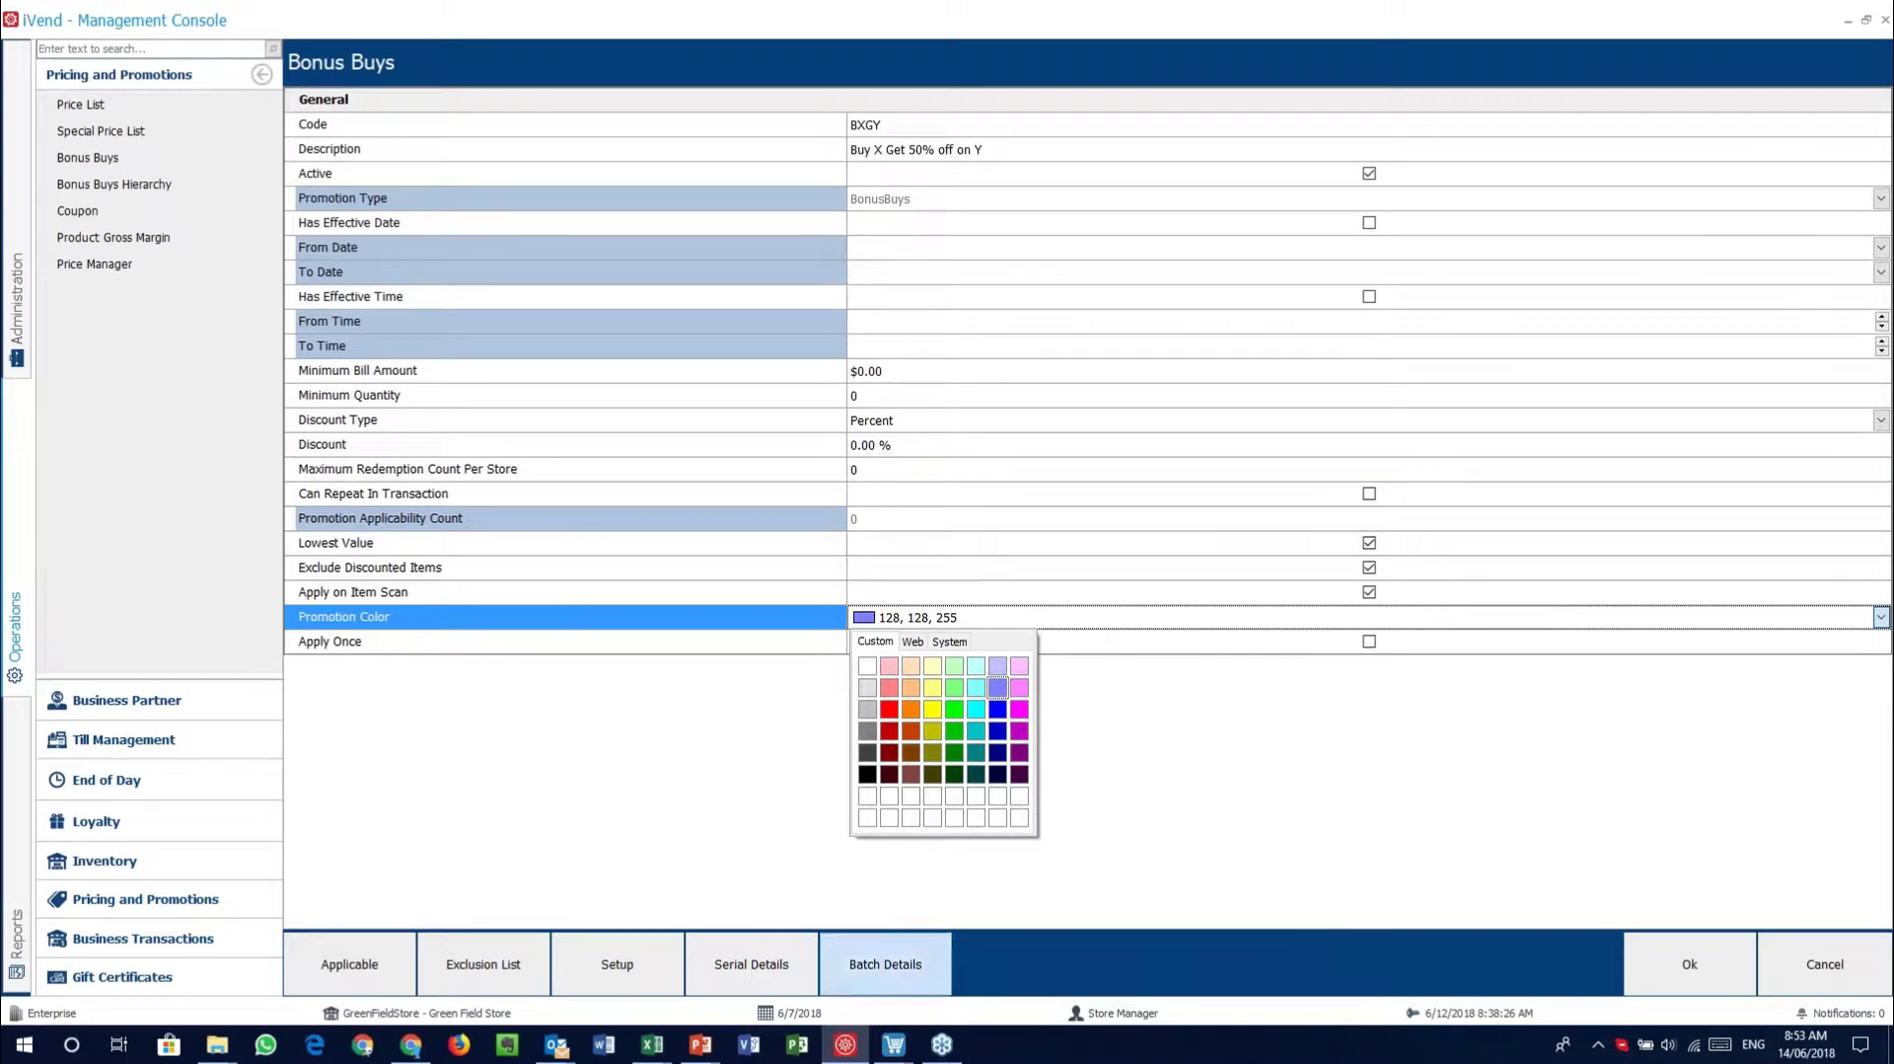
Switch to the Point of Sale and compare the color highlighting of the promotion's sale lines with the non-promotional product lines
click(894, 1044)
click(805, 967)
click(687, 273)
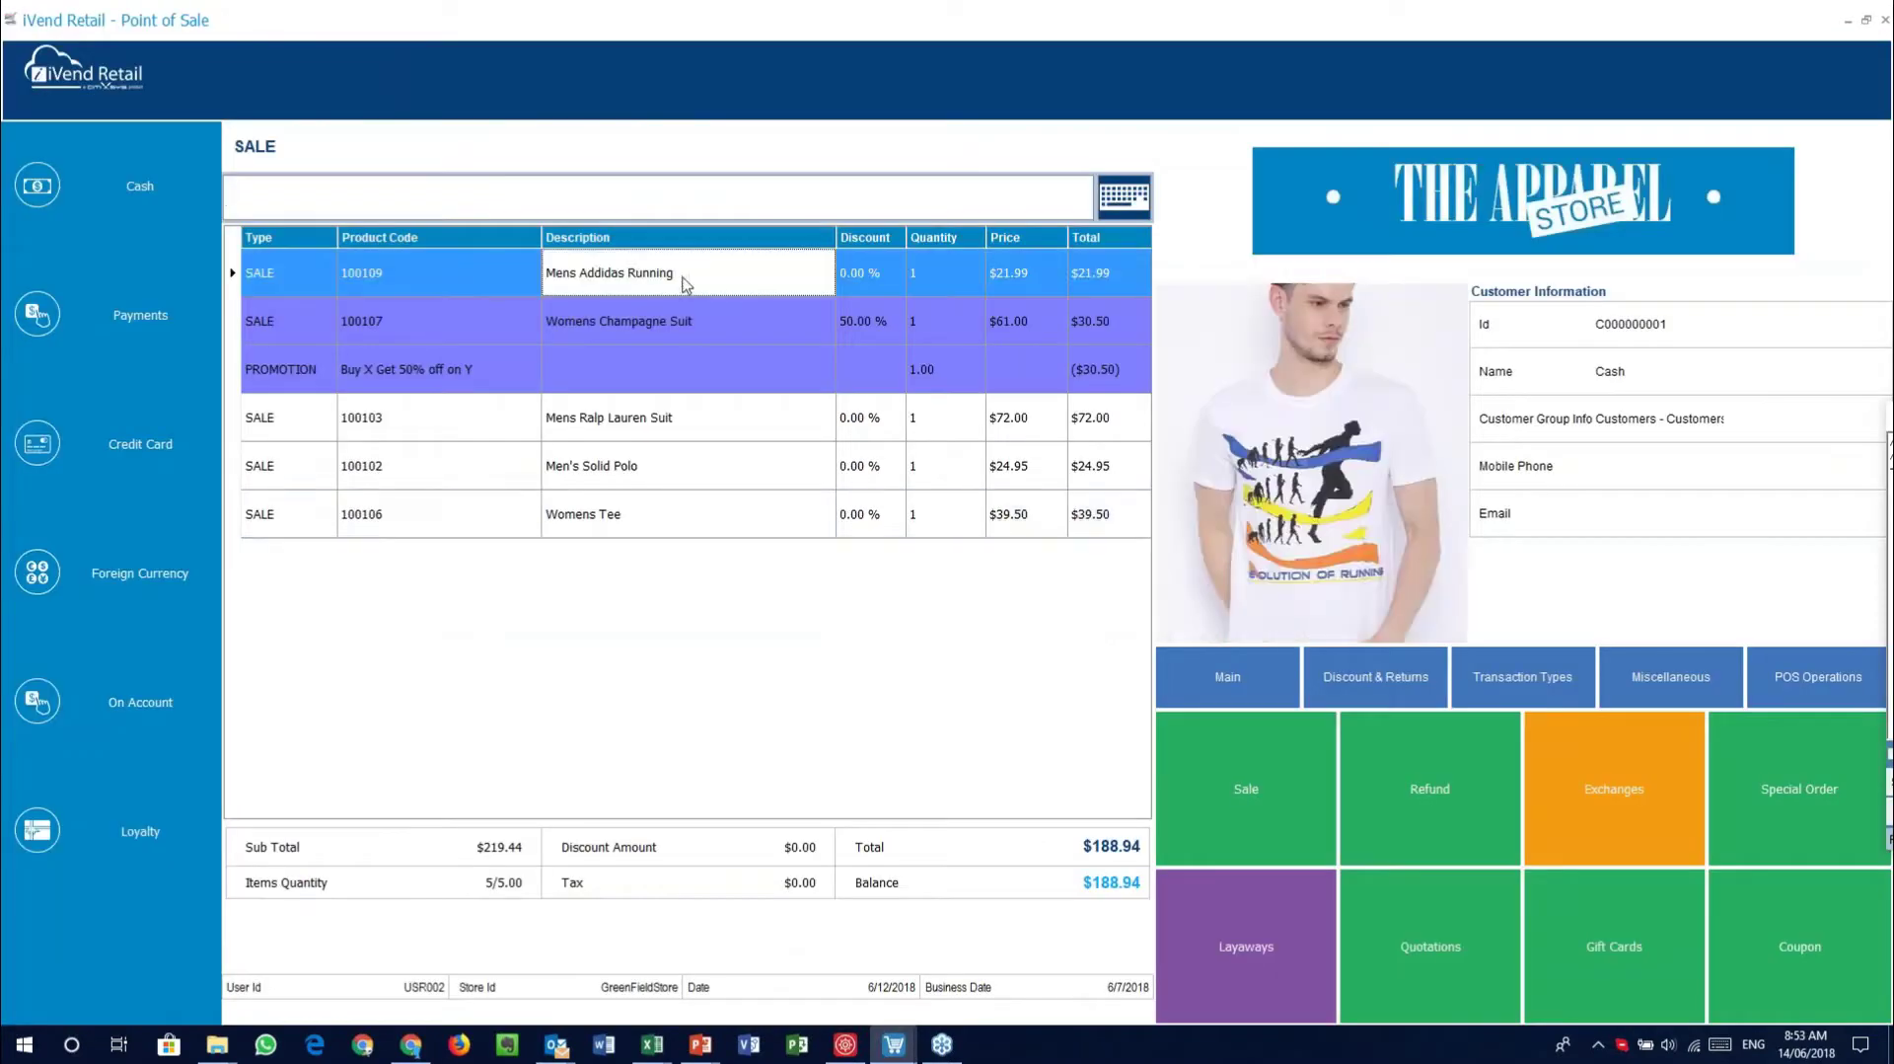
click(697, 372)
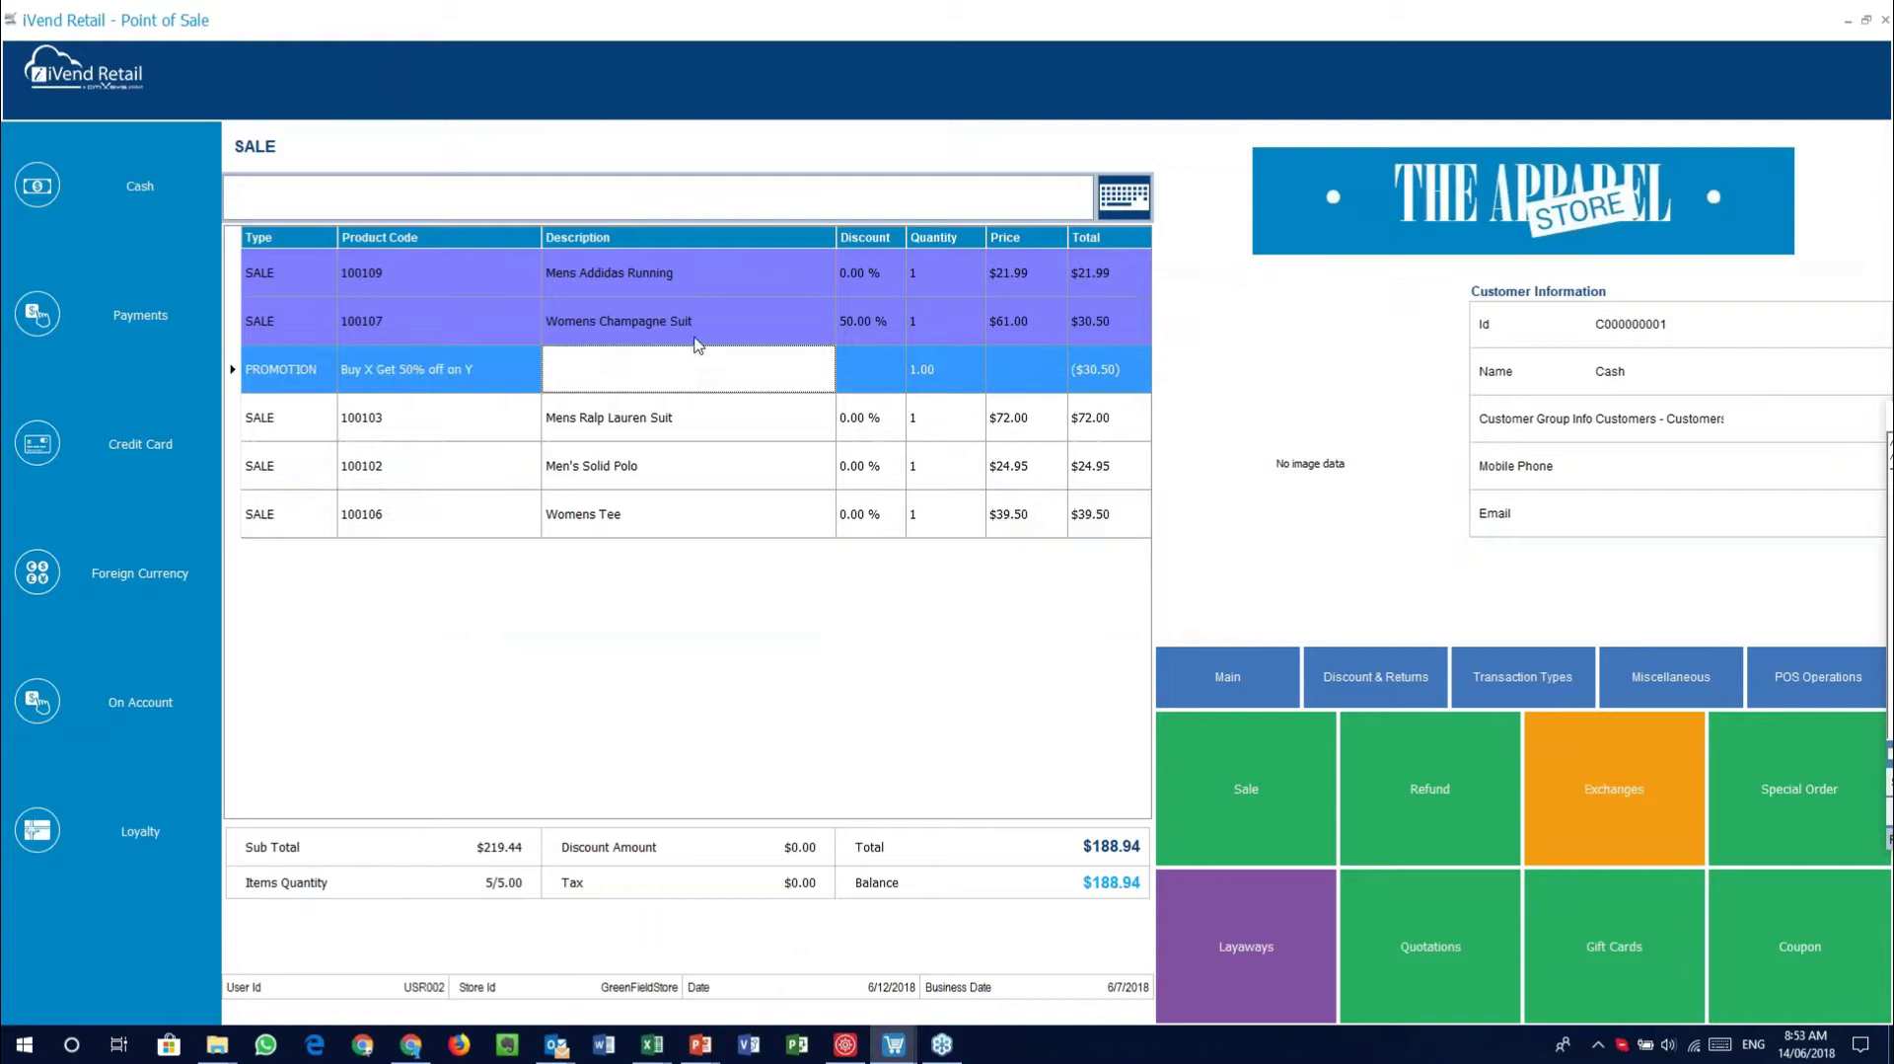
click(698, 338)
click(696, 283)
click(699, 340)
click(700, 386)
click(692, 427)
click(688, 486)
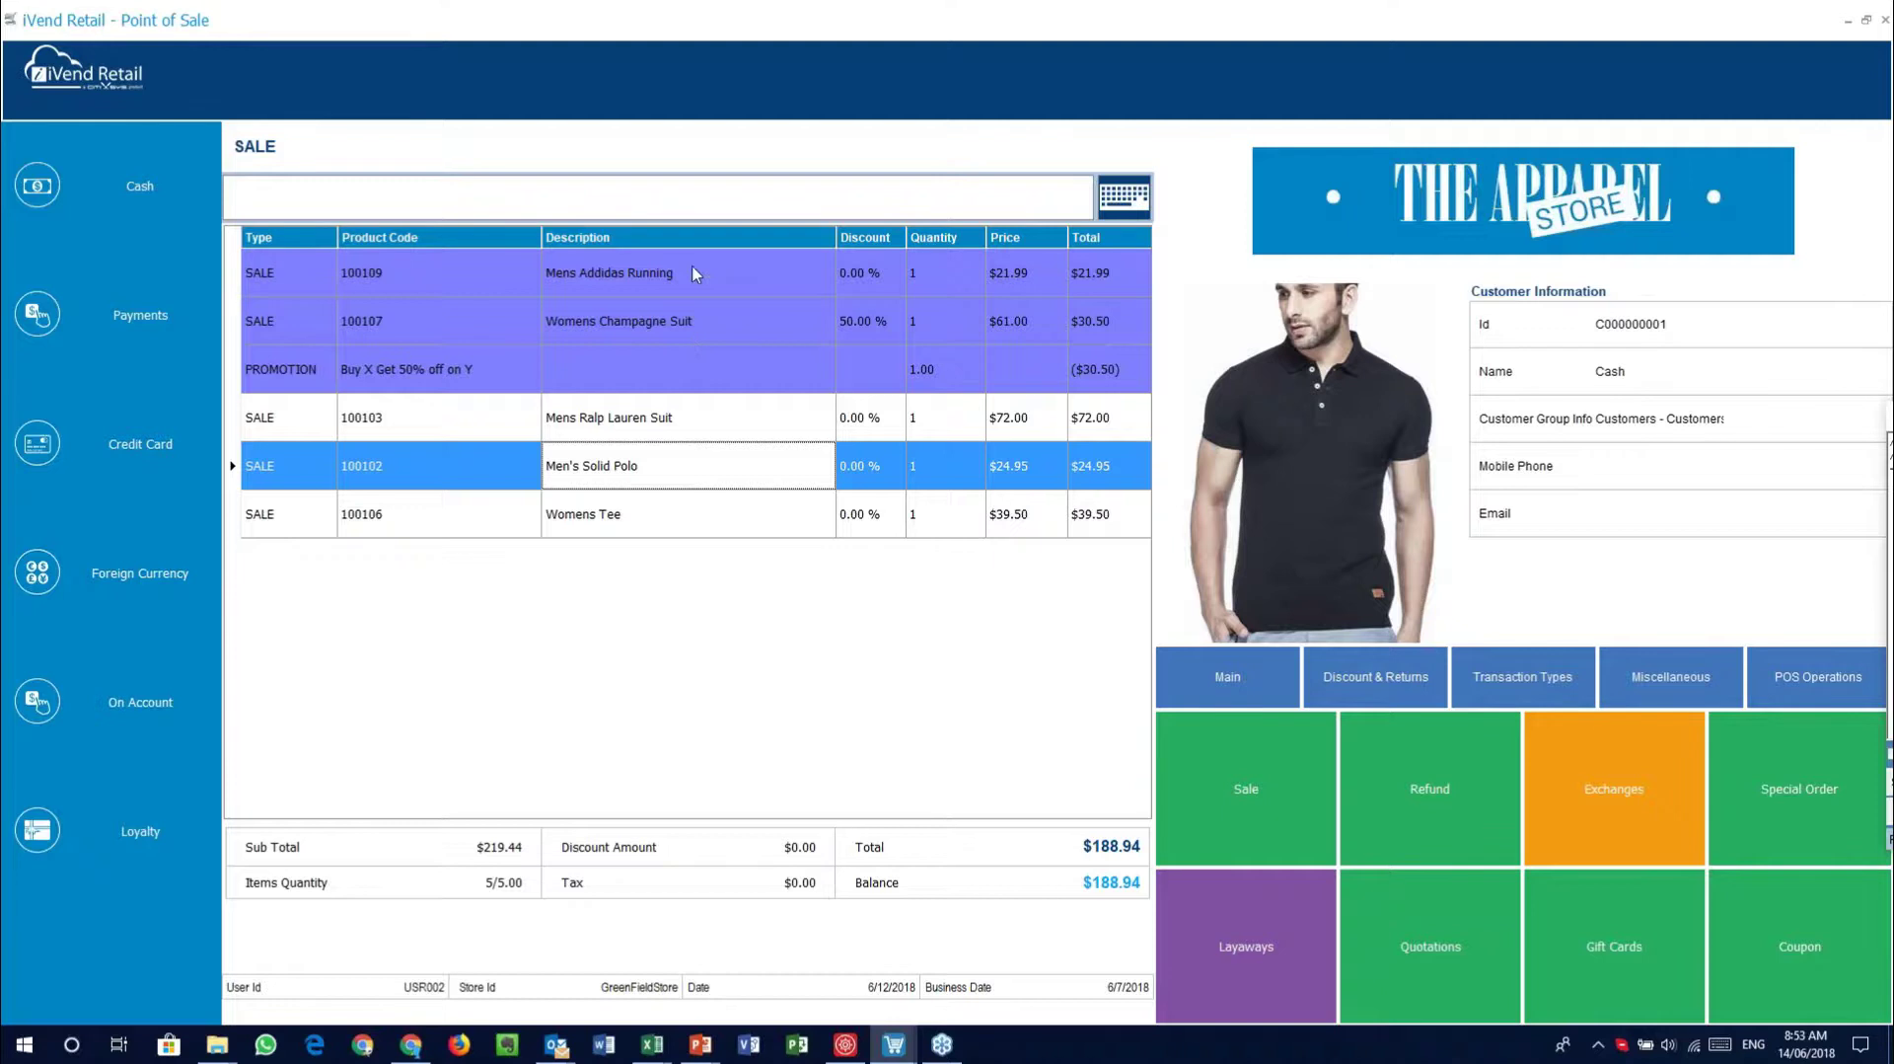
click(693, 268)
click(707, 311)
click(722, 377)
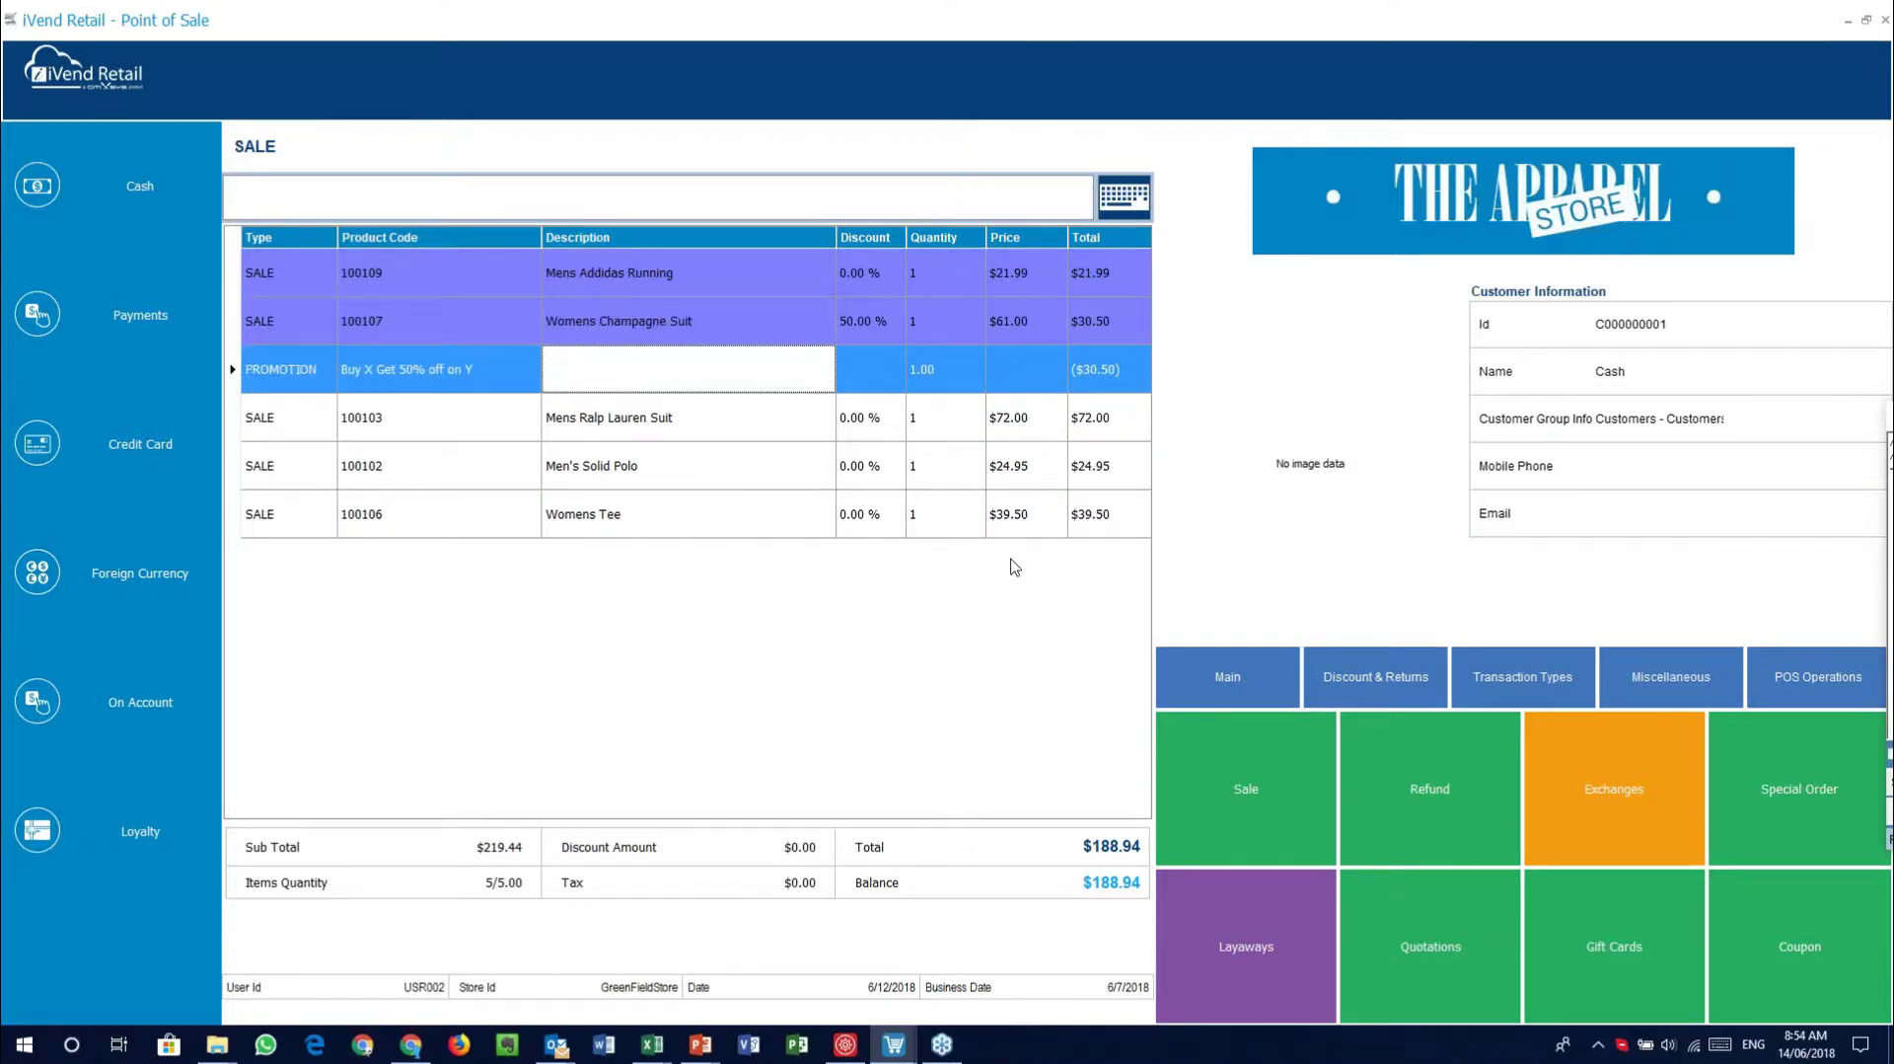
Back in the Management Console, inspect the Promotion Color palette and its custom color dialog, closing both without changing the color
click(854, 1048)
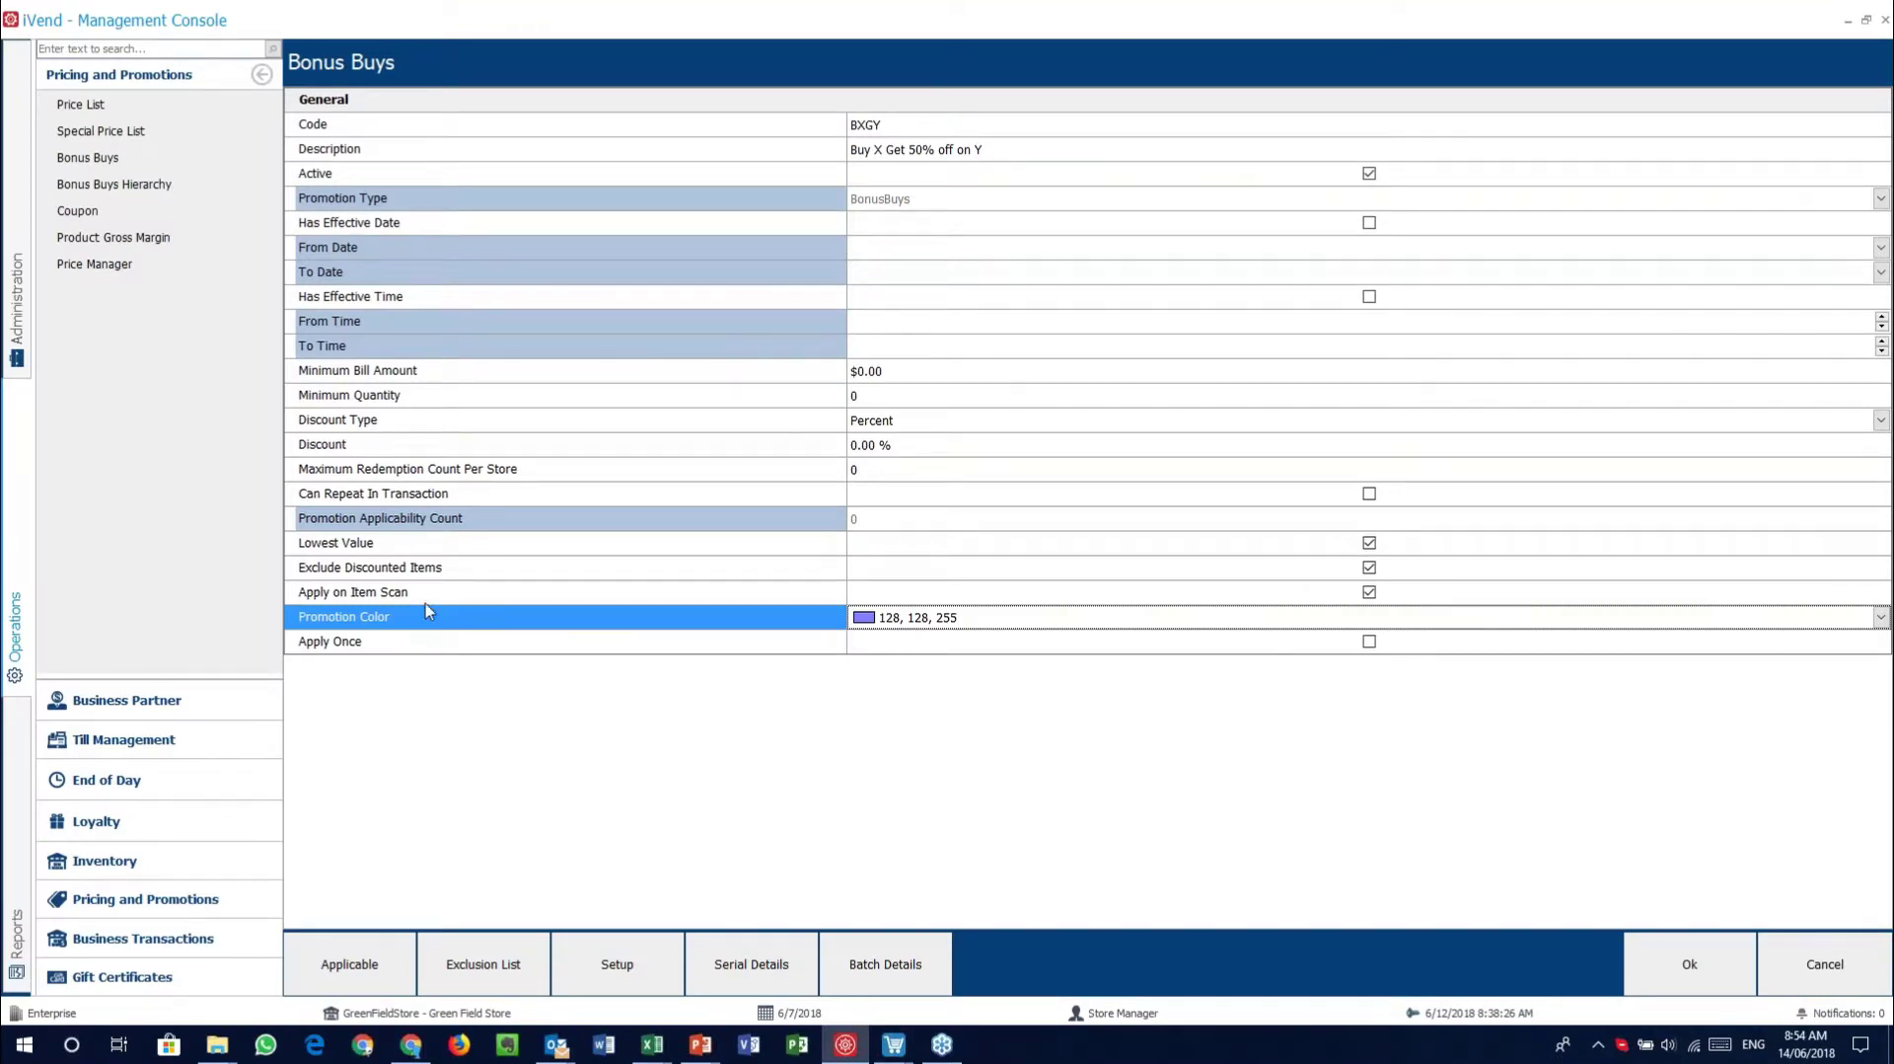
click(1048, 622)
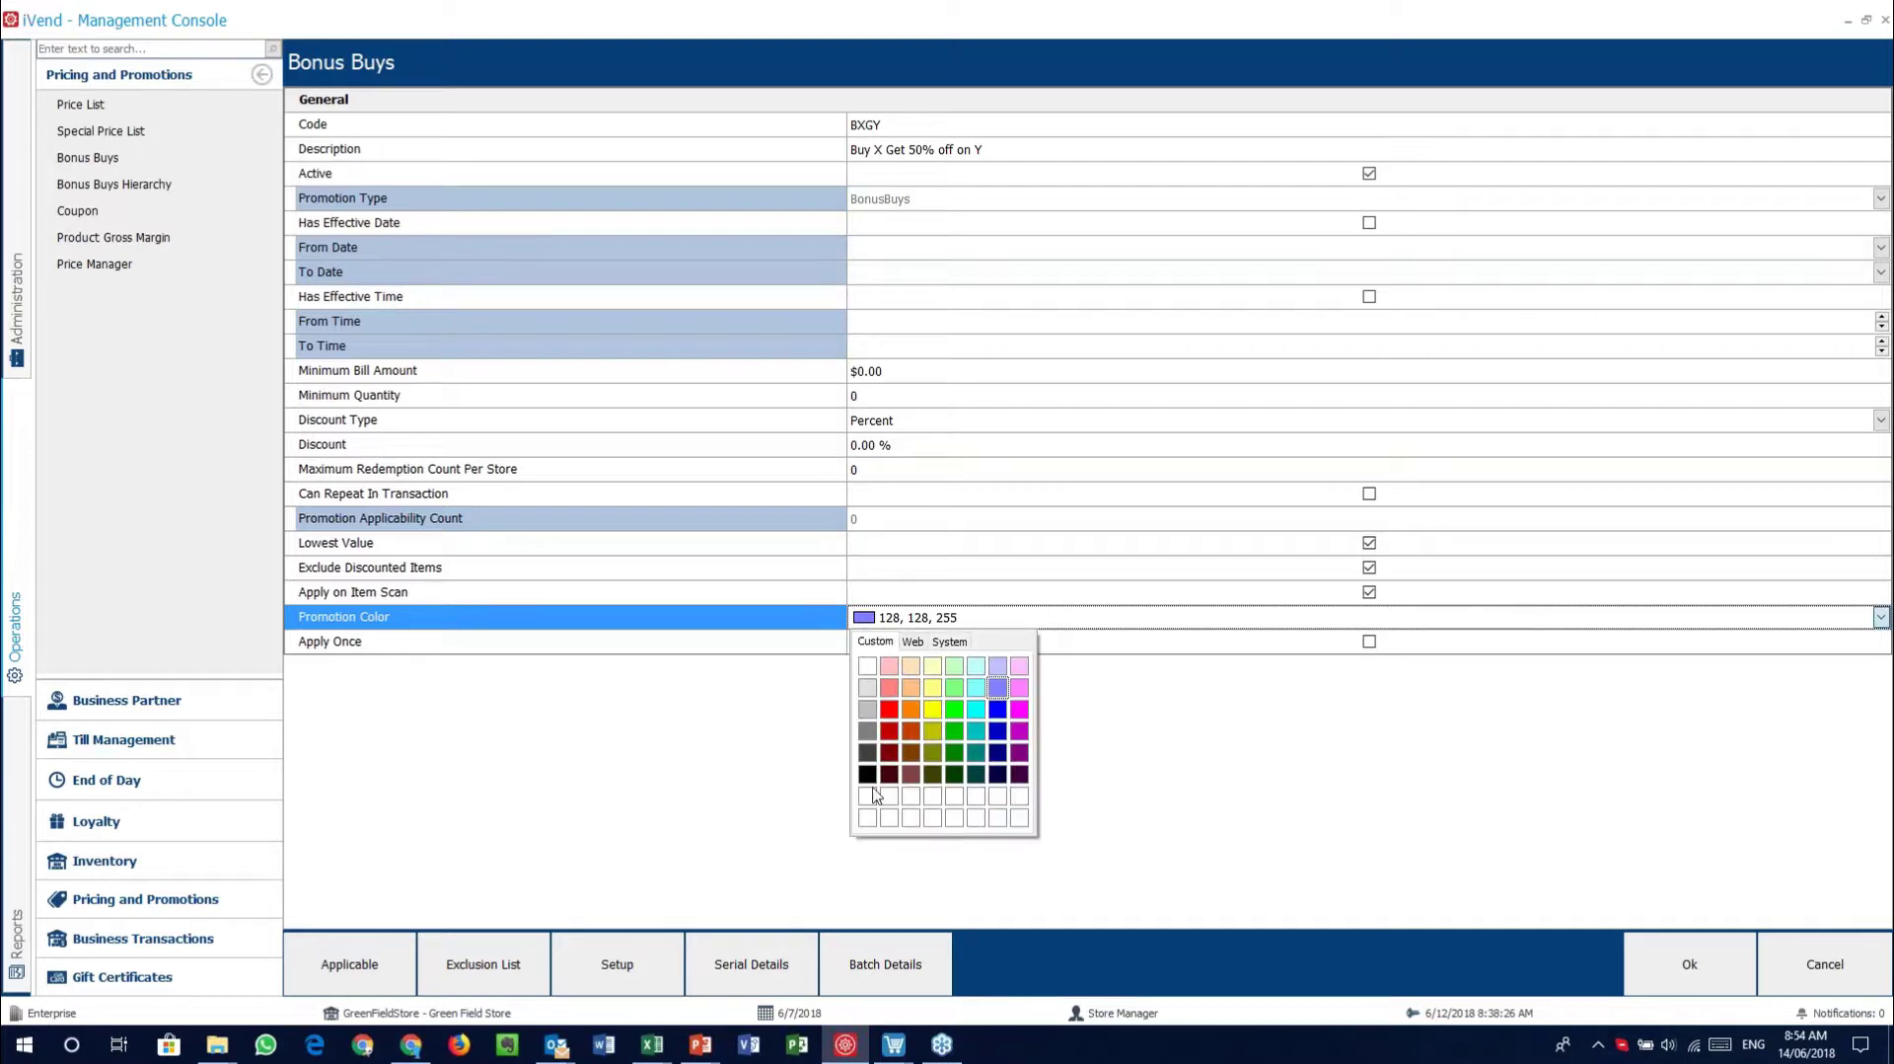
click(992, 620)
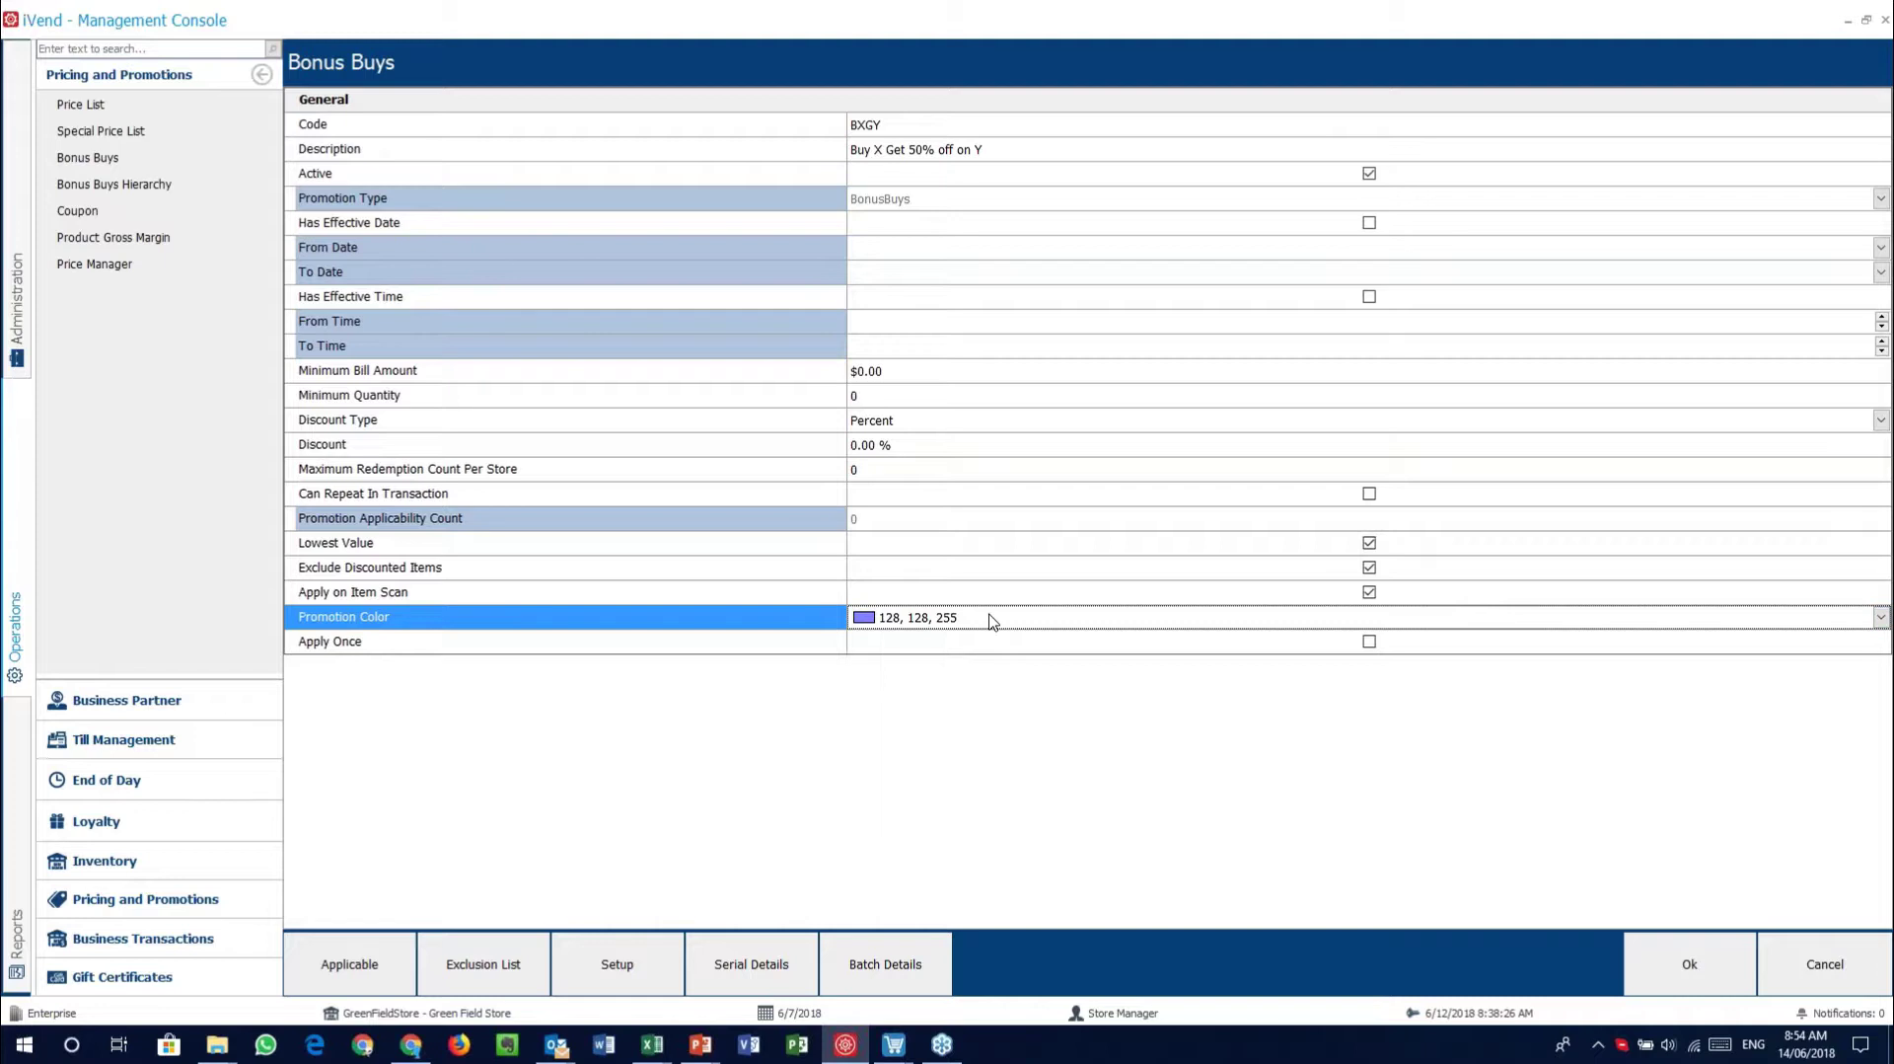
click(992, 620)
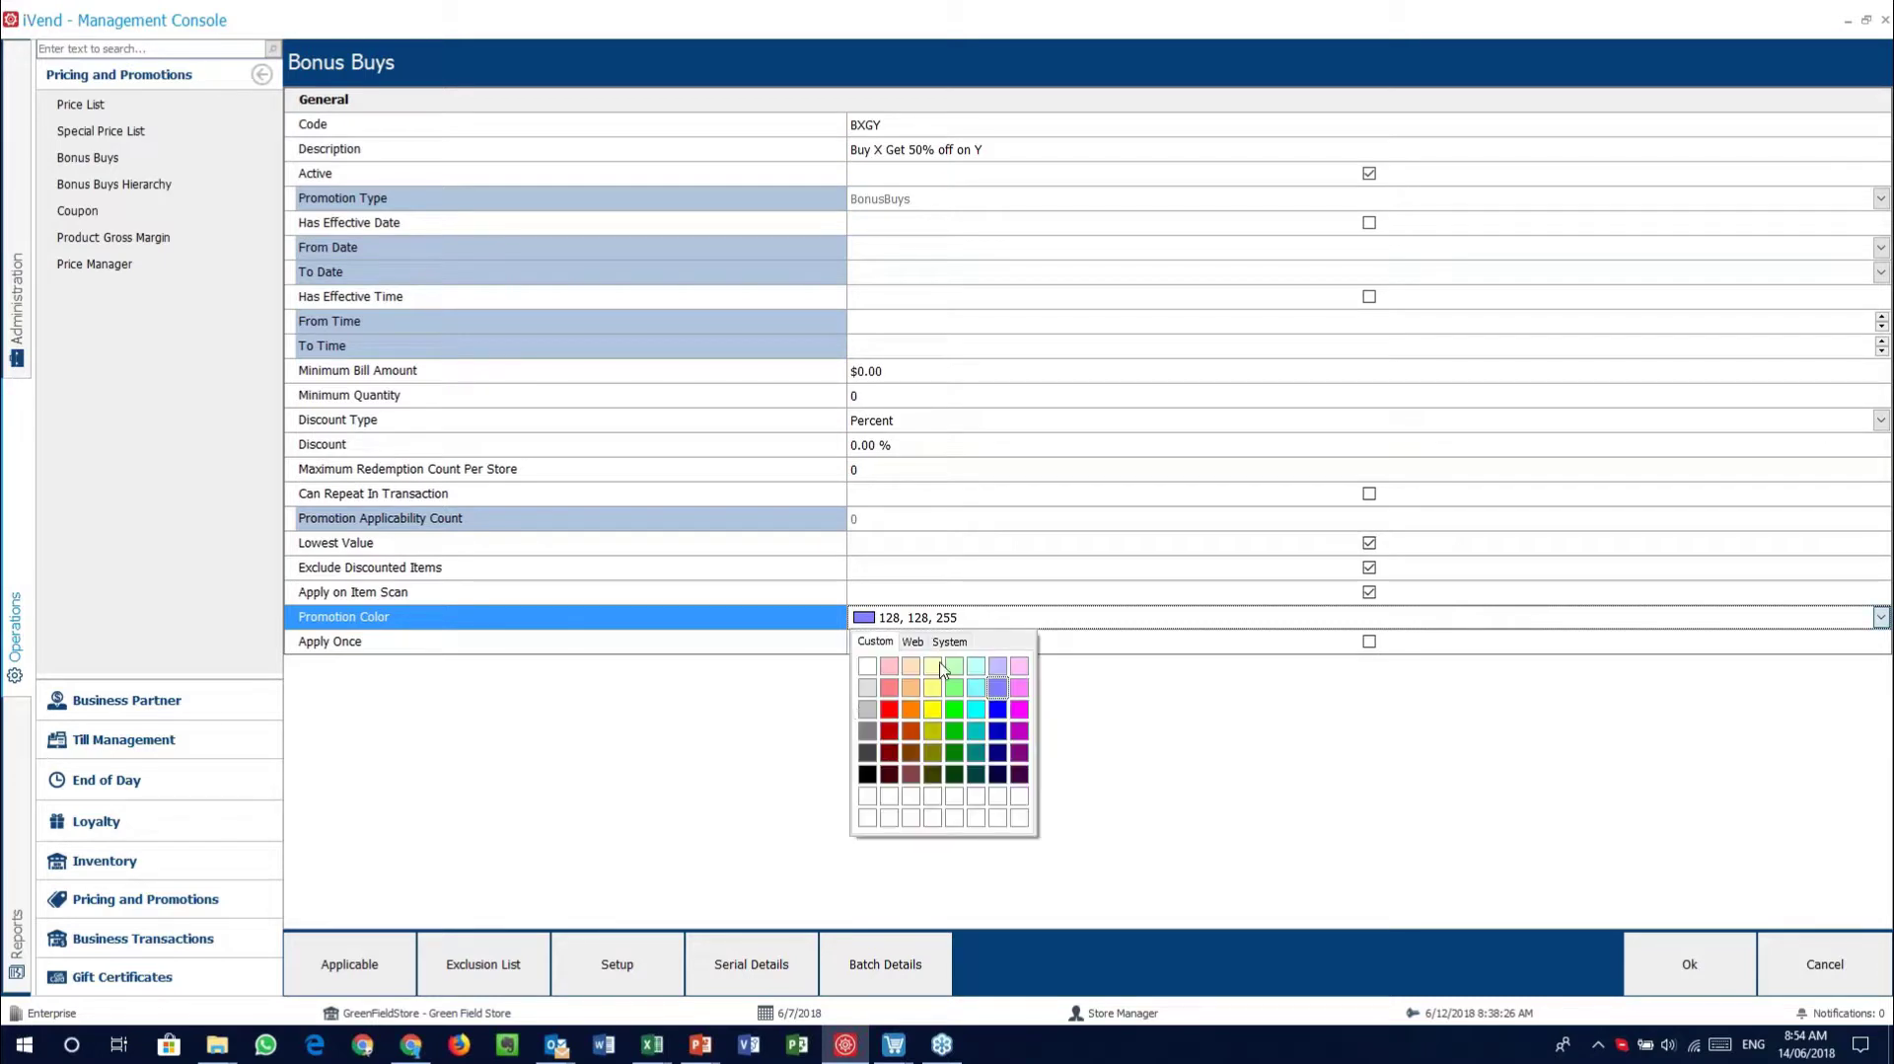
click(870, 803)
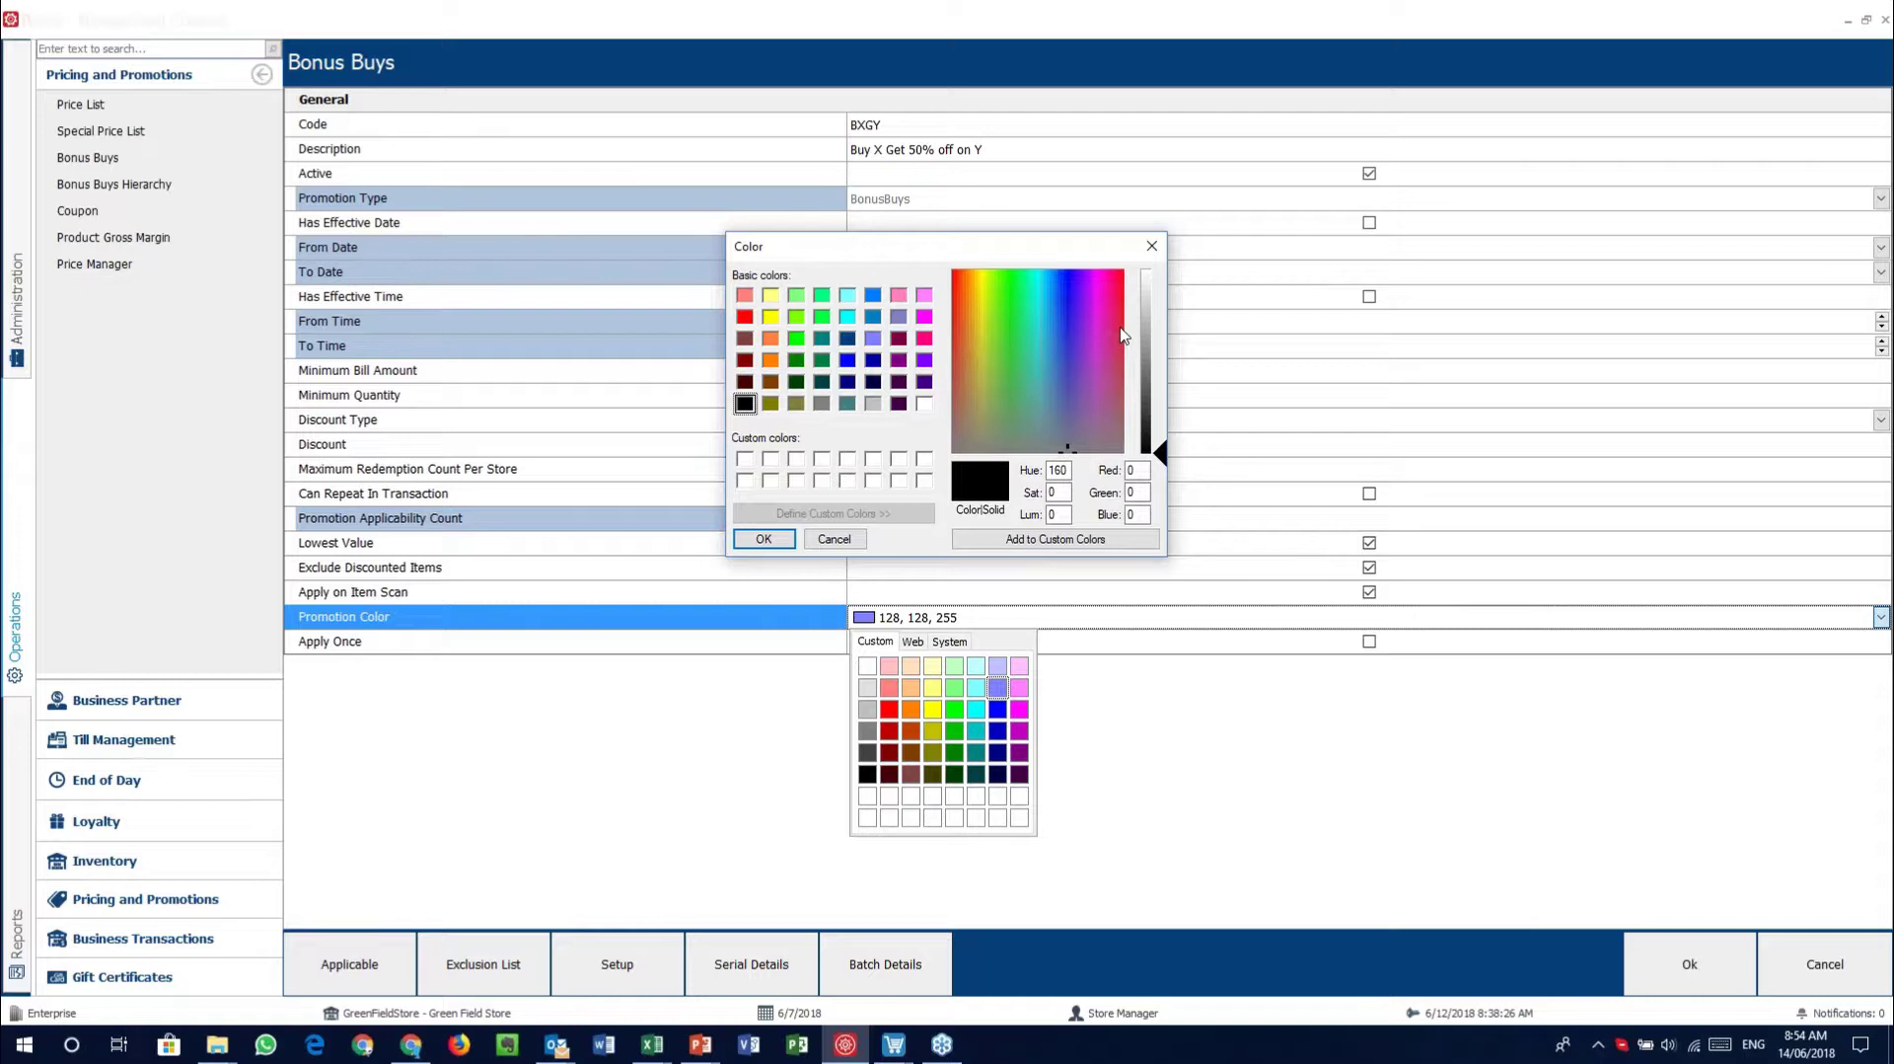
click(836, 539)
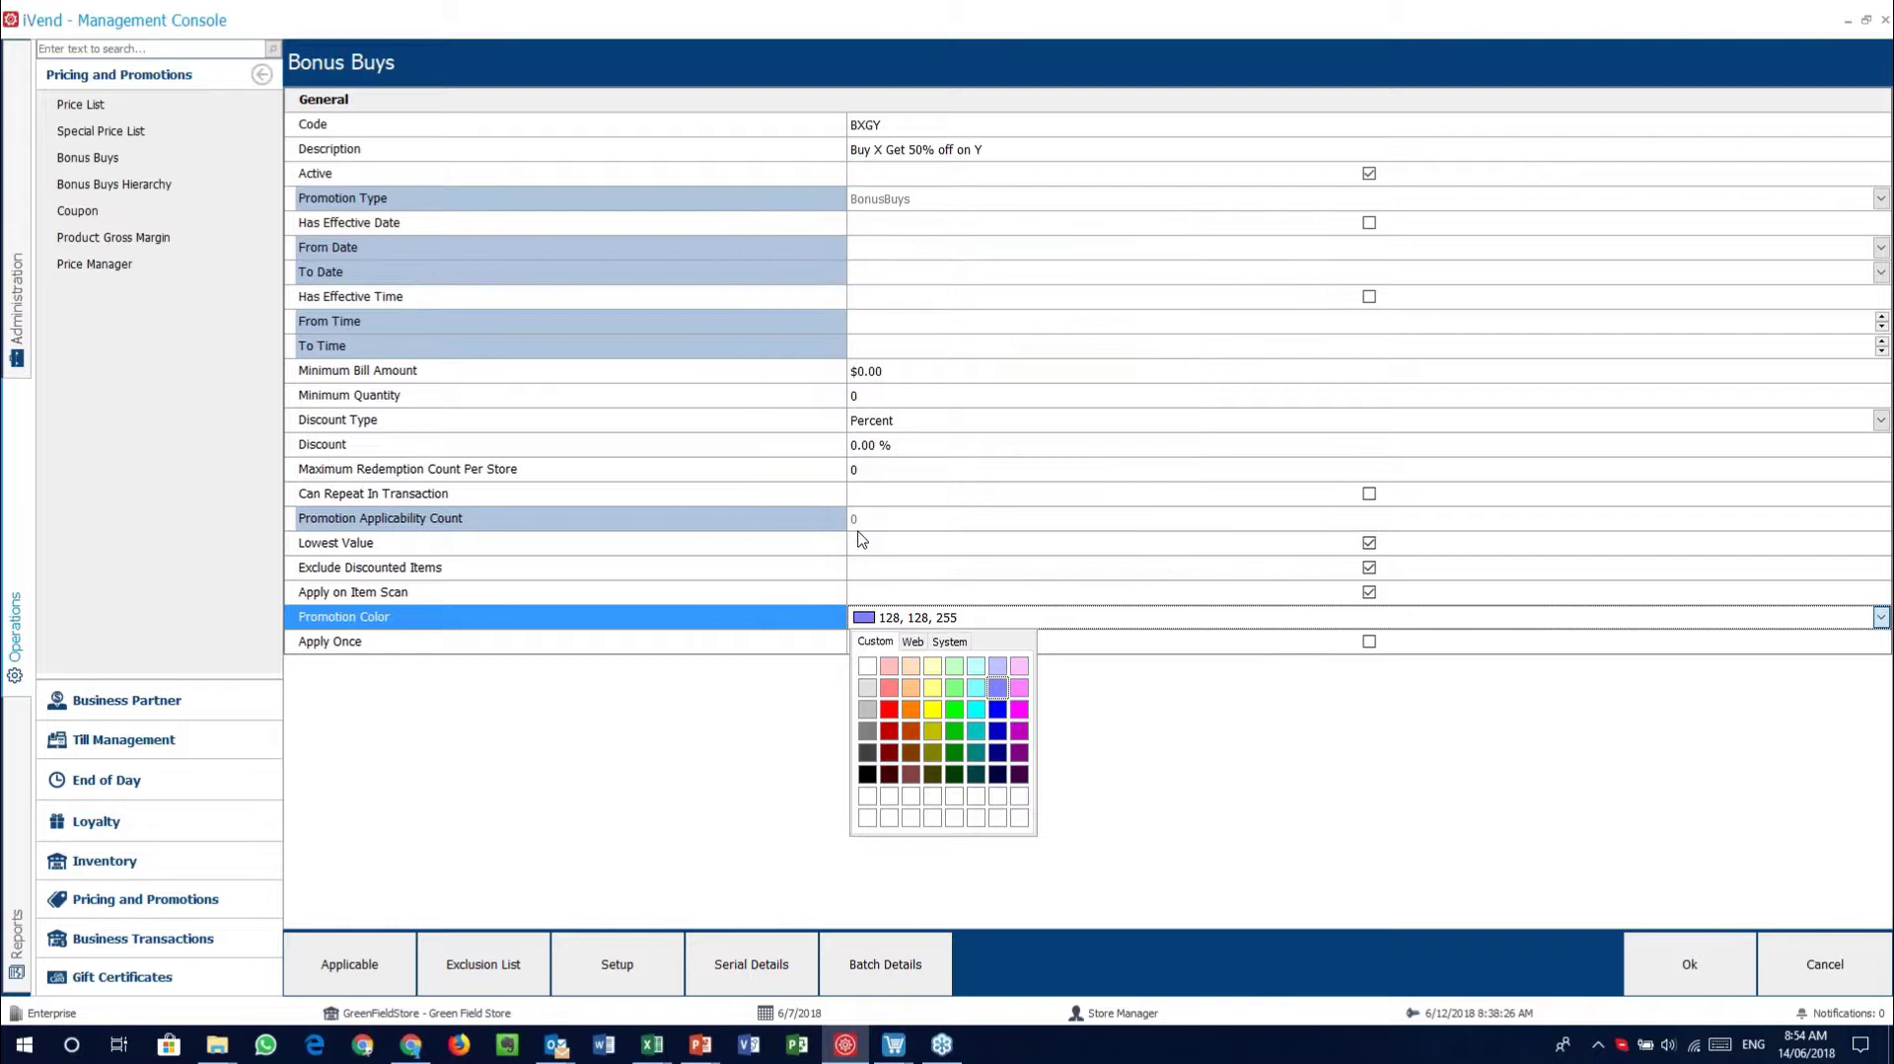
click(782, 679)
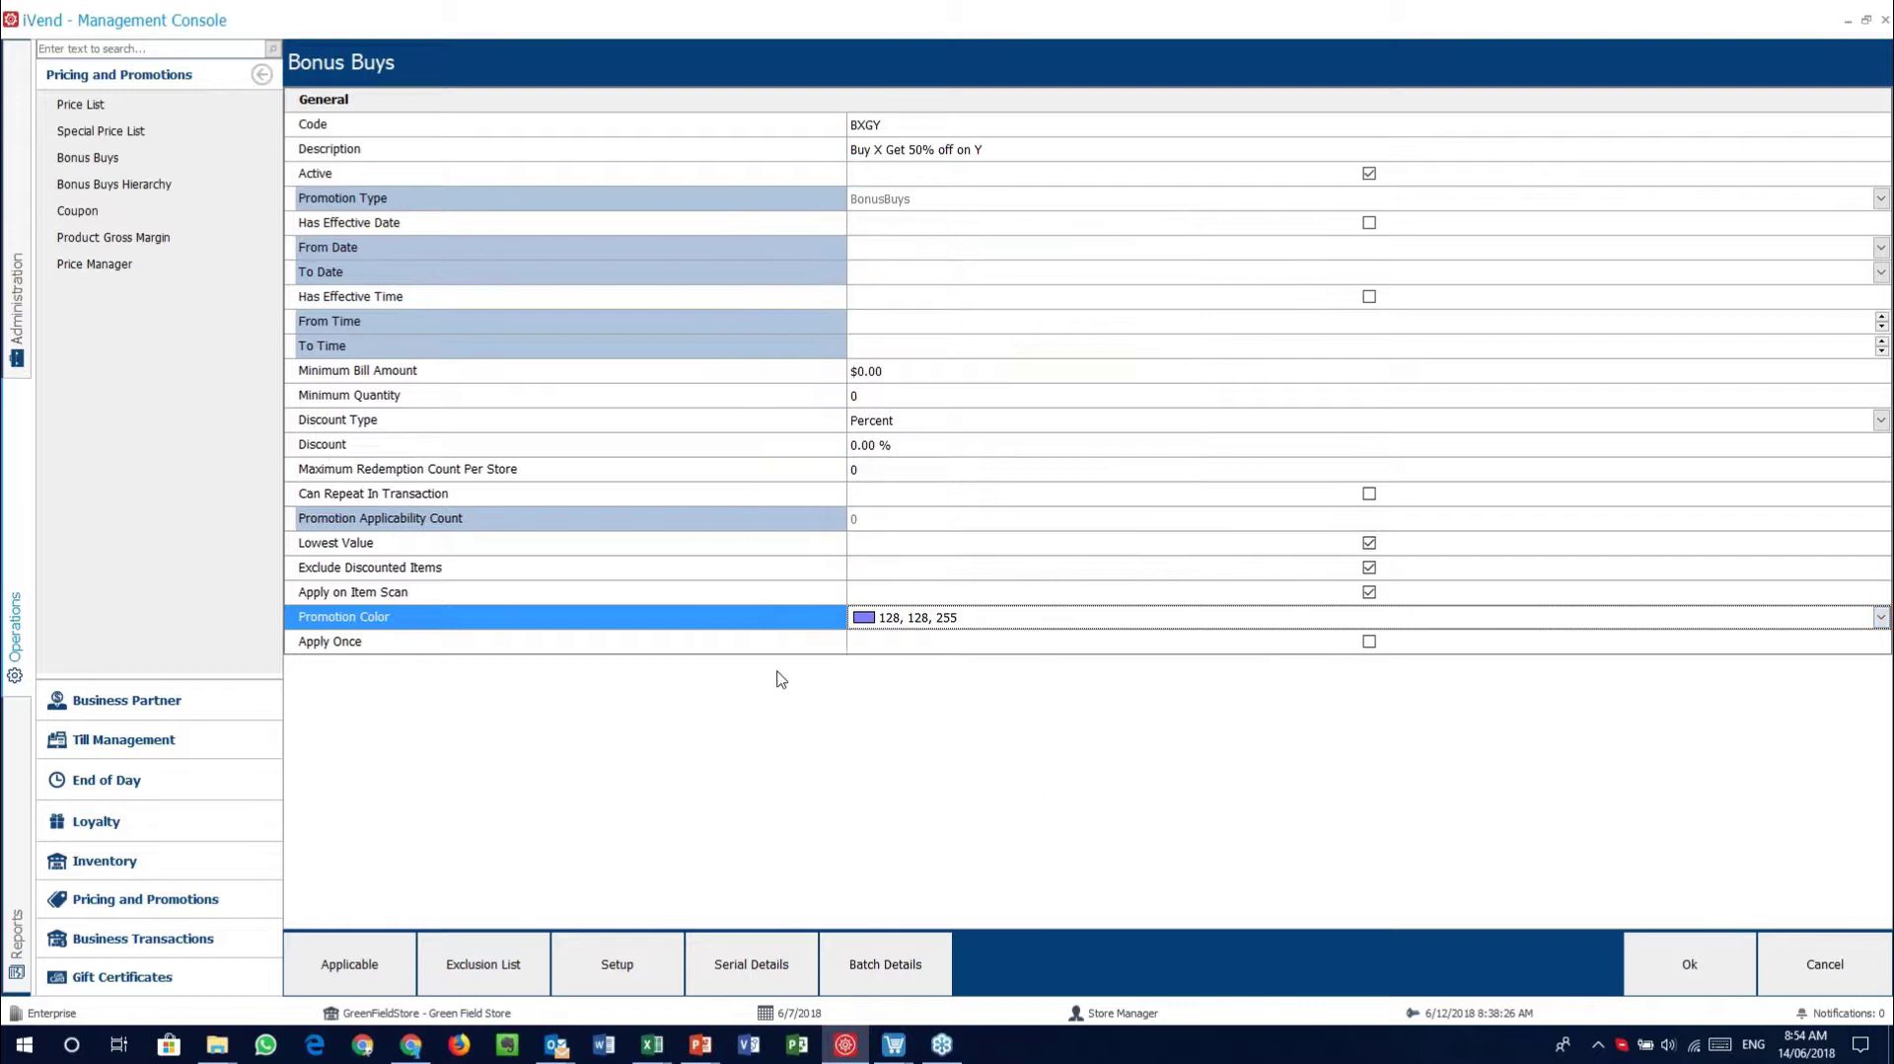
Look up the Apply Once setting in the Bonus Buys help page, read the Apply Once for Customer description and close the help
click(716, 647)
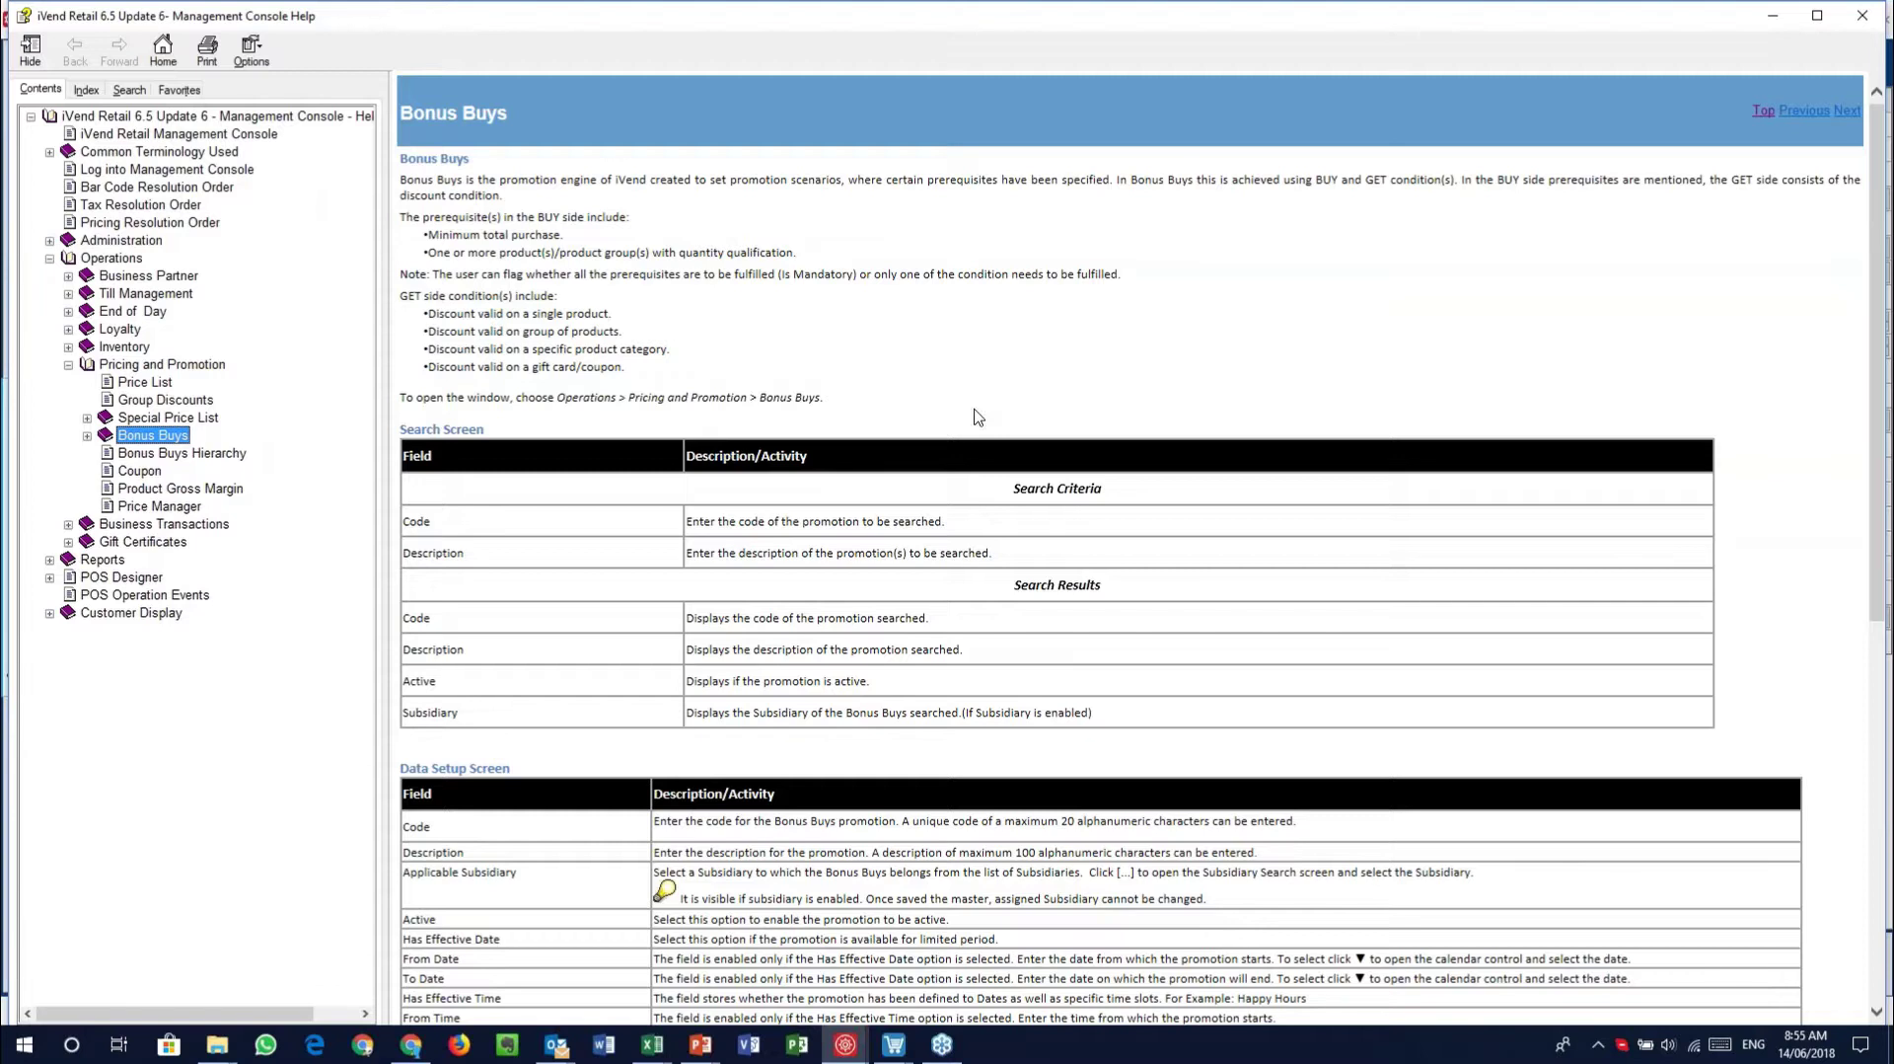
scroll(815, 580, down, 7)
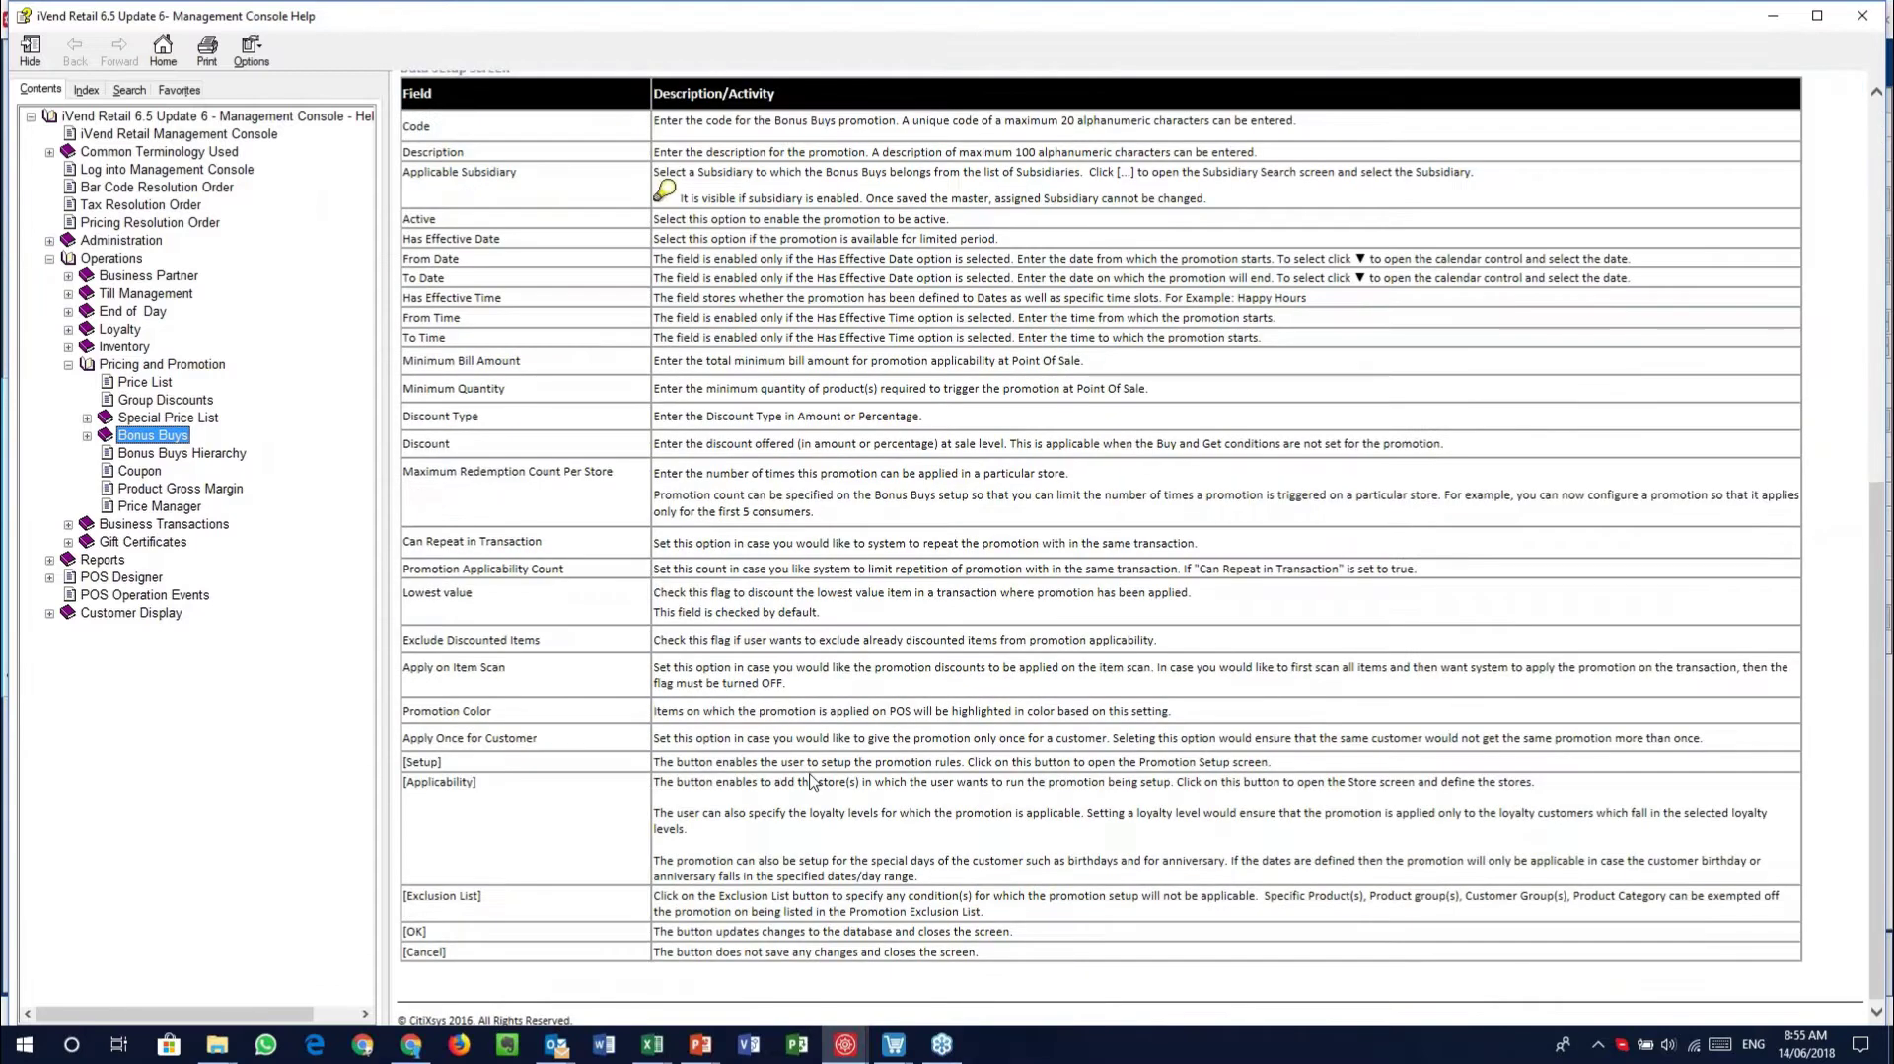
click(664, 737)
drag(653, 738, 1137, 735)
click(1137, 735)
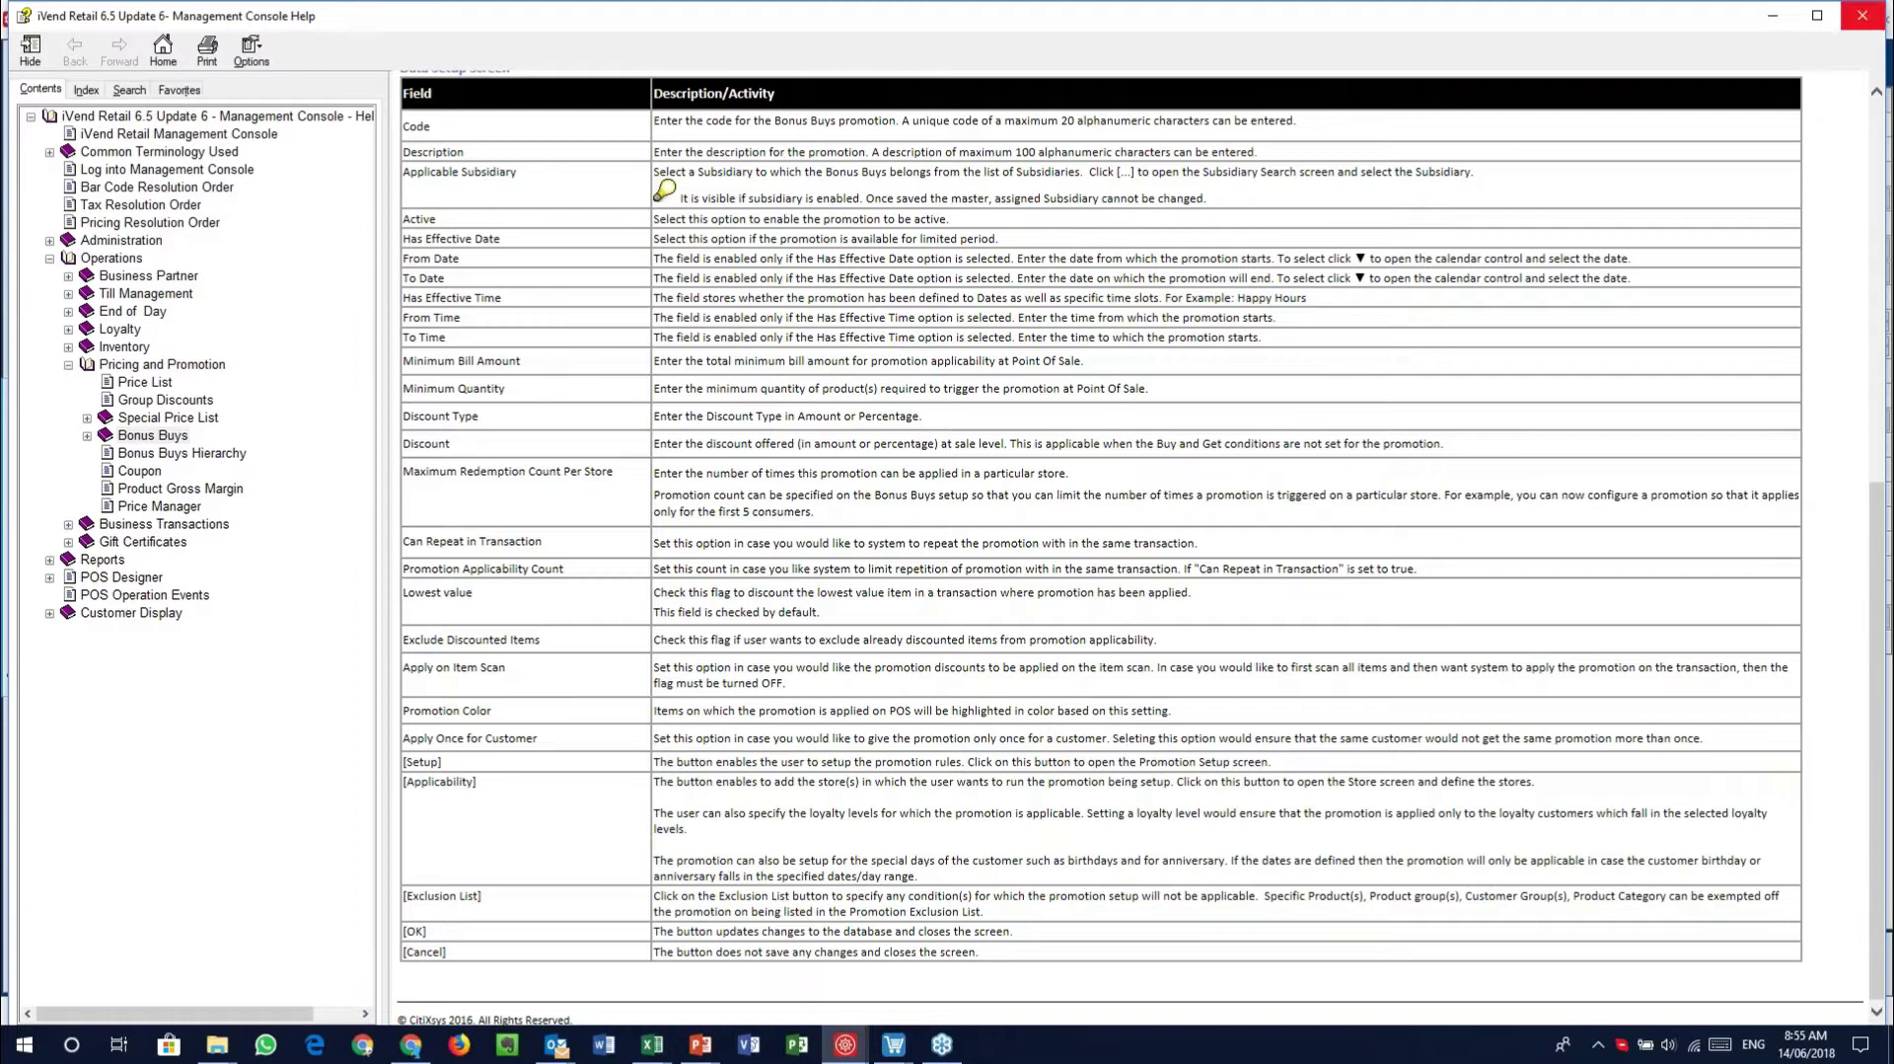
click(1861, 15)
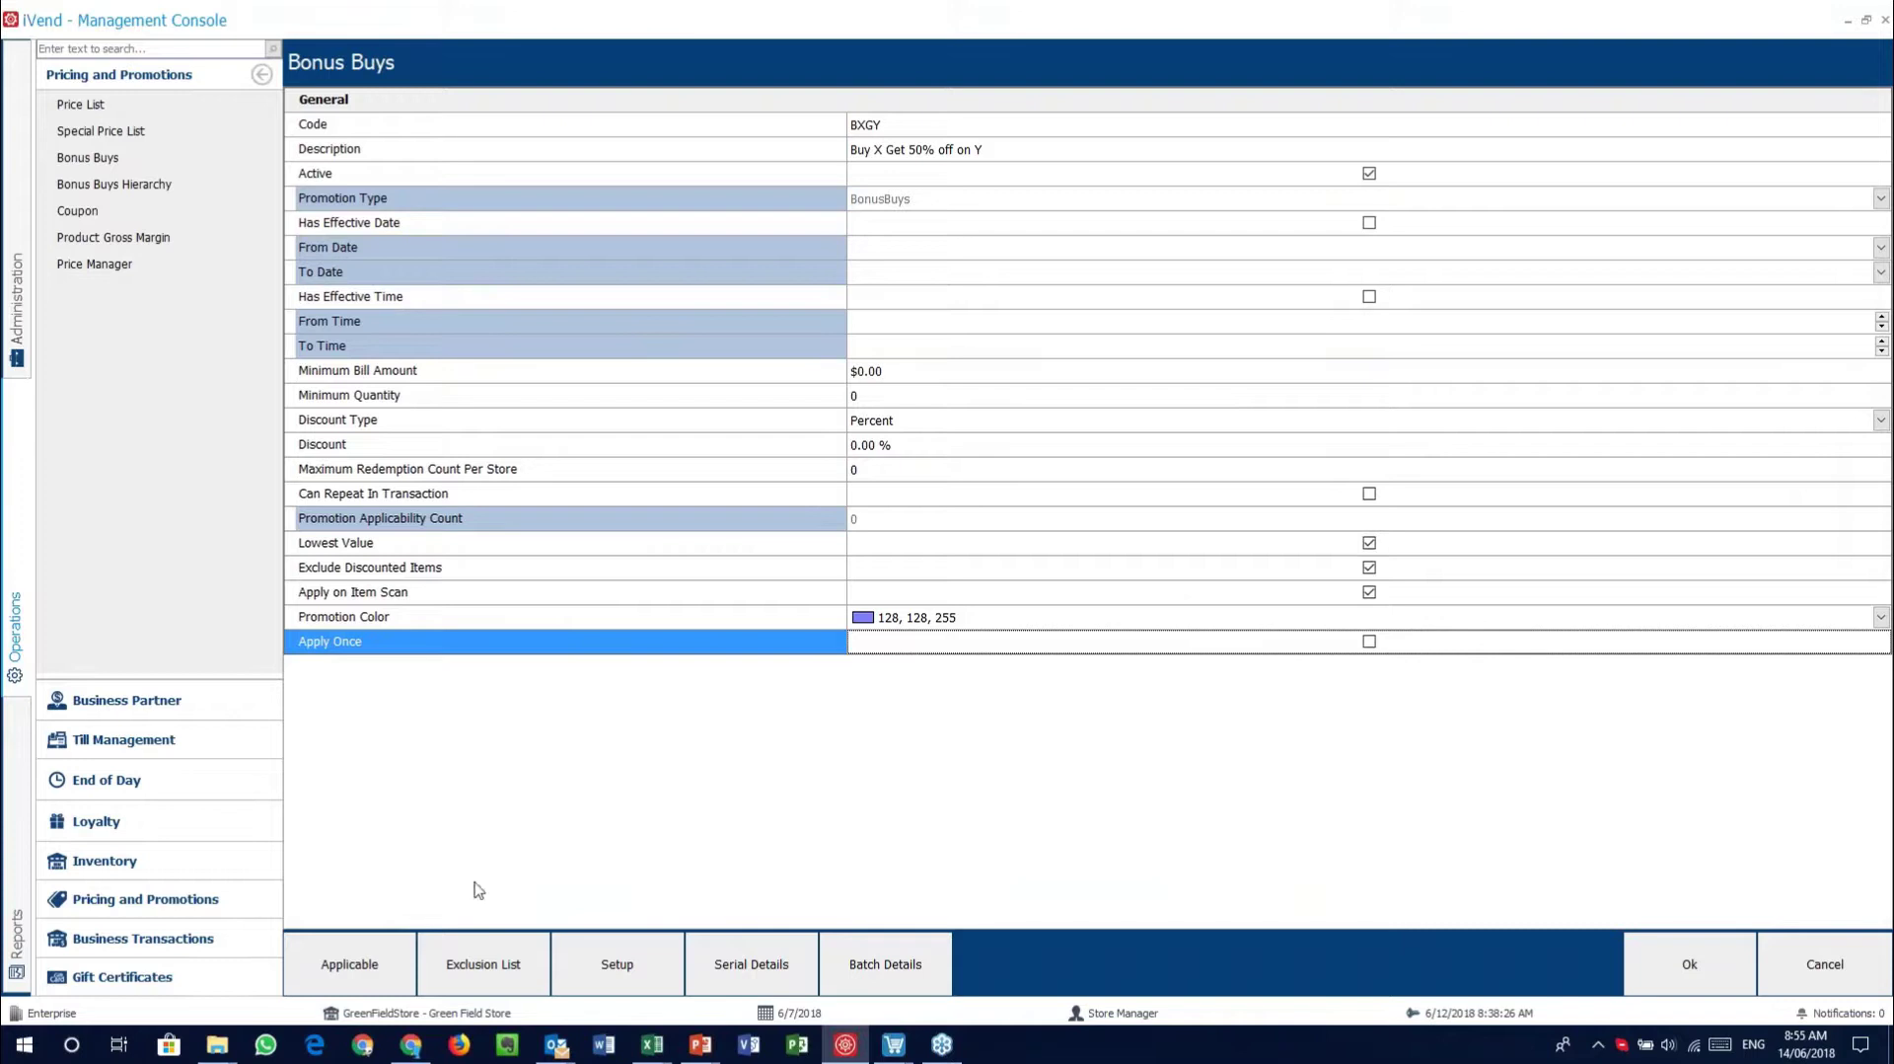
Open the BXGY promotion's applicability settings, dismiss the e-mail notification and examine the weekday rows from Monday to Thursday
click(335, 969)
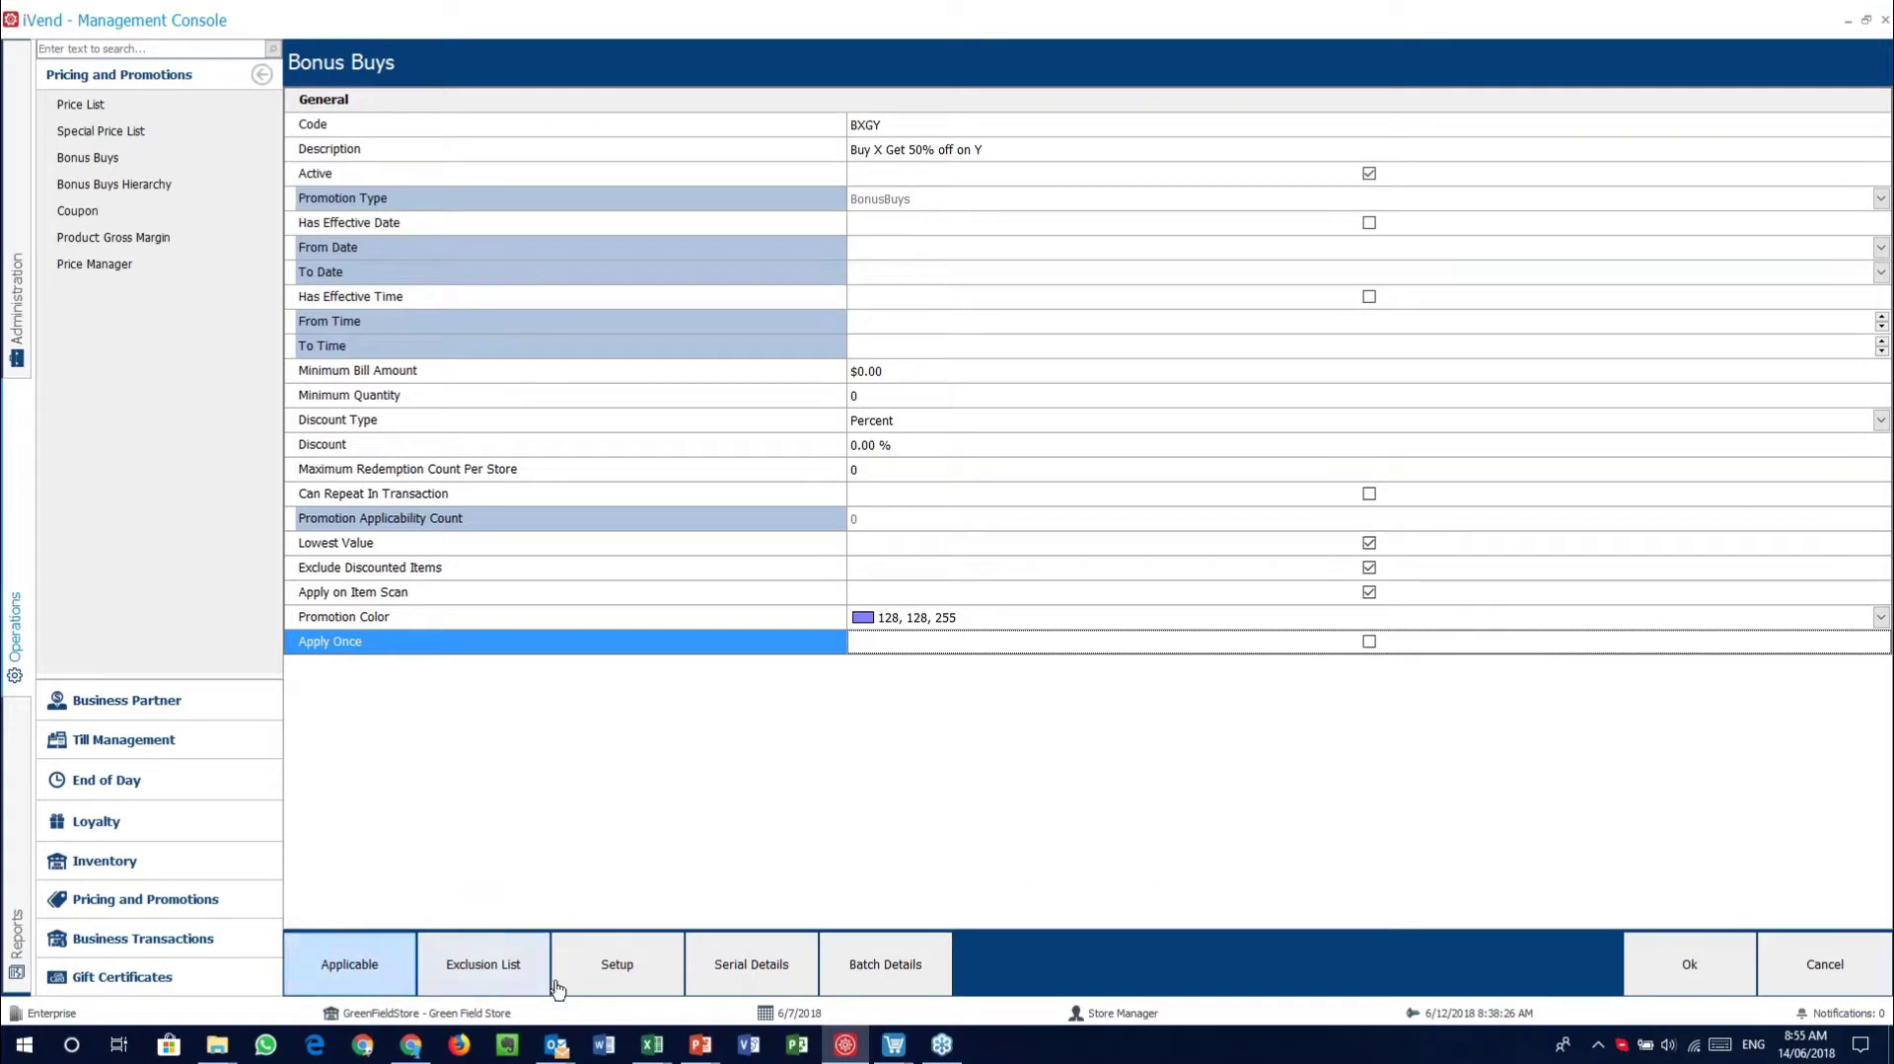
click(371, 975)
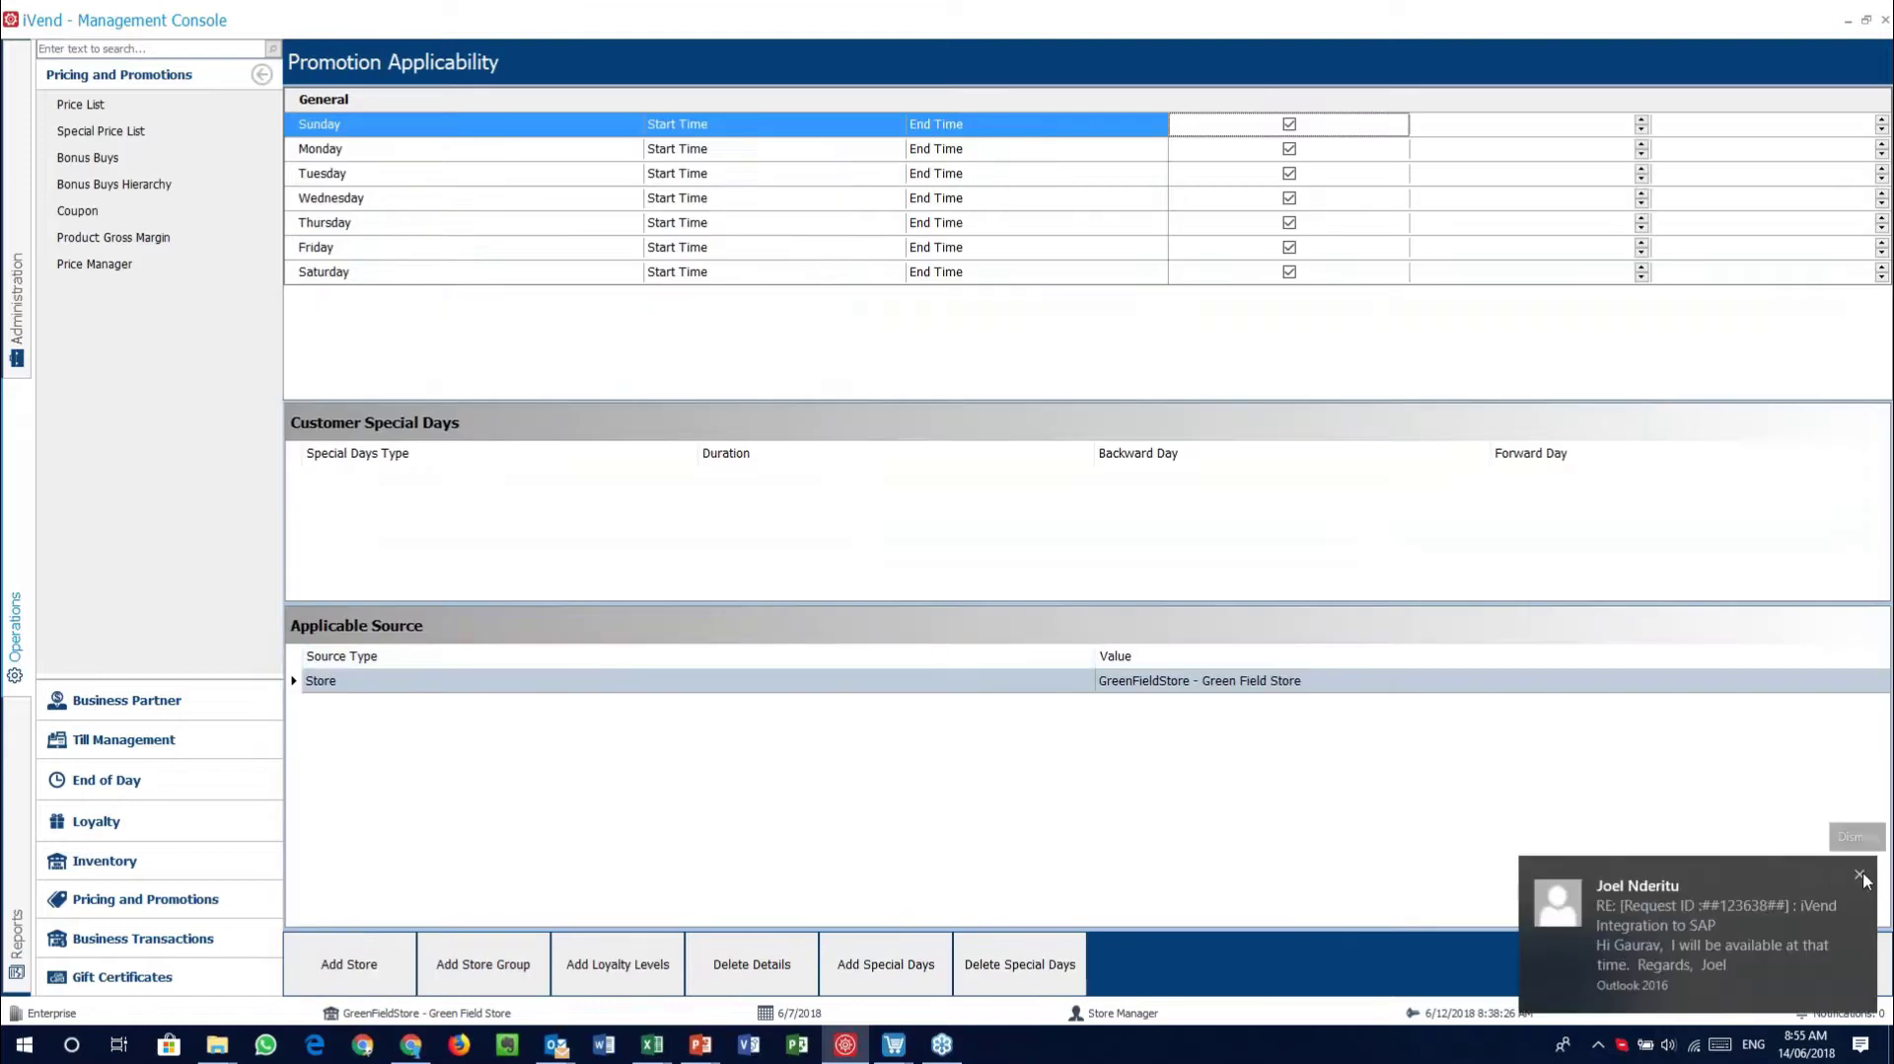
click(1861, 876)
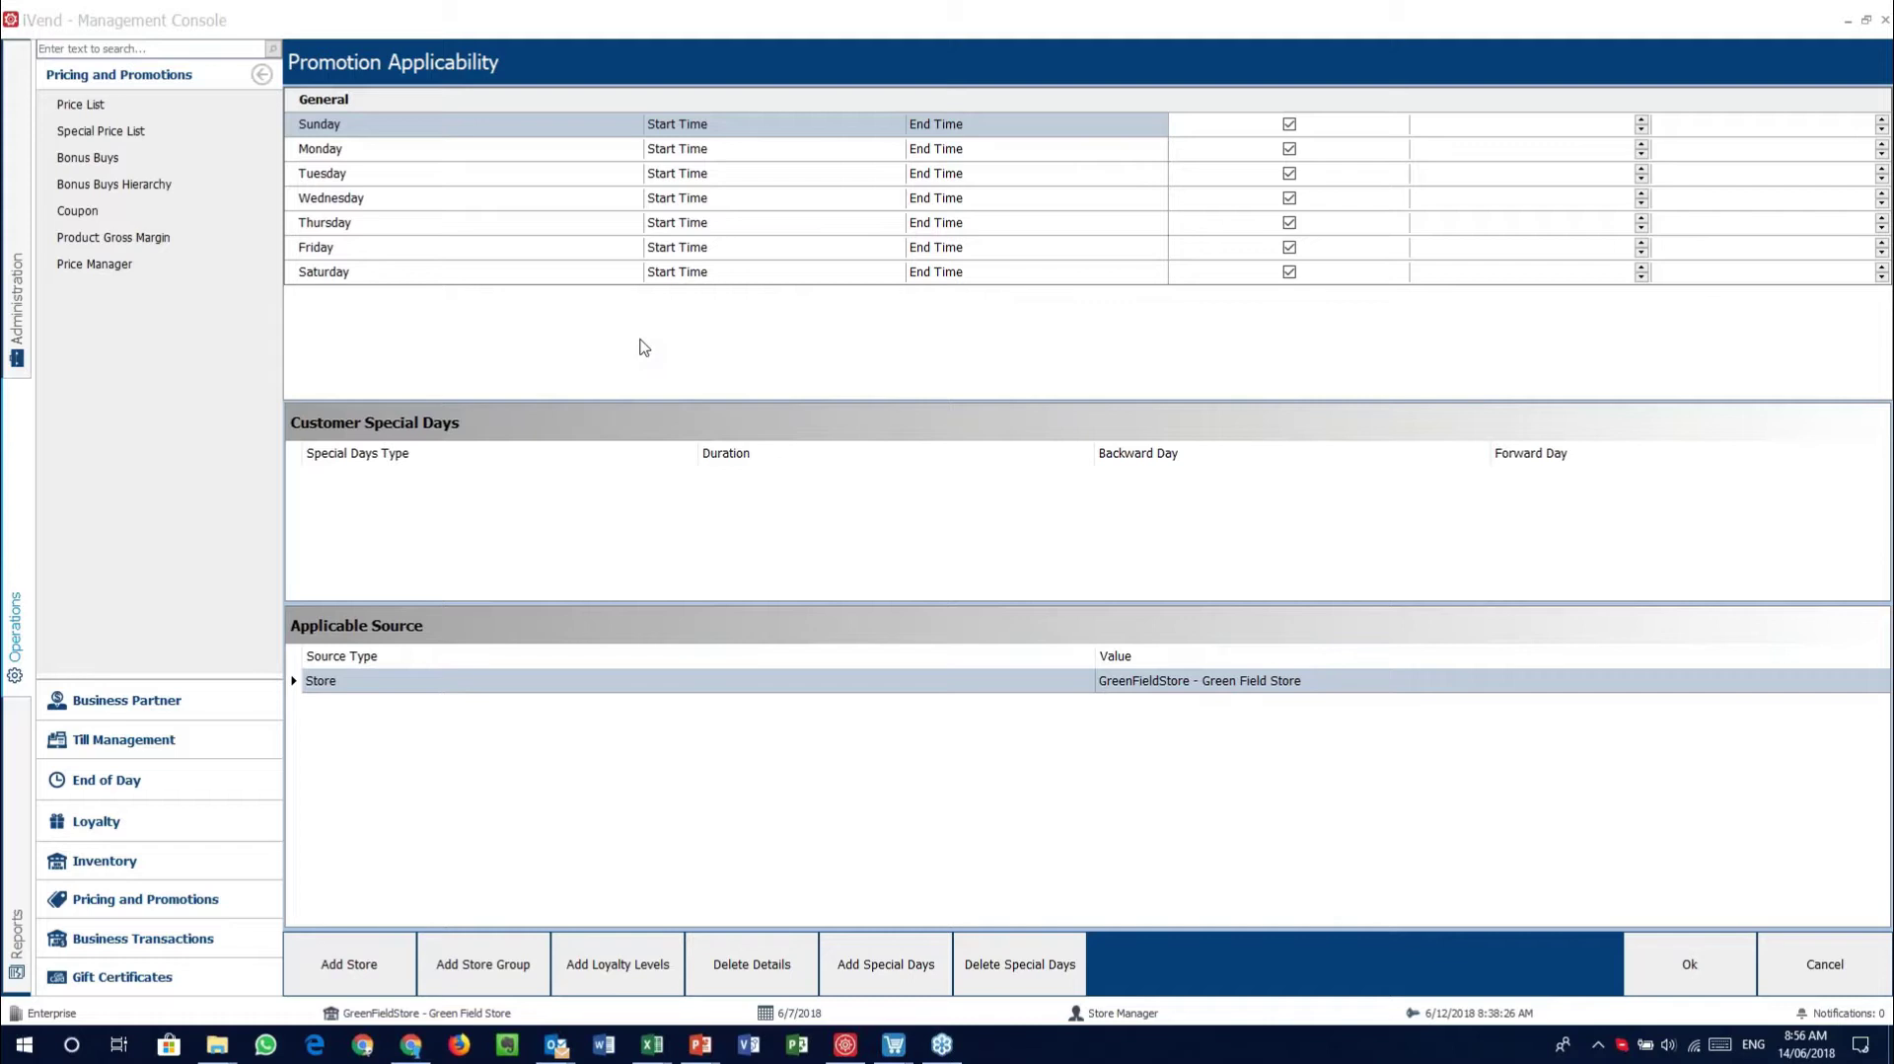
click(477, 150)
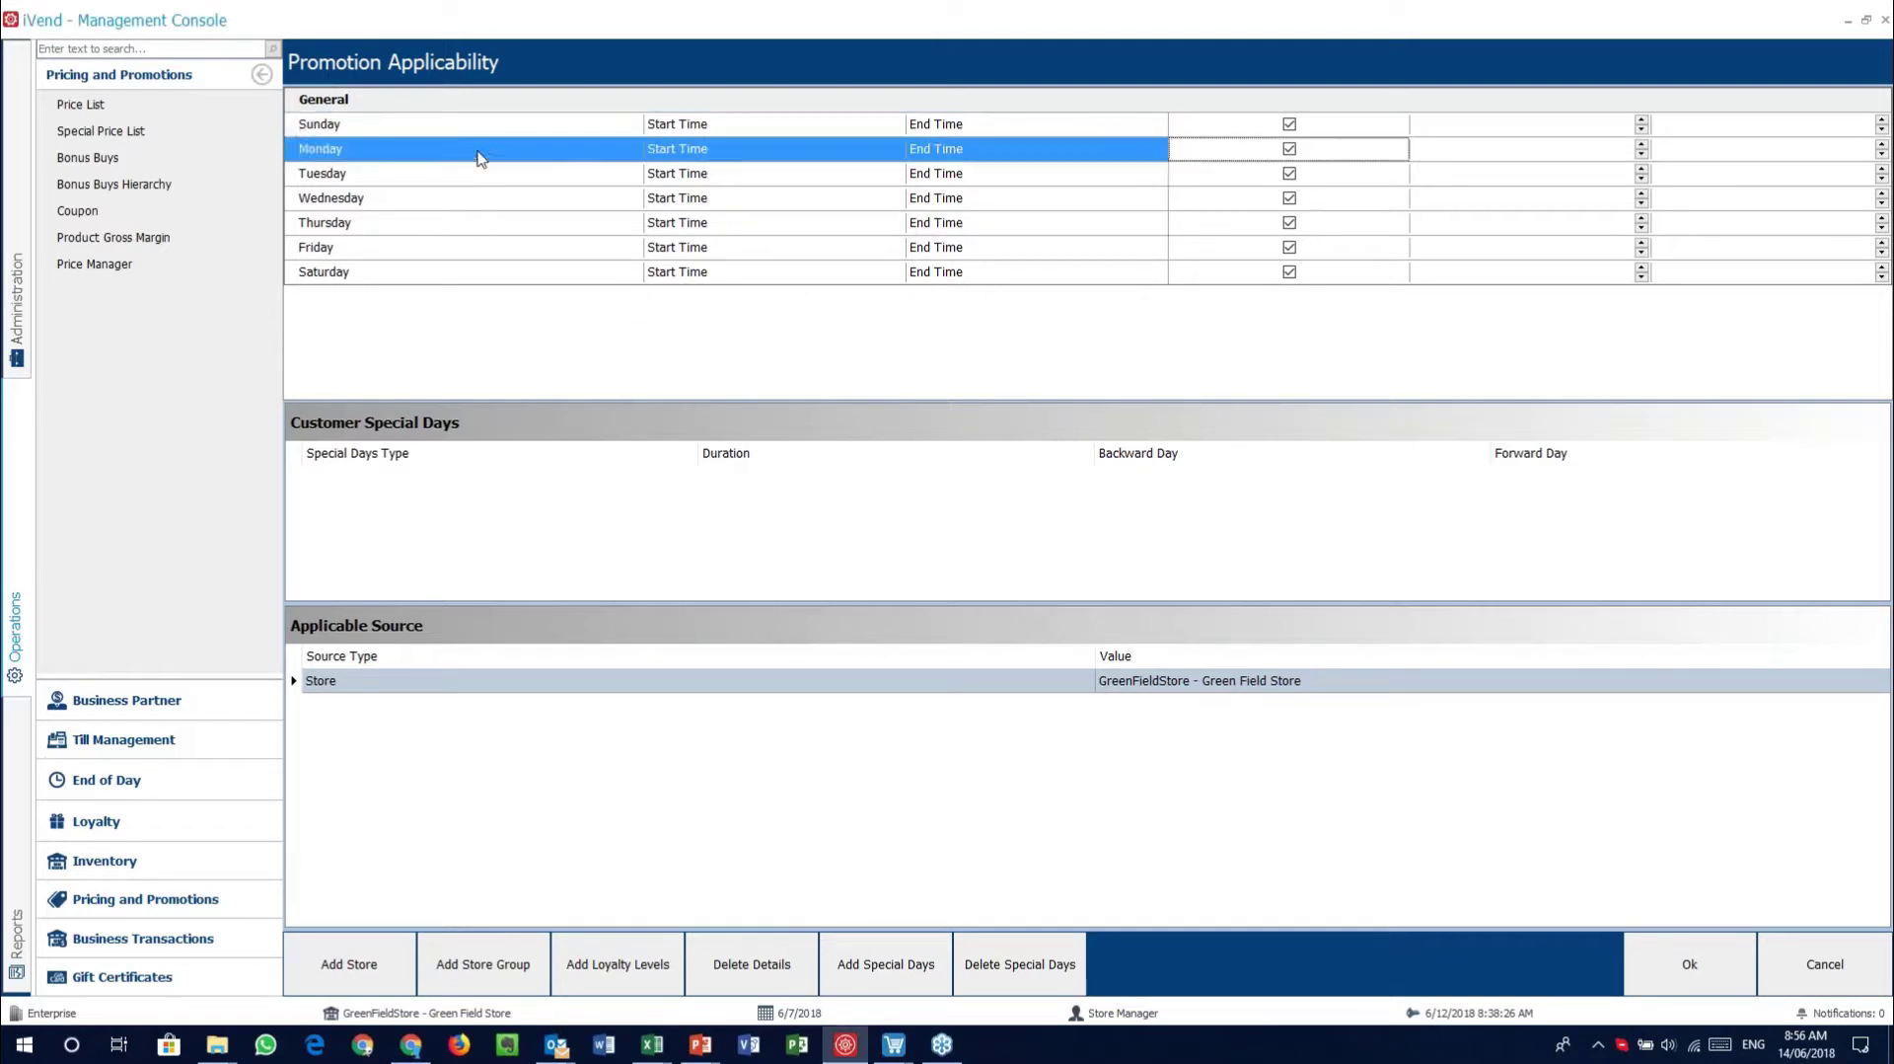
click(477, 178)
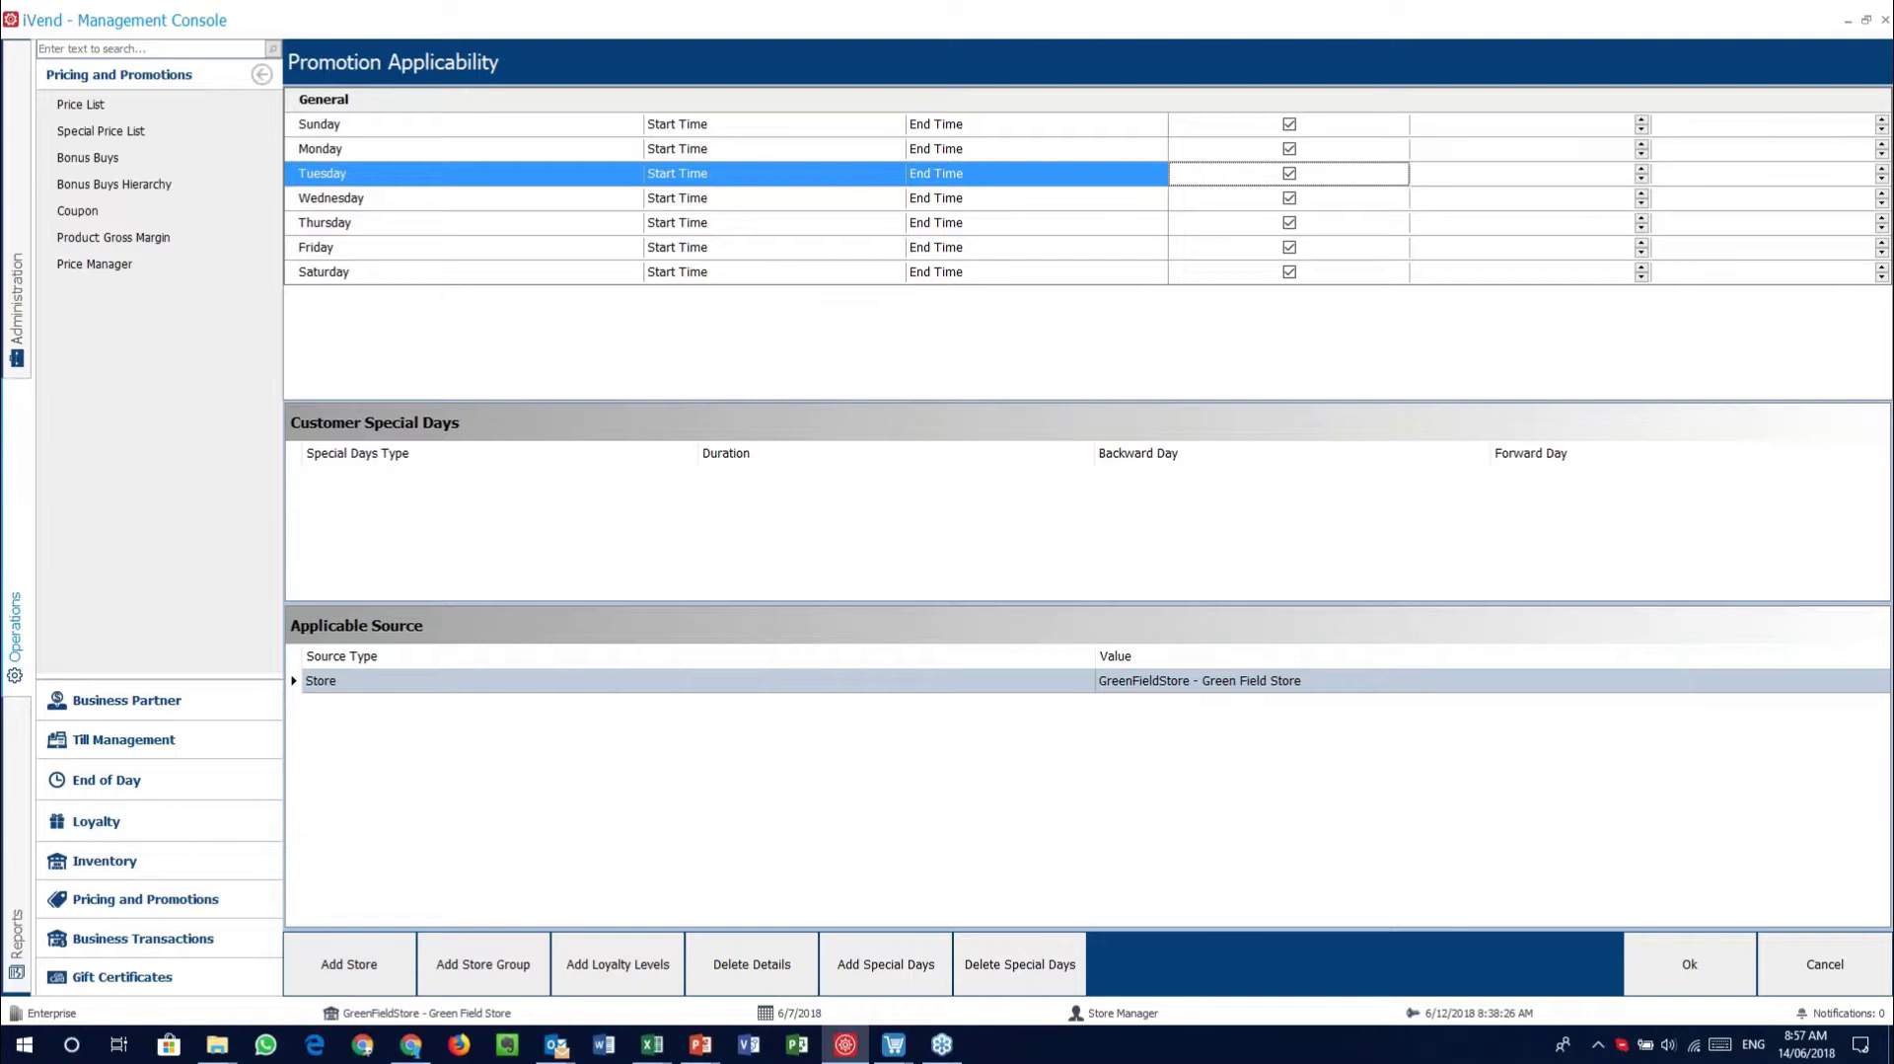
click(477, 199)
click(457, 232)
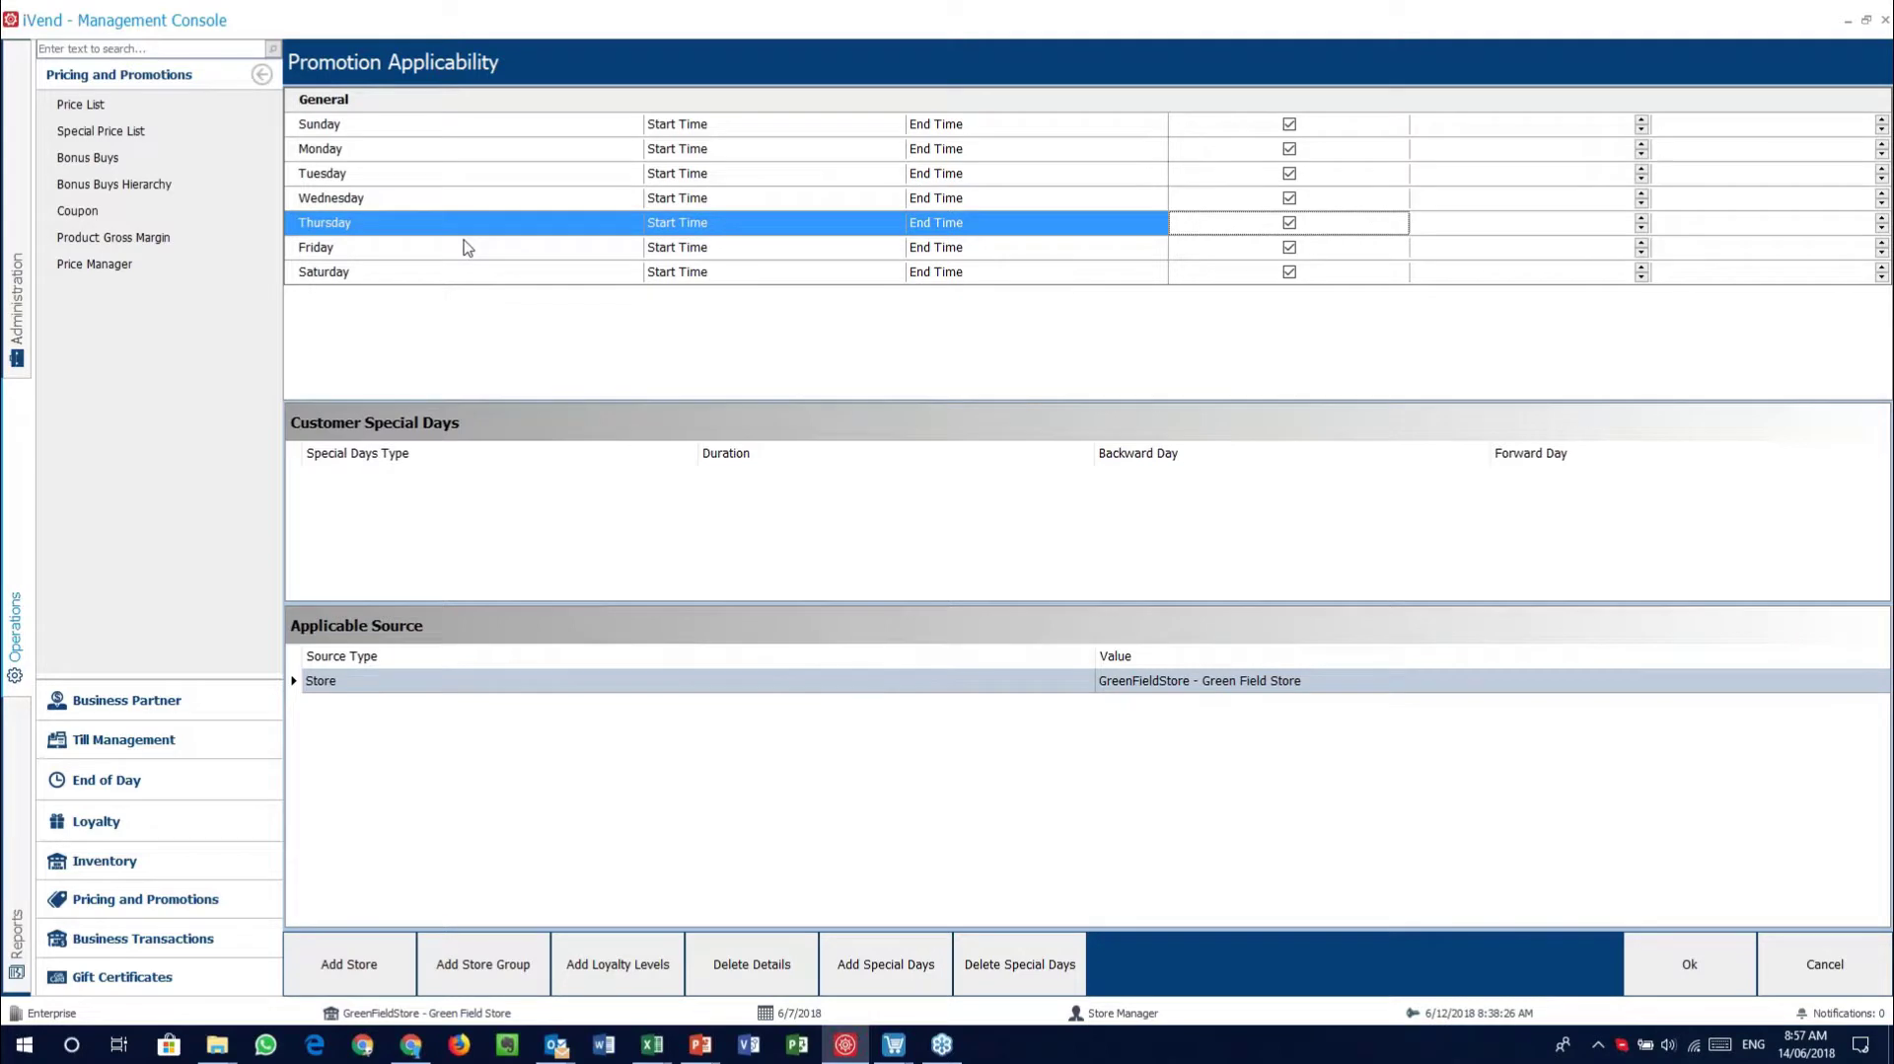
Examine the Friday, Sunday and Monday rows in the promotion's applicability schedule
click(479, 256)
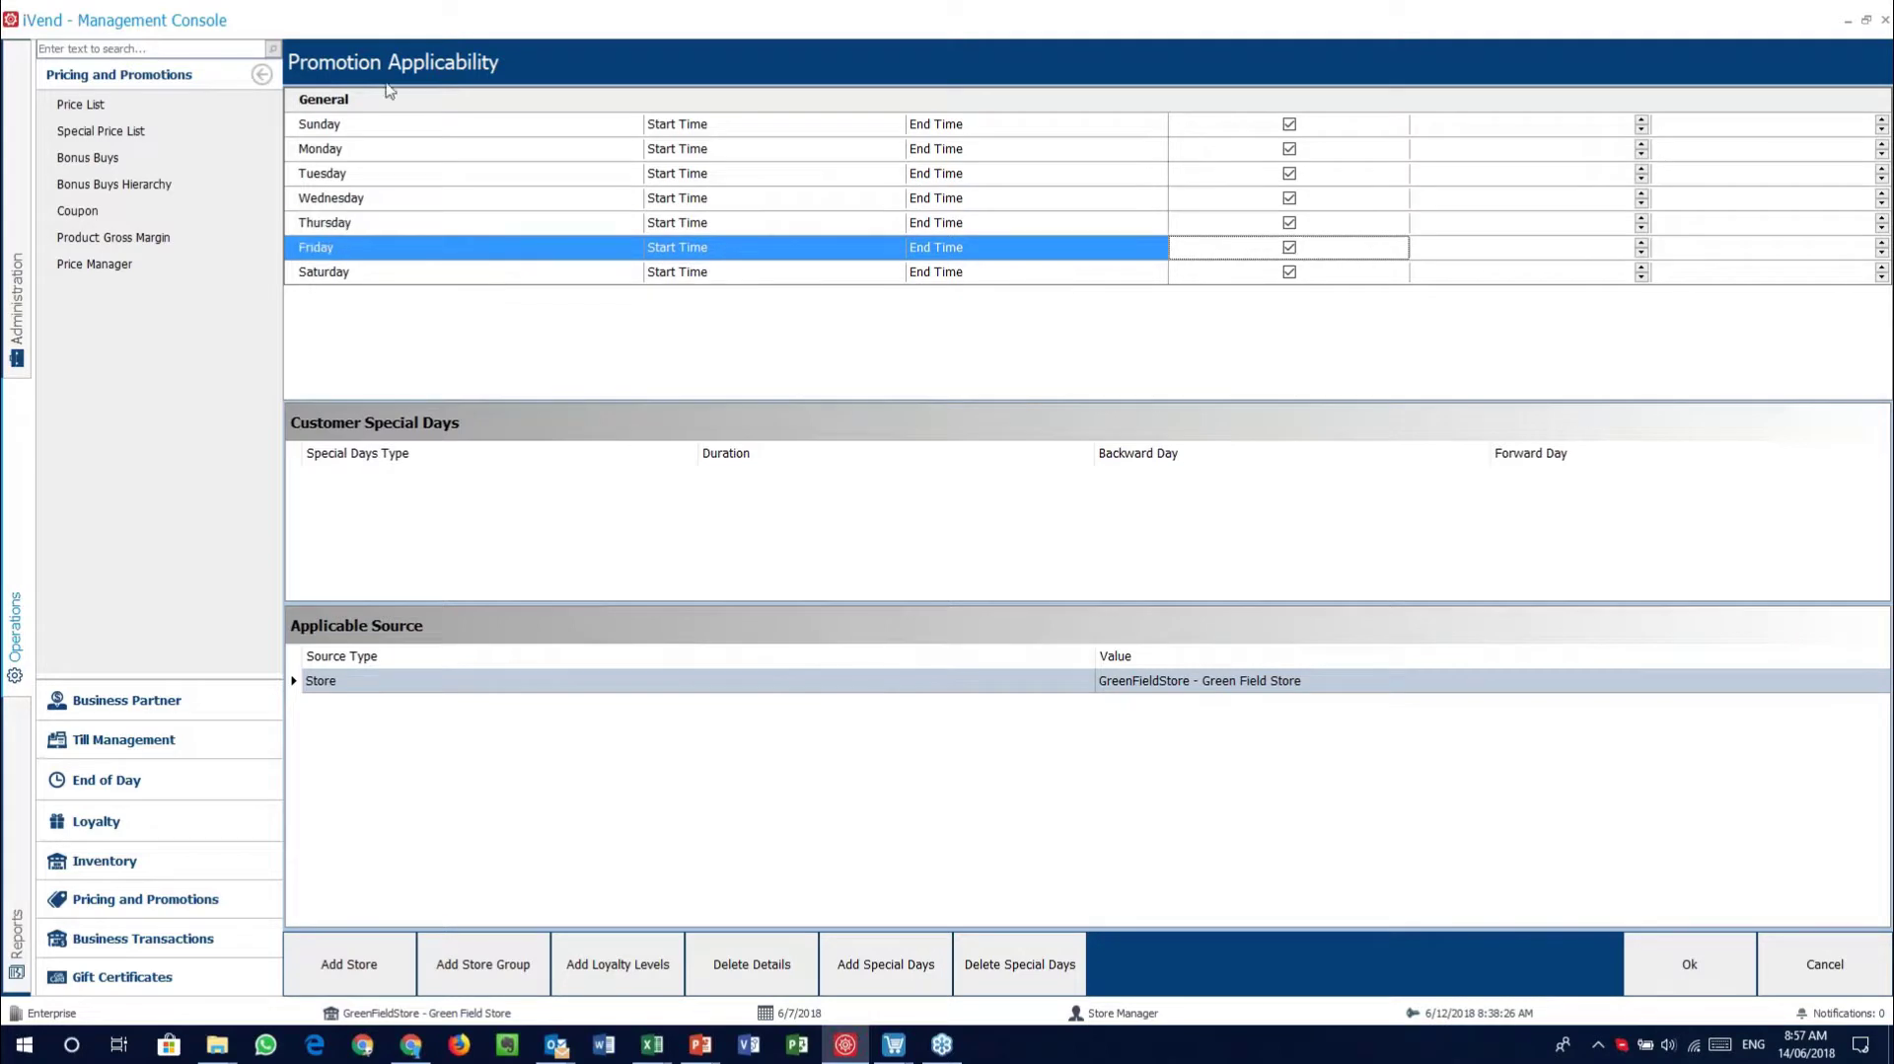
click(459, 126)
click(472, 150)
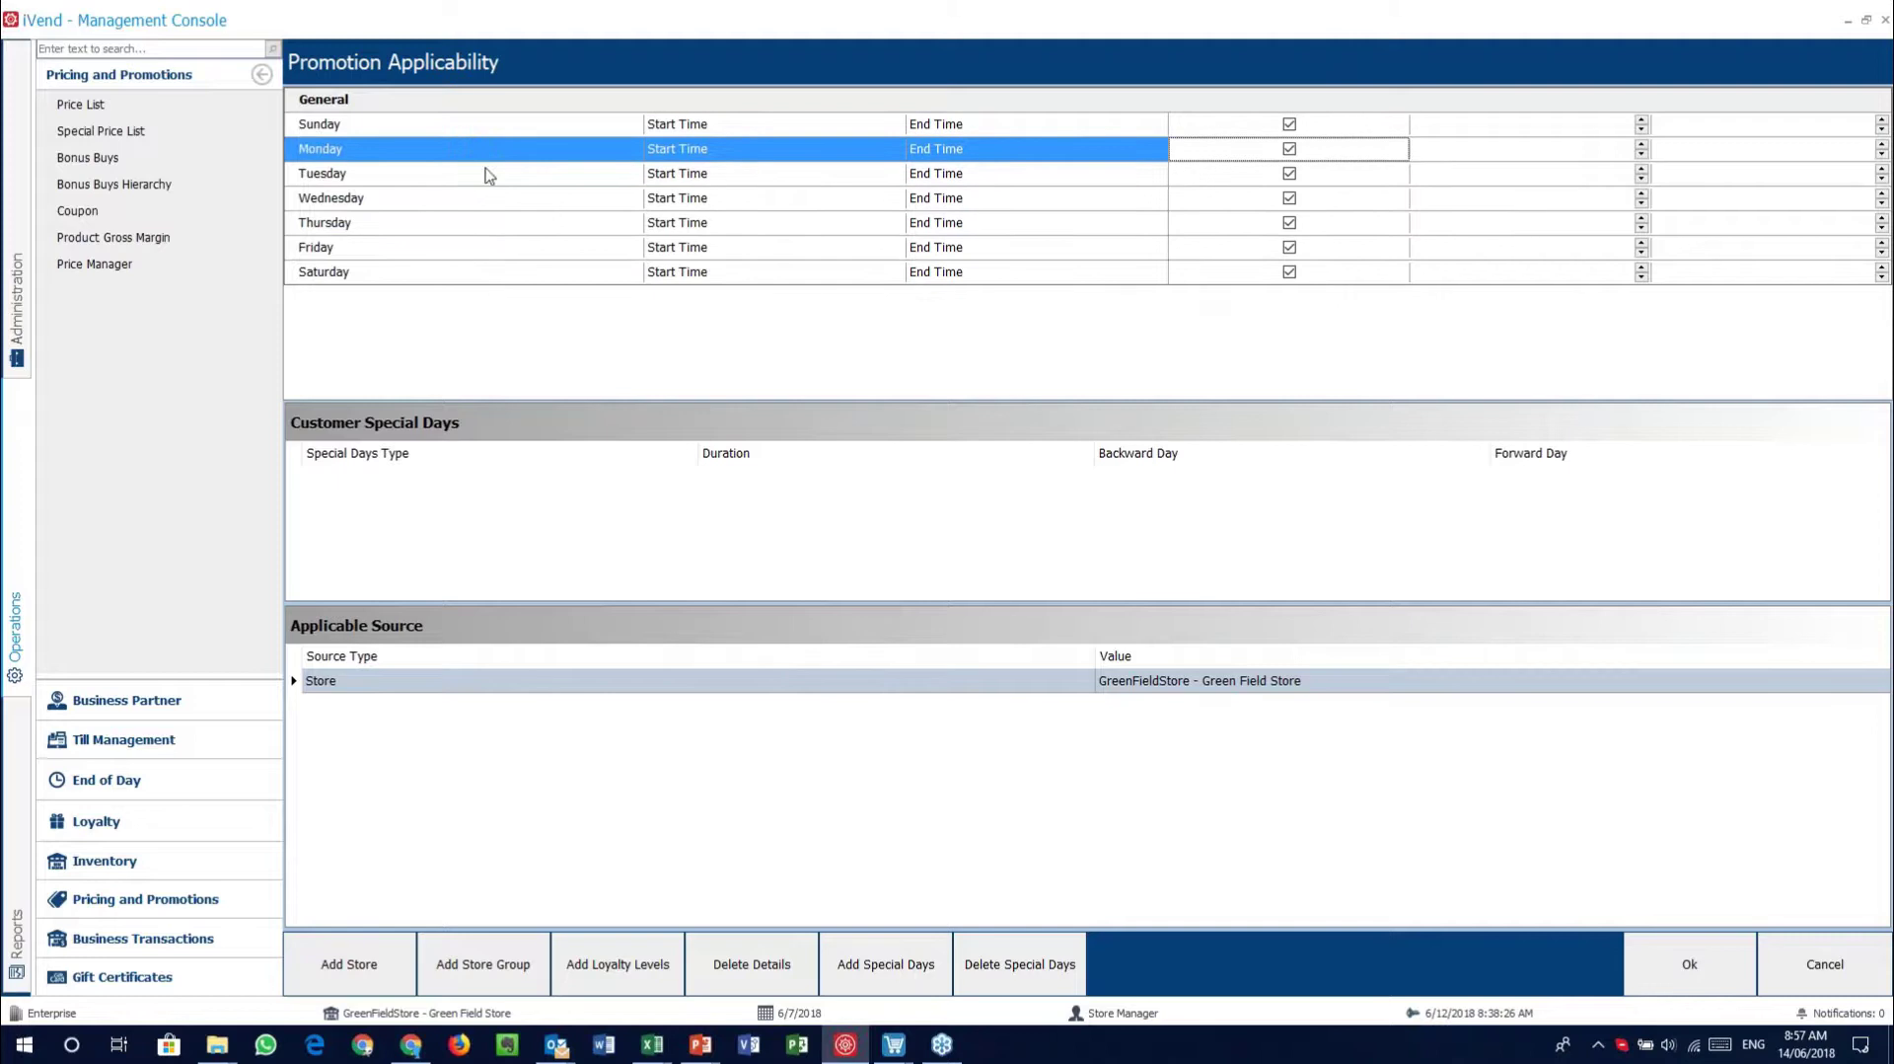
Set Tuesday's applicability window to start at 1:00:00 PM and end at 2:00:00 PM
click(484, 176)
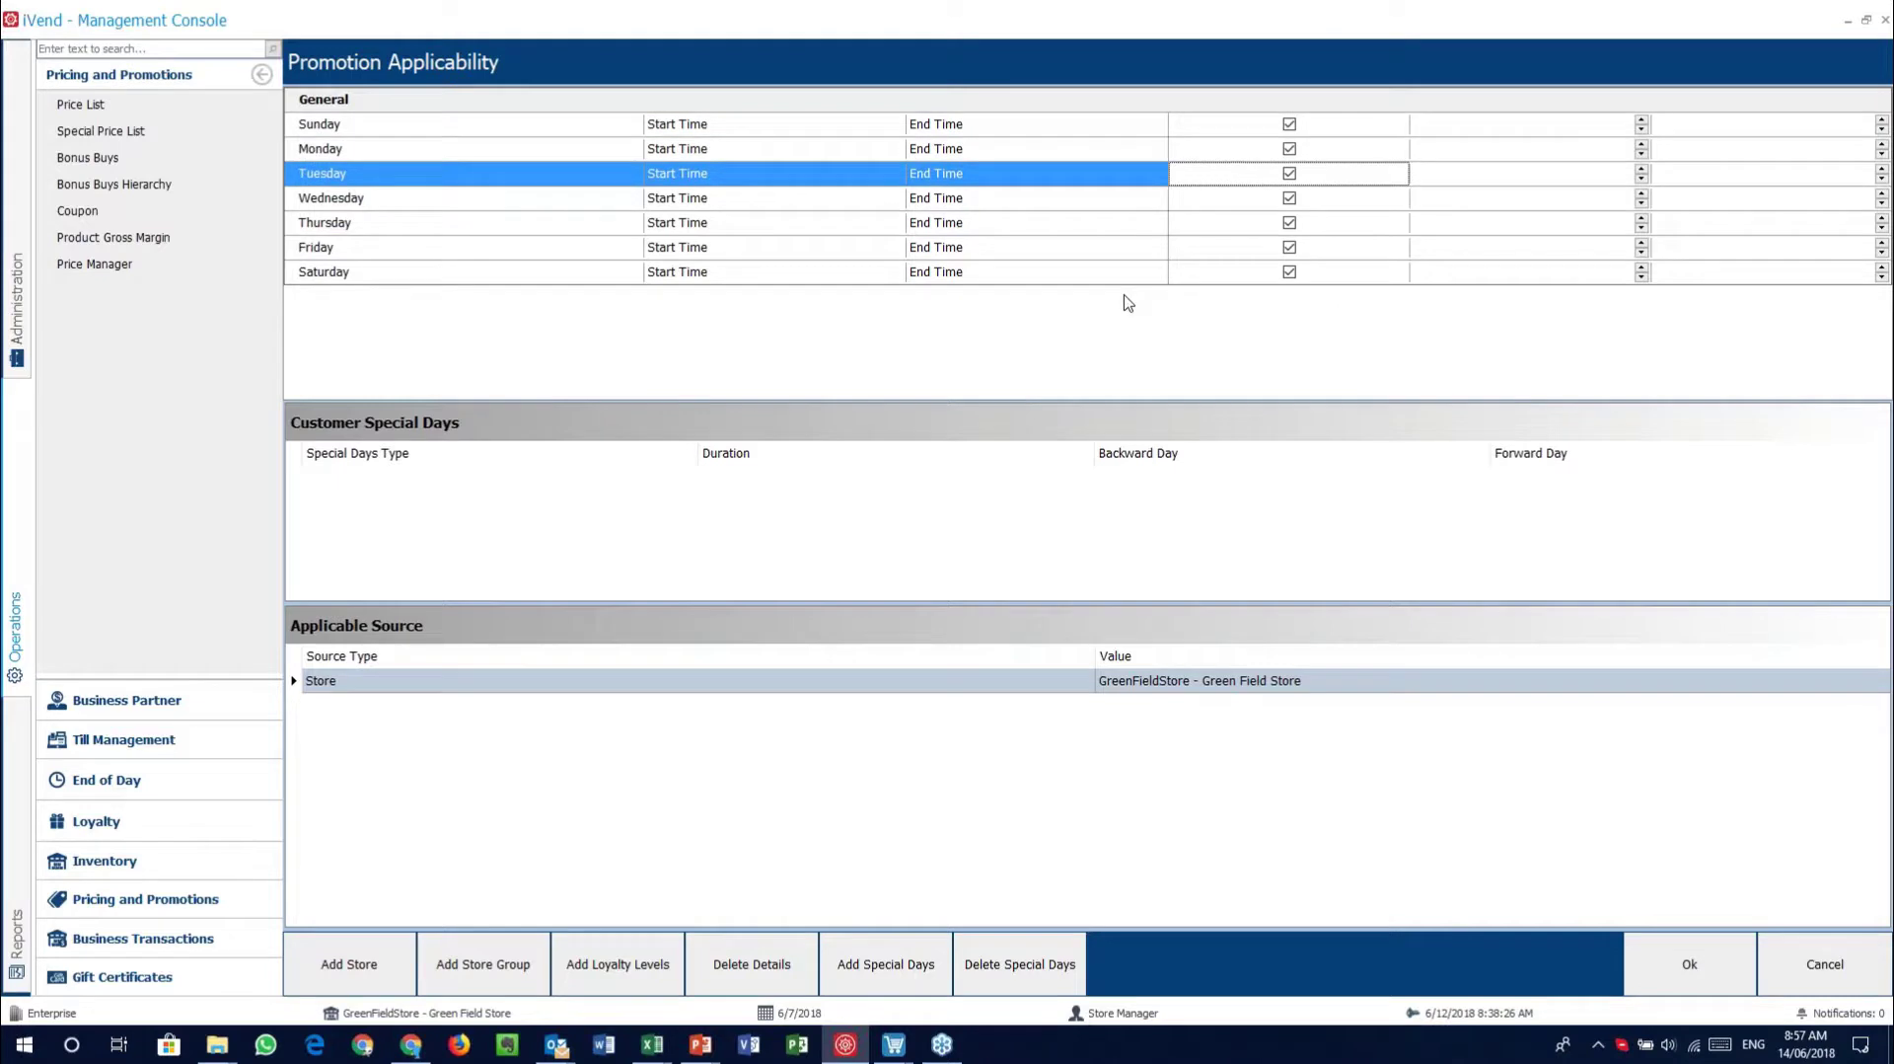
click(1643, 171)
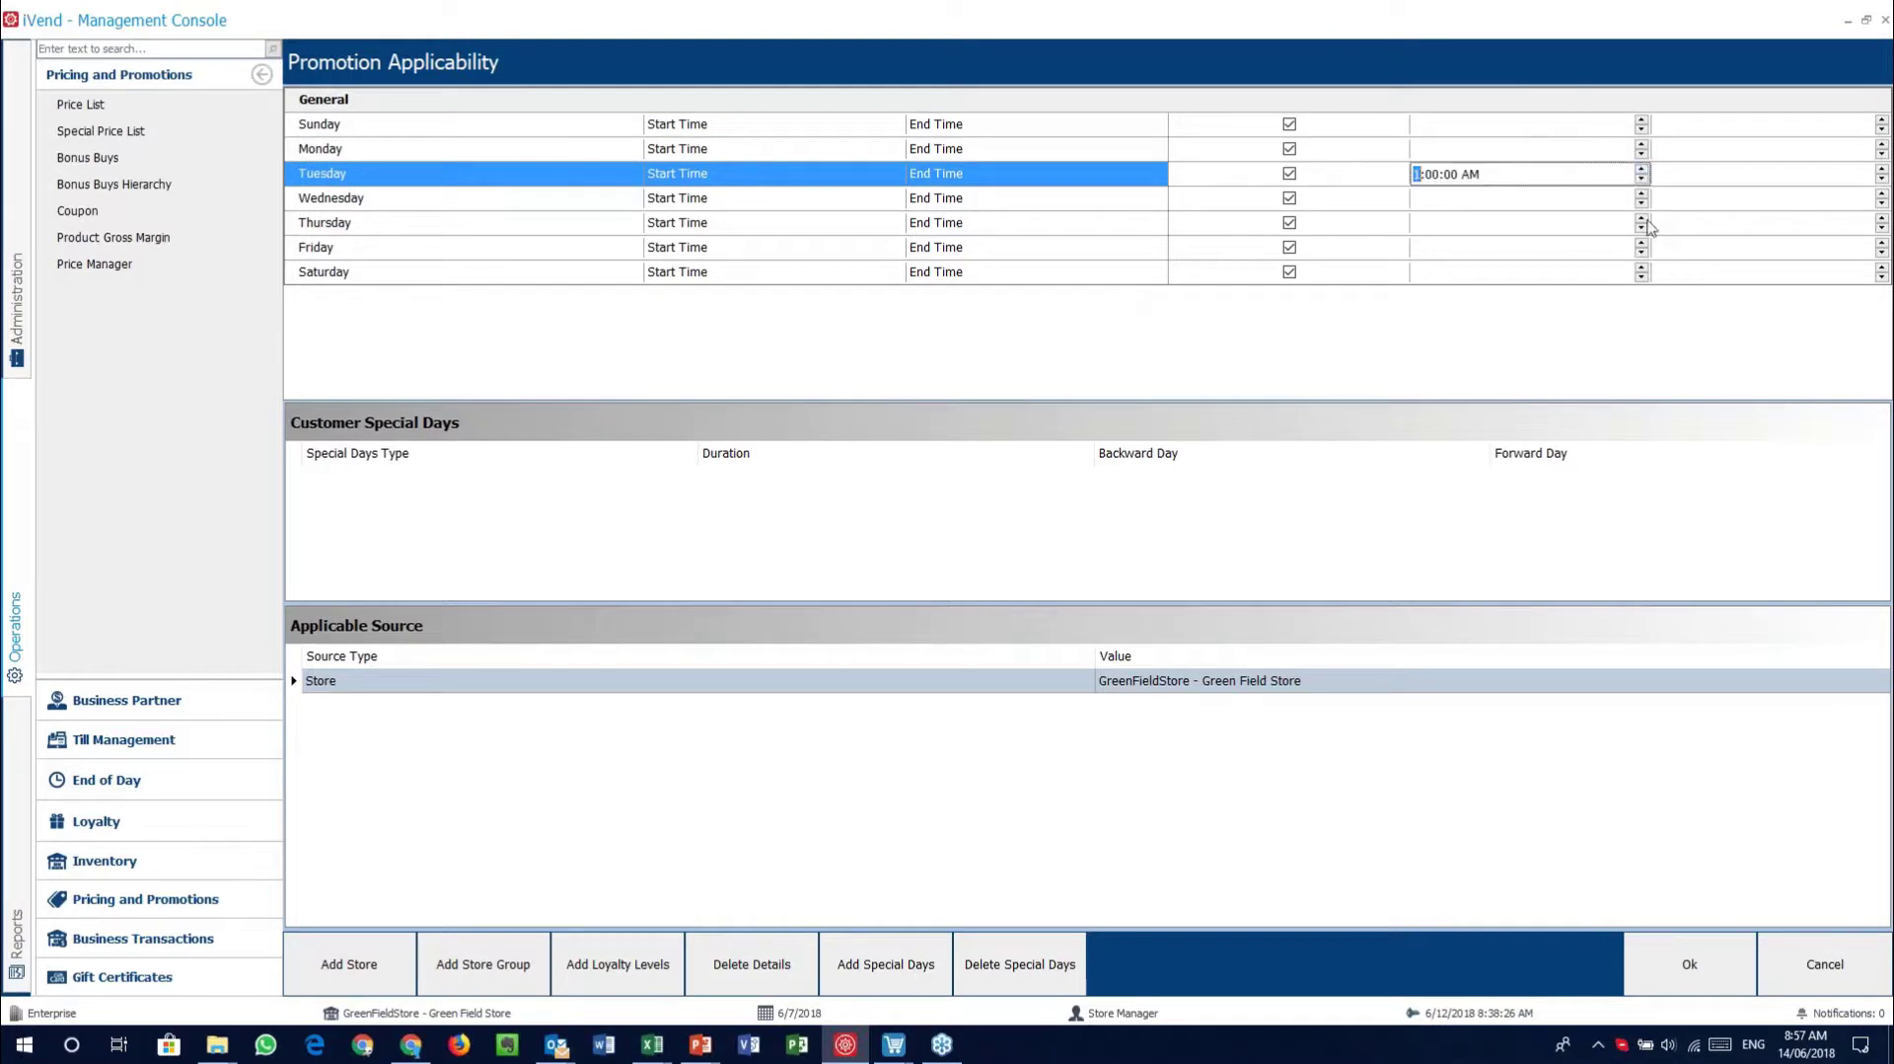
click(1471, 174)
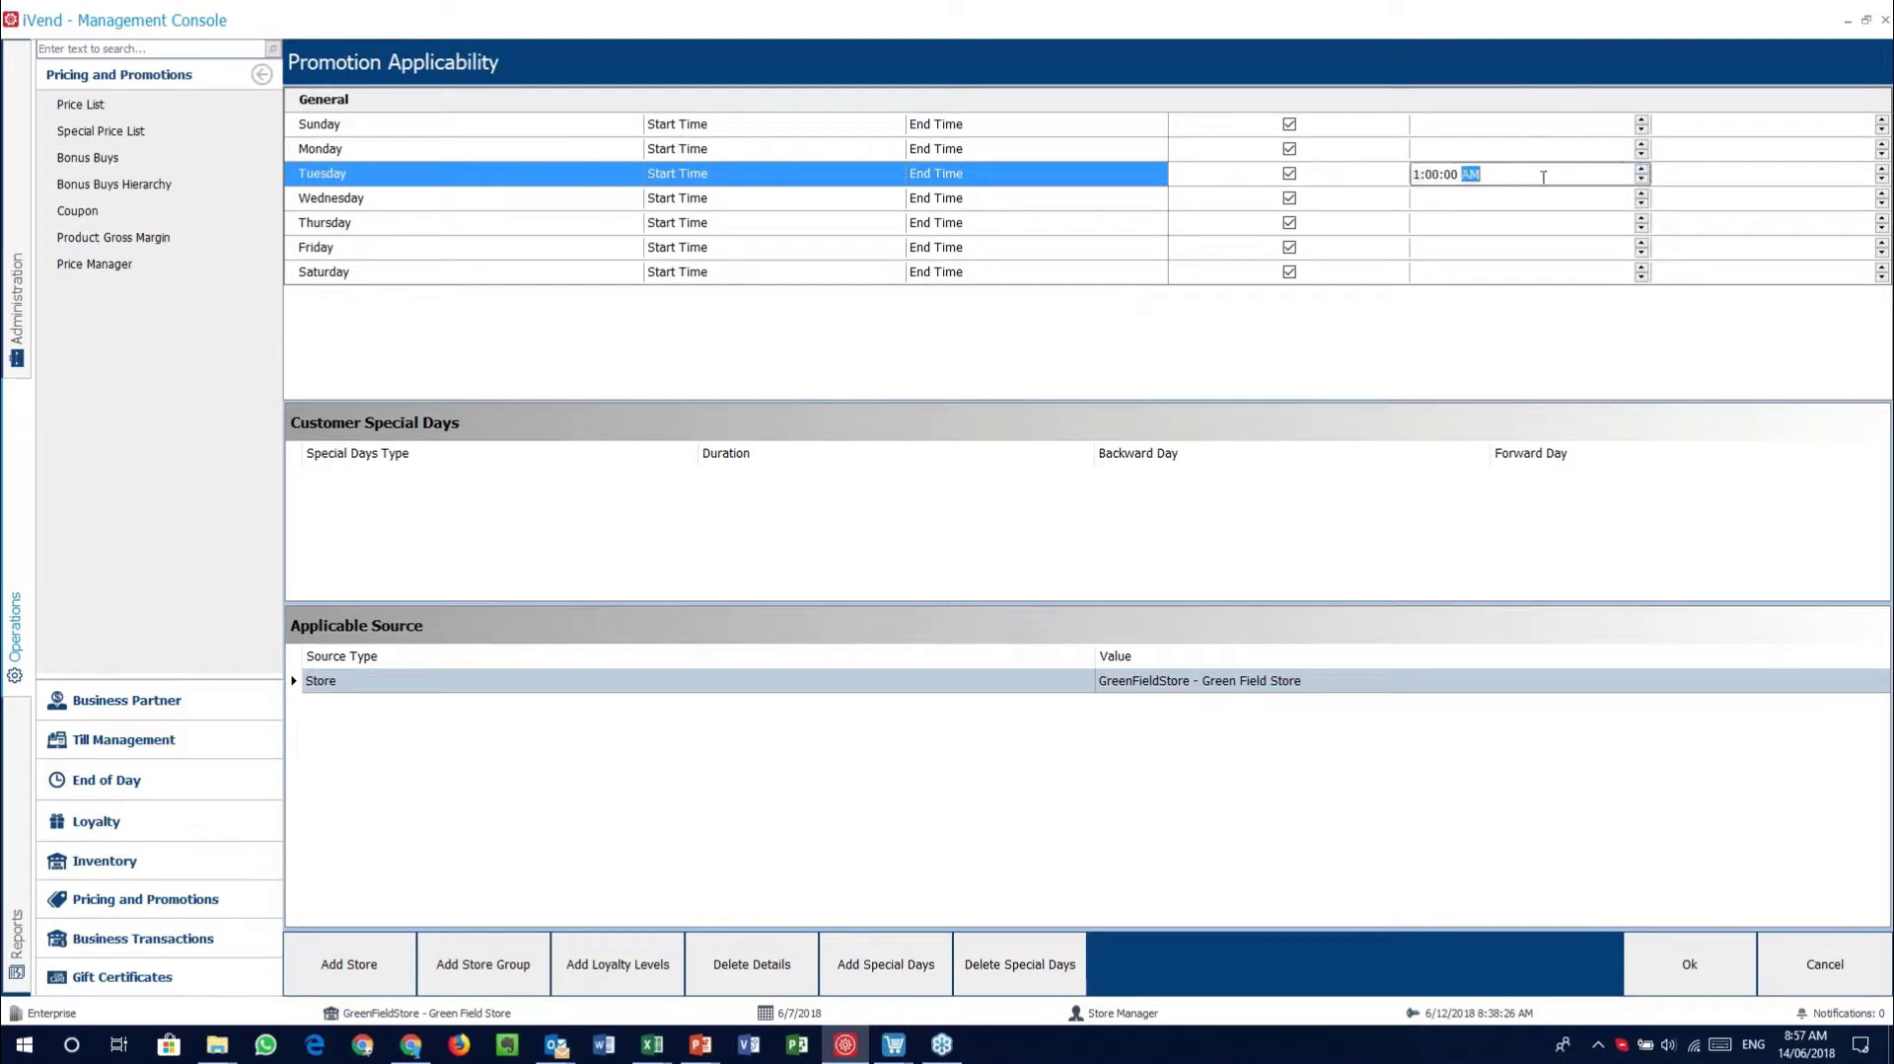
click(1643, 170)
click(1881, 31)
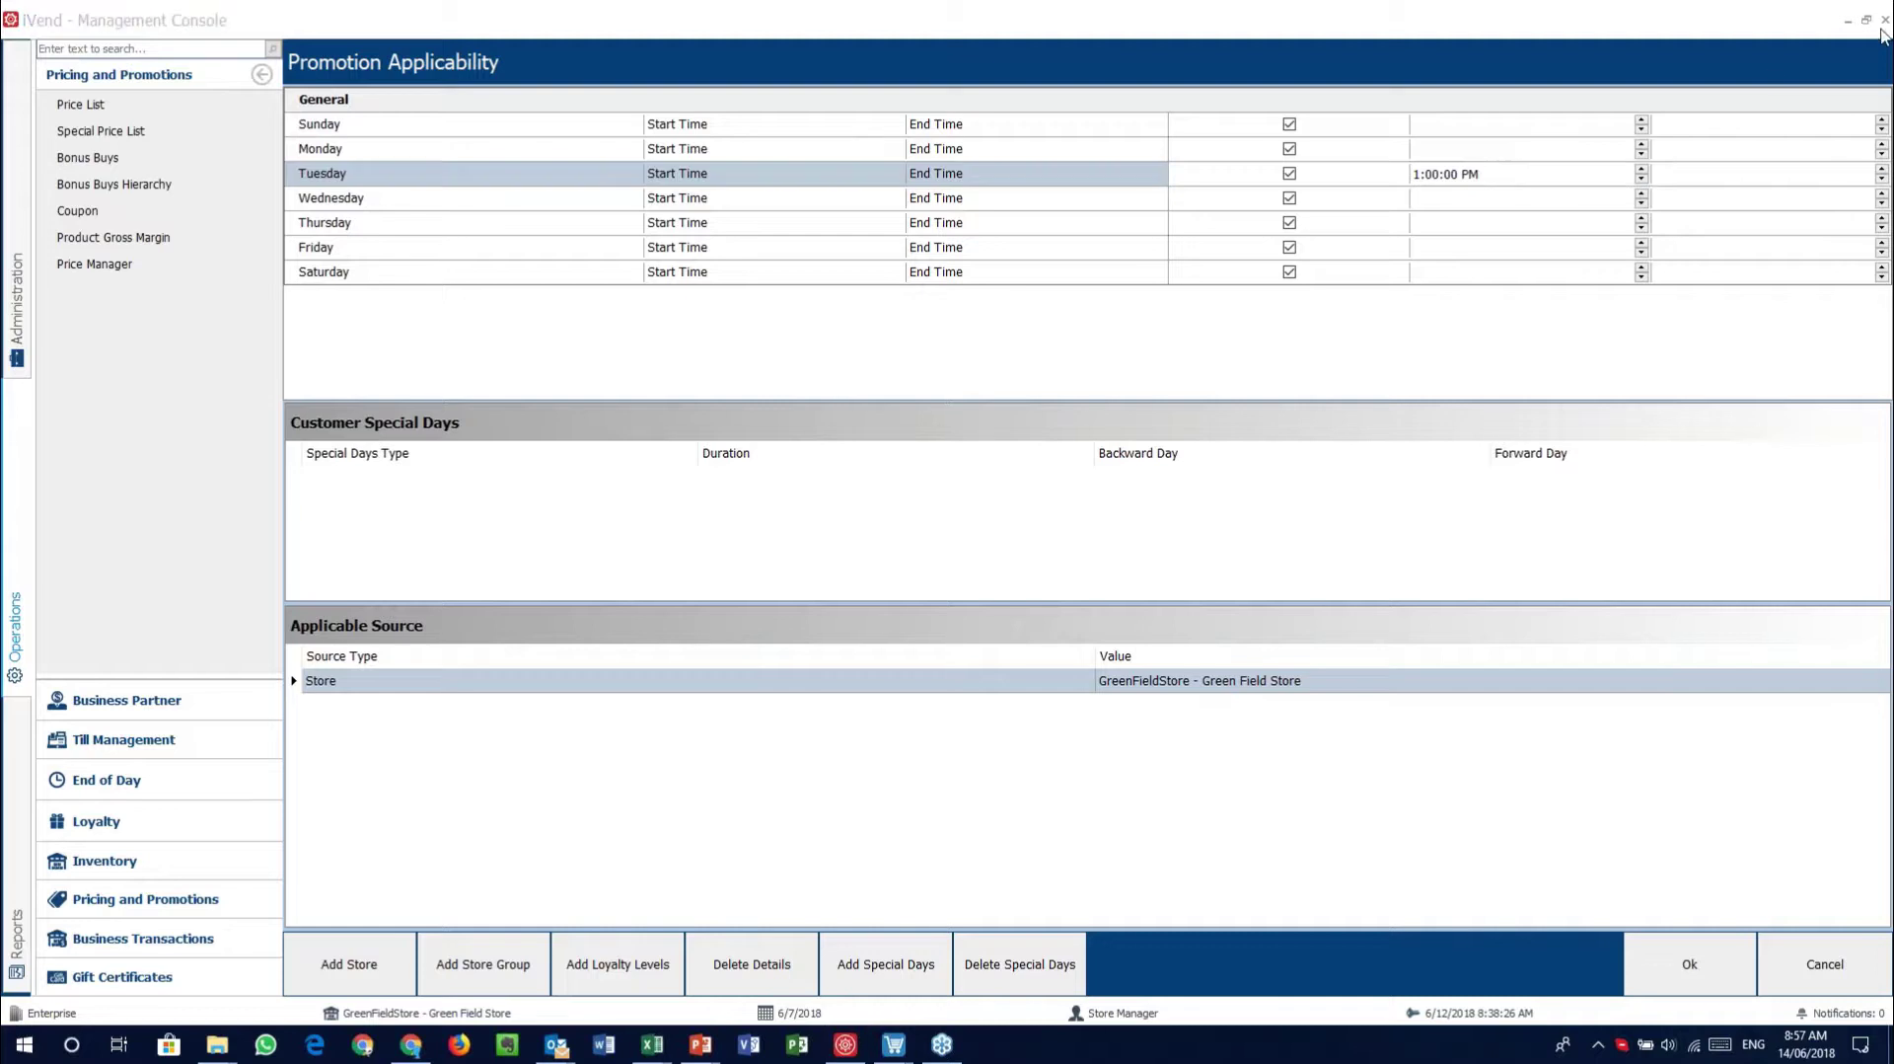
click(1882, 173)
click(1882, 170)
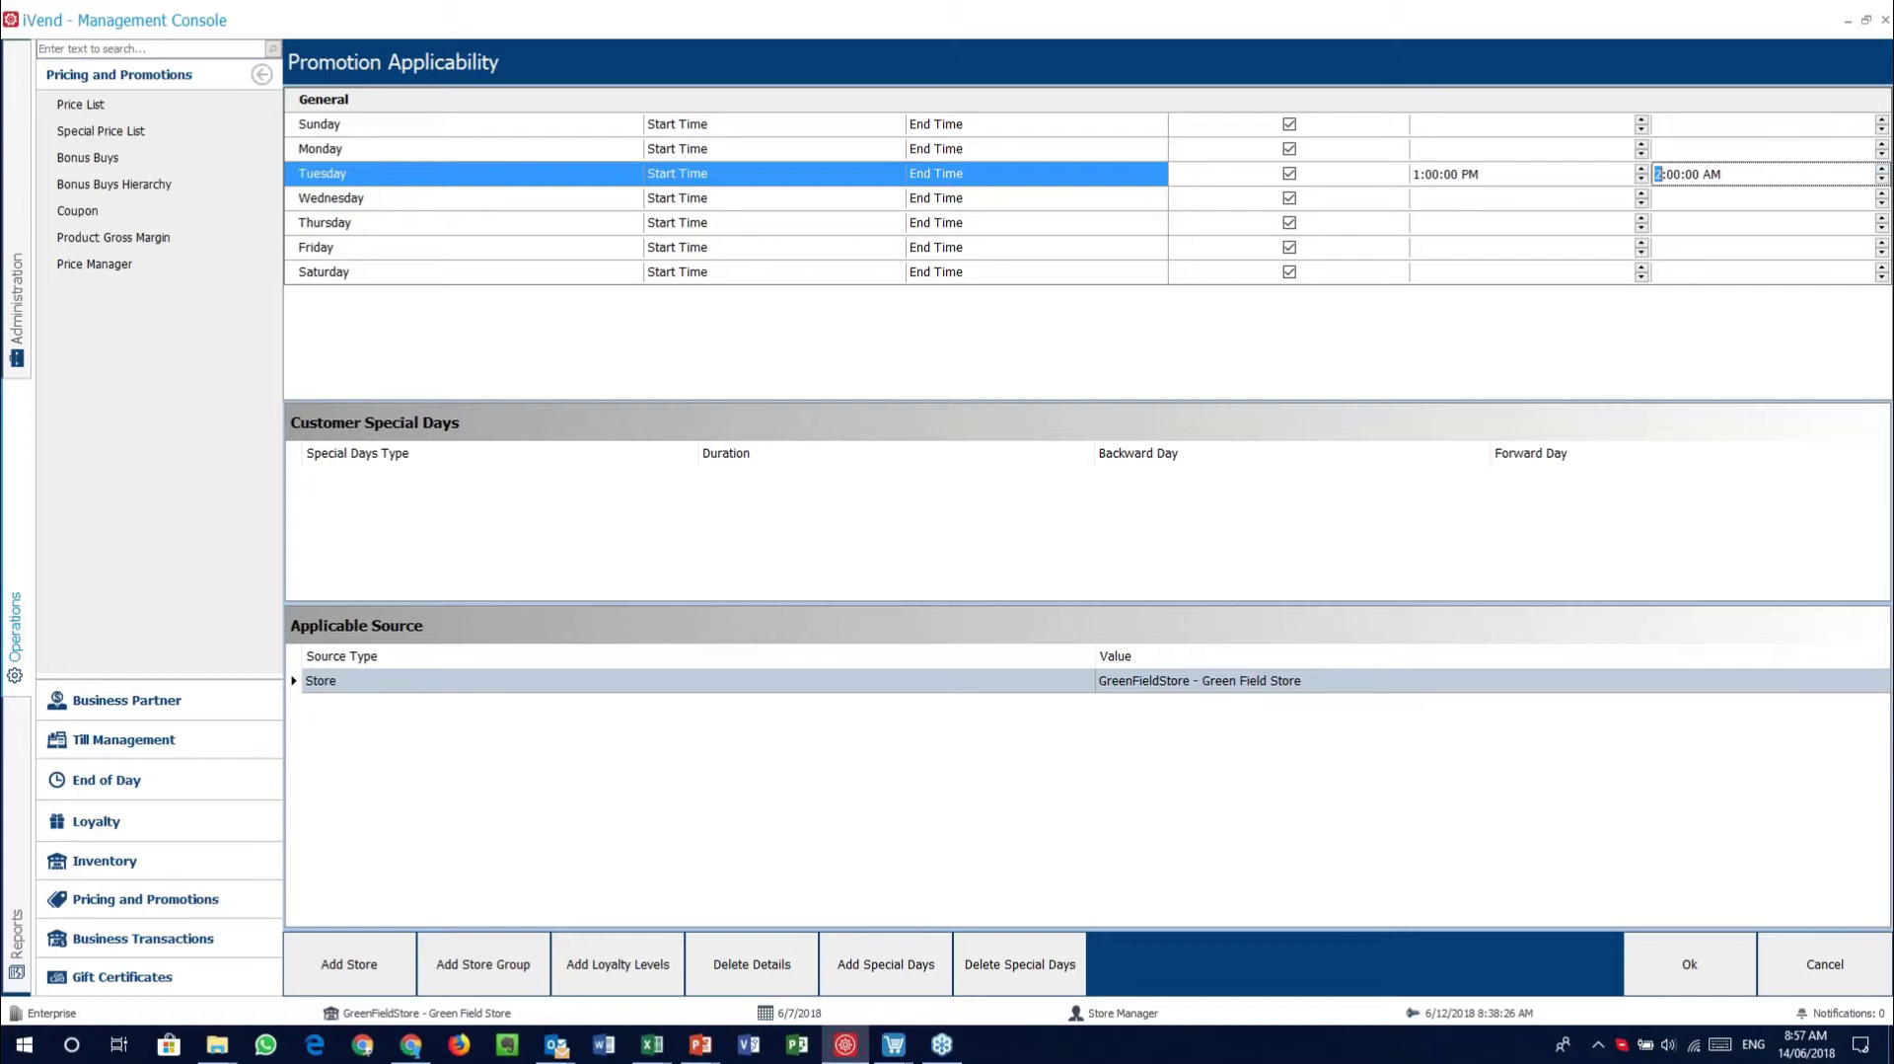
click(1882, 174)
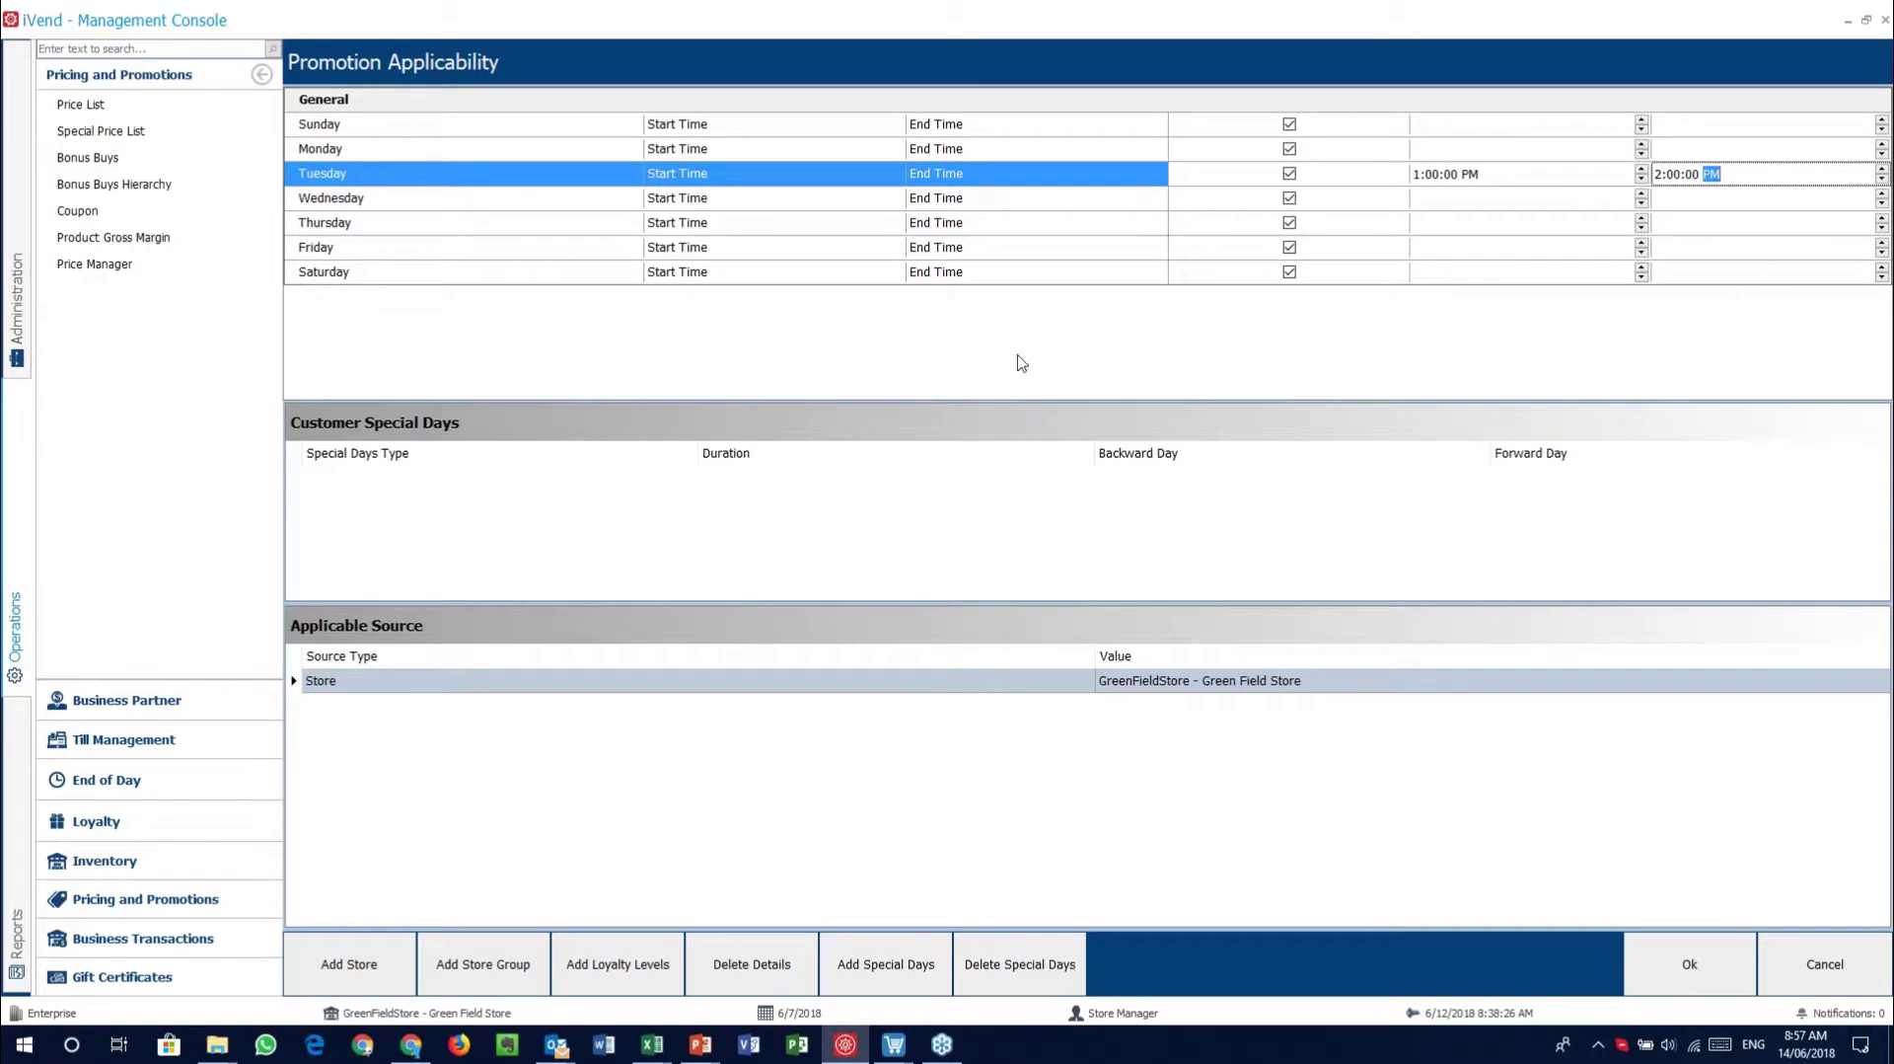
Review the other weekday rows, the Customer Special Days section and the store listed under Applicable Source
click(353, 200)
click(390, 223)
click(392, 251)
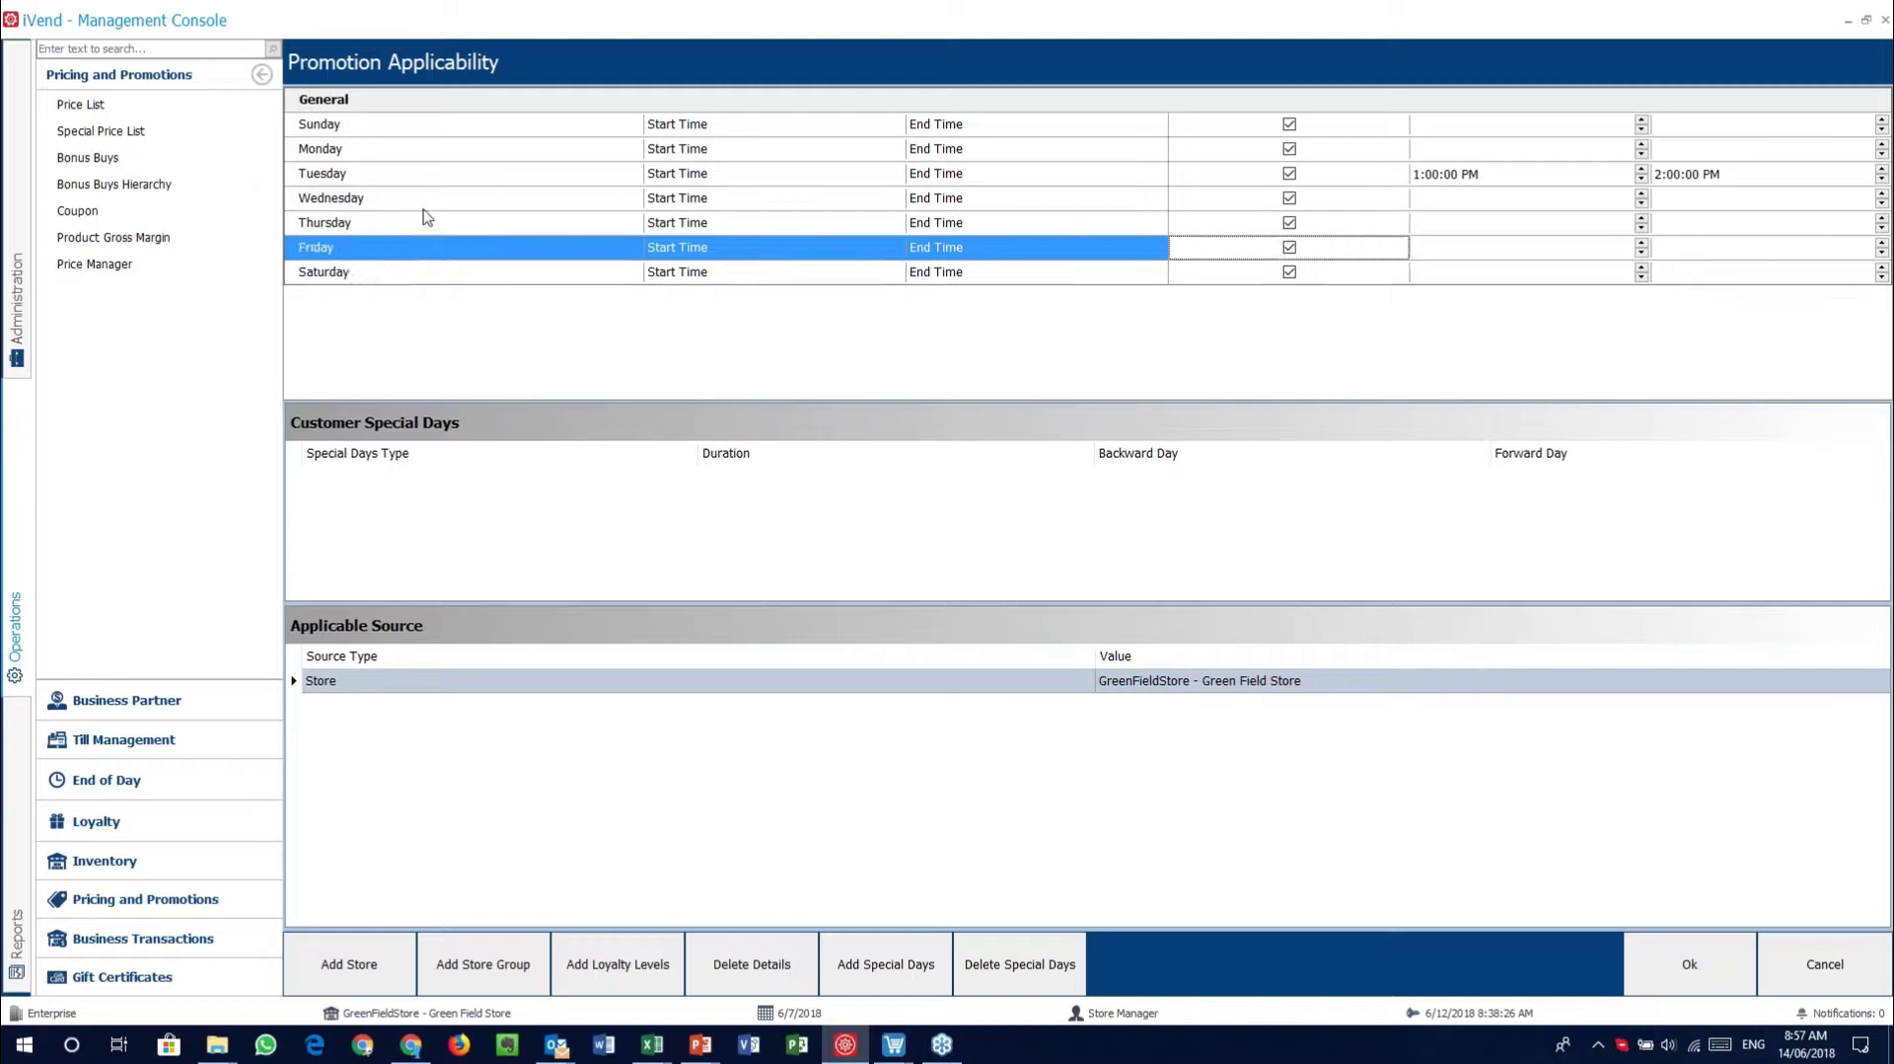
click(423, 207)
click(415, 128)
click(430, 150)
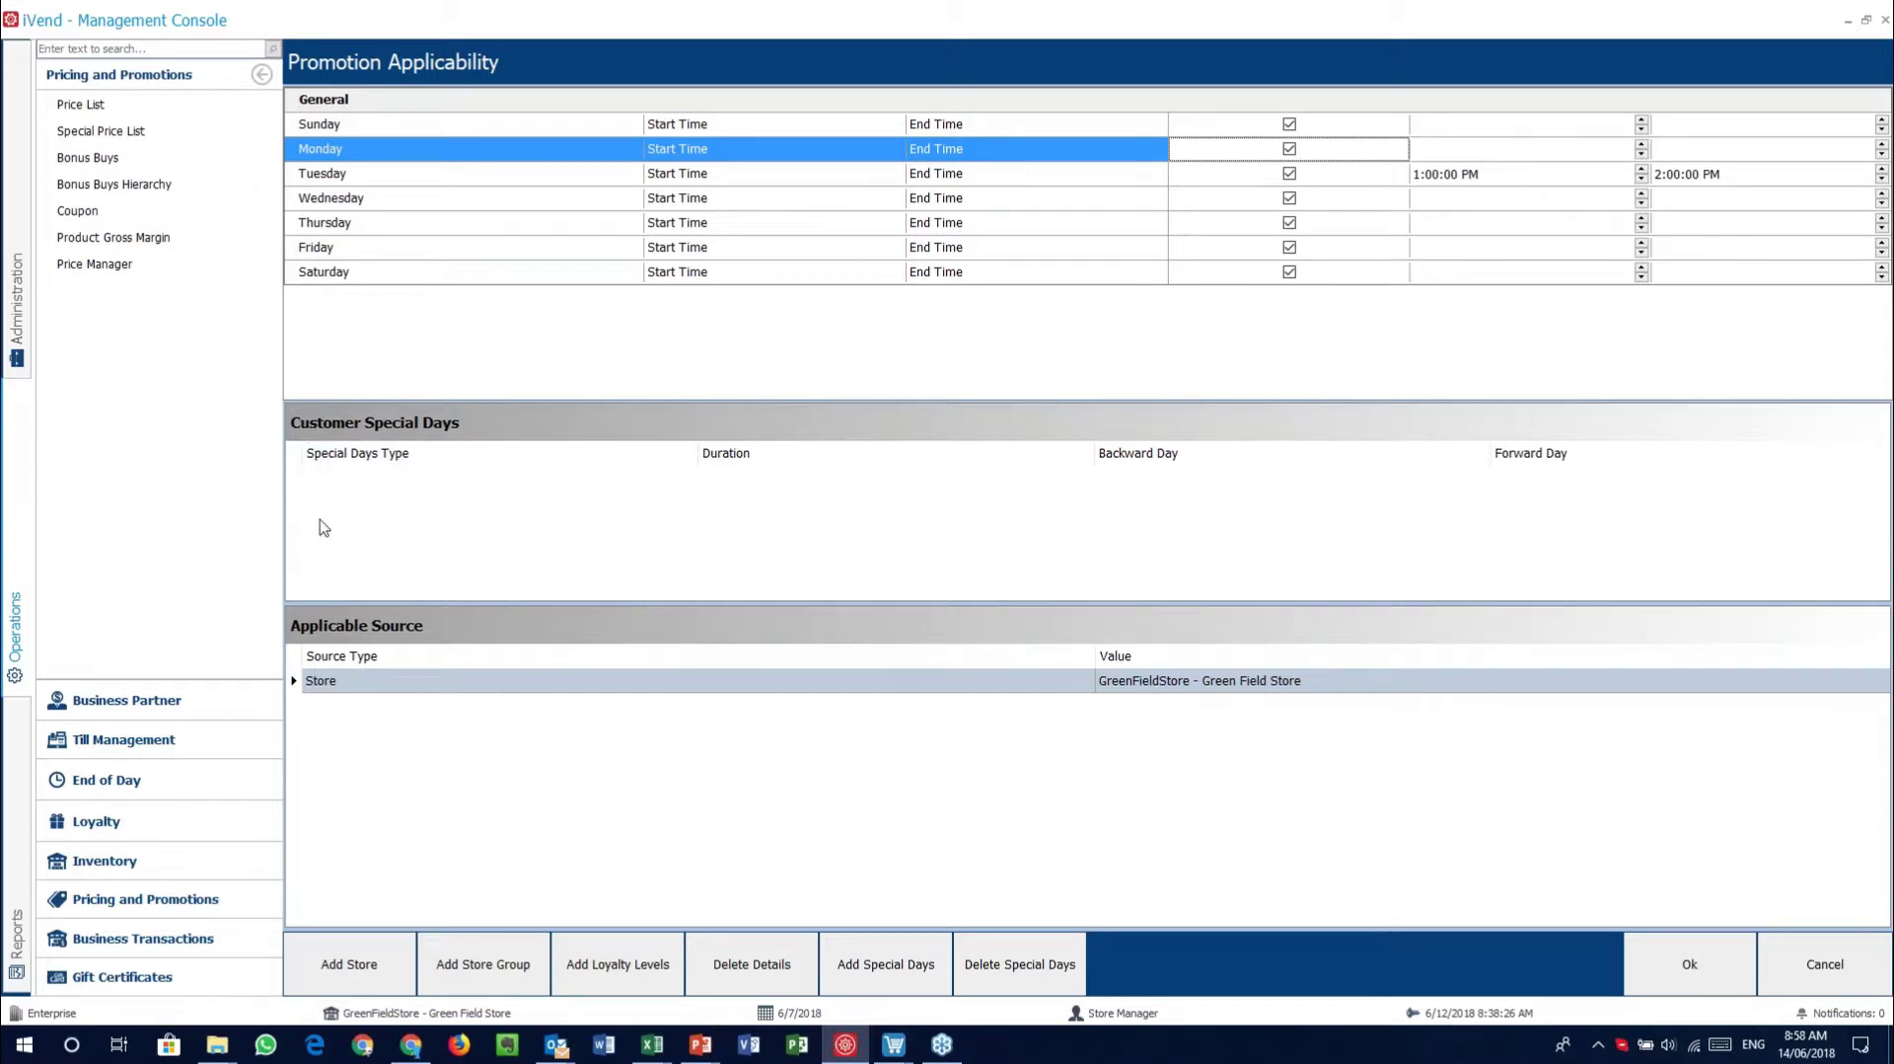
click(669, 512)
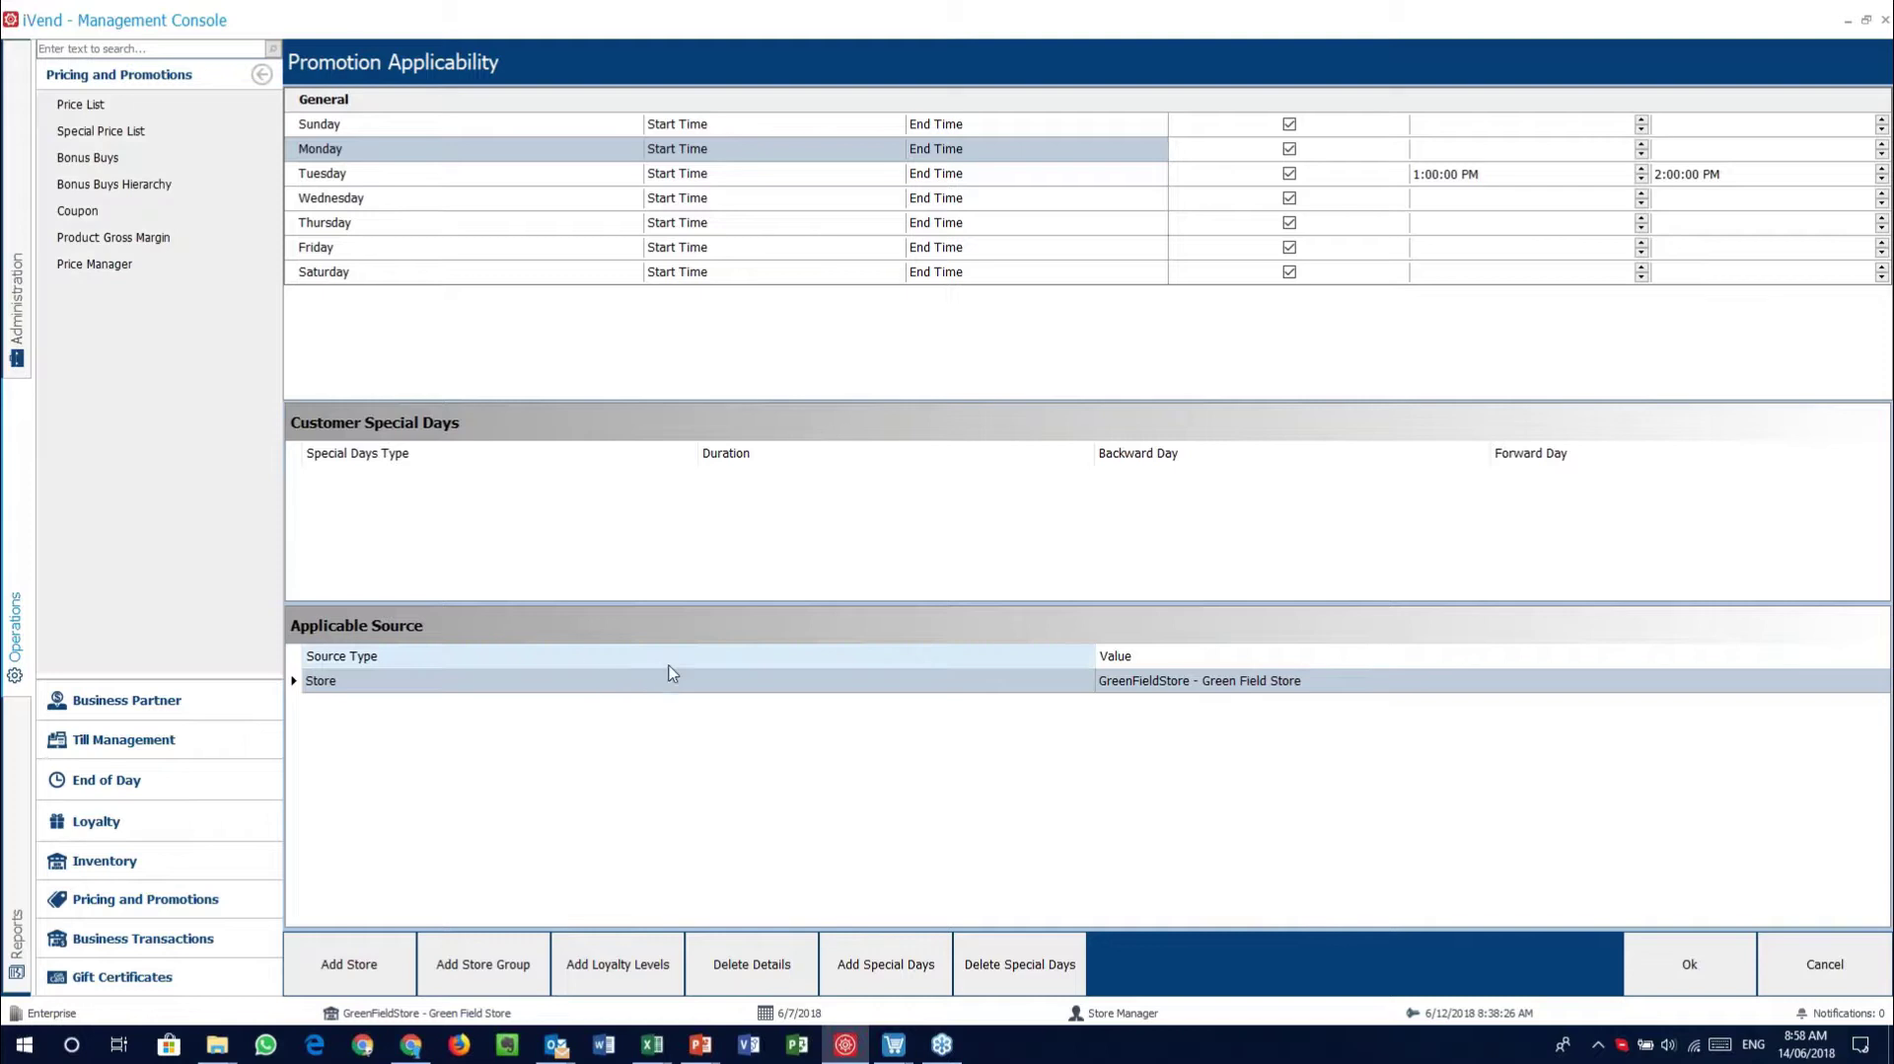
click(514, 682)
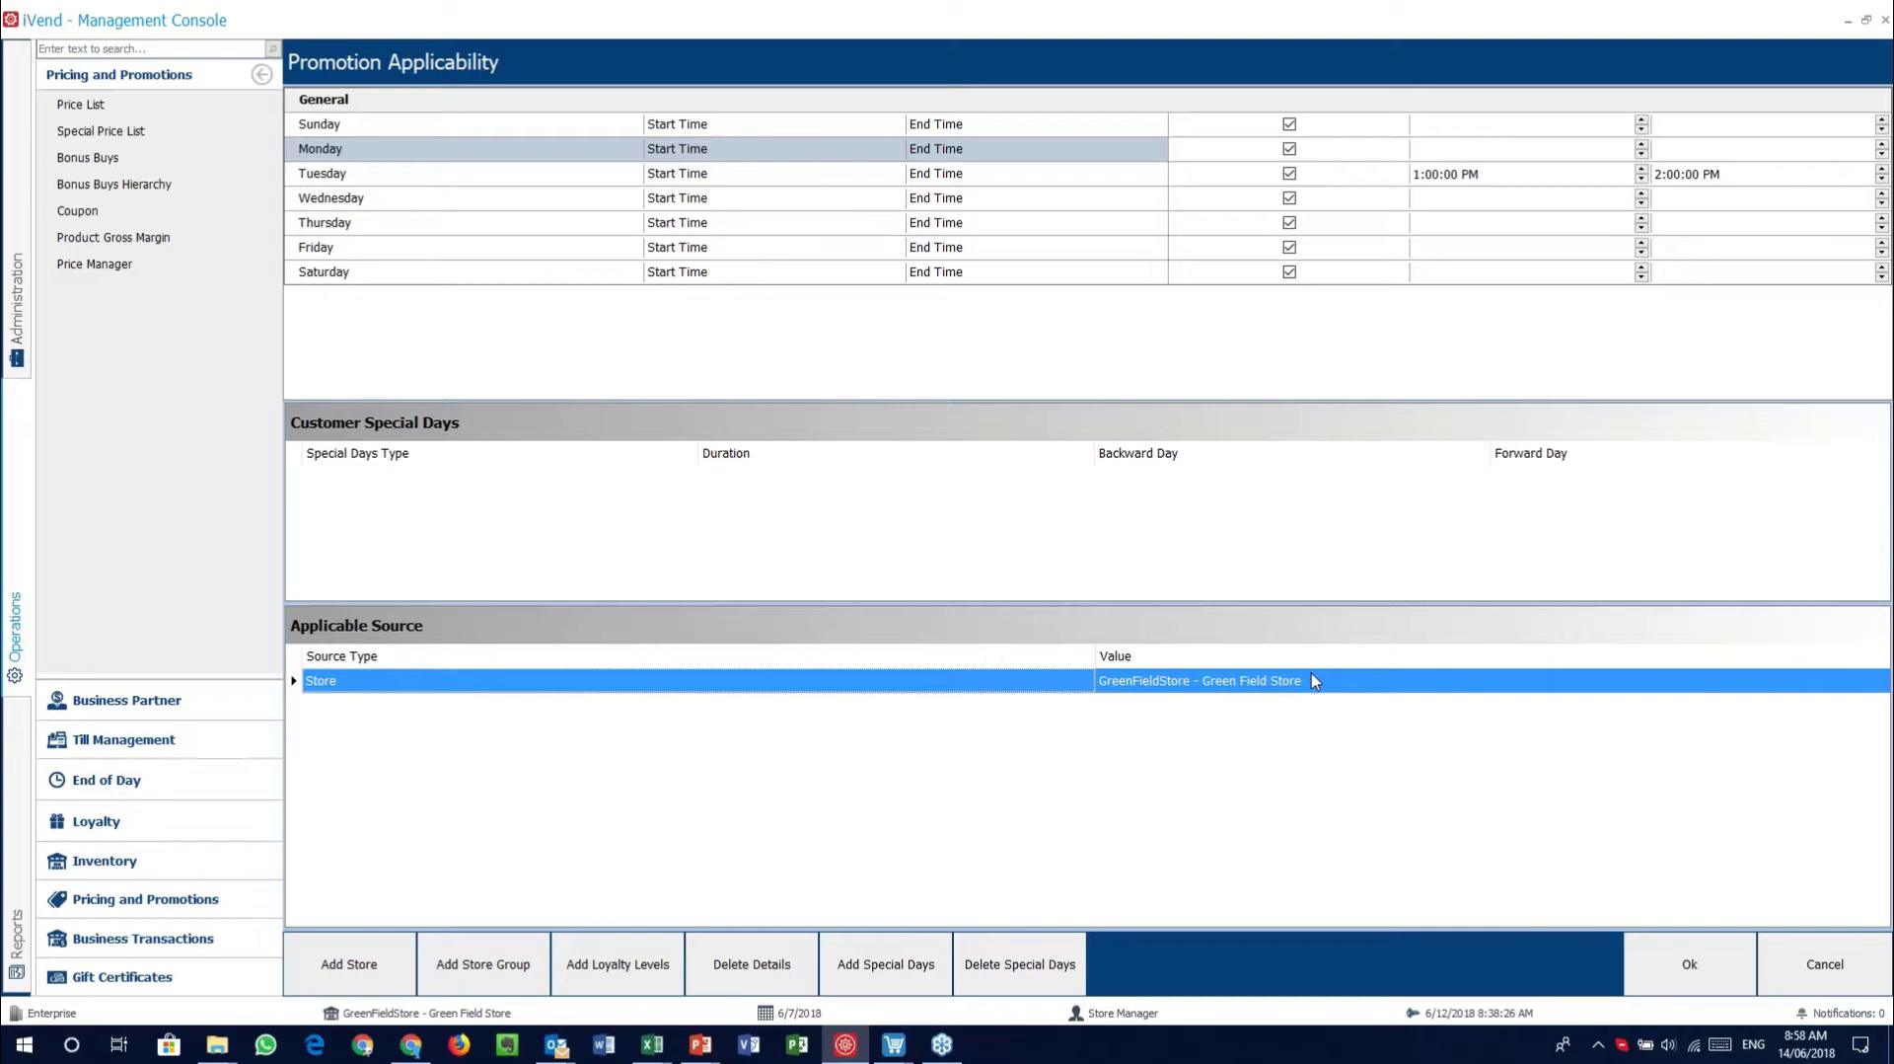
Leave the applicability settings without saving and review the promotion's exclusion list, closing it unchanged
click(1831, 964)
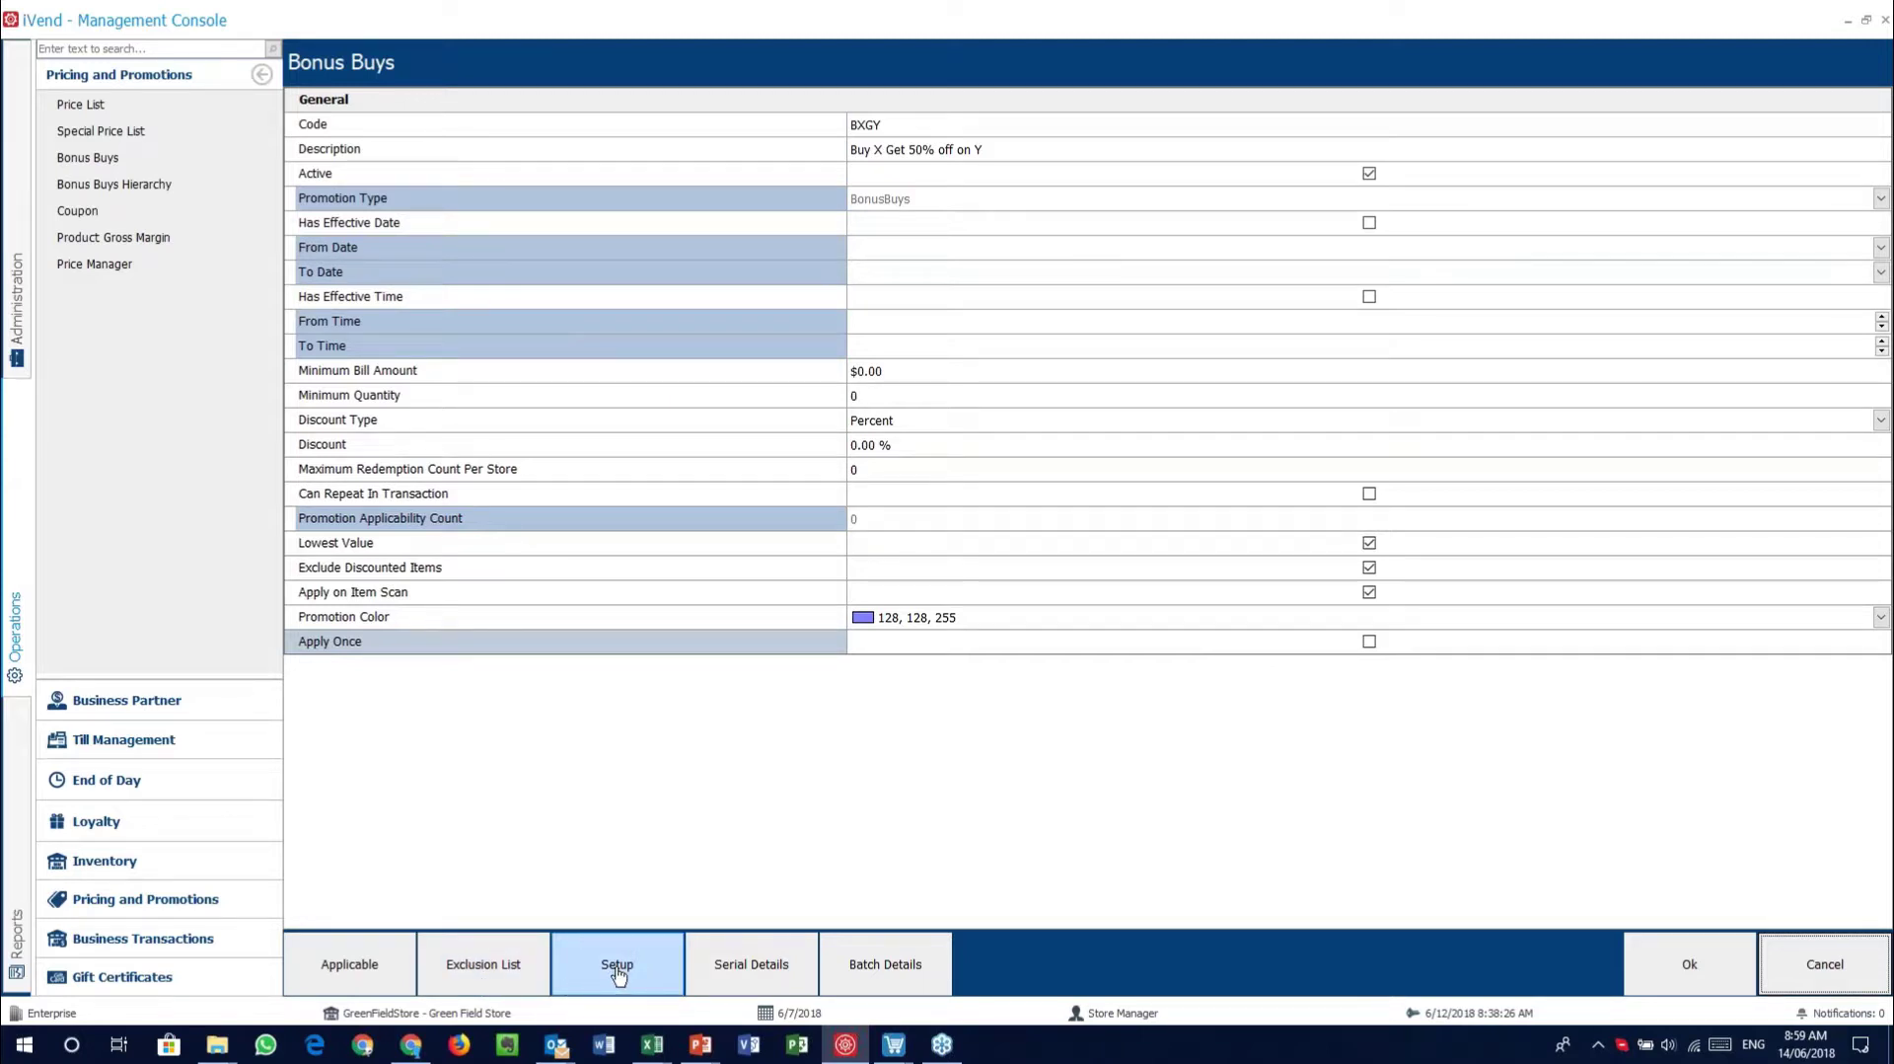
click(494, 964)
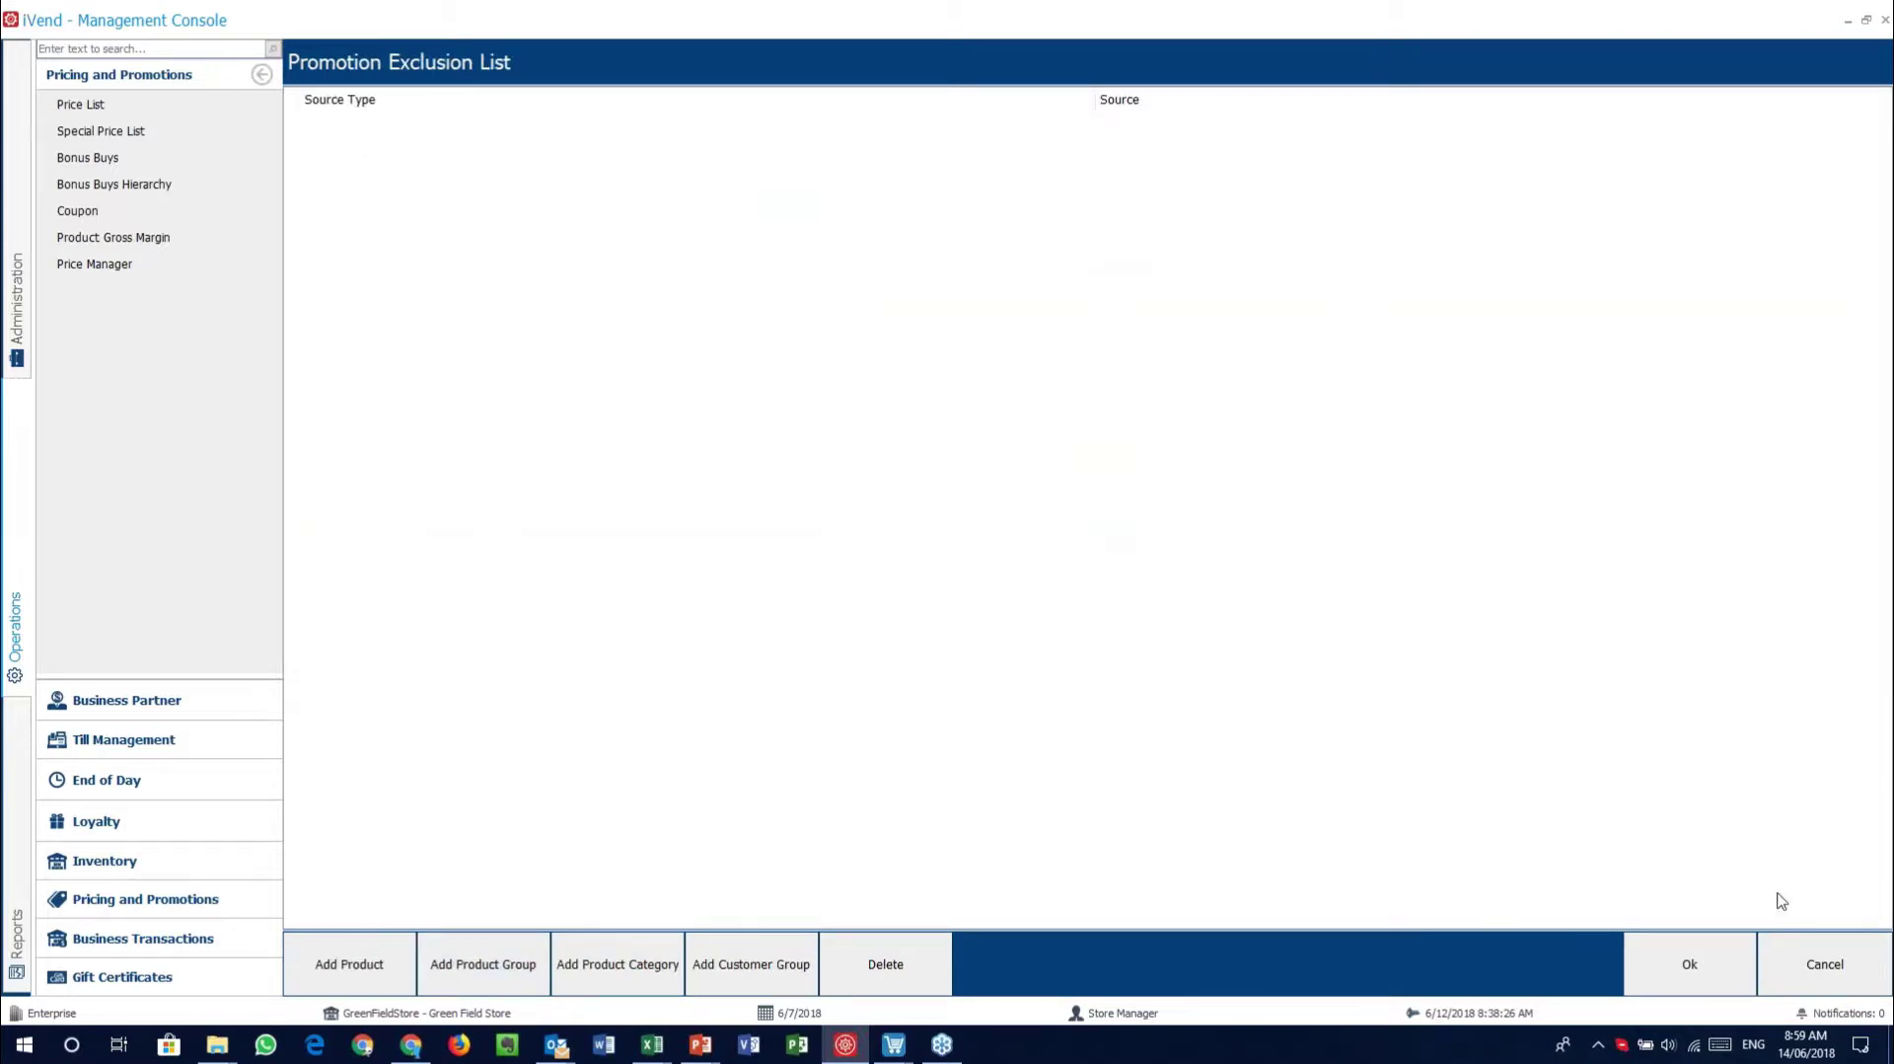
click(1829, 969)
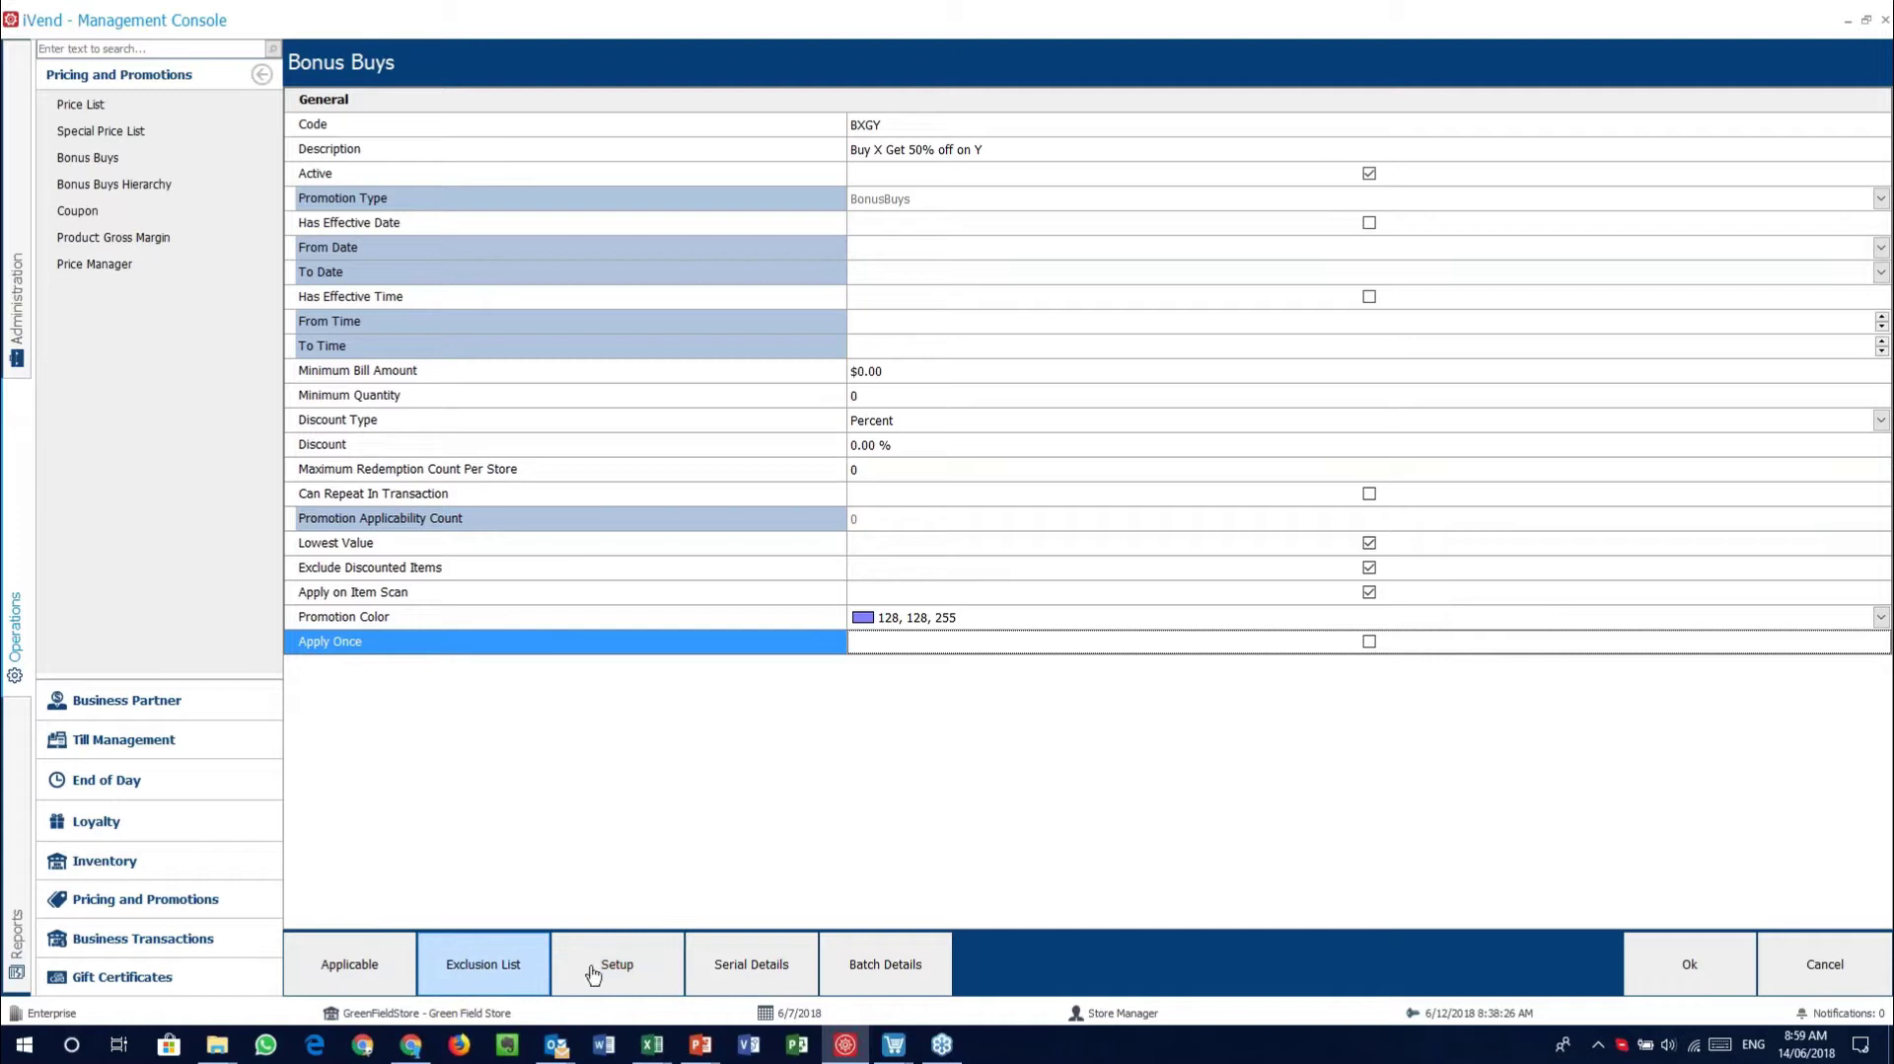
Open the promotion's Bonus Buy Setup, add three blank buy items and five blank get items, and cancel the setup
click(642, 975)
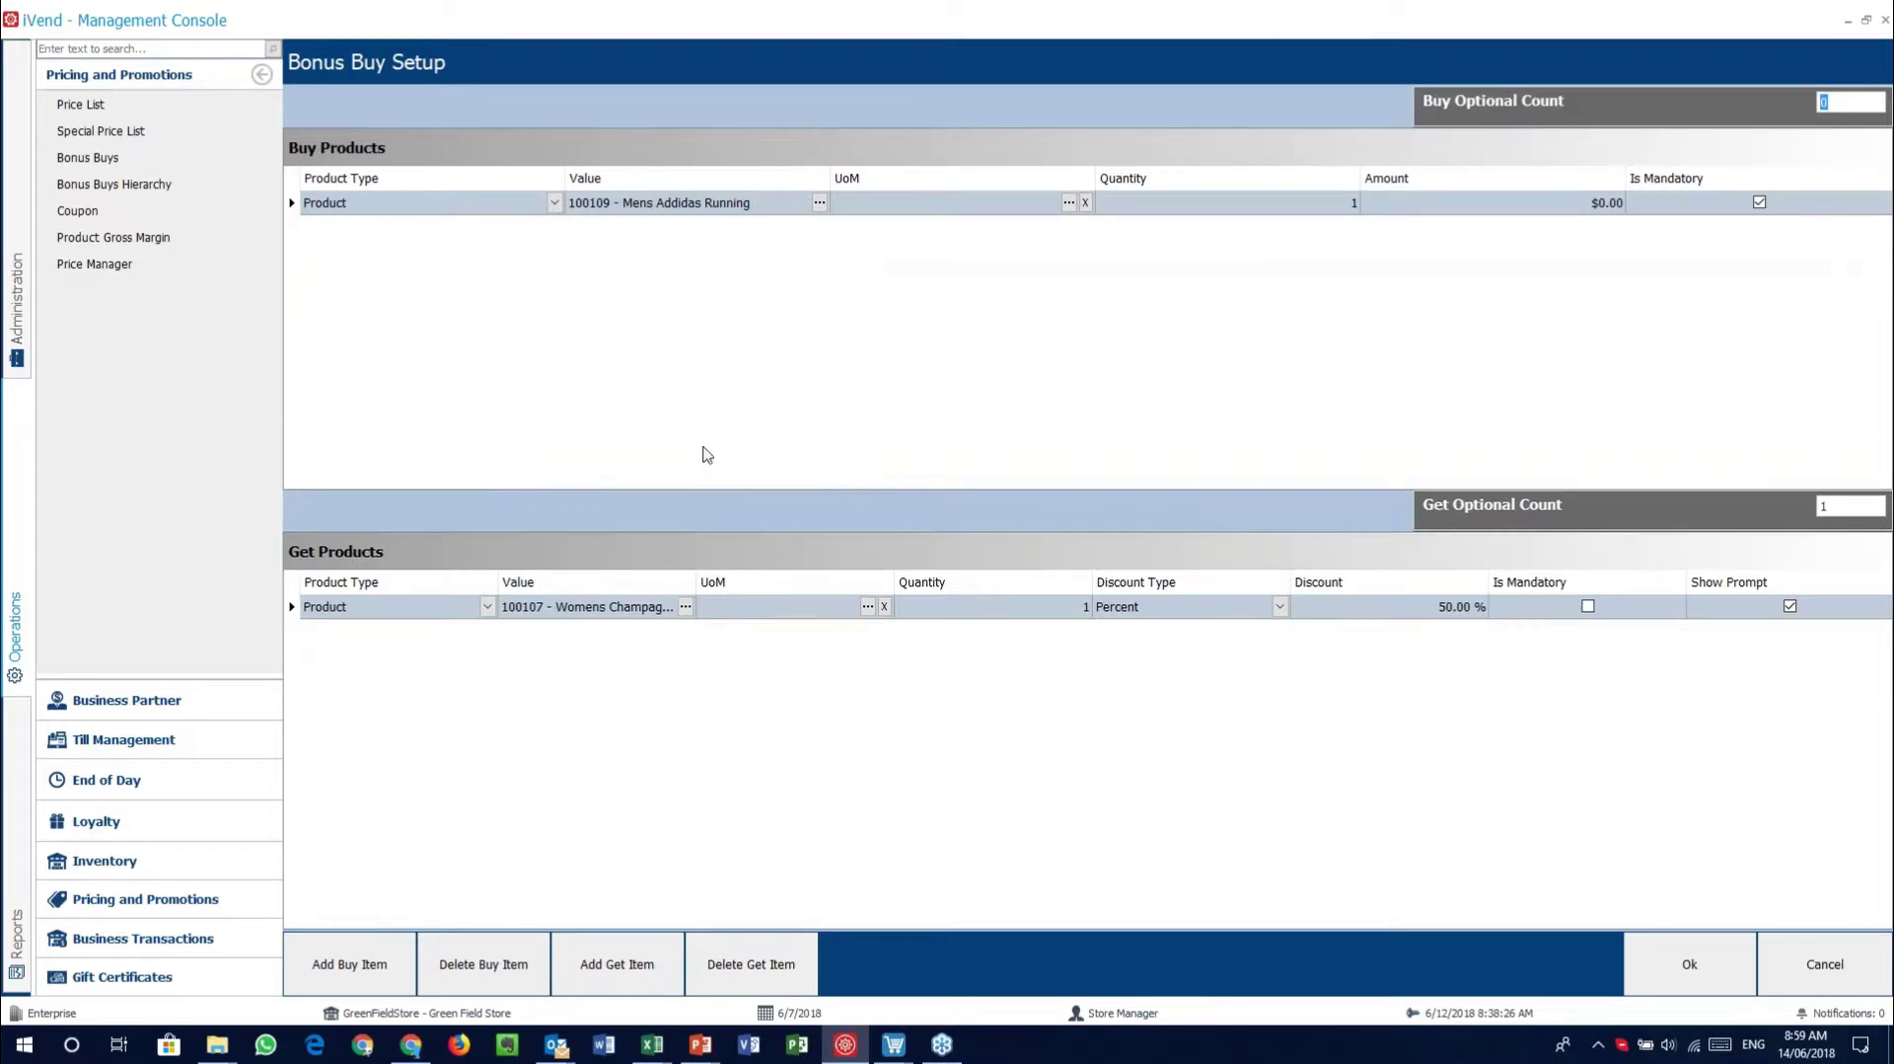
click(375, 965)
click(375, 965)
click(375, 965)
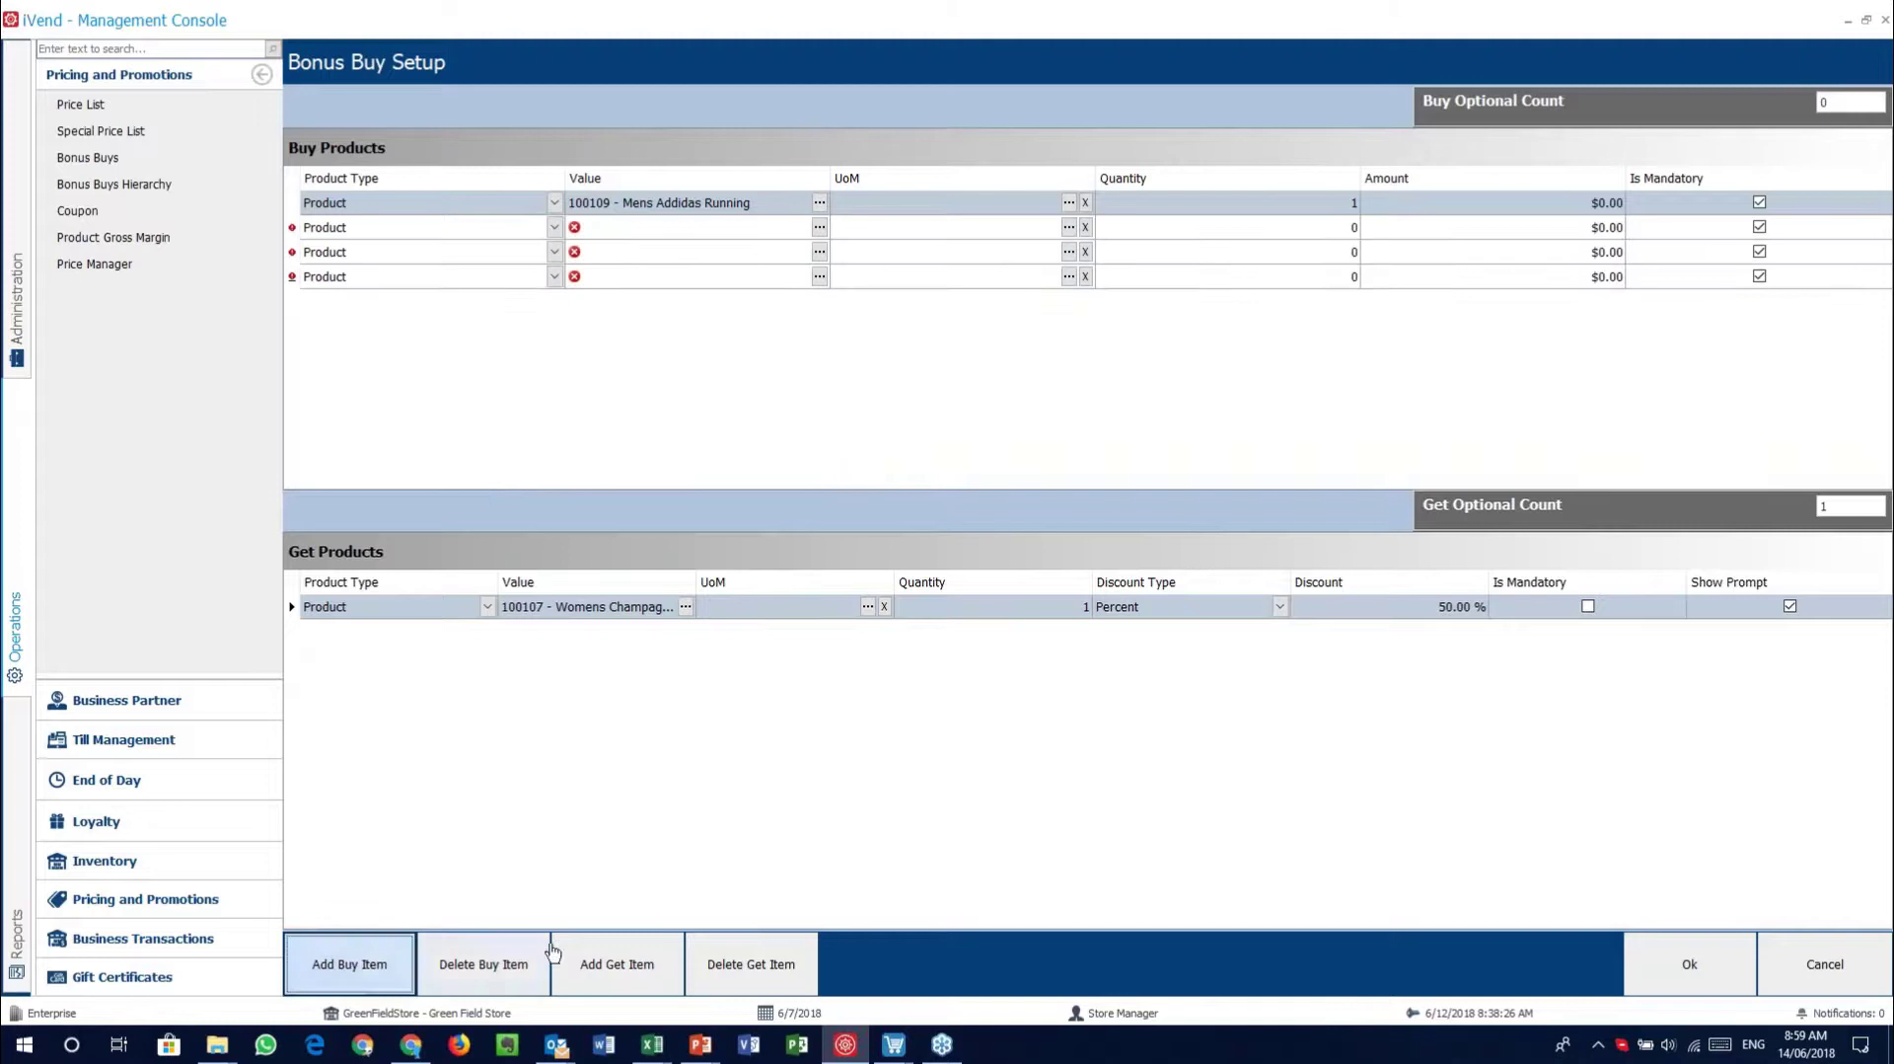
click(616, 965)
click(617, 965)
click(617, 965)
click(616, 965)
click(616, 965)
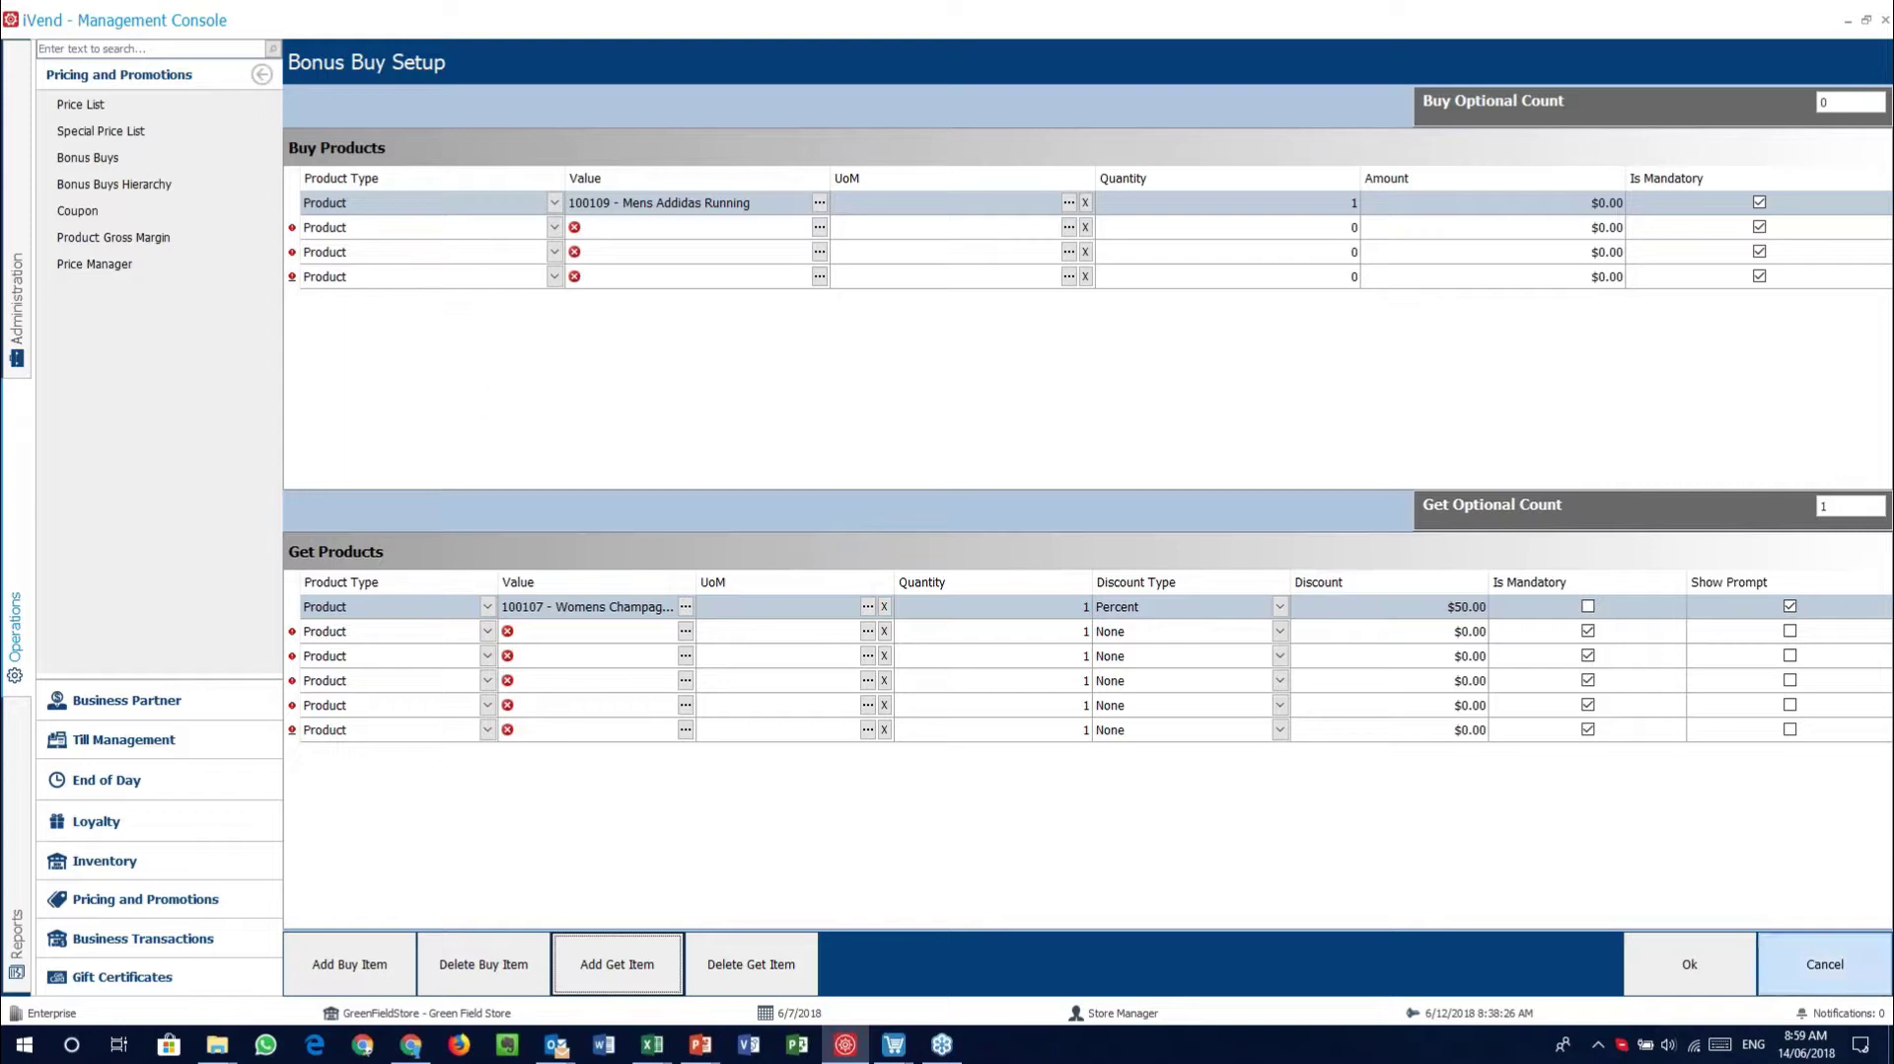
click(1833, 964)
Reopen the Bonus Buy Setup and add three blank buy items and four blank get items
click(617, 964)
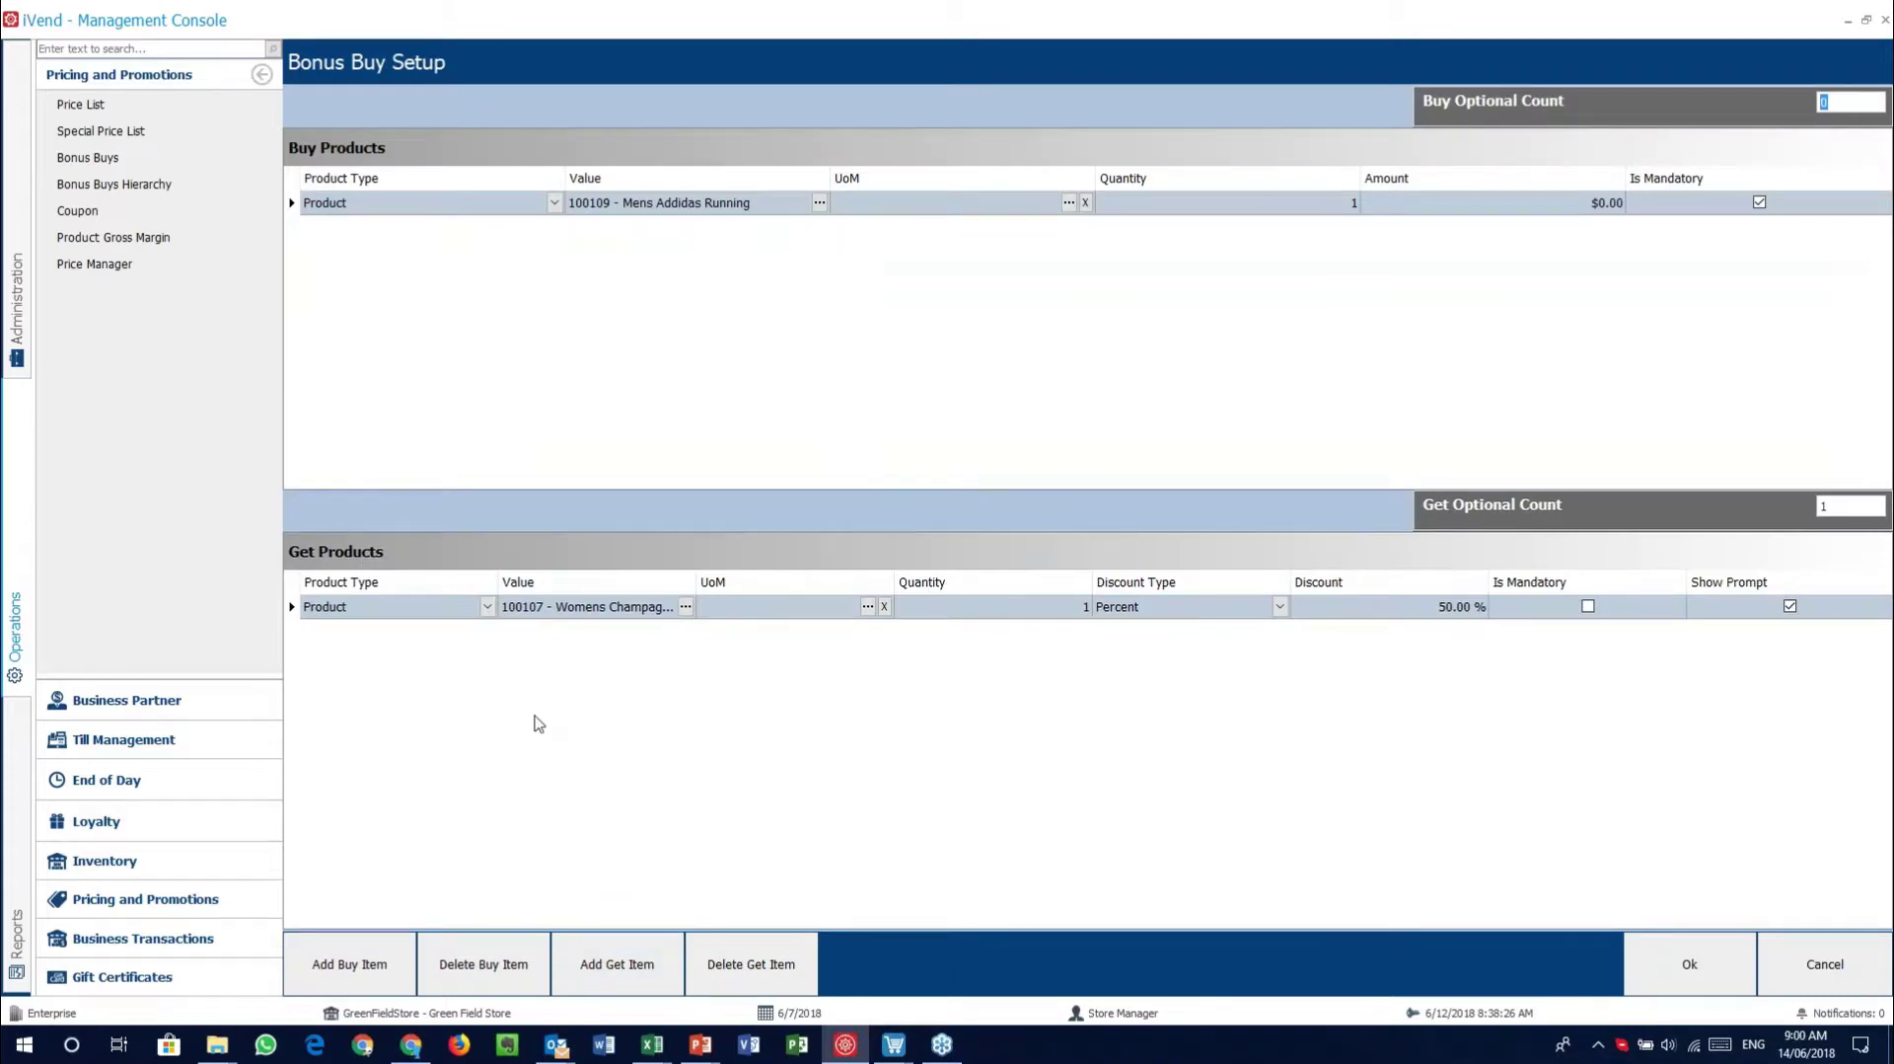
click(367, 966)
click(367, 966)
click(367, 966)
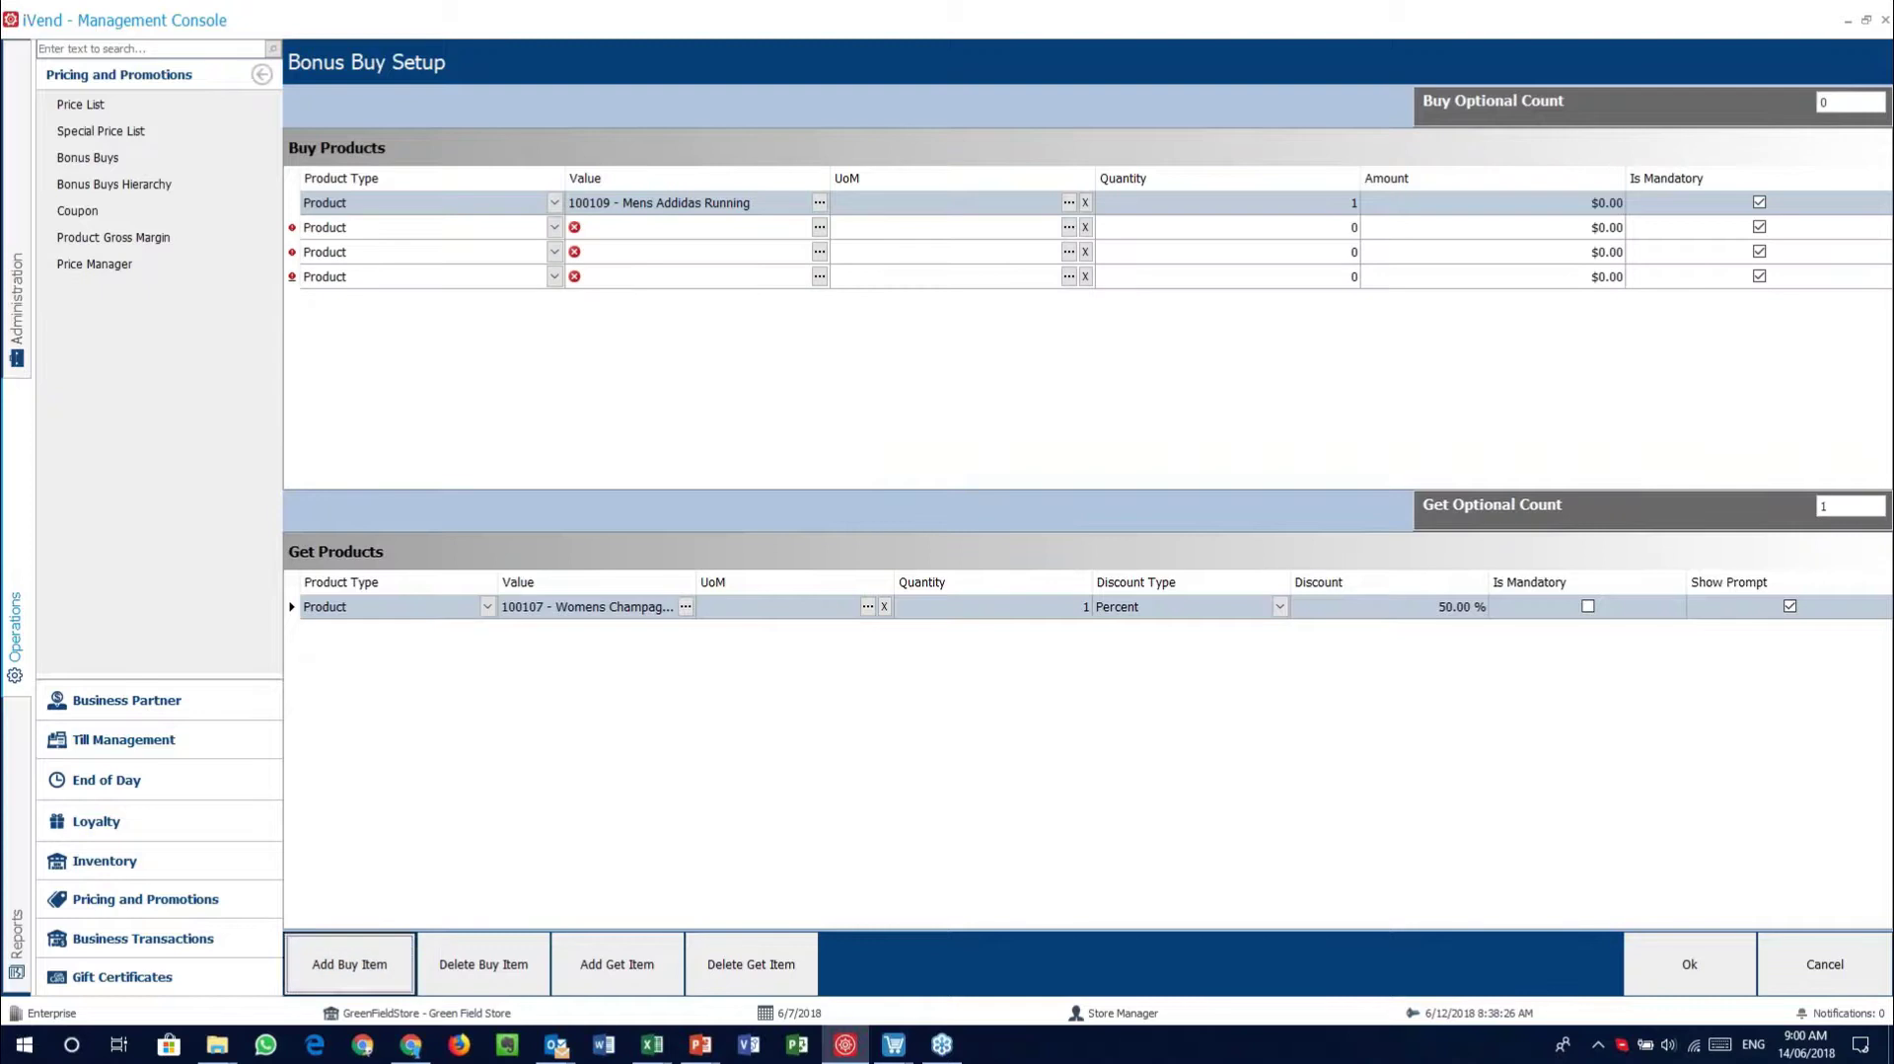
click(627, 972)
click(628, 972)
click(627, 972)
click(628, 972)
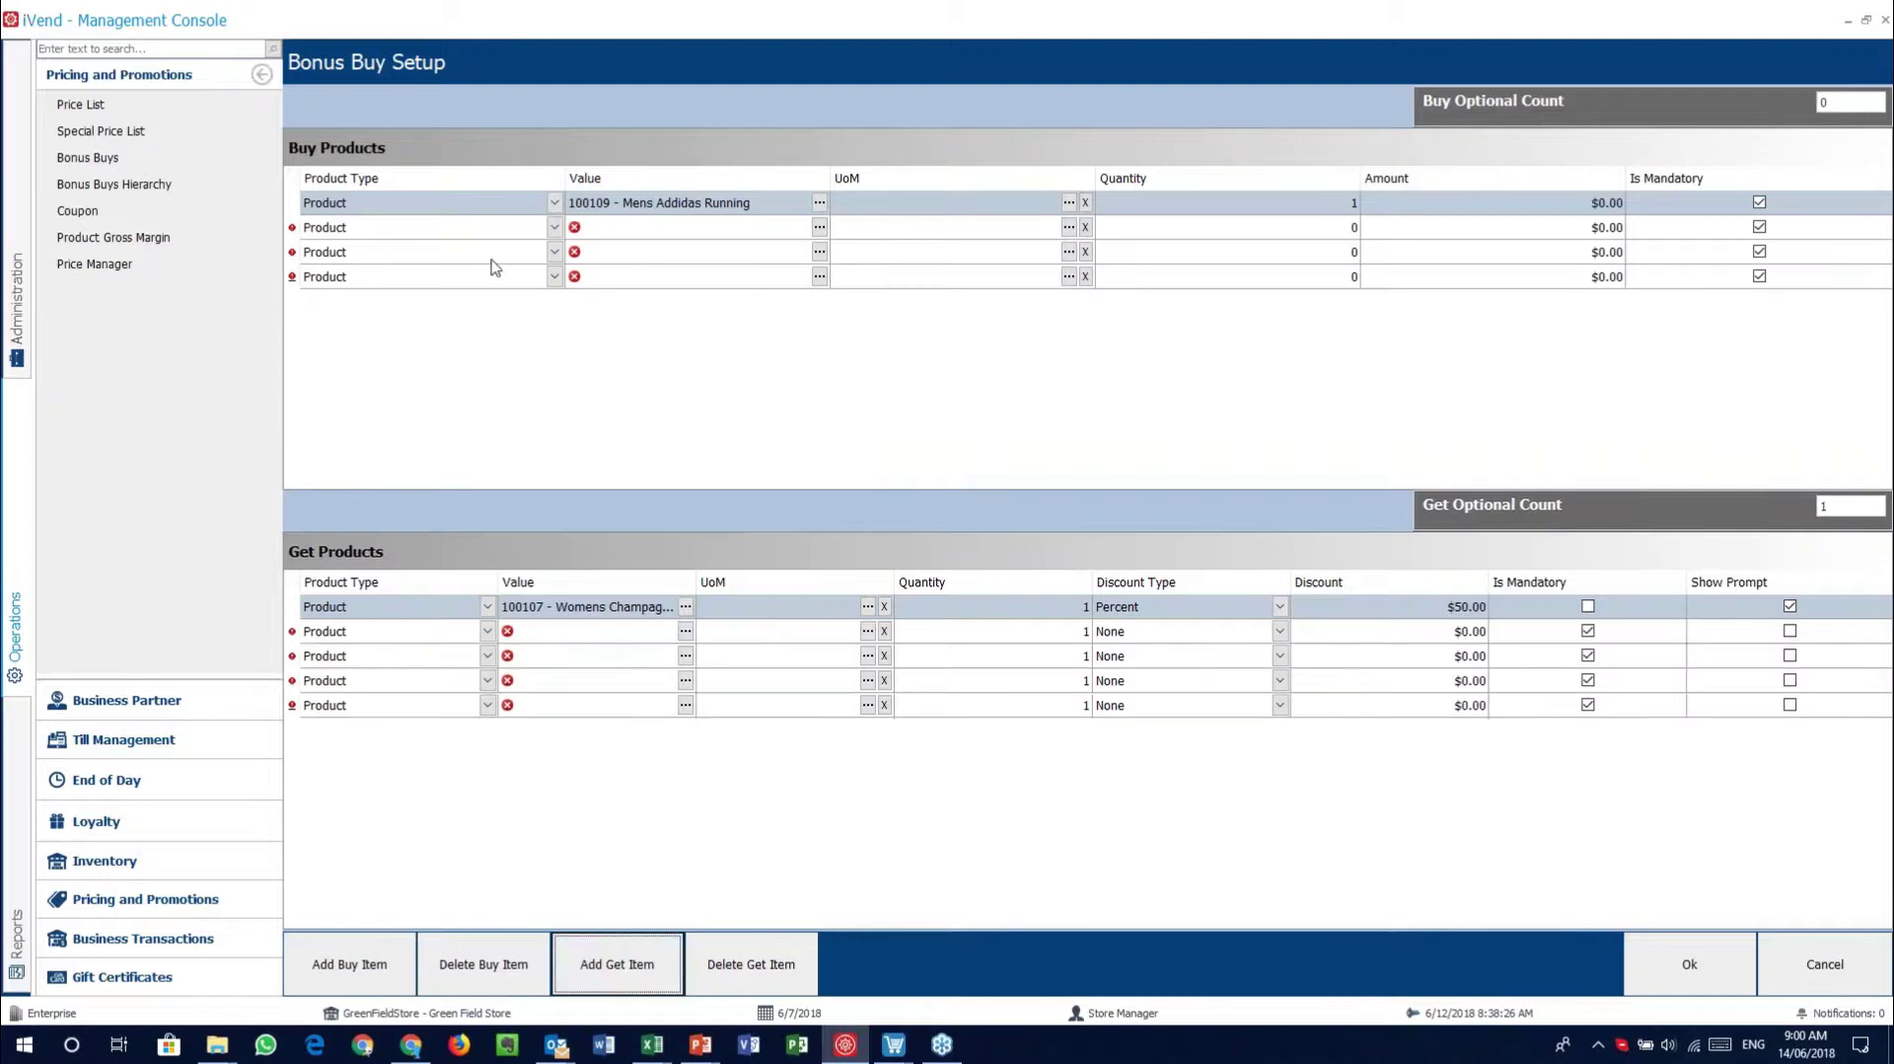
Review the product type options of a blank buy item, look over the blank get items and cancel the setup
click(554, 228)
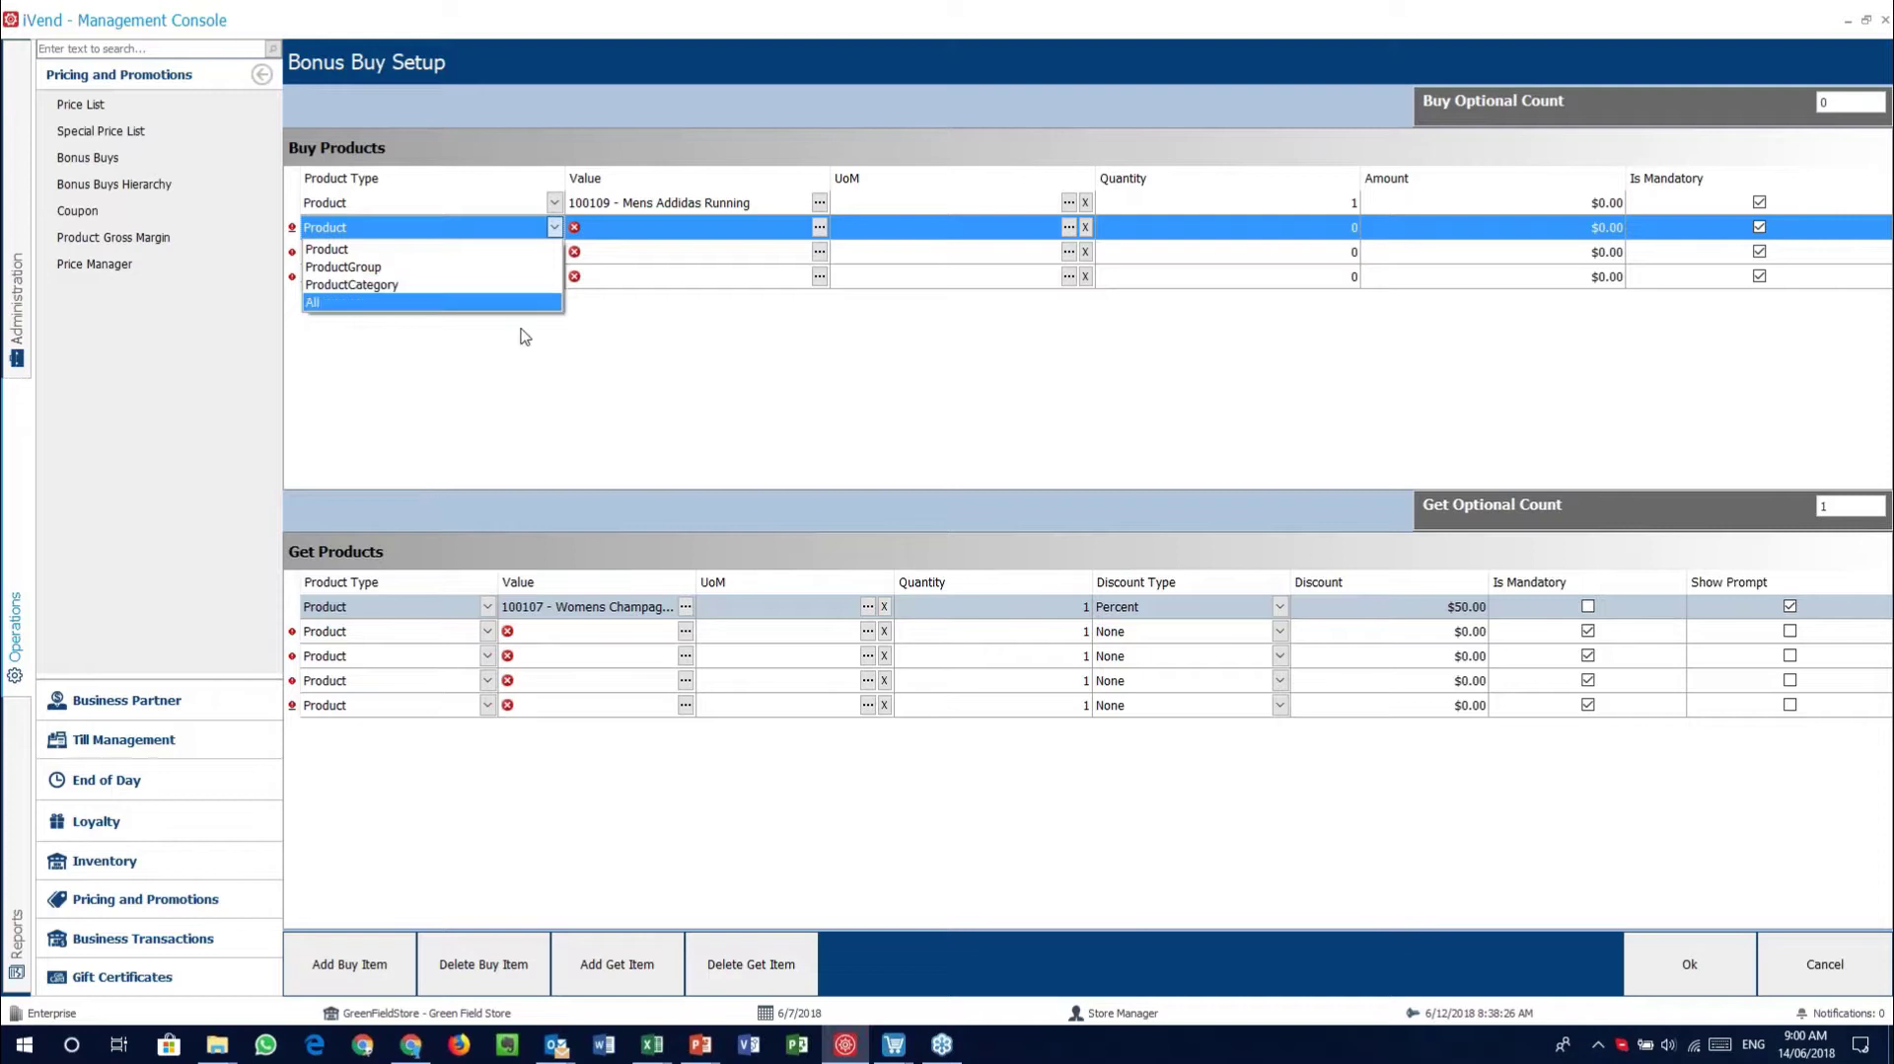
click(543, 424)
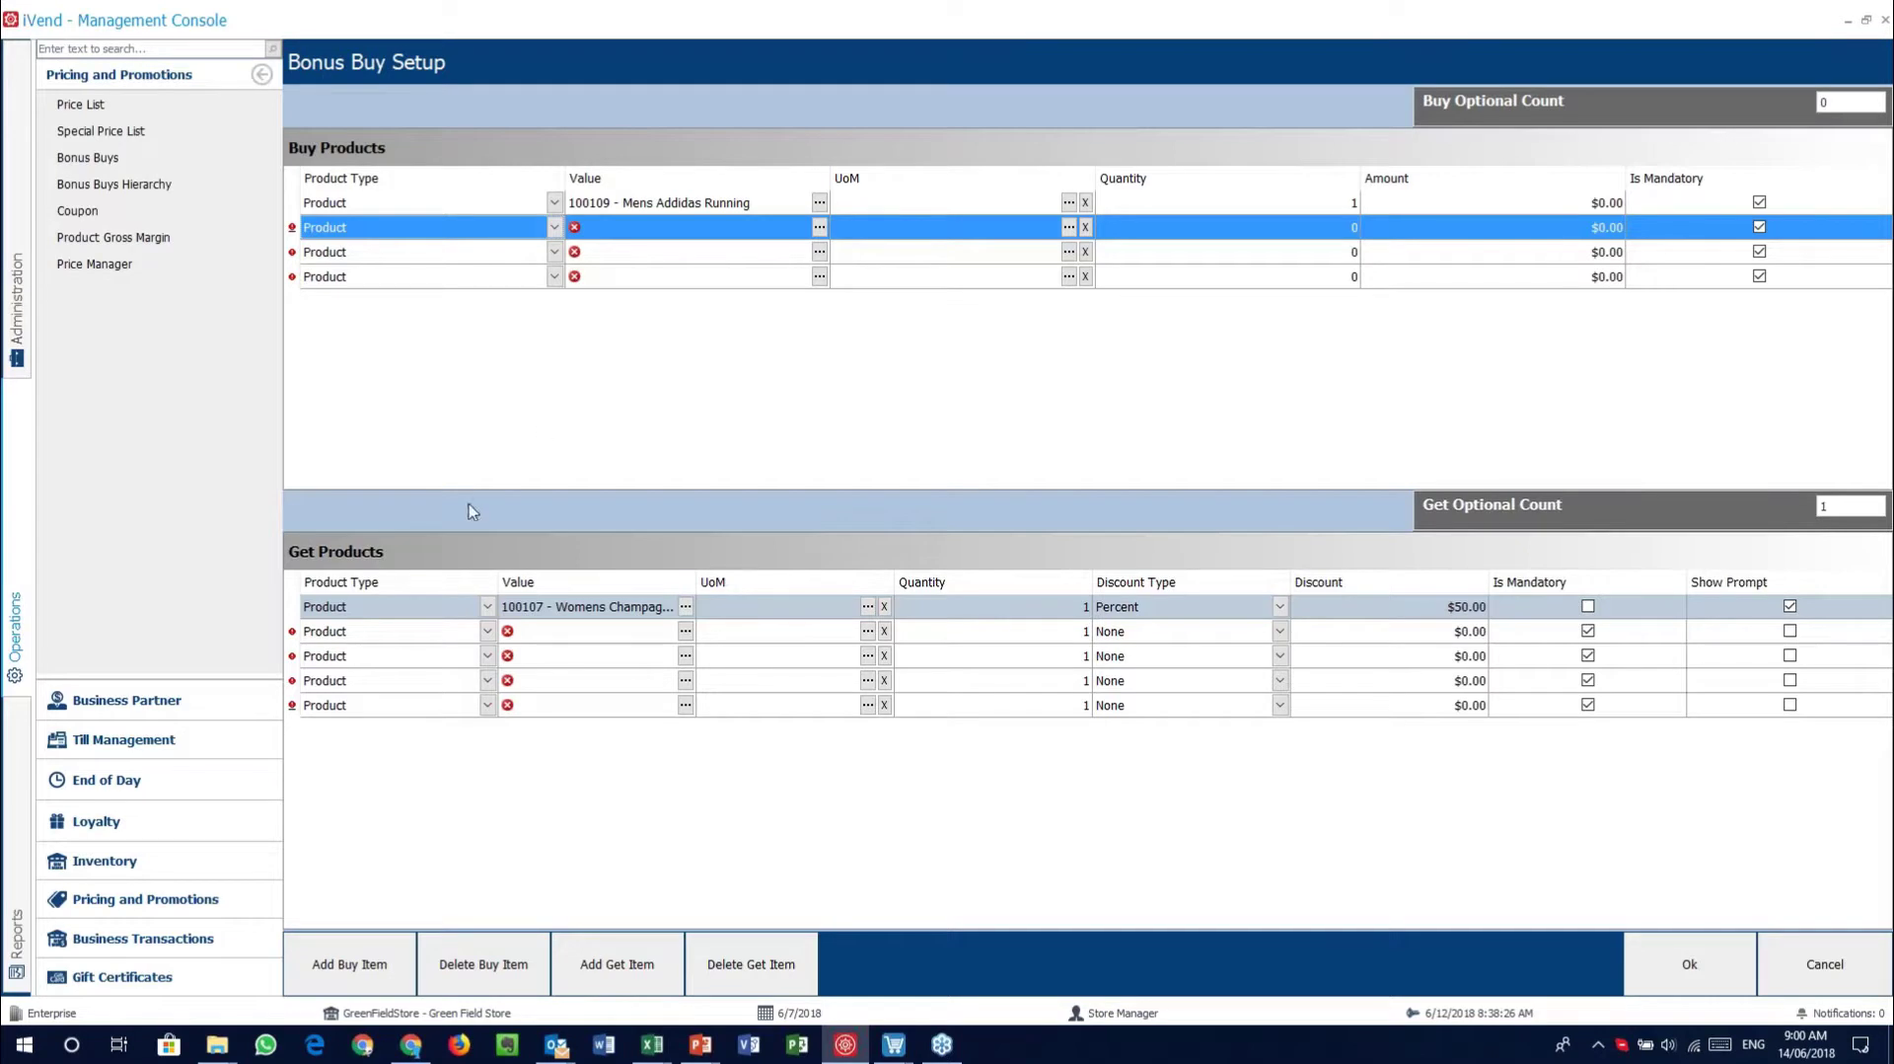
click(294, 634)
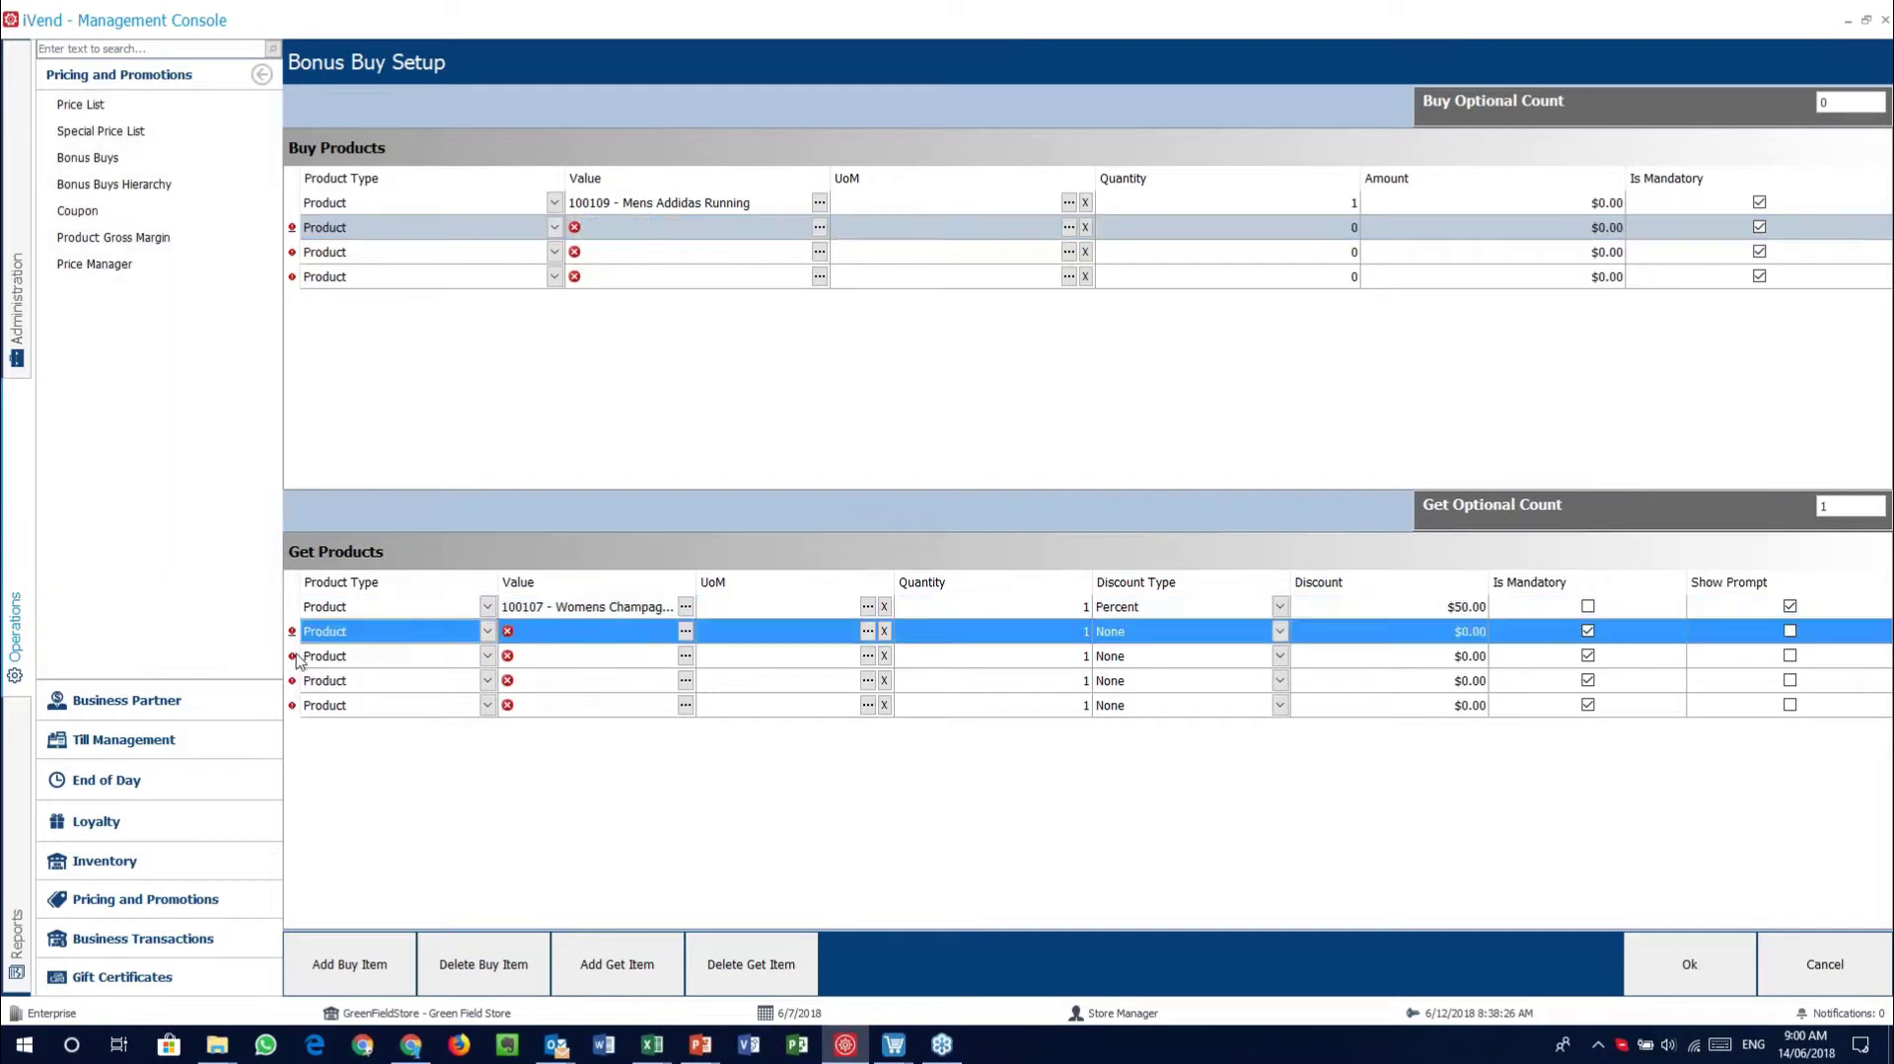
click(296, 656)
click(296, 681)
click(296, 705)
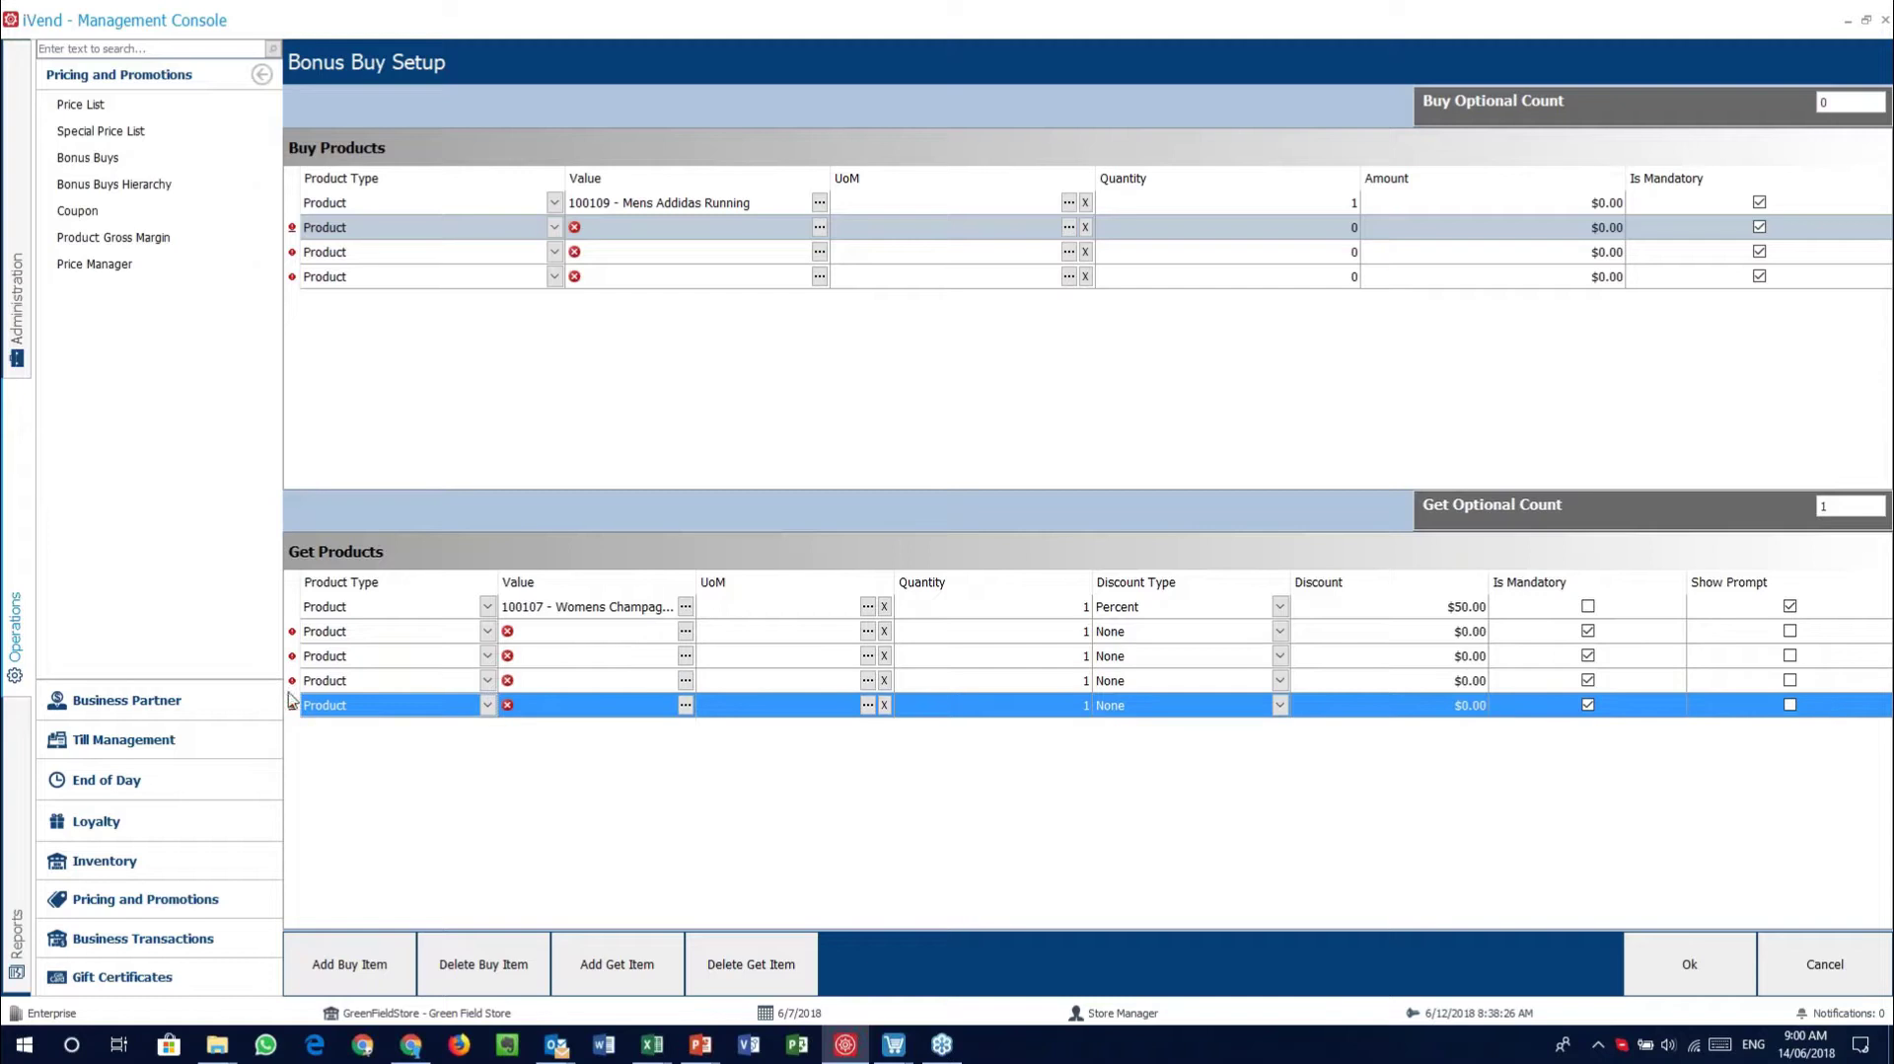
mouse_move(290, 628)
click(1847, 980)
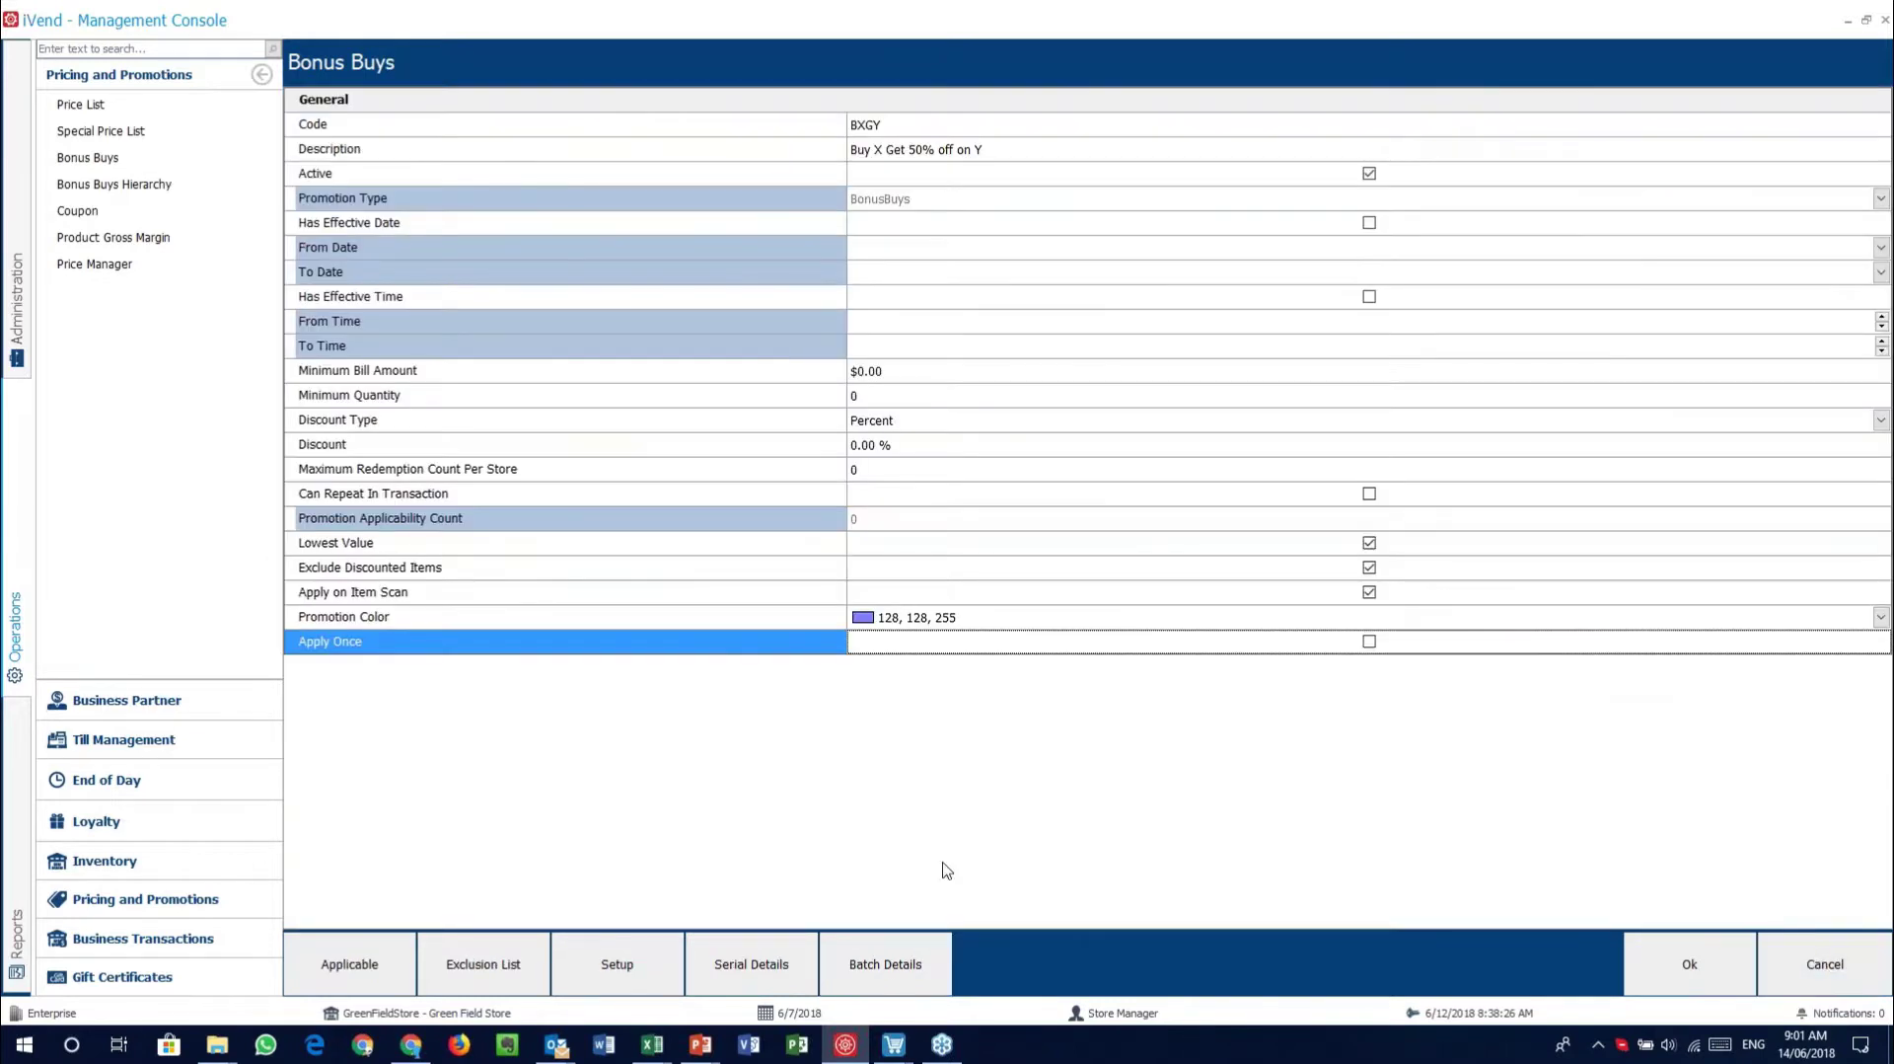
Add a blank get item in the Bonus Buy Setup to review its product type options, and cancel out of Bonus Buys entirely
click(632, 952)
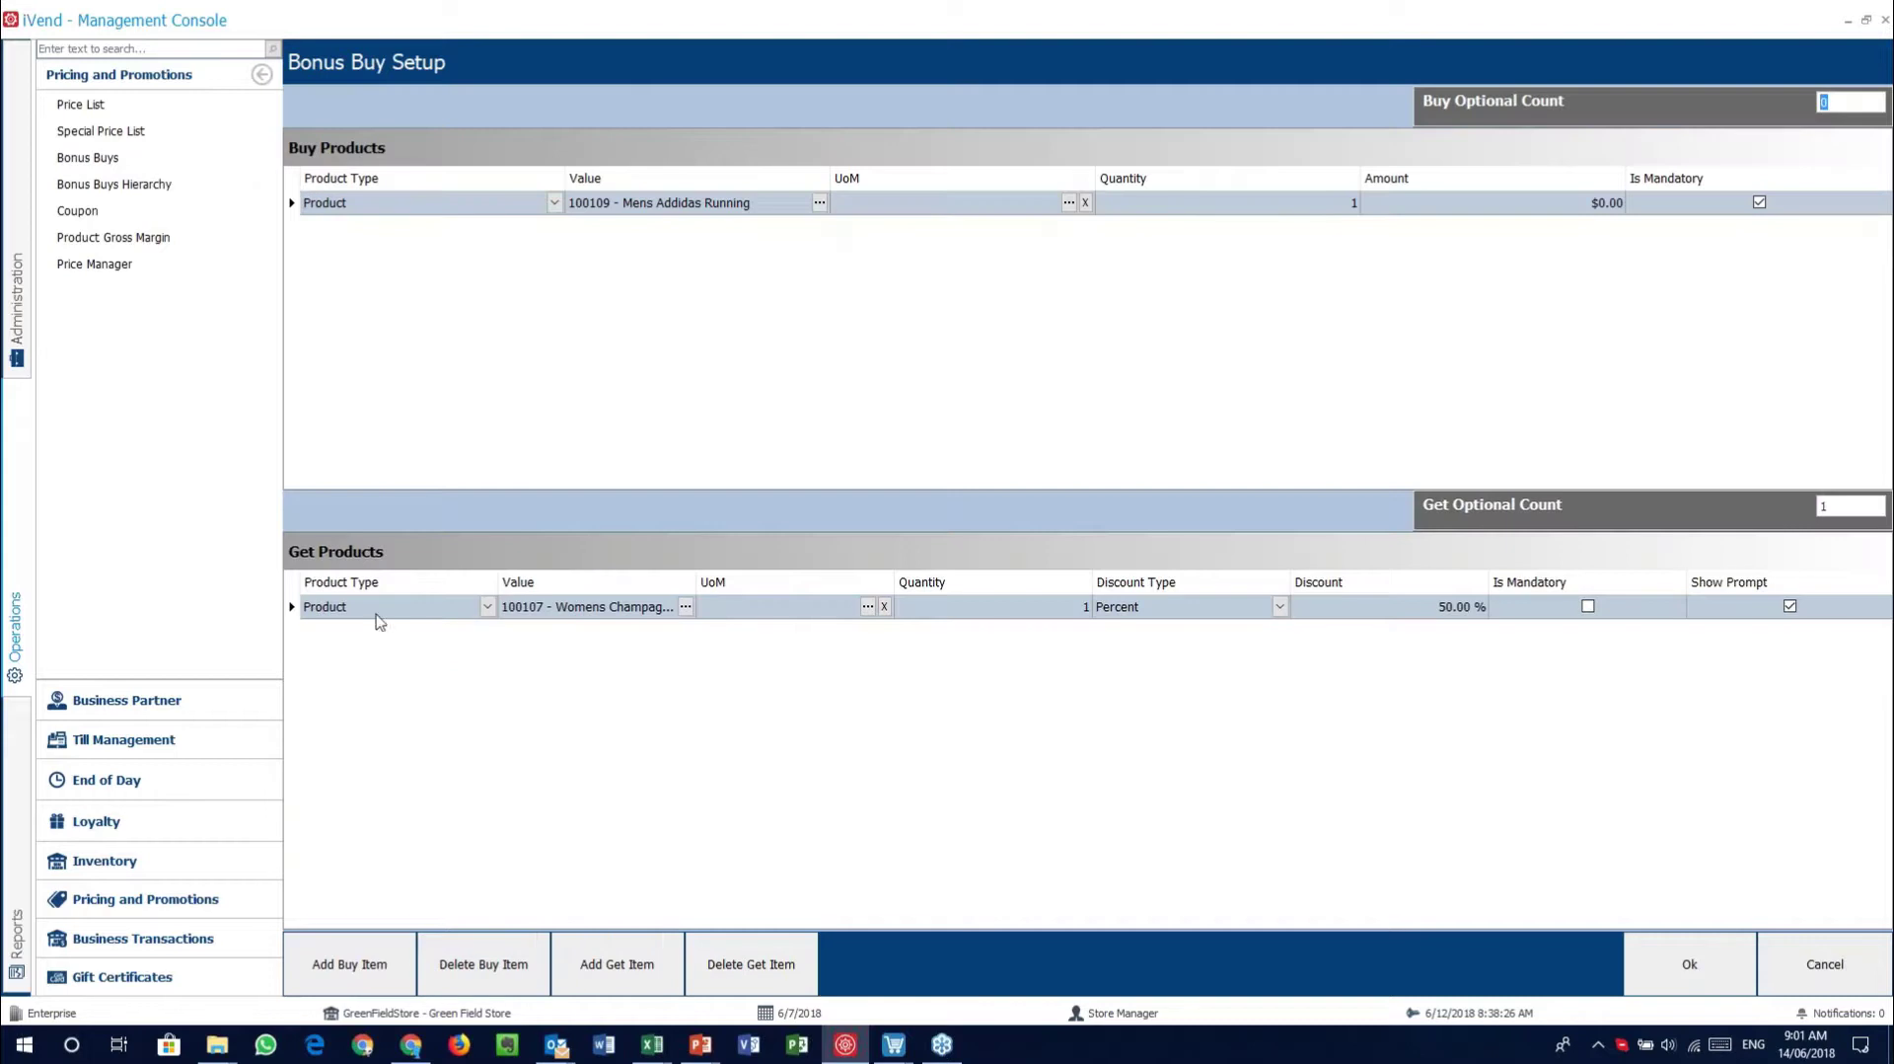
click(613, 959)
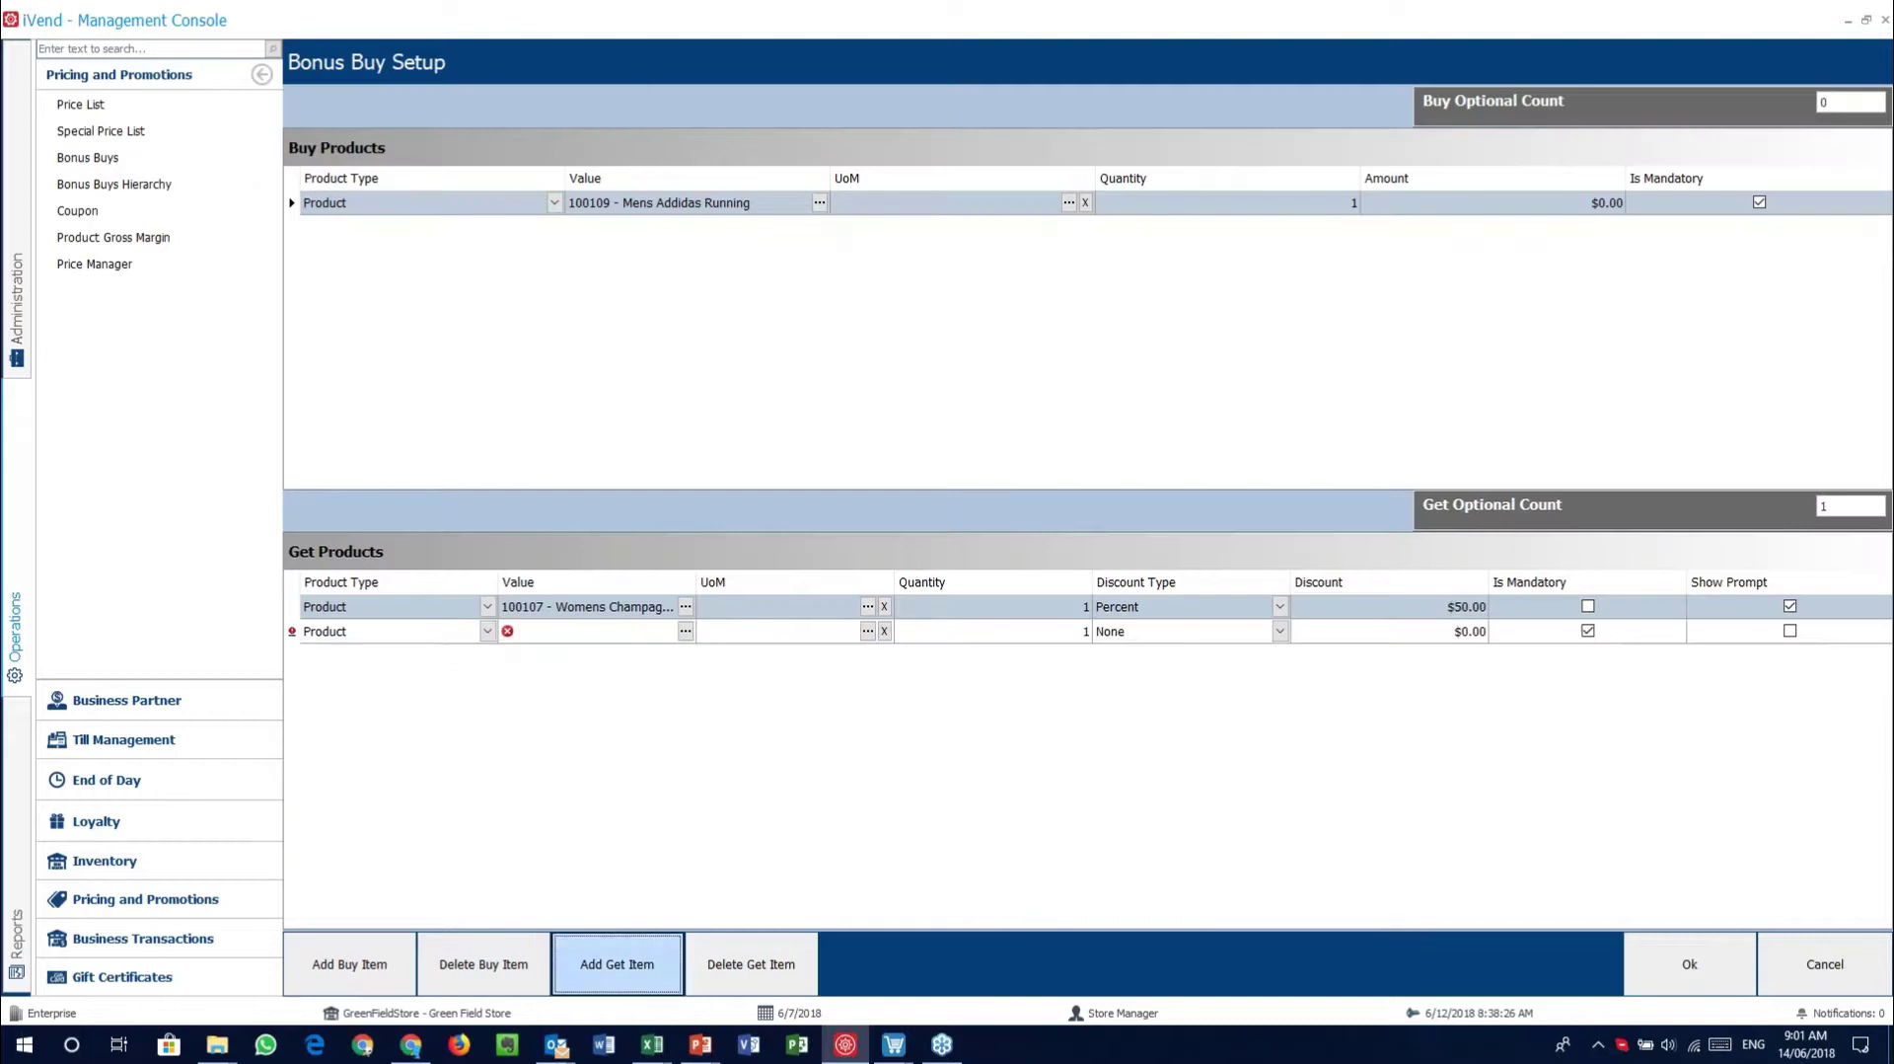
click(487, 632)
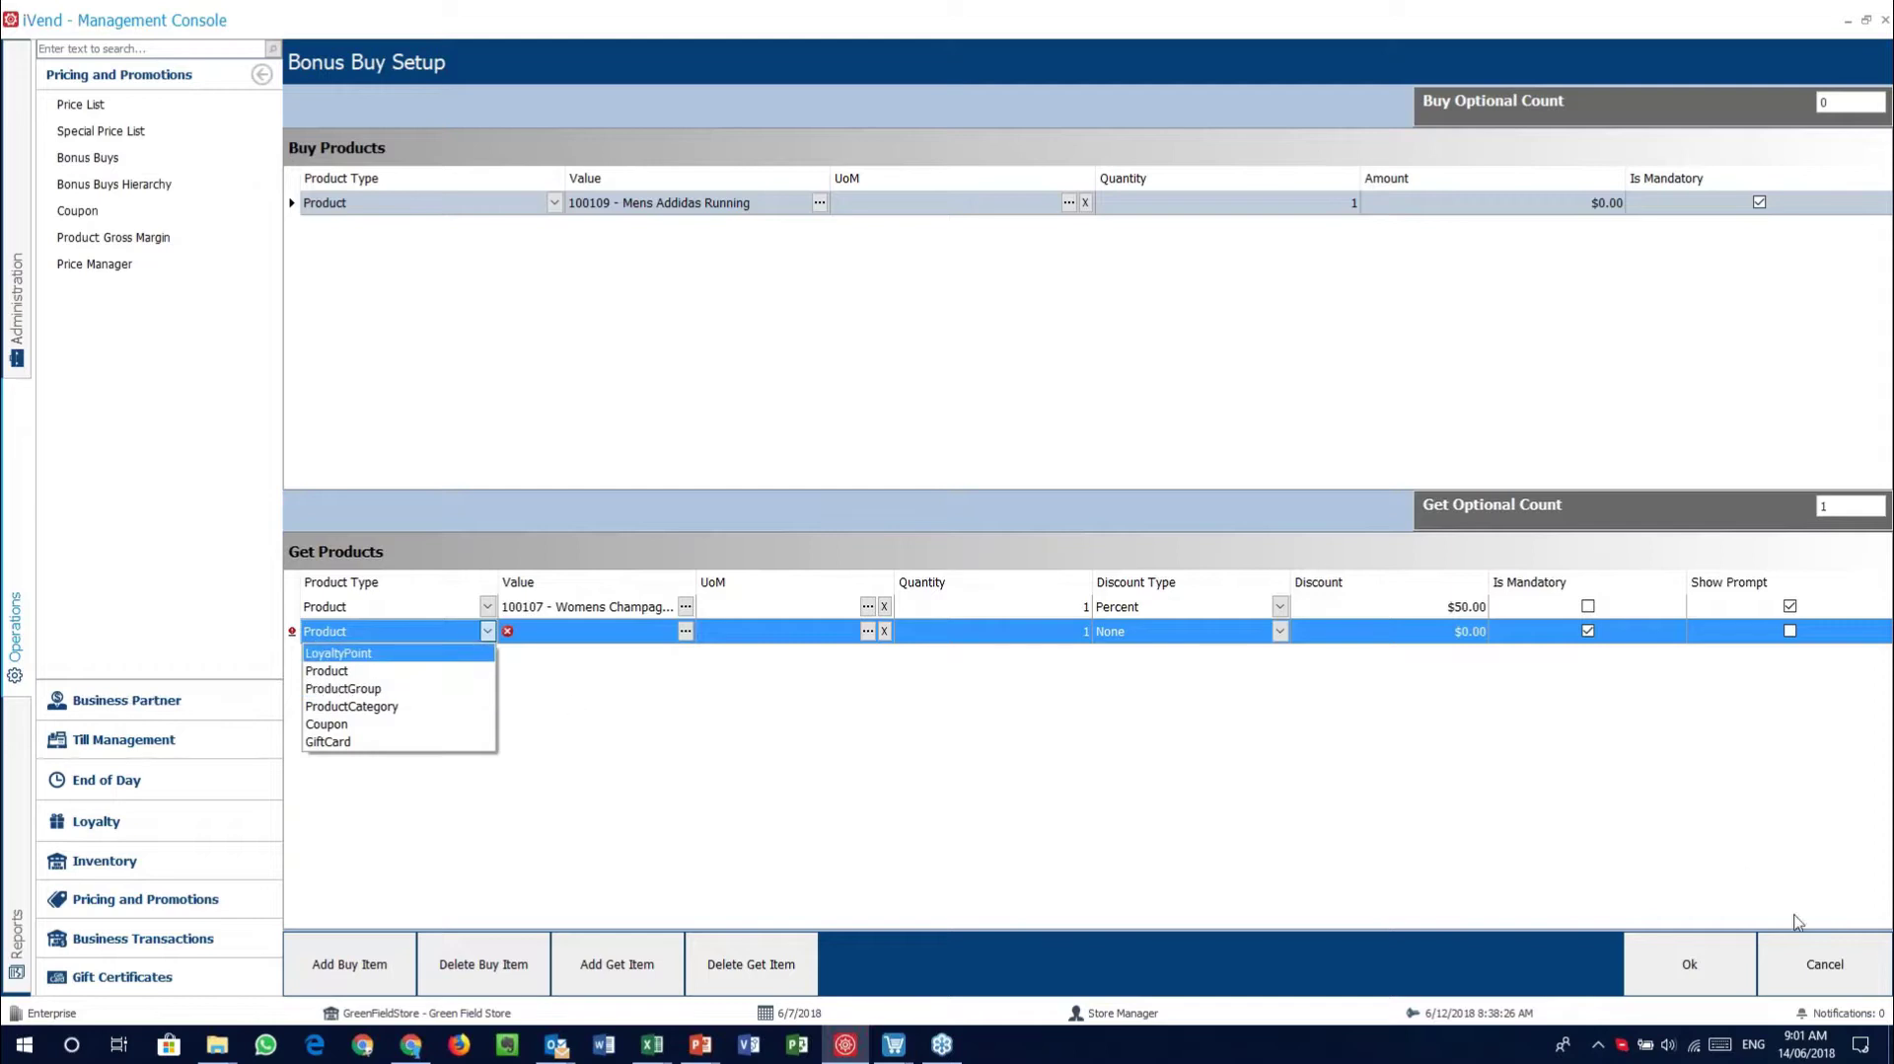
click(1824, 962)
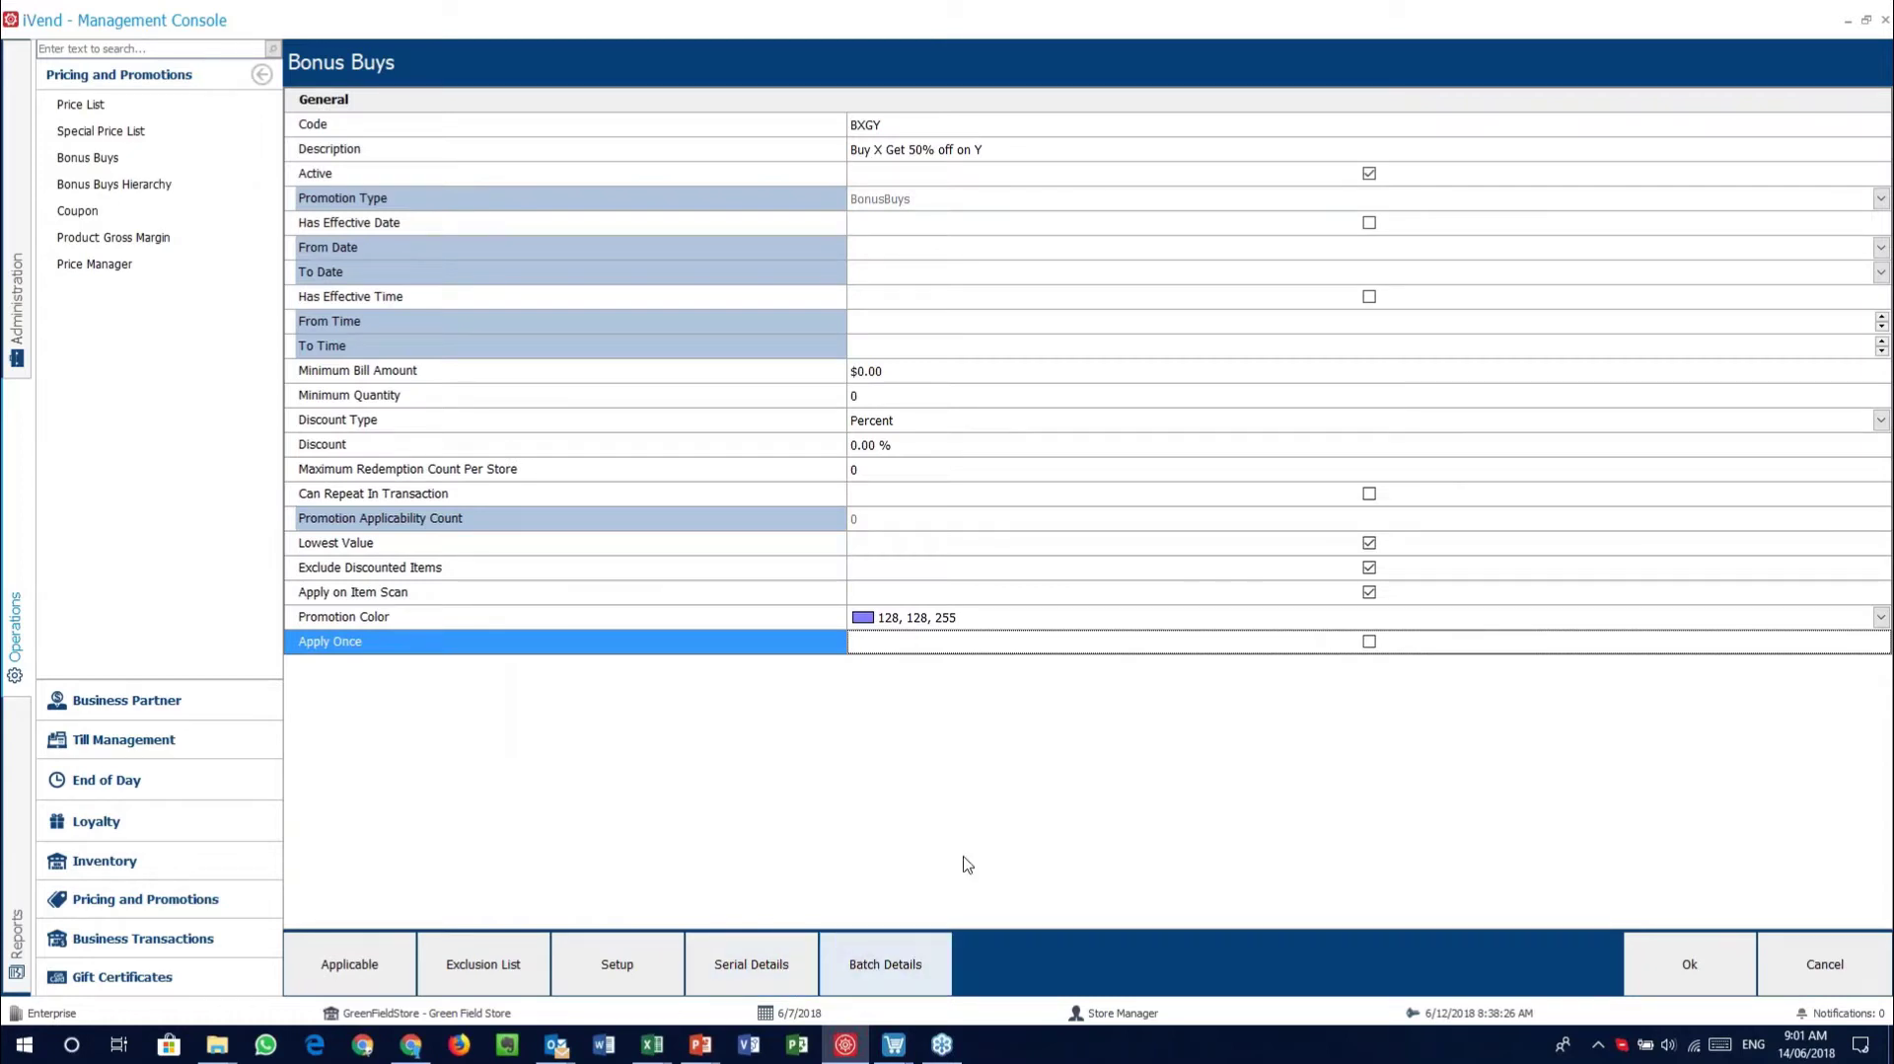
click(1822, 980)
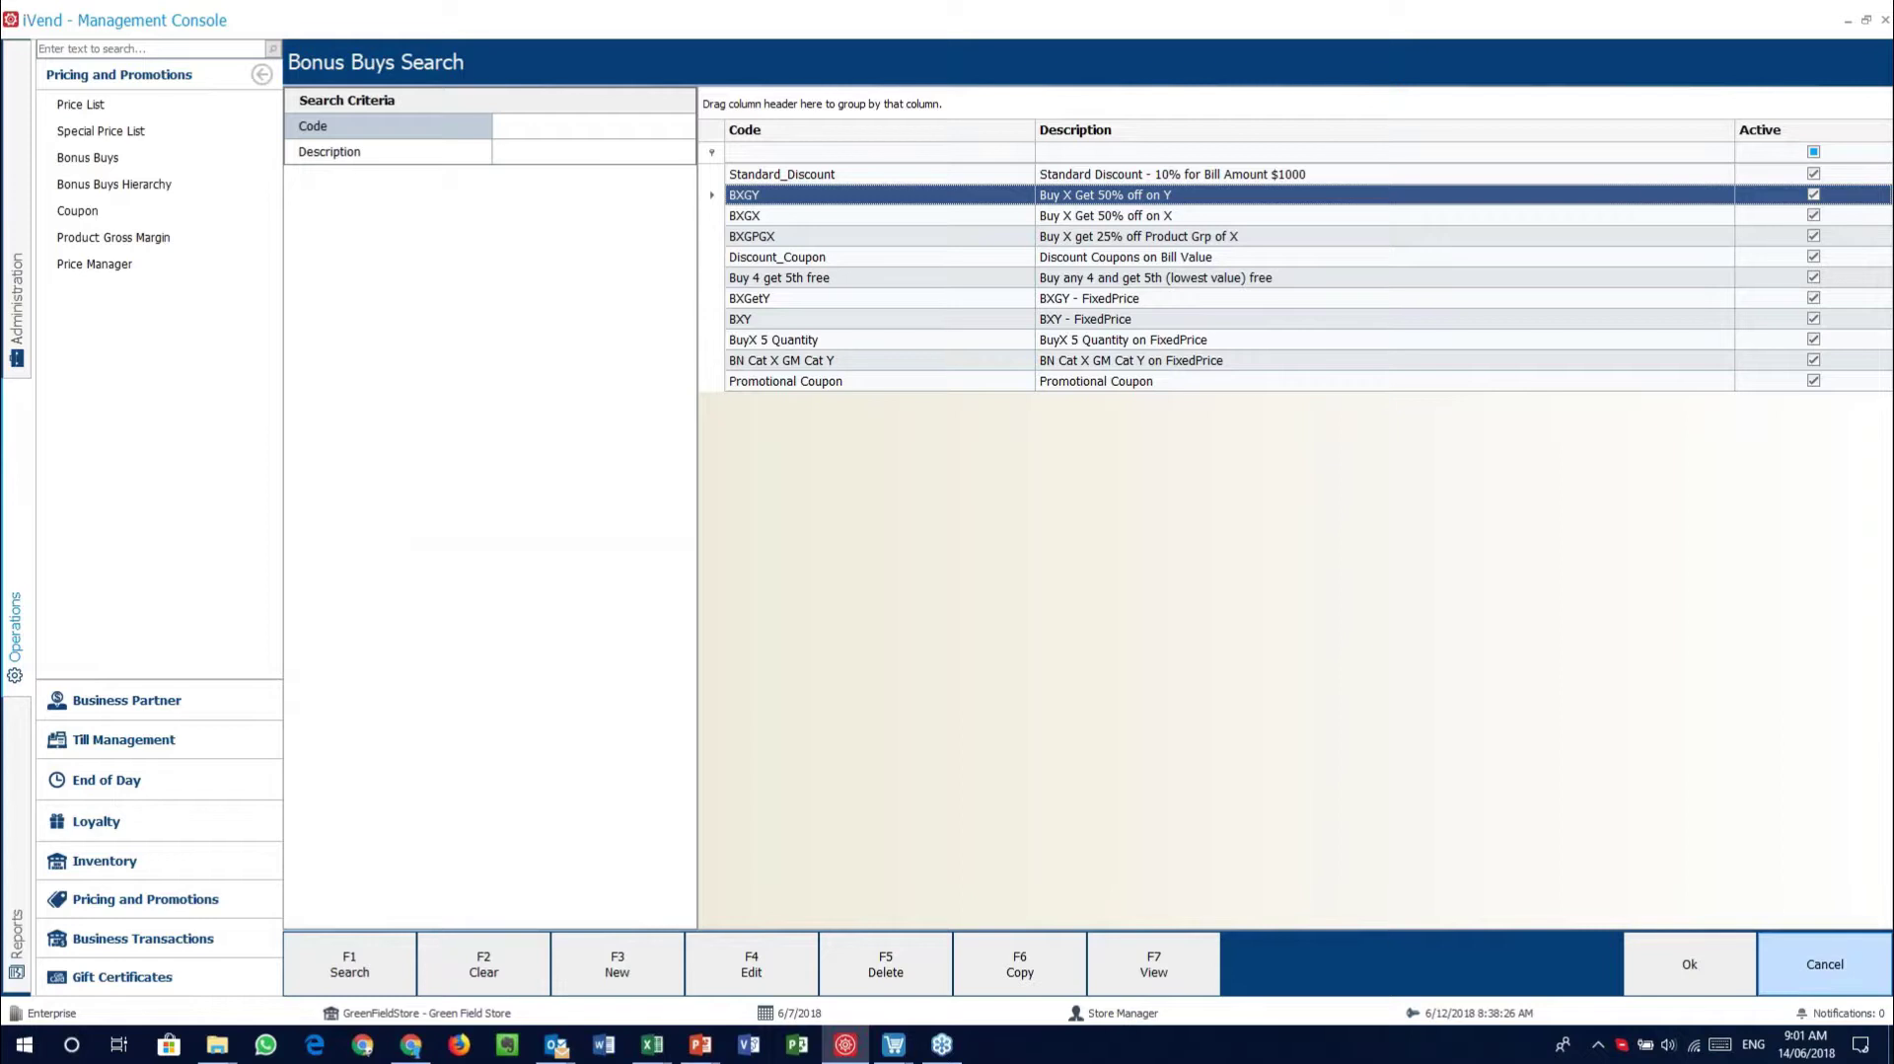
click(1823, 980)
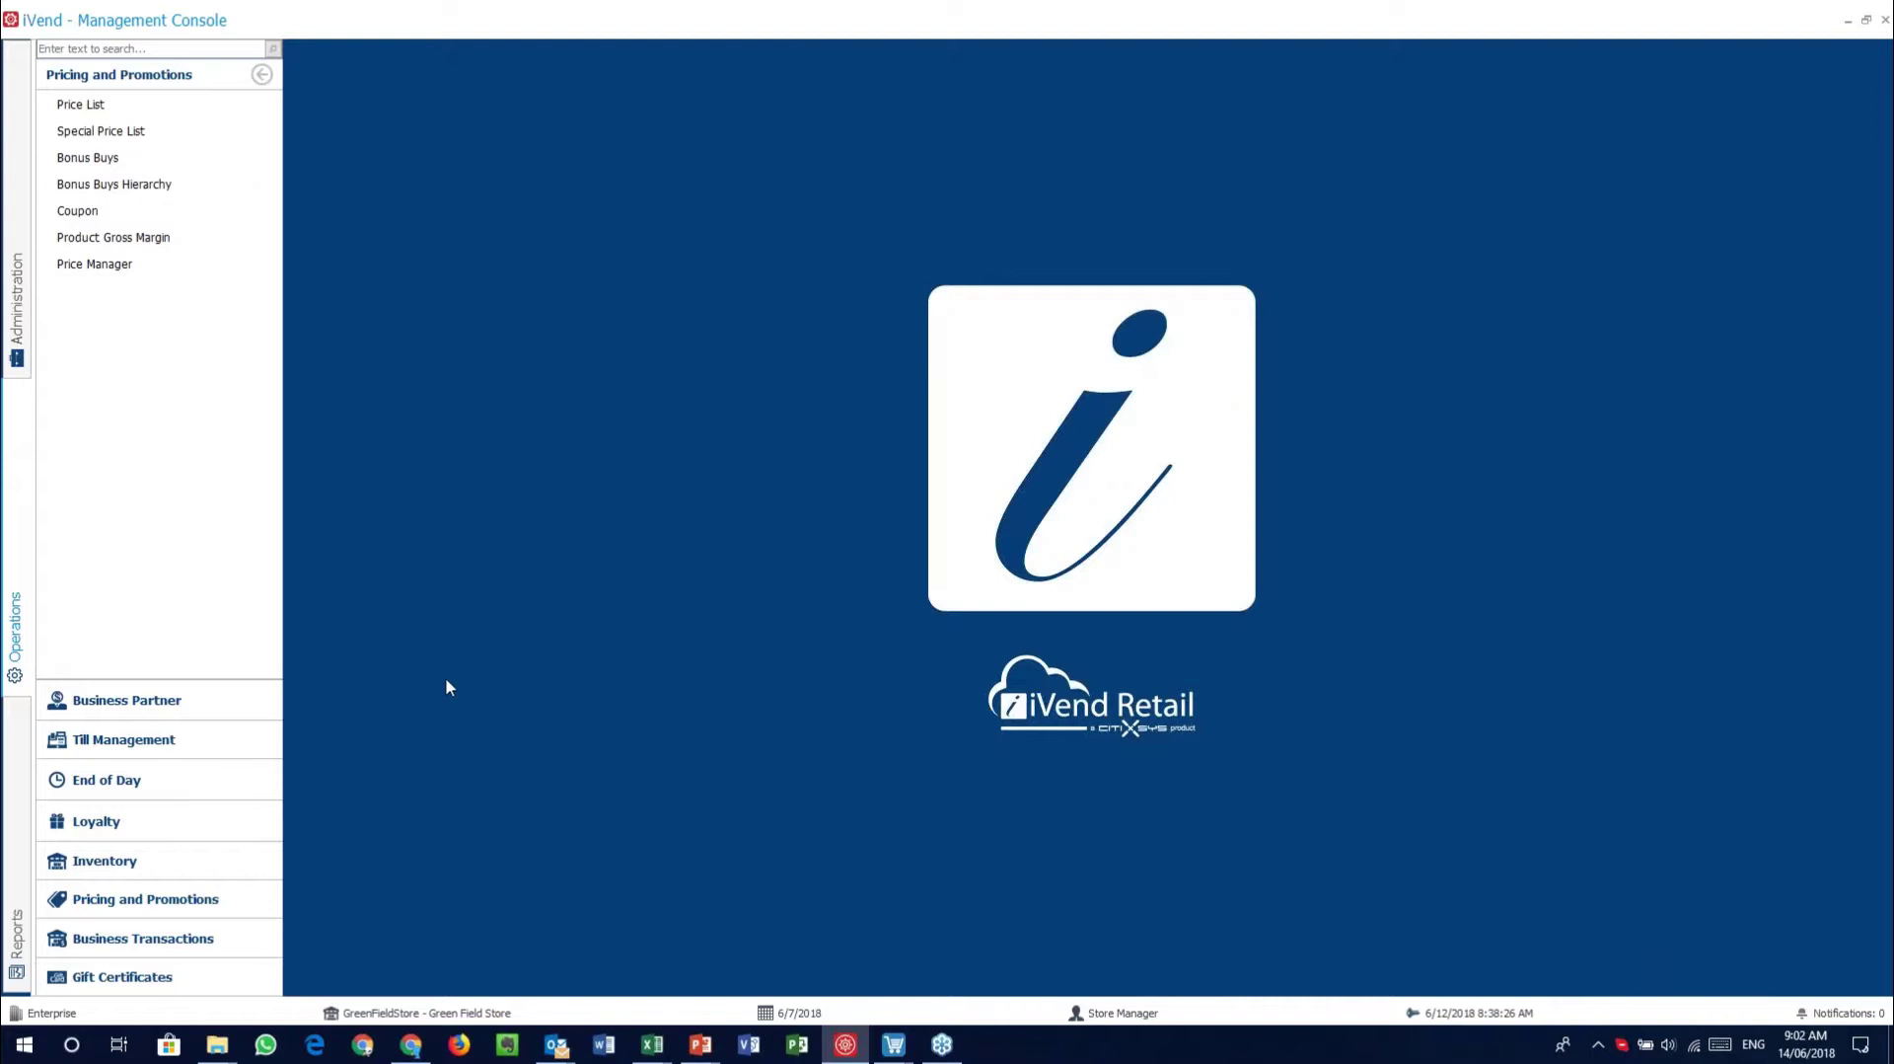
Open Loyalty Setup in the Loyalty module and select the ACME RETAIL loyalty program
click(183, 824)
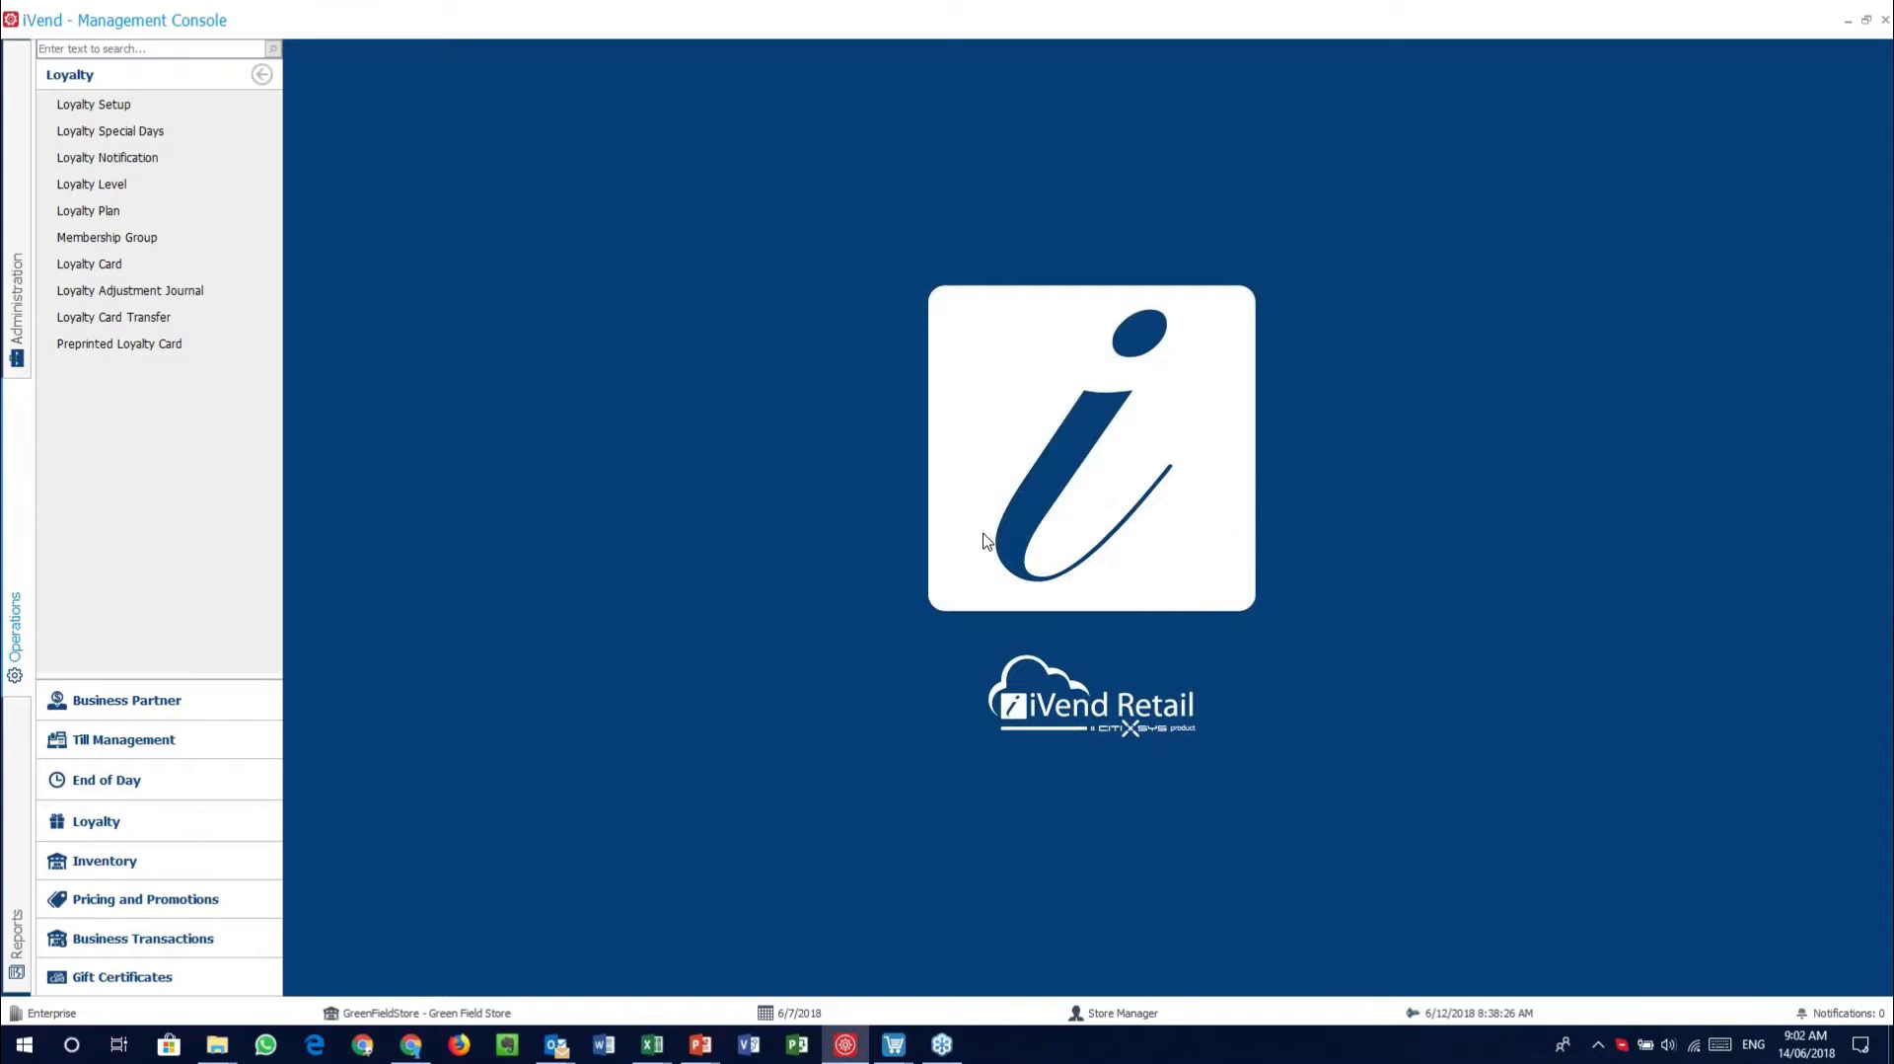
click(166, 111)
click(168, 111)
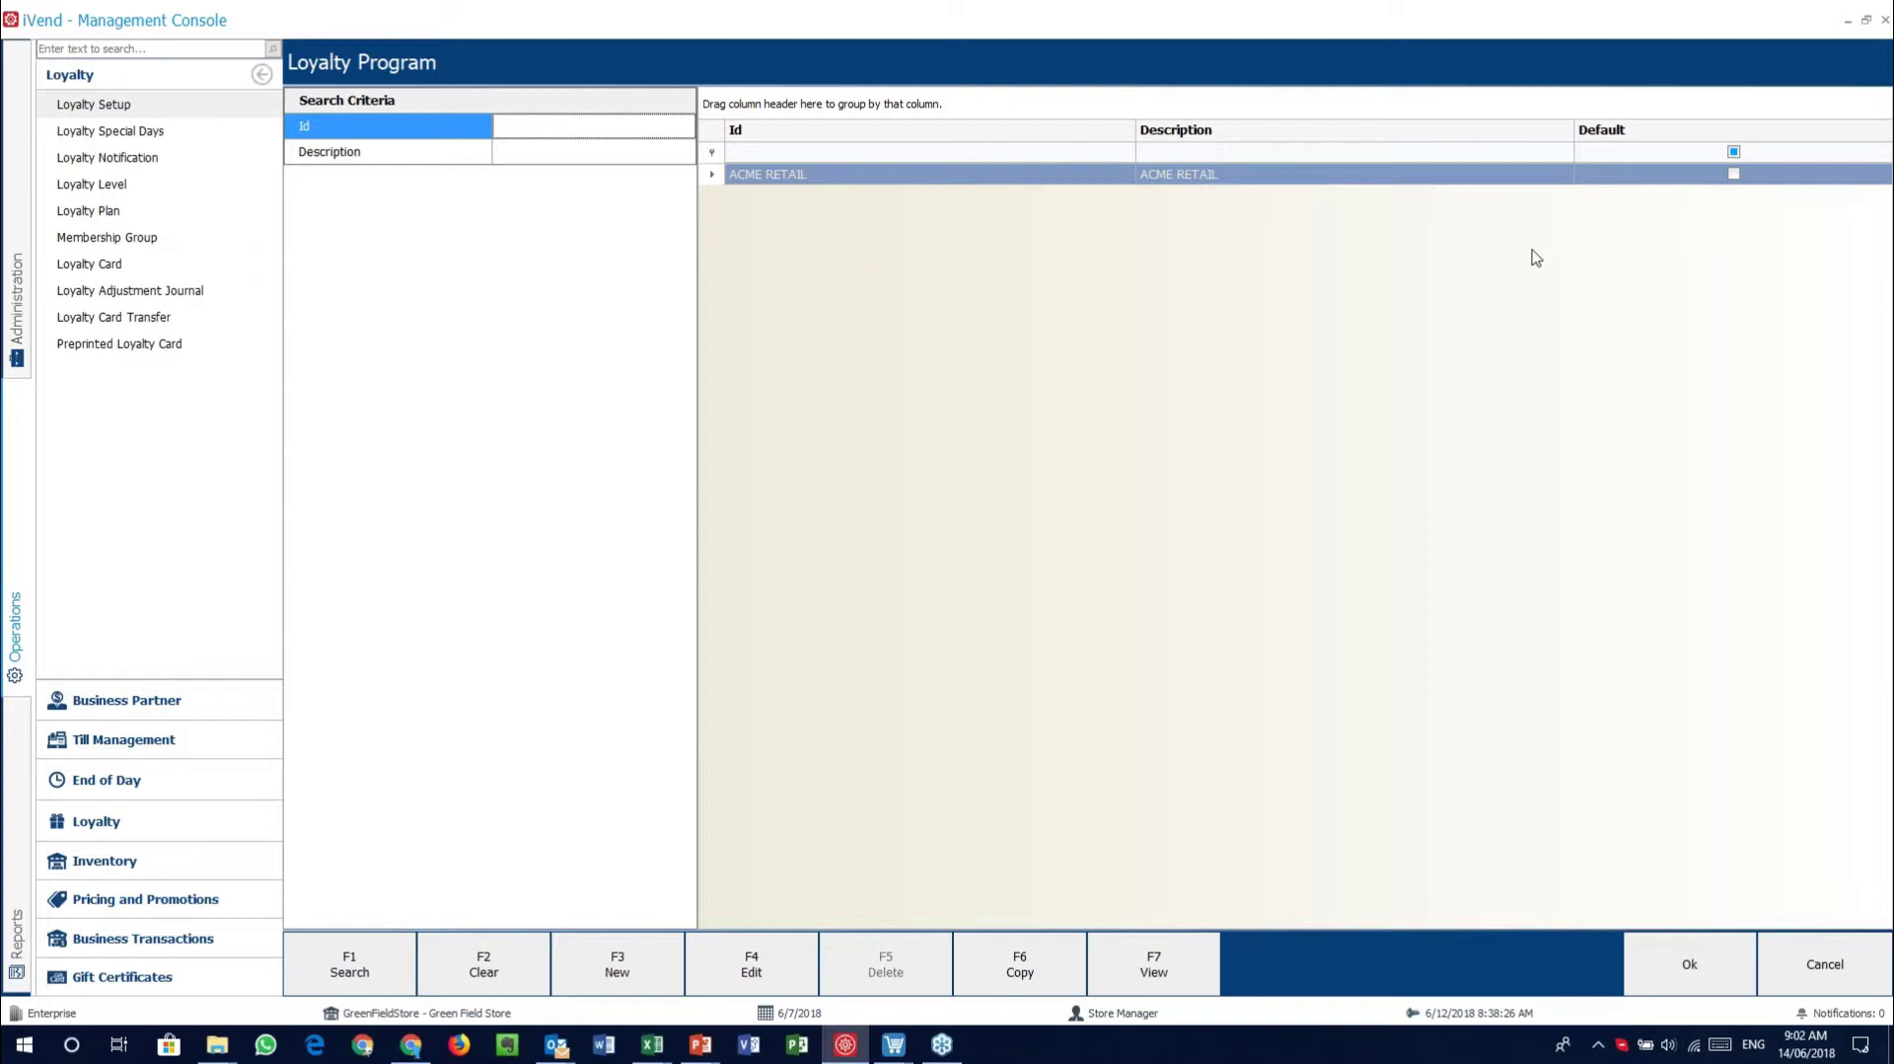
click(856, 183)
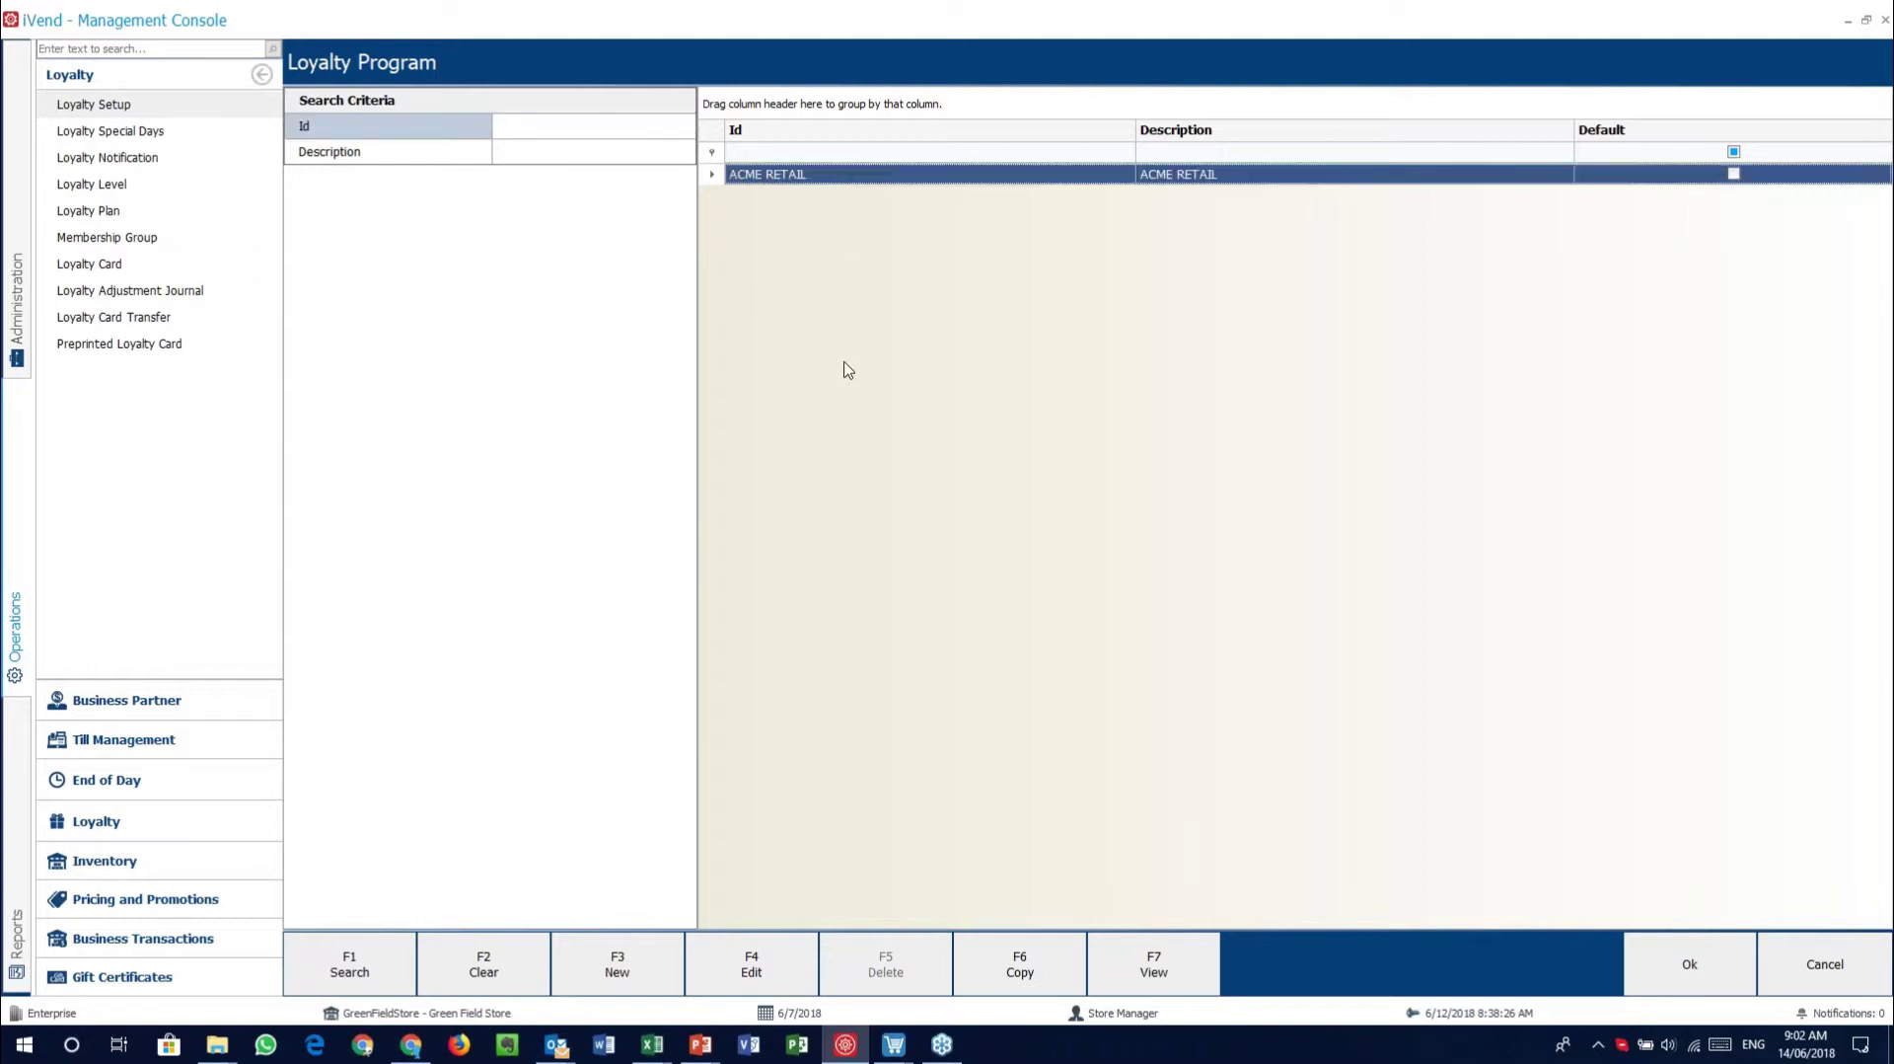
Open the ACME RETAIL loyalty program and examine its Registration Method and Card Management settings
click(1865, 398)
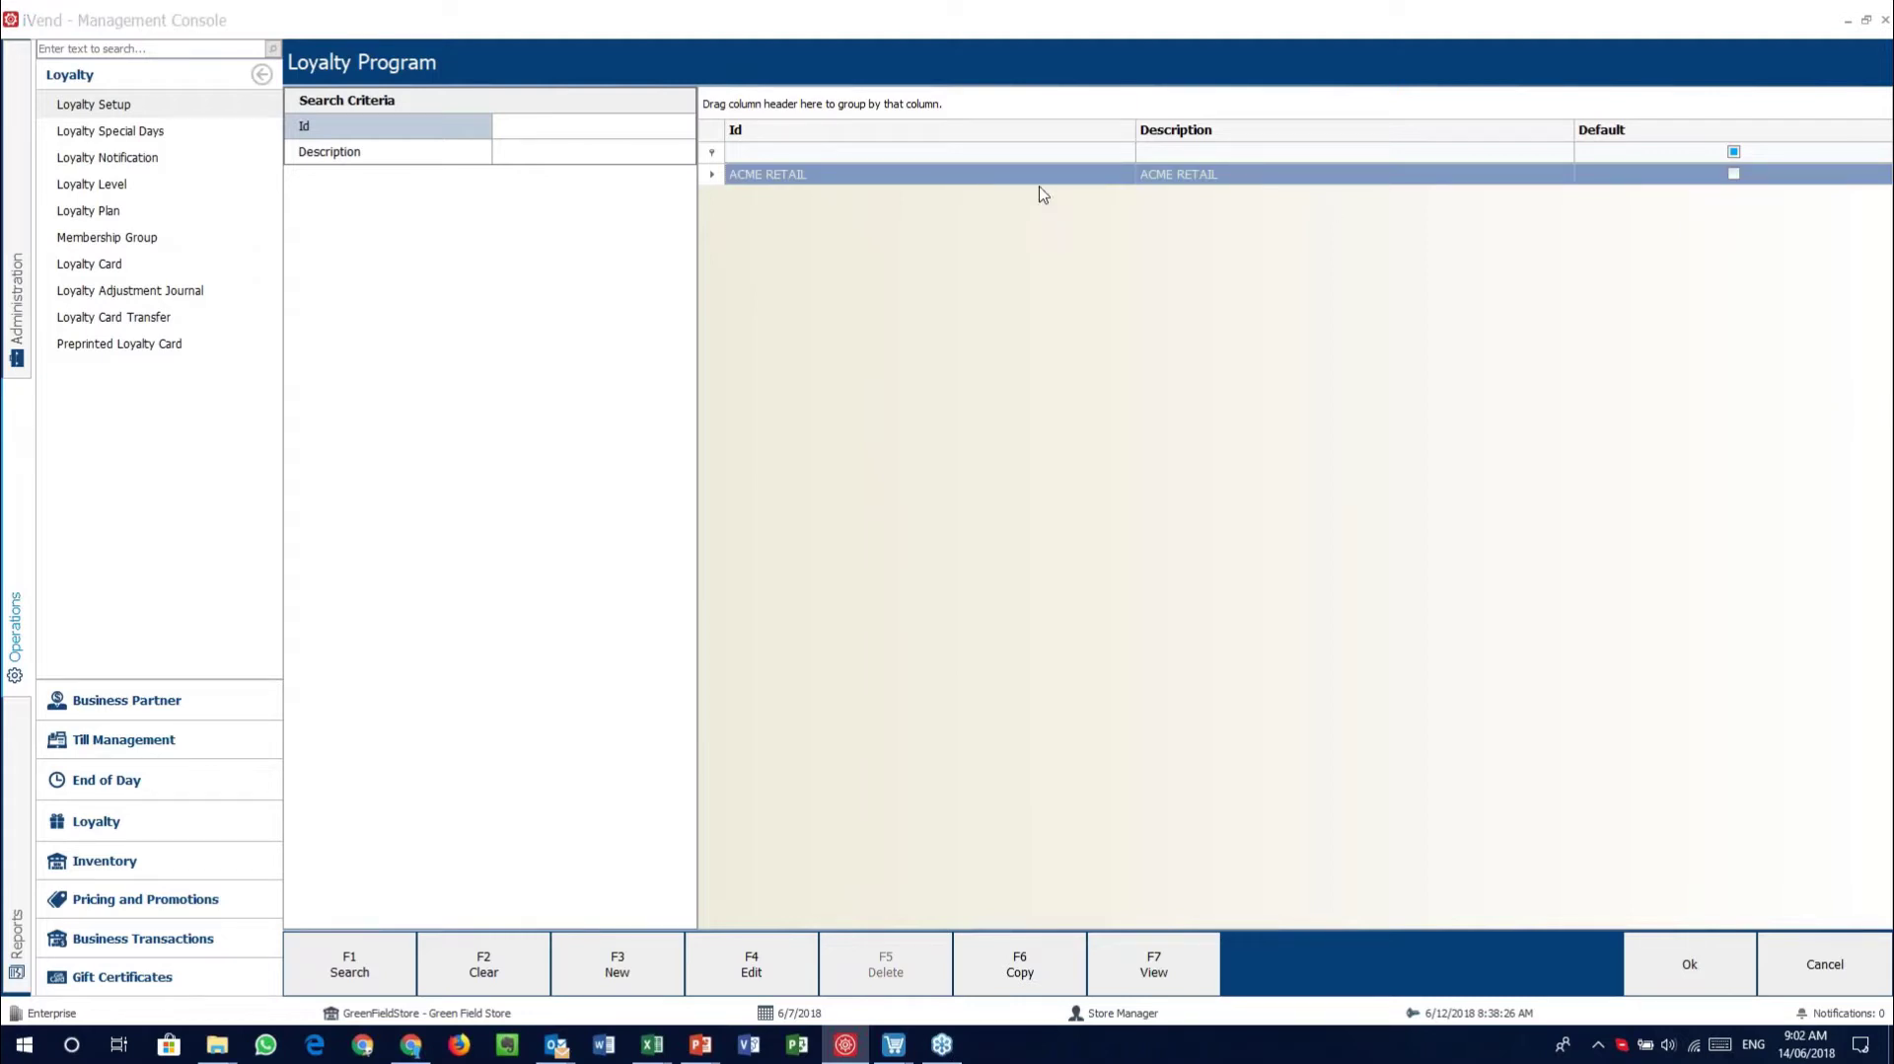
double_click(1011, 172)
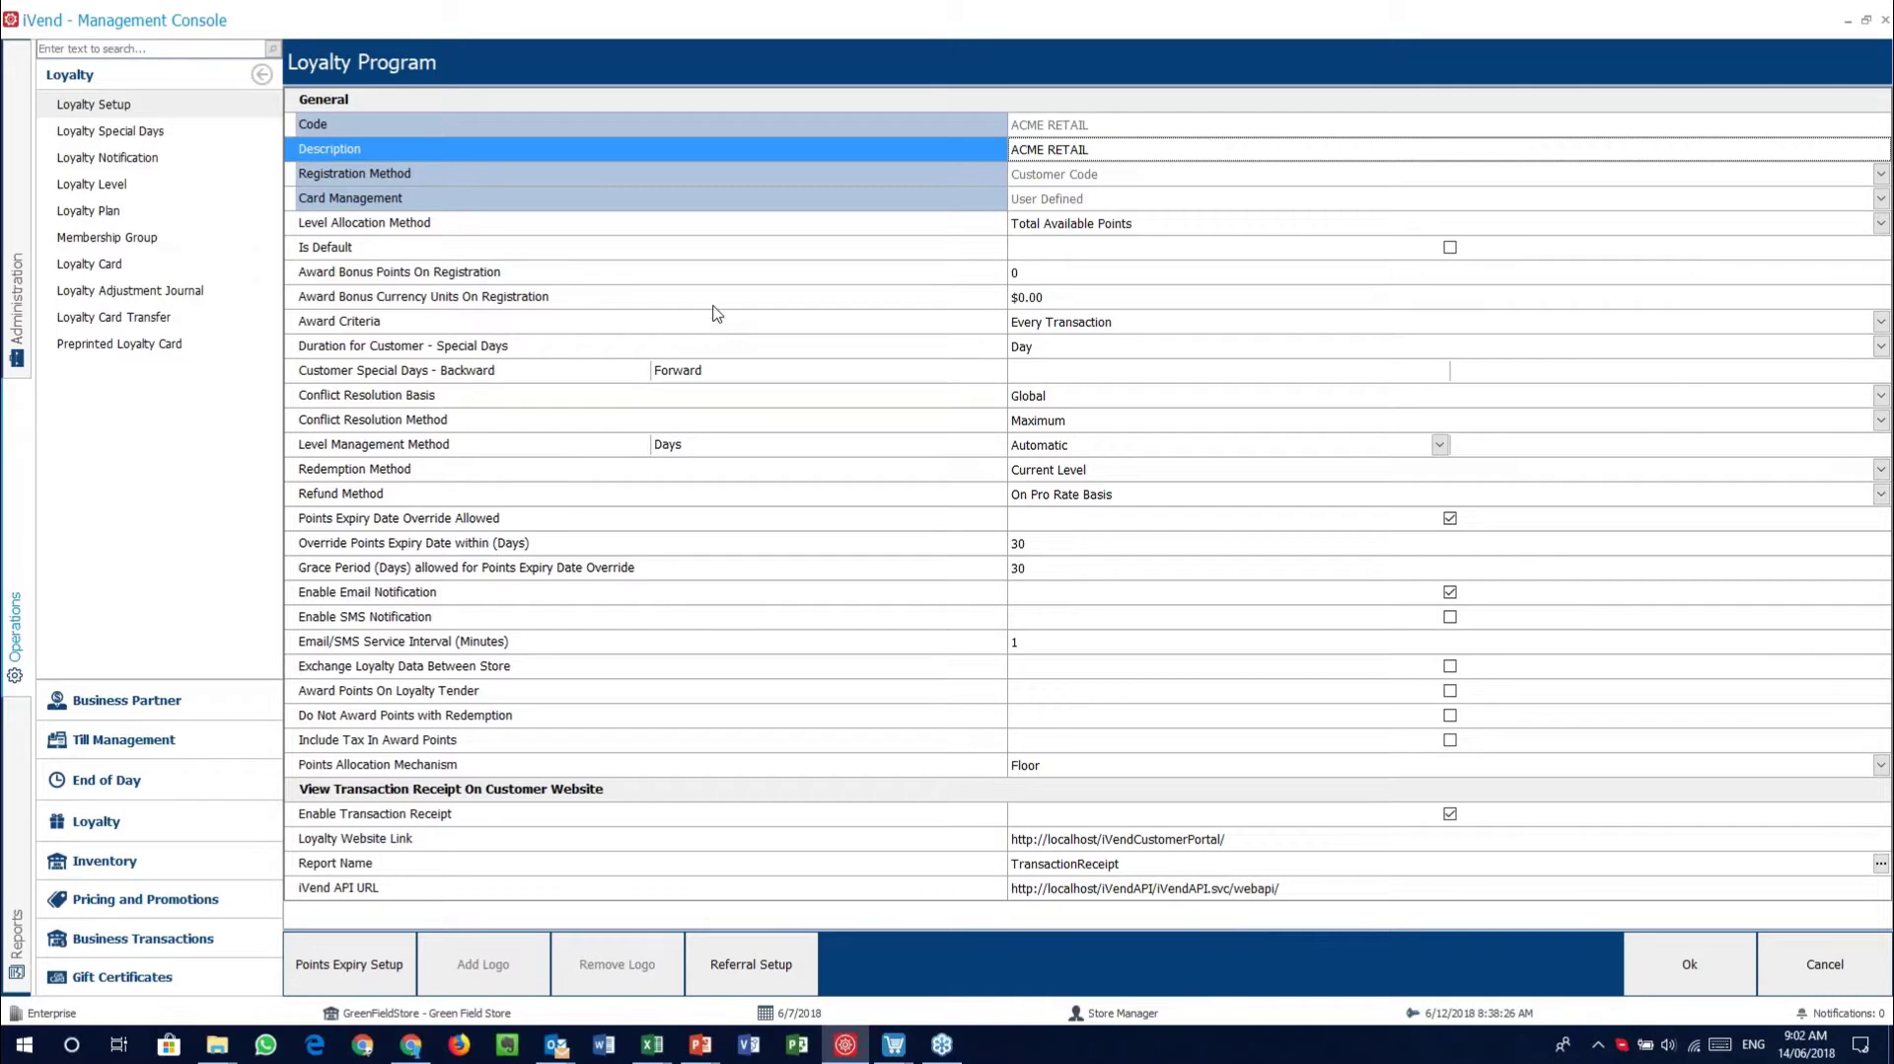
click(688, 173)
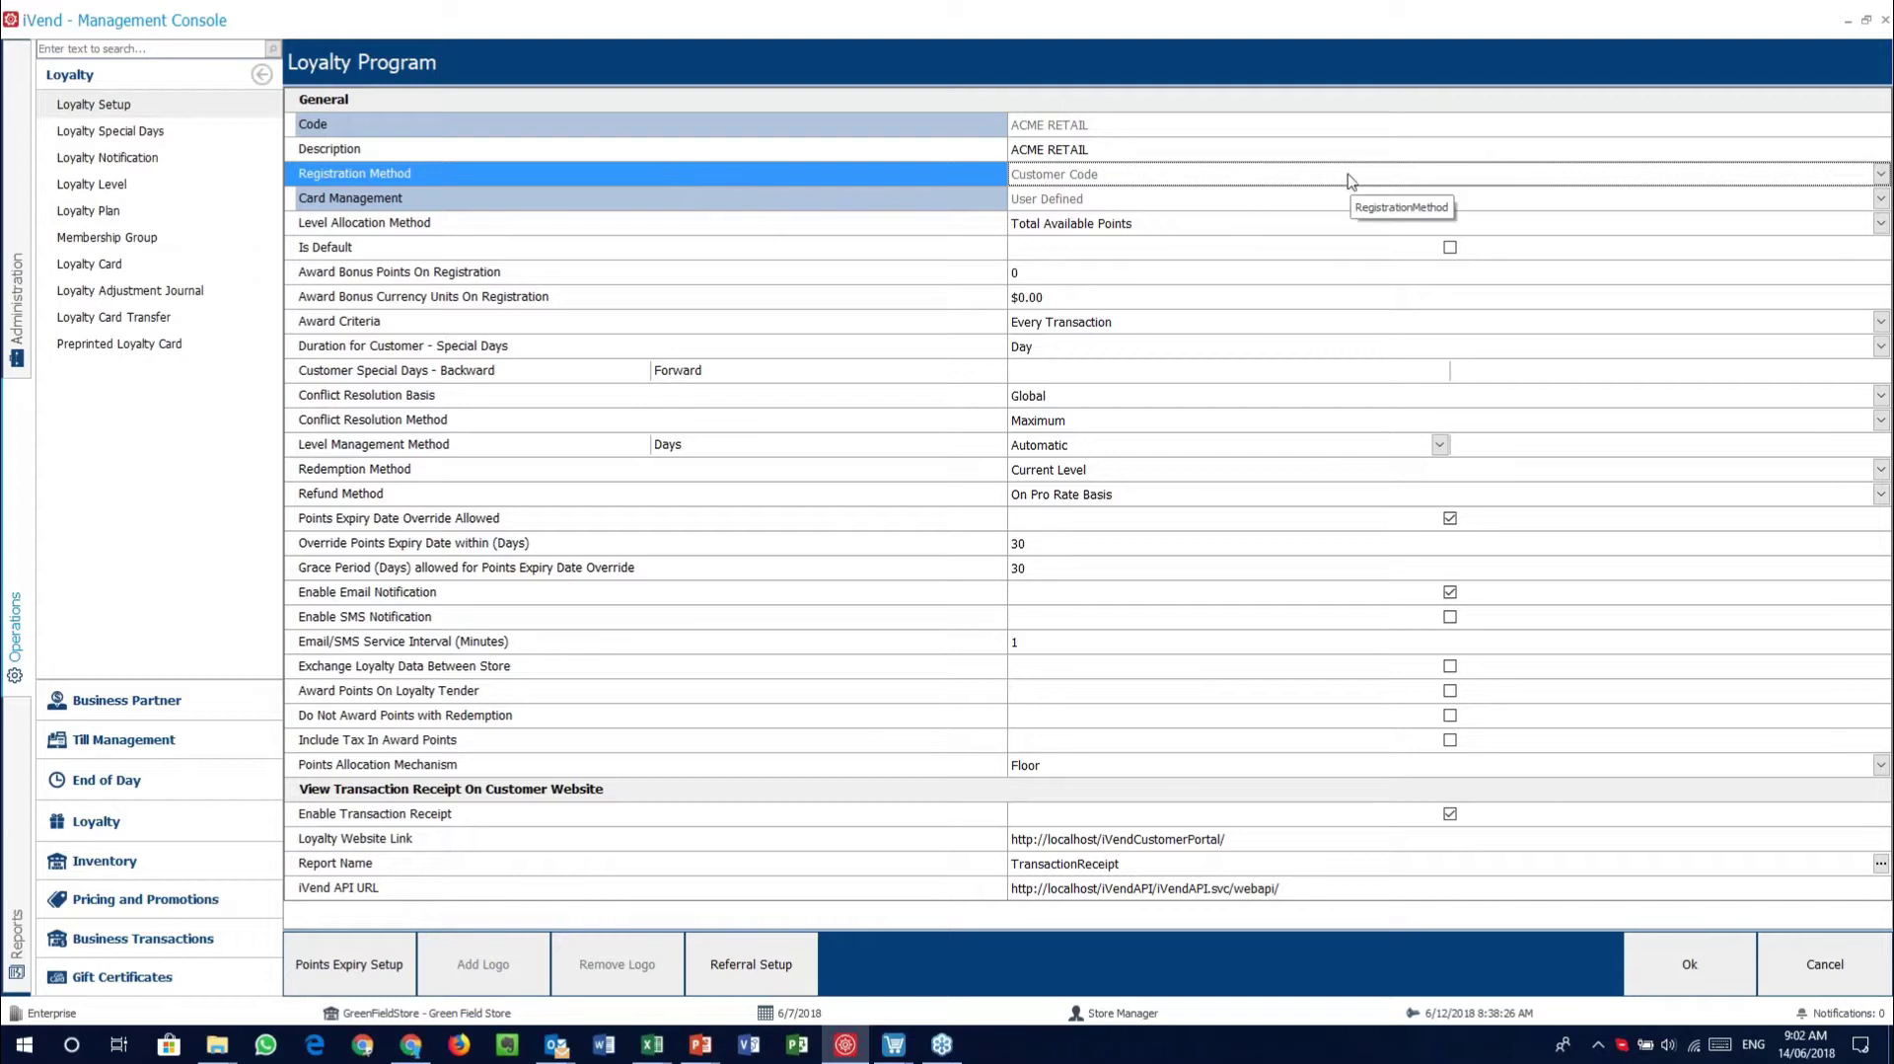
click(677, 197)
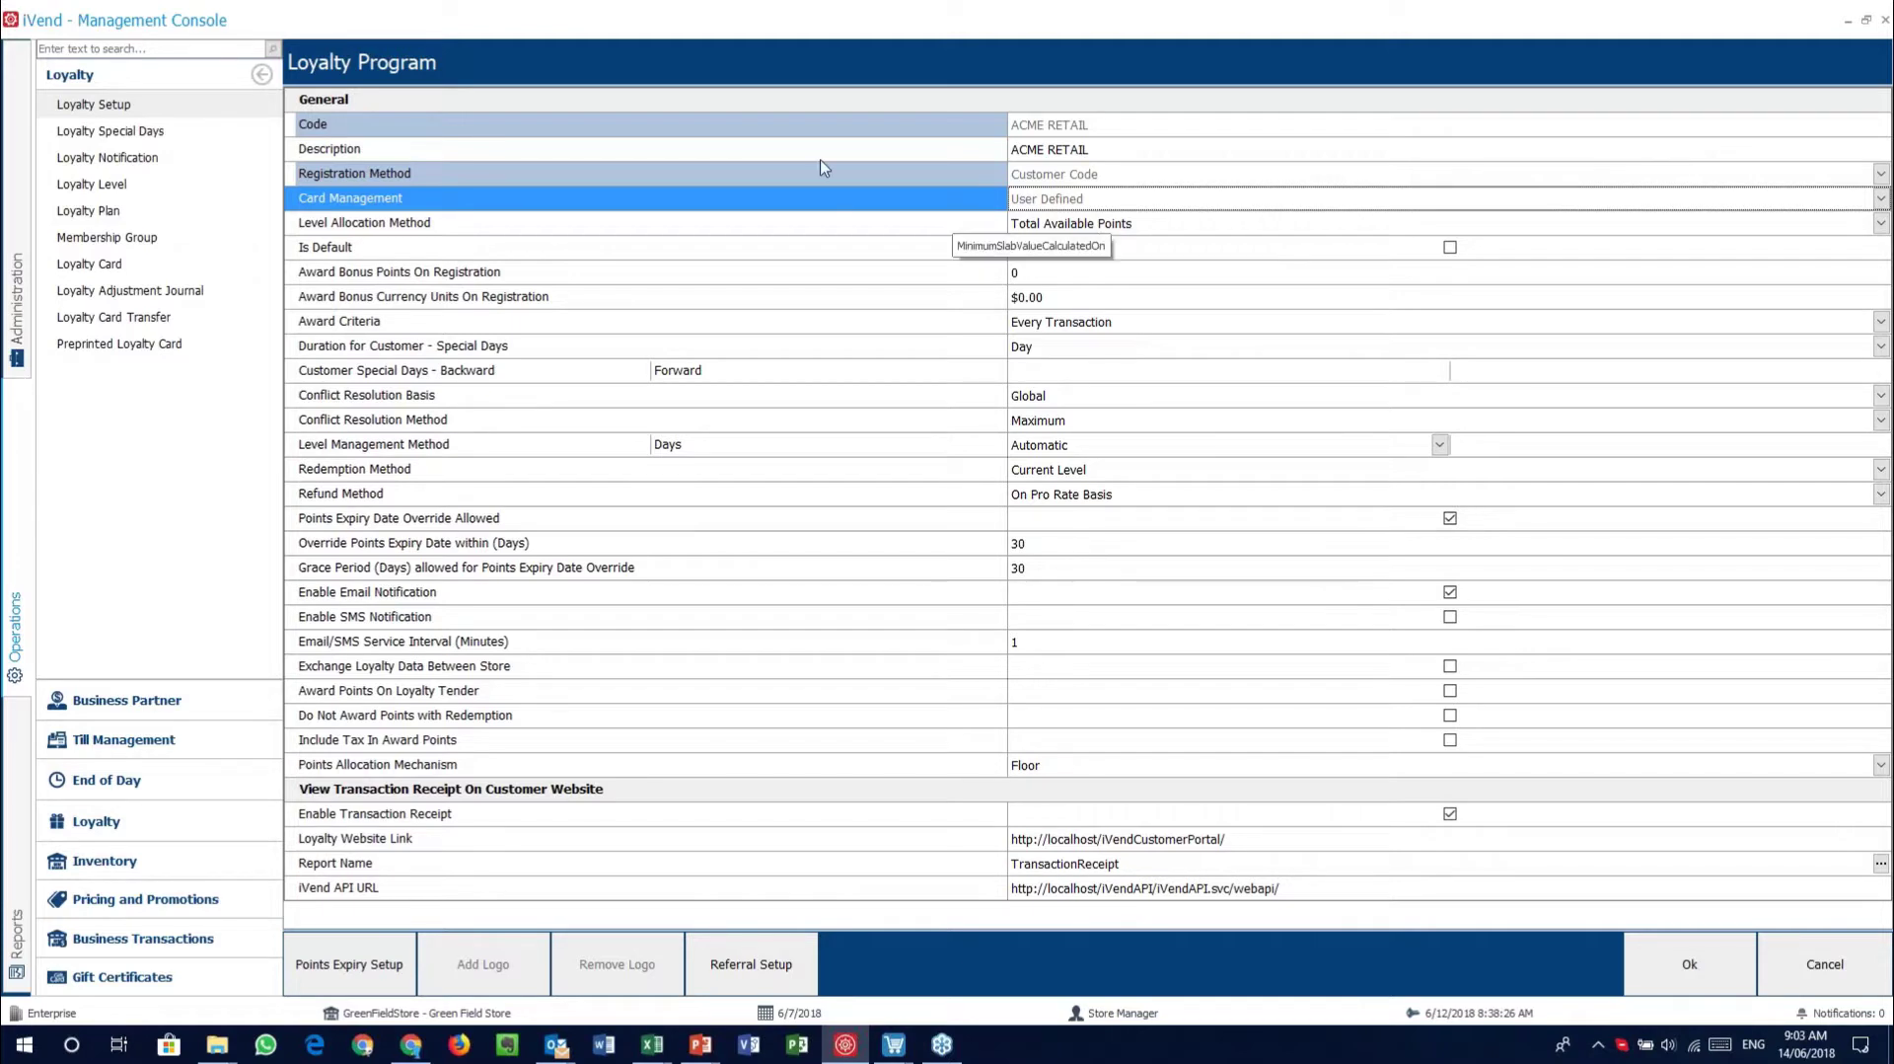
Review the Is Default setting and the available Level Allocation Method options of the loyalty program
click(616, 227)
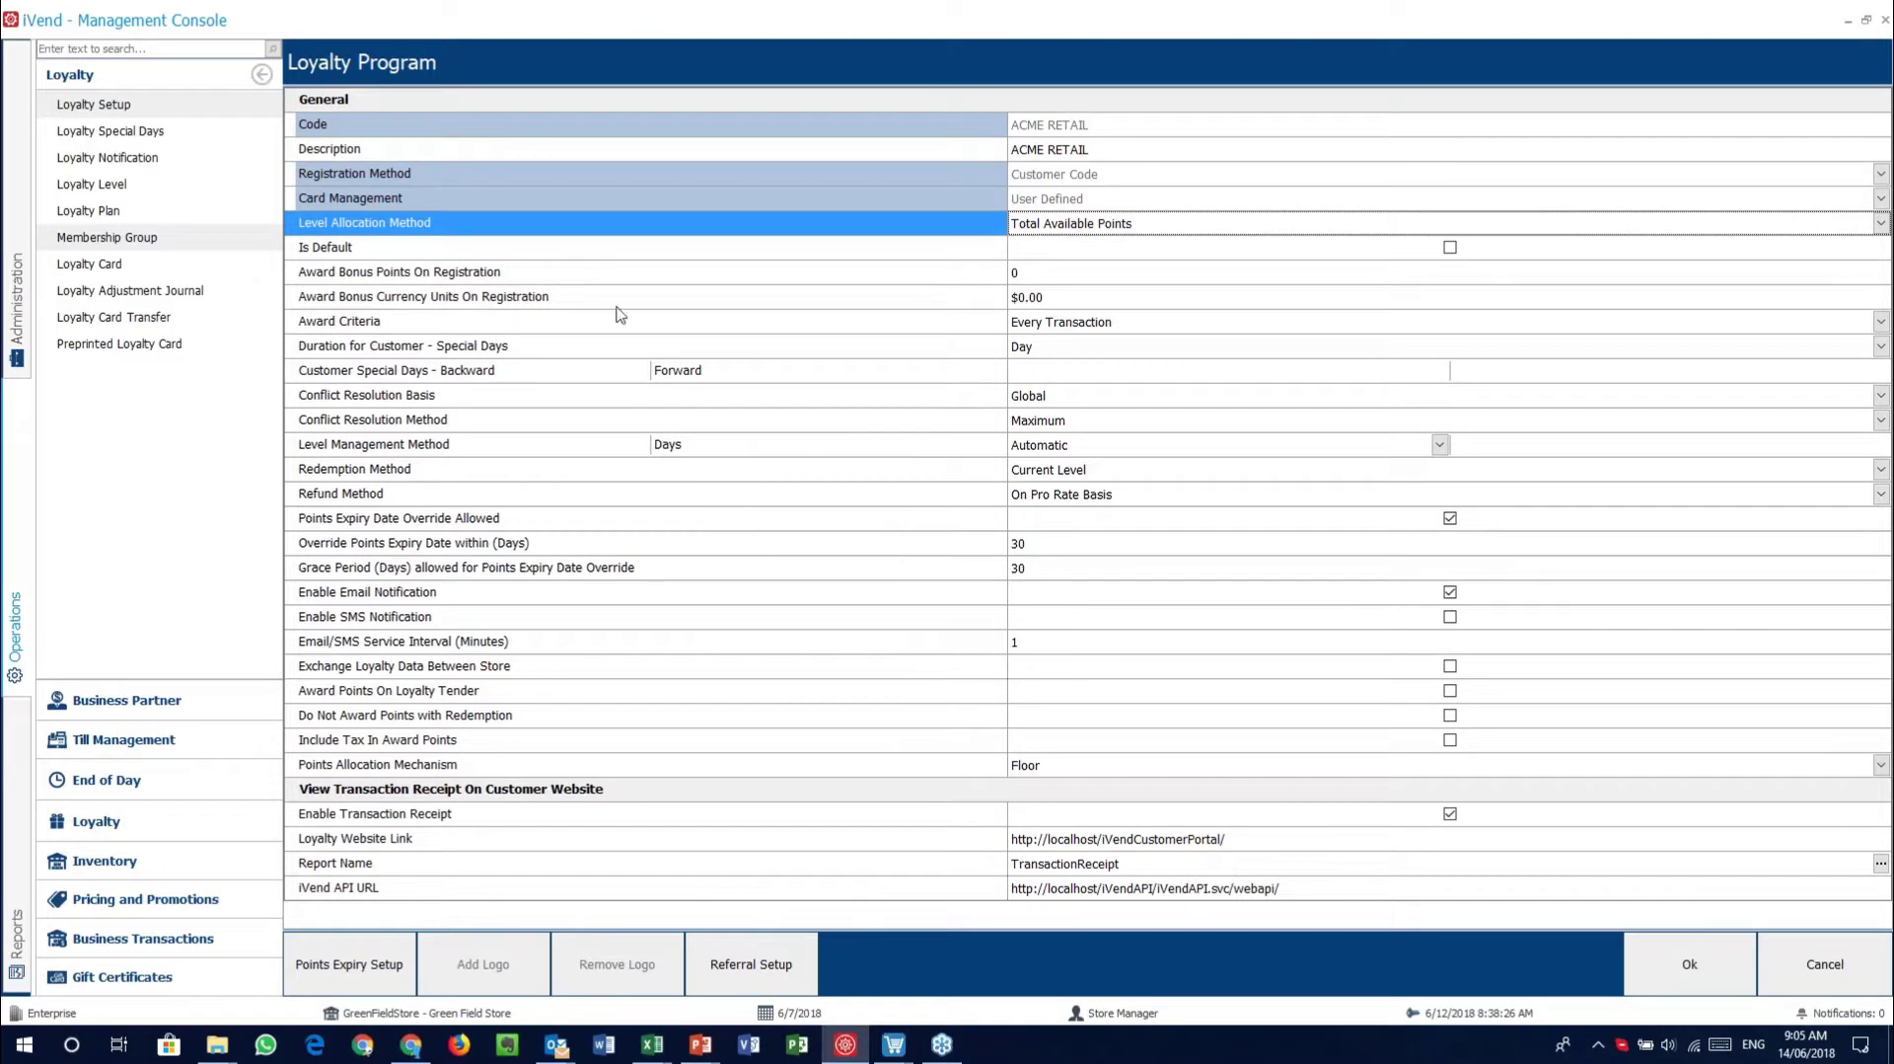
click(490, 254)
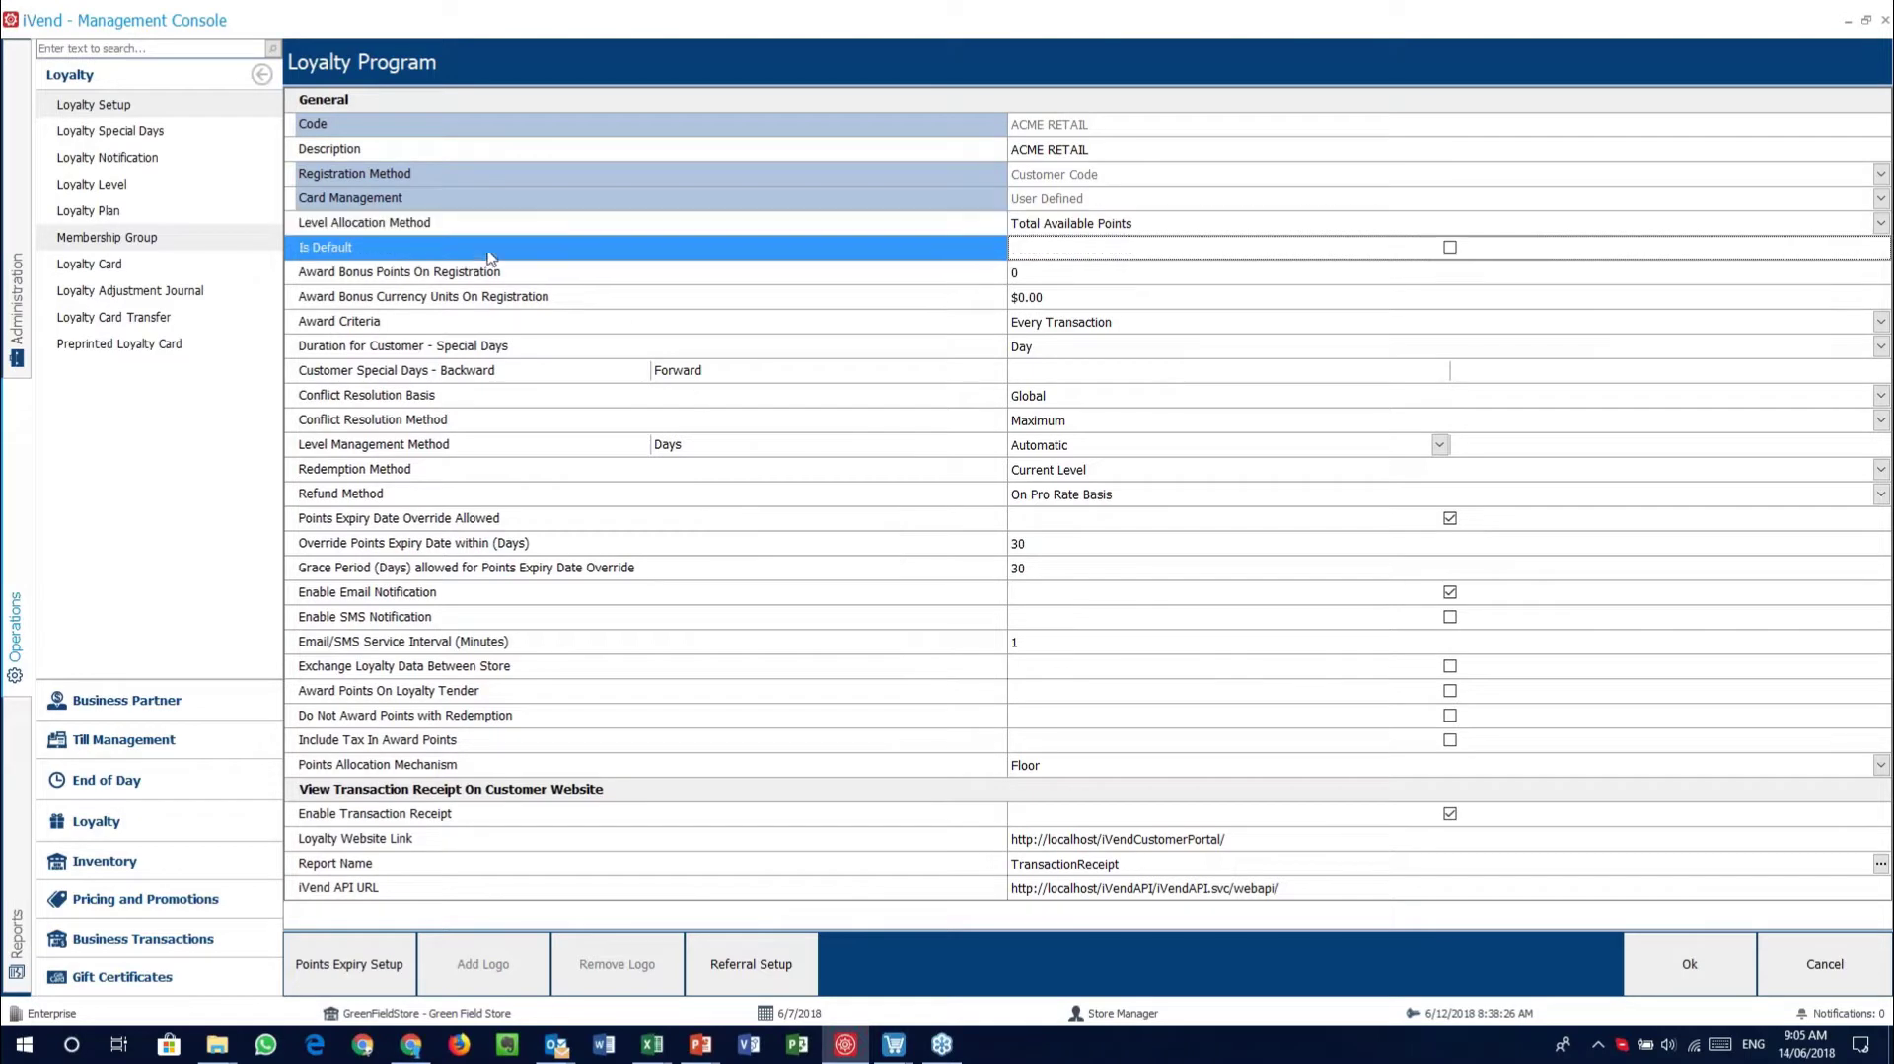
click(543, 227)
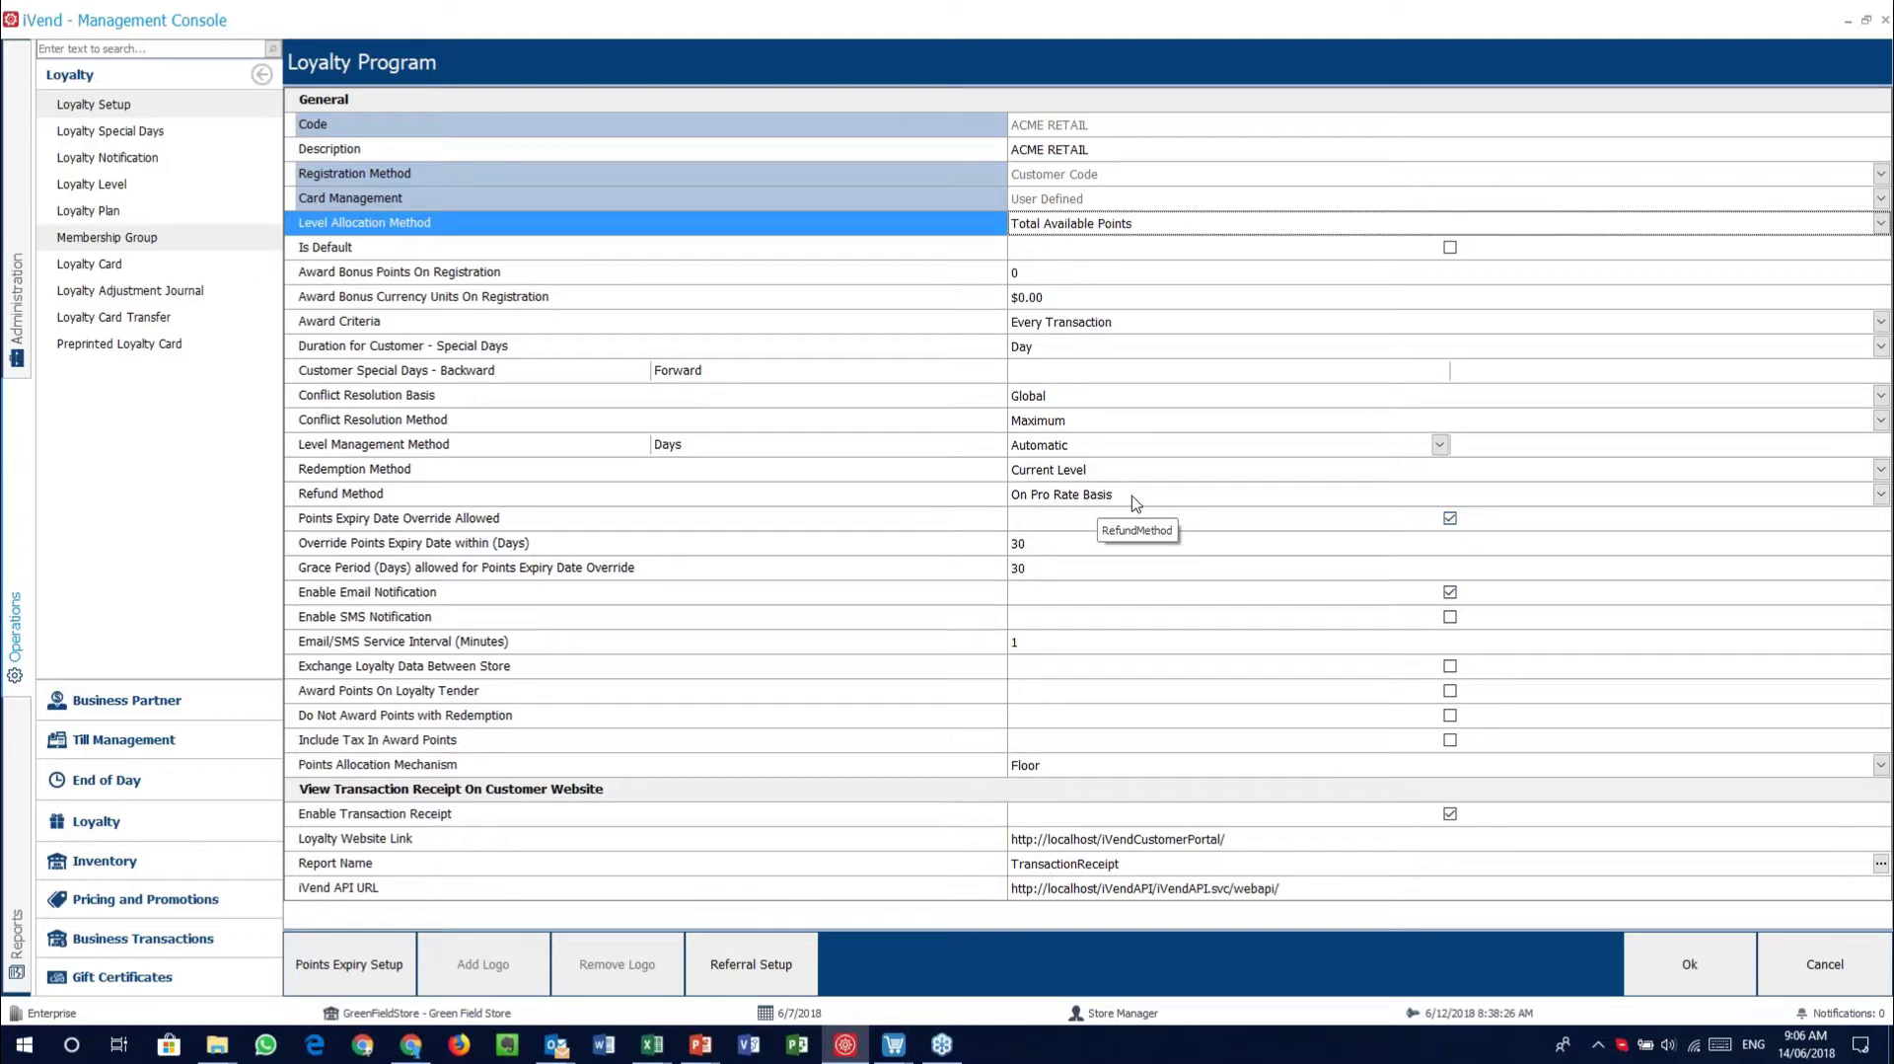
click(573, 250)
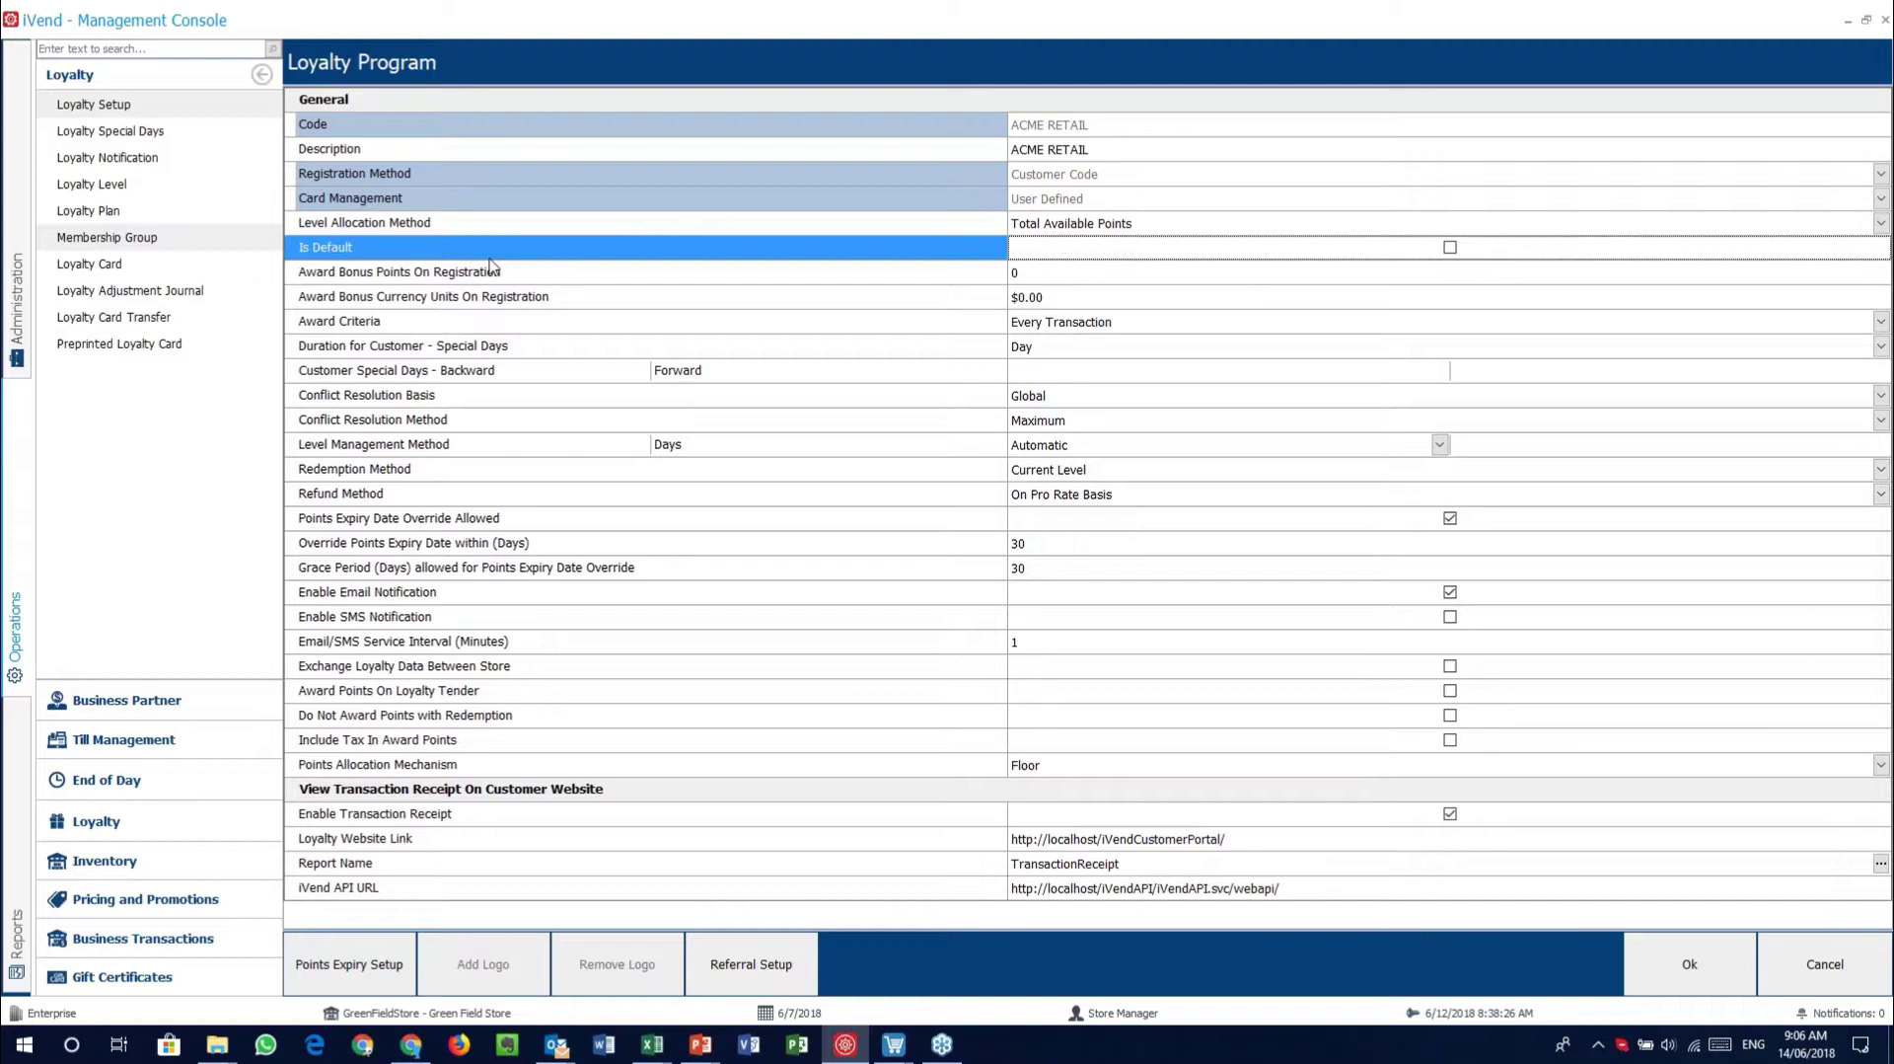
click(325, 223)
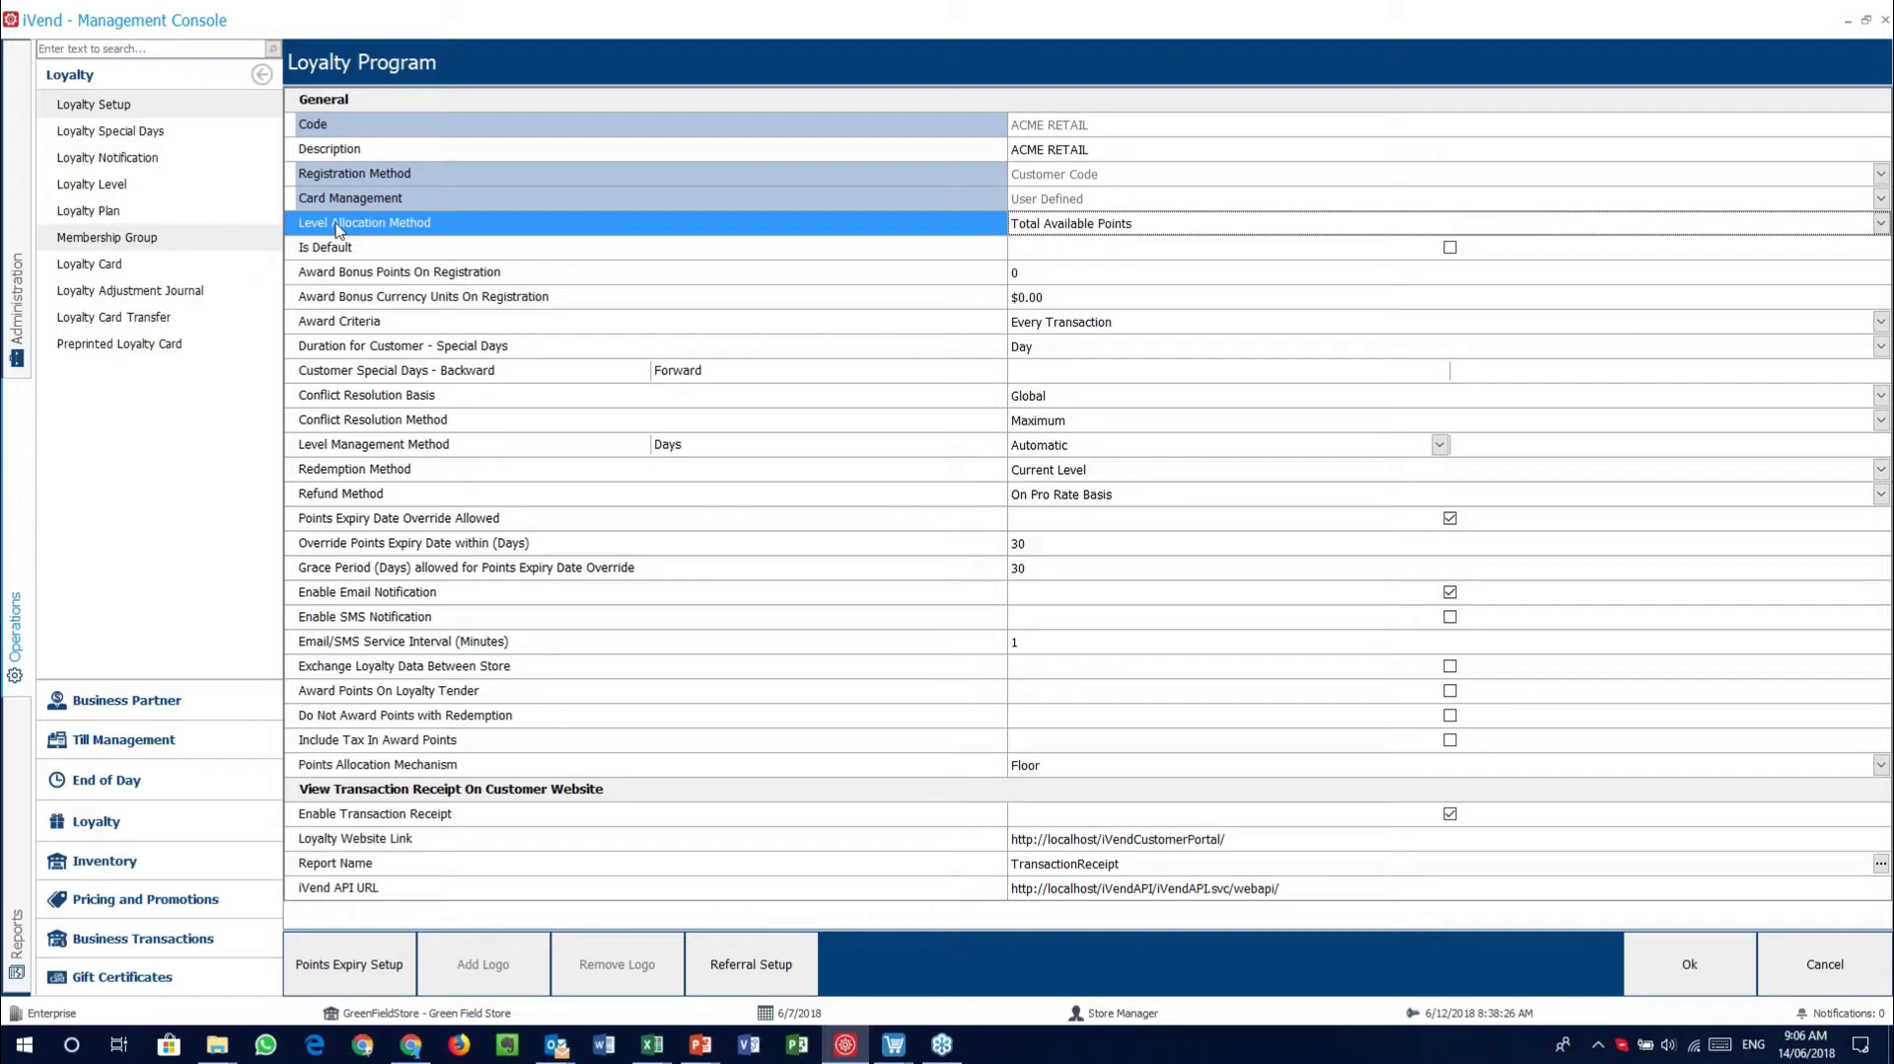
click(1332, 229)
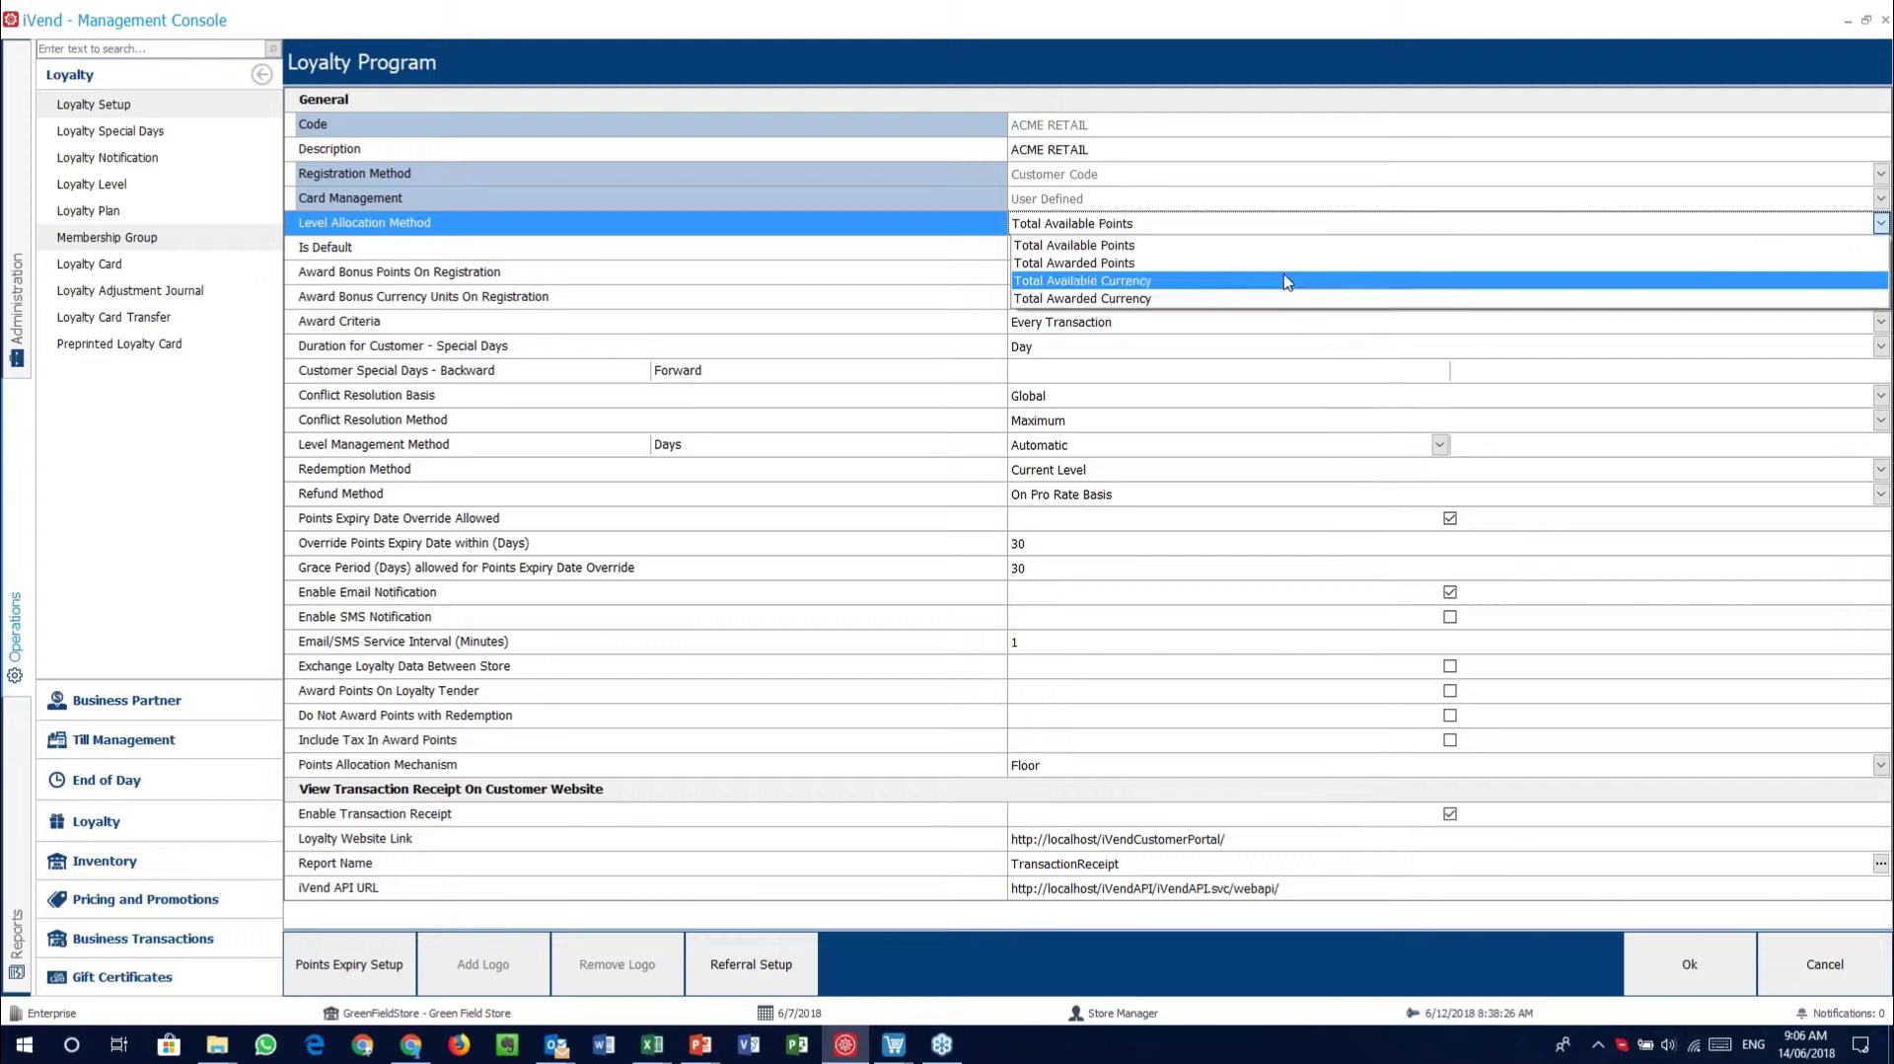
click(1280, 230)
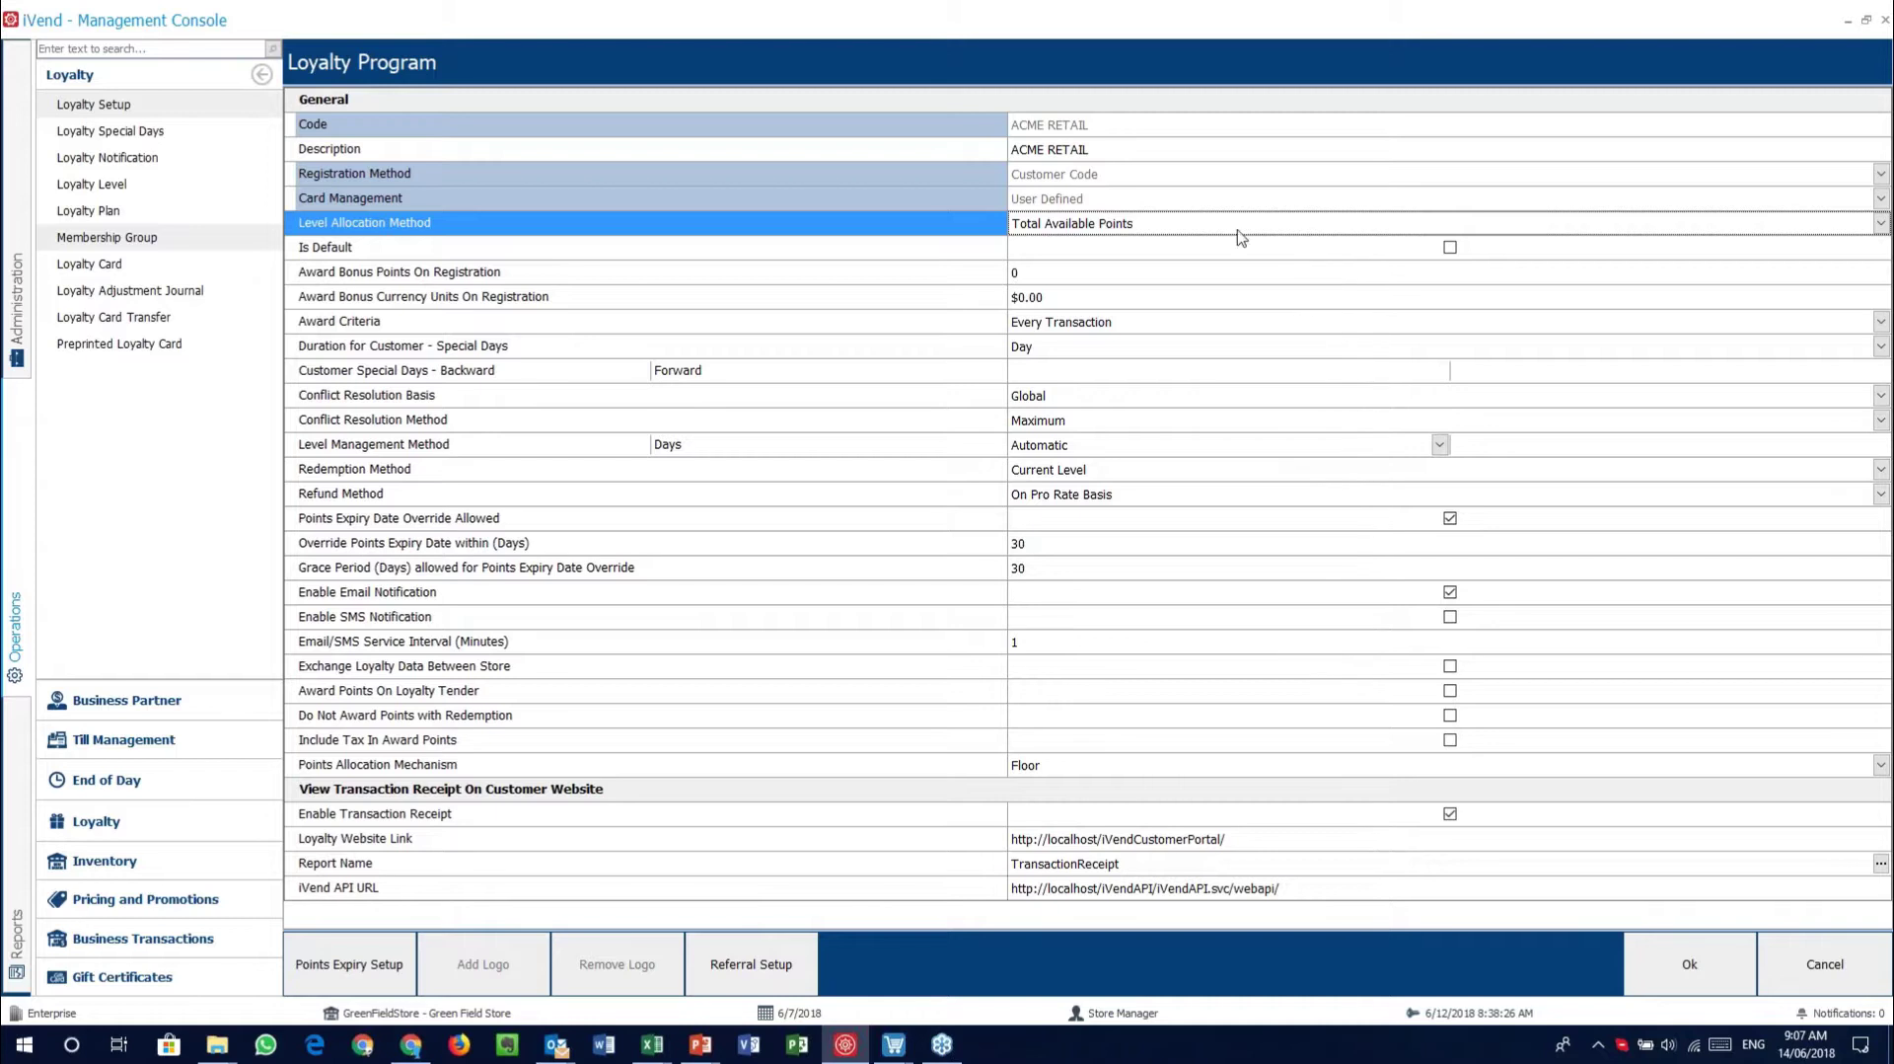
Examine the Award Criteria, the duration options for customer special days, and the backward and forward days setting
click(459, 326)
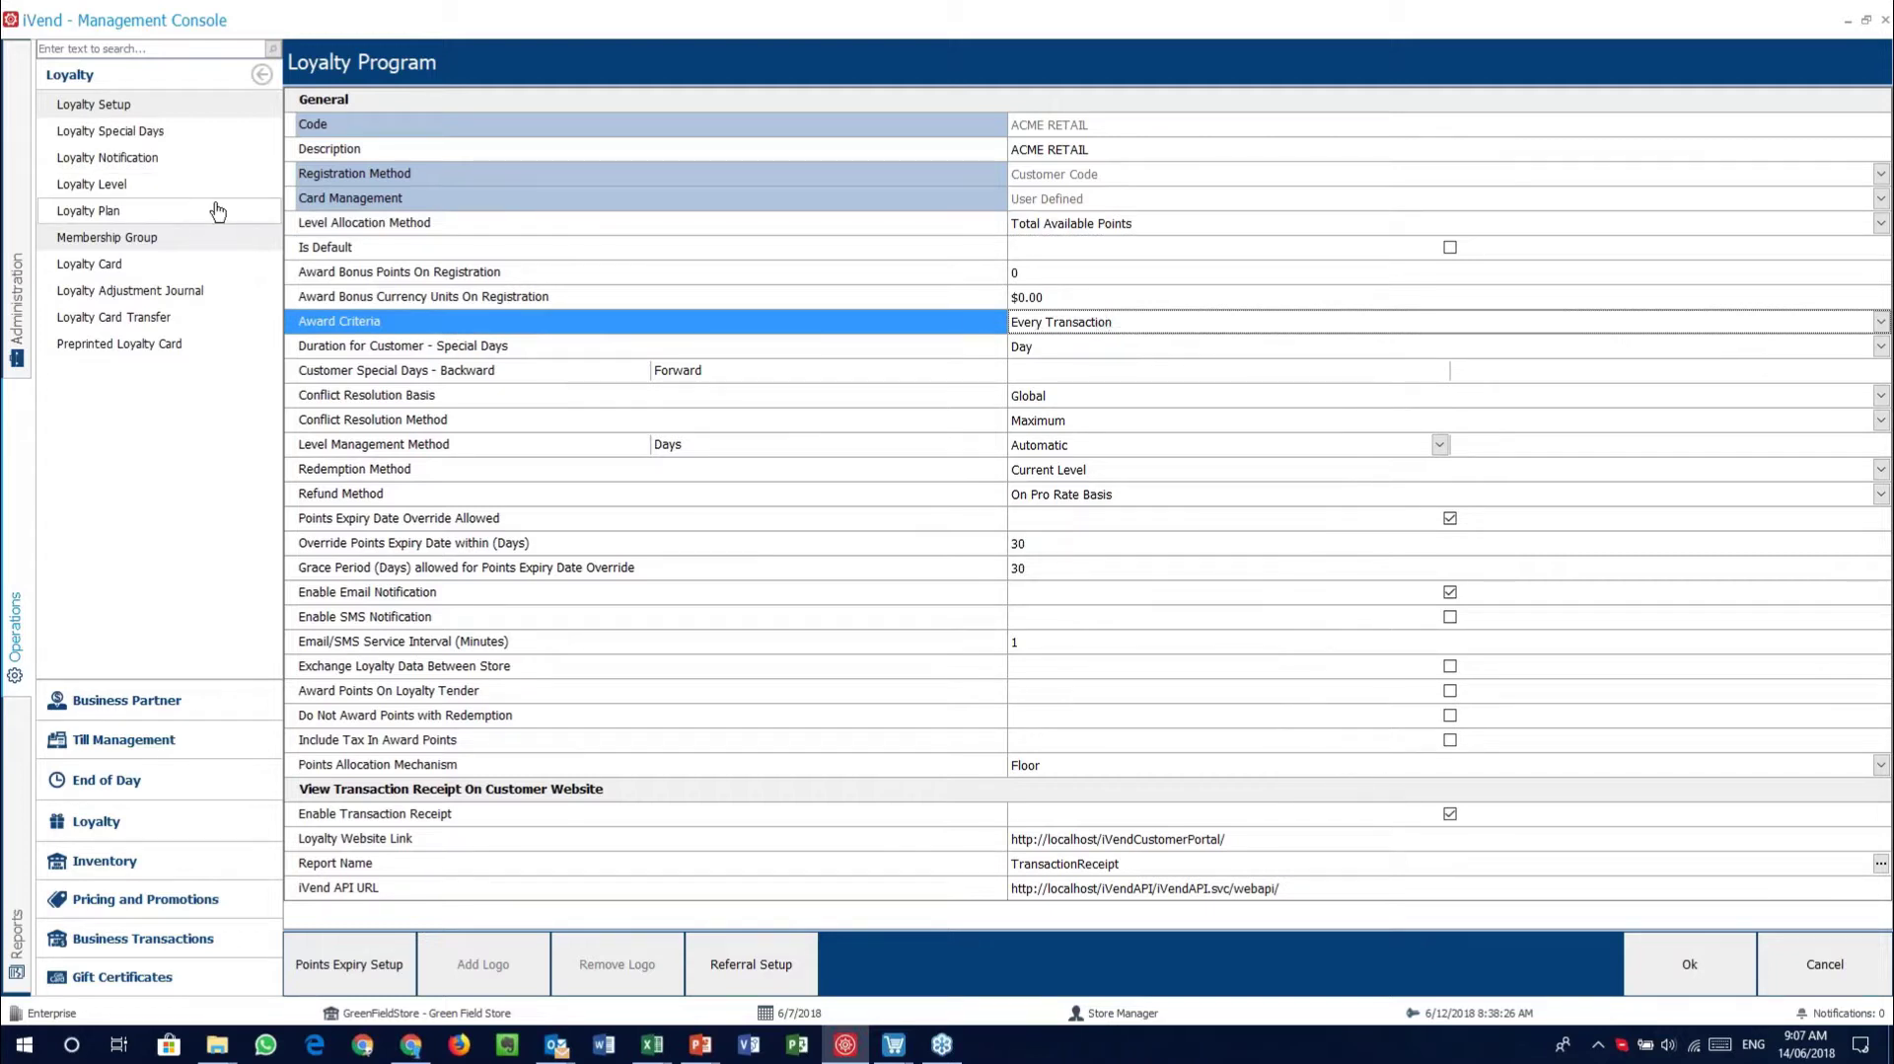
click(465, 351)
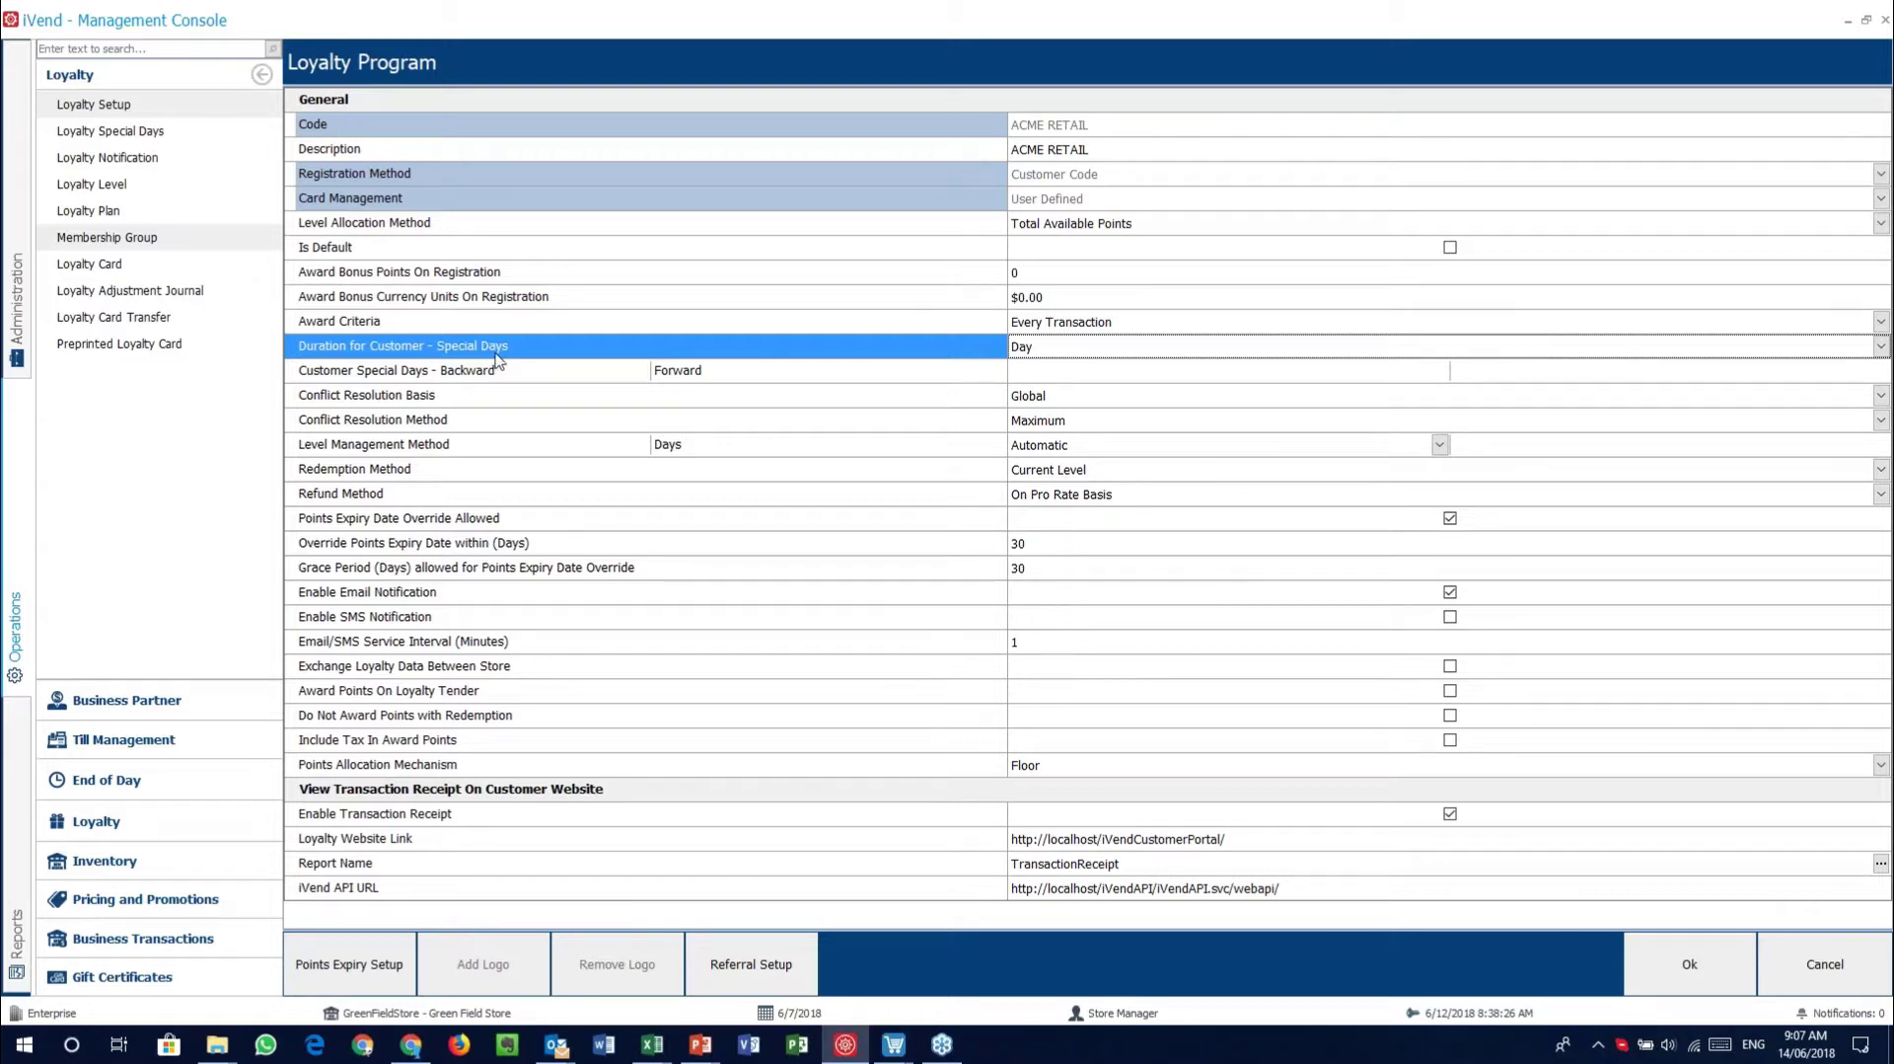
click(505, 371)
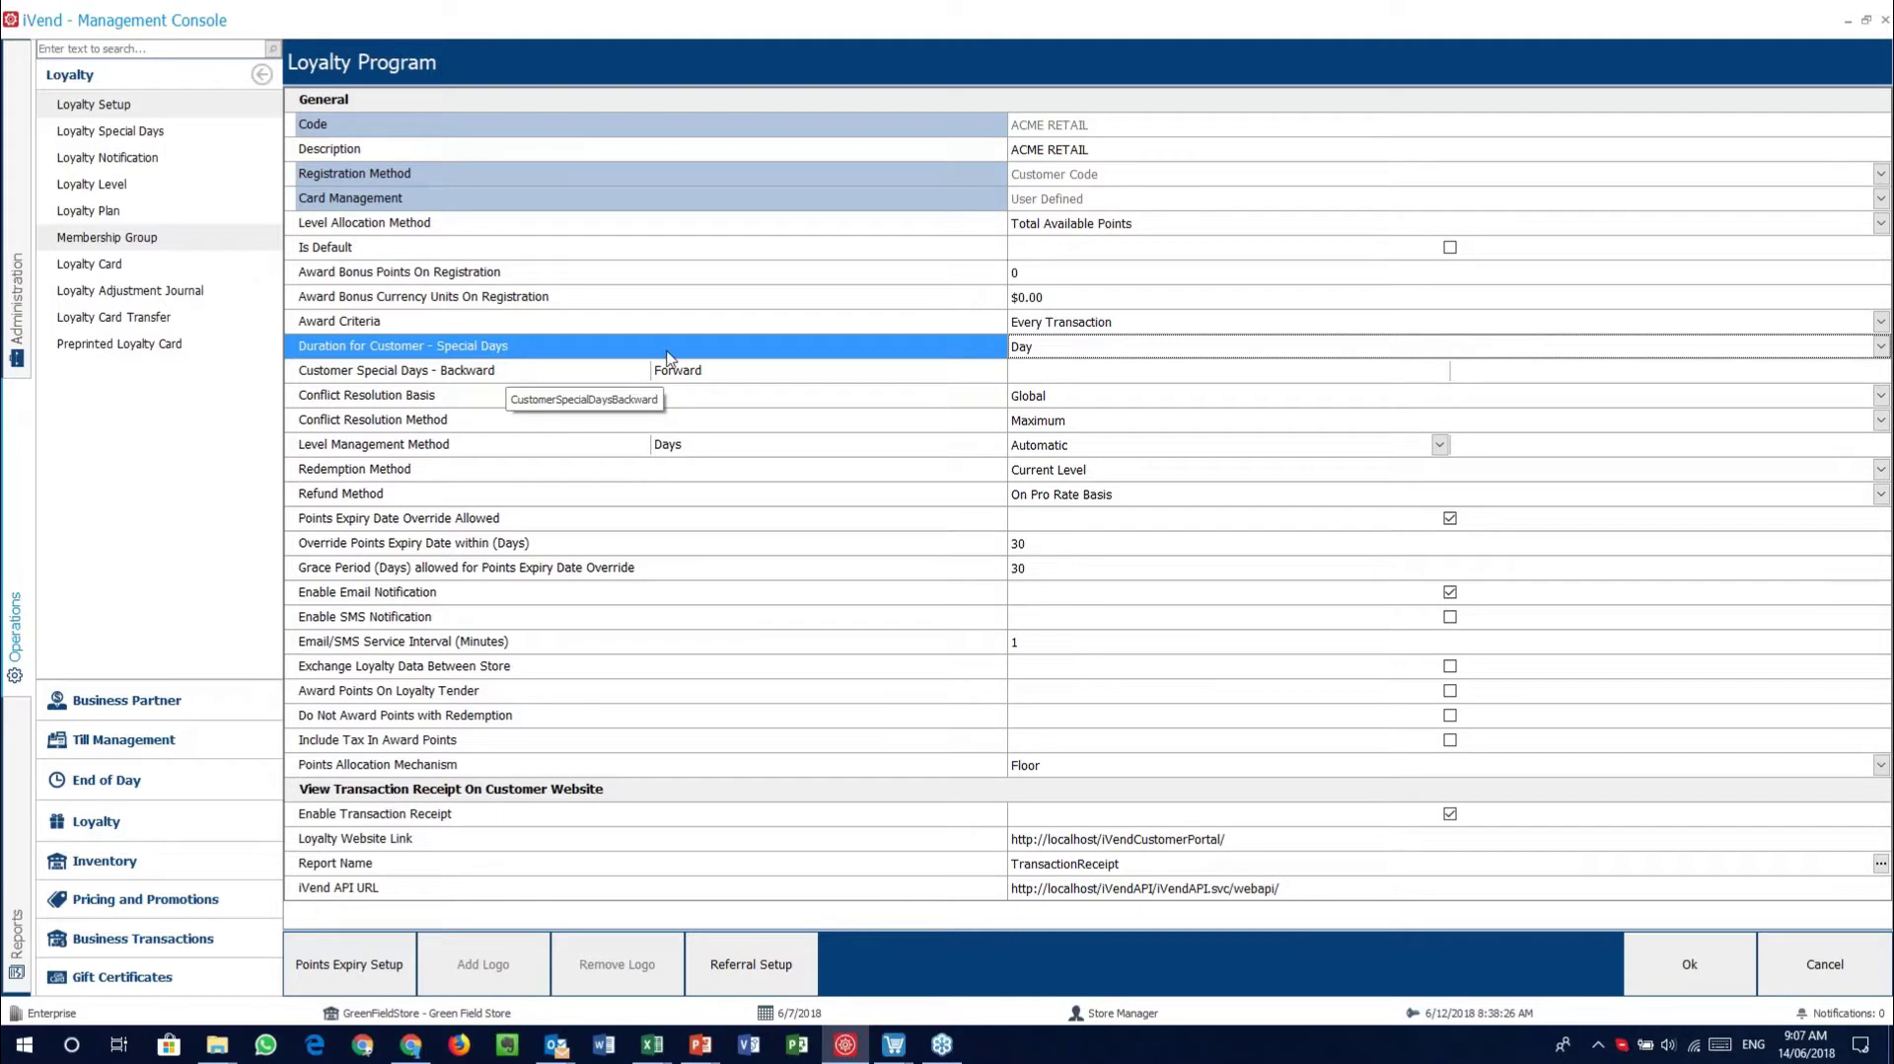
click(1113, 352)
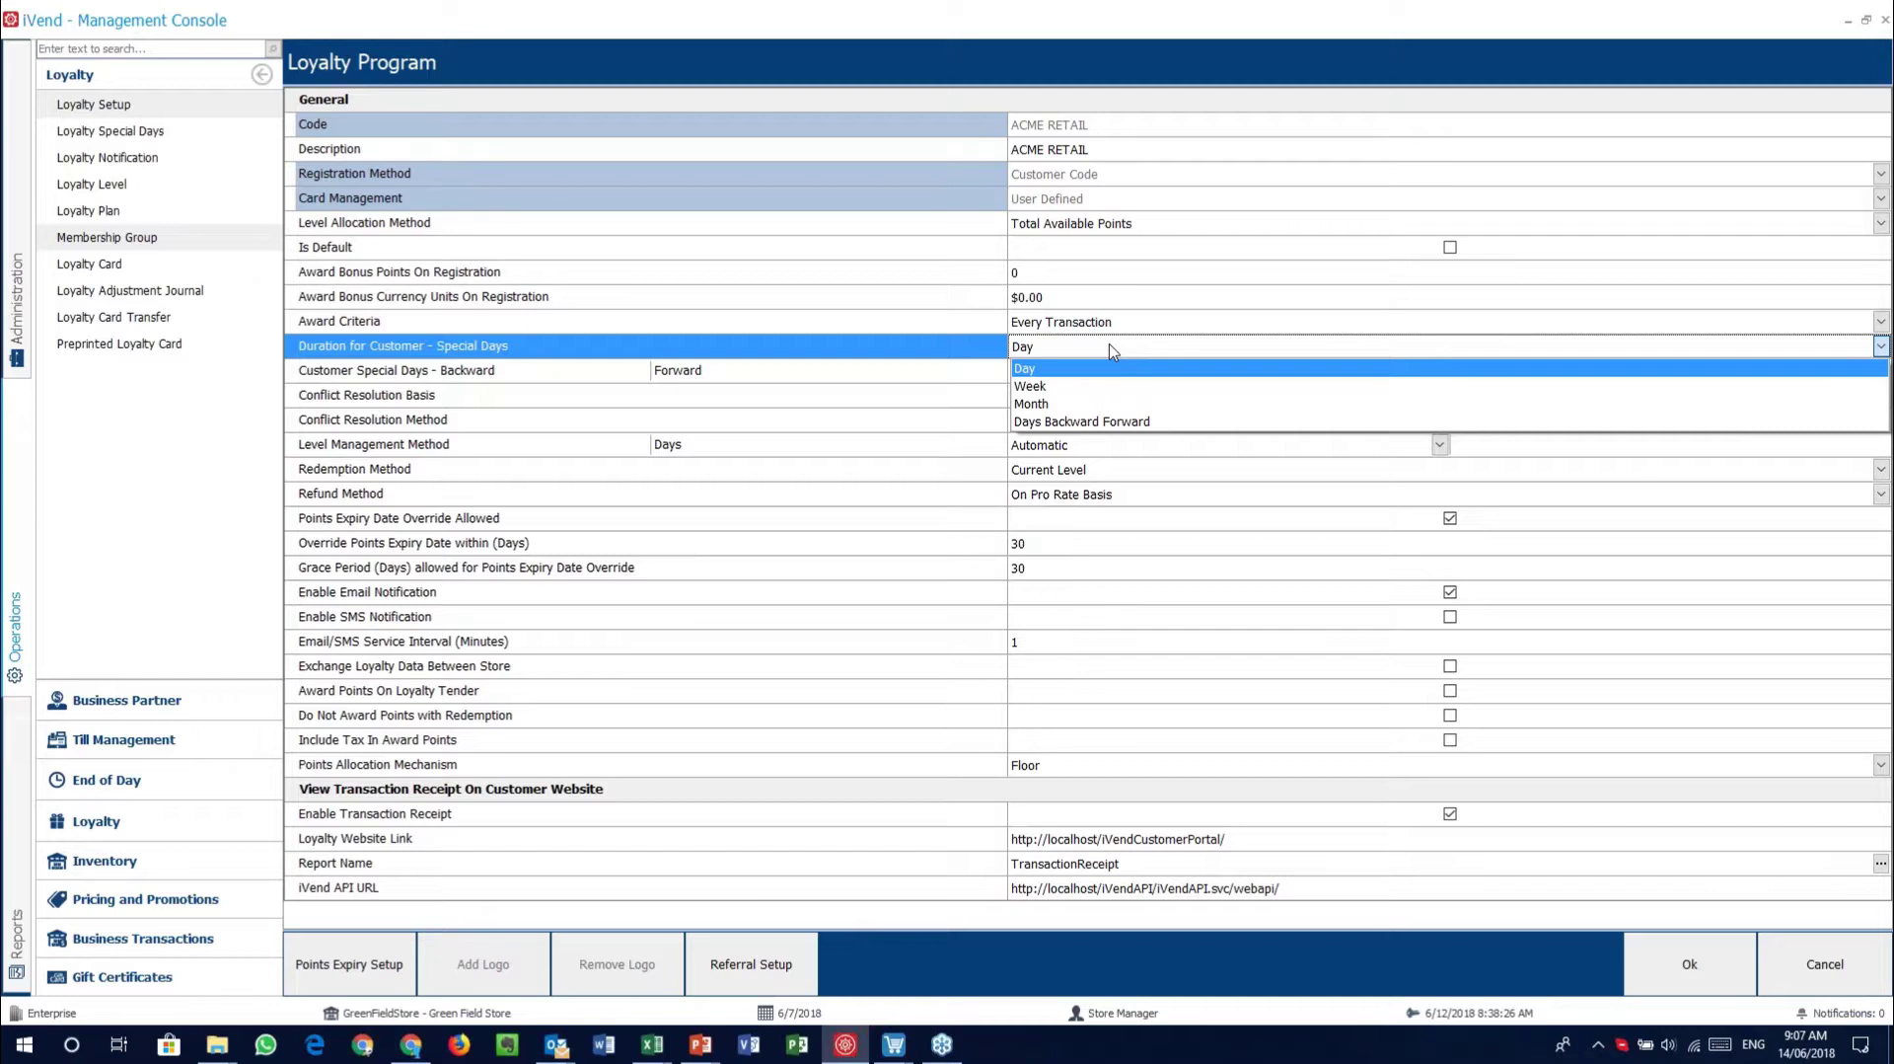
click(1113, 352)
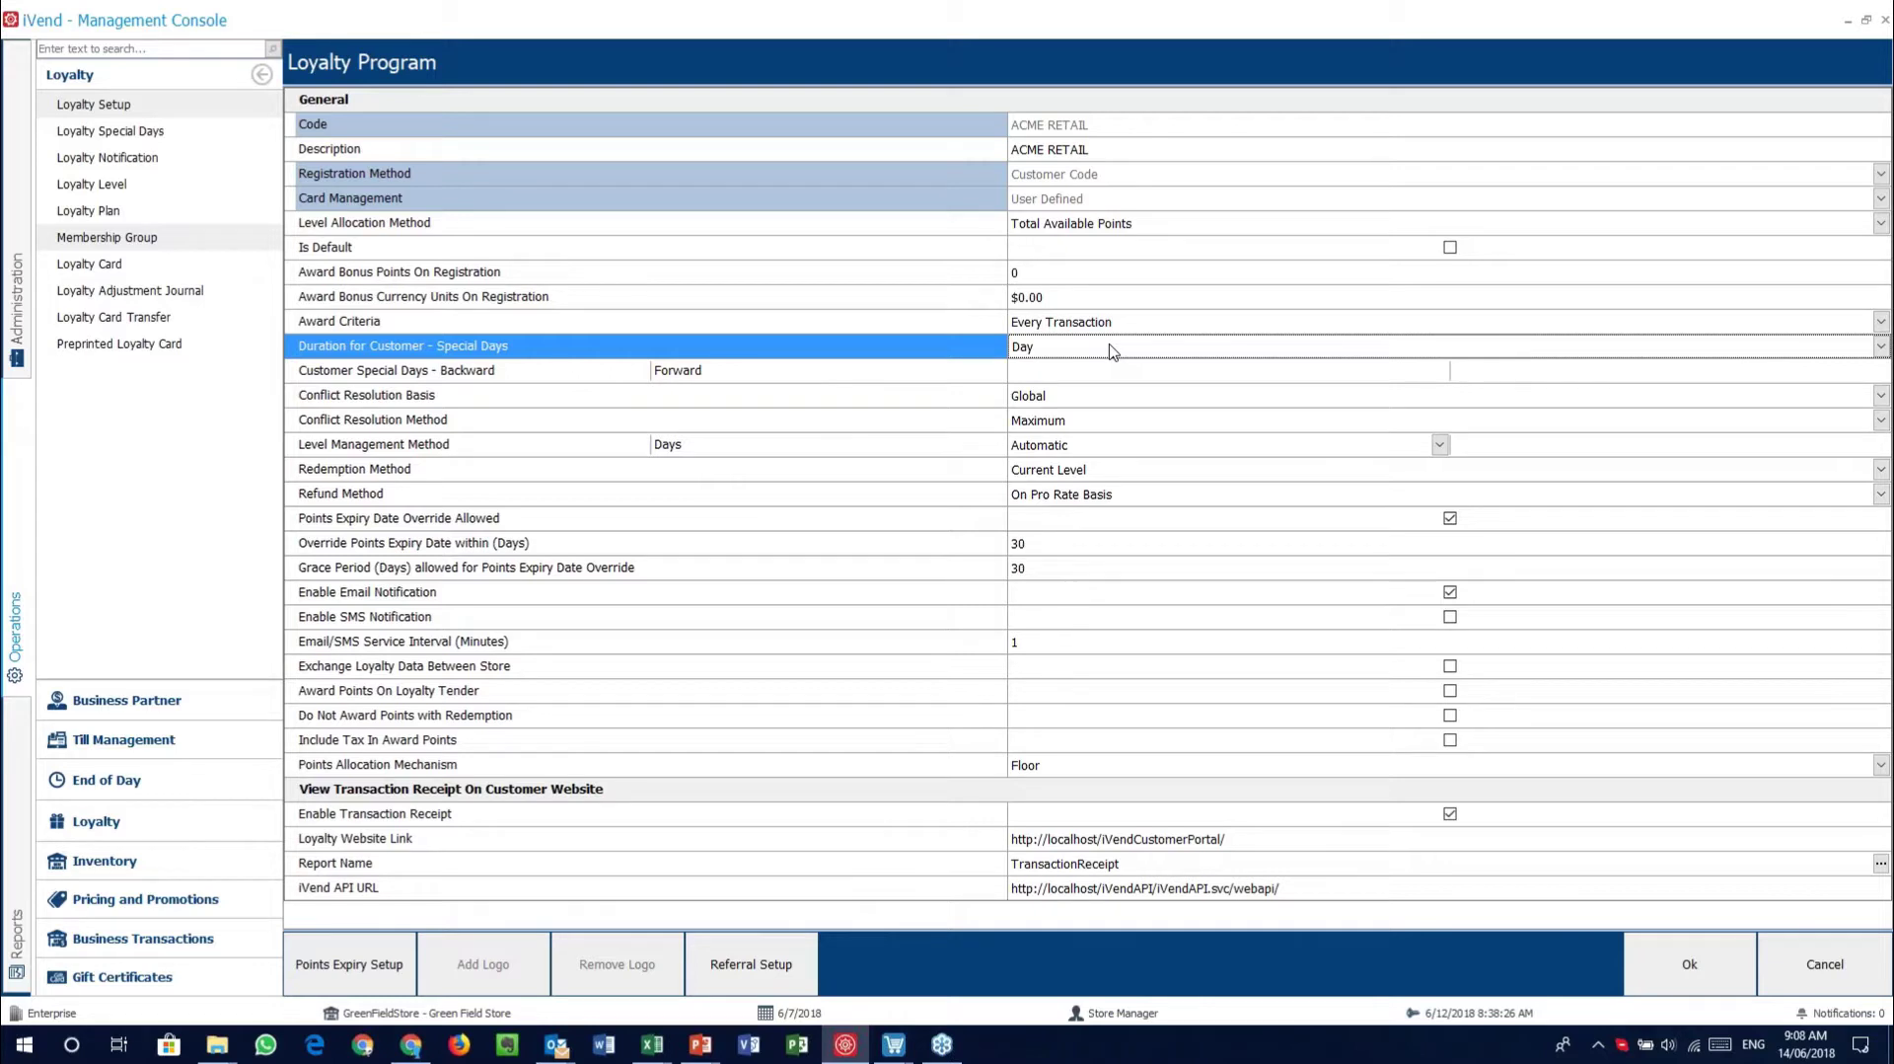
click(501, 375)
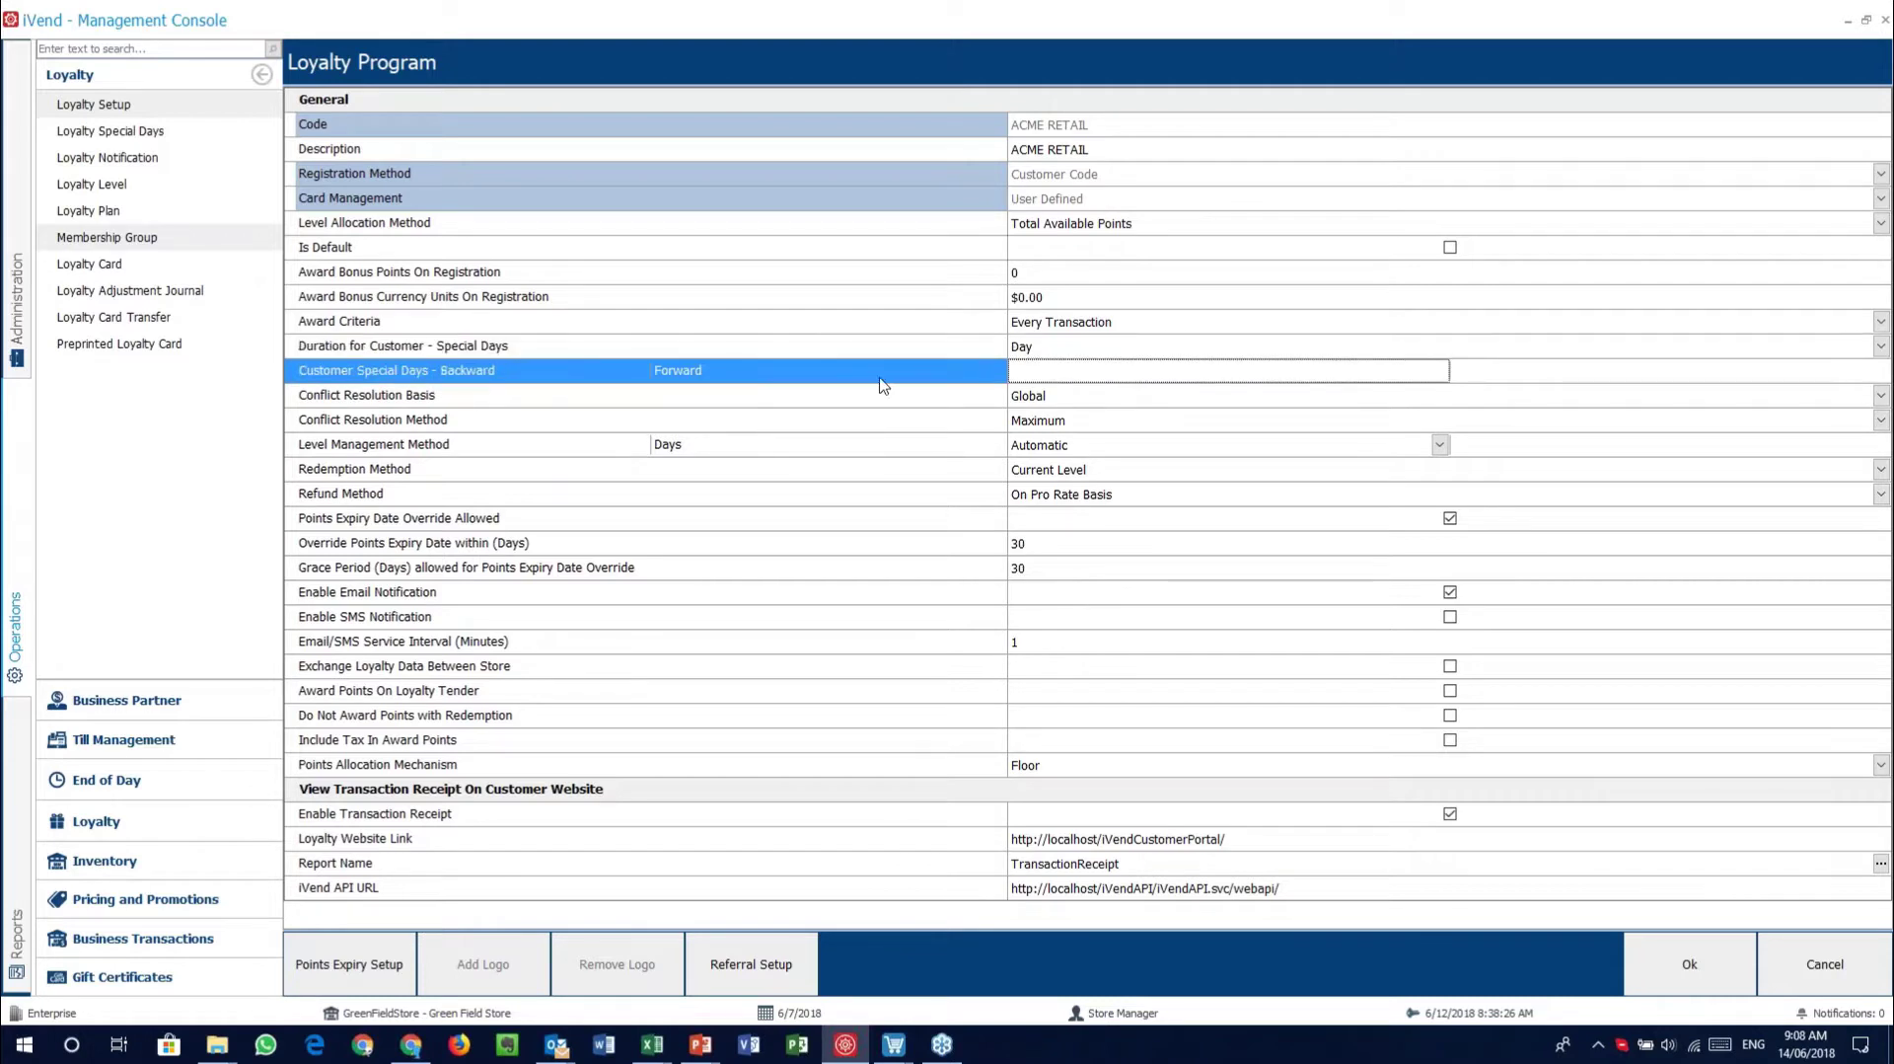
Look over the conflict resolution, registration bonus, level management, loyalty tender and redemption award settings
click(409, 402)
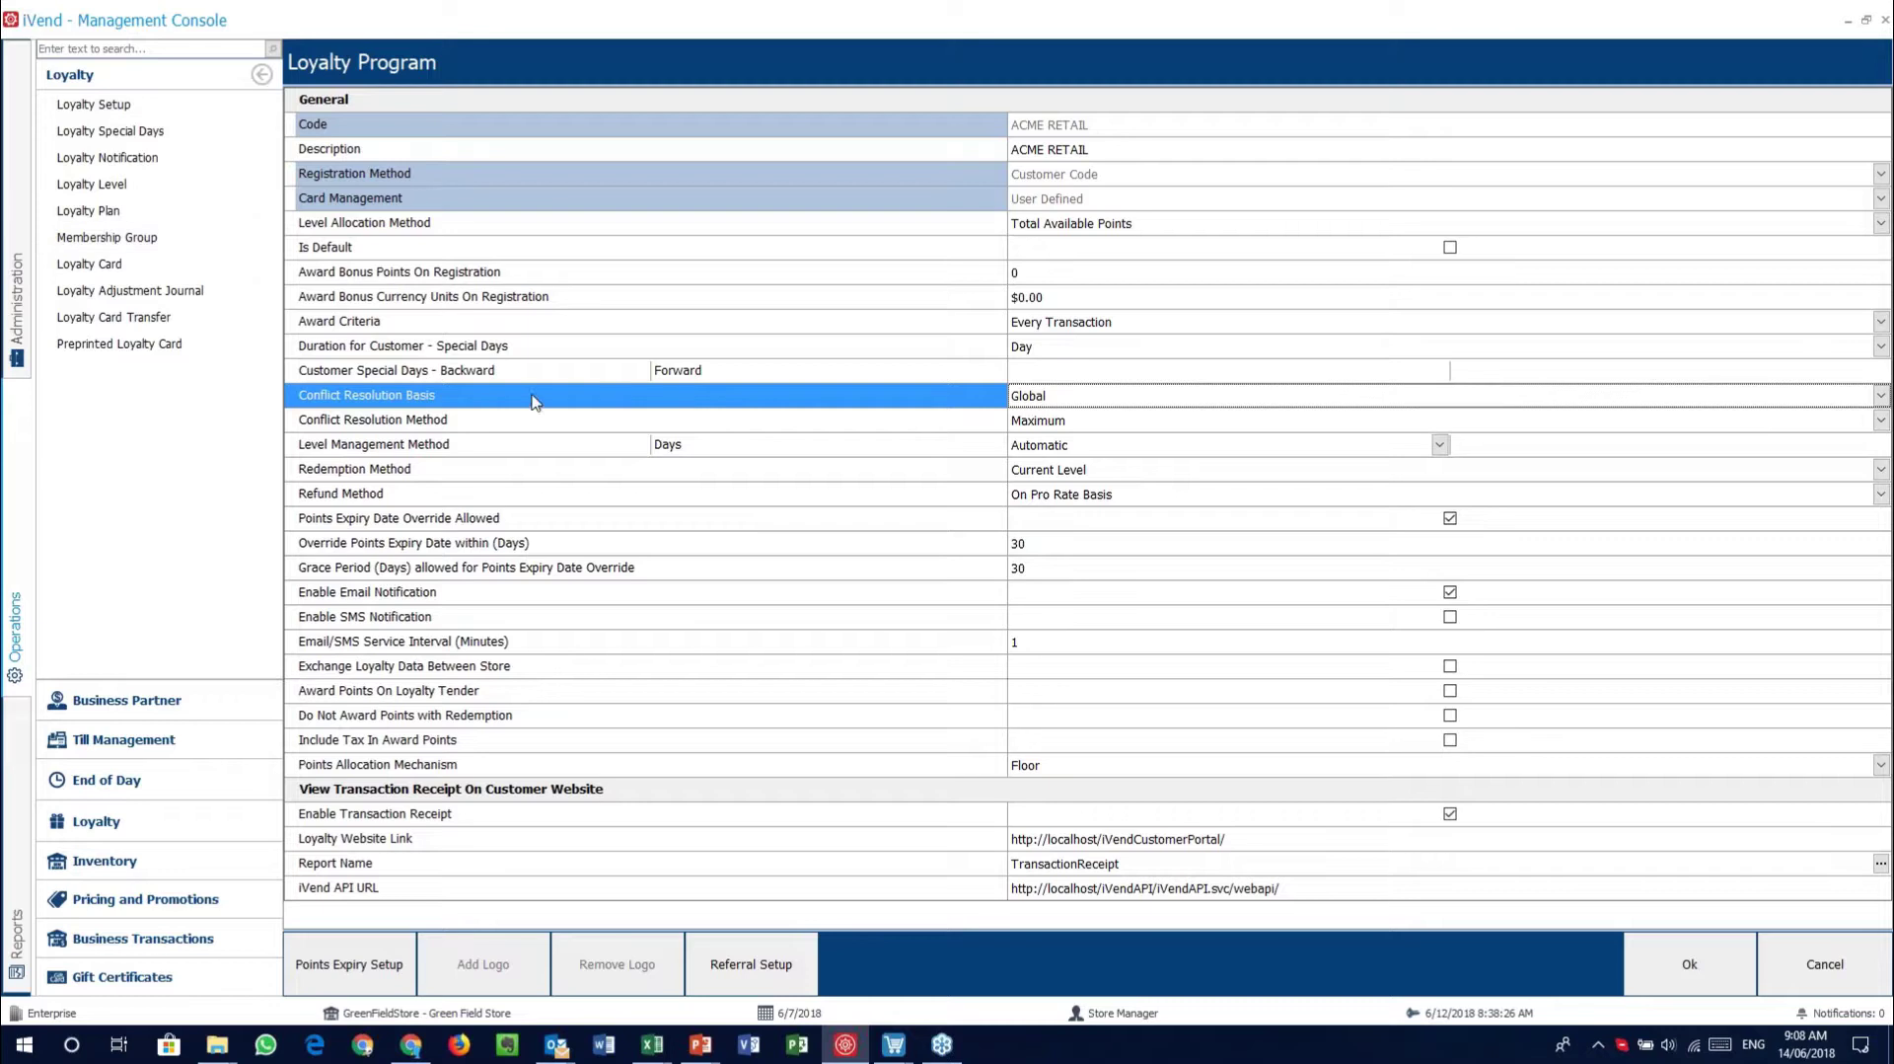
click(480, 427)
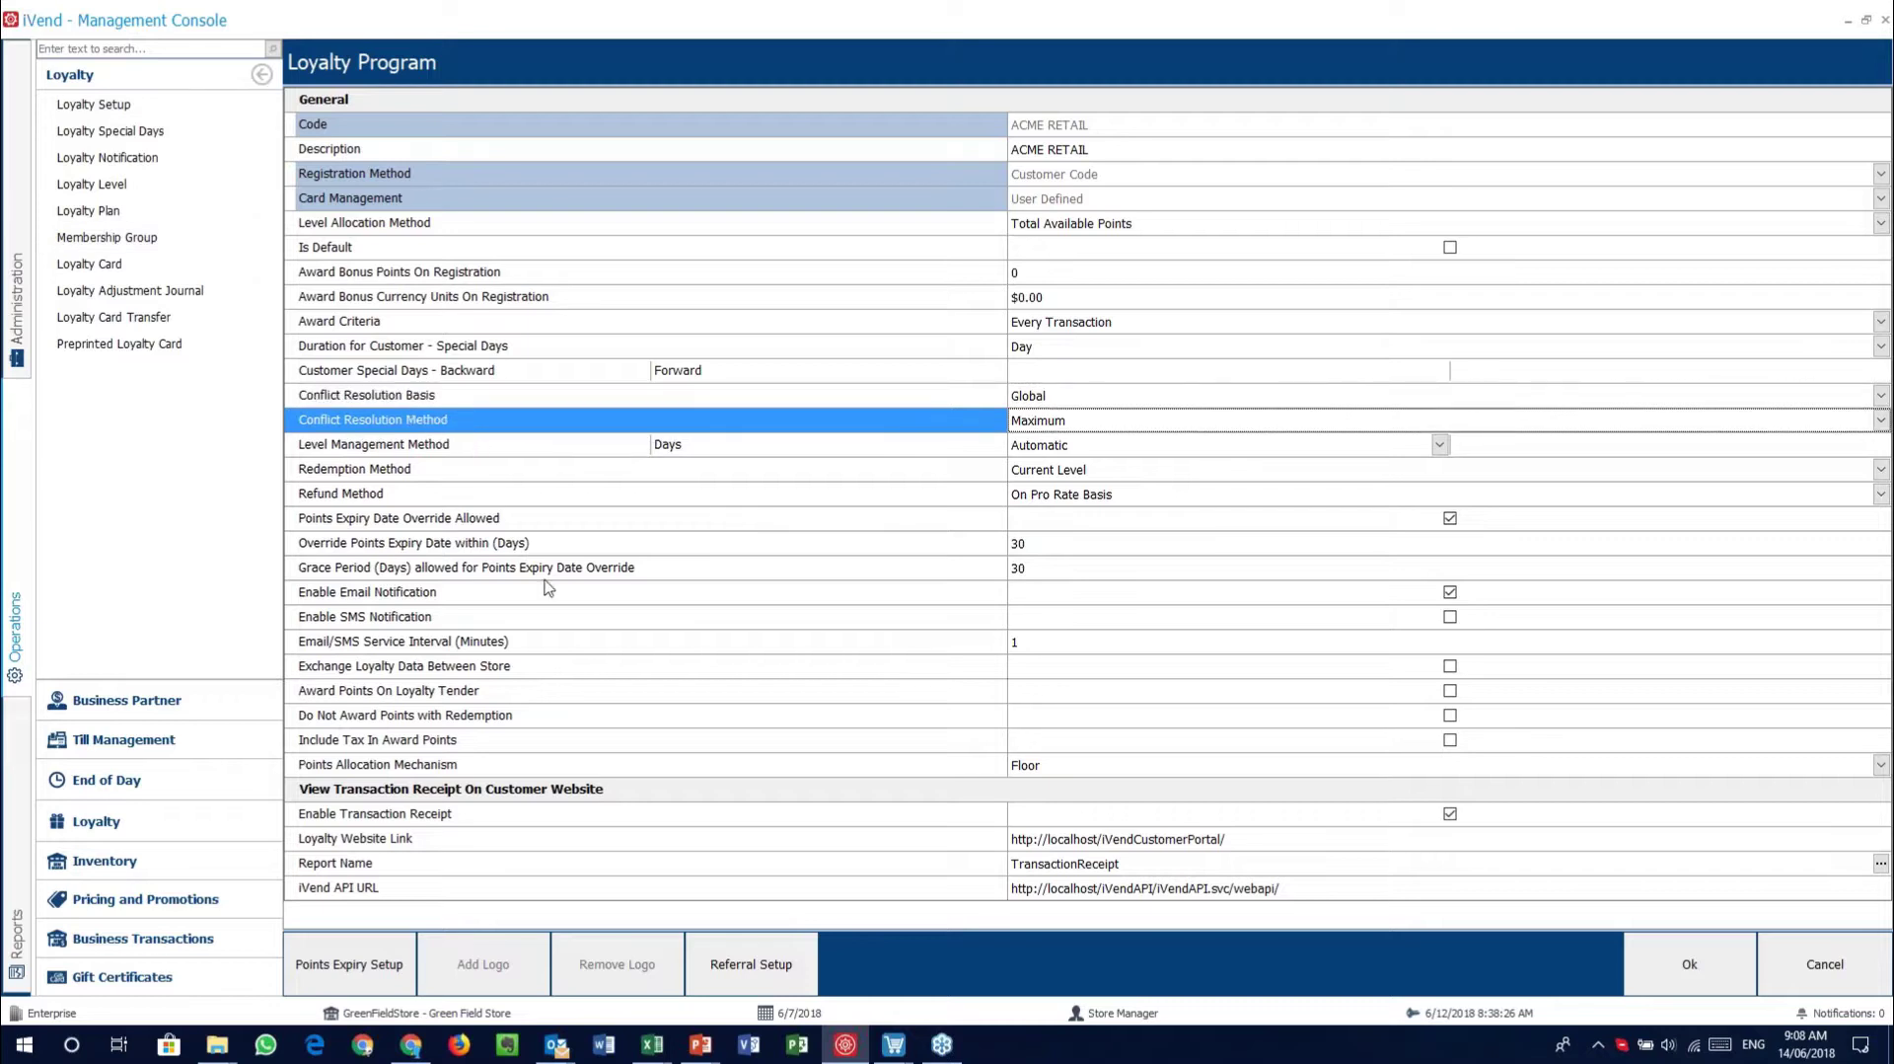
click(544, 296)
click(555, 444)
click(542, 690)
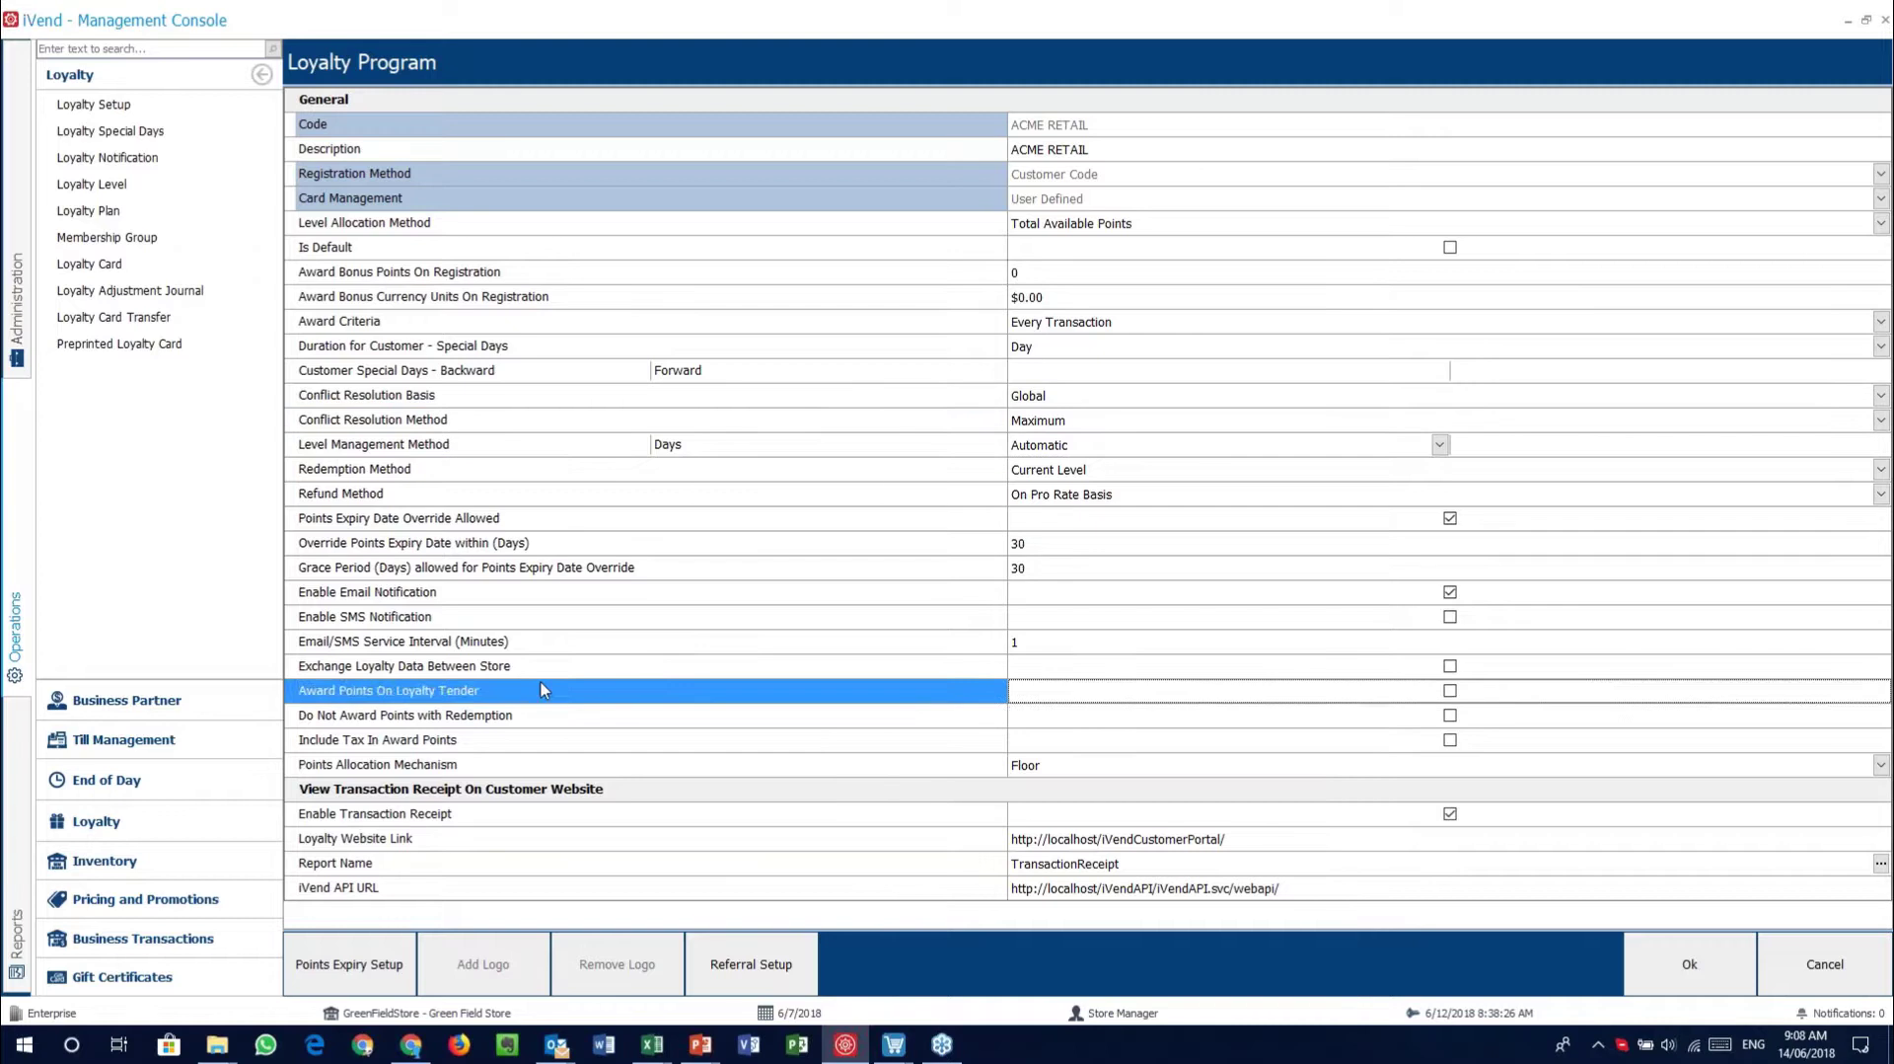
click(538, 779)
click(561, 717)
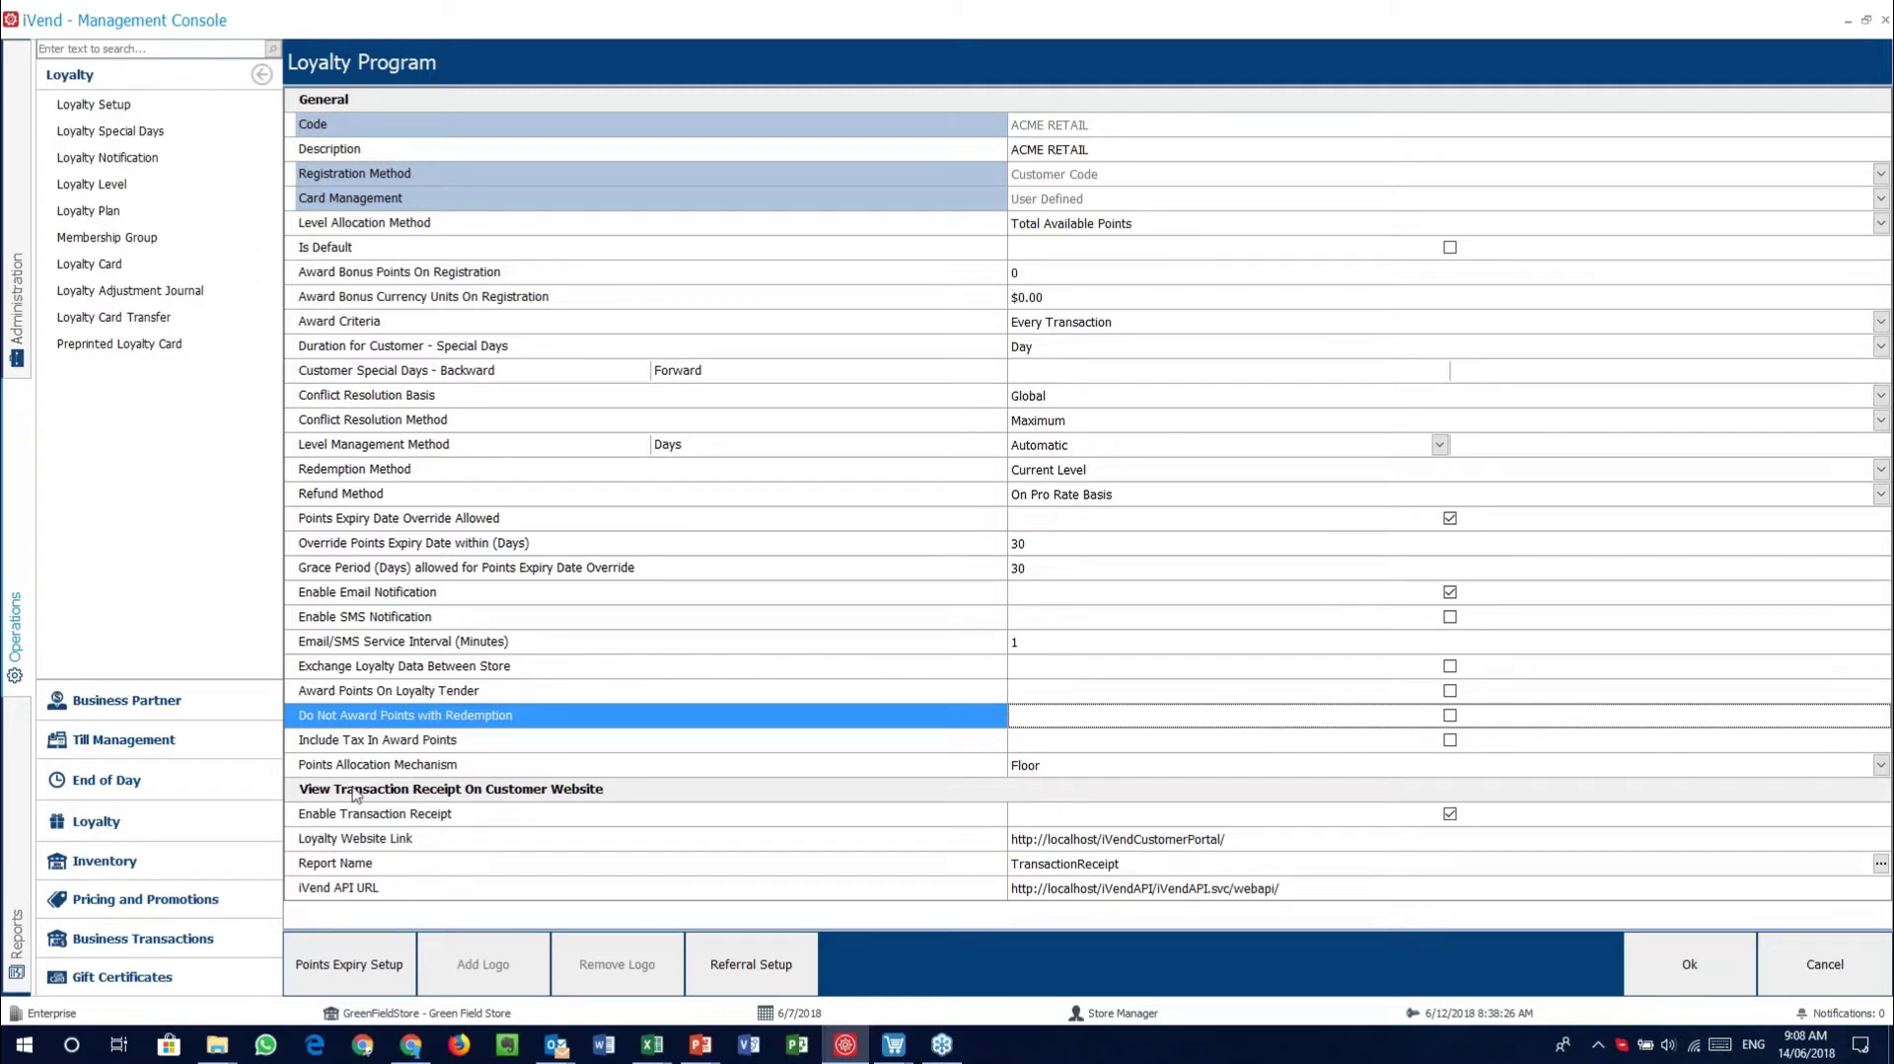
Open the Points Expiry Setup, add a second expiry rule and set its expiry method to Fixed
click(339, 977)
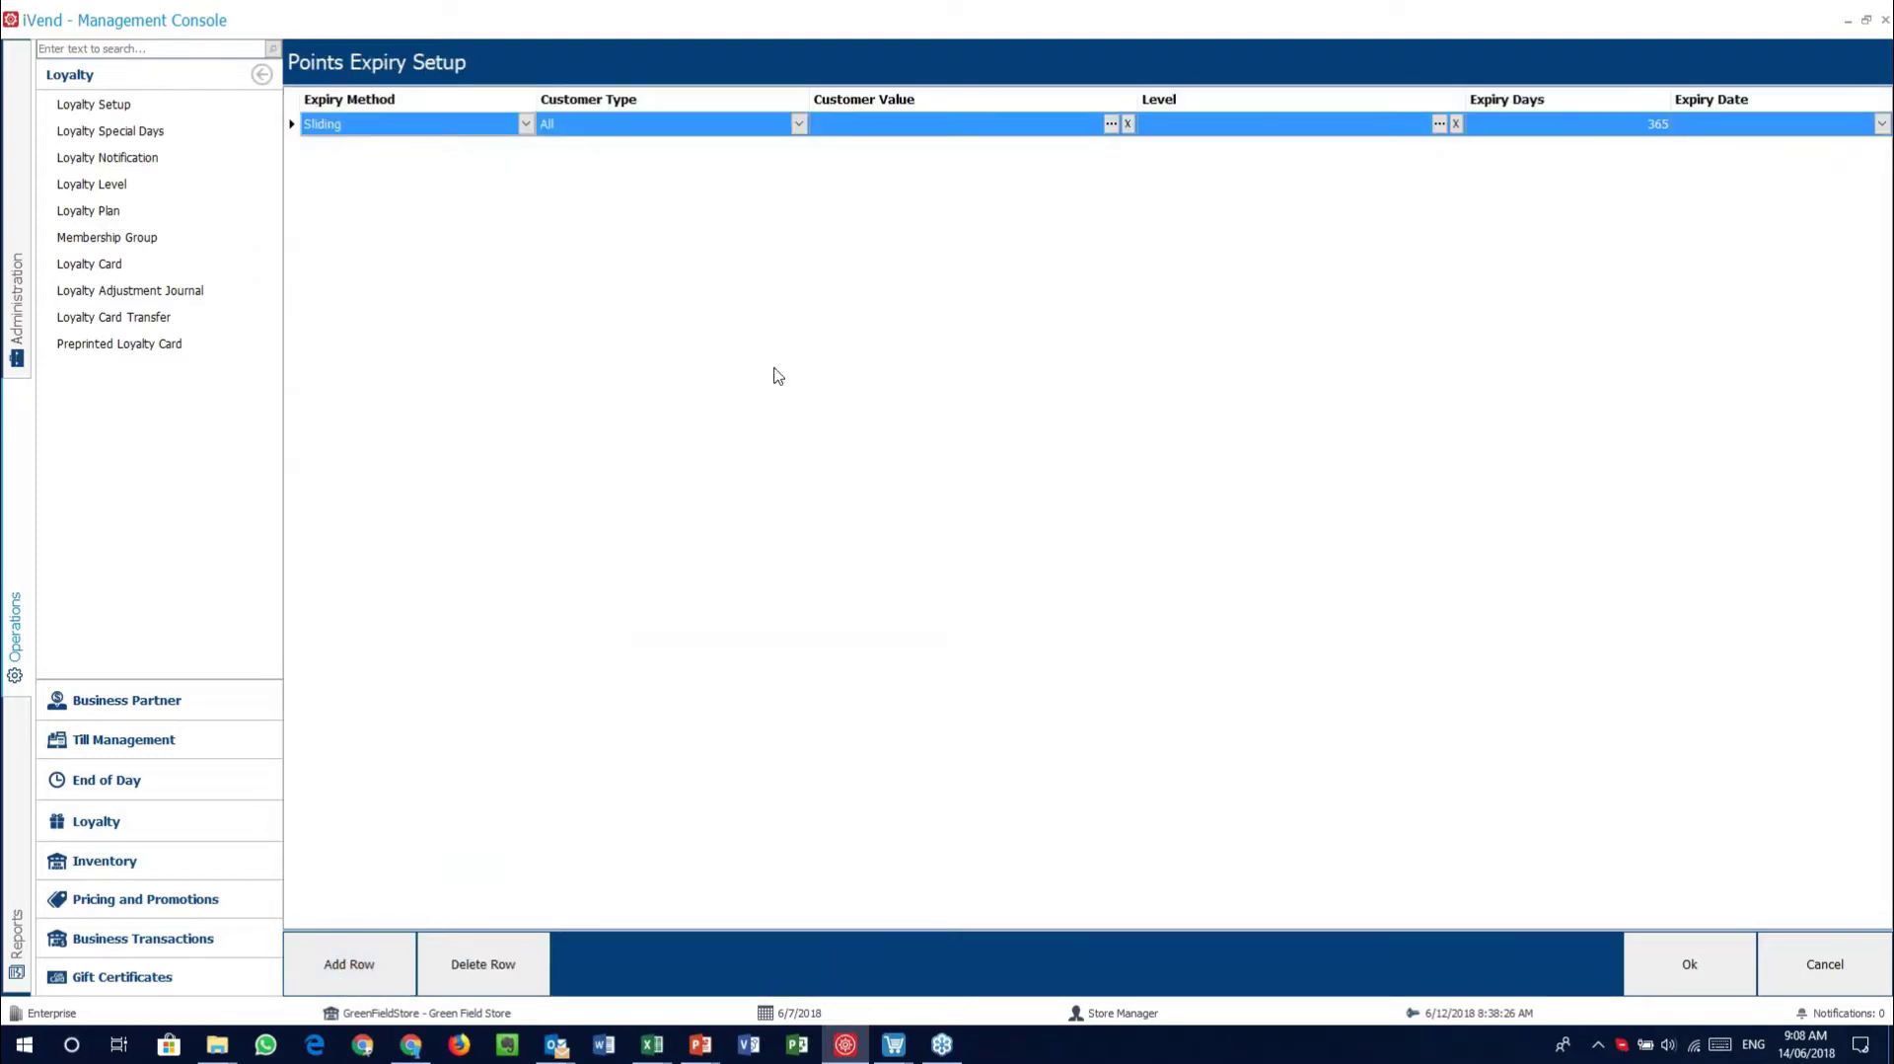
click(362, 977)
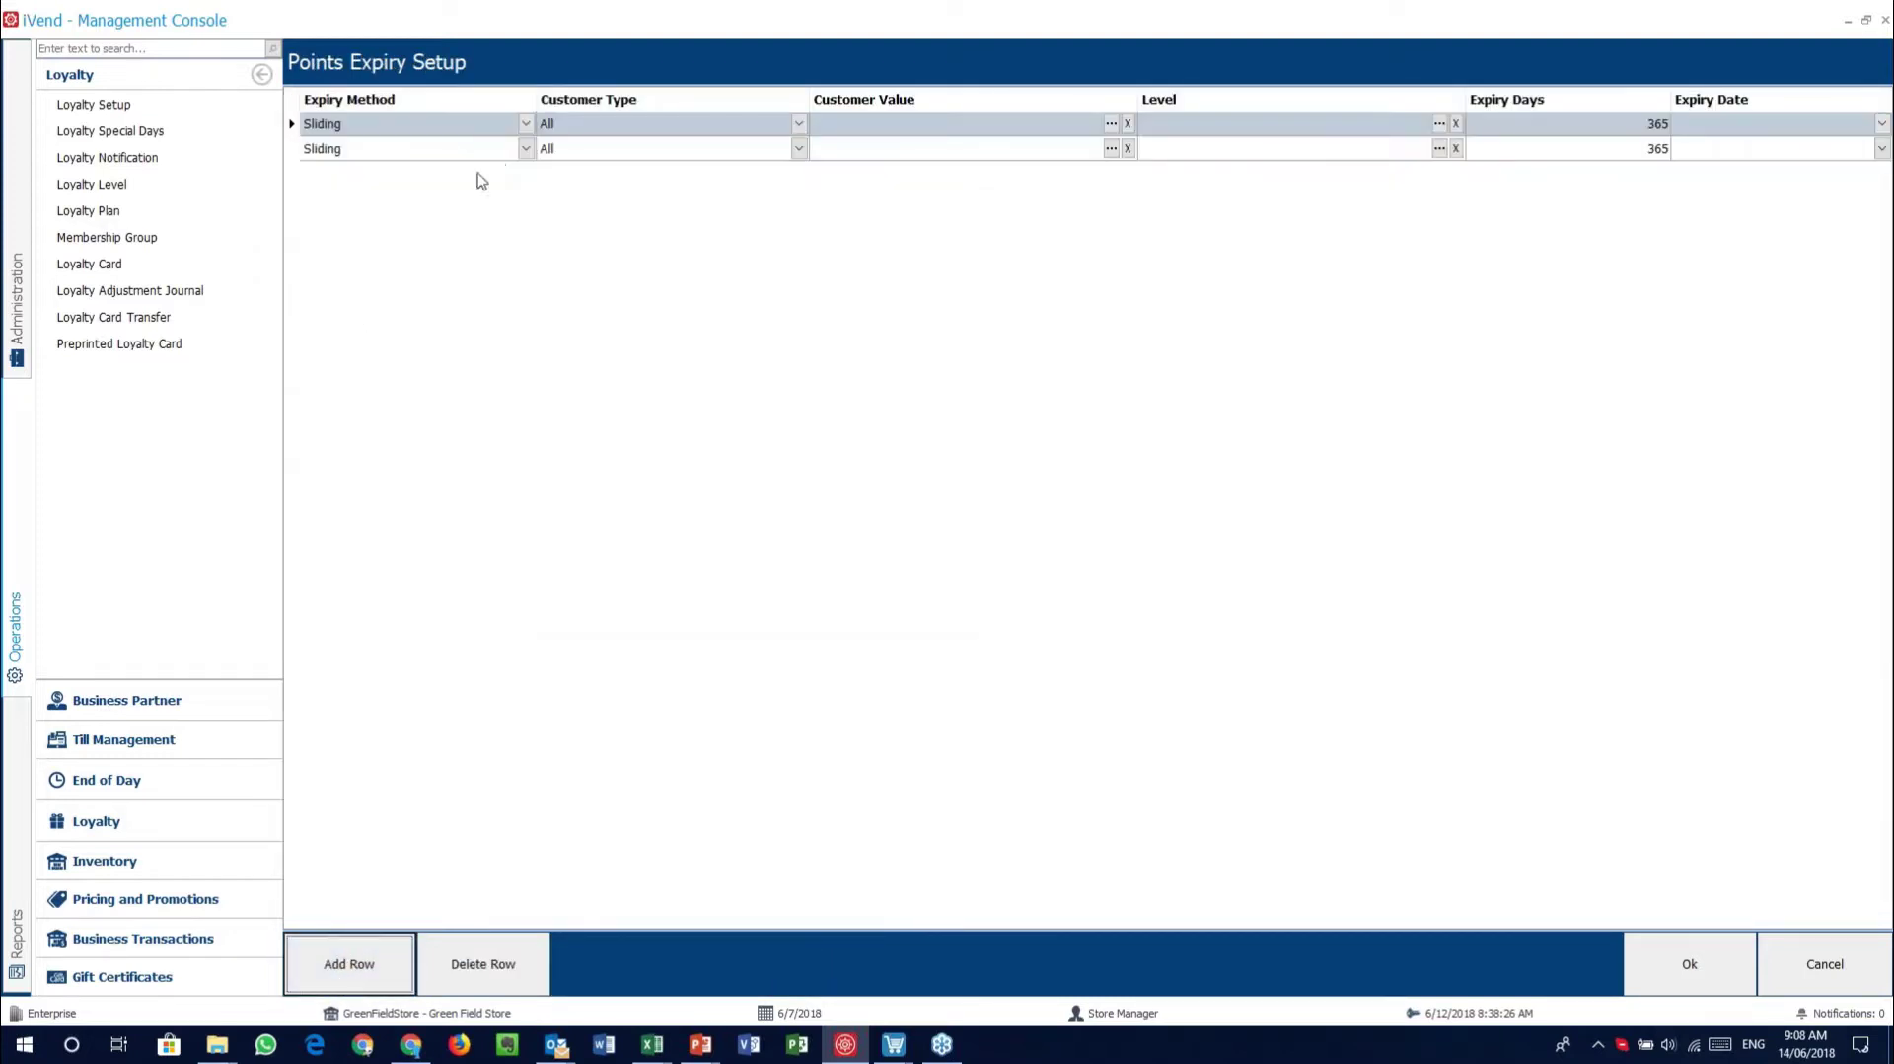
click(527, 149)
click(515, 190)
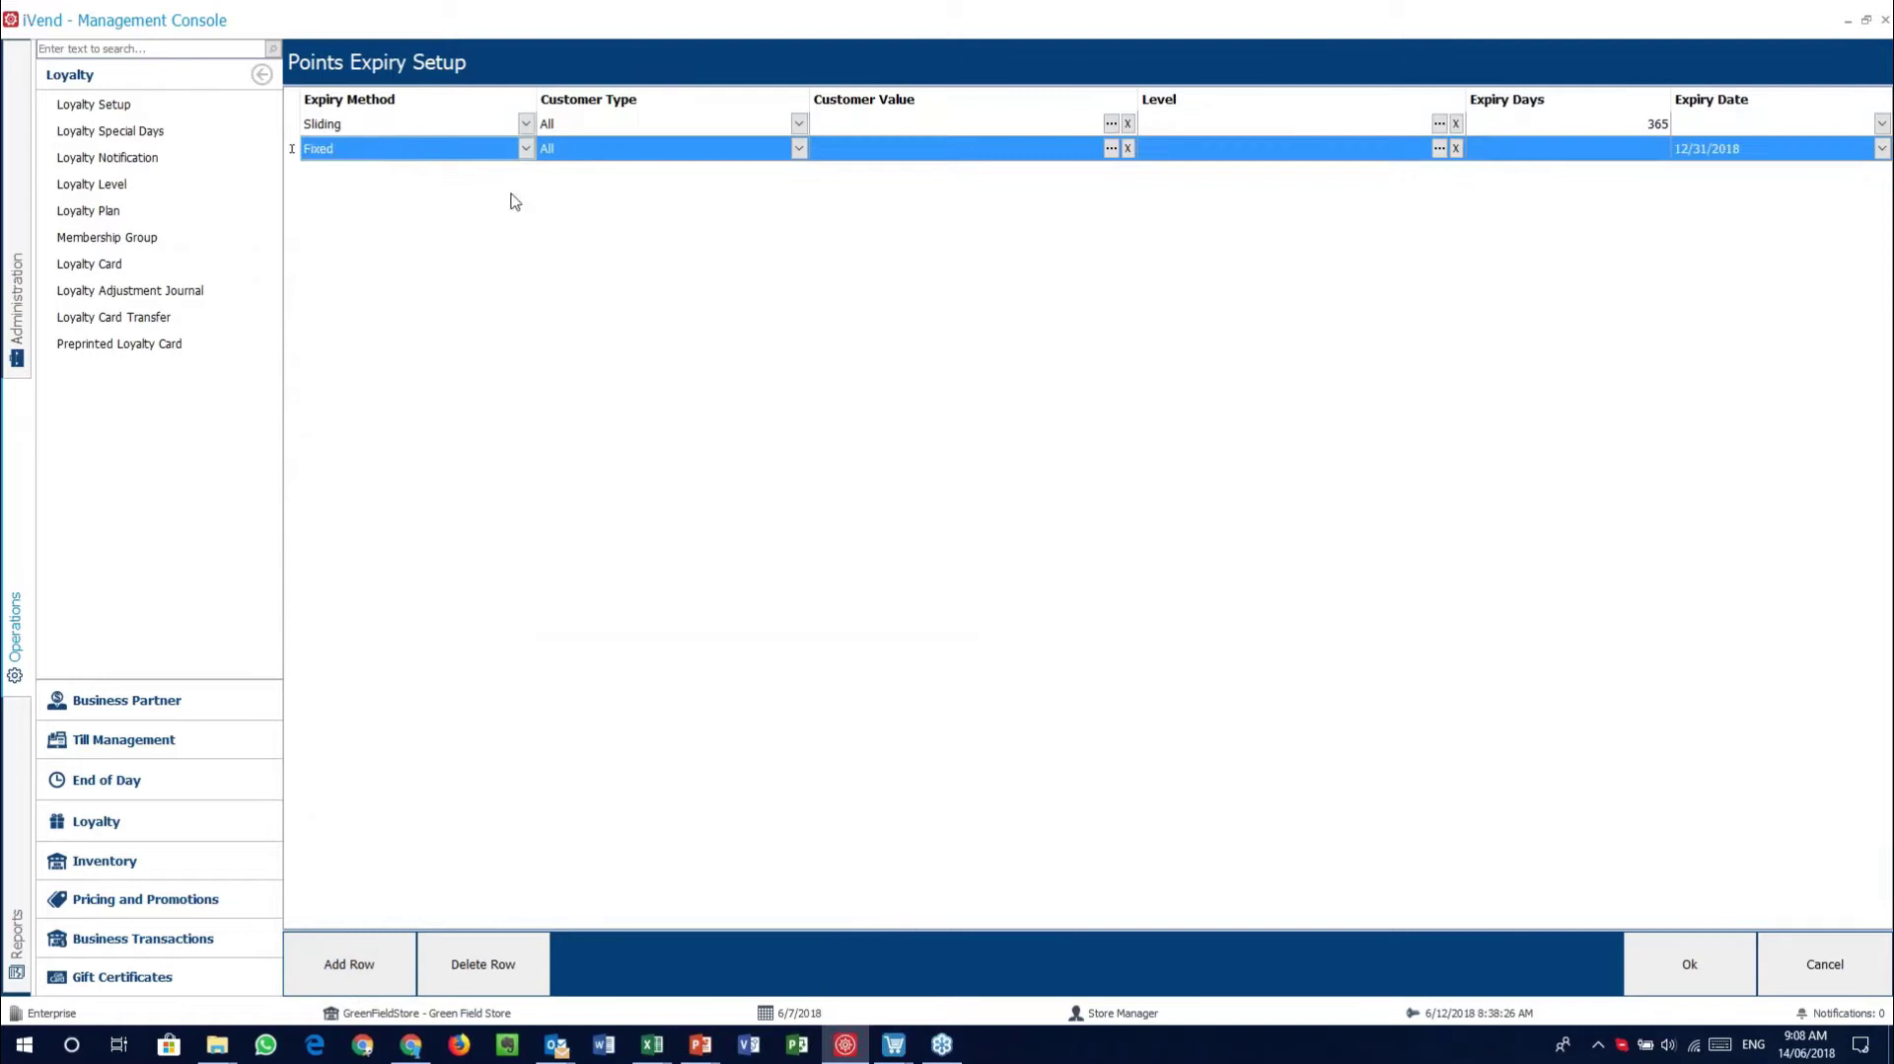
click(424, 123)
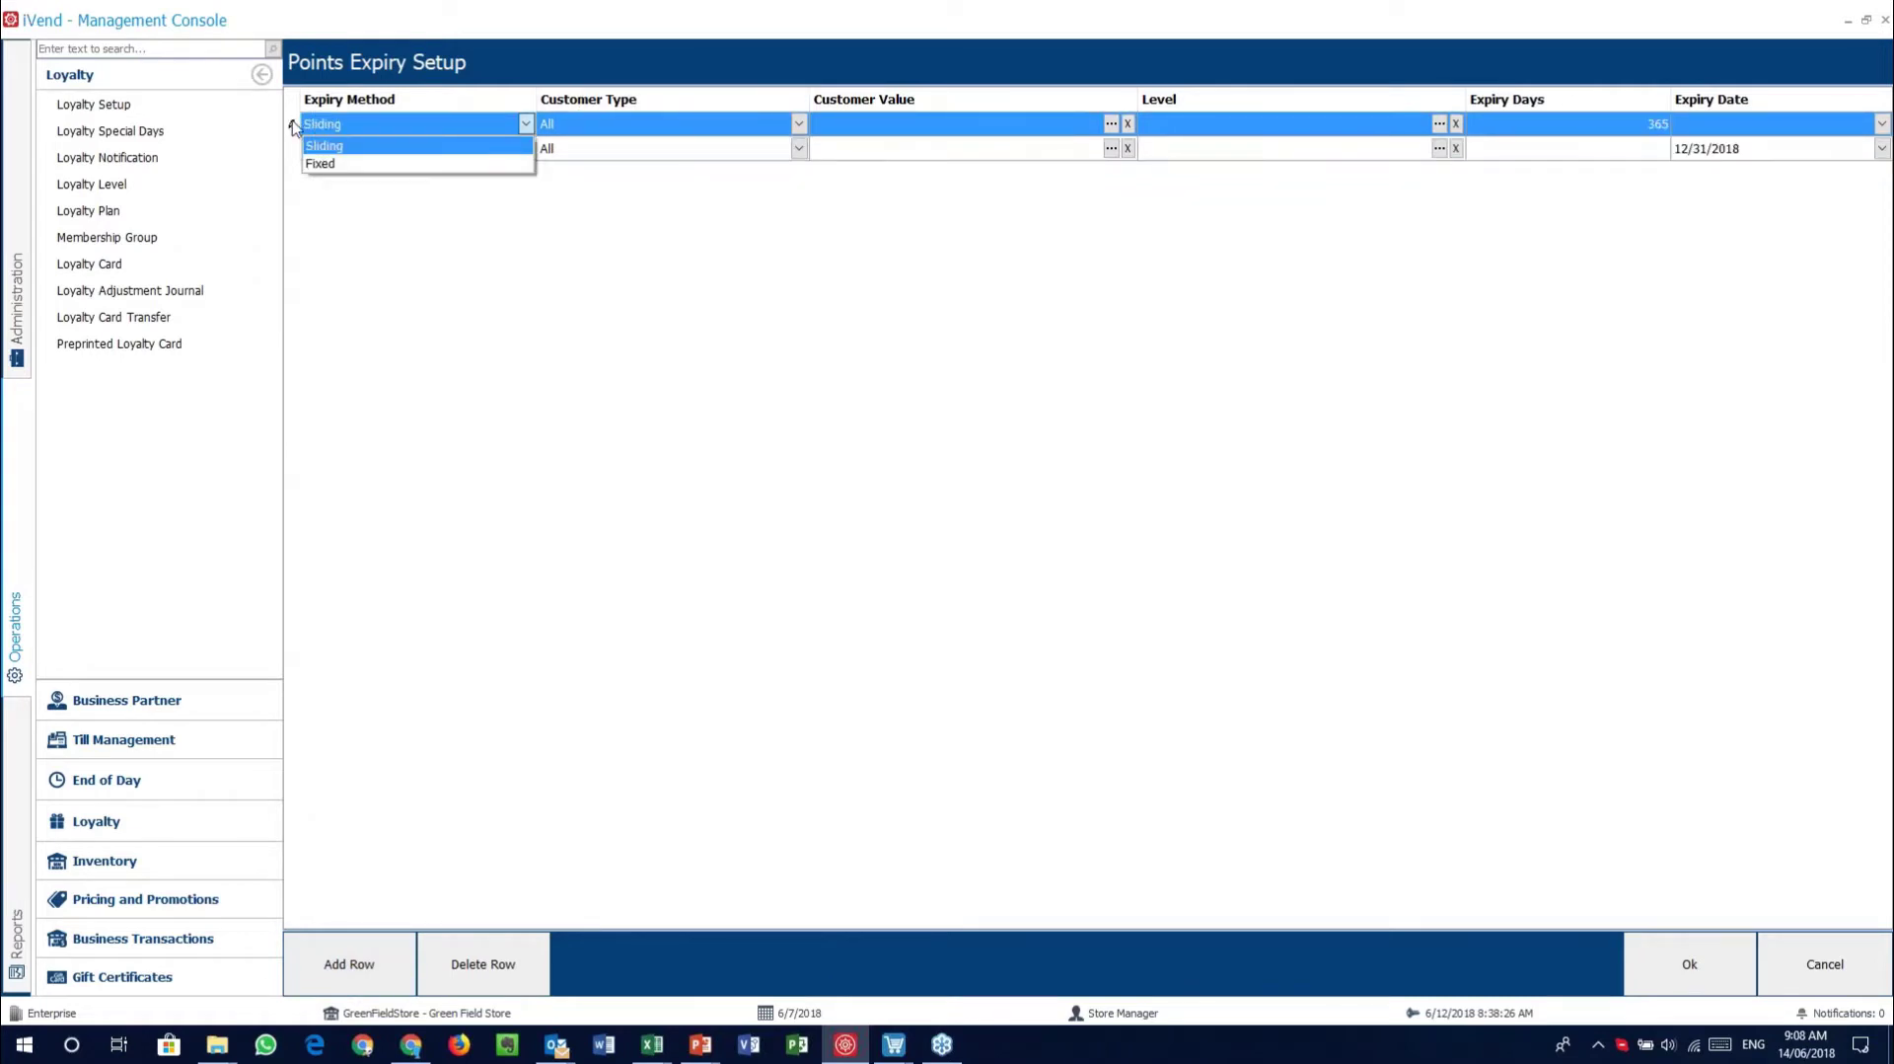
click(305, 129)
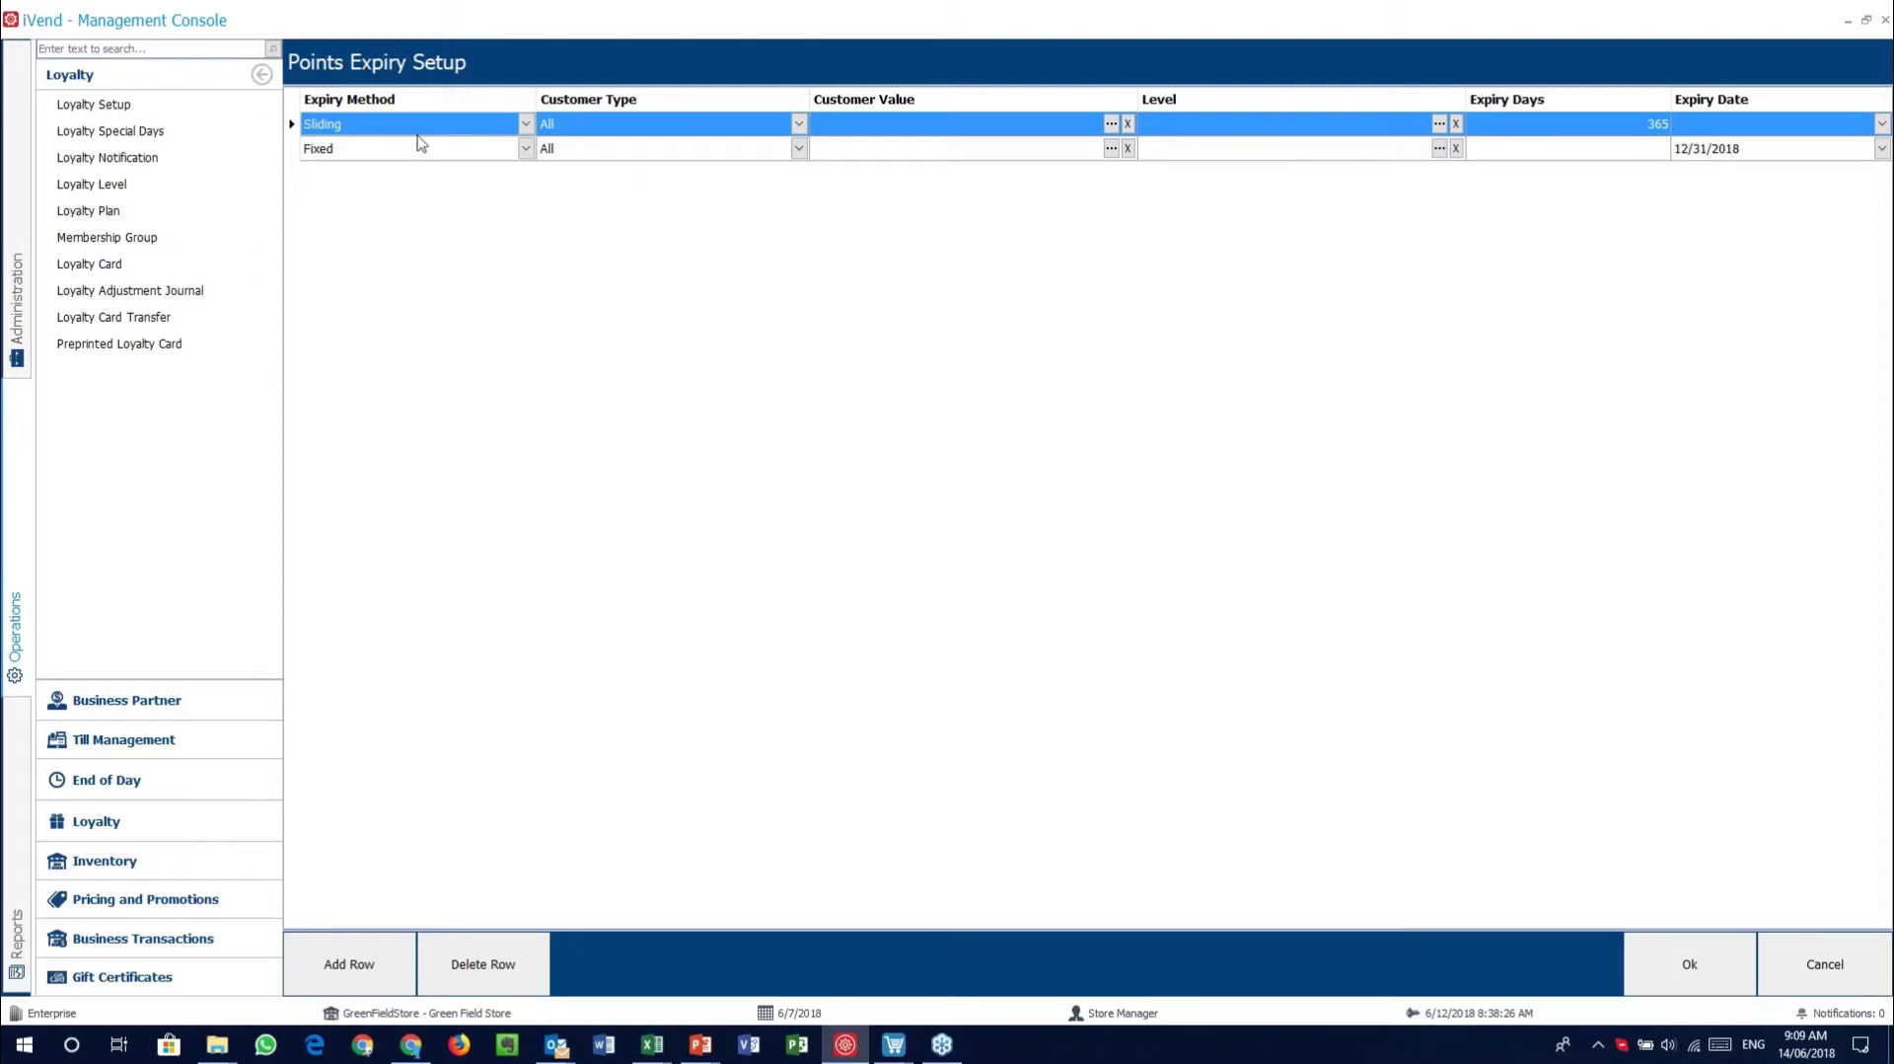
click(296, 150)
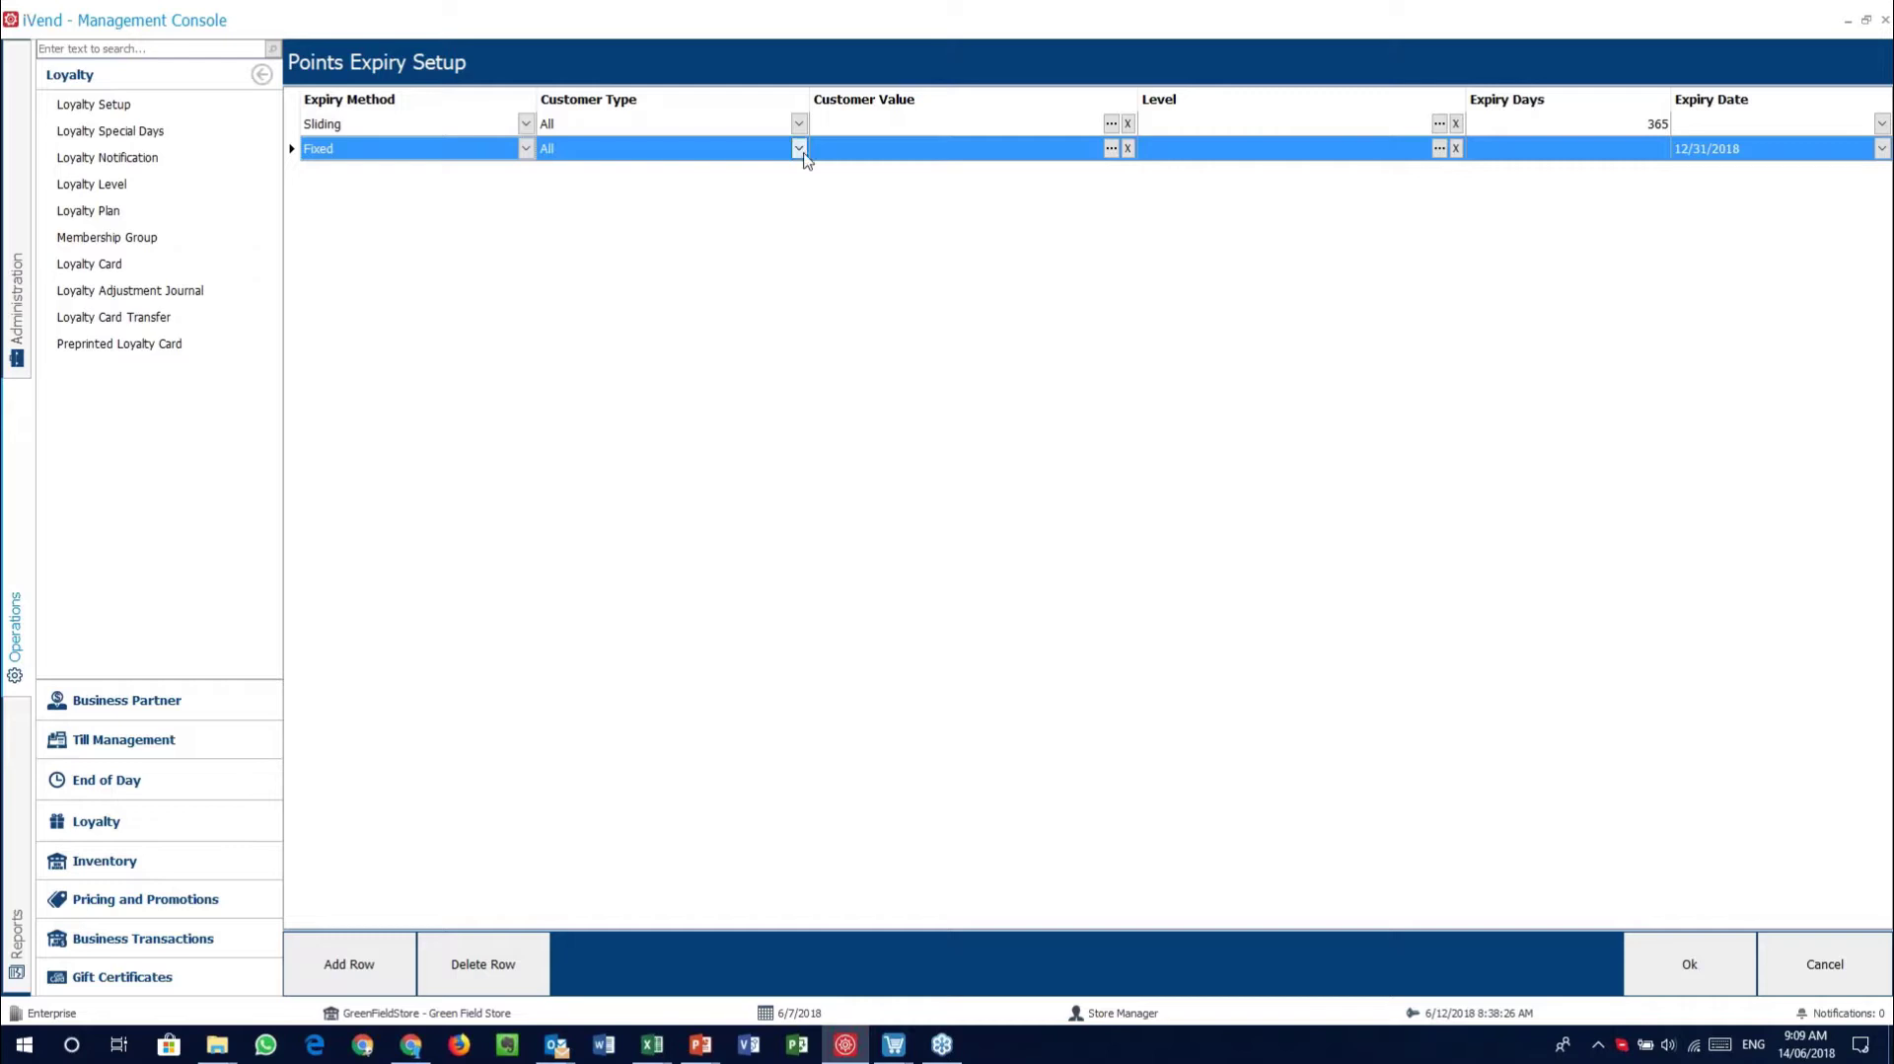
Assign the Platinum level to the Sliding expiry rule and Bronze to the Fixed rule, and cancel the Points Expiry Setup
click(1437, 123)
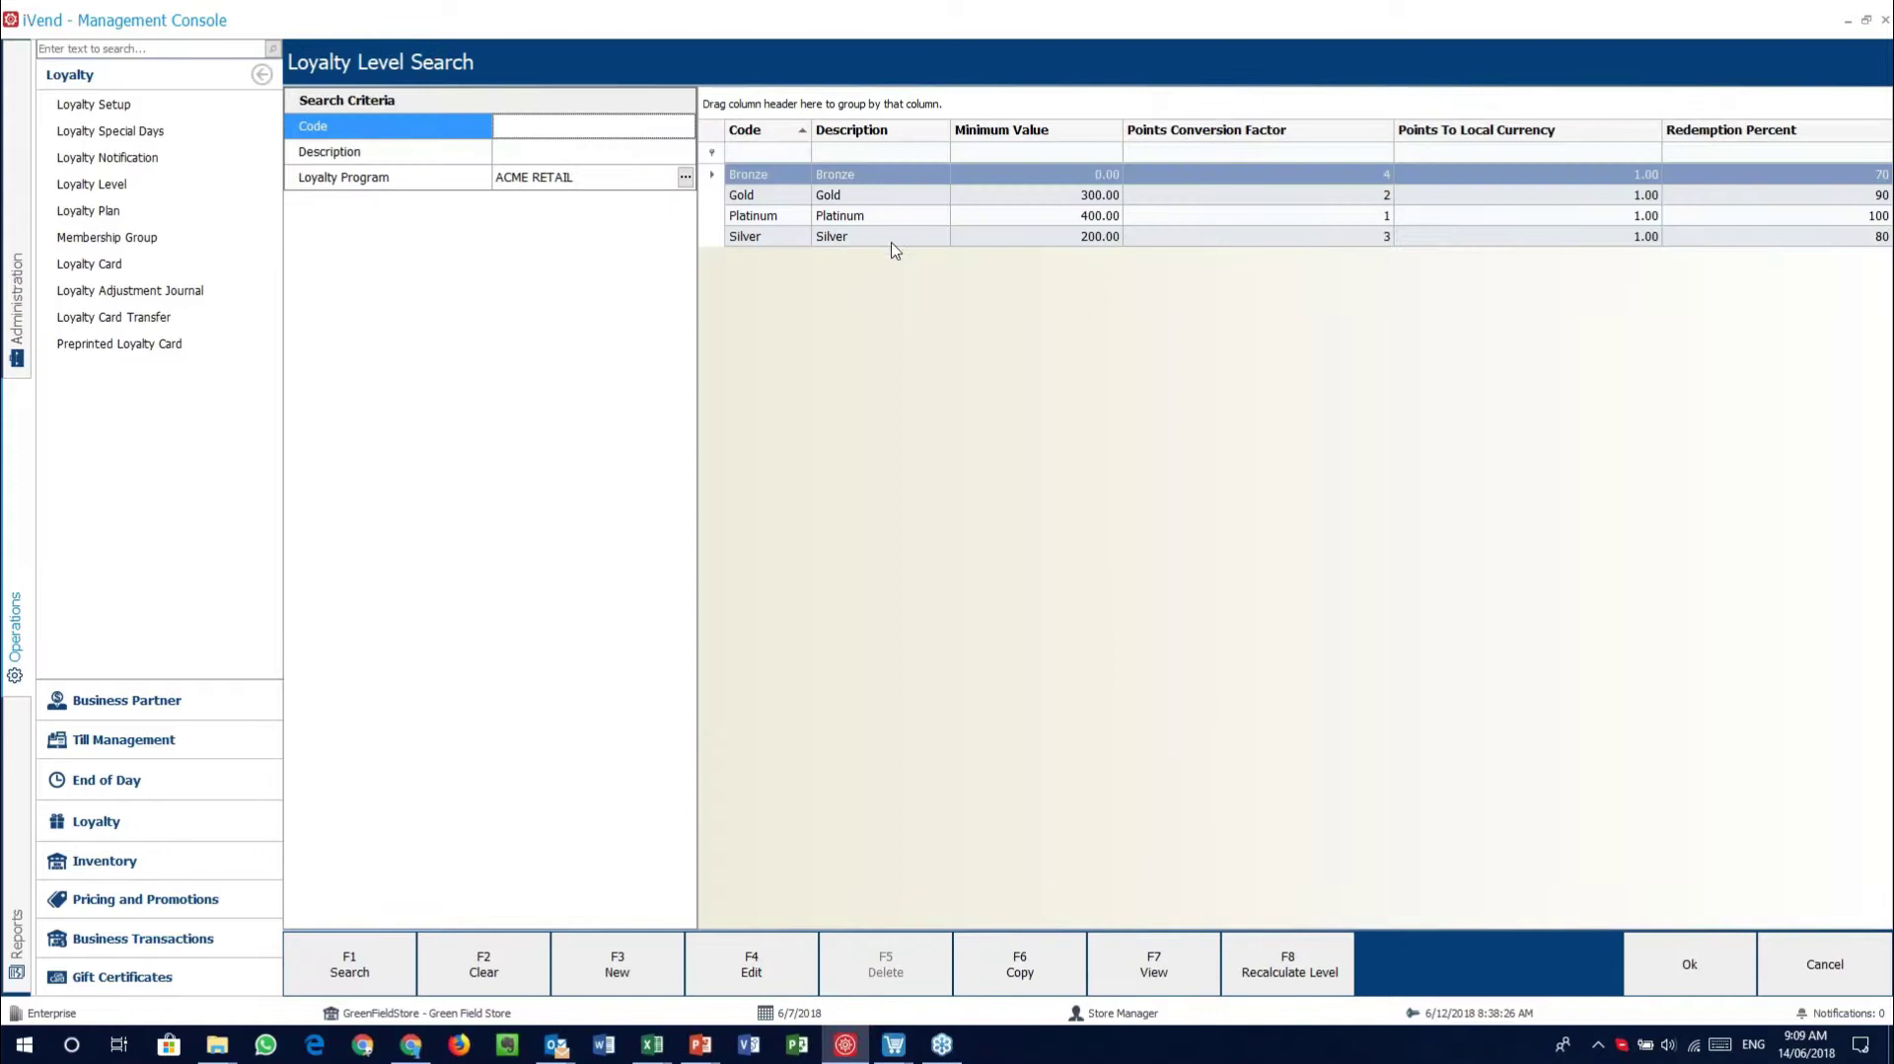
click(887, 217)
double_click(887, 217)
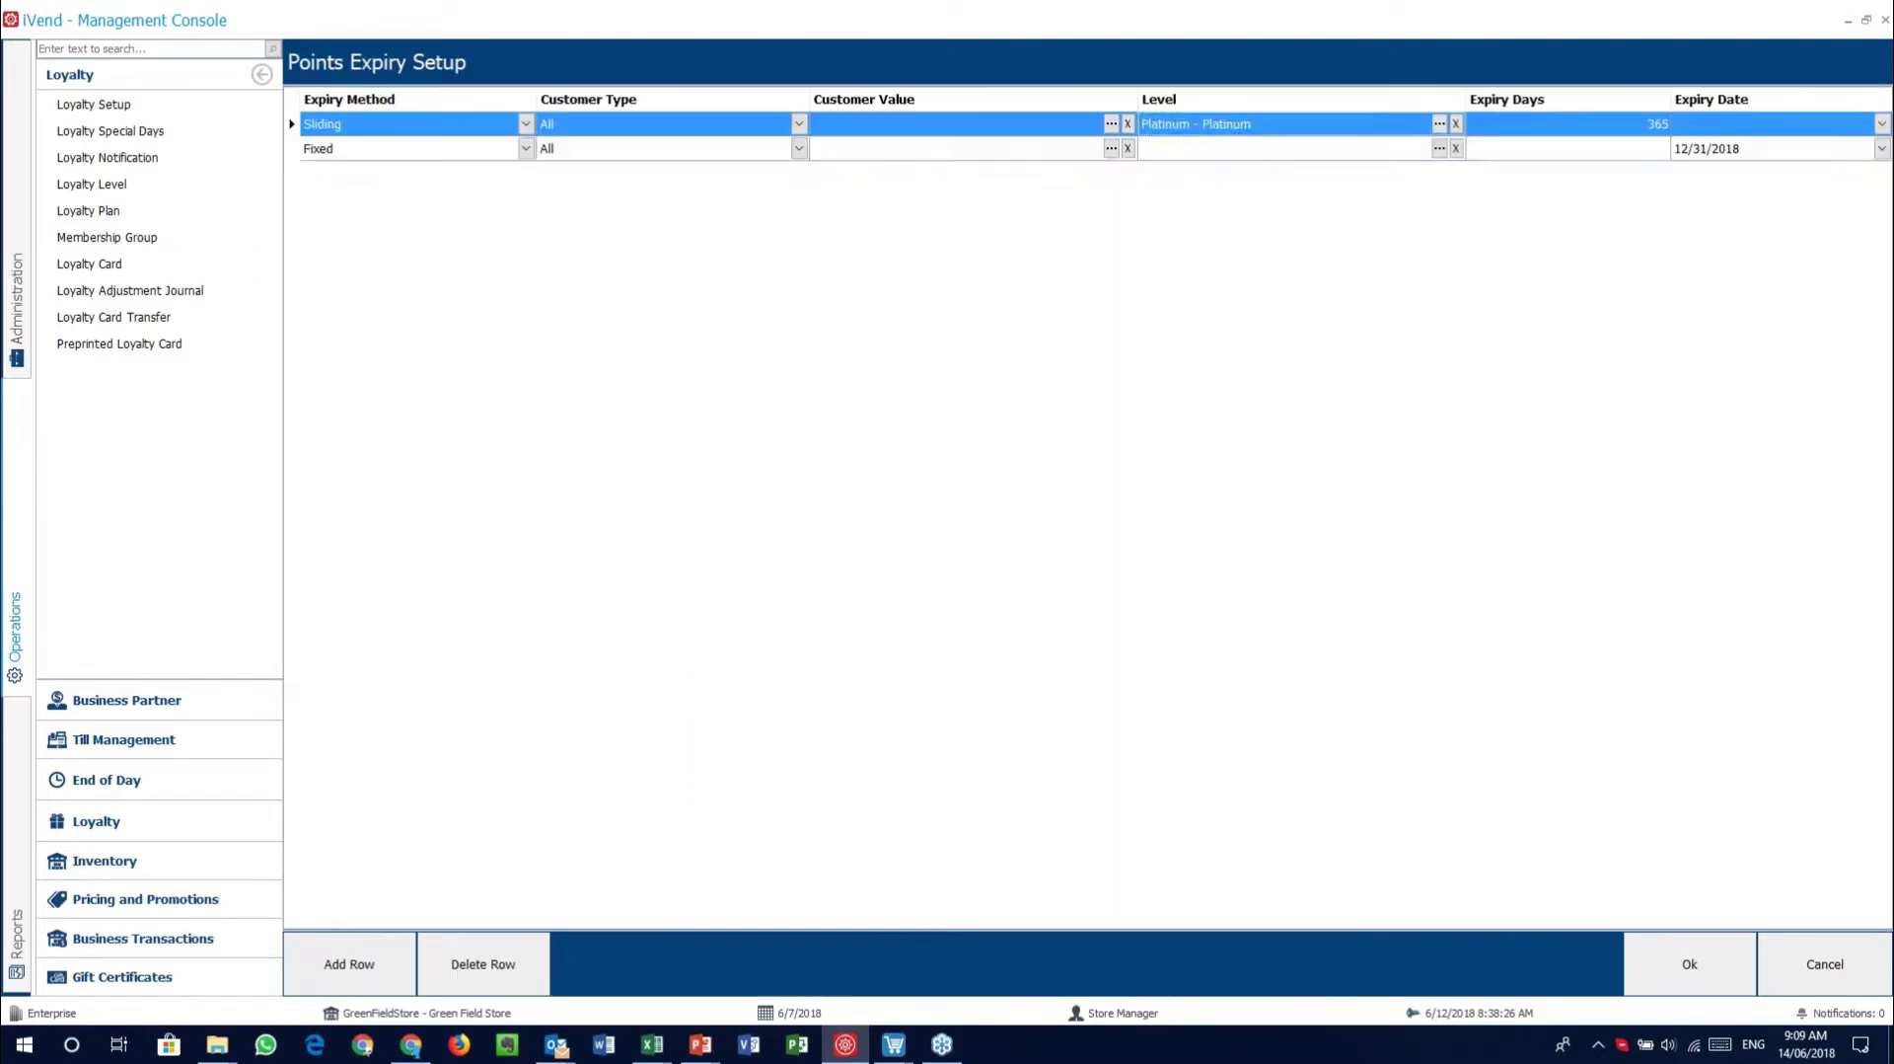
click(1439, 150)
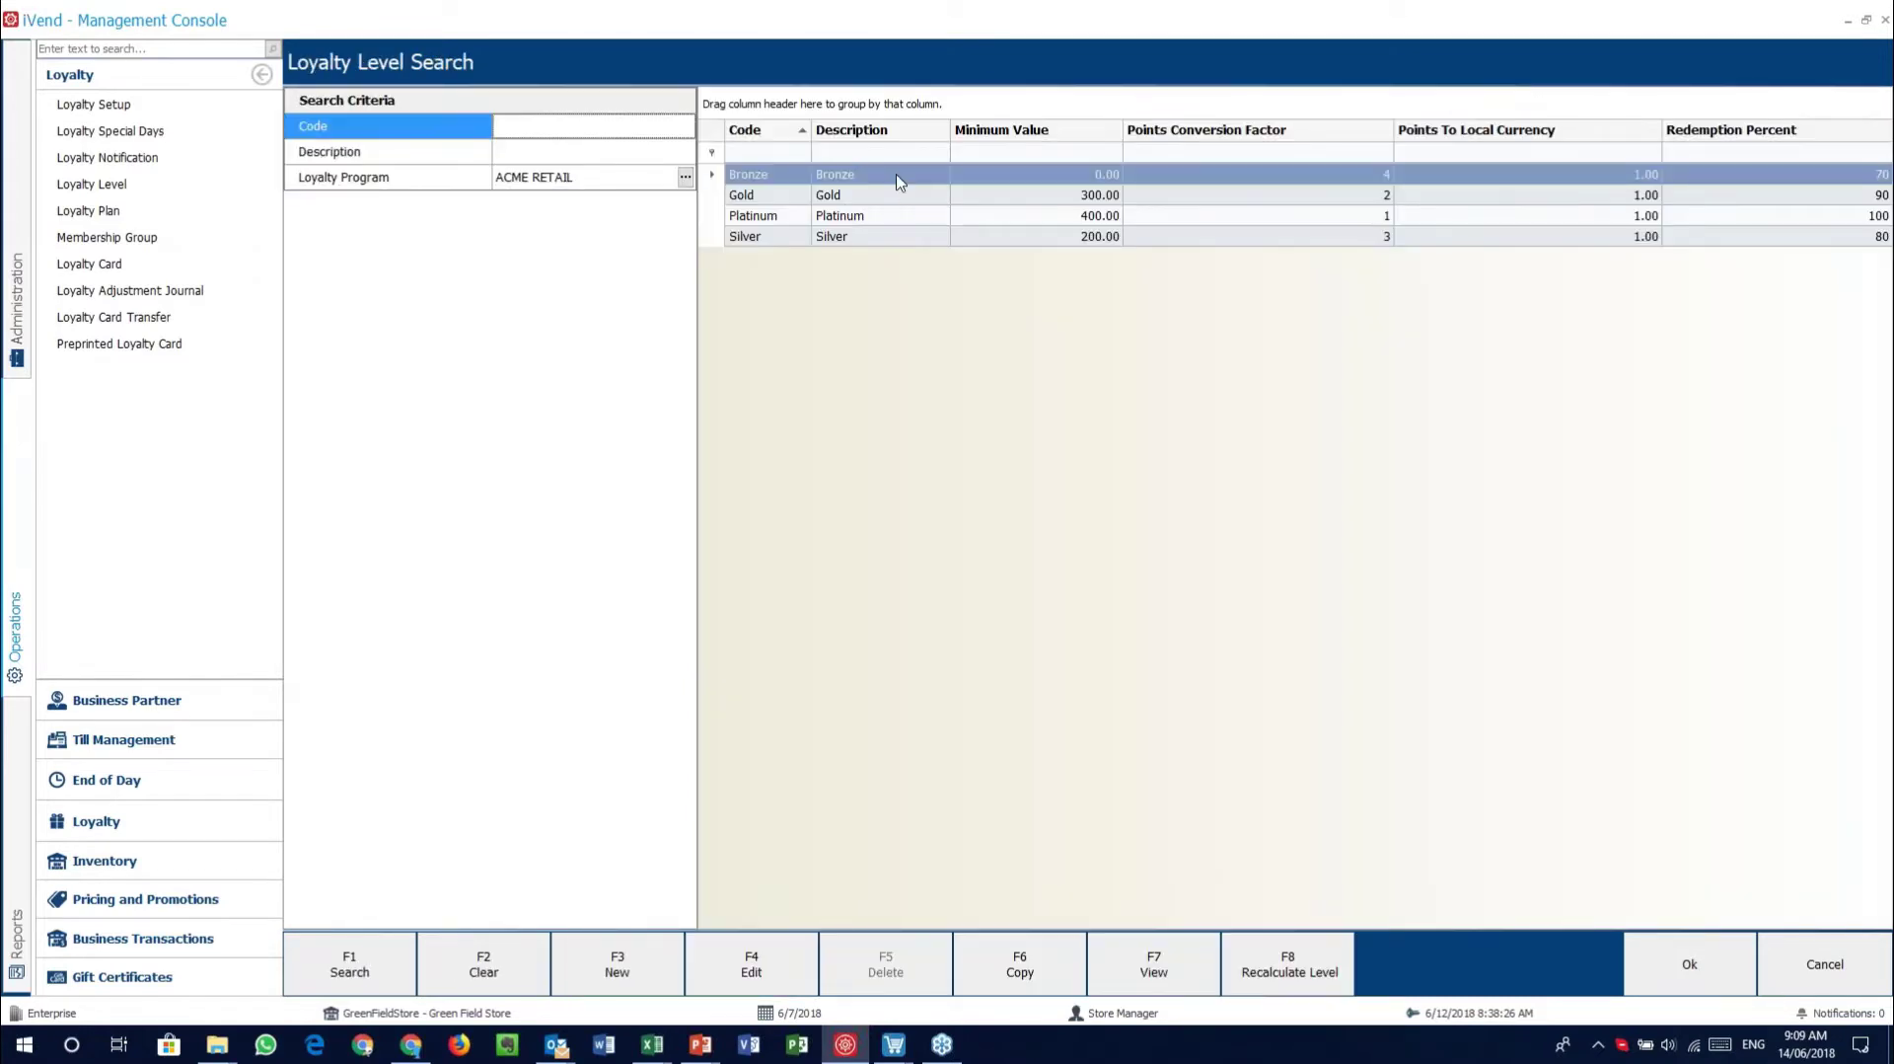
double_click(895, 175)
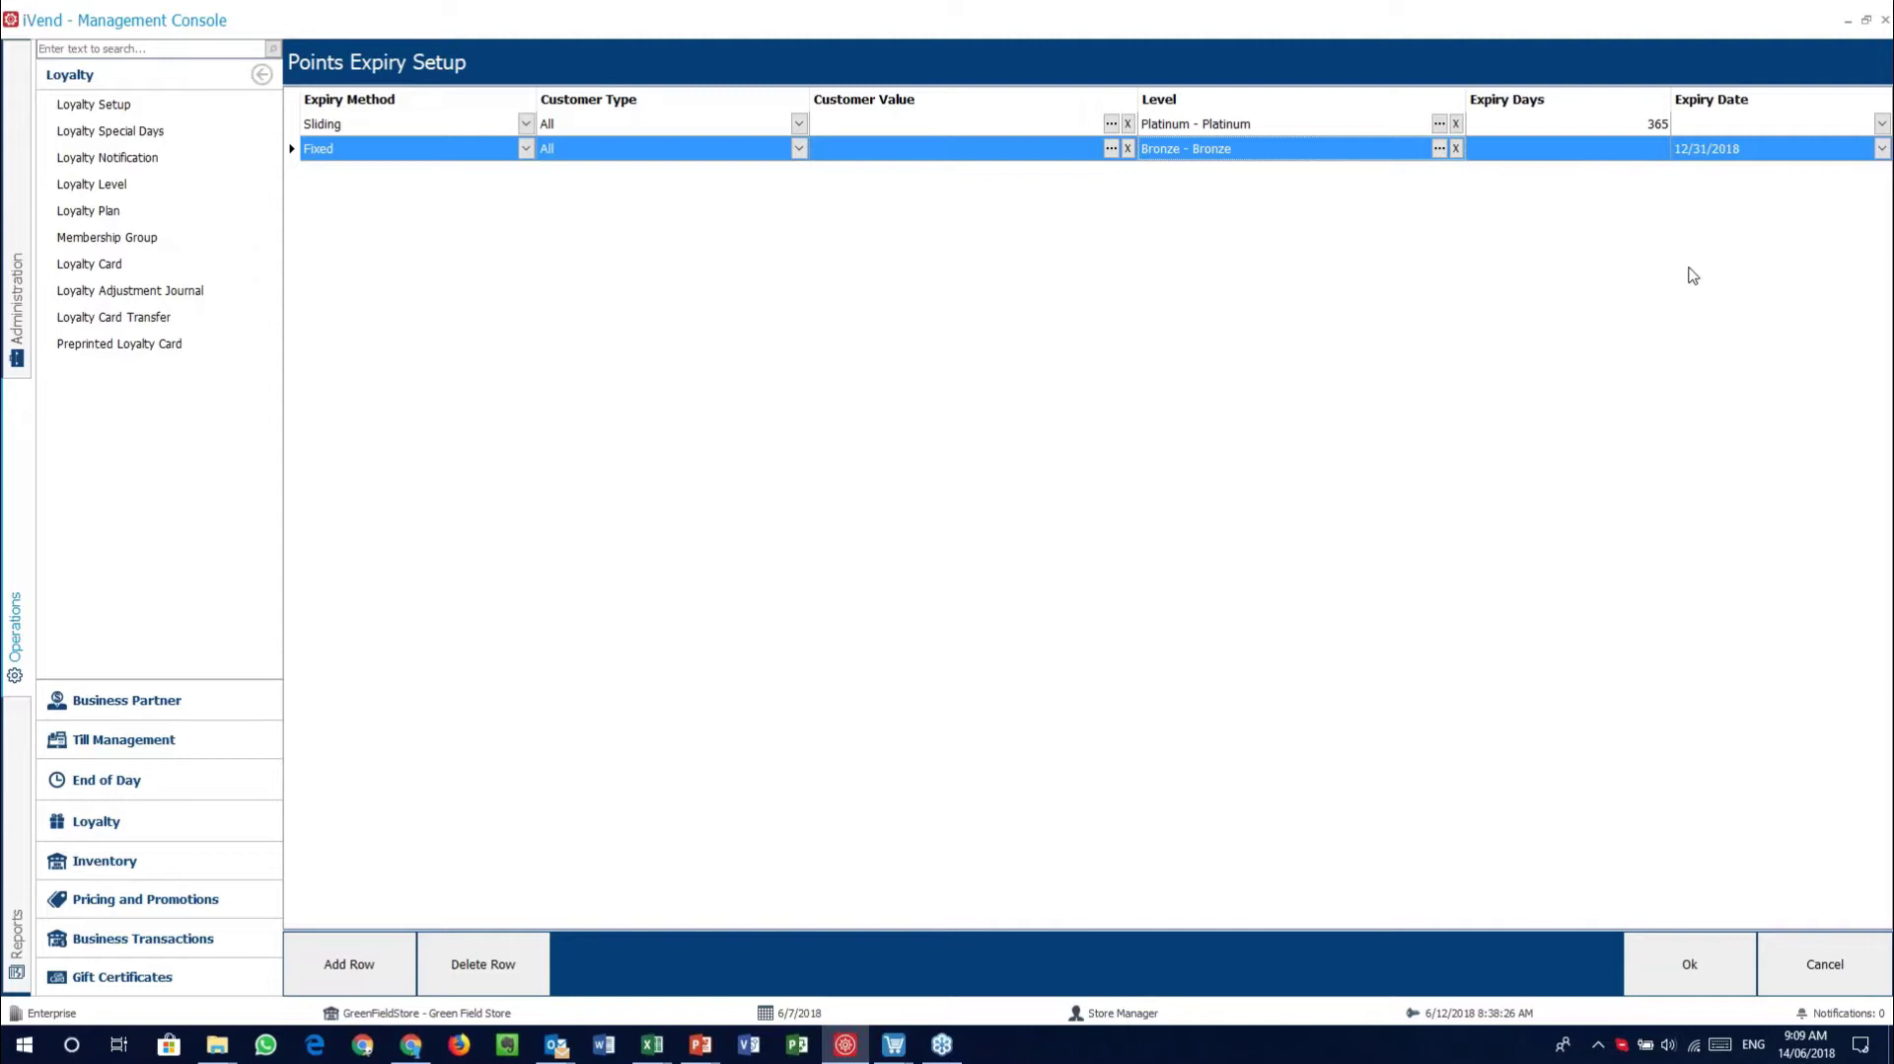
click(1835, 966)
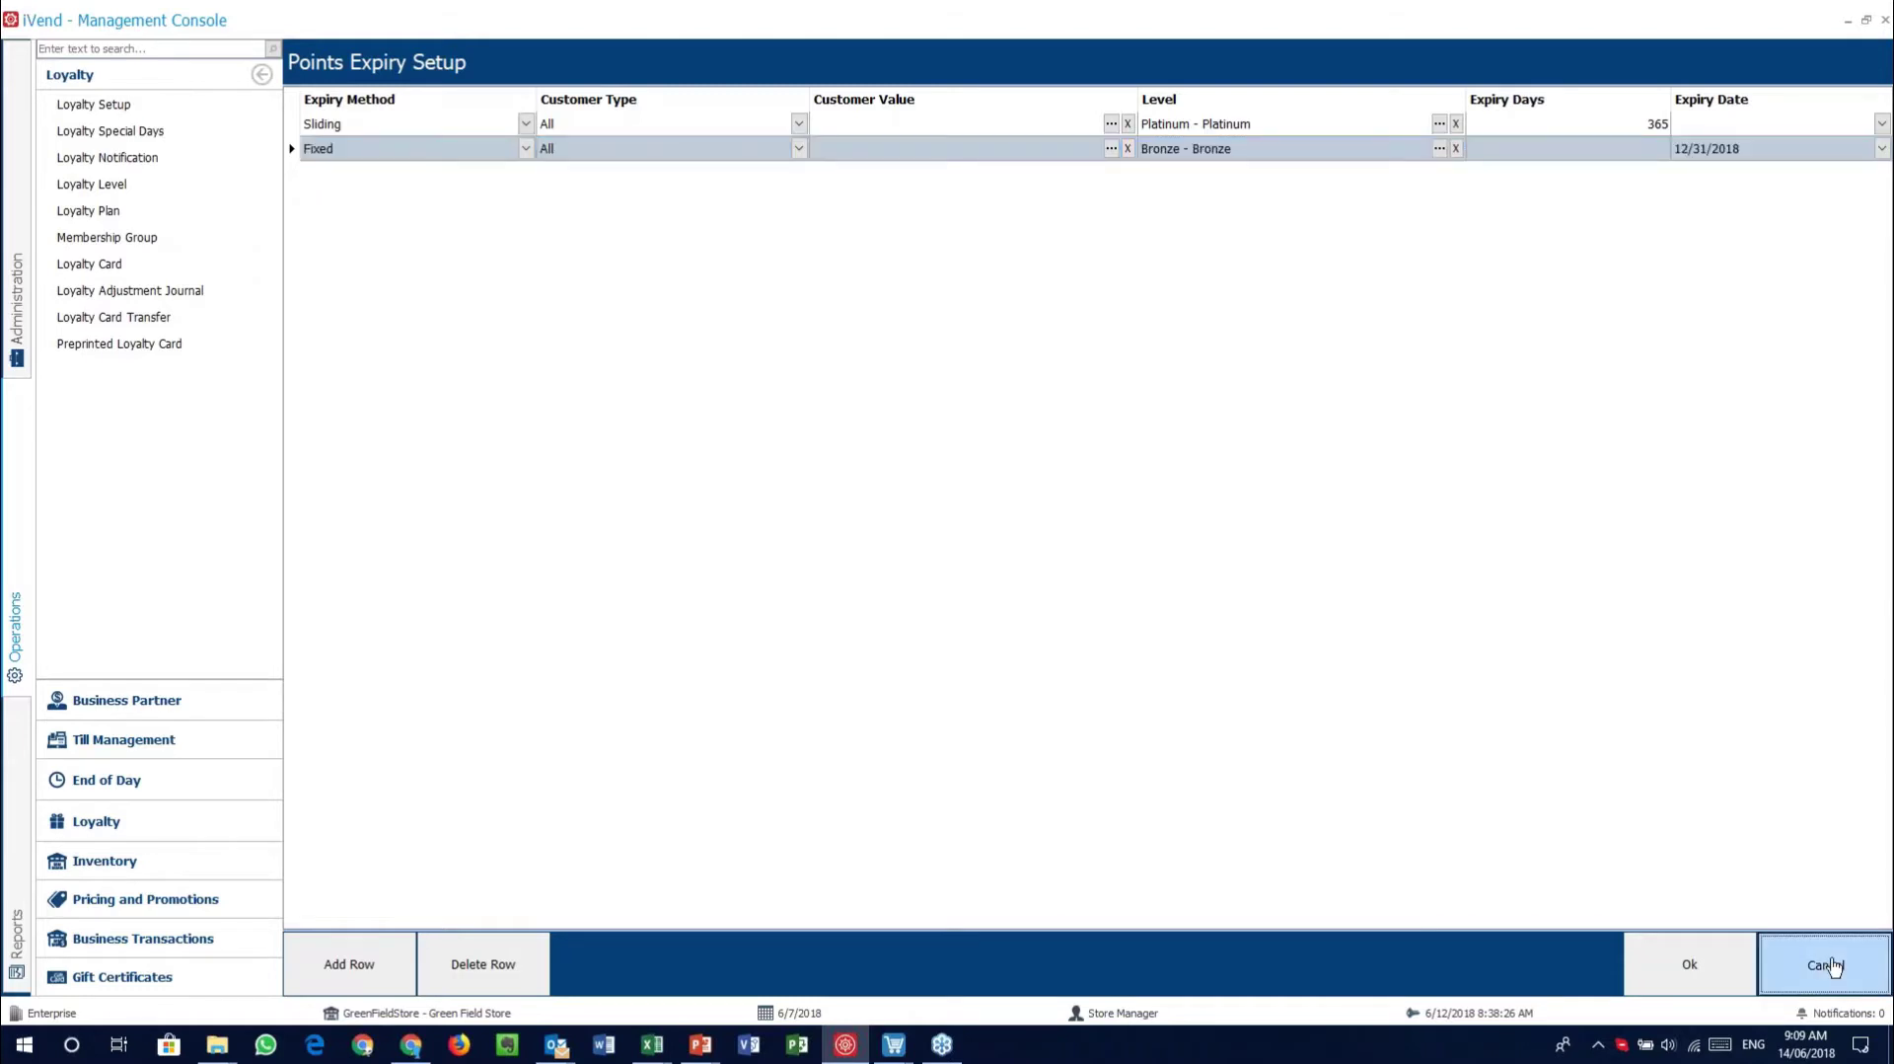
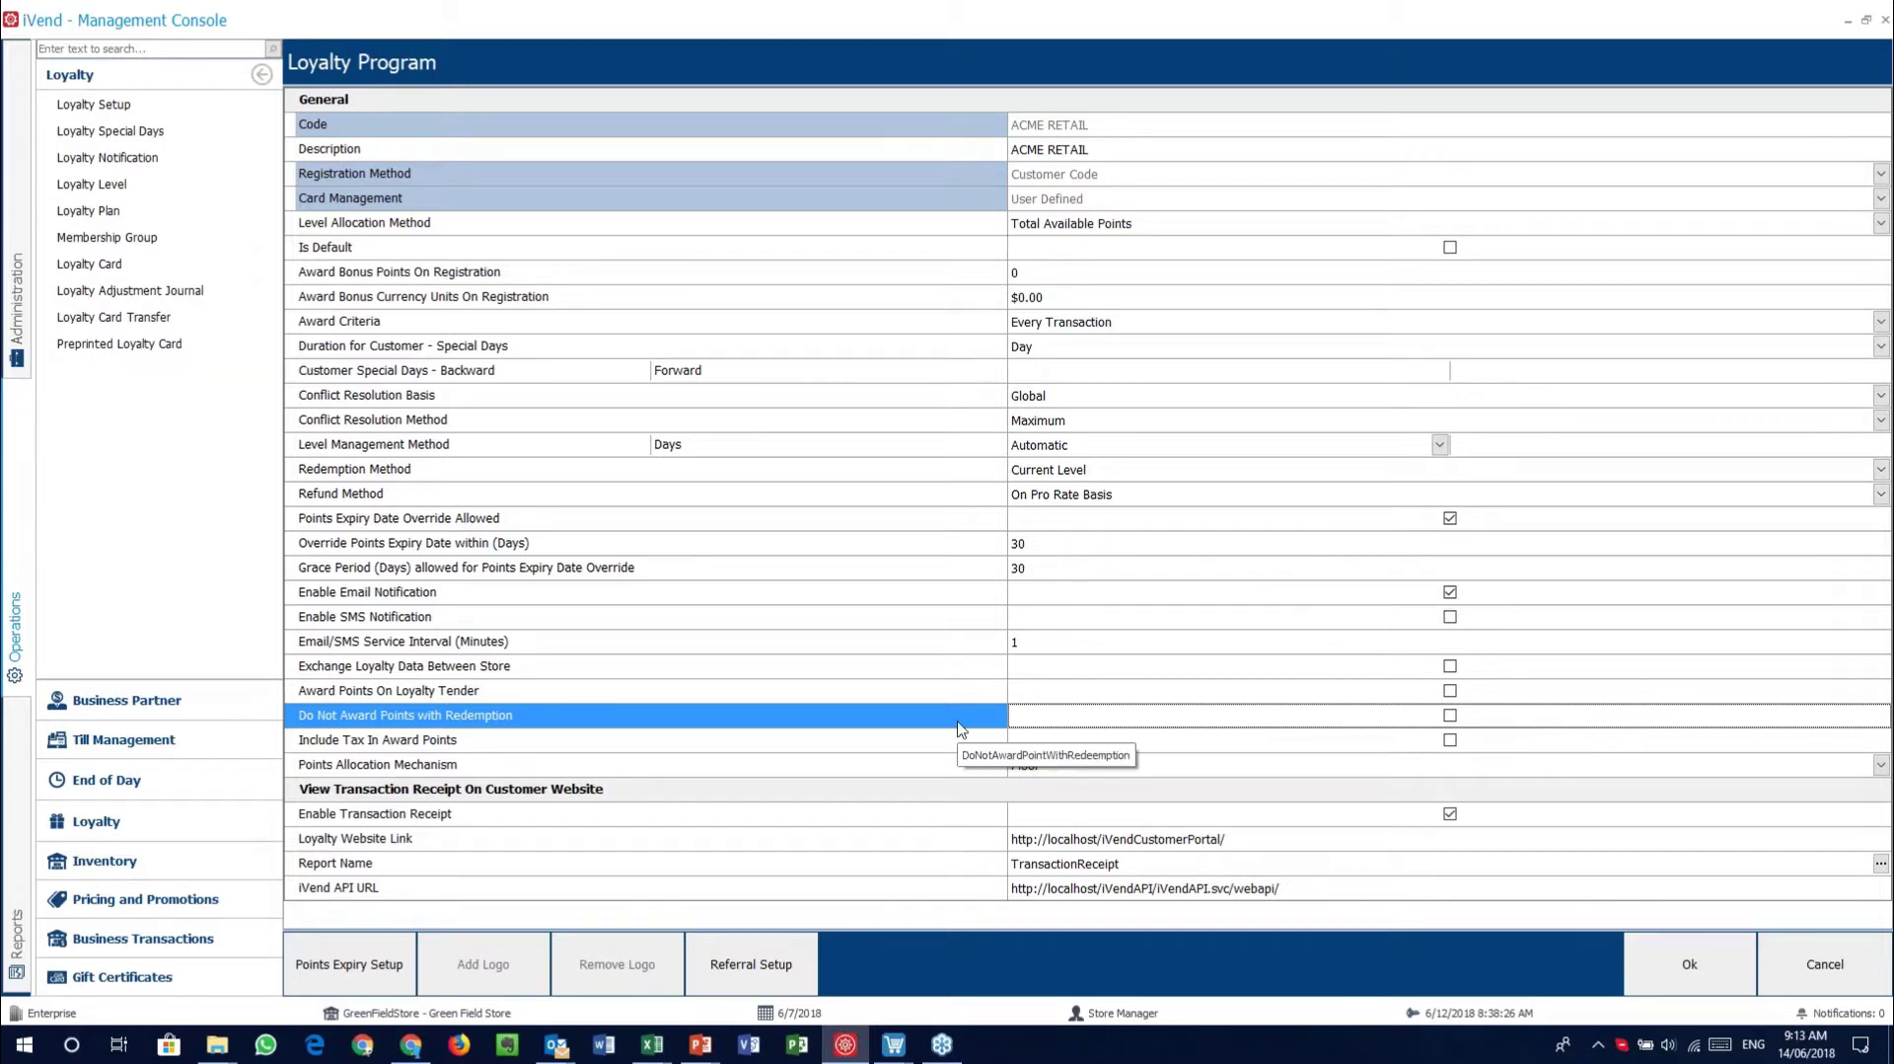
Review the Email Notification, Award Points On Loyalty Tender and points expiry grace period settings of the loyalty program
click(746, 599)
click(684, 692)
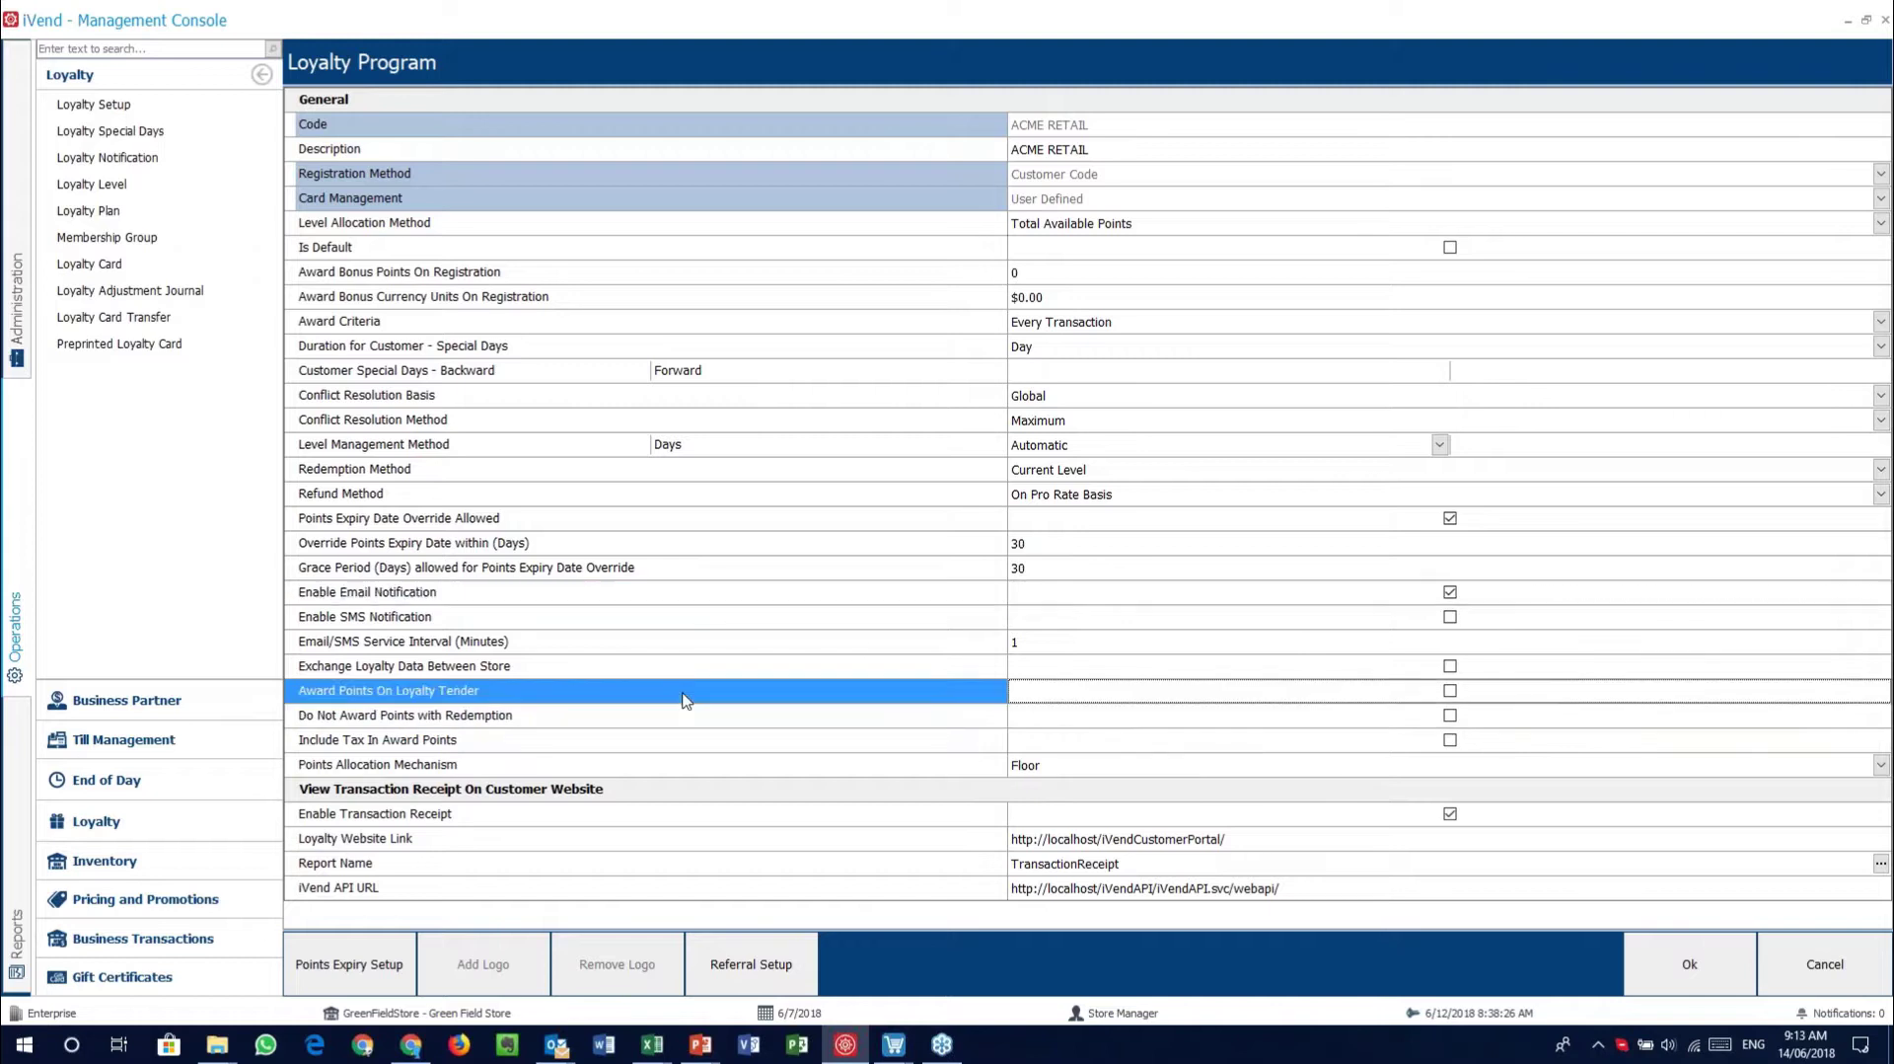
click(738, 570)
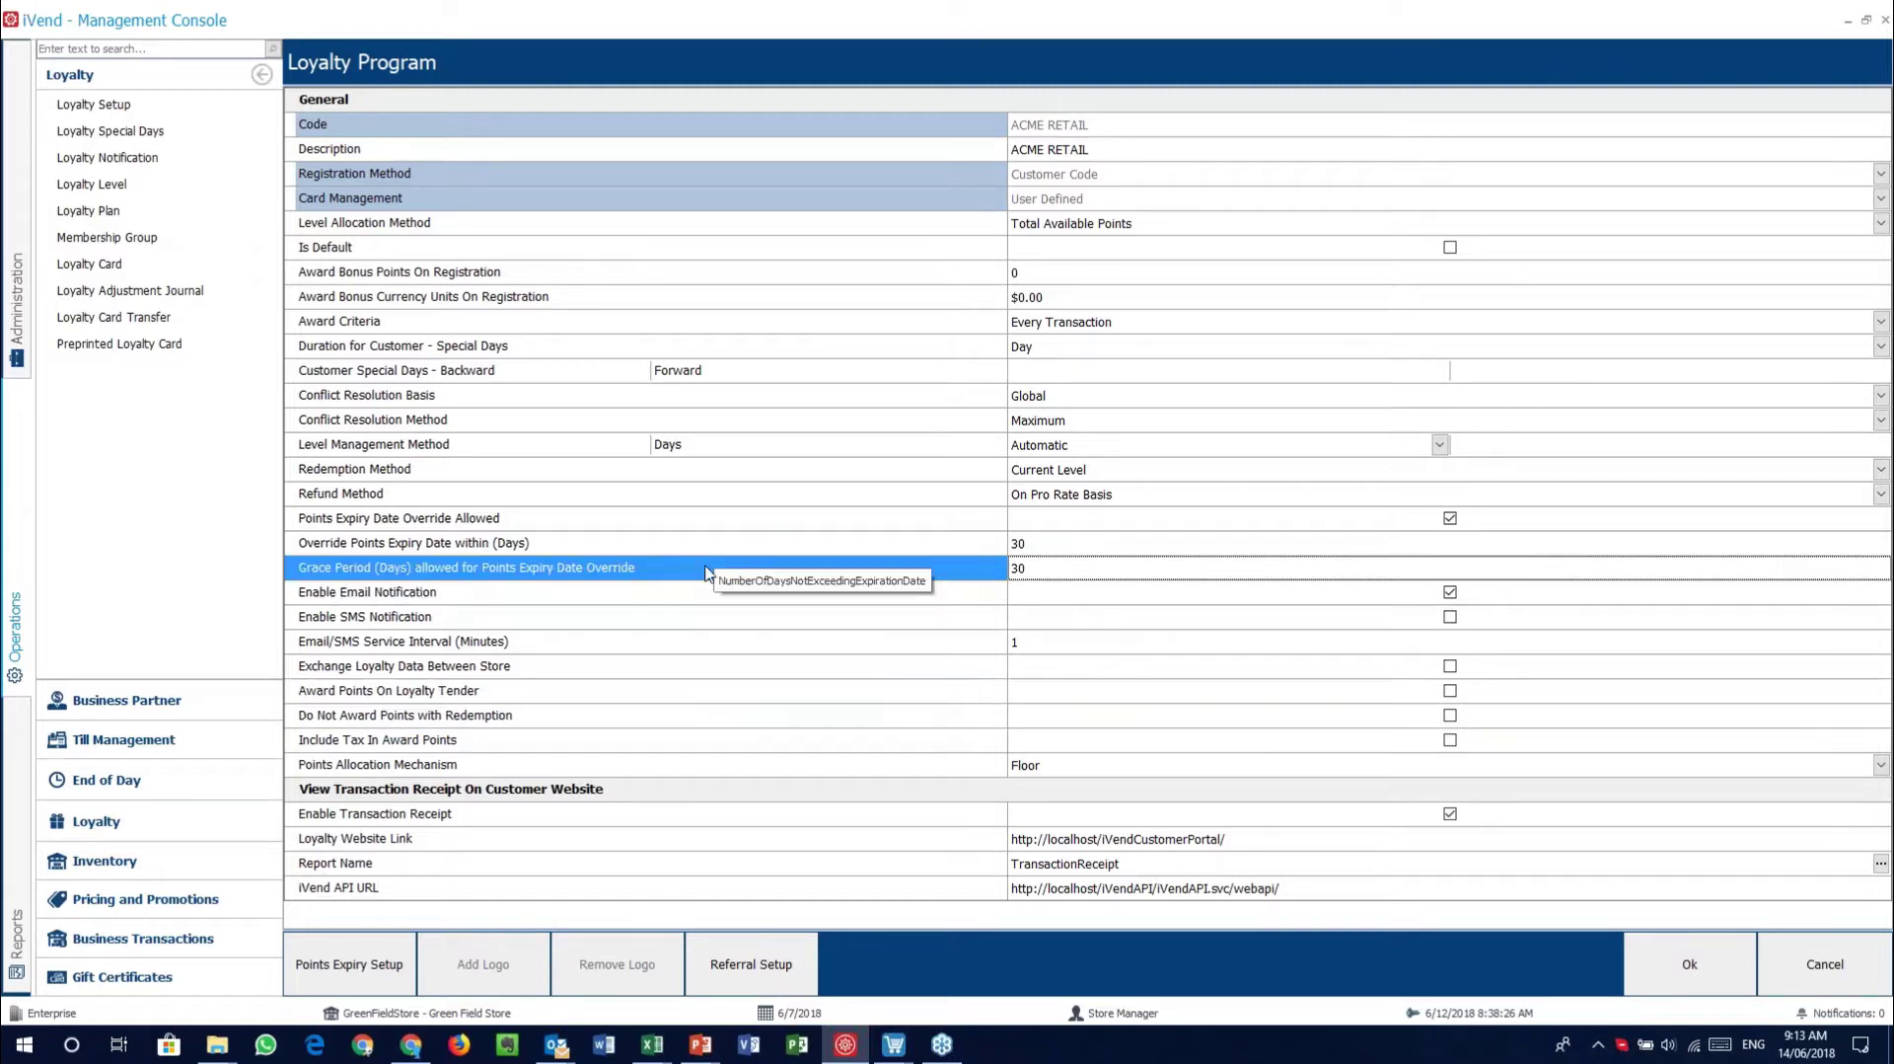
Review the Enable SMS Notification, Email/SMS Service Interval and Award Points On Loyalty Tender settings of the loyalty program
click(669, 622)
click(657, 646)
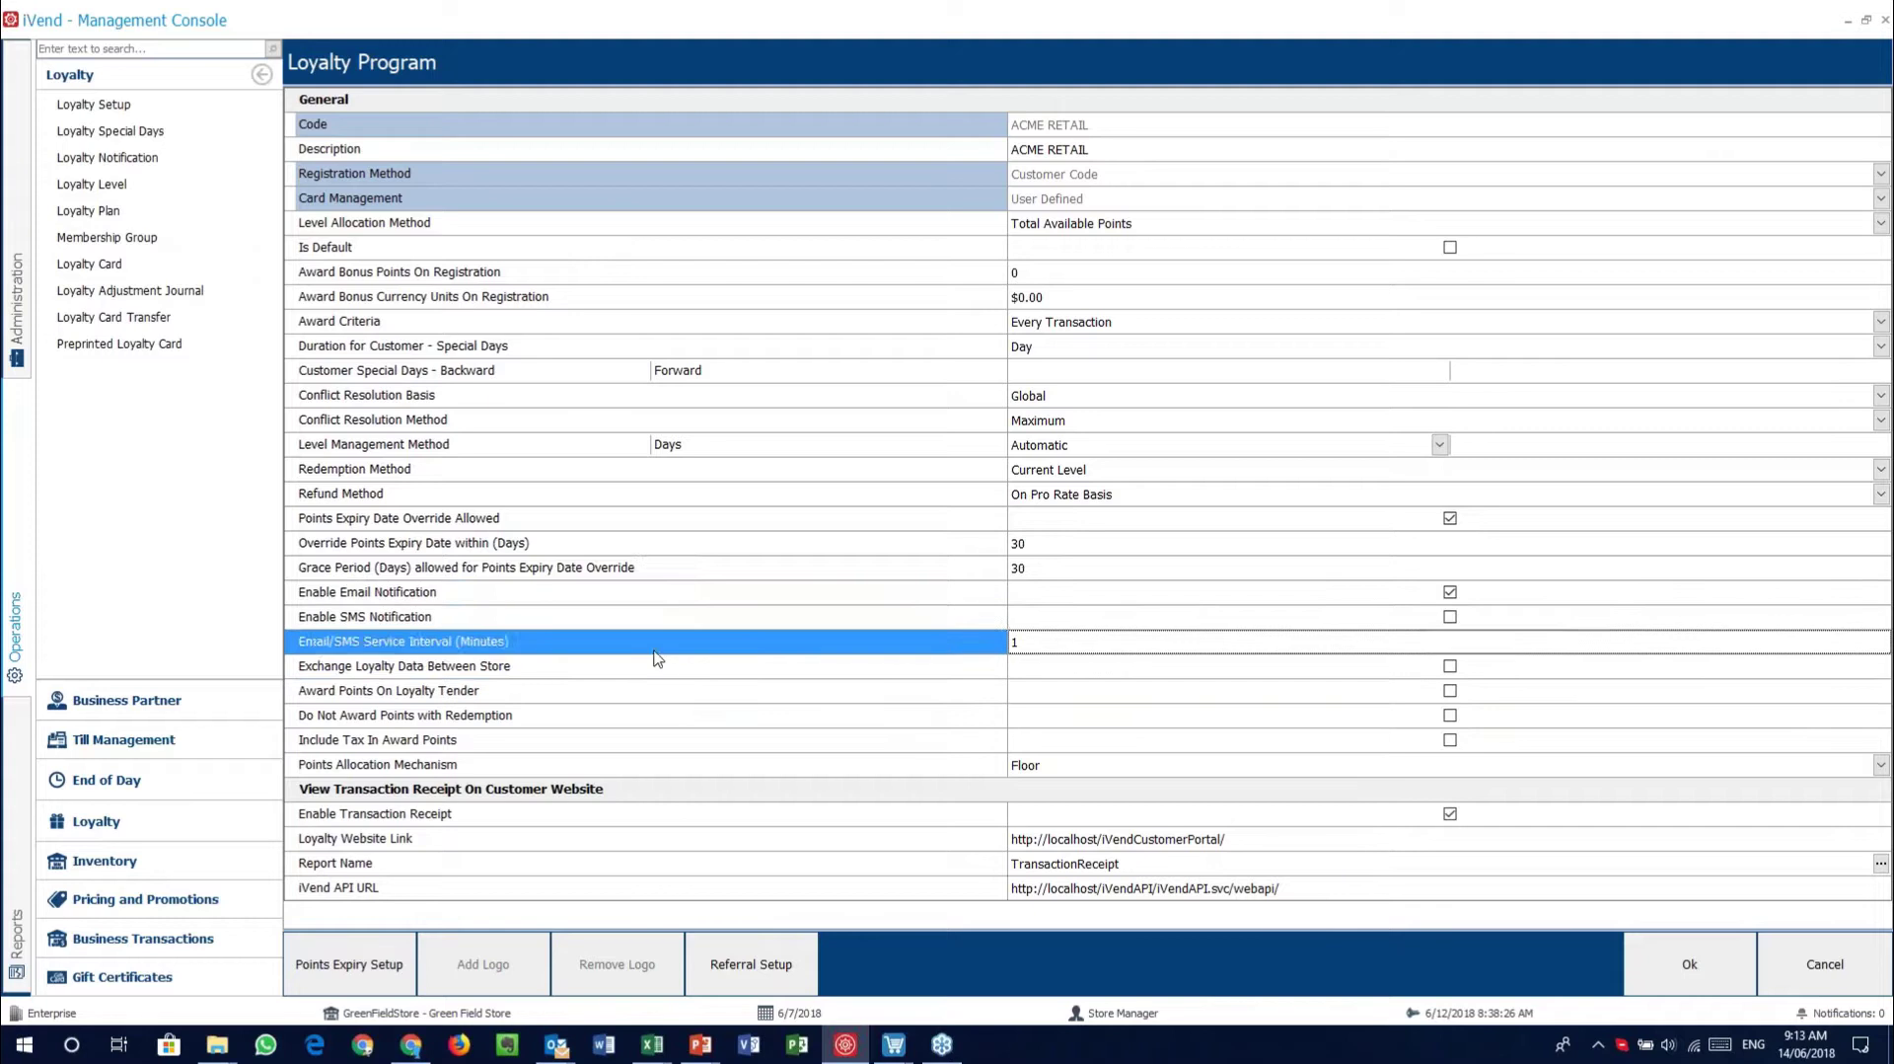
click(645, 699)
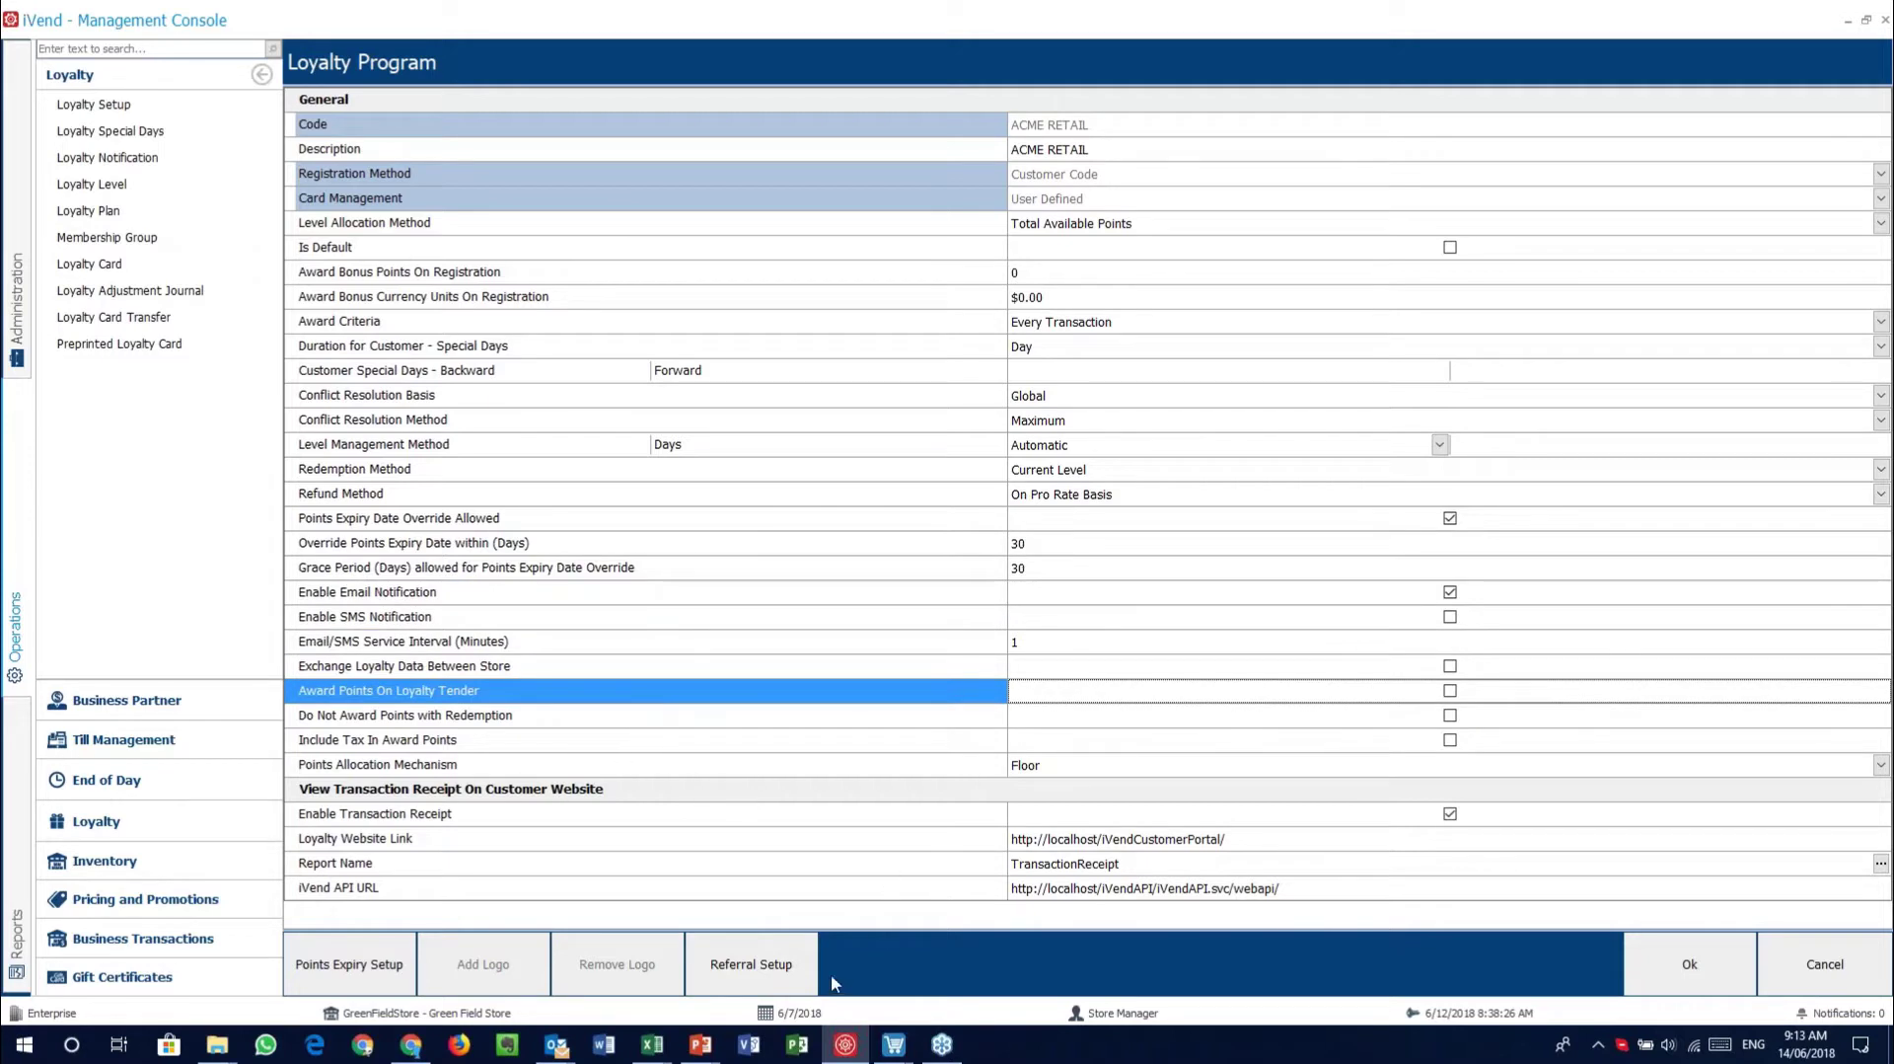
View the loyalty program's Referral Setup, and close both it and the loyalty program without saving
click(774, 972)
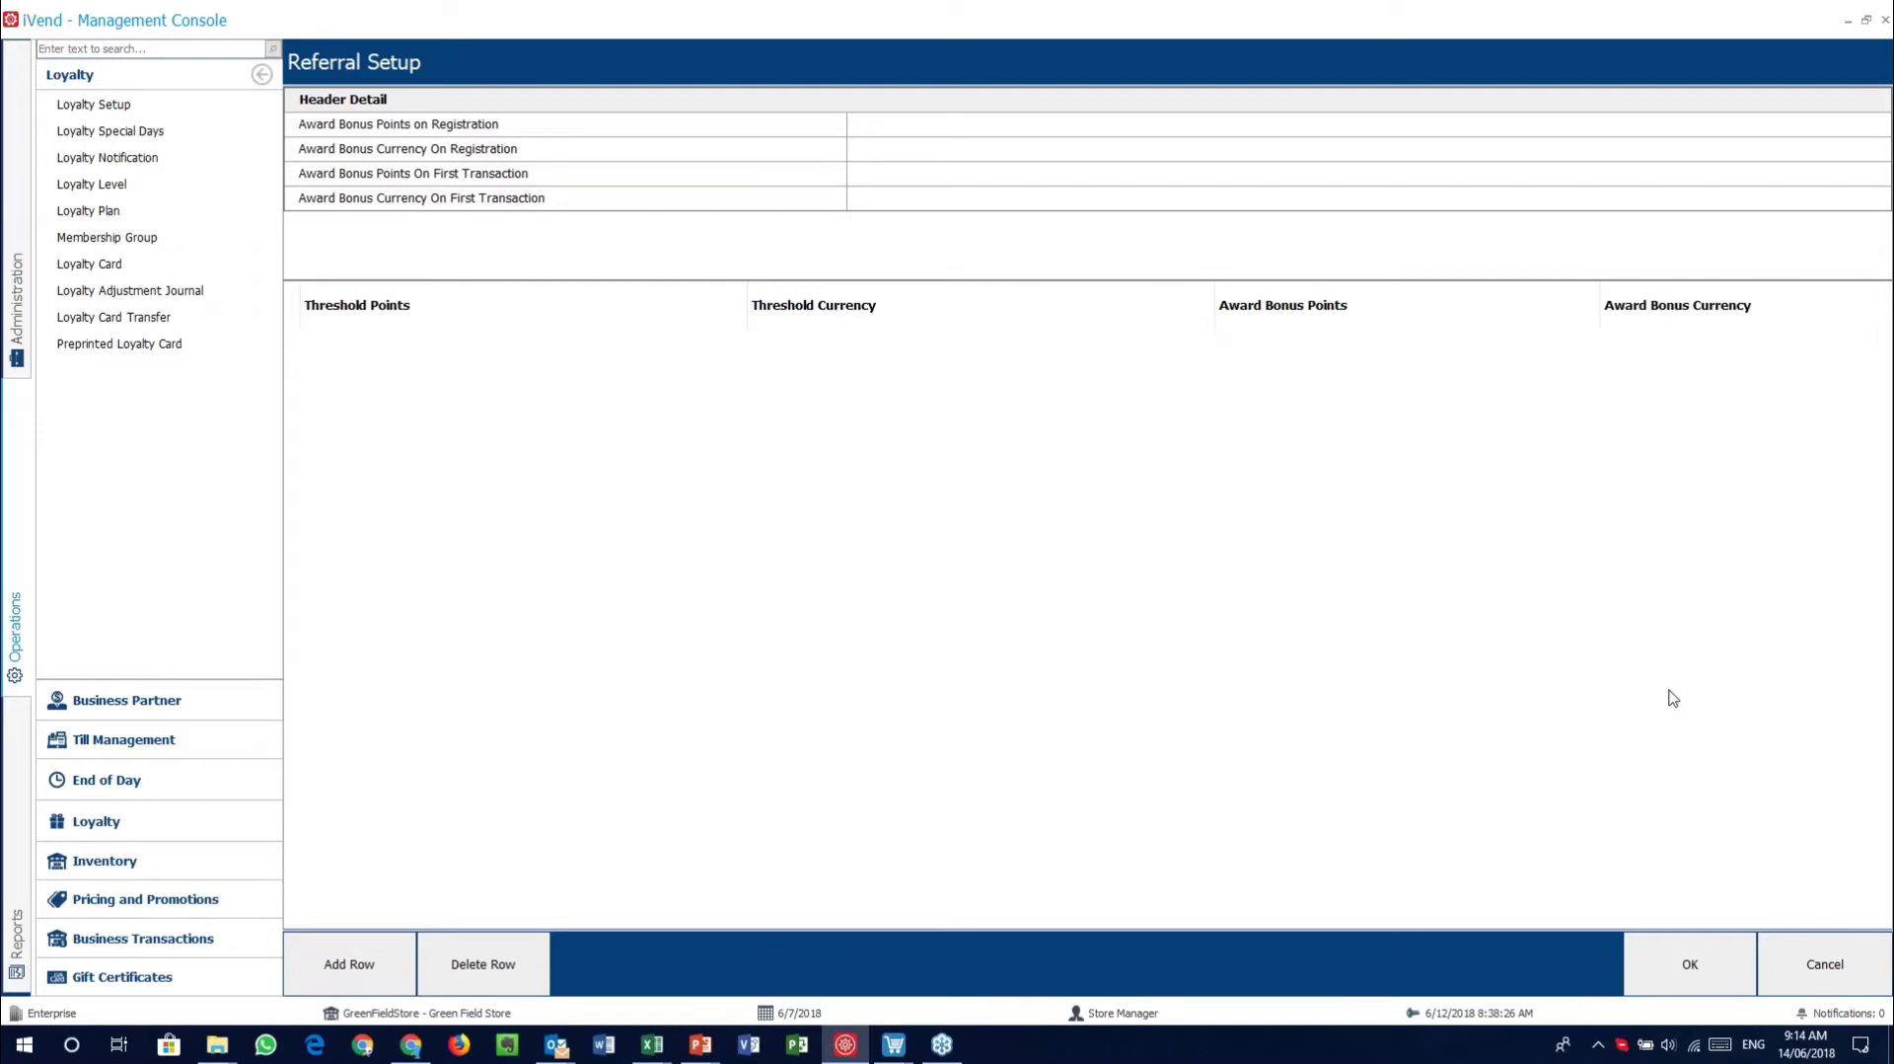
click(1828, 972)
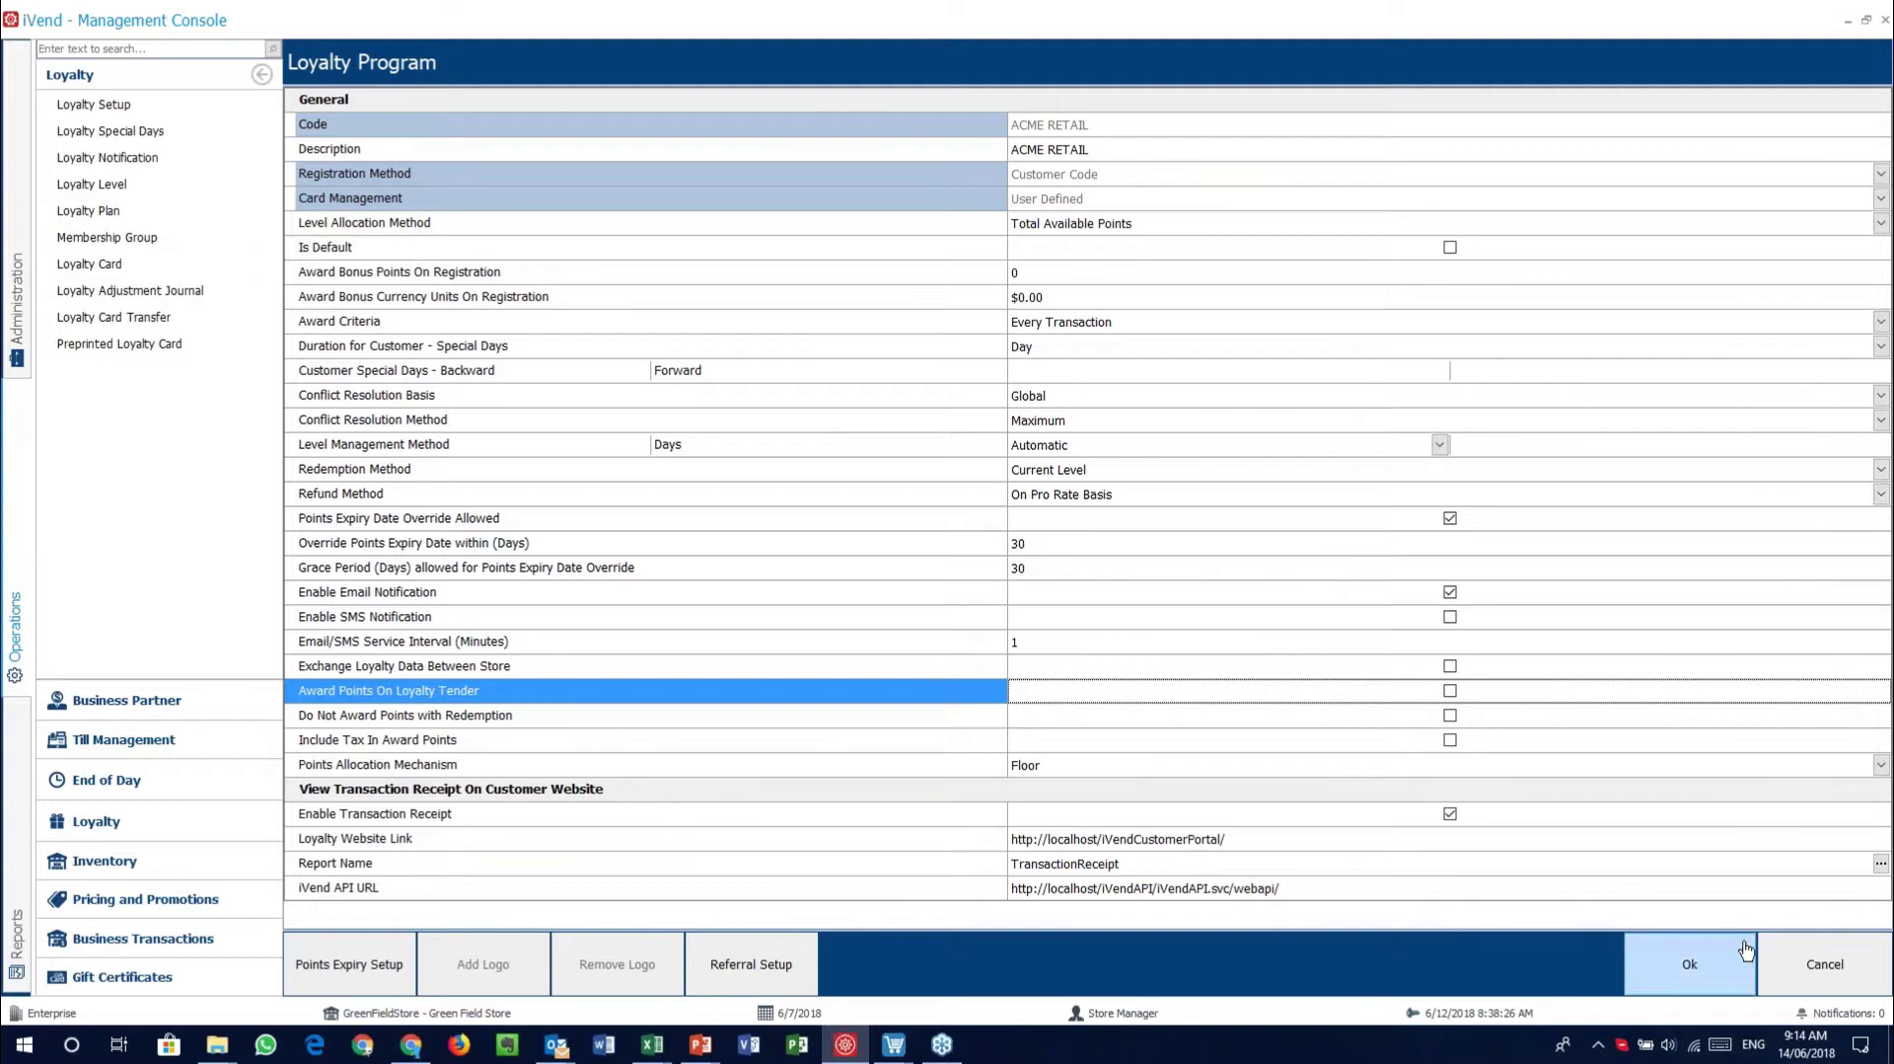
click(1838, 970)
click(1837, 970)
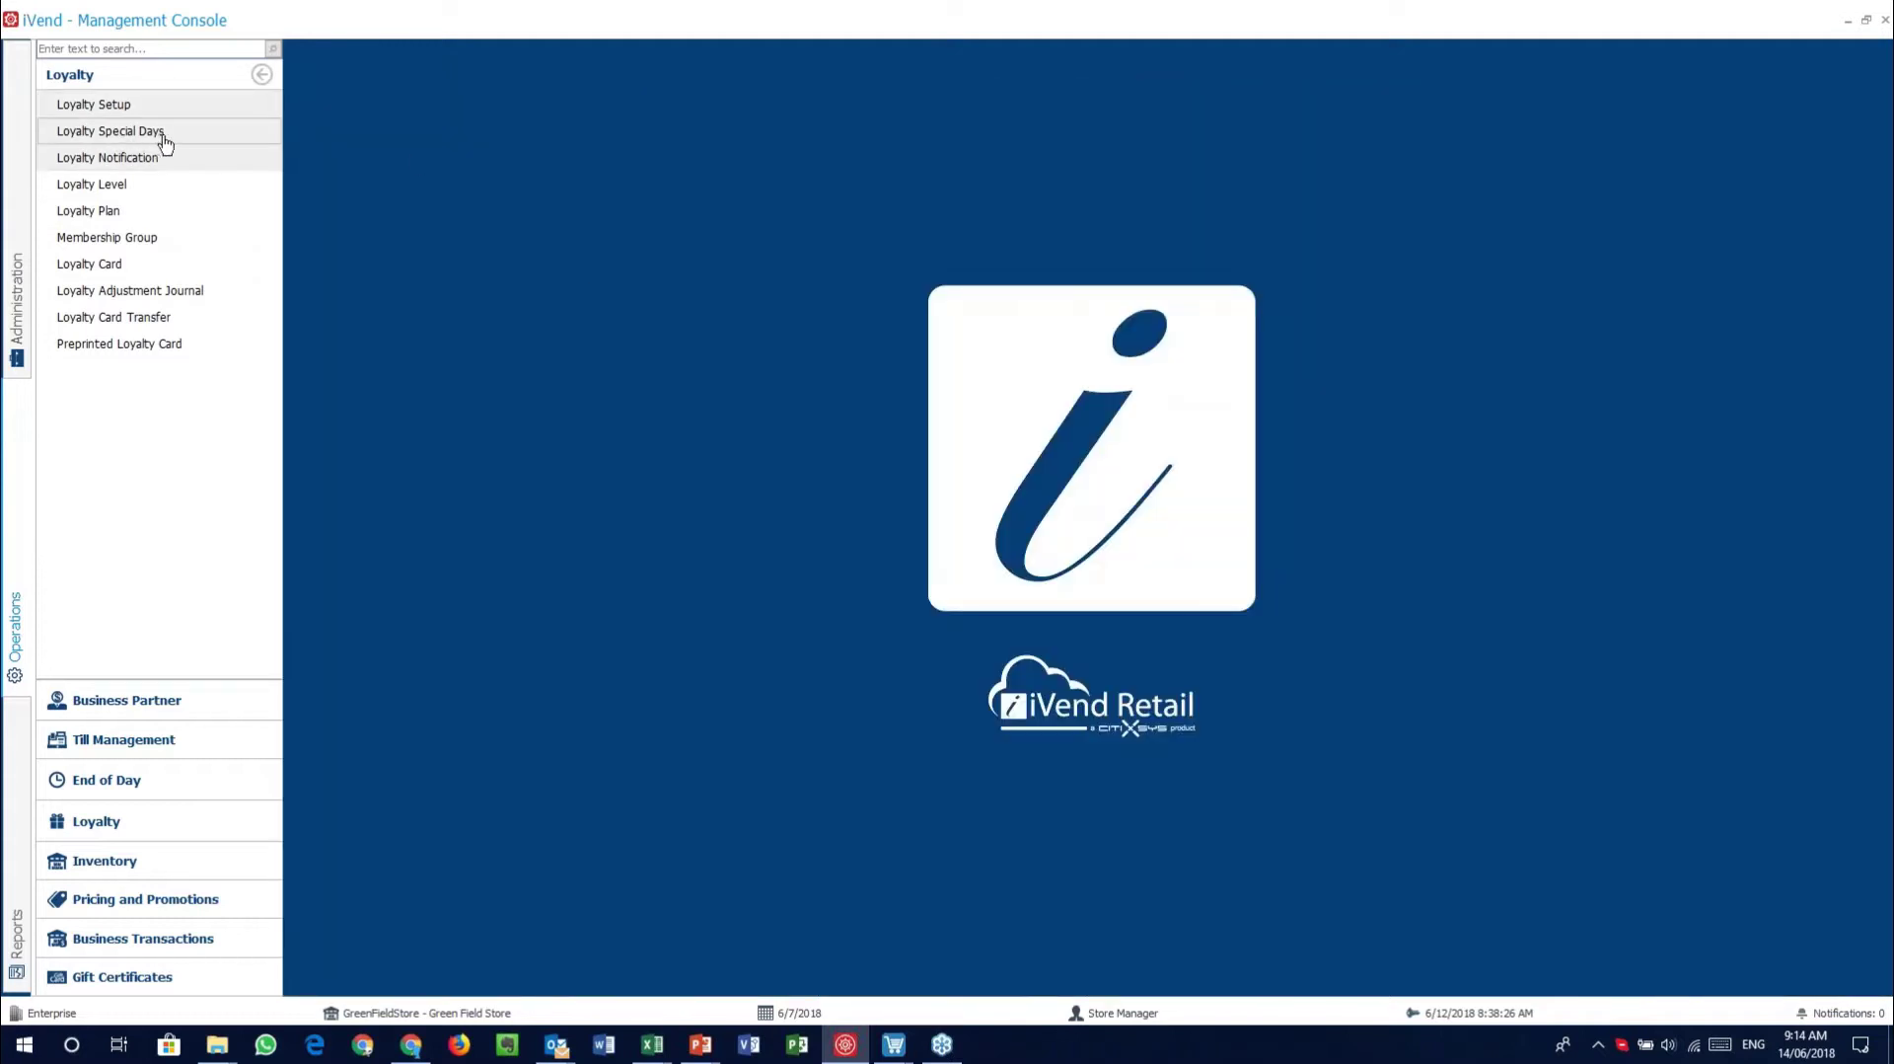
Start a new Loyalty Special Days record to view its fields, and cancel out of the record and its search
click(83, 132)
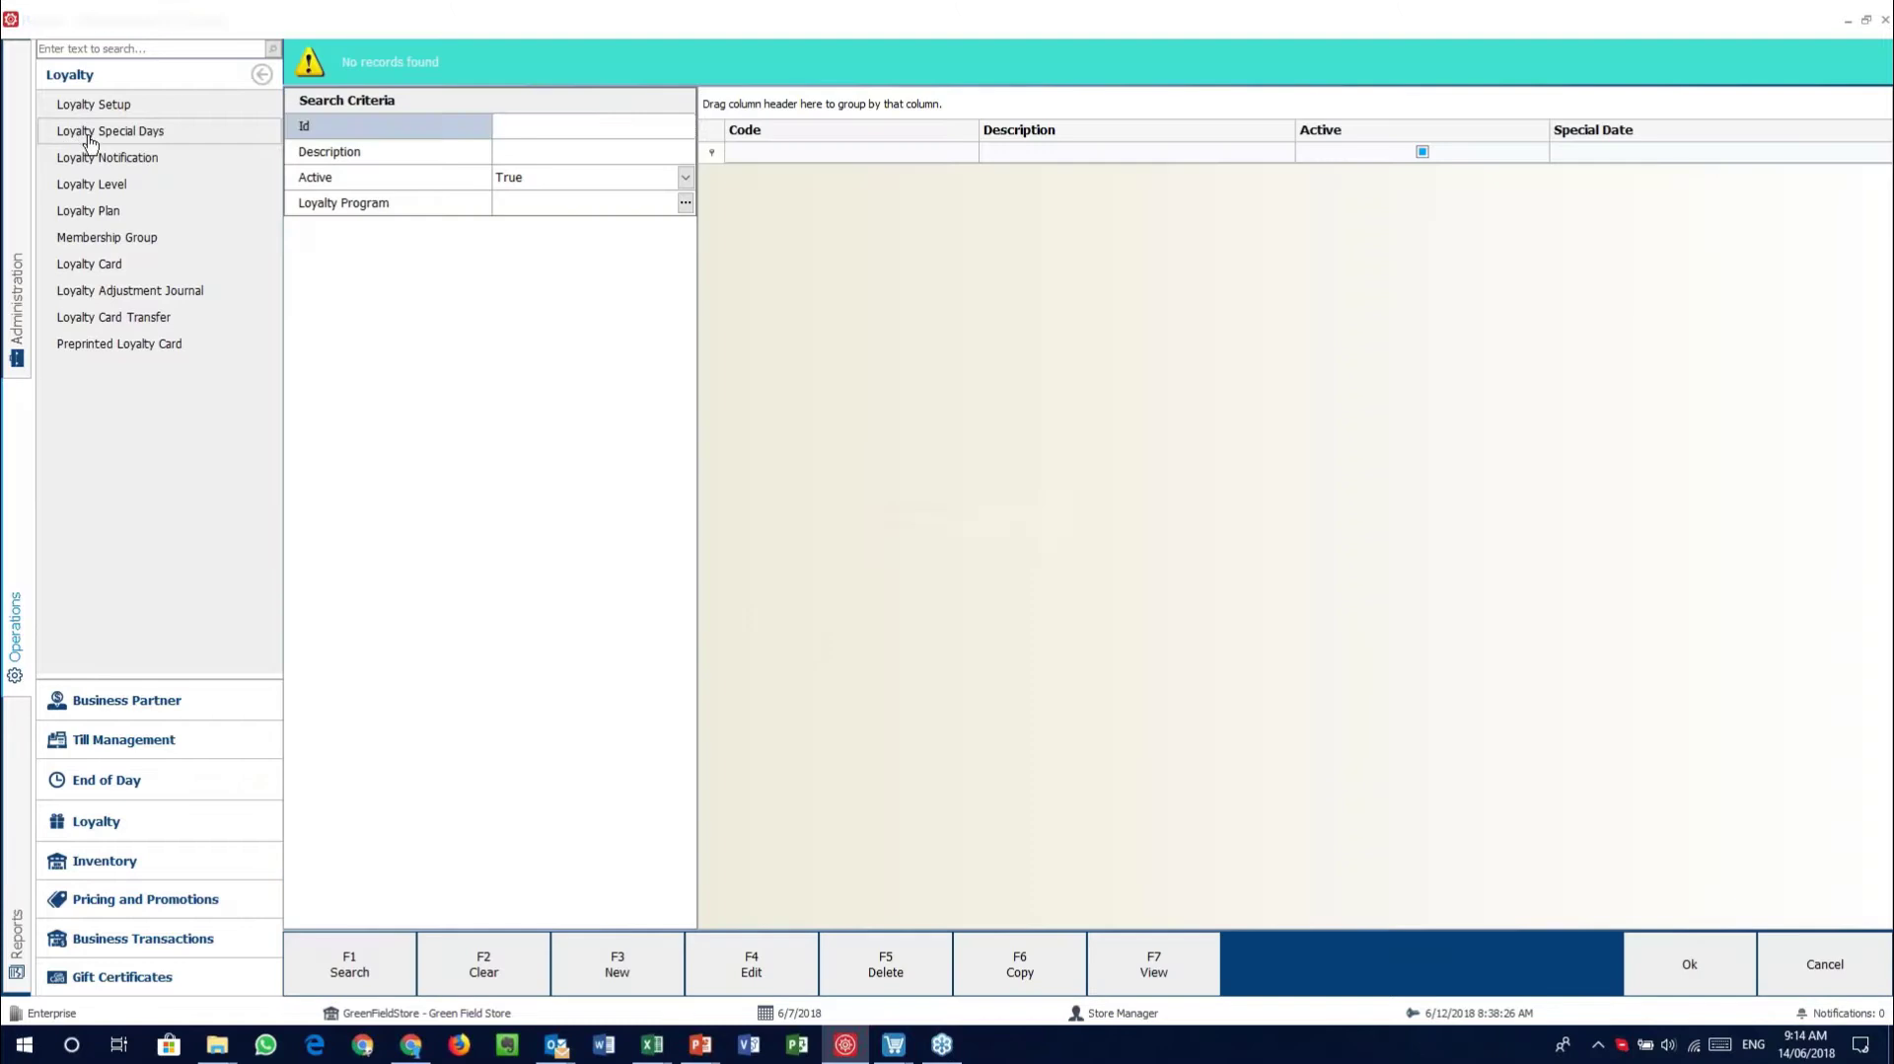
click(617, 965)
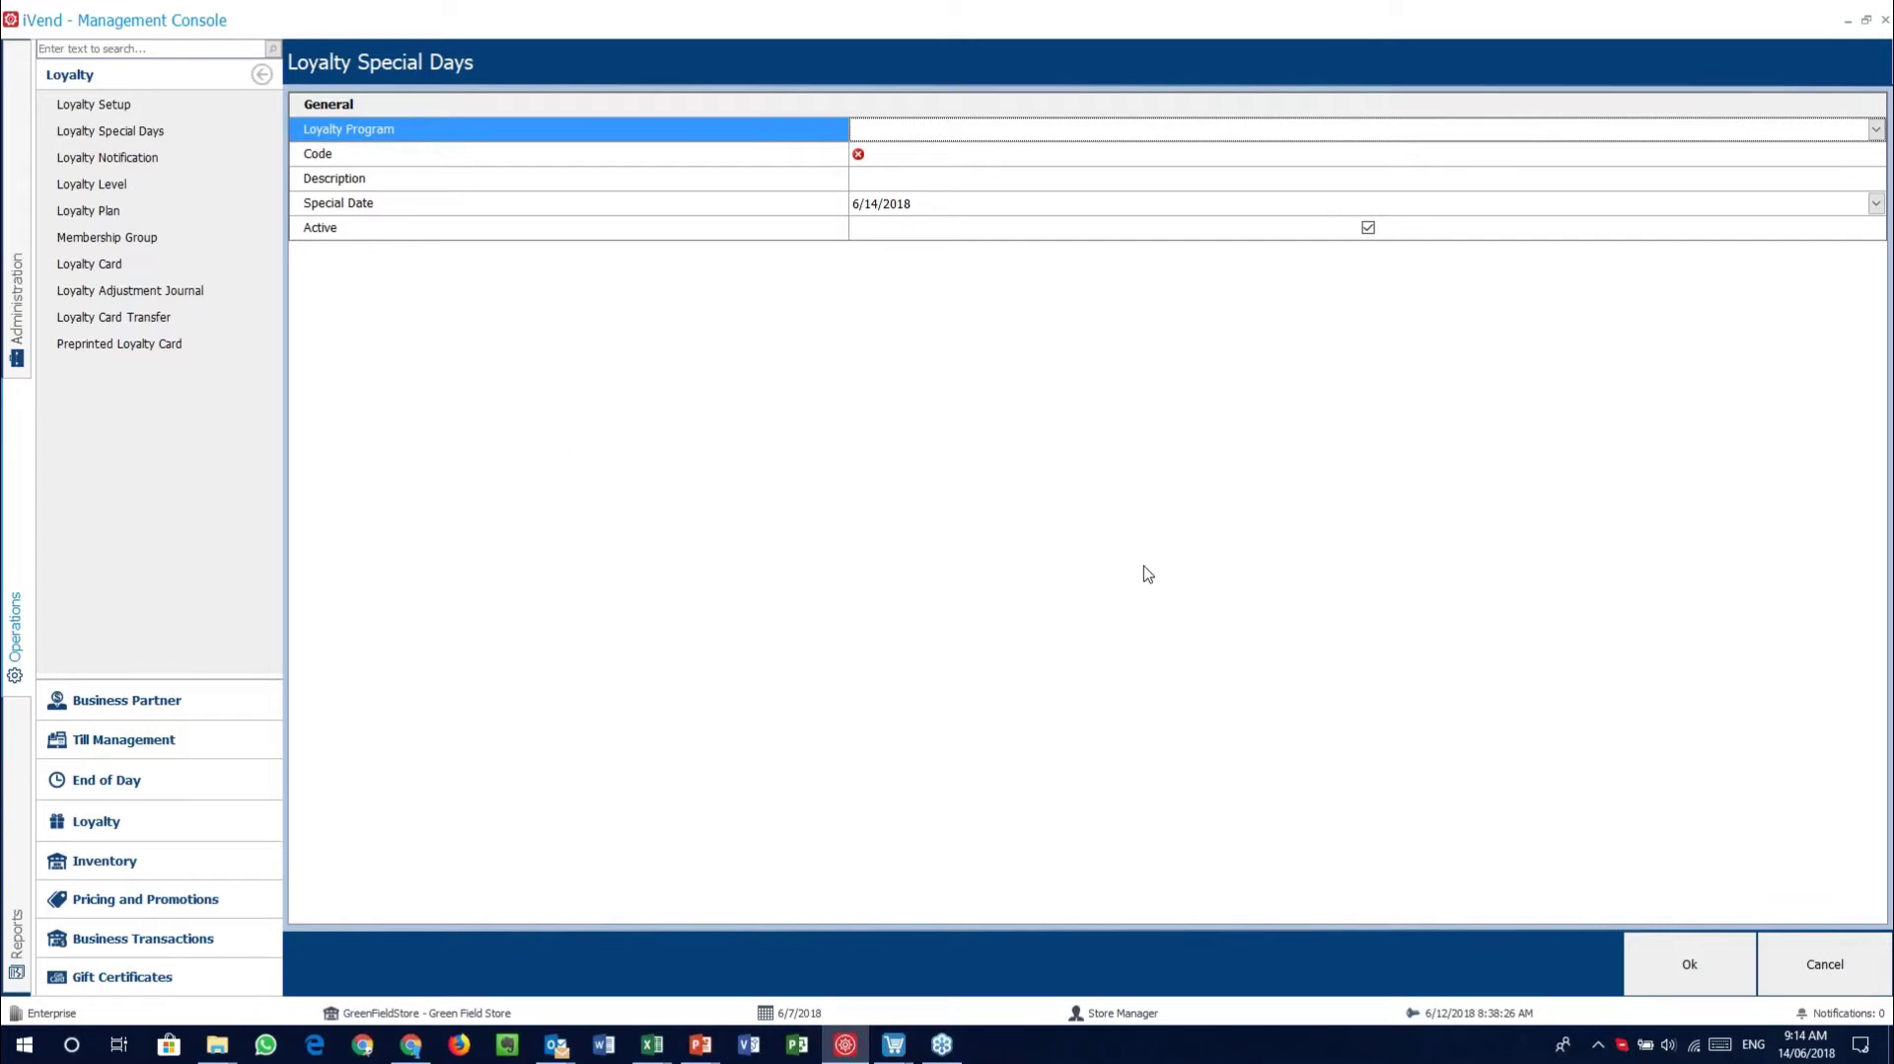
click(1812, 962)
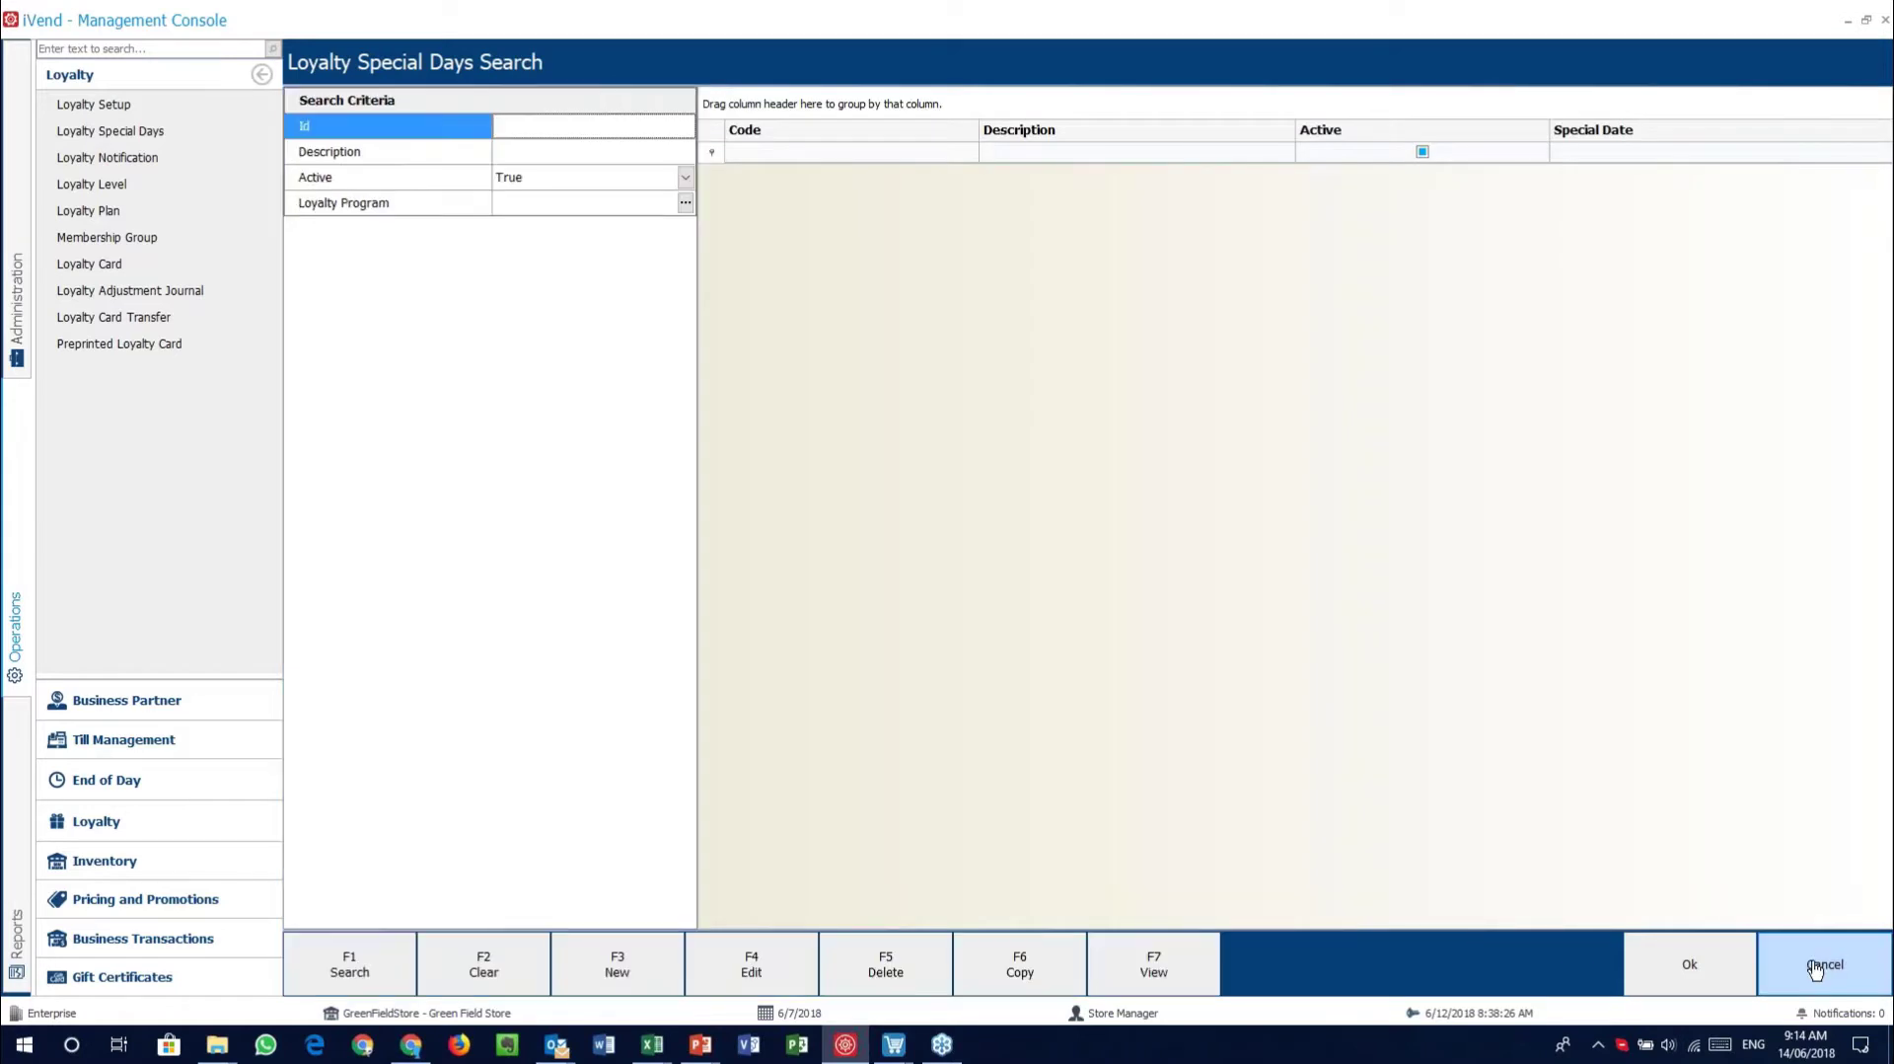
click(1816, 967)
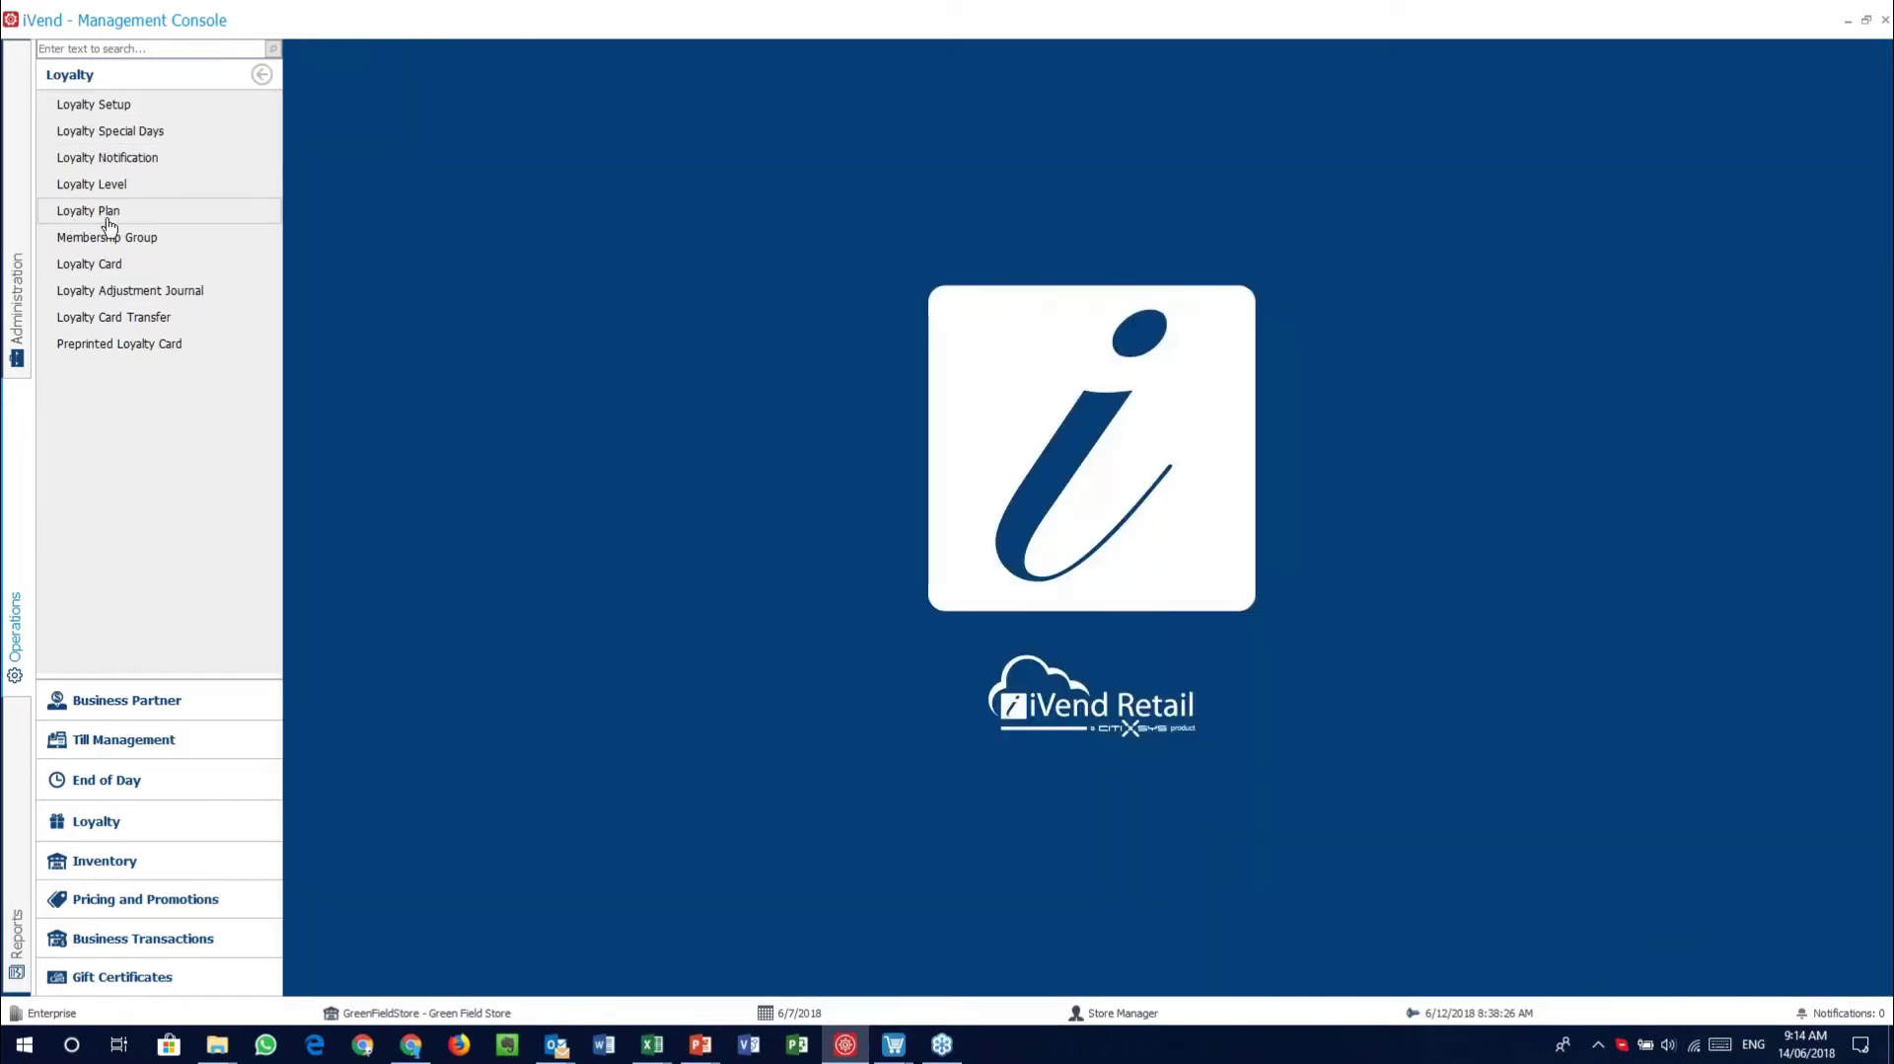
View the PointStatement loyalty notification, and open the PointStatement Email SMS template for editing
click(89, 158)
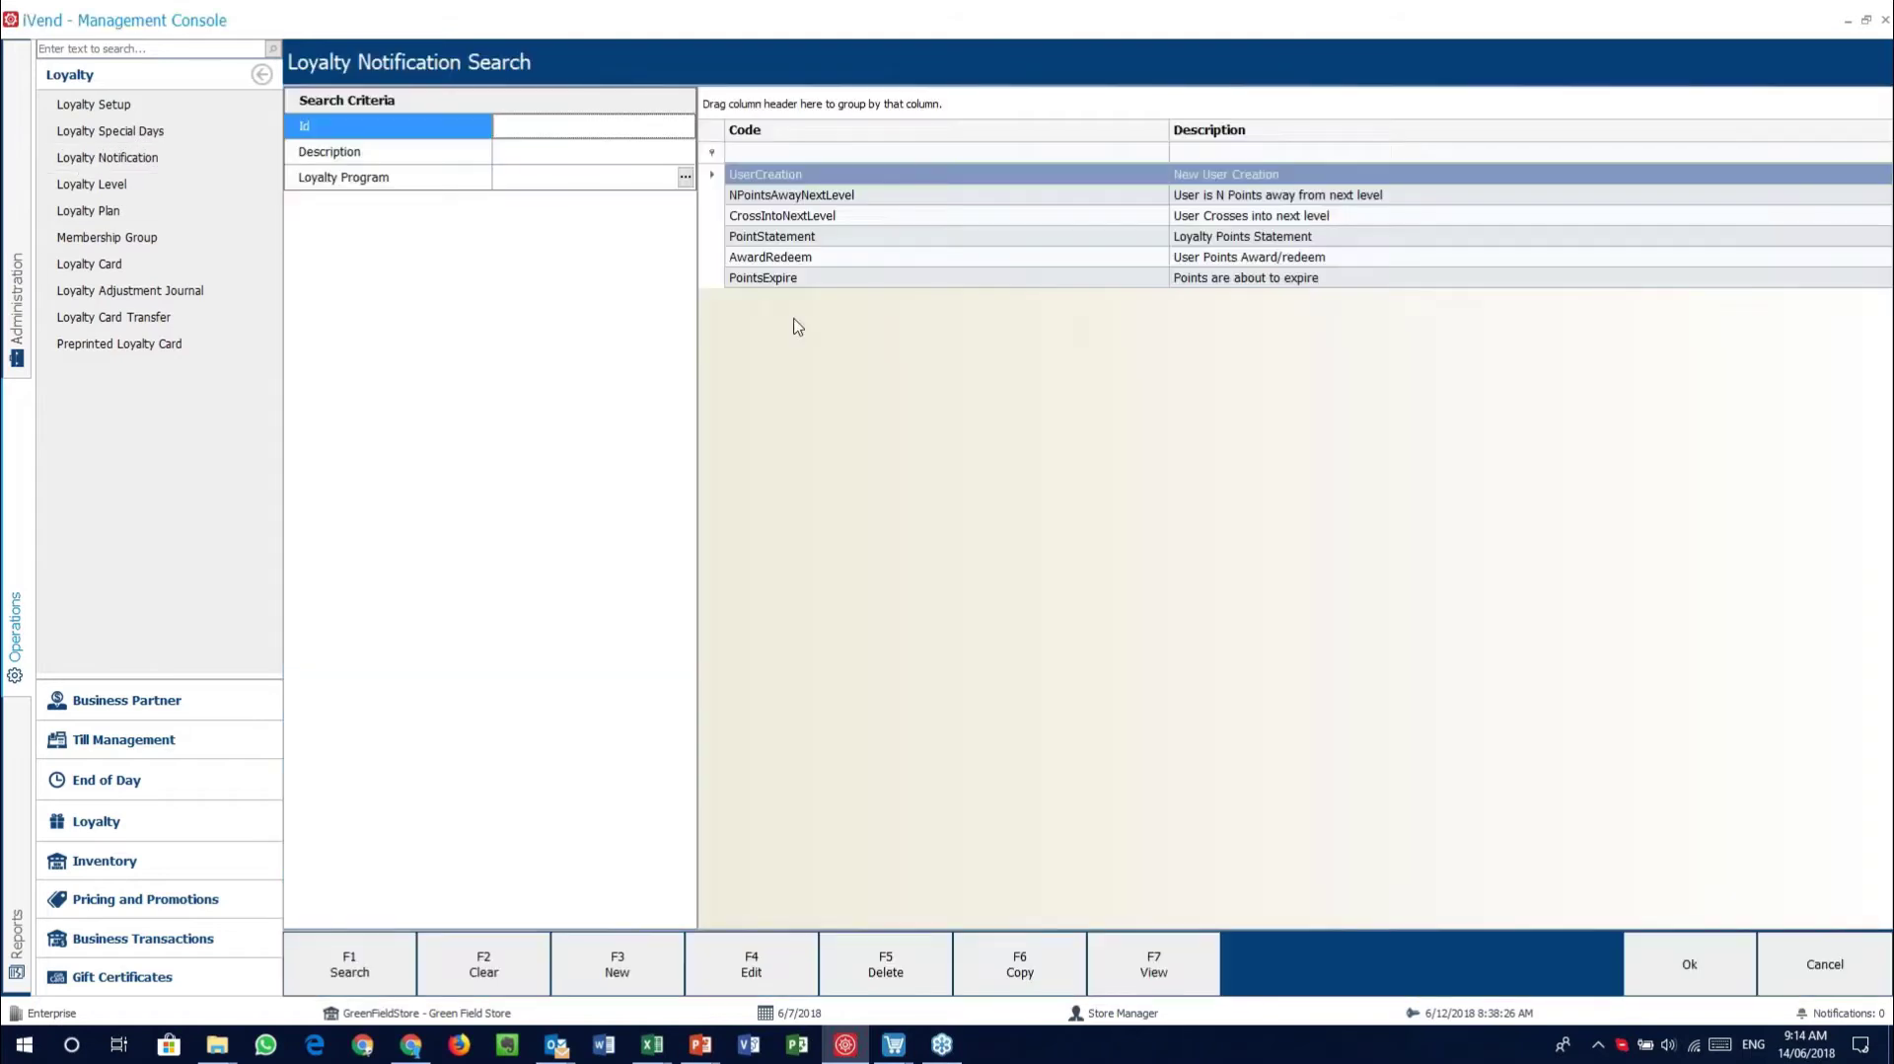
click(1016, 237)
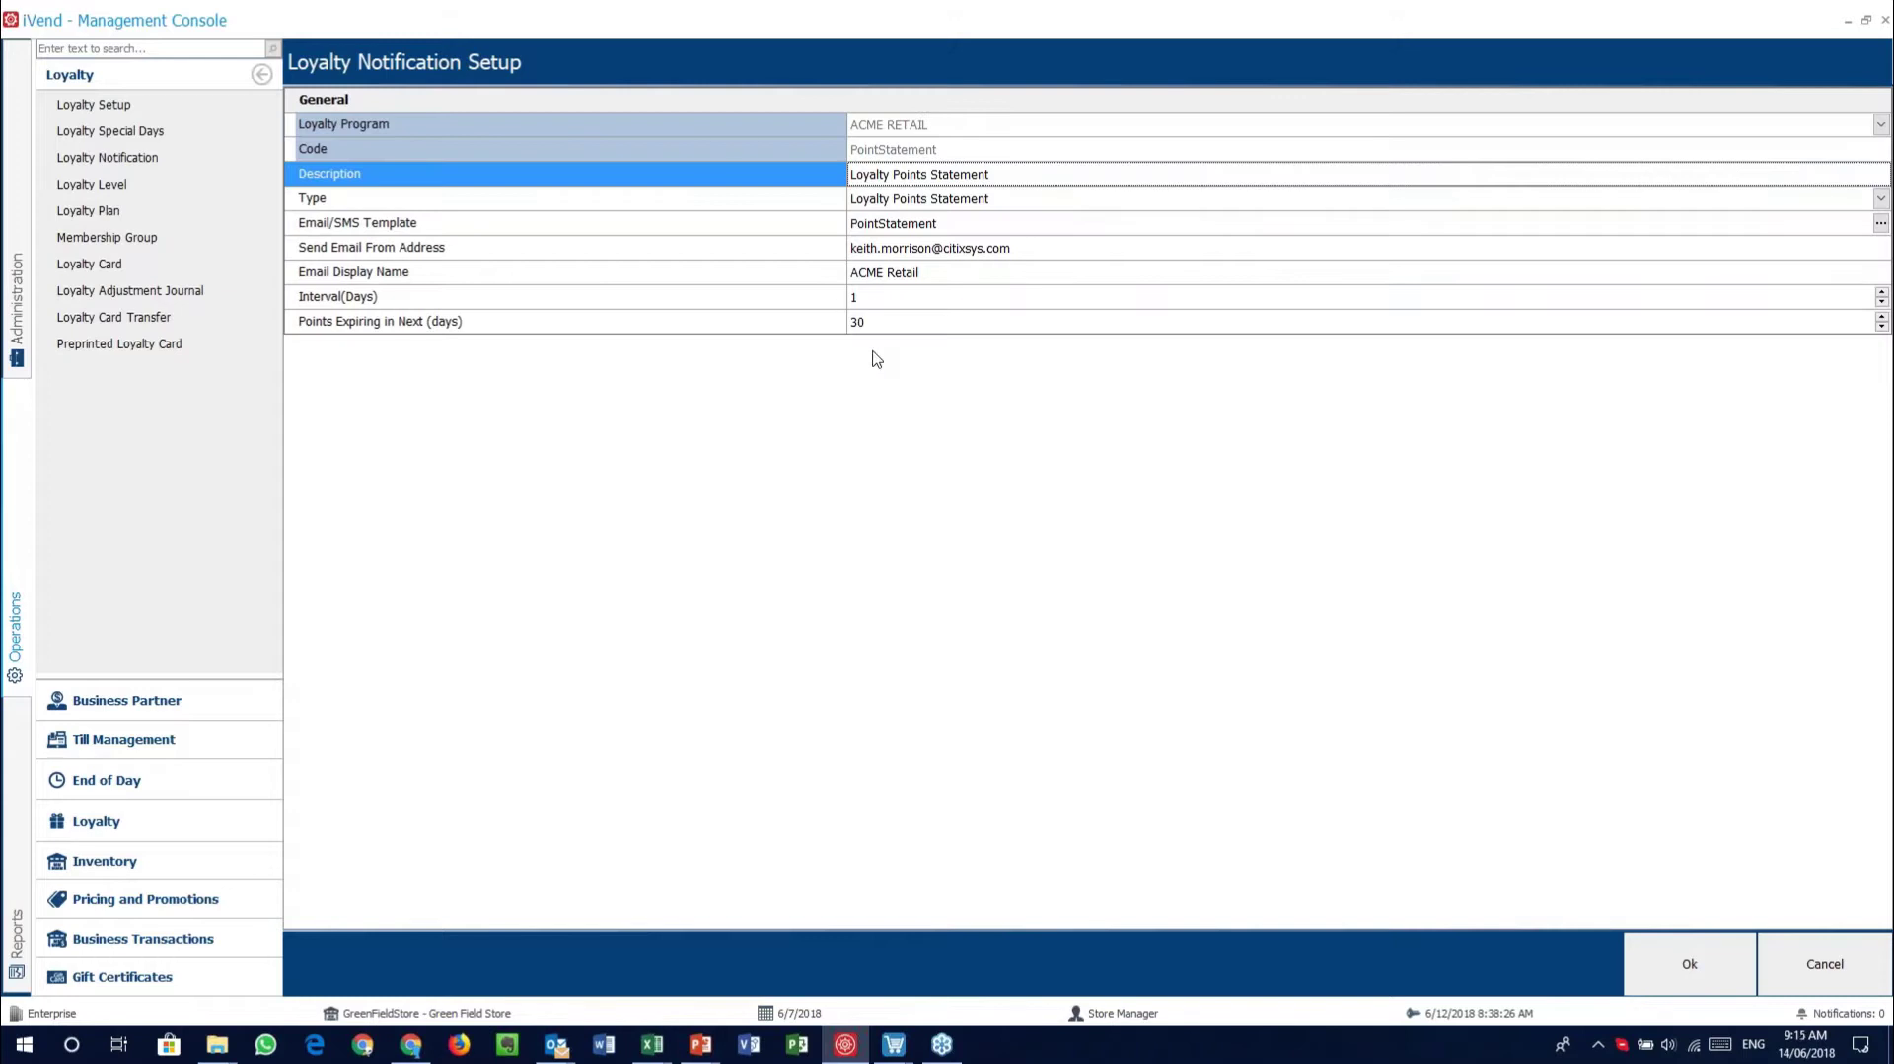
click(12, 335)
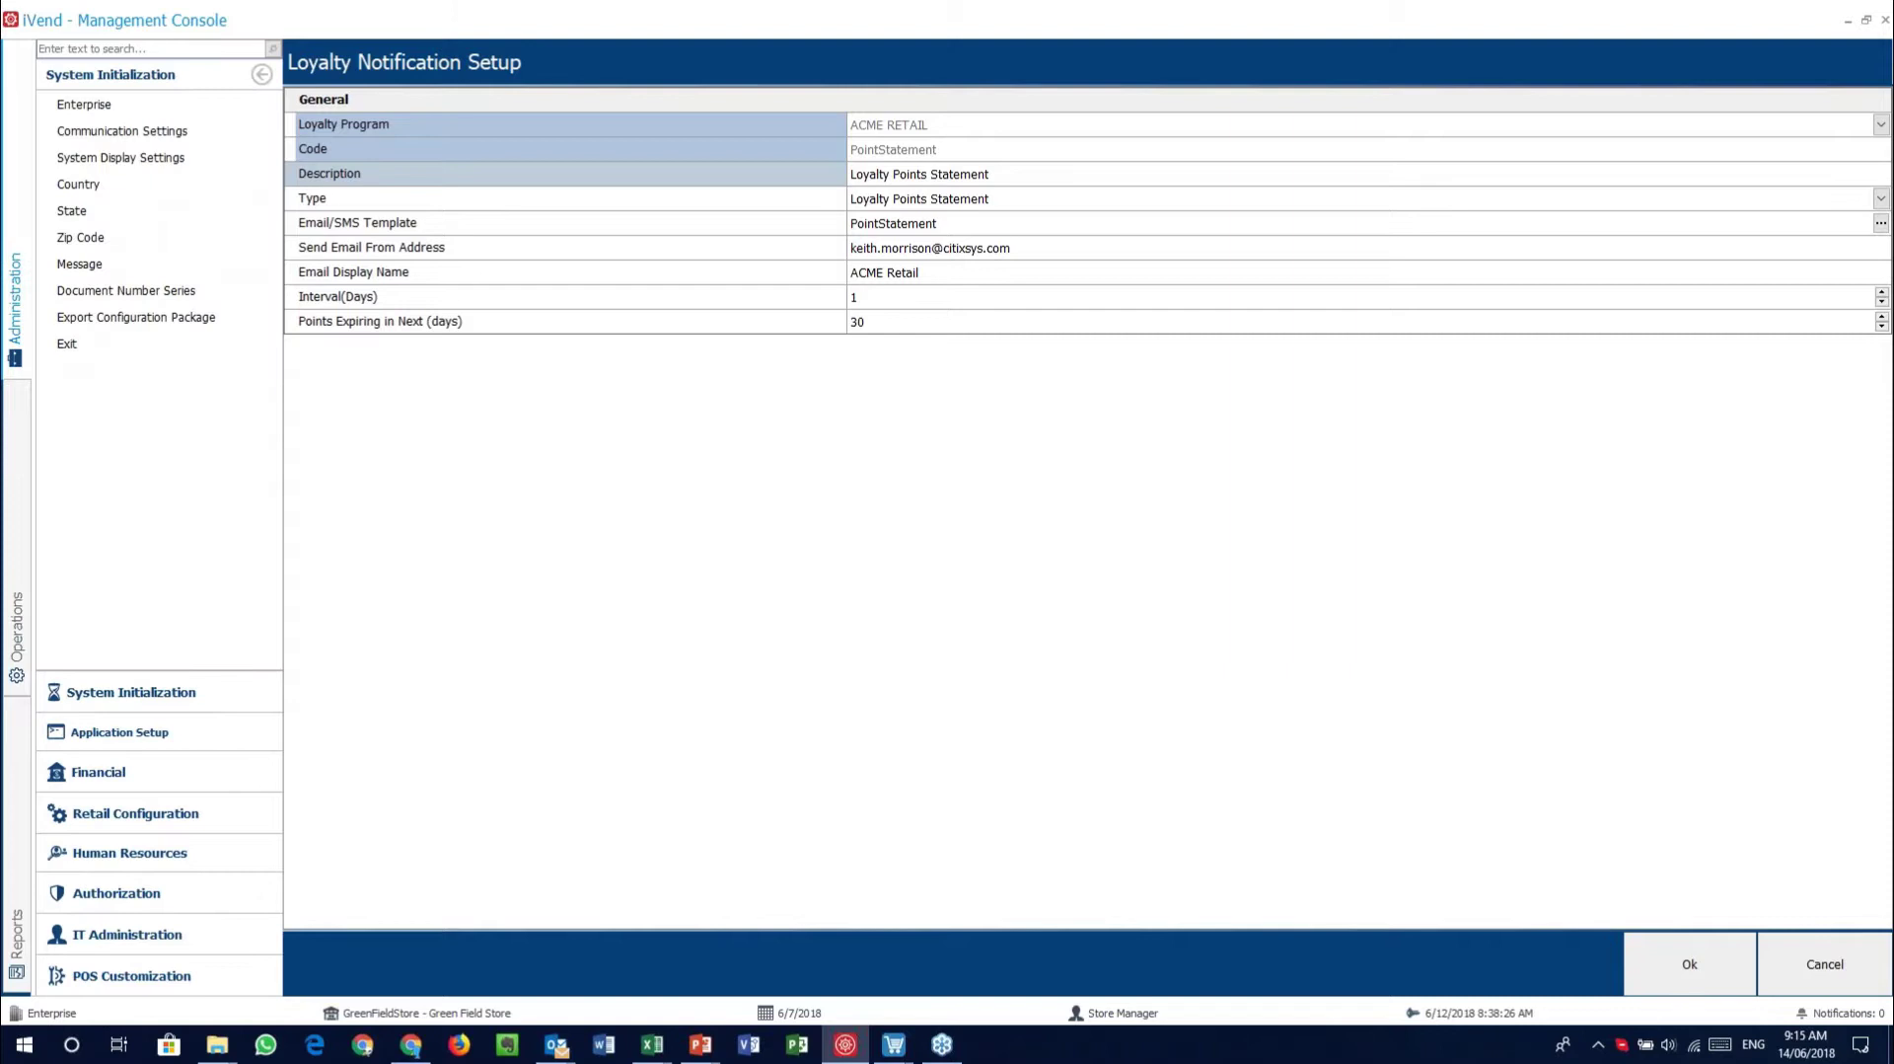
click(178, 735)
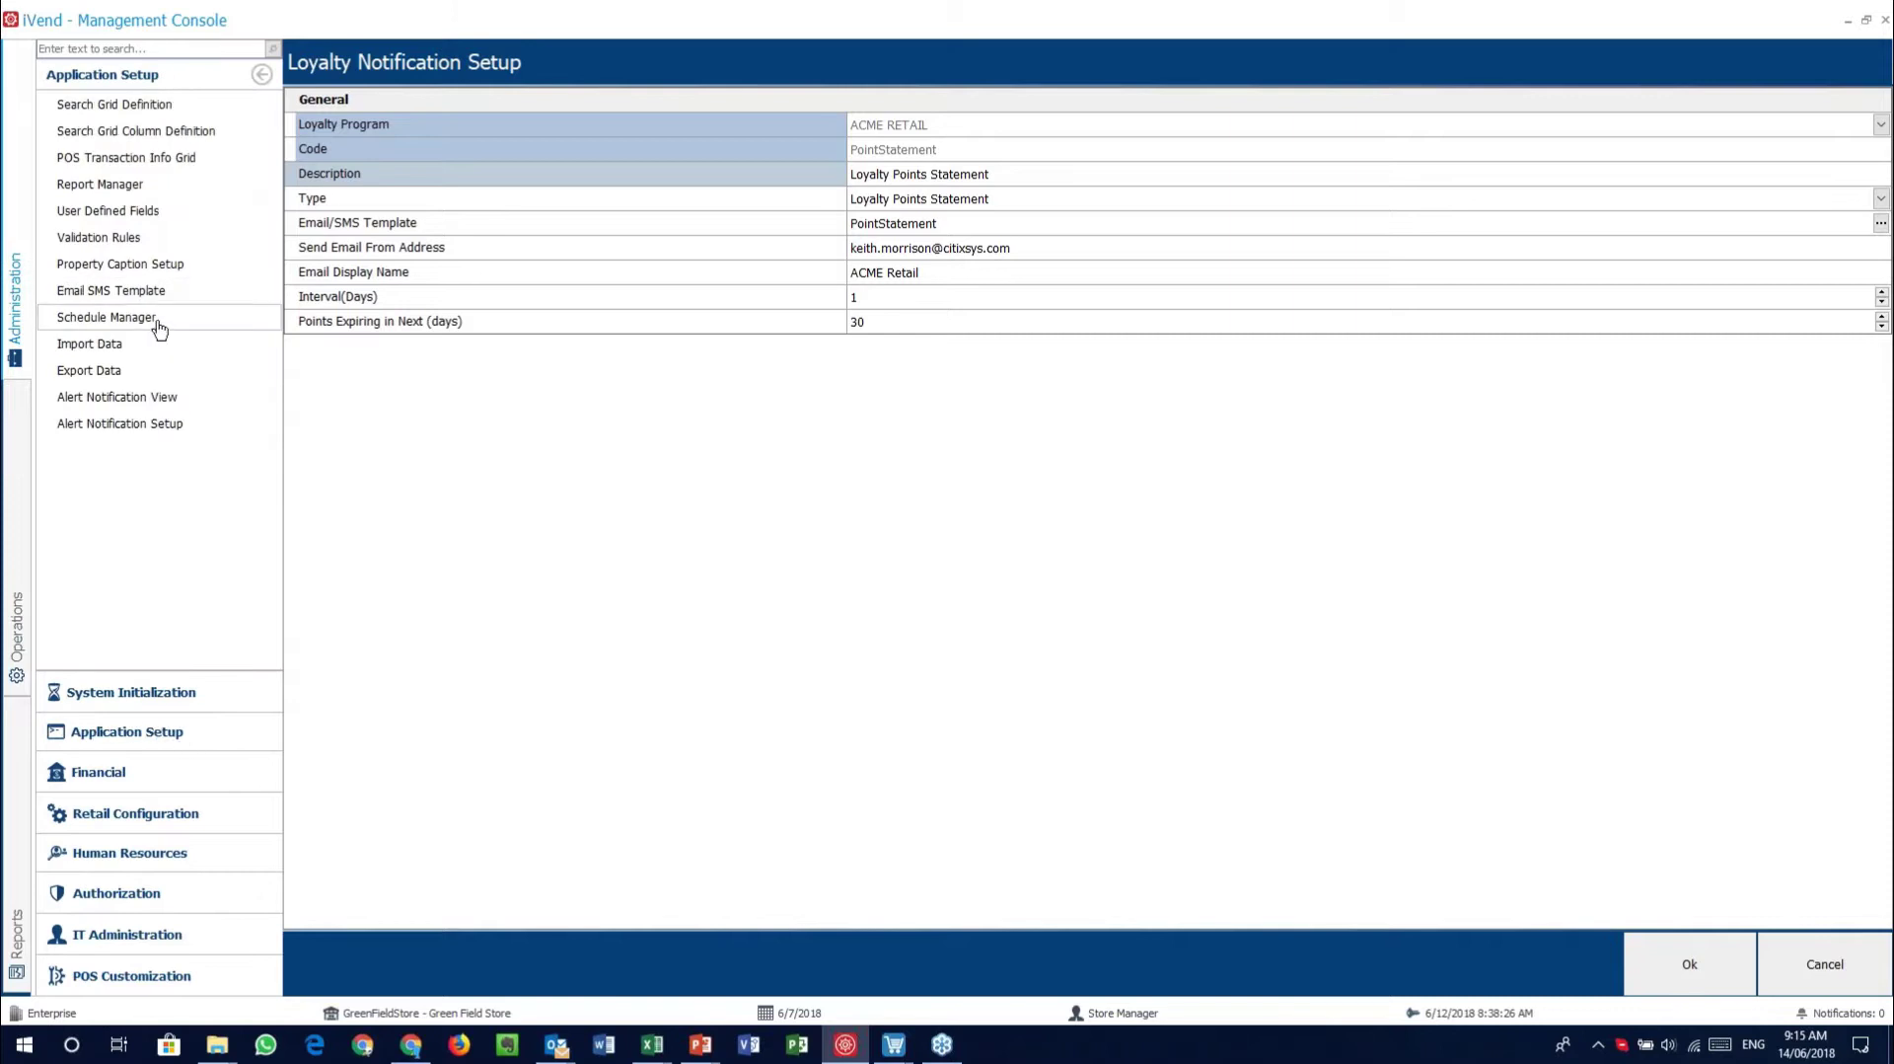
click(148, 291)
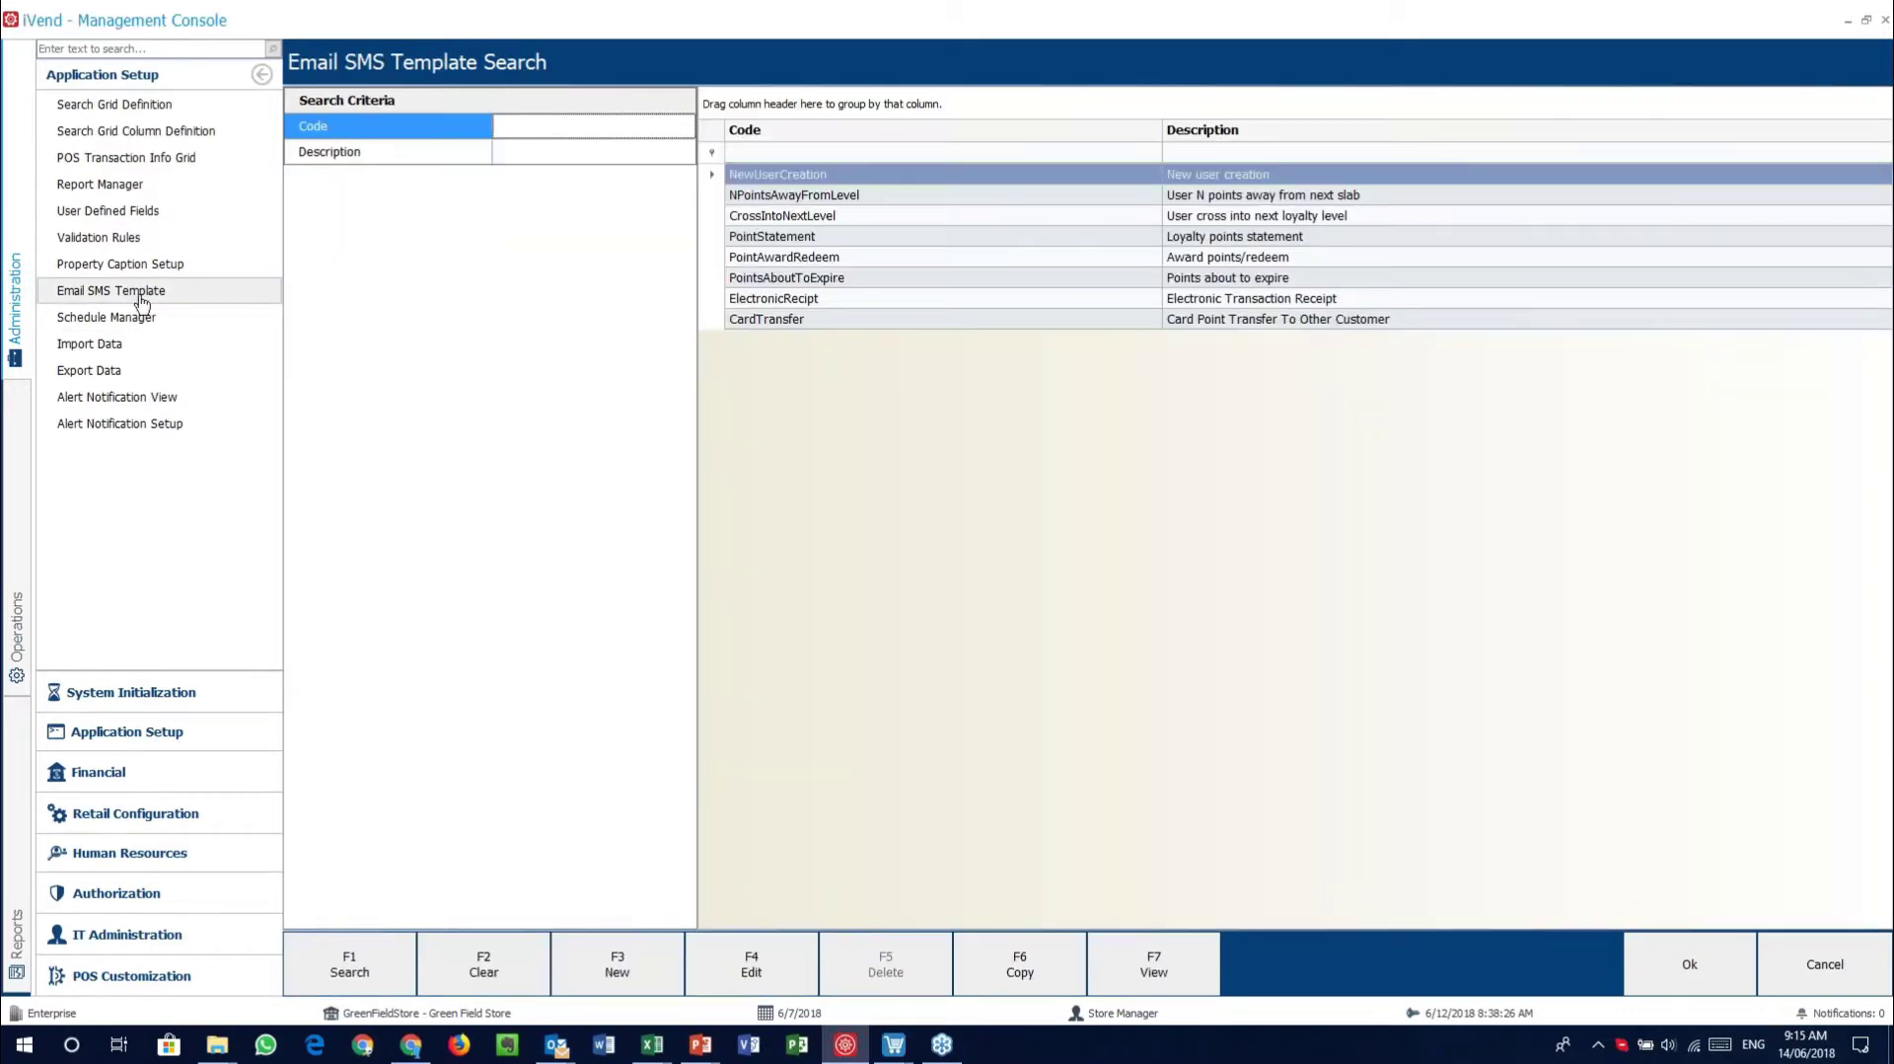
click(861, 240)
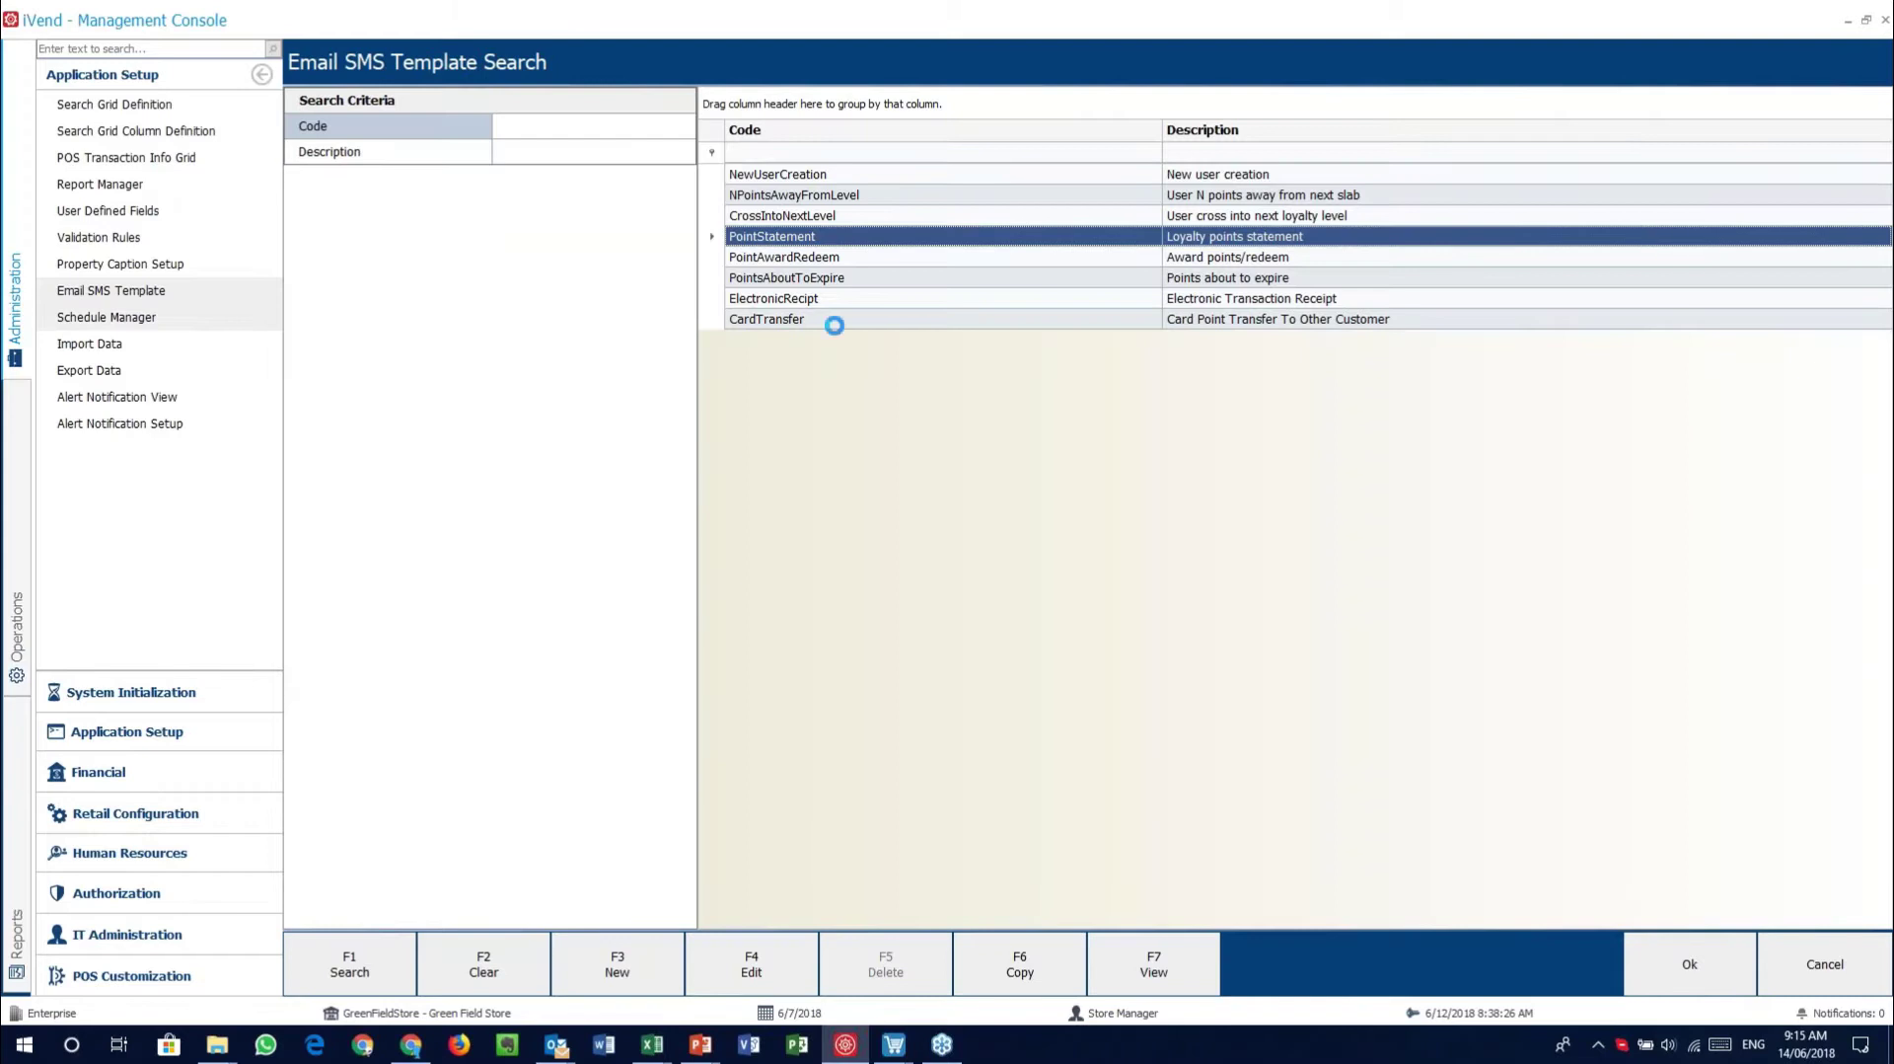
key(F4)
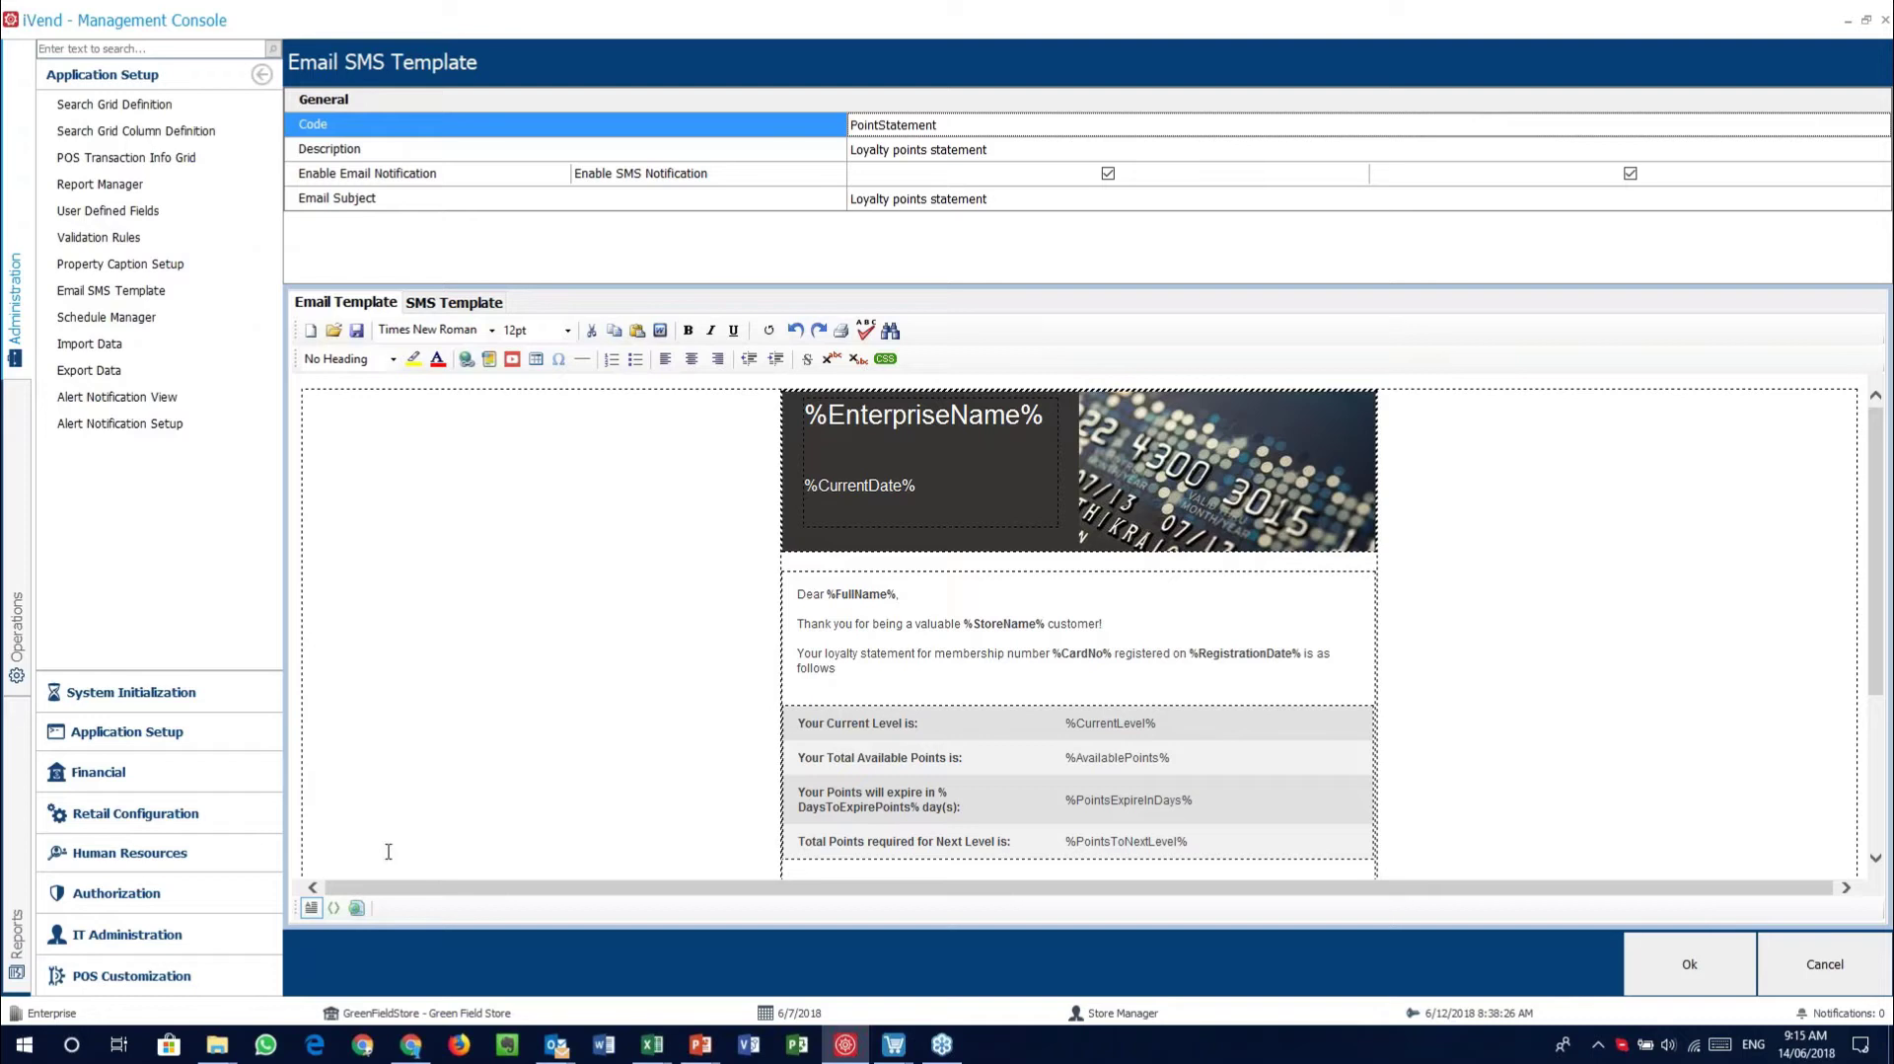
View the email template in source, preview and design modes, try its spell check, and cancel back to the Loyalty Notification search
click(334, 907)
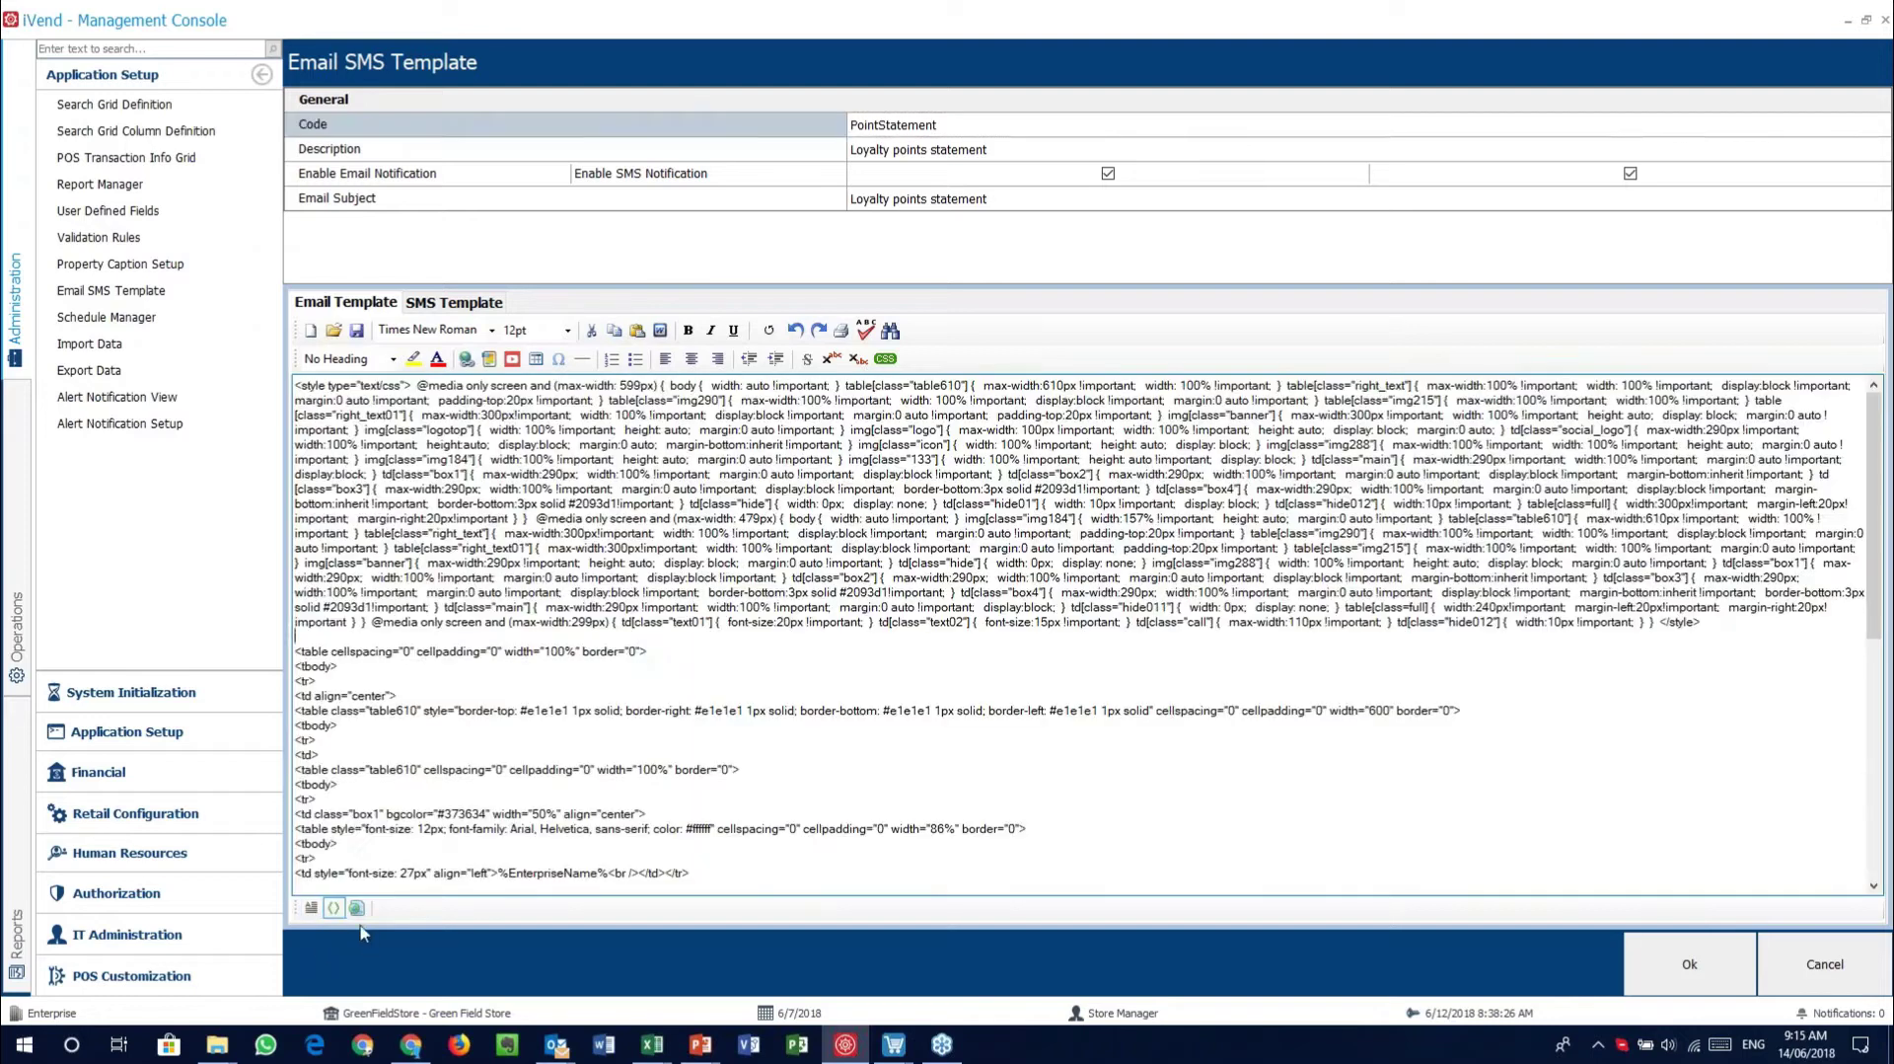
click(358, 909)
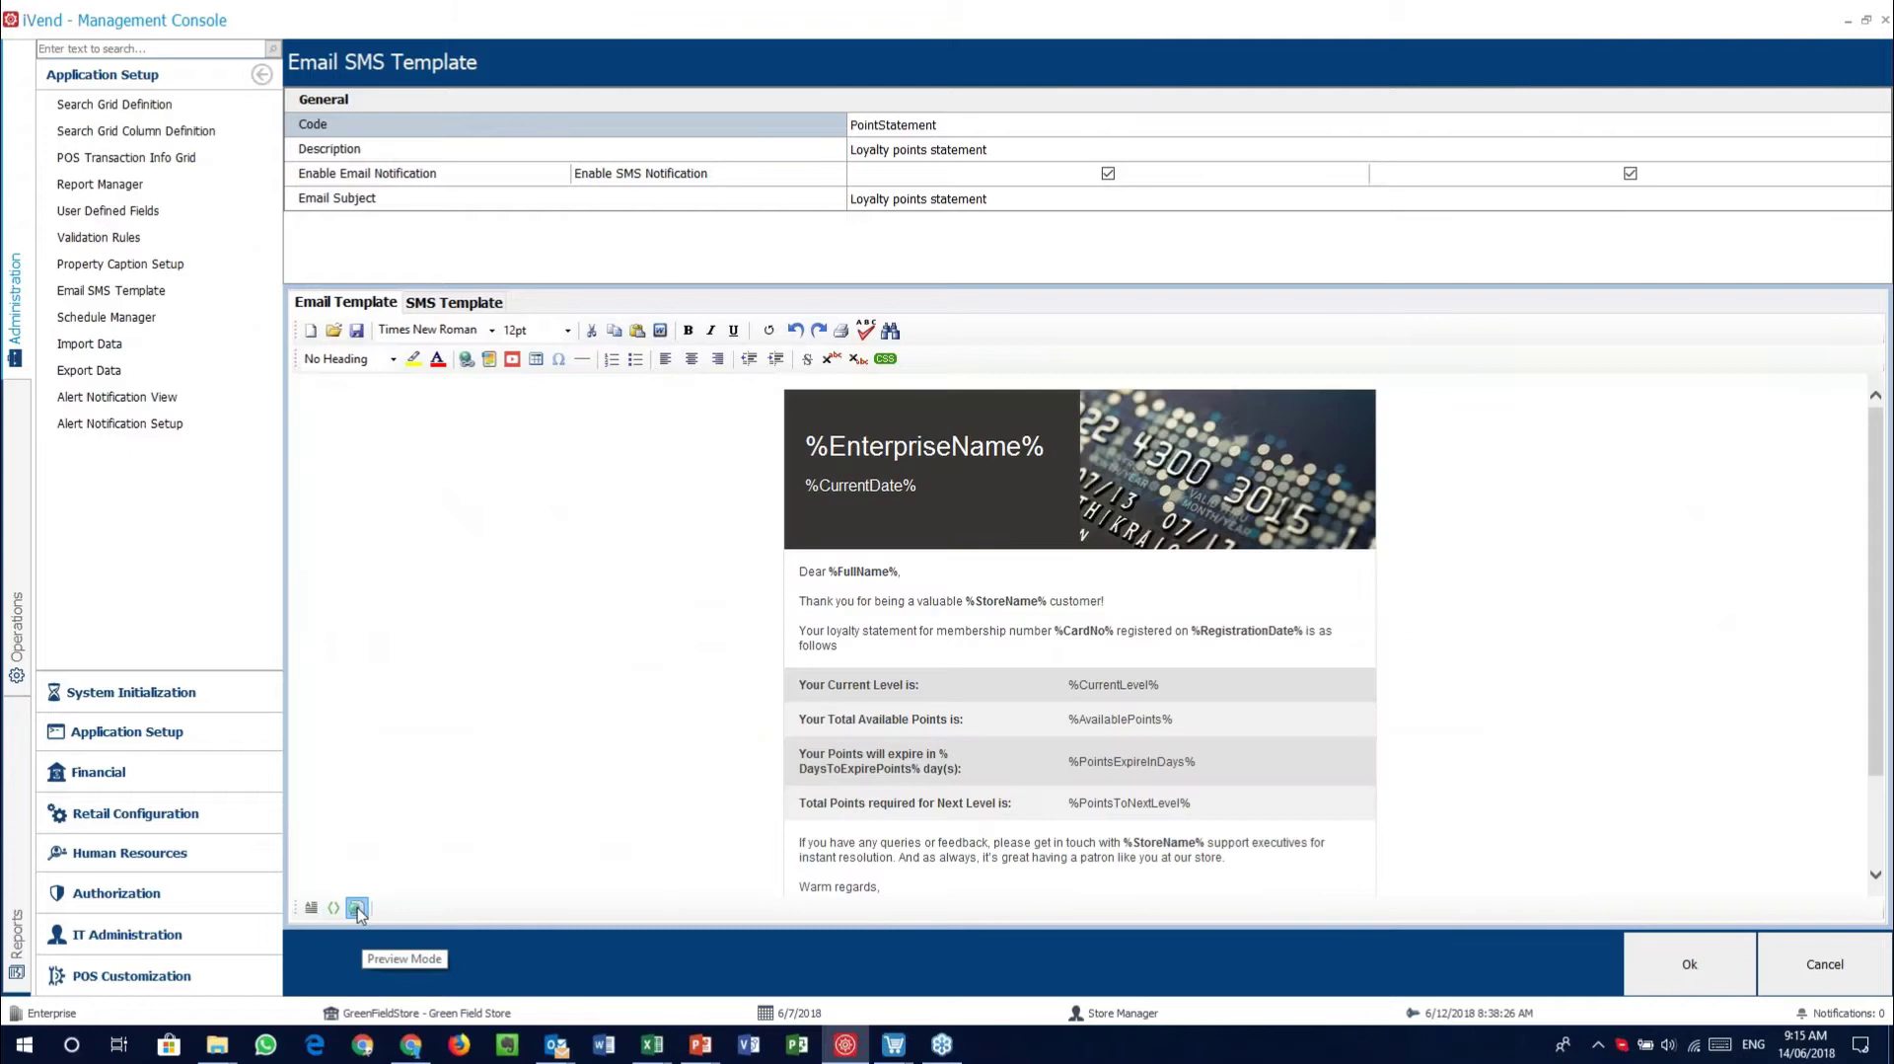
click(311, 908)
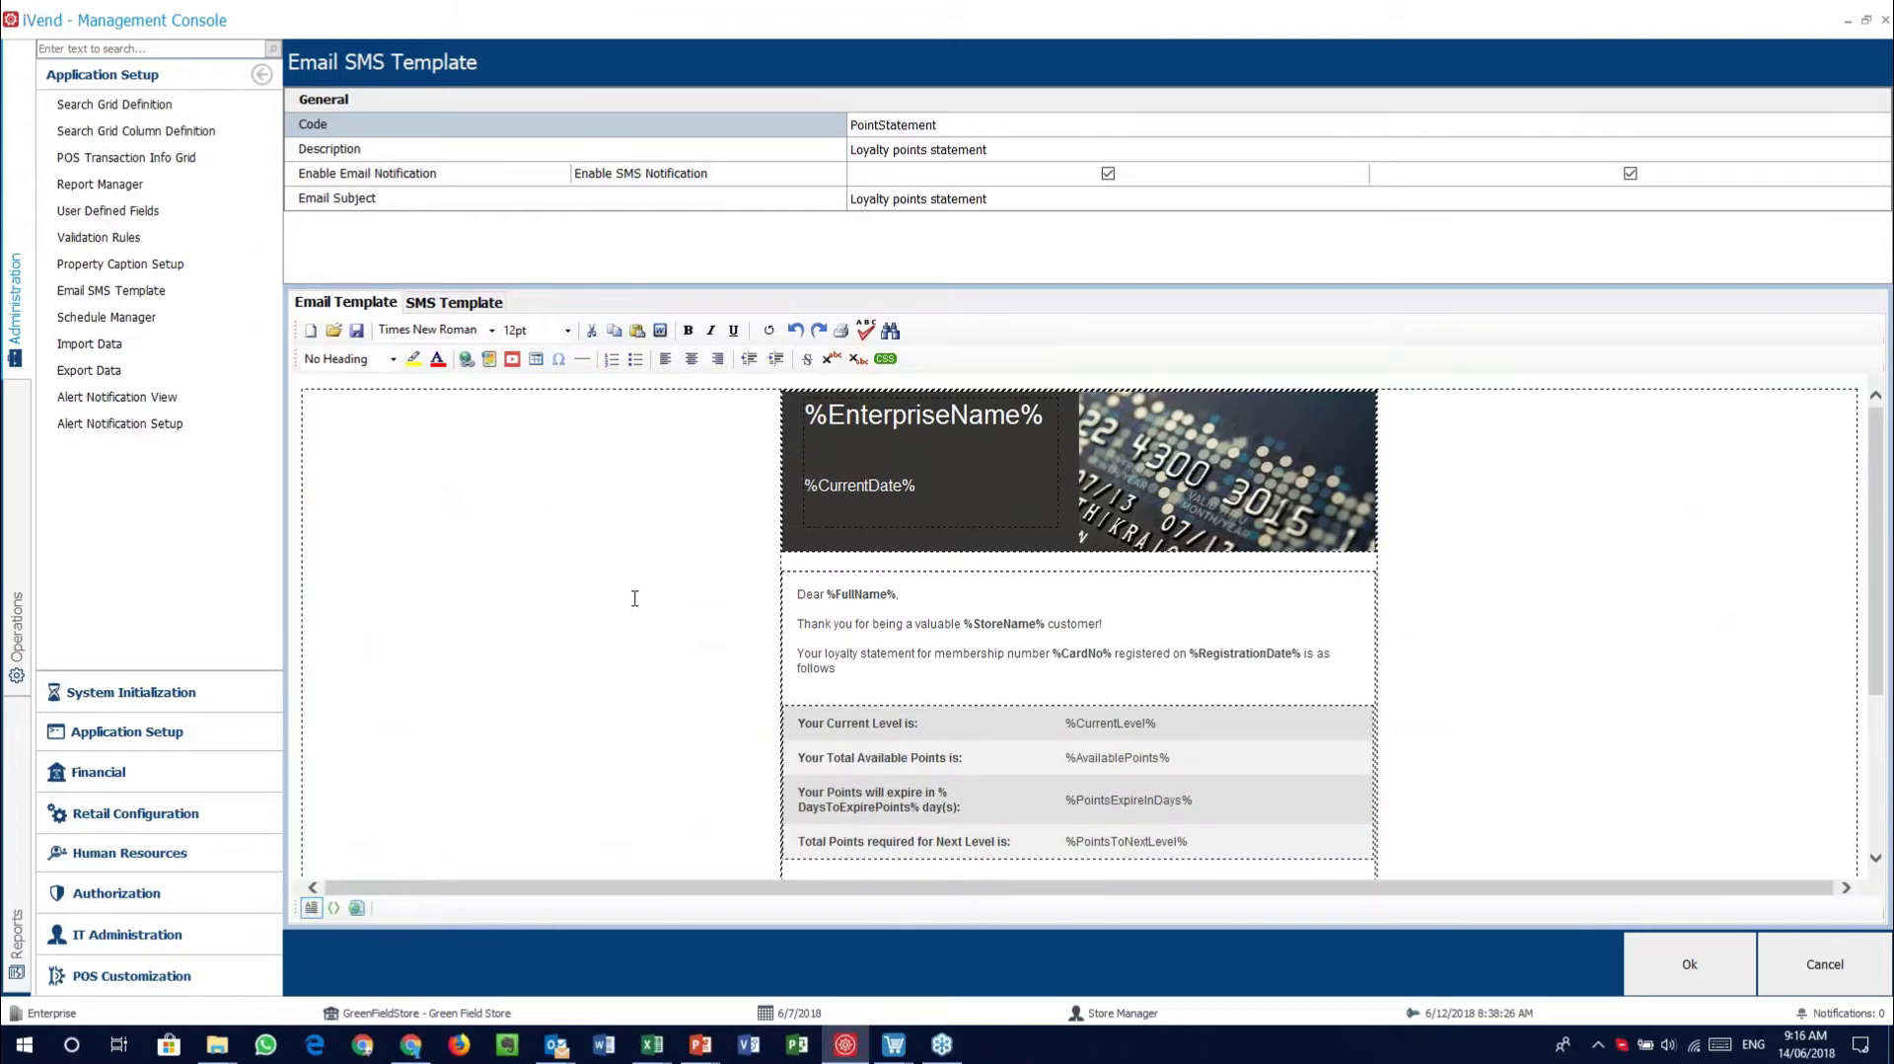
click(865, 332)
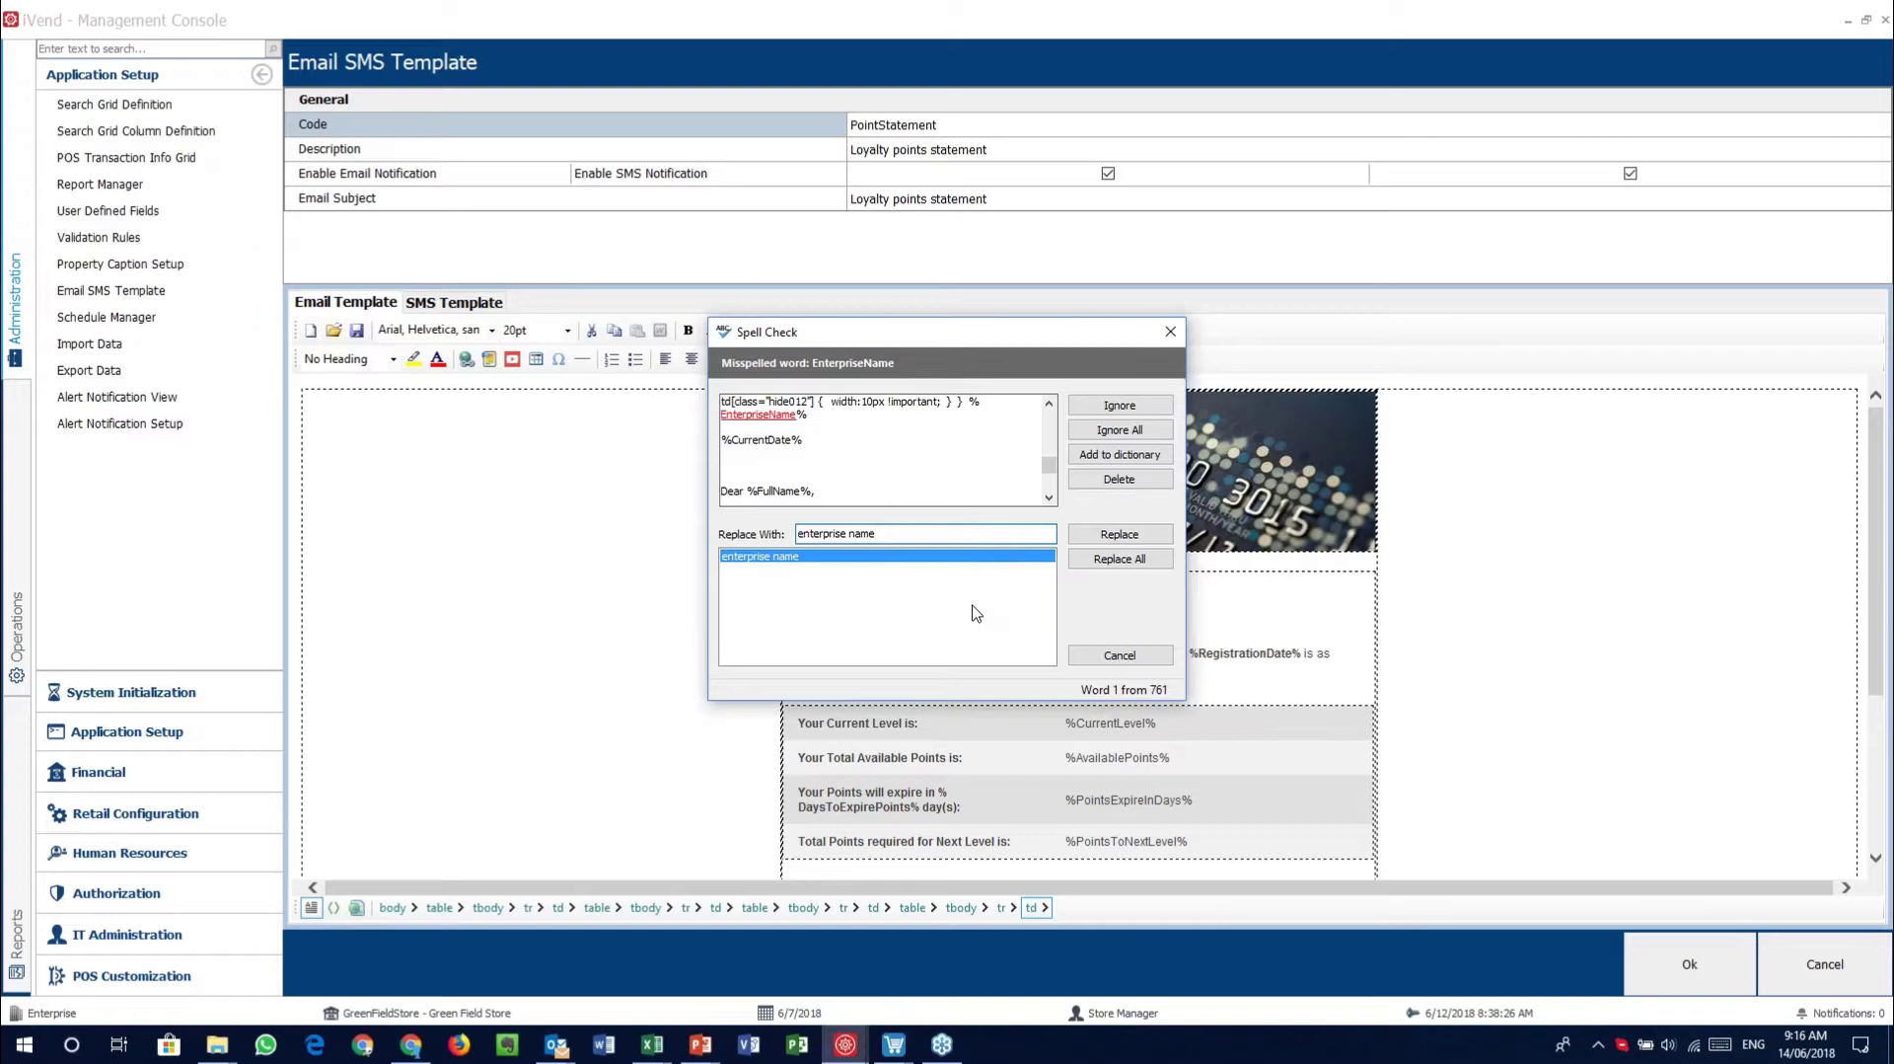
click(1123, 661)
click(1859, 970)
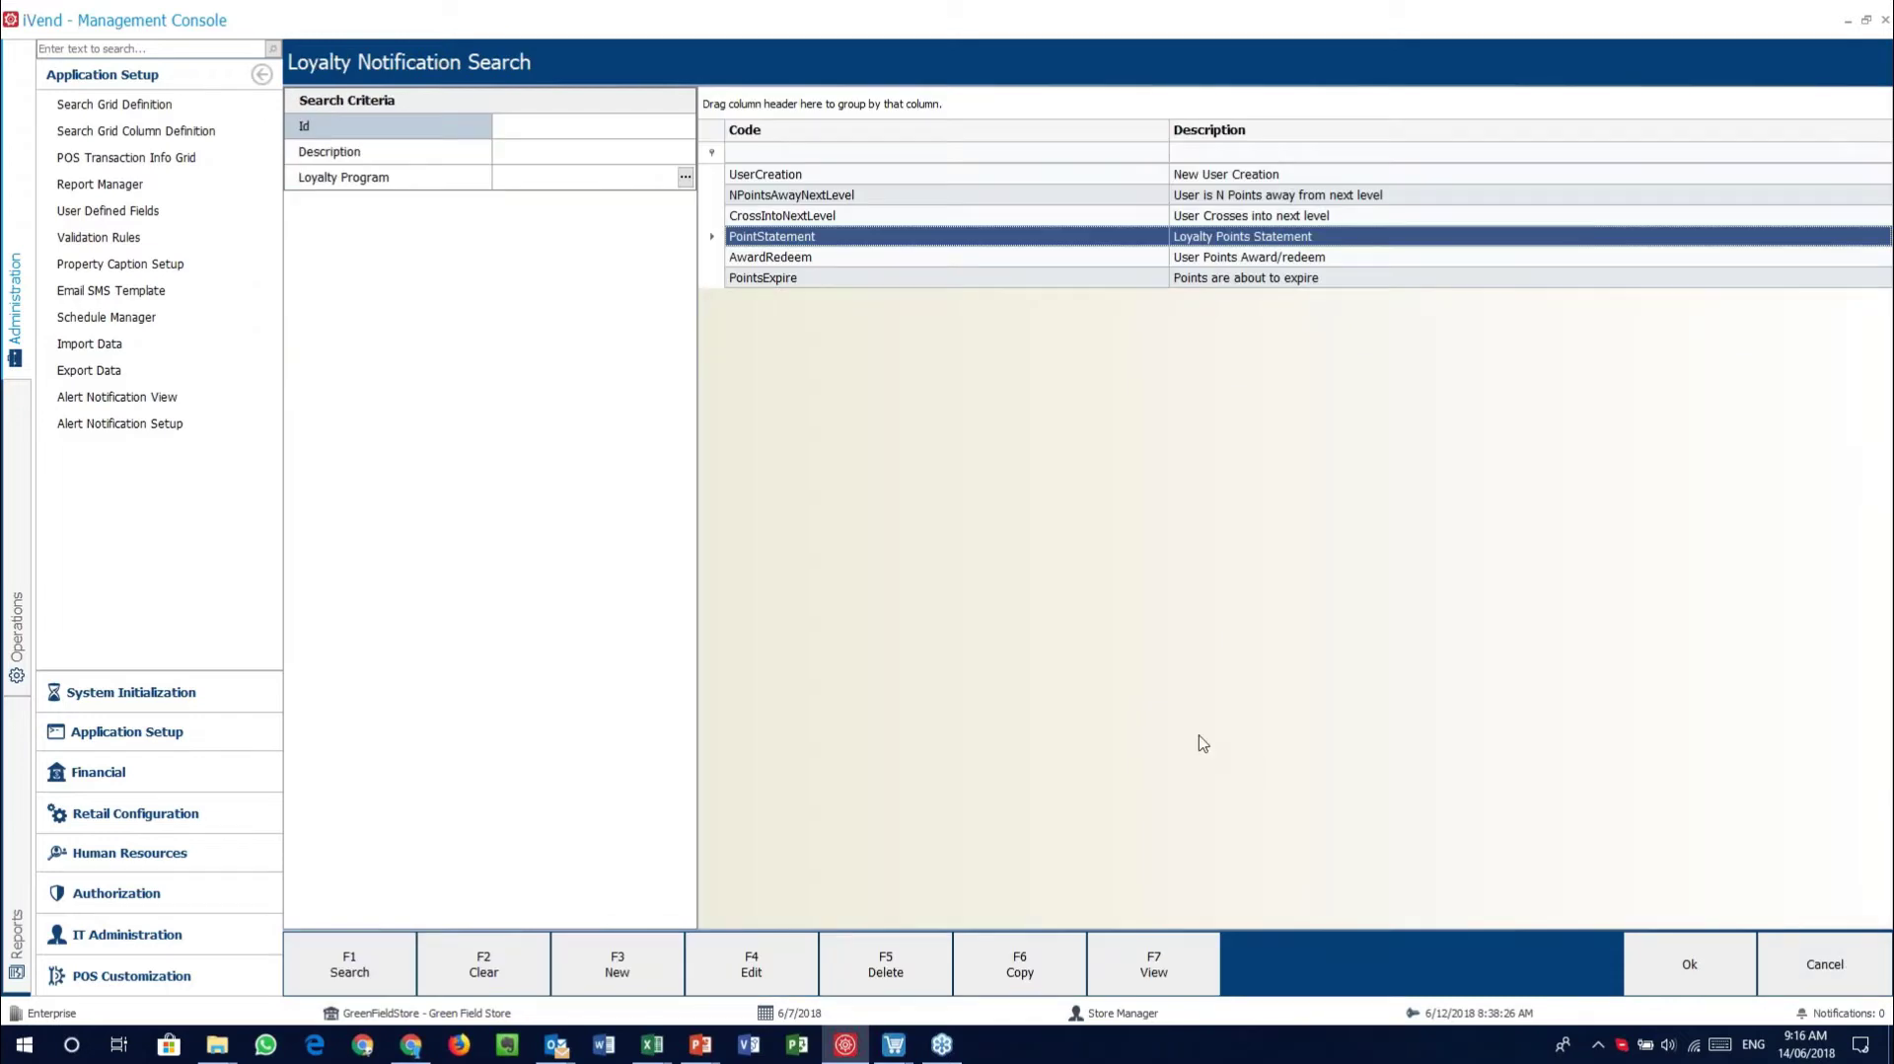
Look through the Retail Configuration, System Initialization, Authorization, IT Administration and Application Setup options, and return to the Loyalty options
click(16, 543)
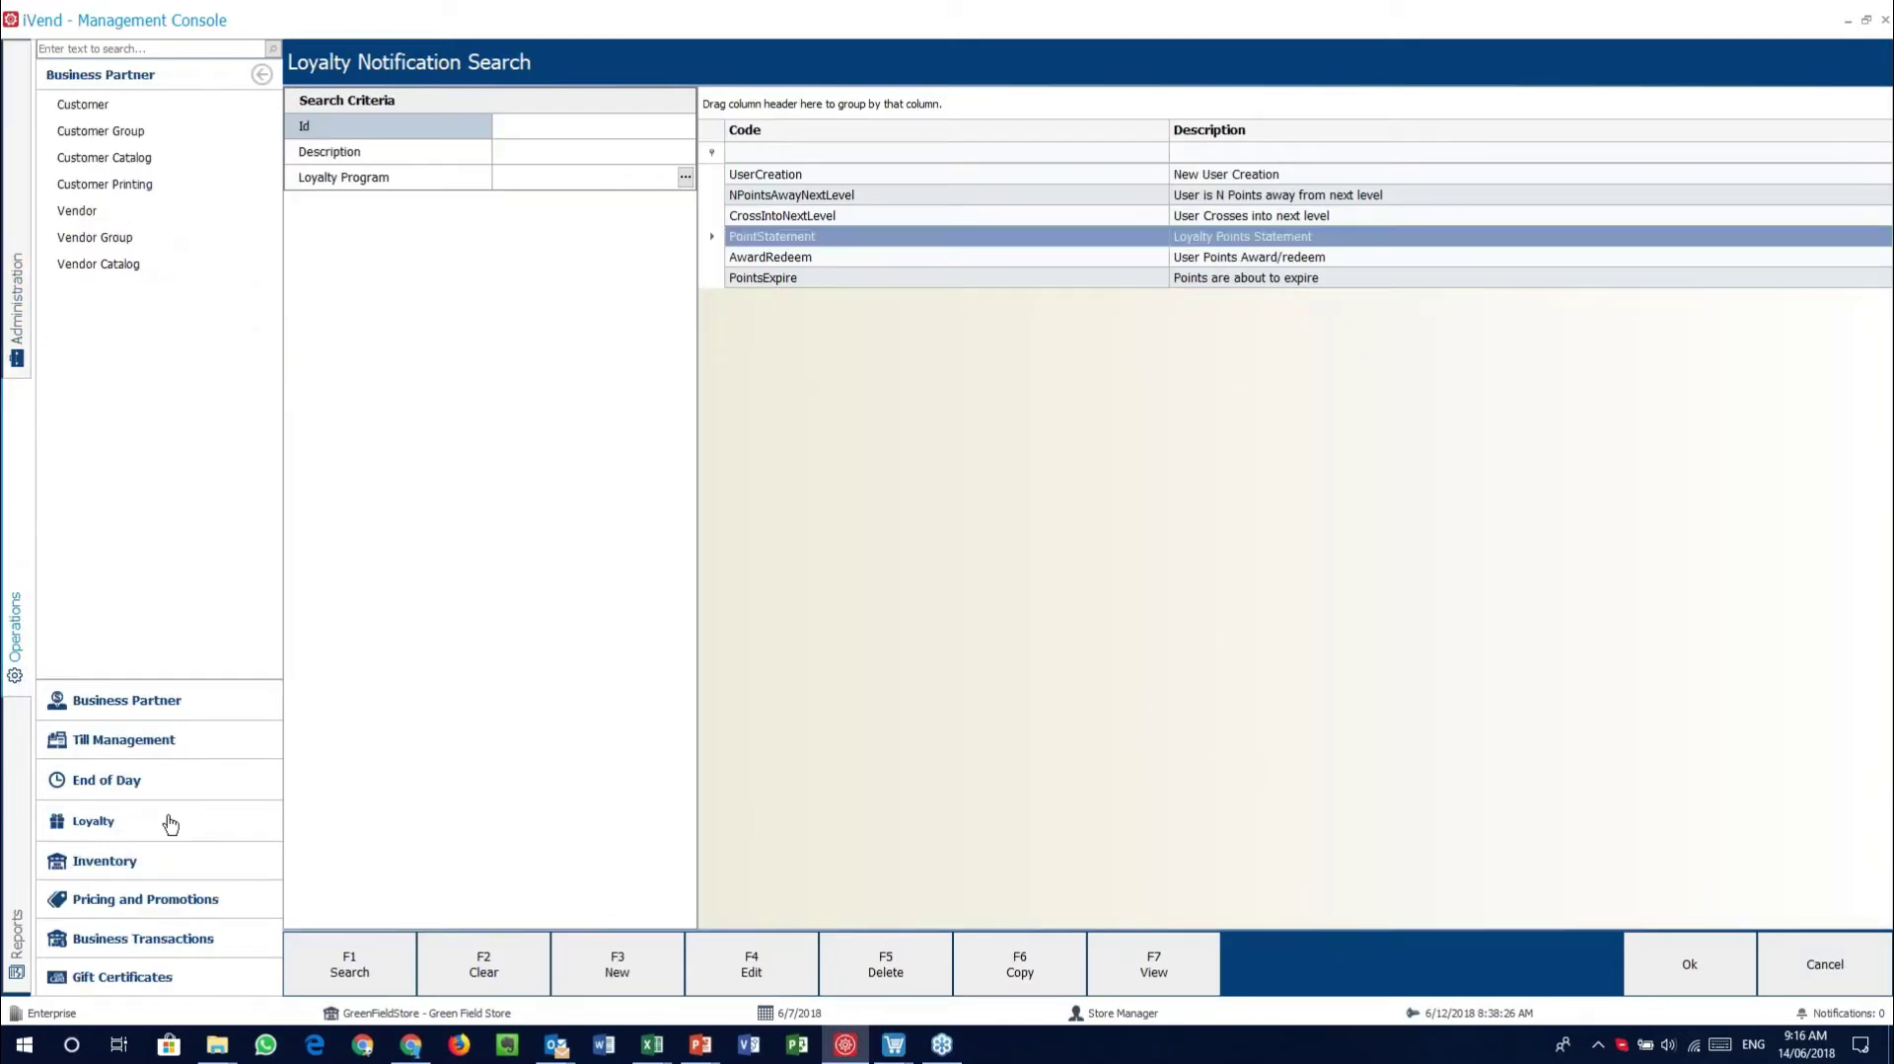
click(170, 824)
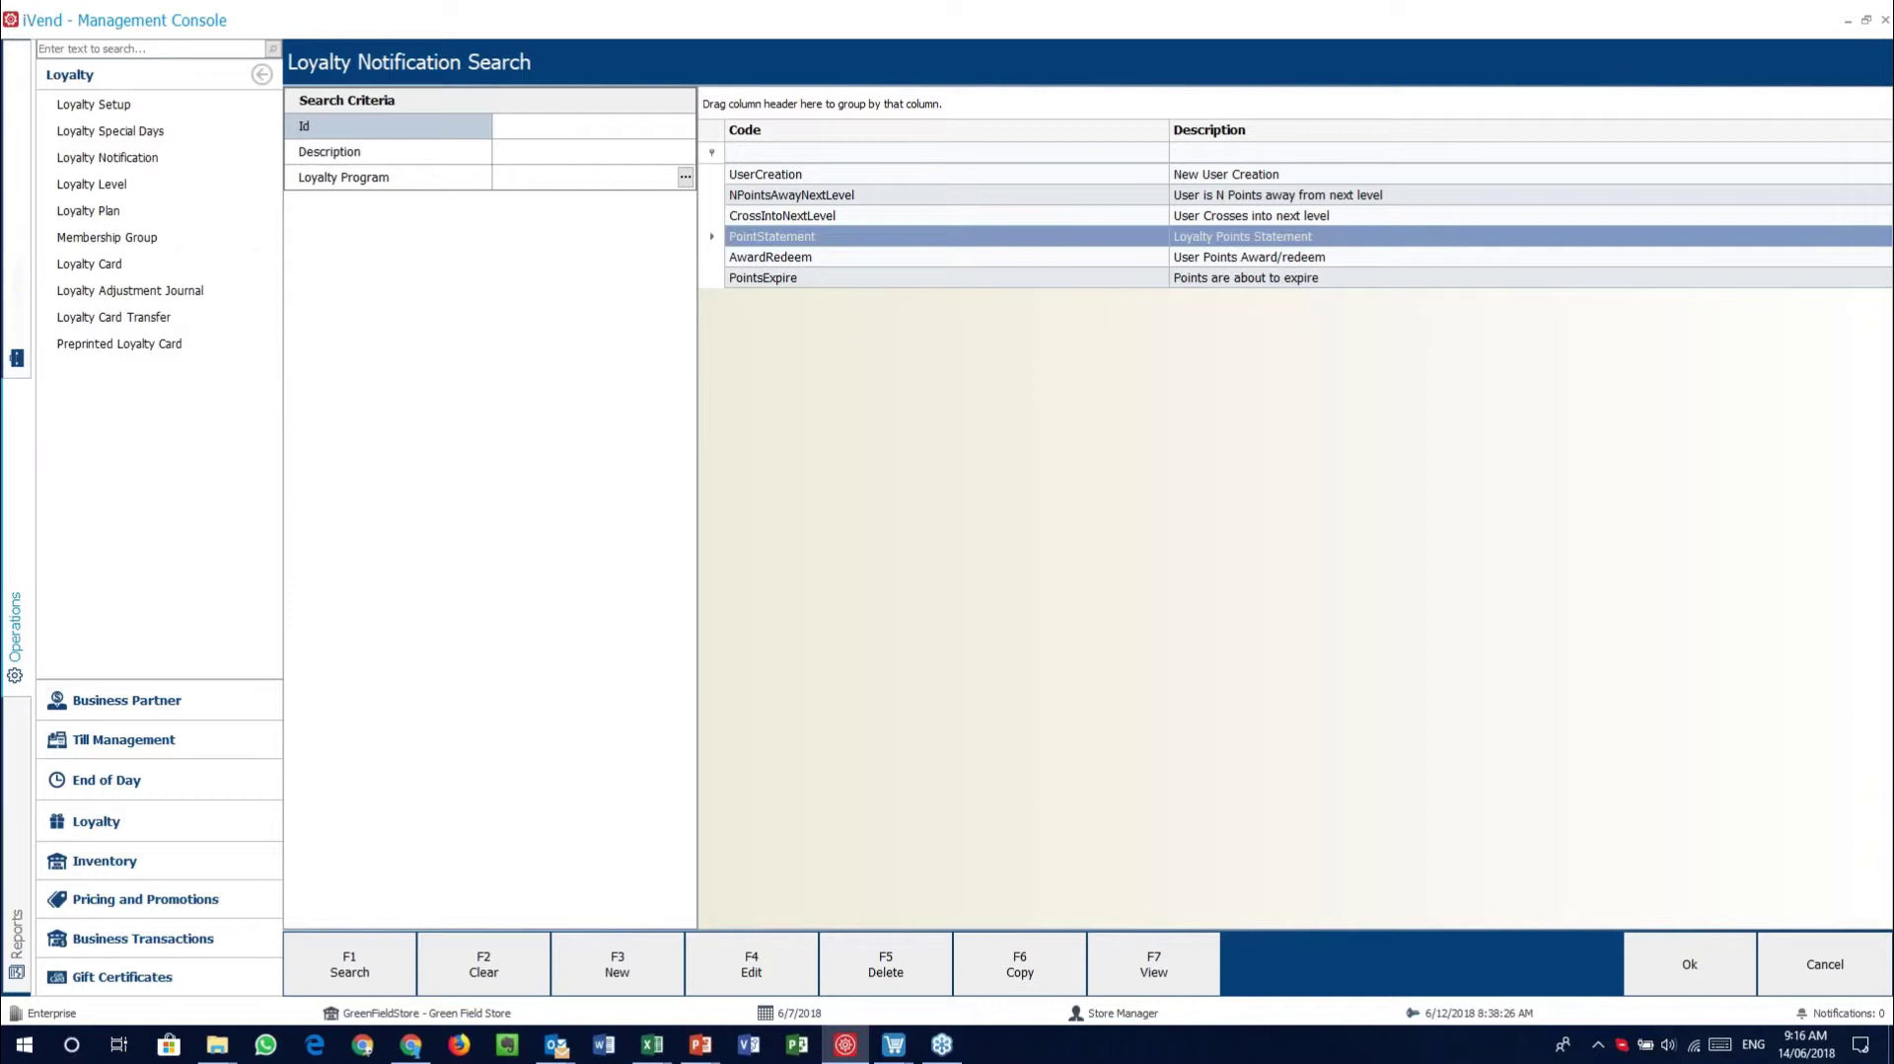
click(15, 291)
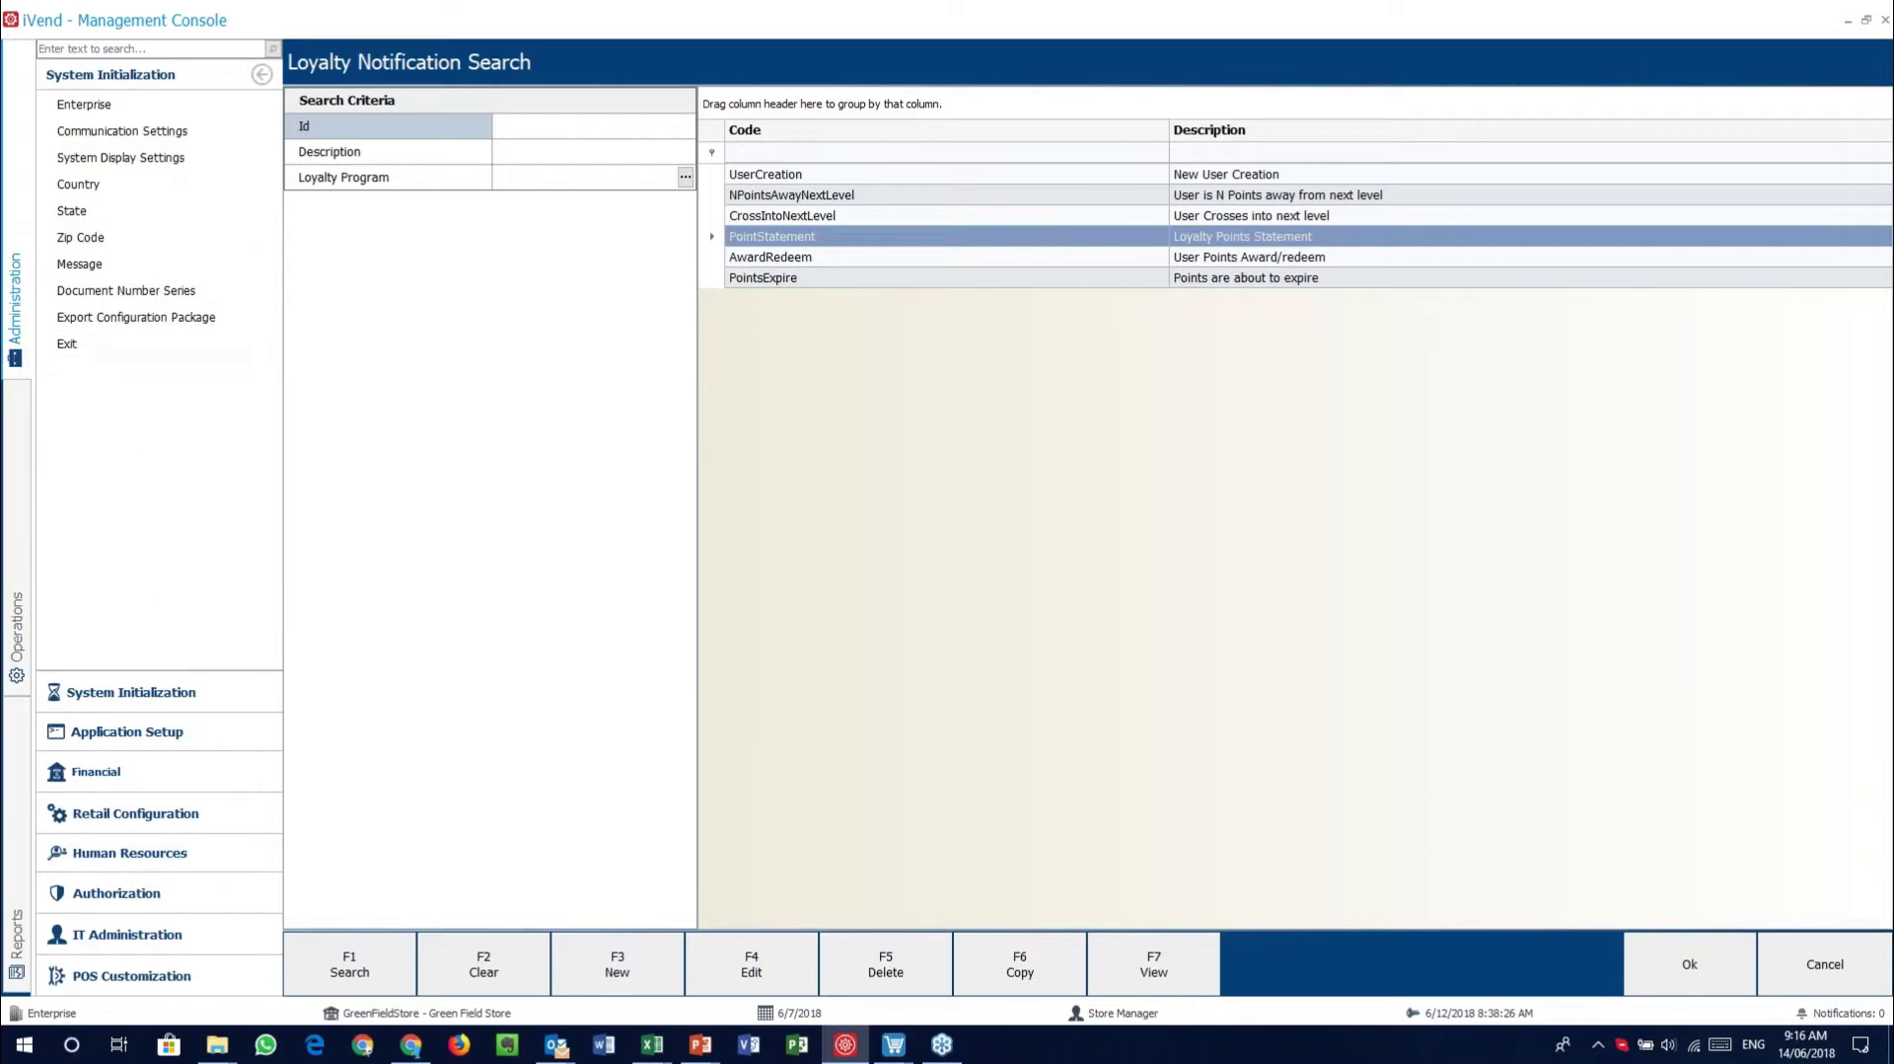
click(178, 819)
scroll(143, 614, down, 1)
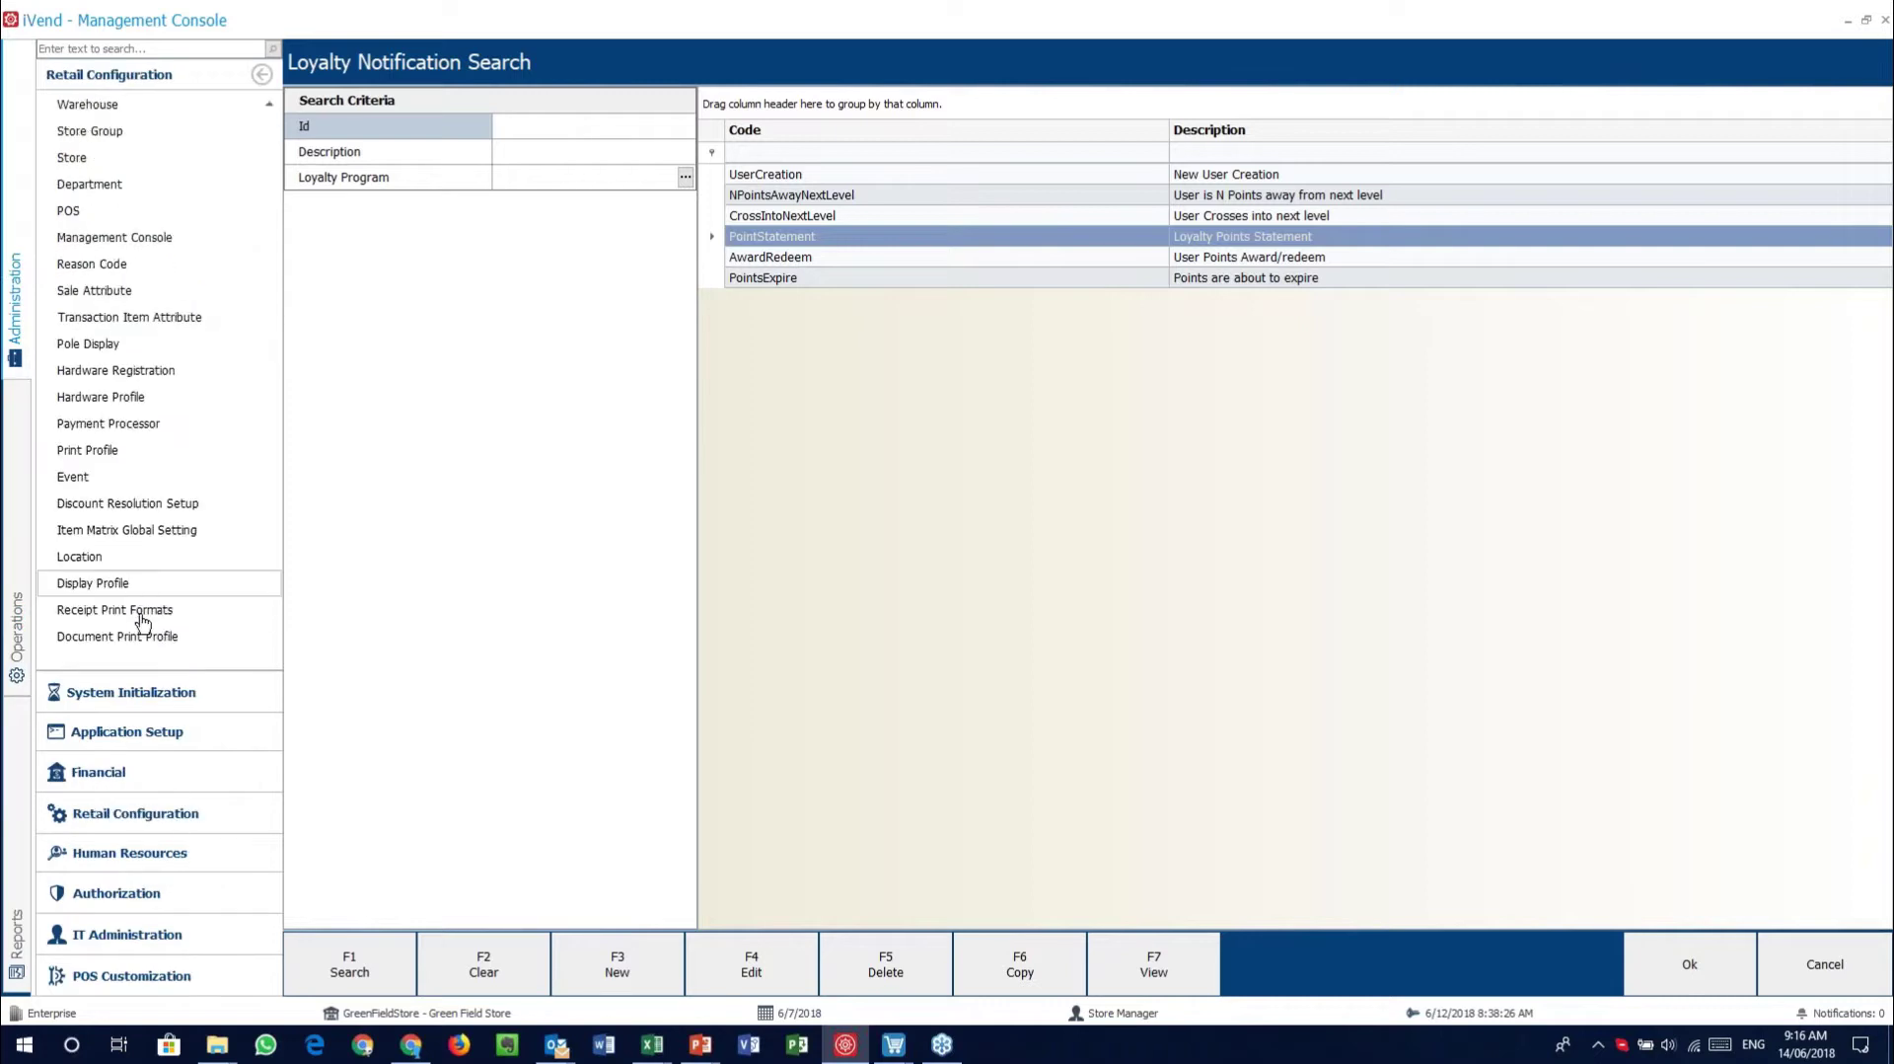
scroll(144, 613, up, 1)
click(153, 691)
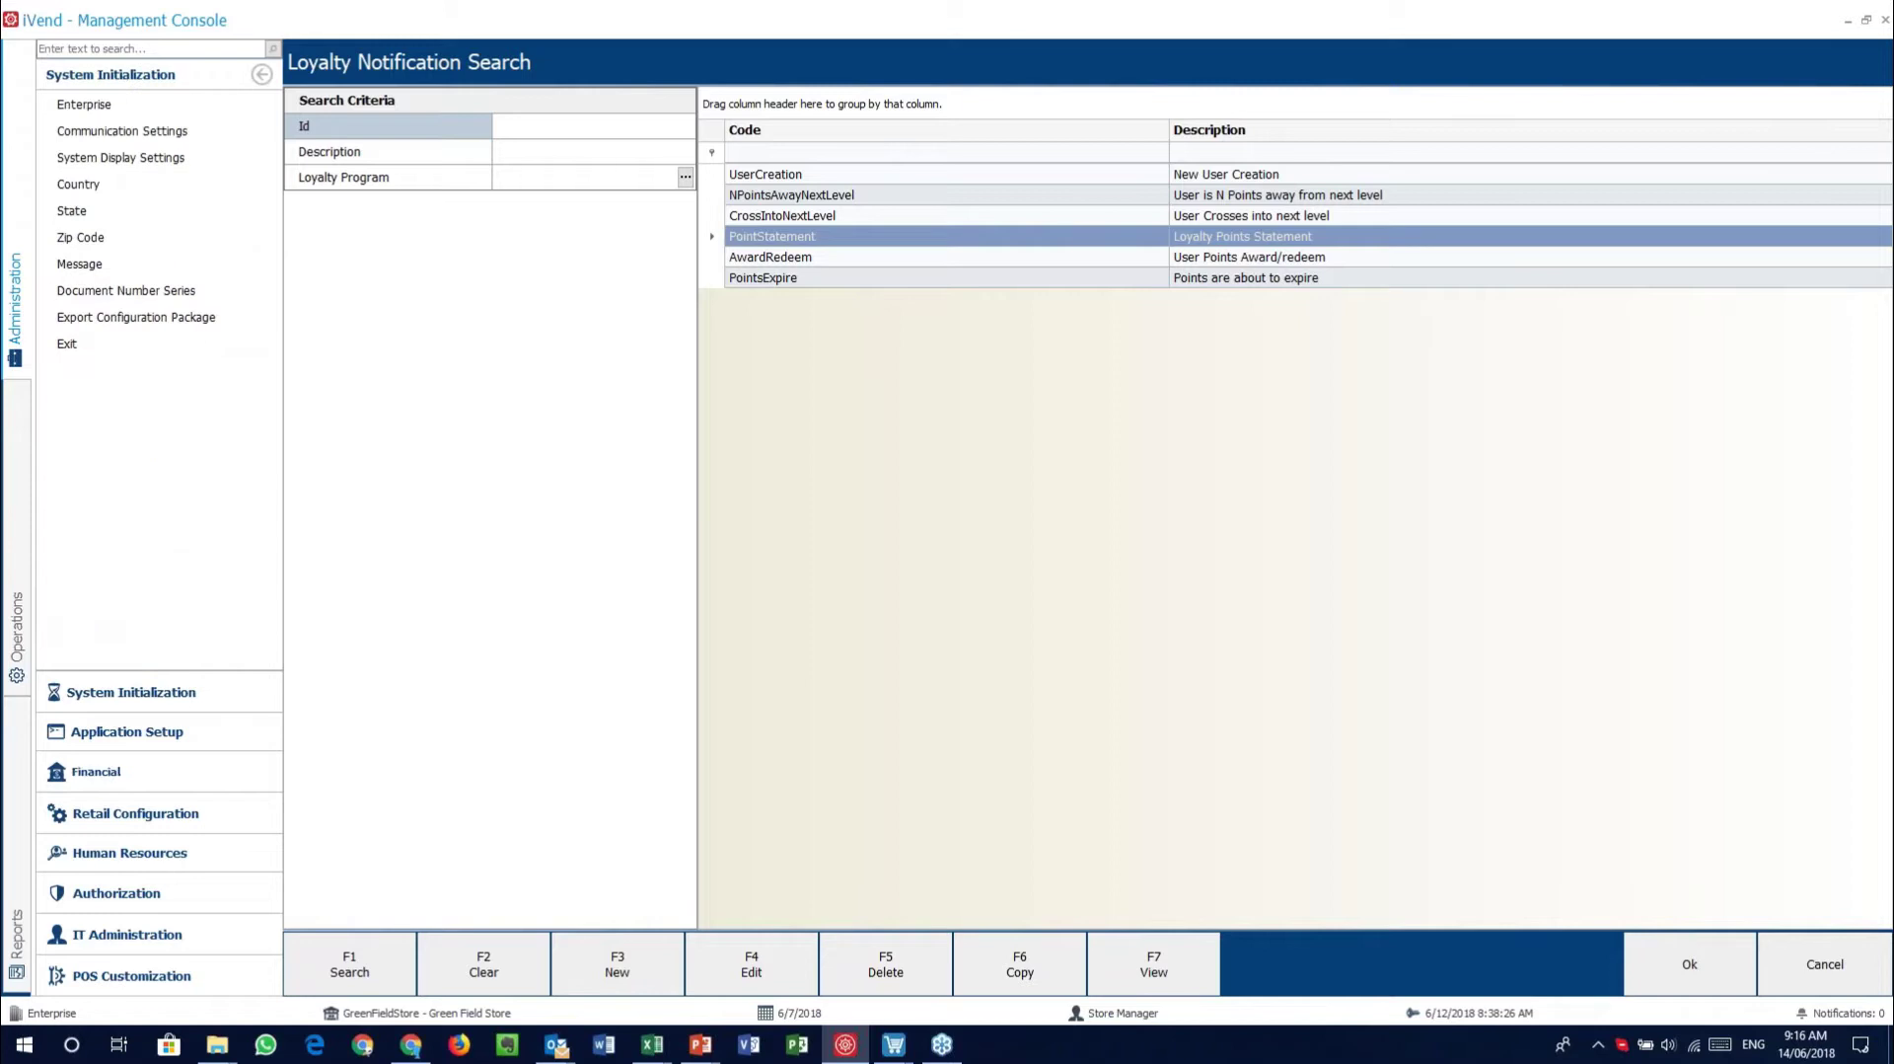
click(146, 903)
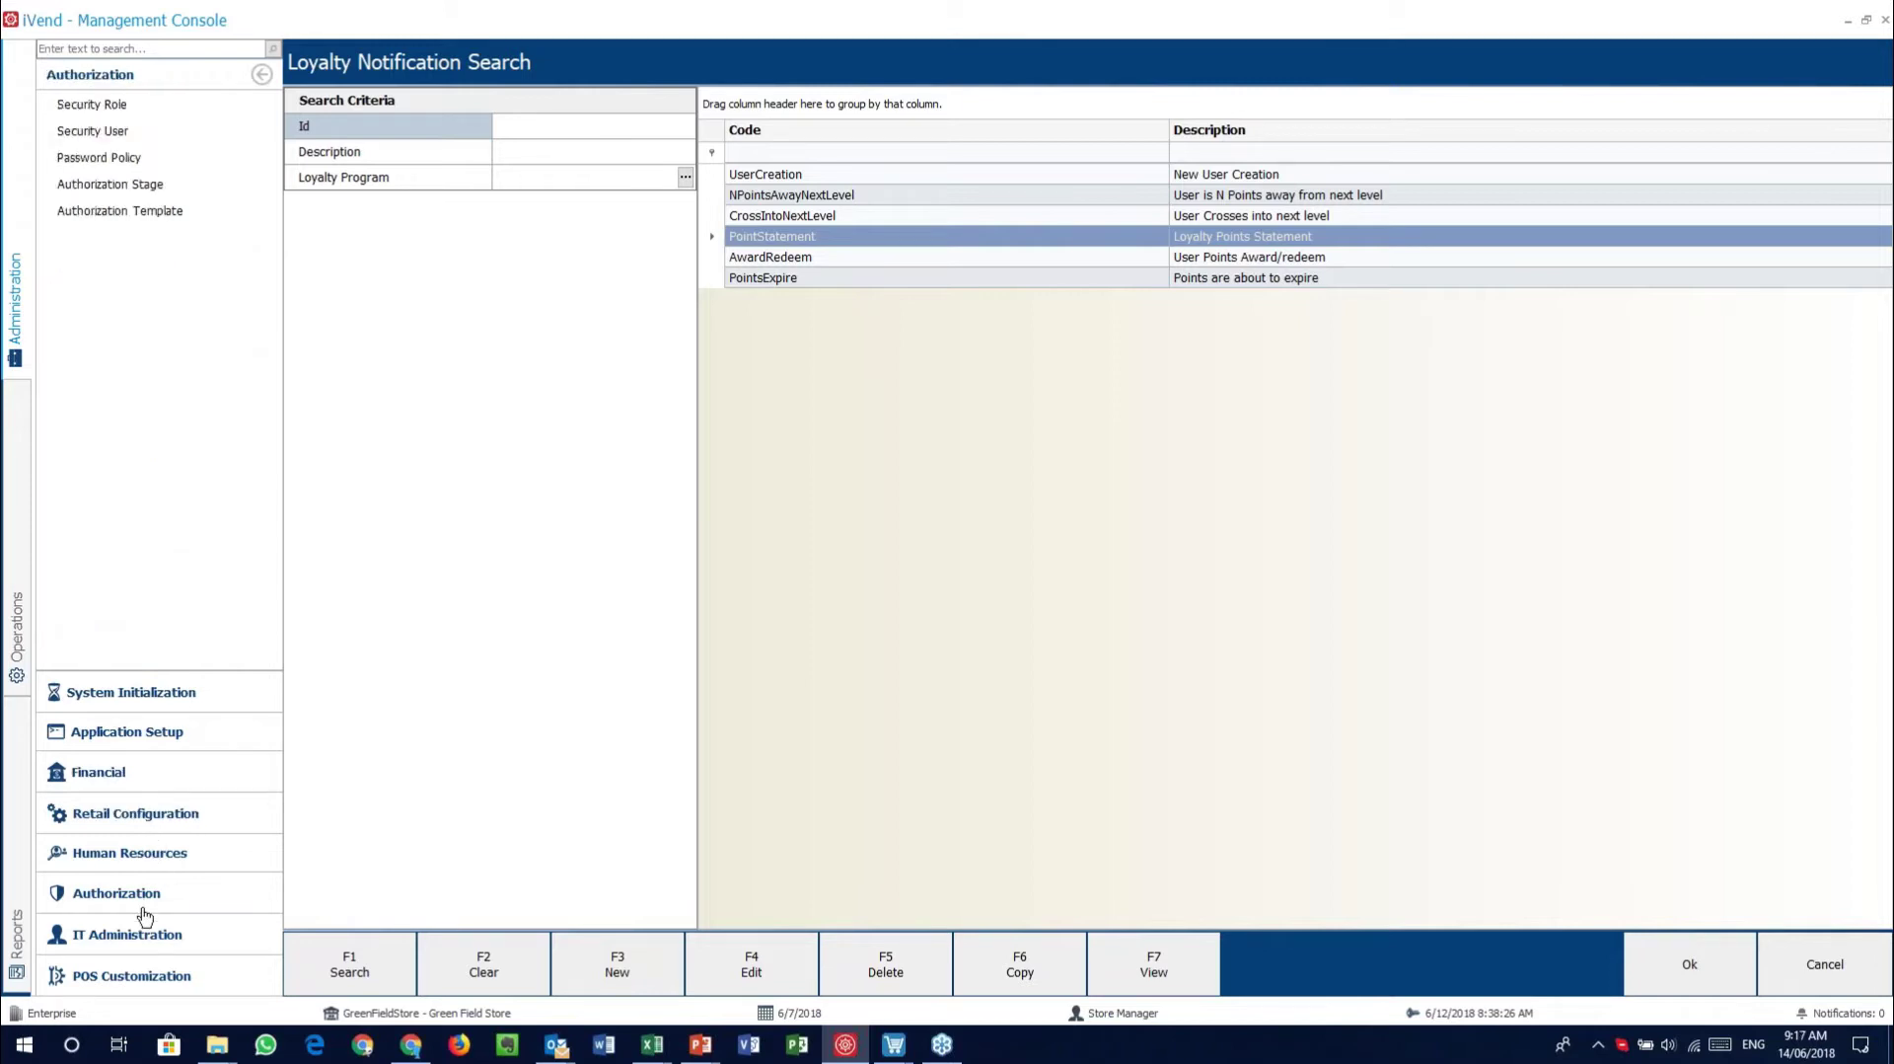
click(142, 919)
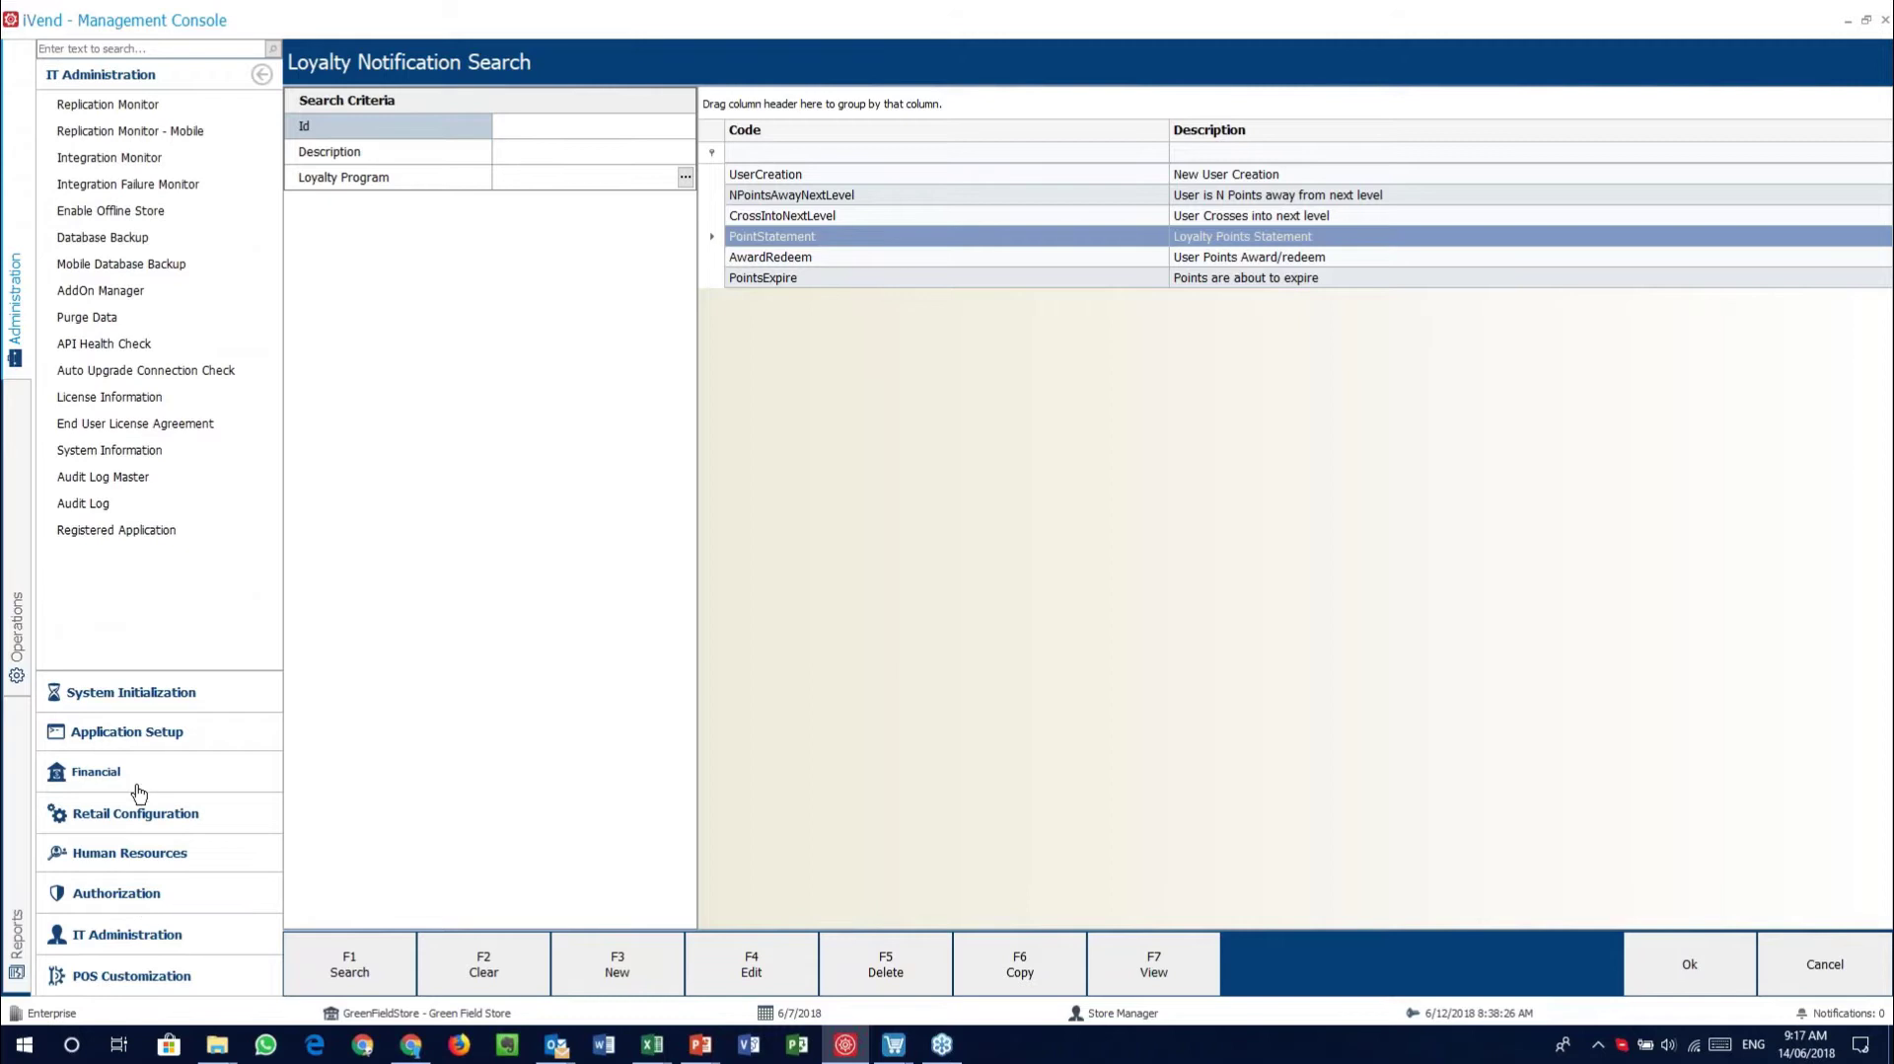
click(165, 735)
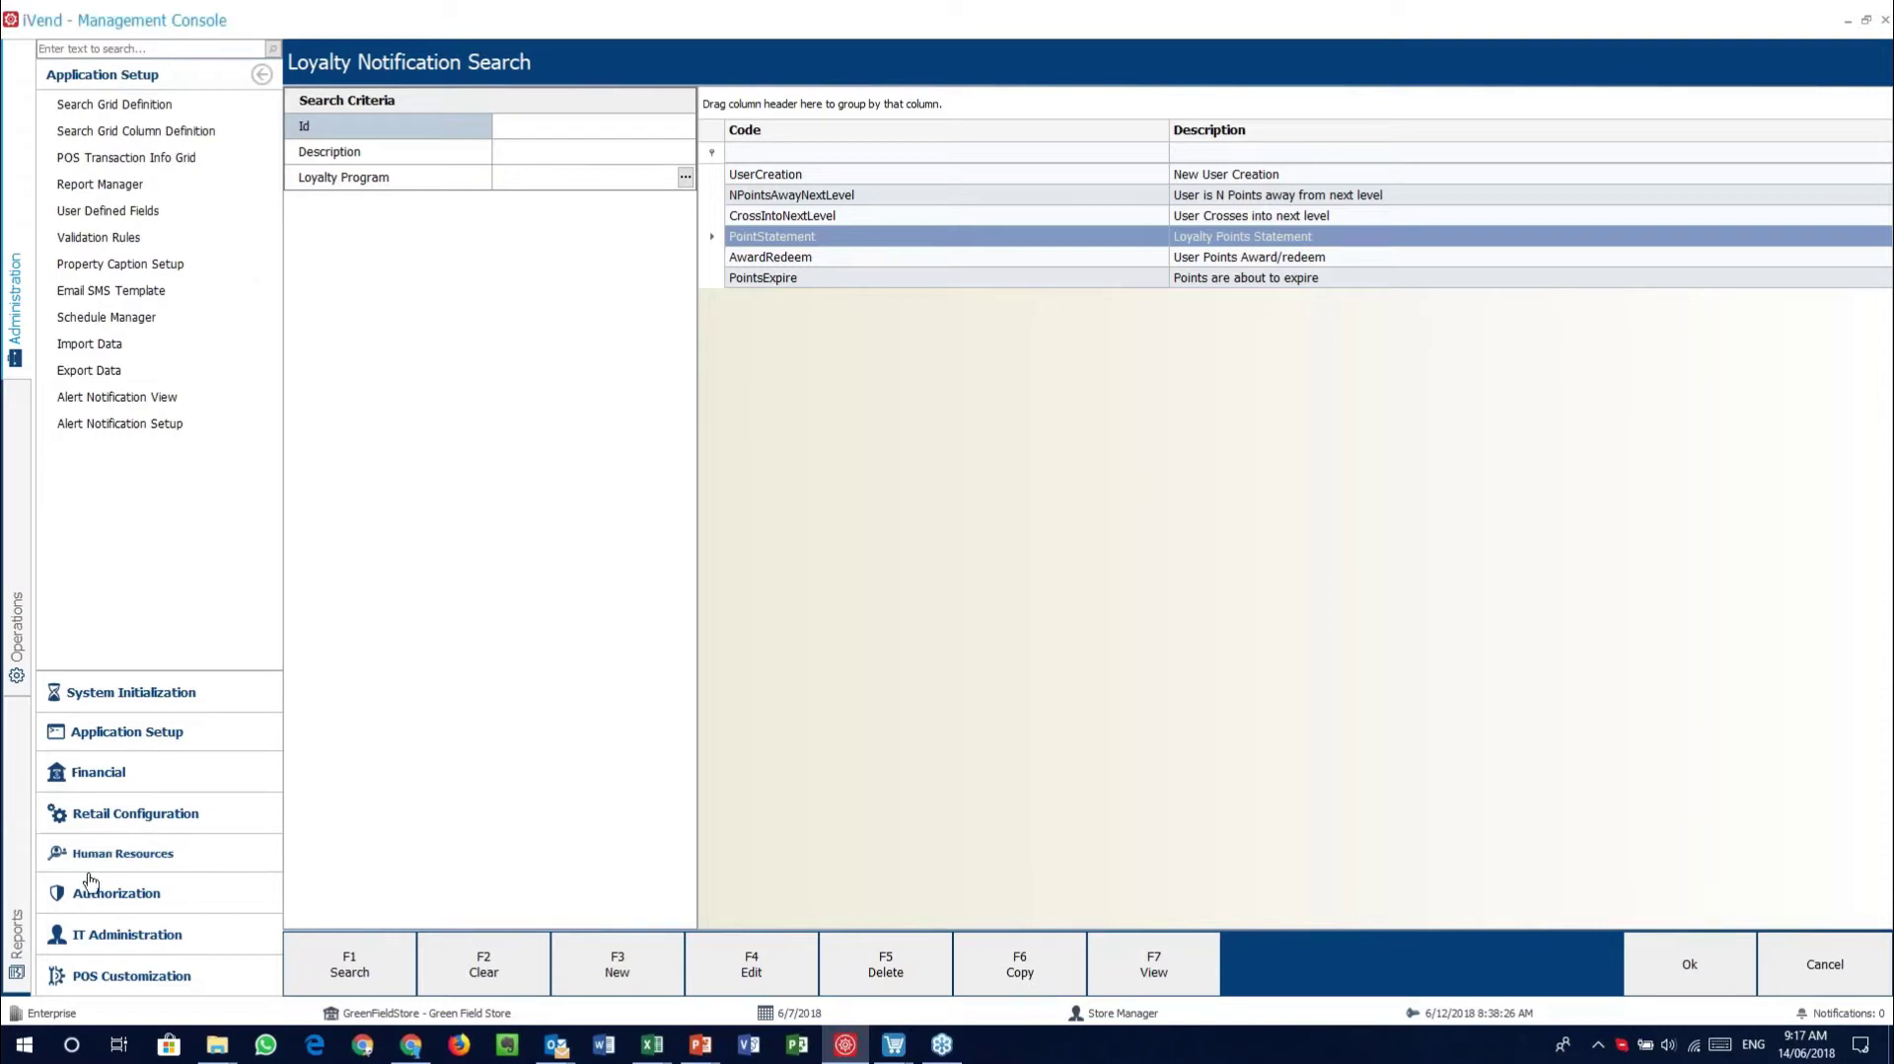
click(20, 567)
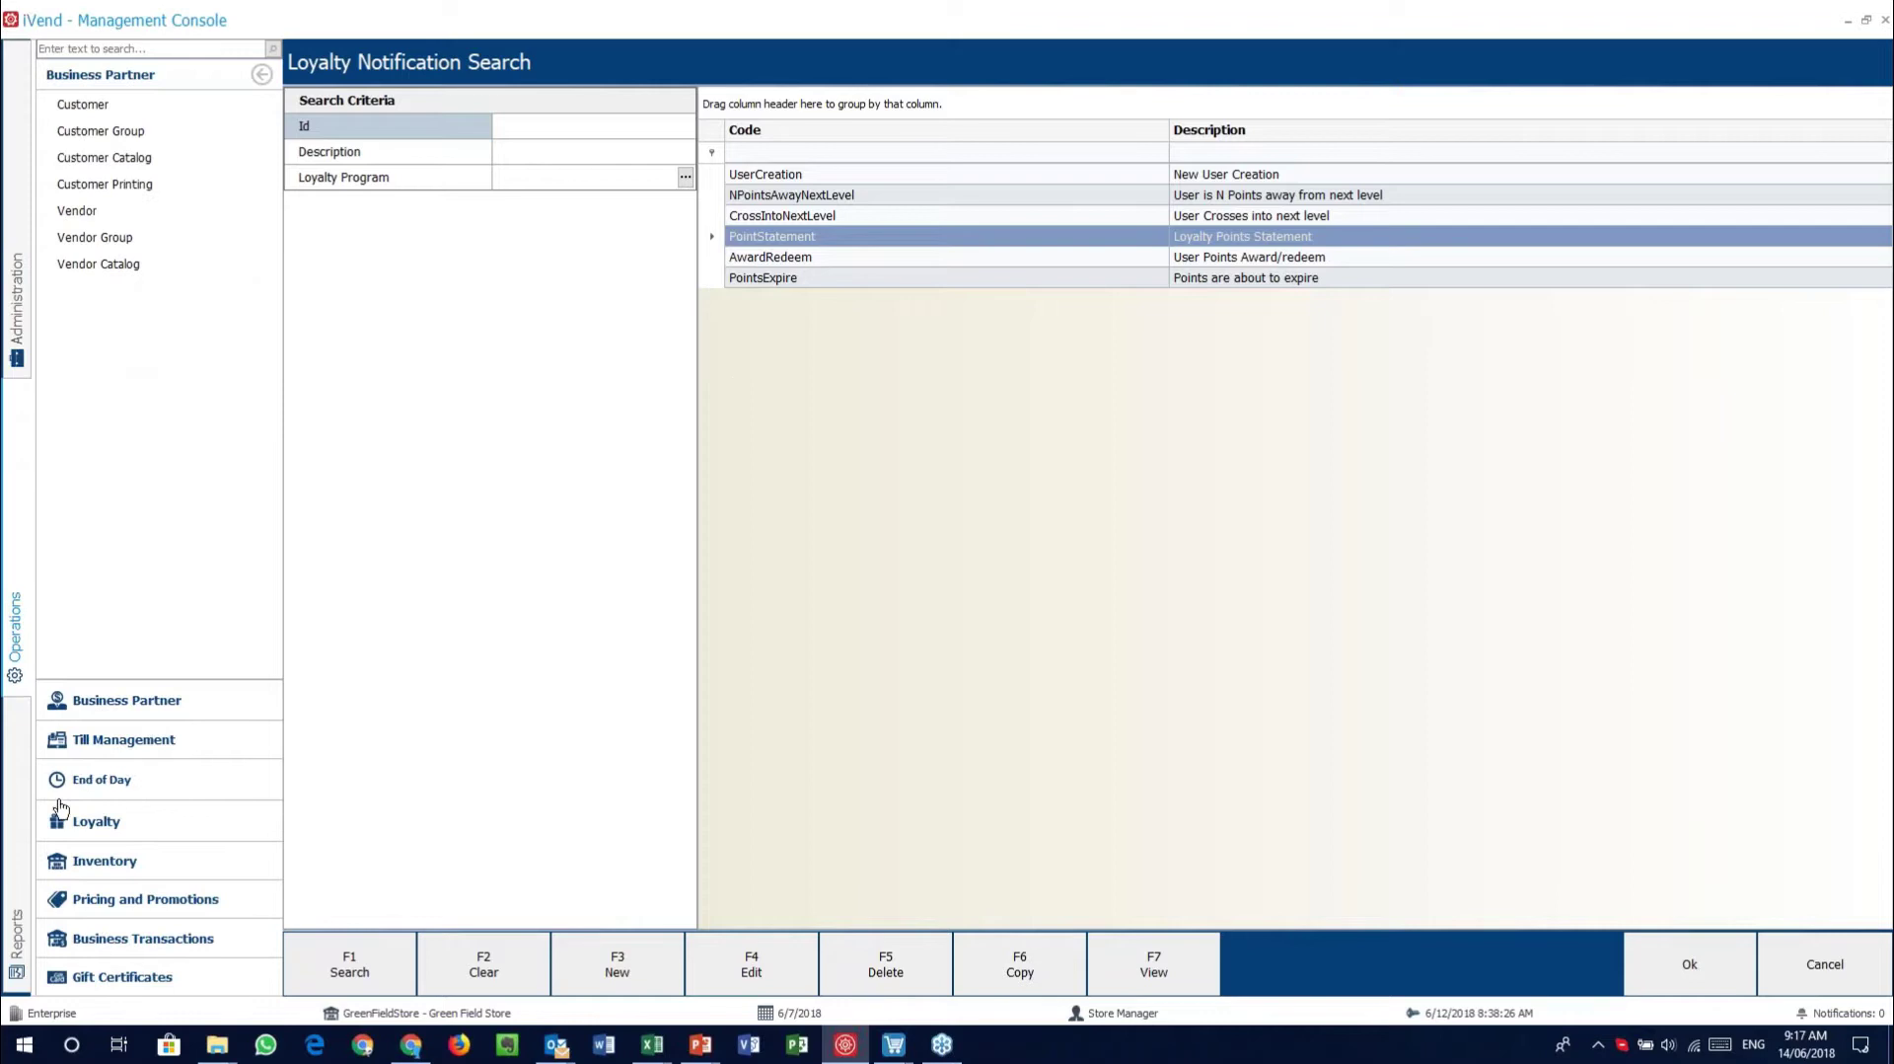
click(89, 821)
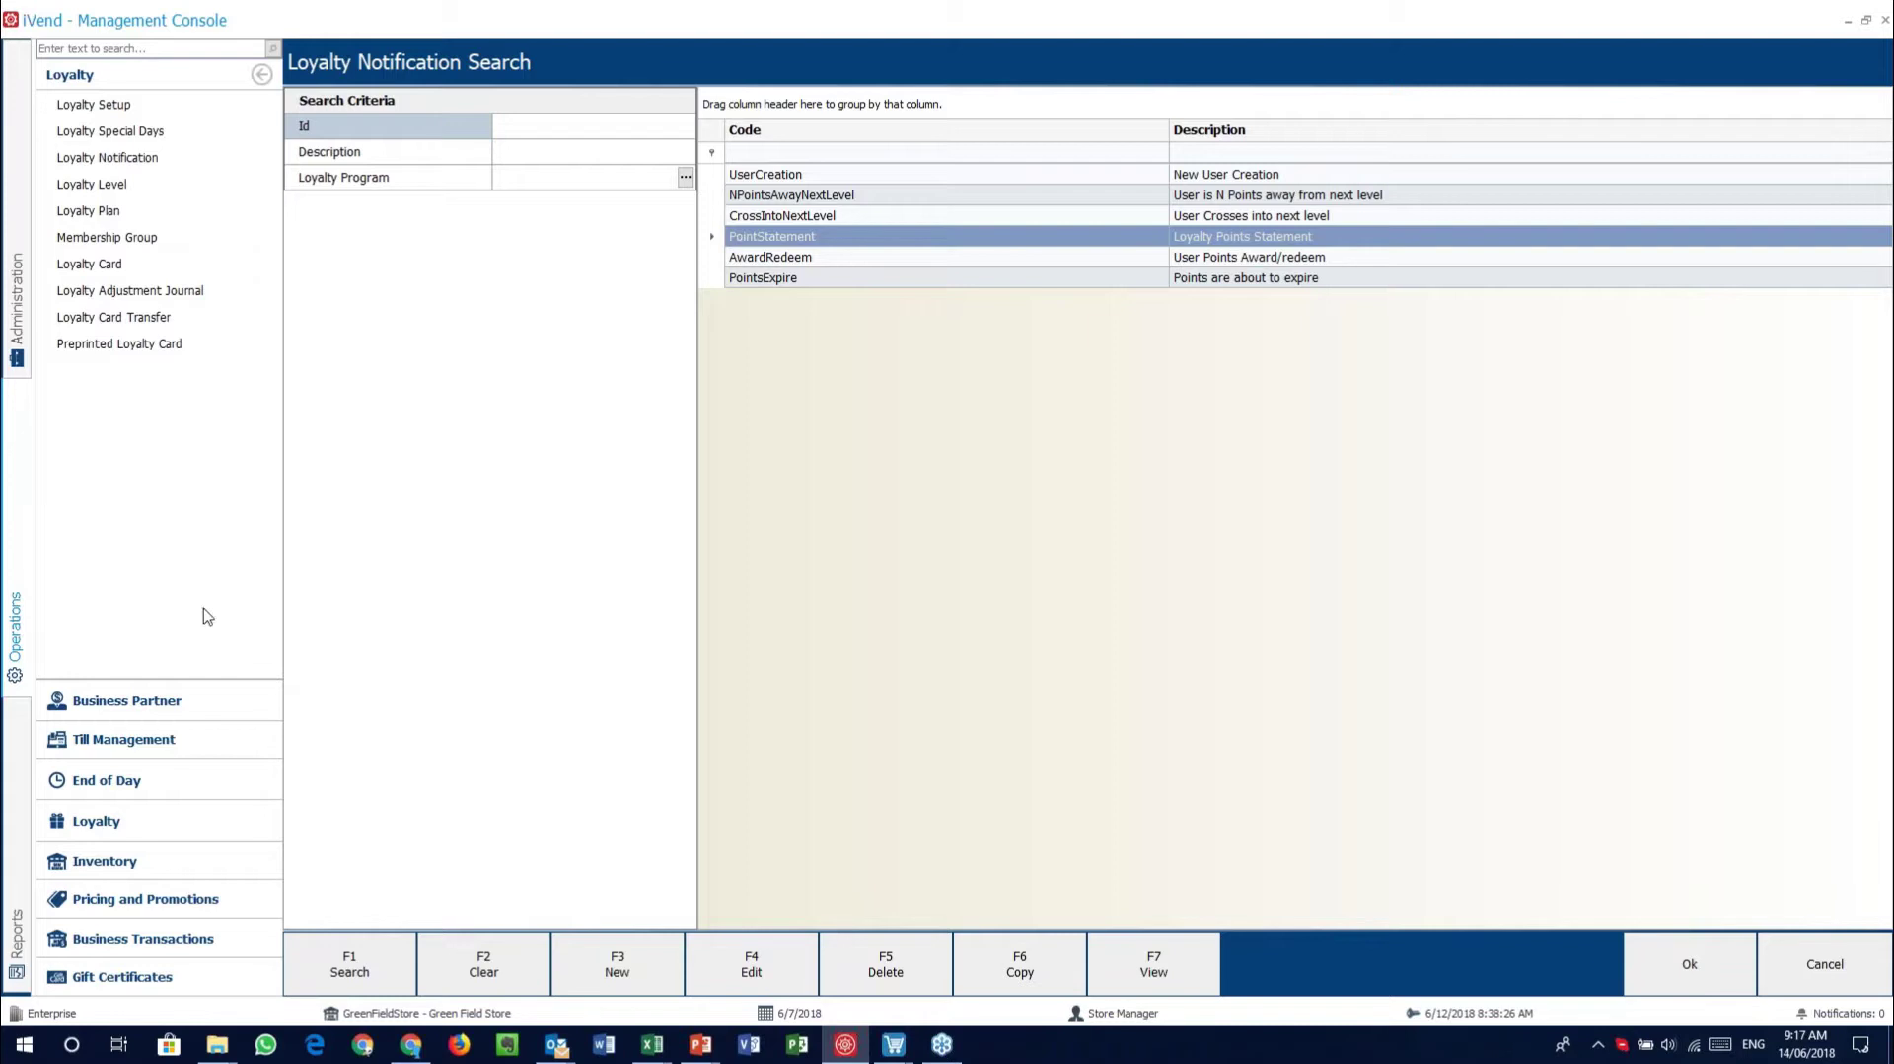
Show the Application Setup options under Administration, where the Email SMS Template is located
click(22, 263)
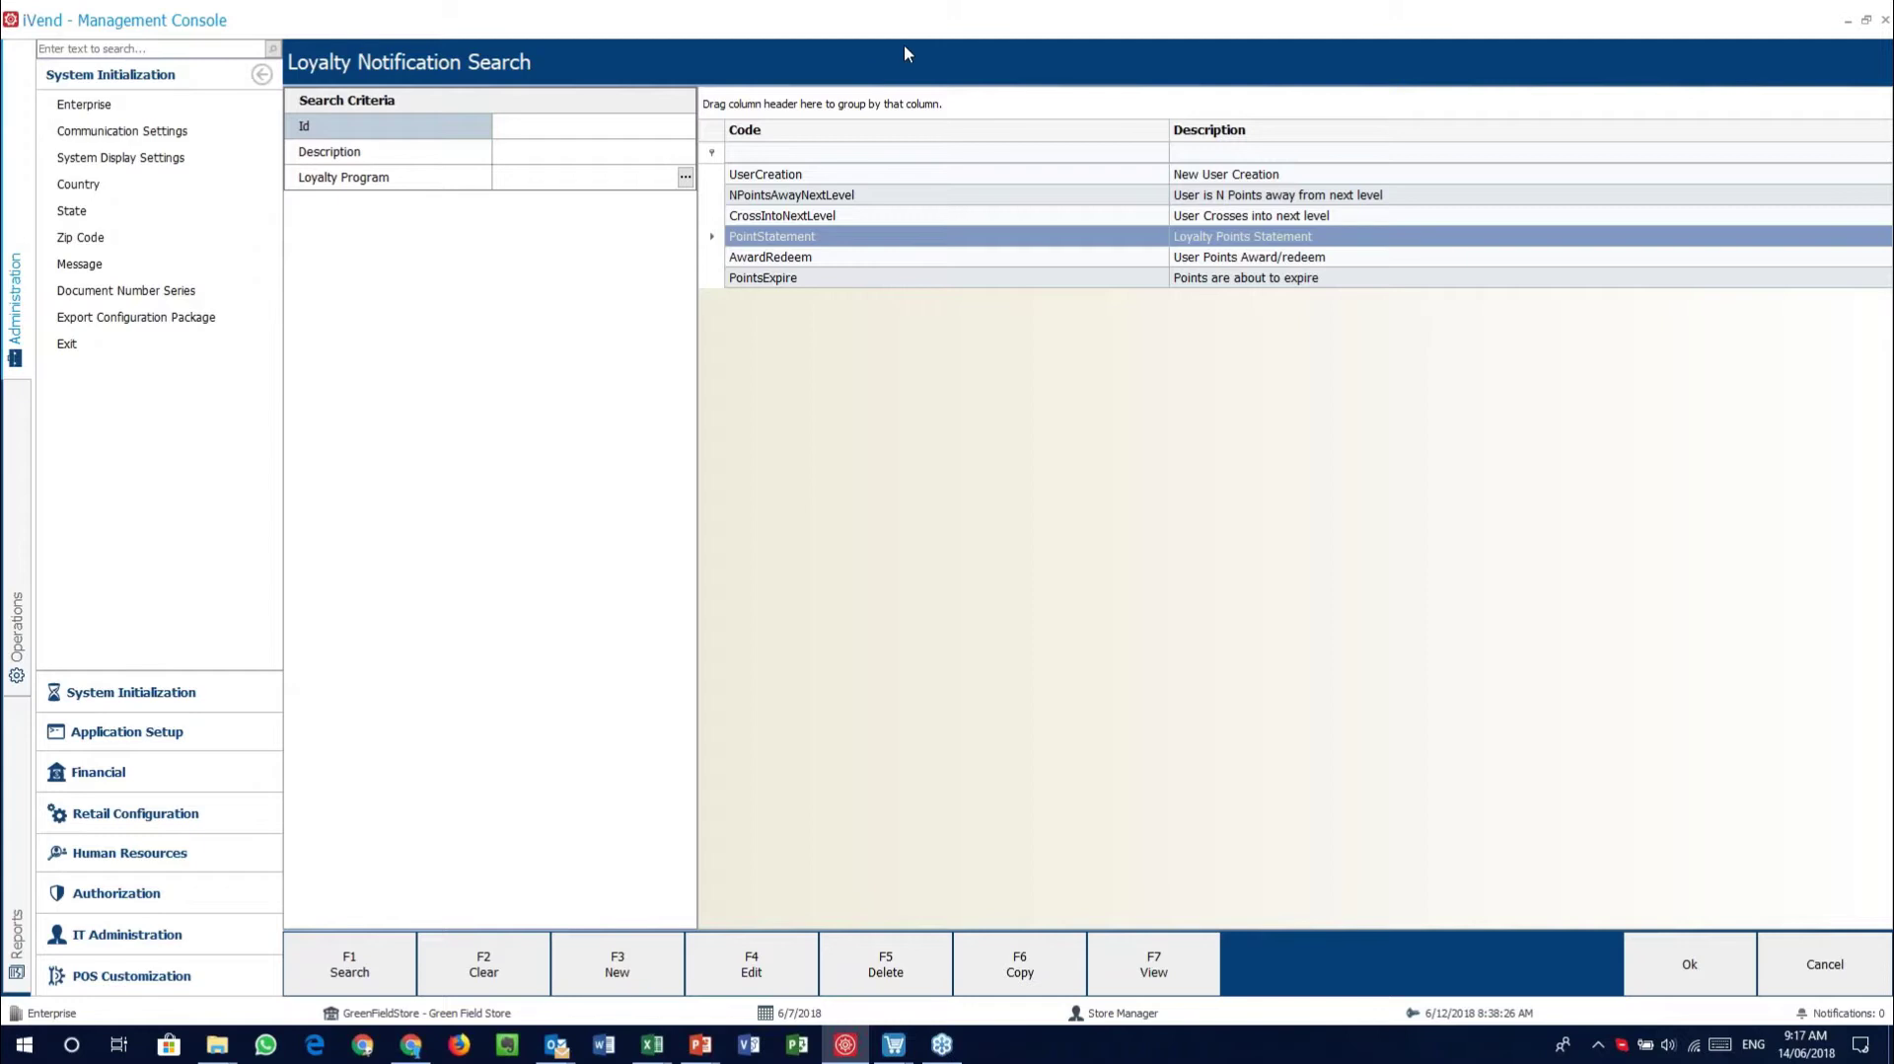
click(7, 488)
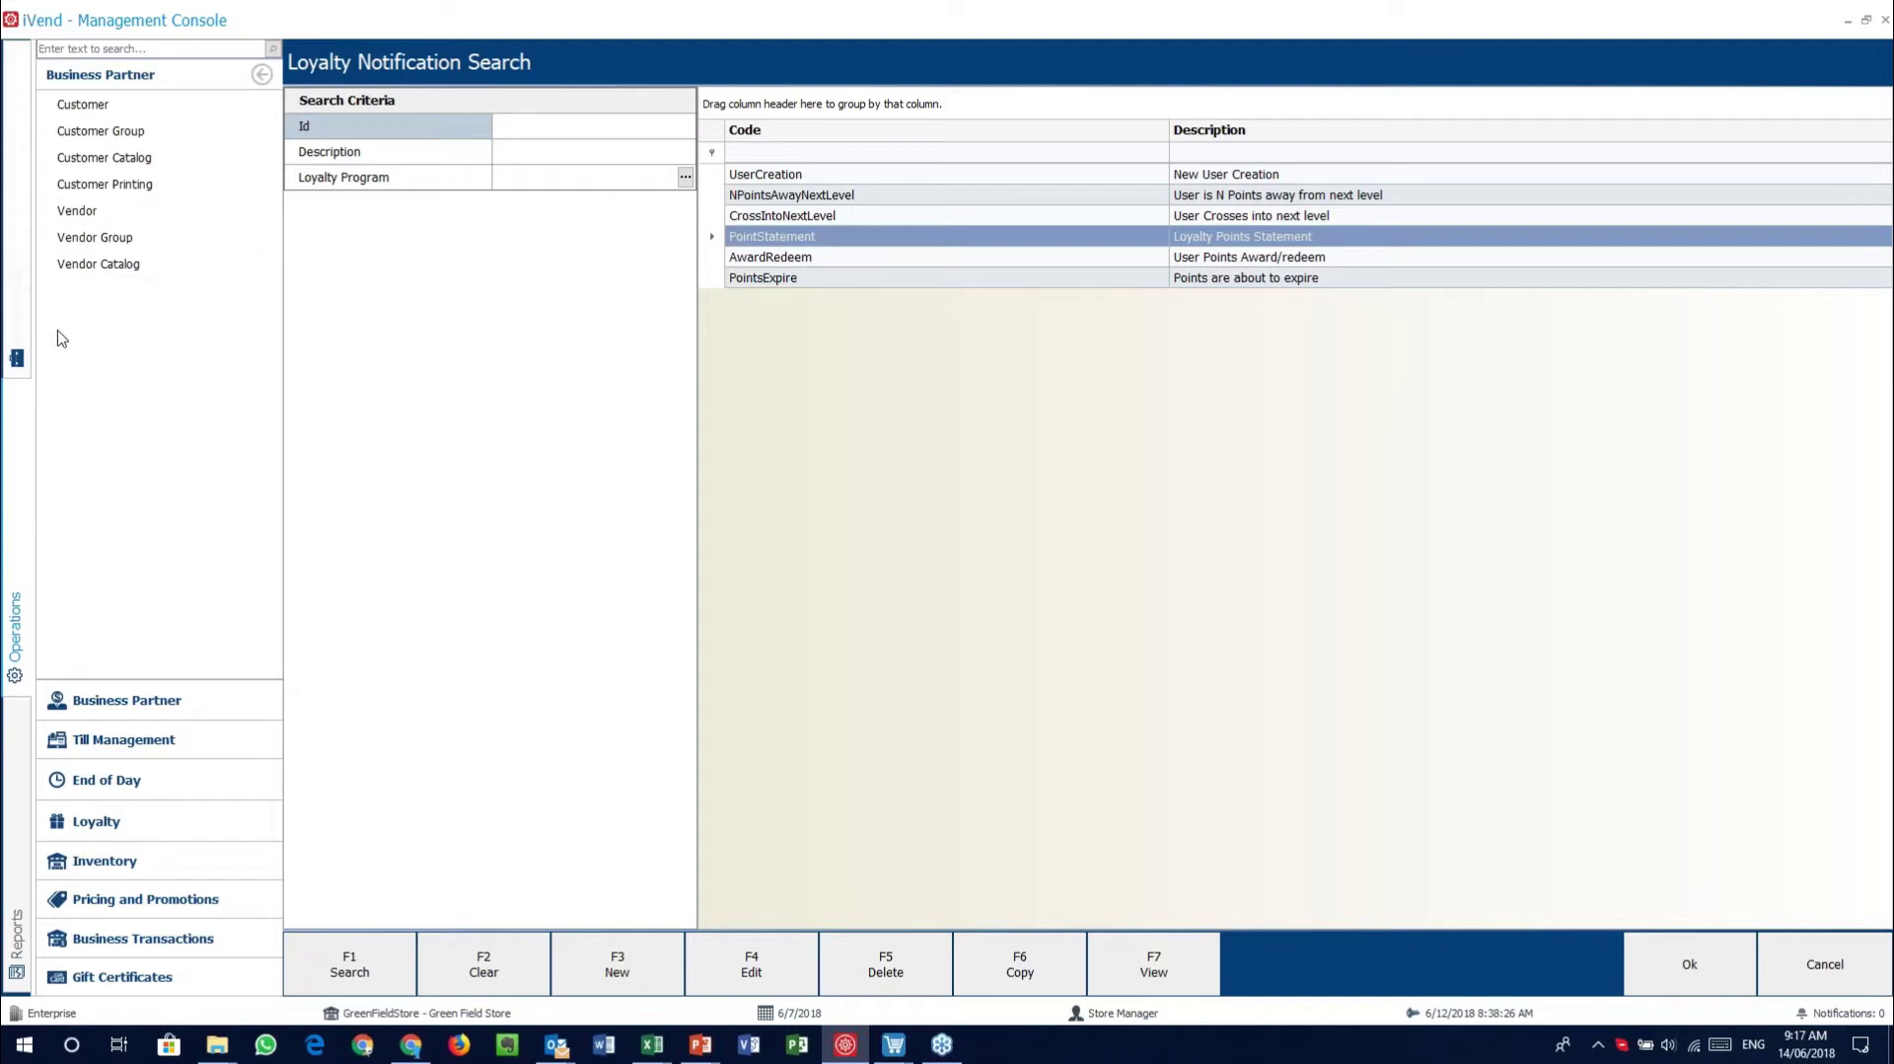
click(13, 261)
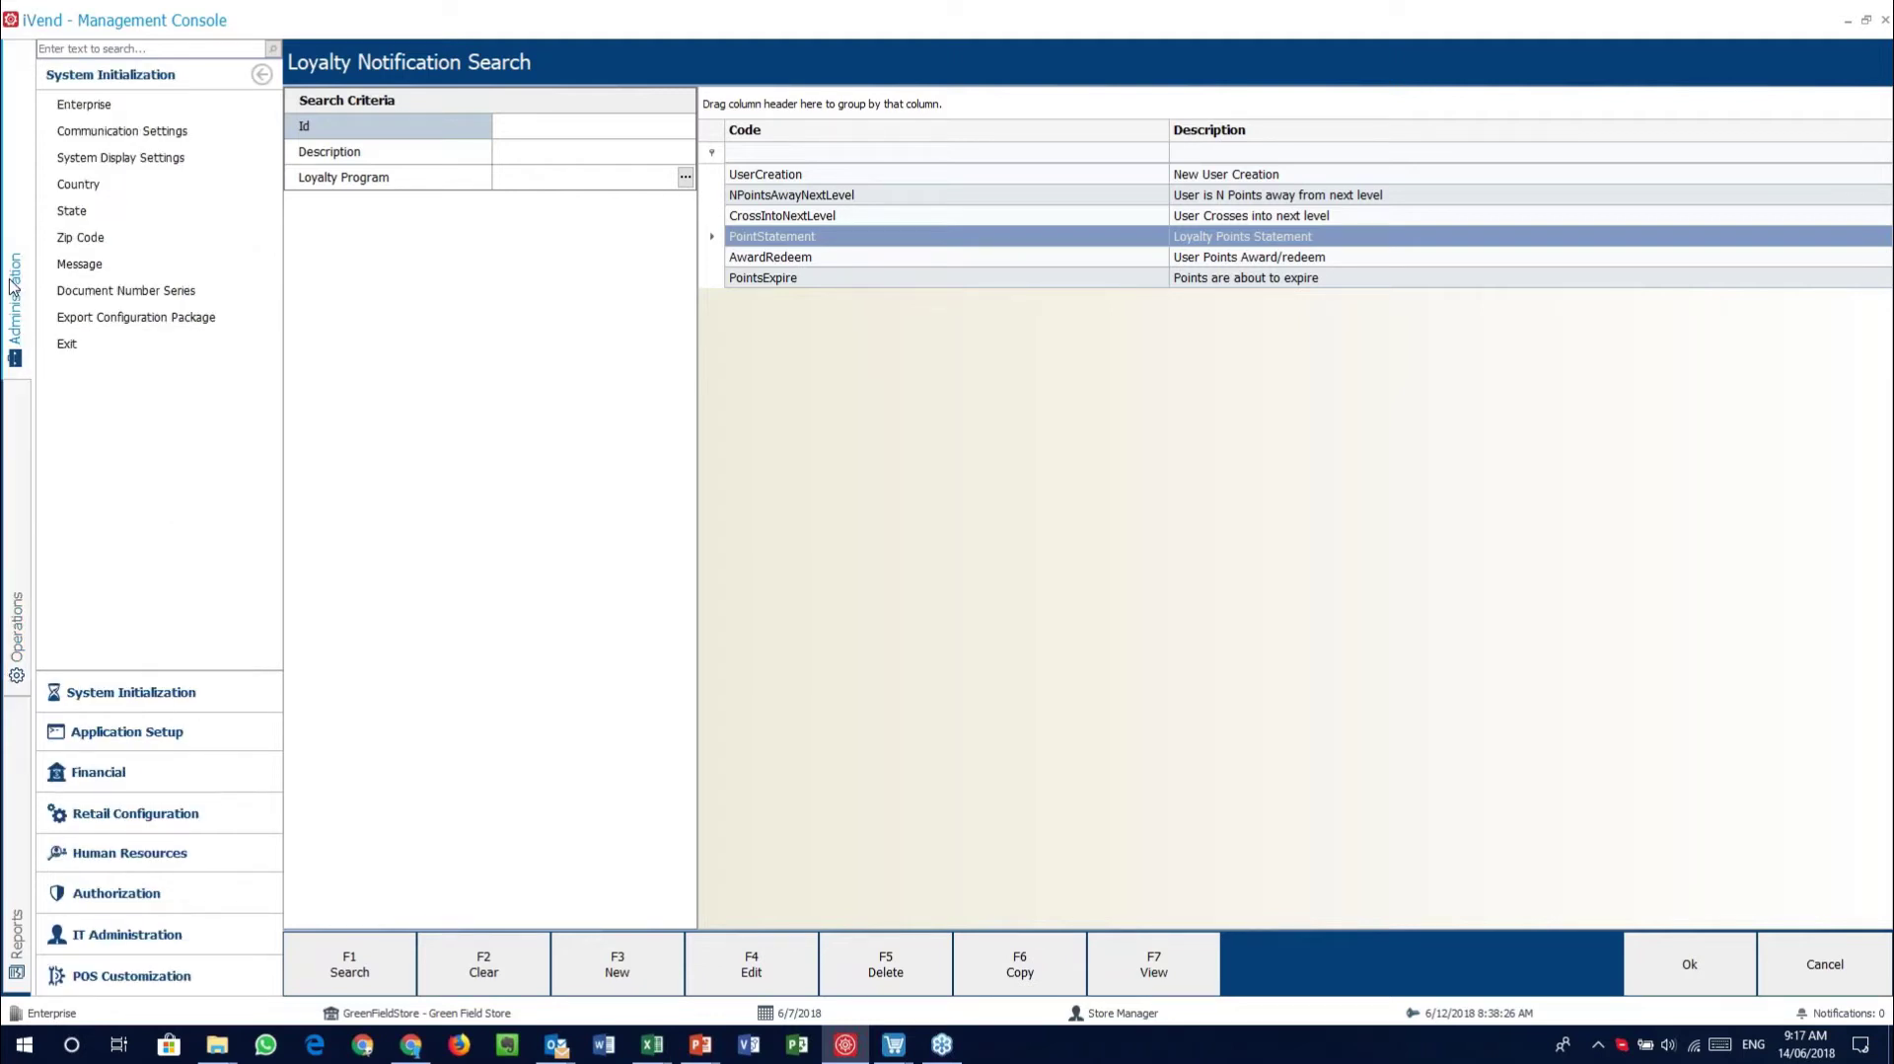
click(150, 753)
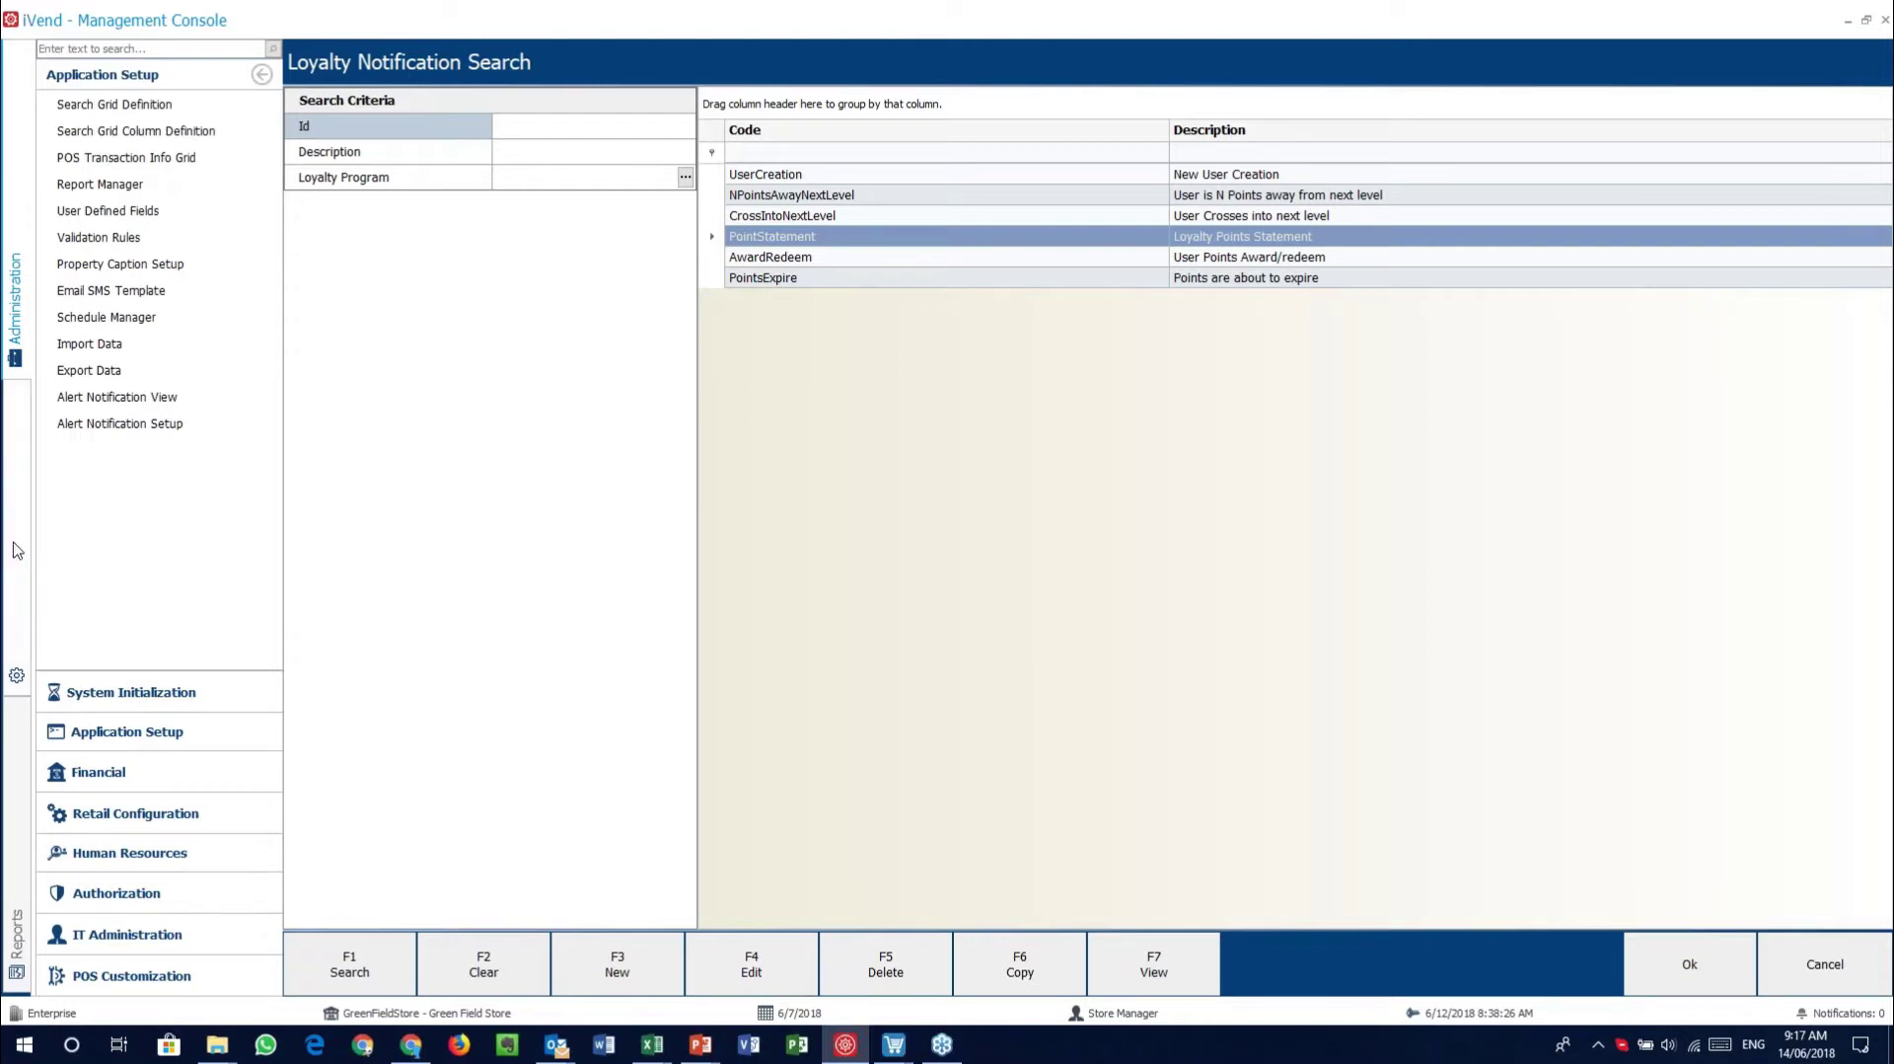
Search the navigation options for "email", return to the Loyalty options, and close the Loyalty Notification search
click(12, 573)
click(213, 833)
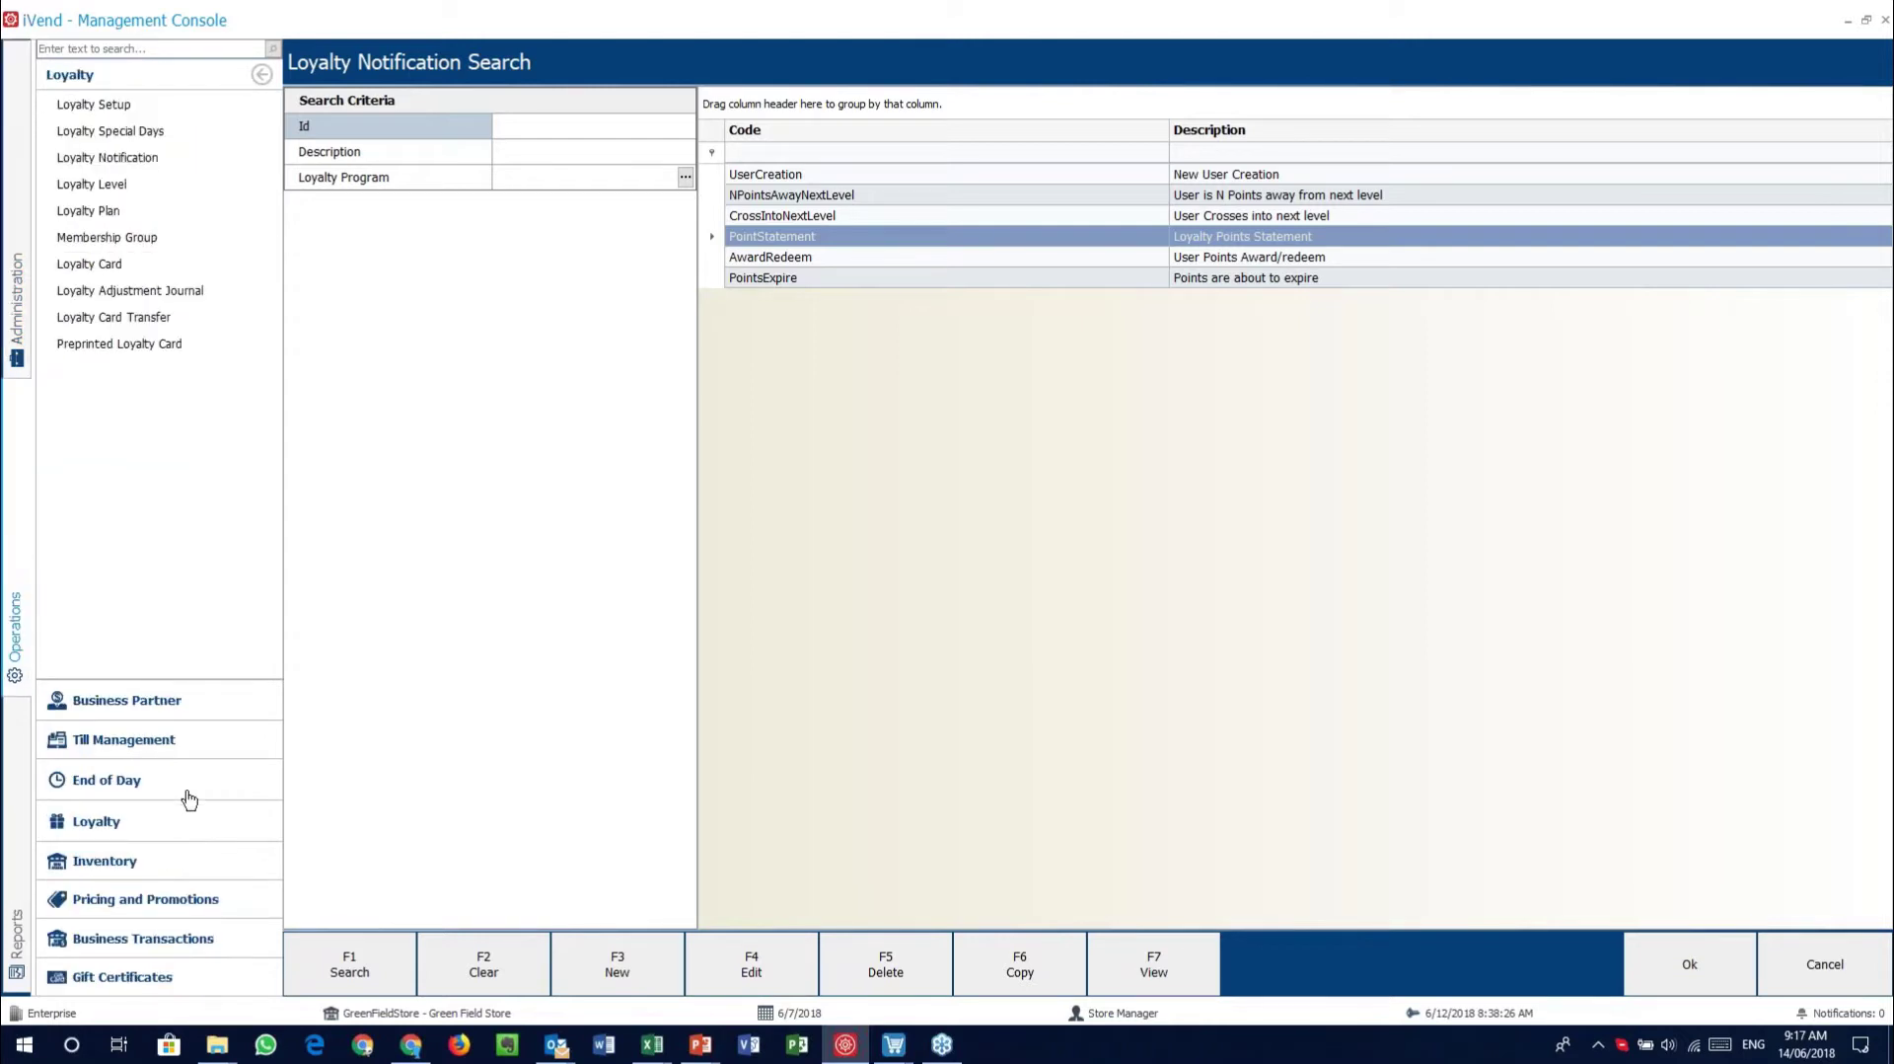
click(163, 49)
text(email)
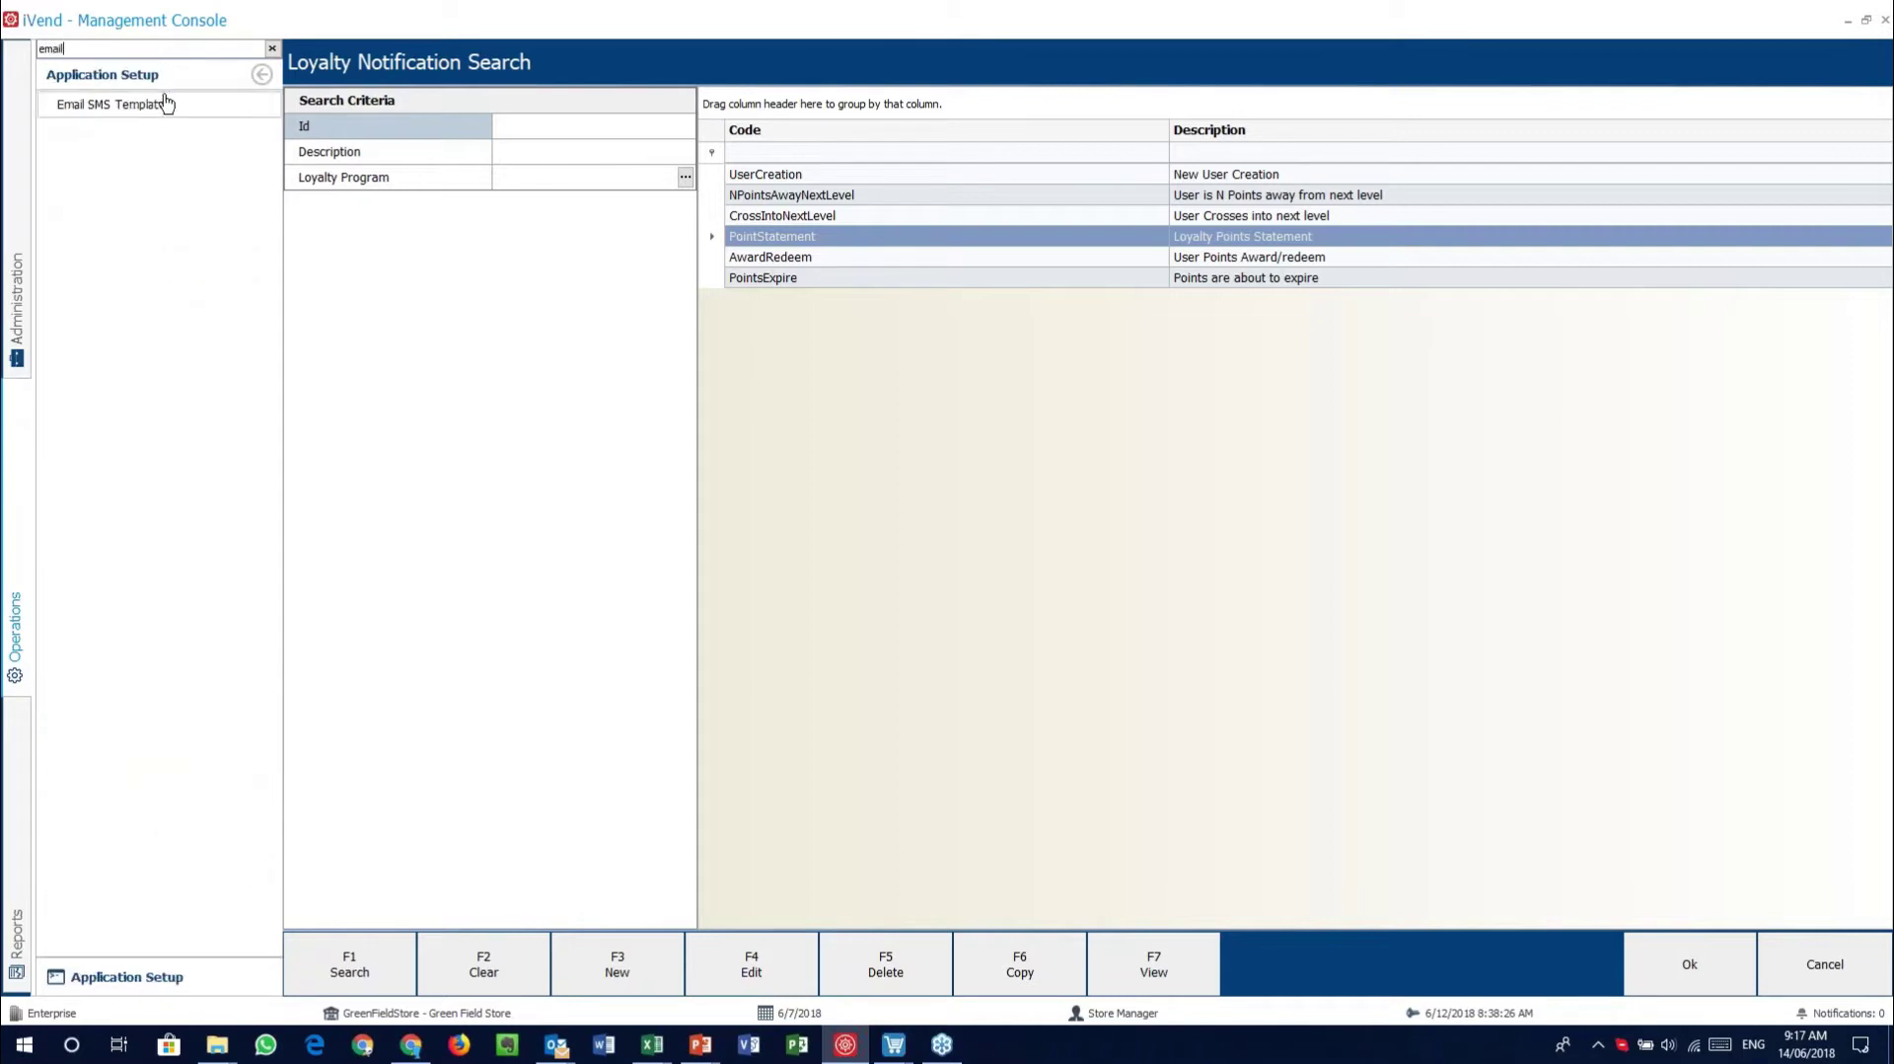
click(273, 49)
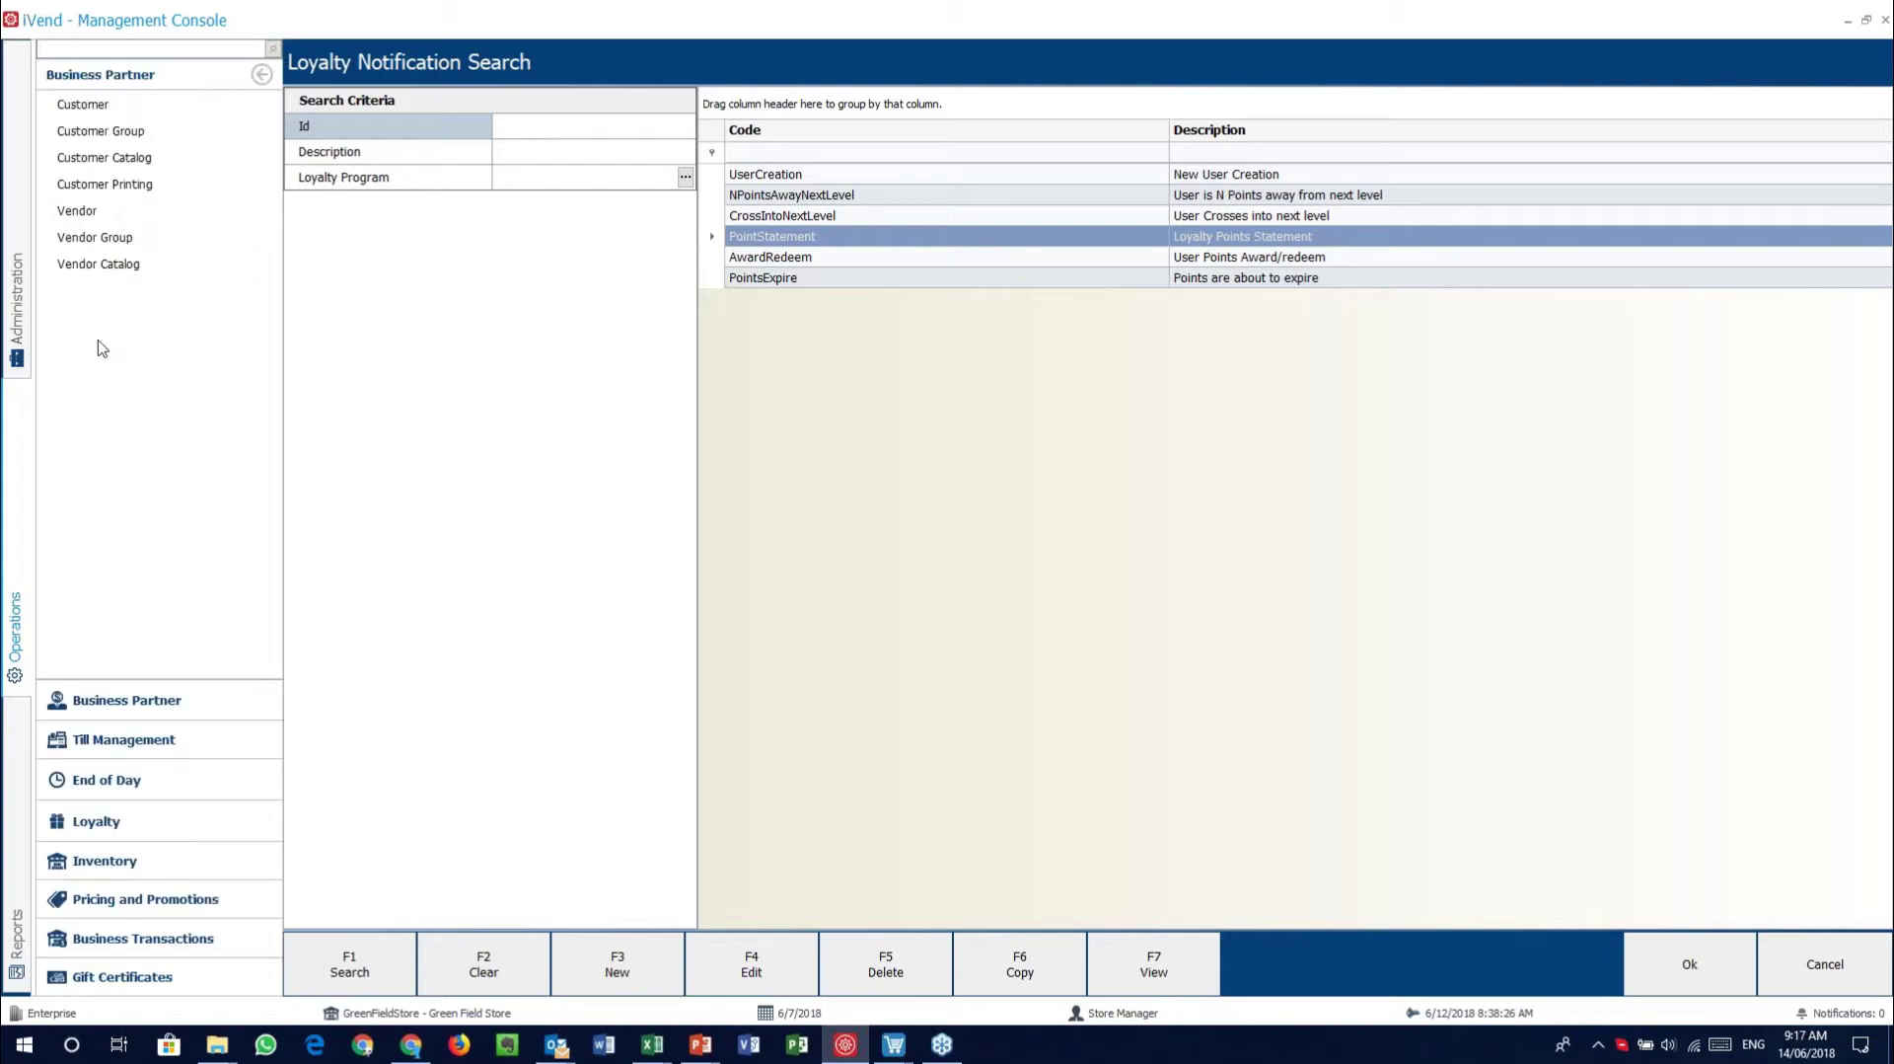
click(153, 823)
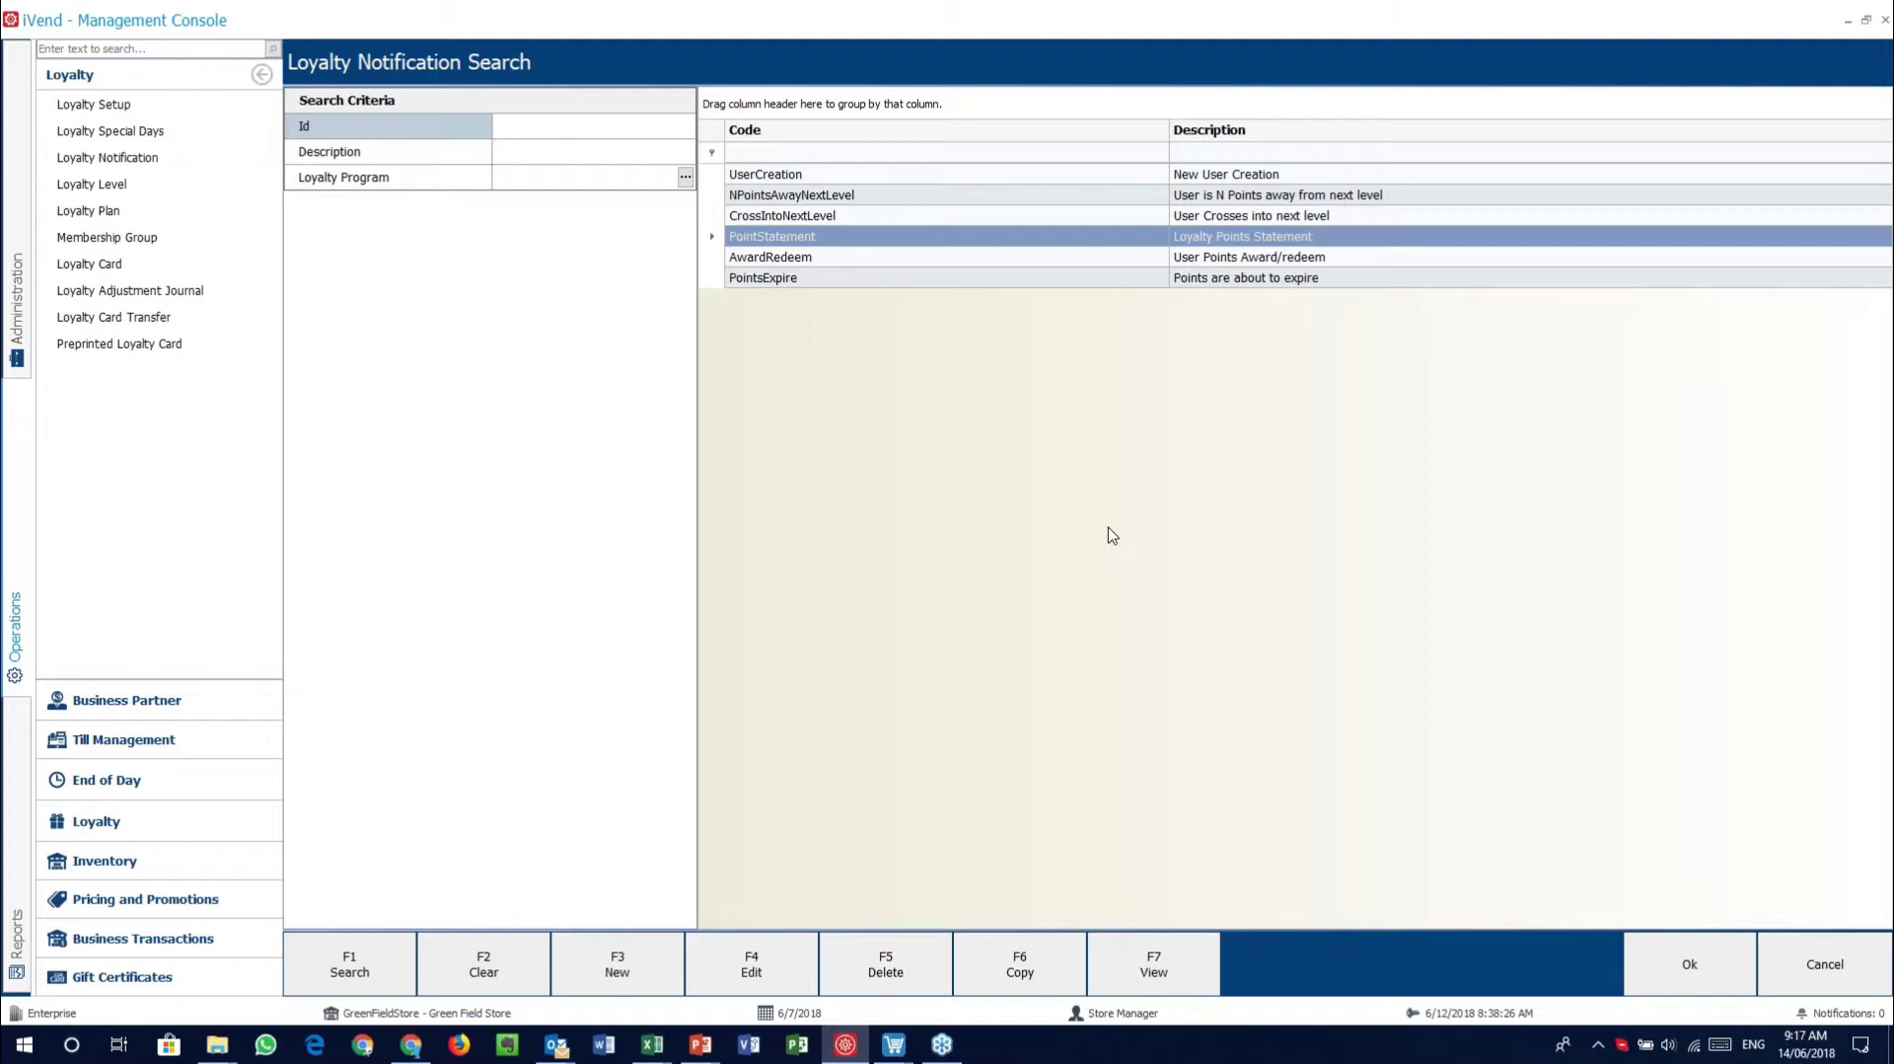
click(1827, 957)
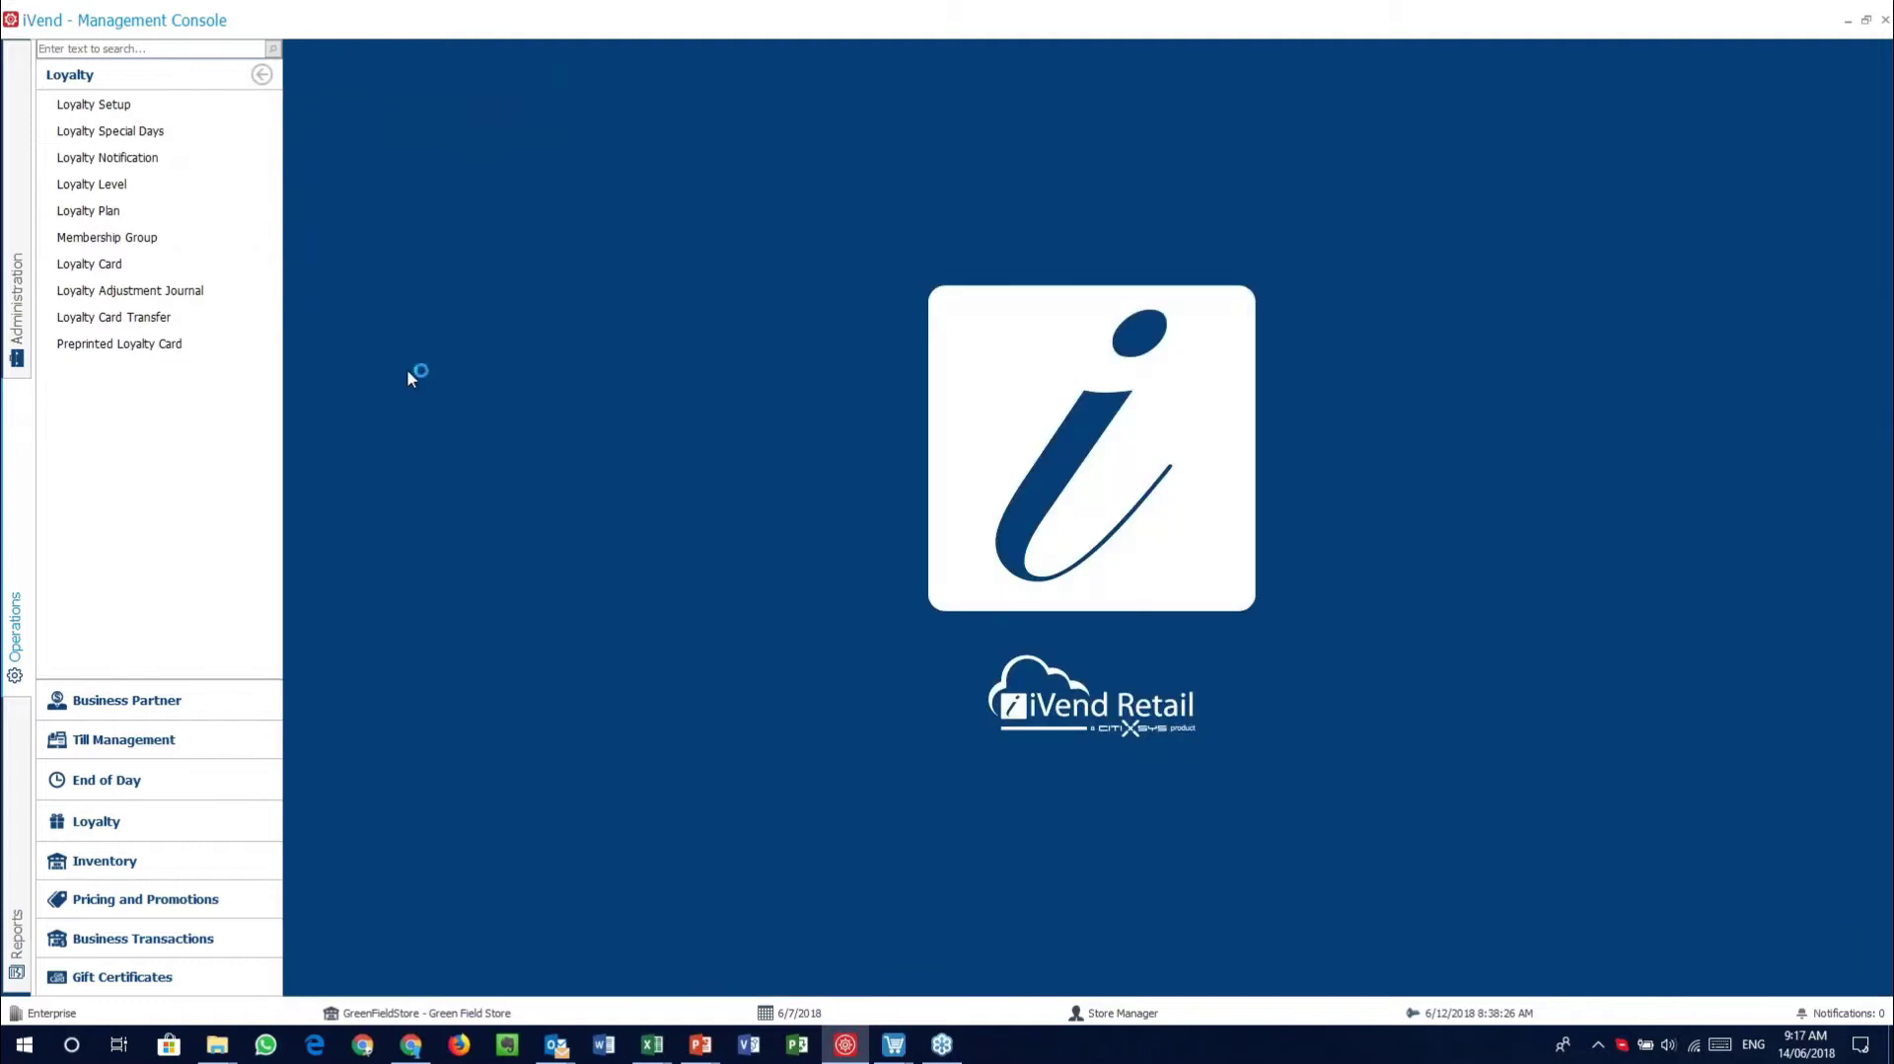
Open the Loyalty Level search and sort the loyalty levels by Minimum Value in ascending order
click(111, 185)
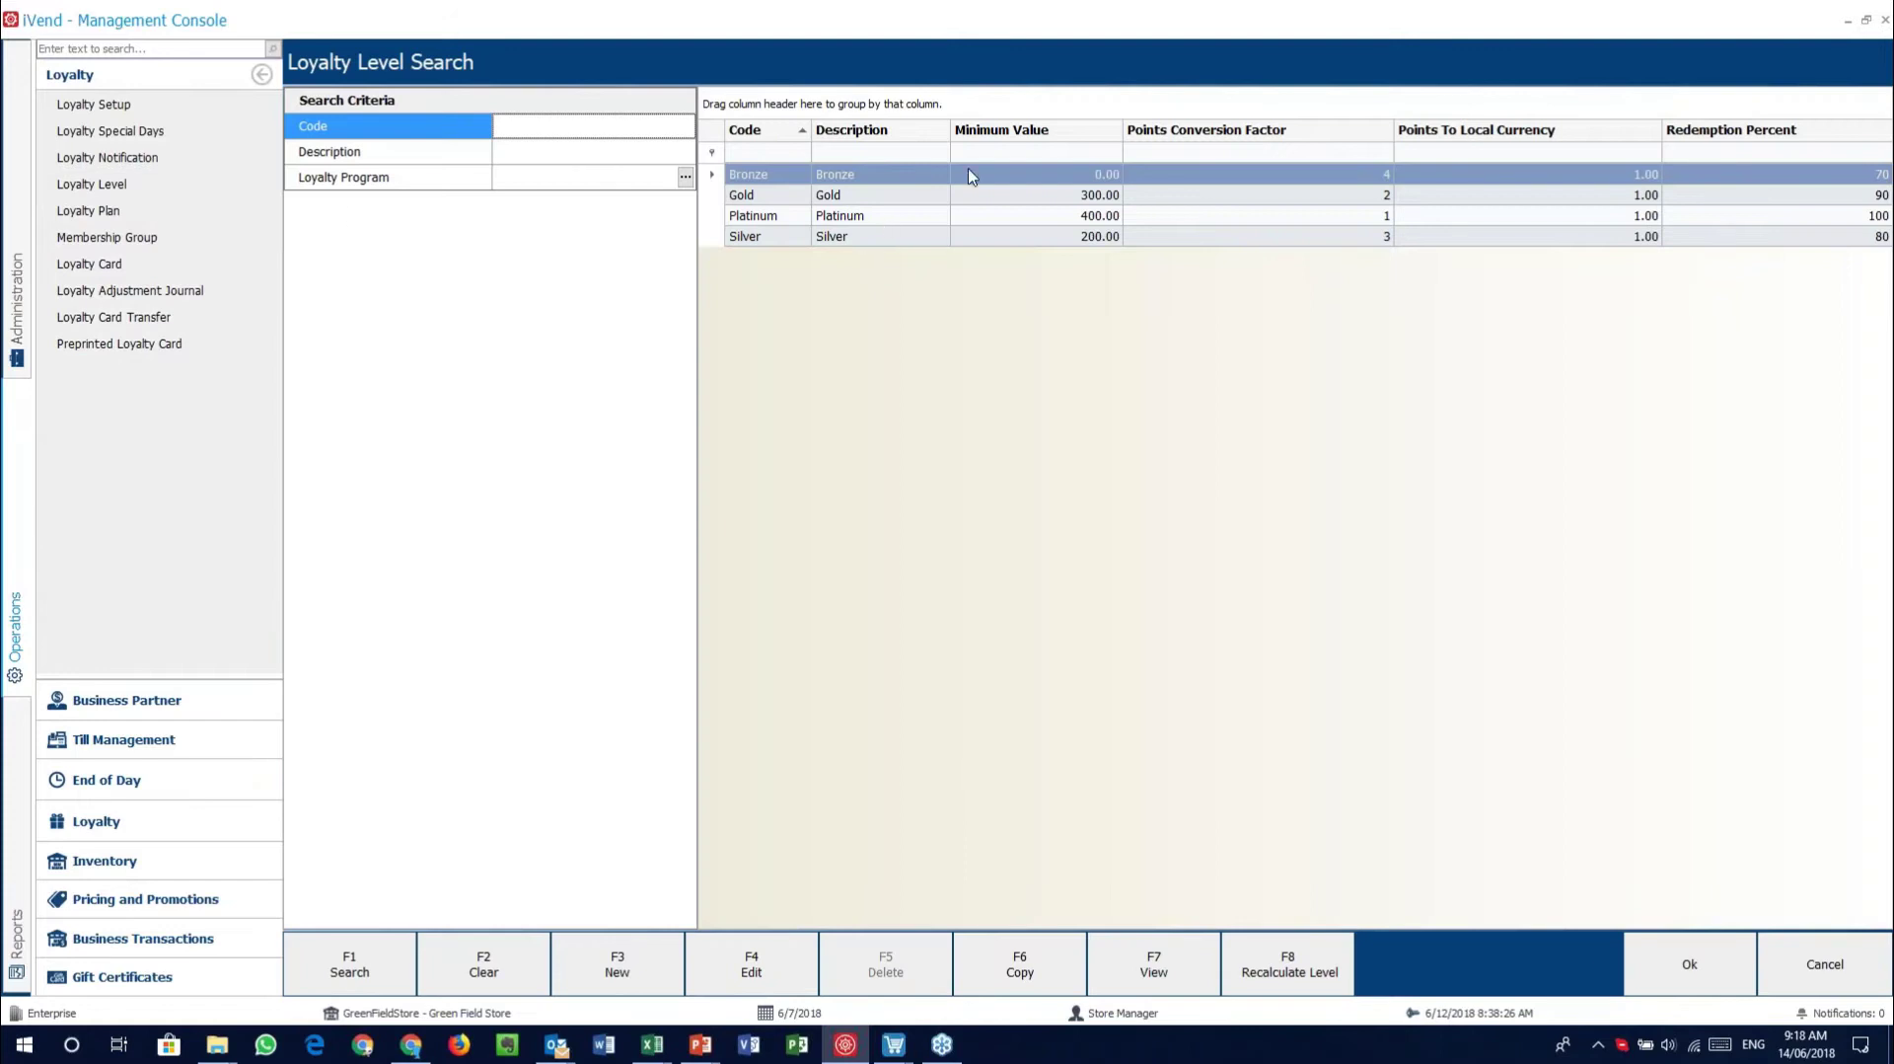
click(1075, 135)
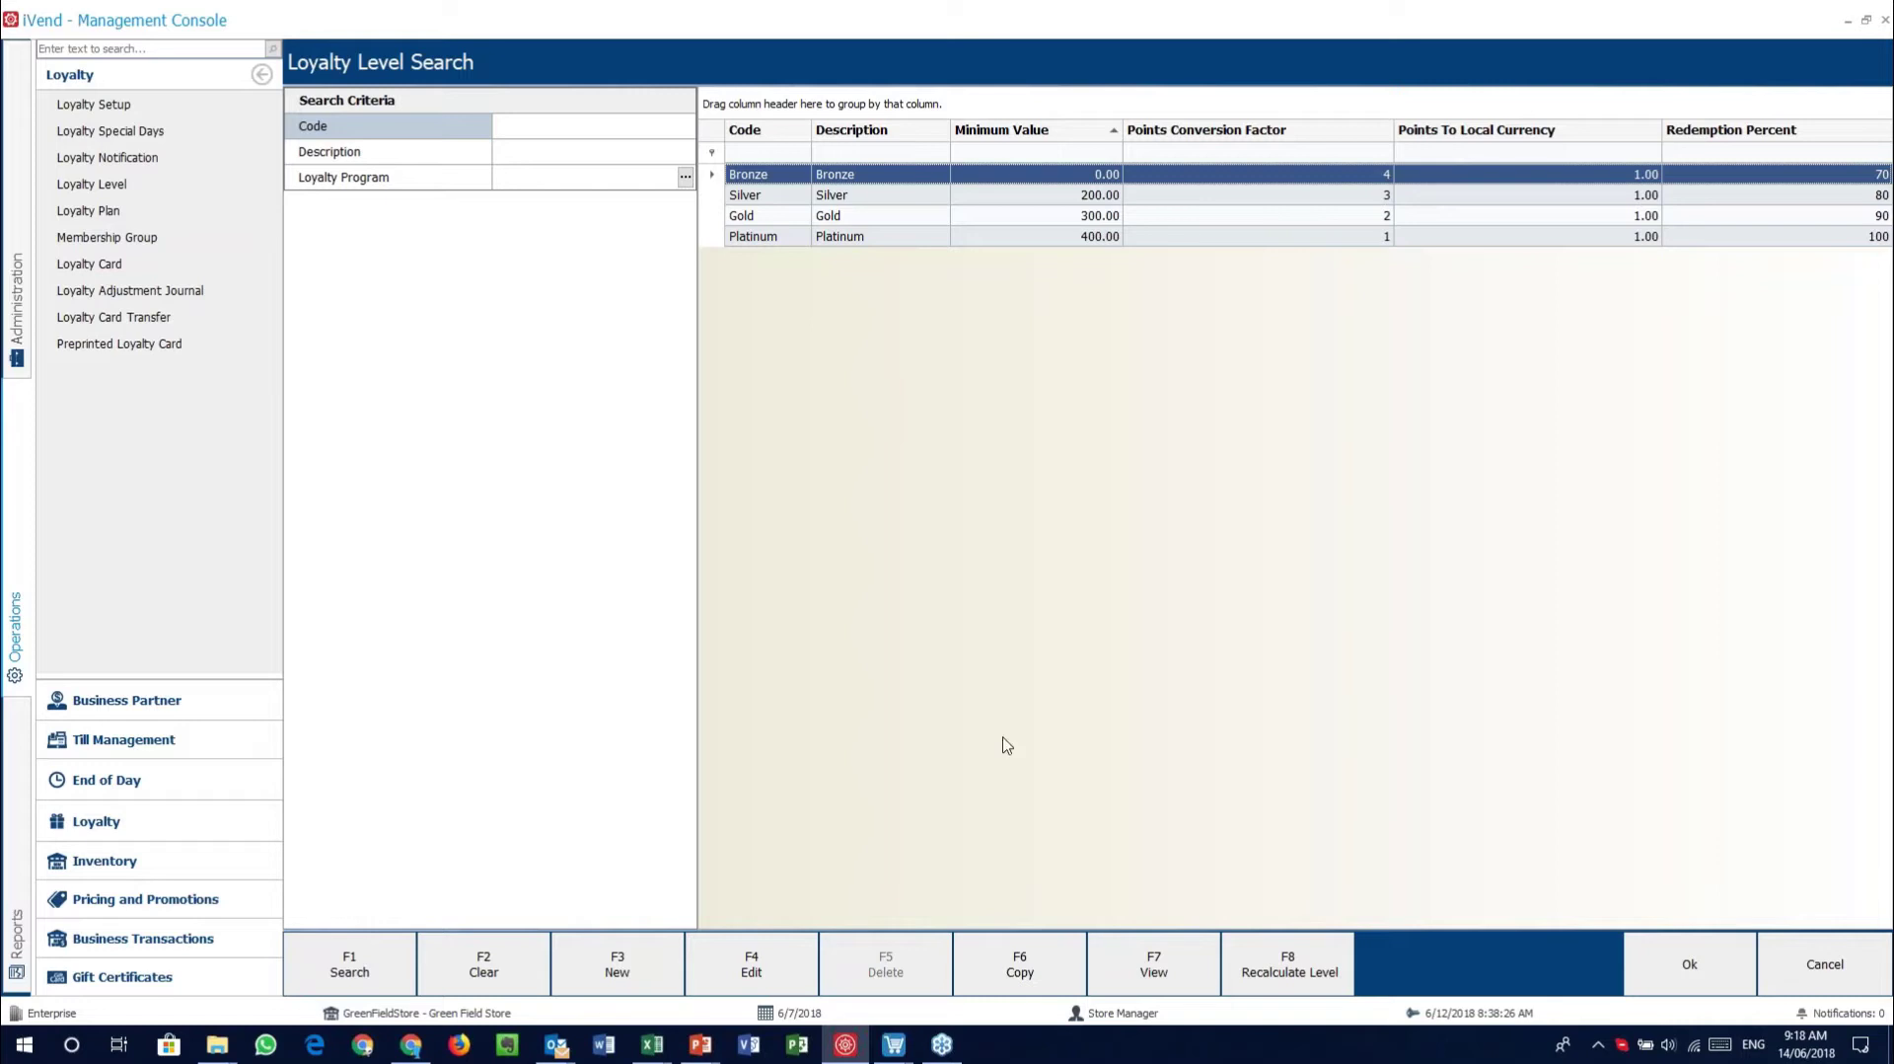
Switch to the Introduction to iVend PowerPoint presentation, show slide 5, "The Path To Purchase", and minimise the presentation
mouse_move(700, 1044)
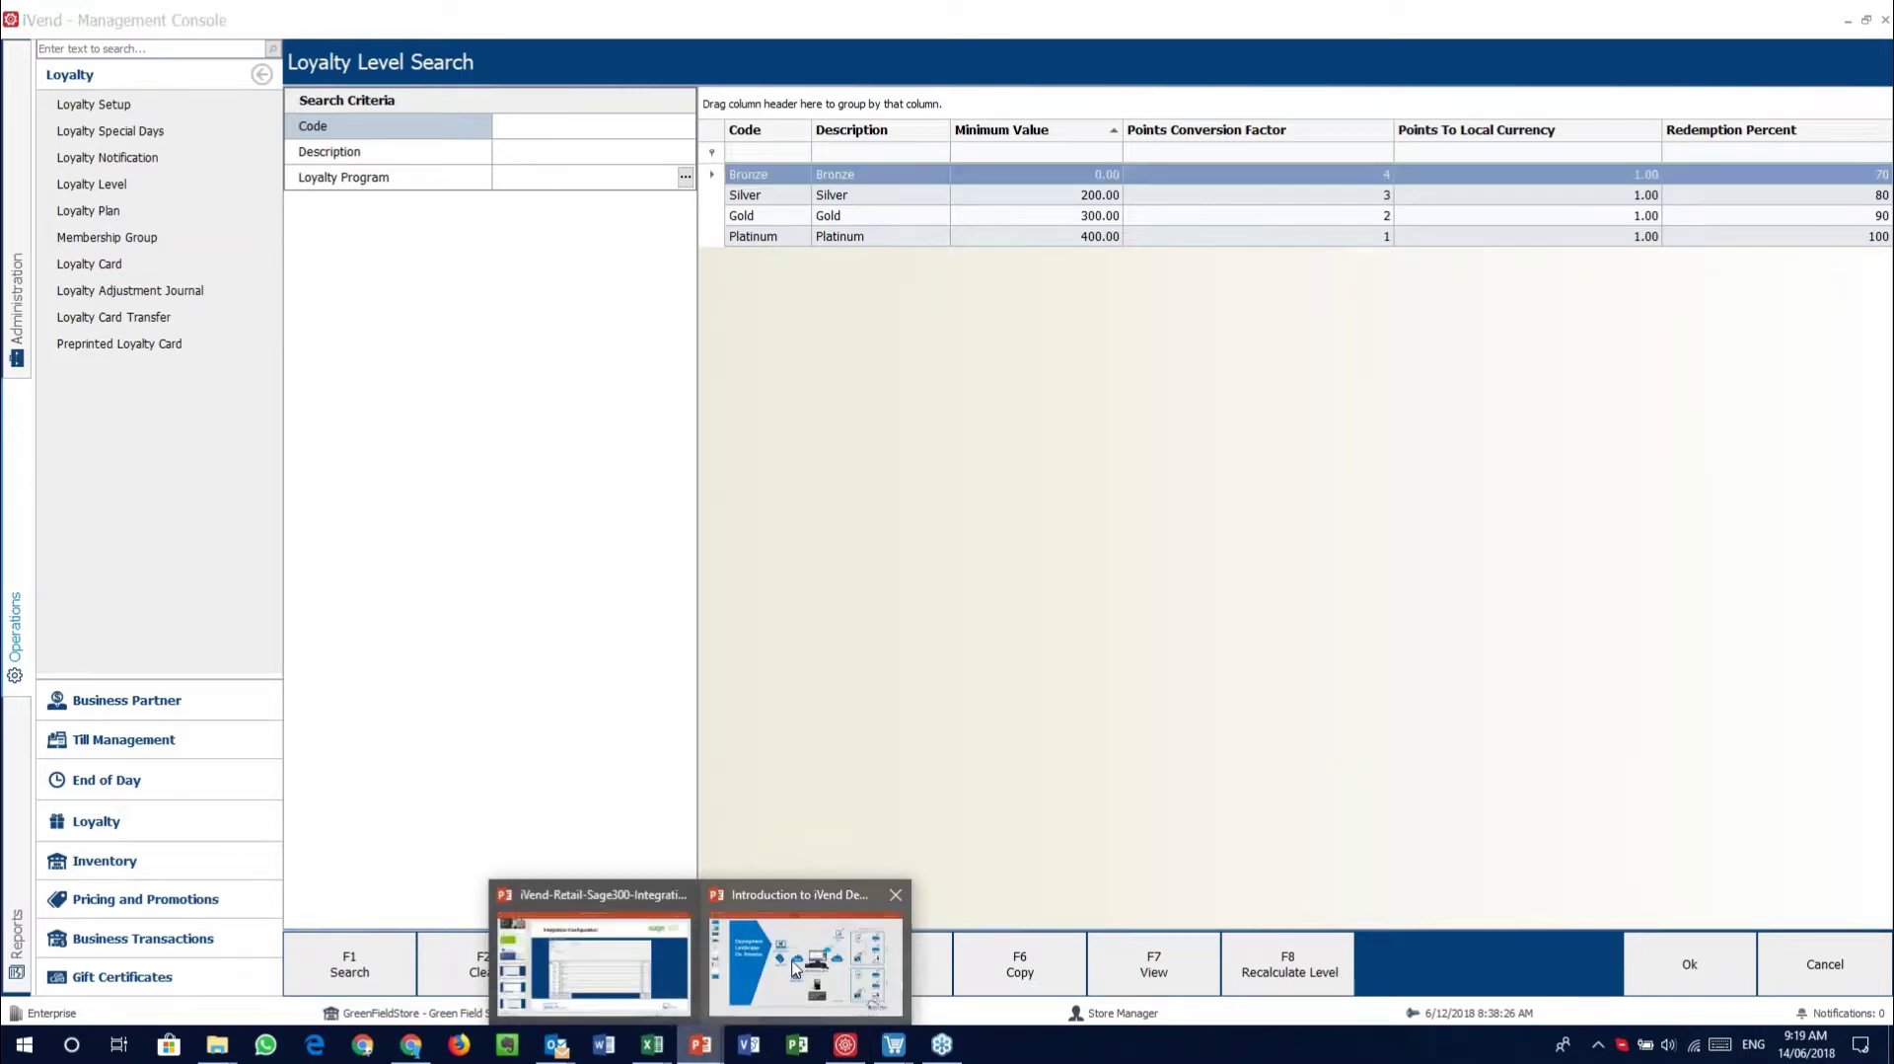
click(742, 945)
click(61, 340)
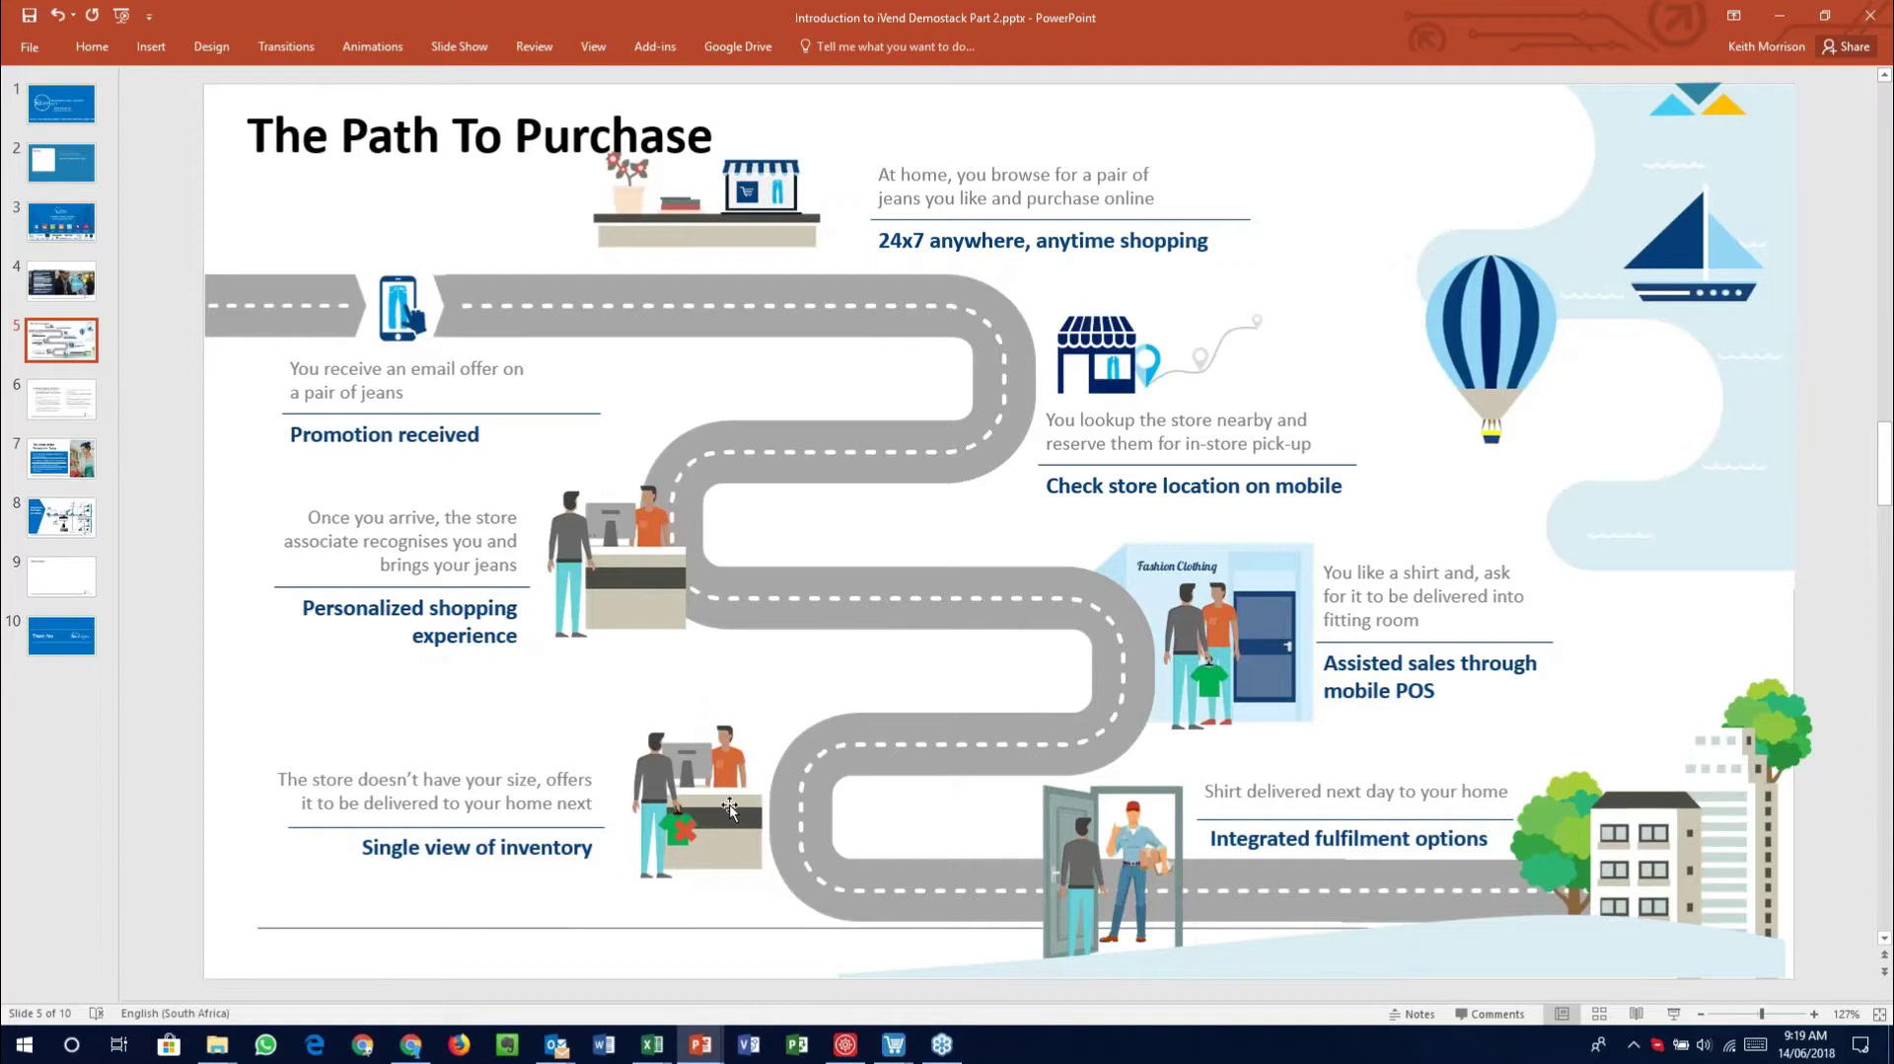
click(1780, 15)
Go through the Silver, Gold and Platinum loyalty levels and close the Loyalty Level search
click(866, 204)
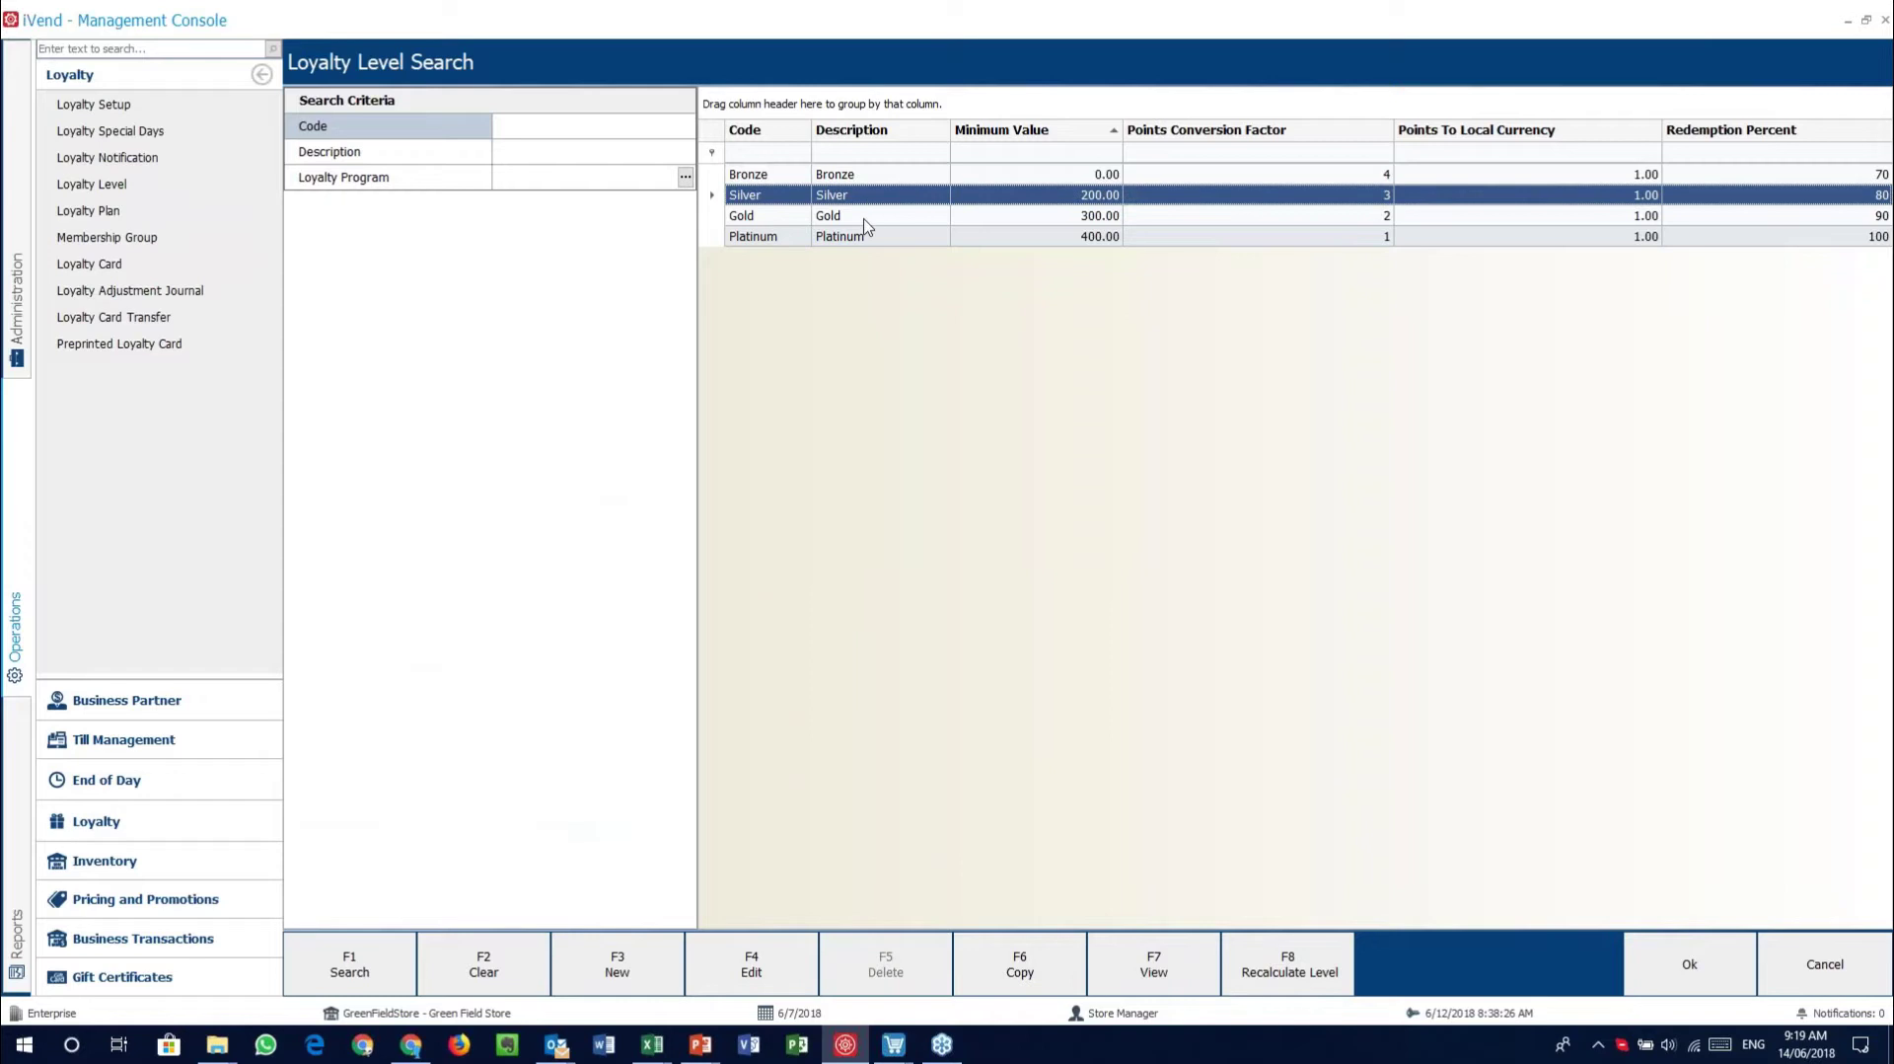
click(866, 217)
click(866, 238)
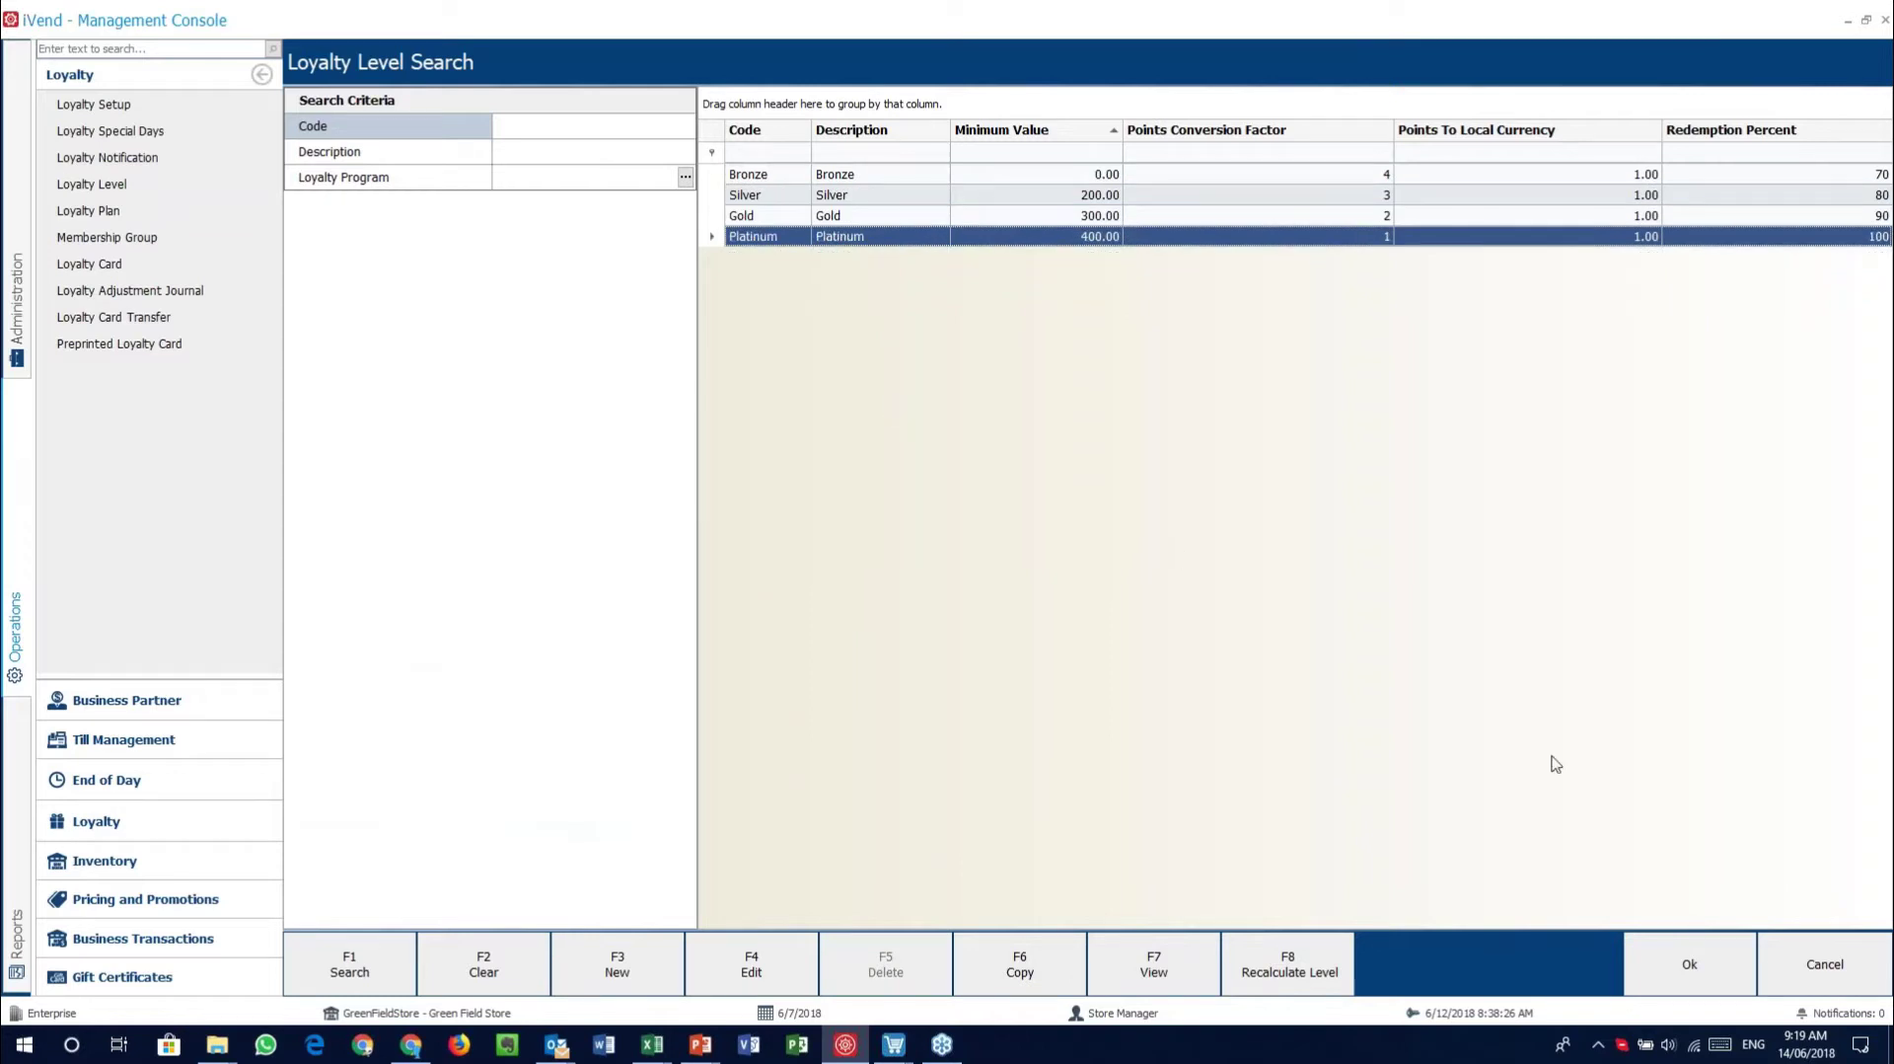
click(1827, 970)
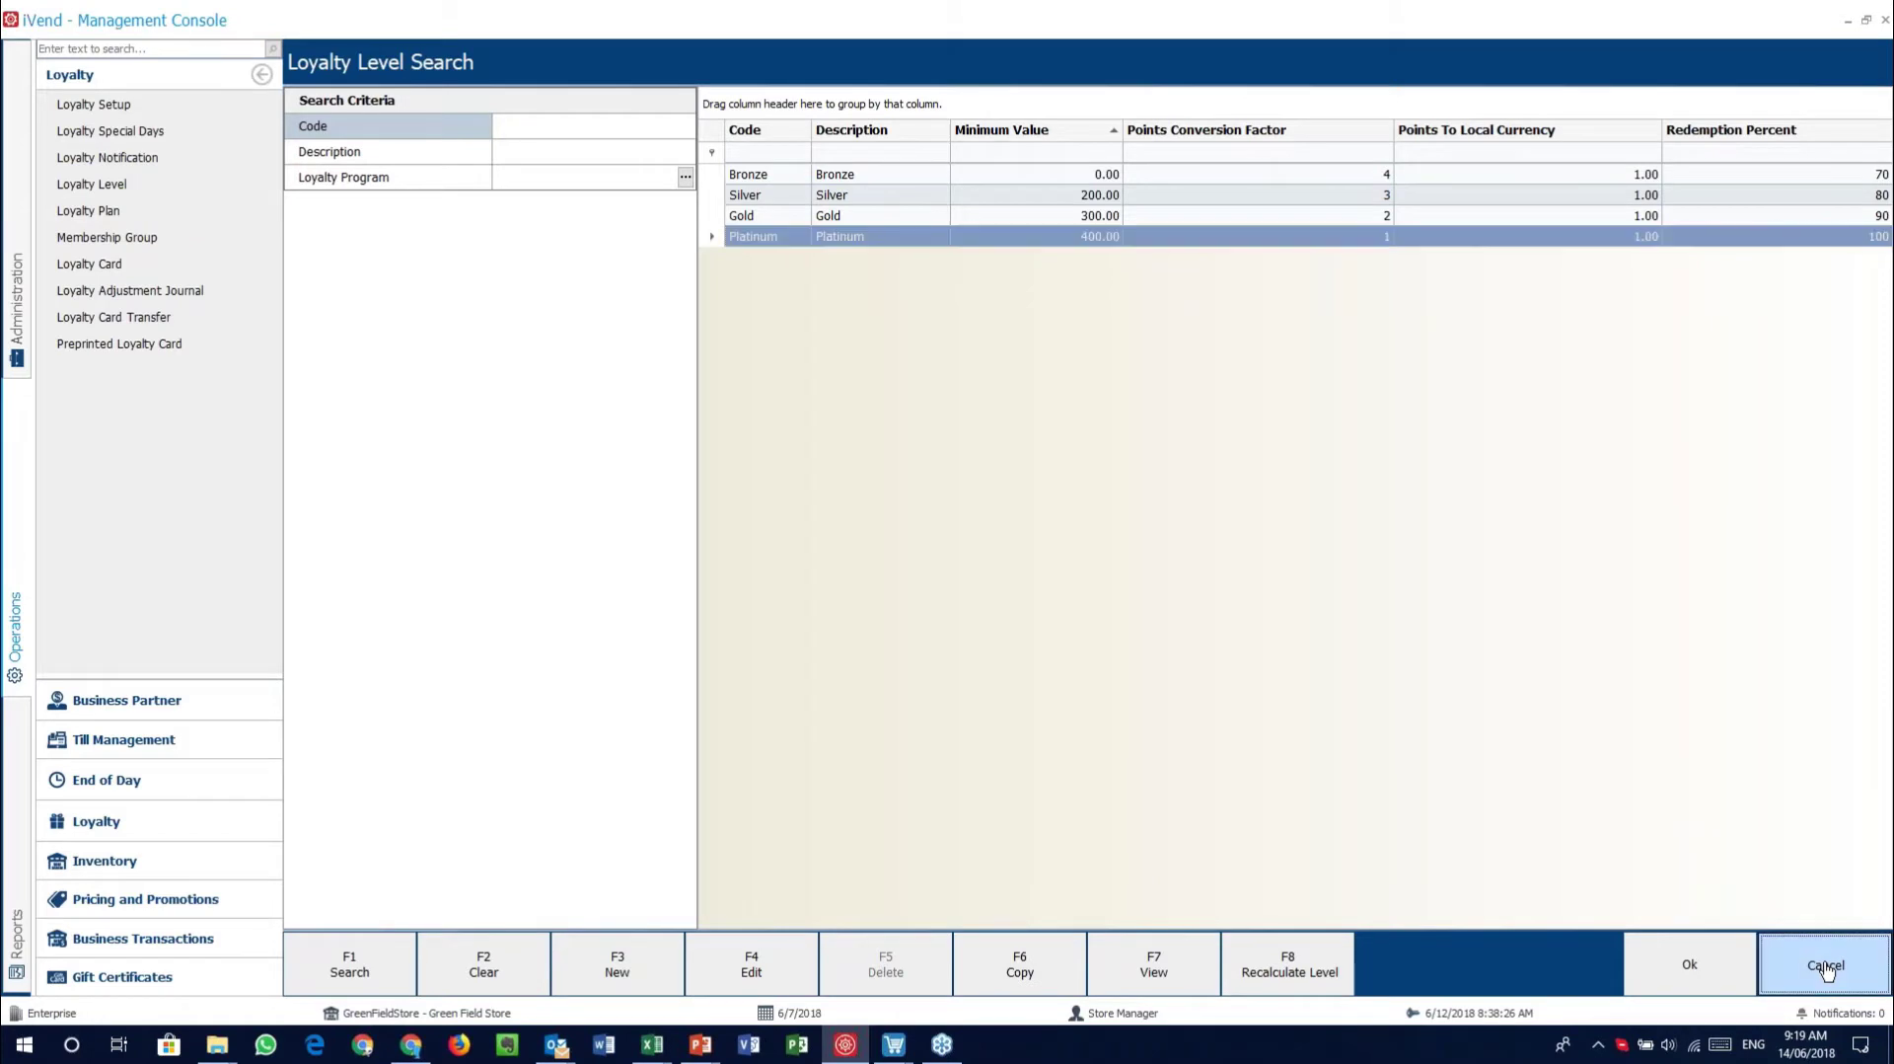
click(1827, 970)
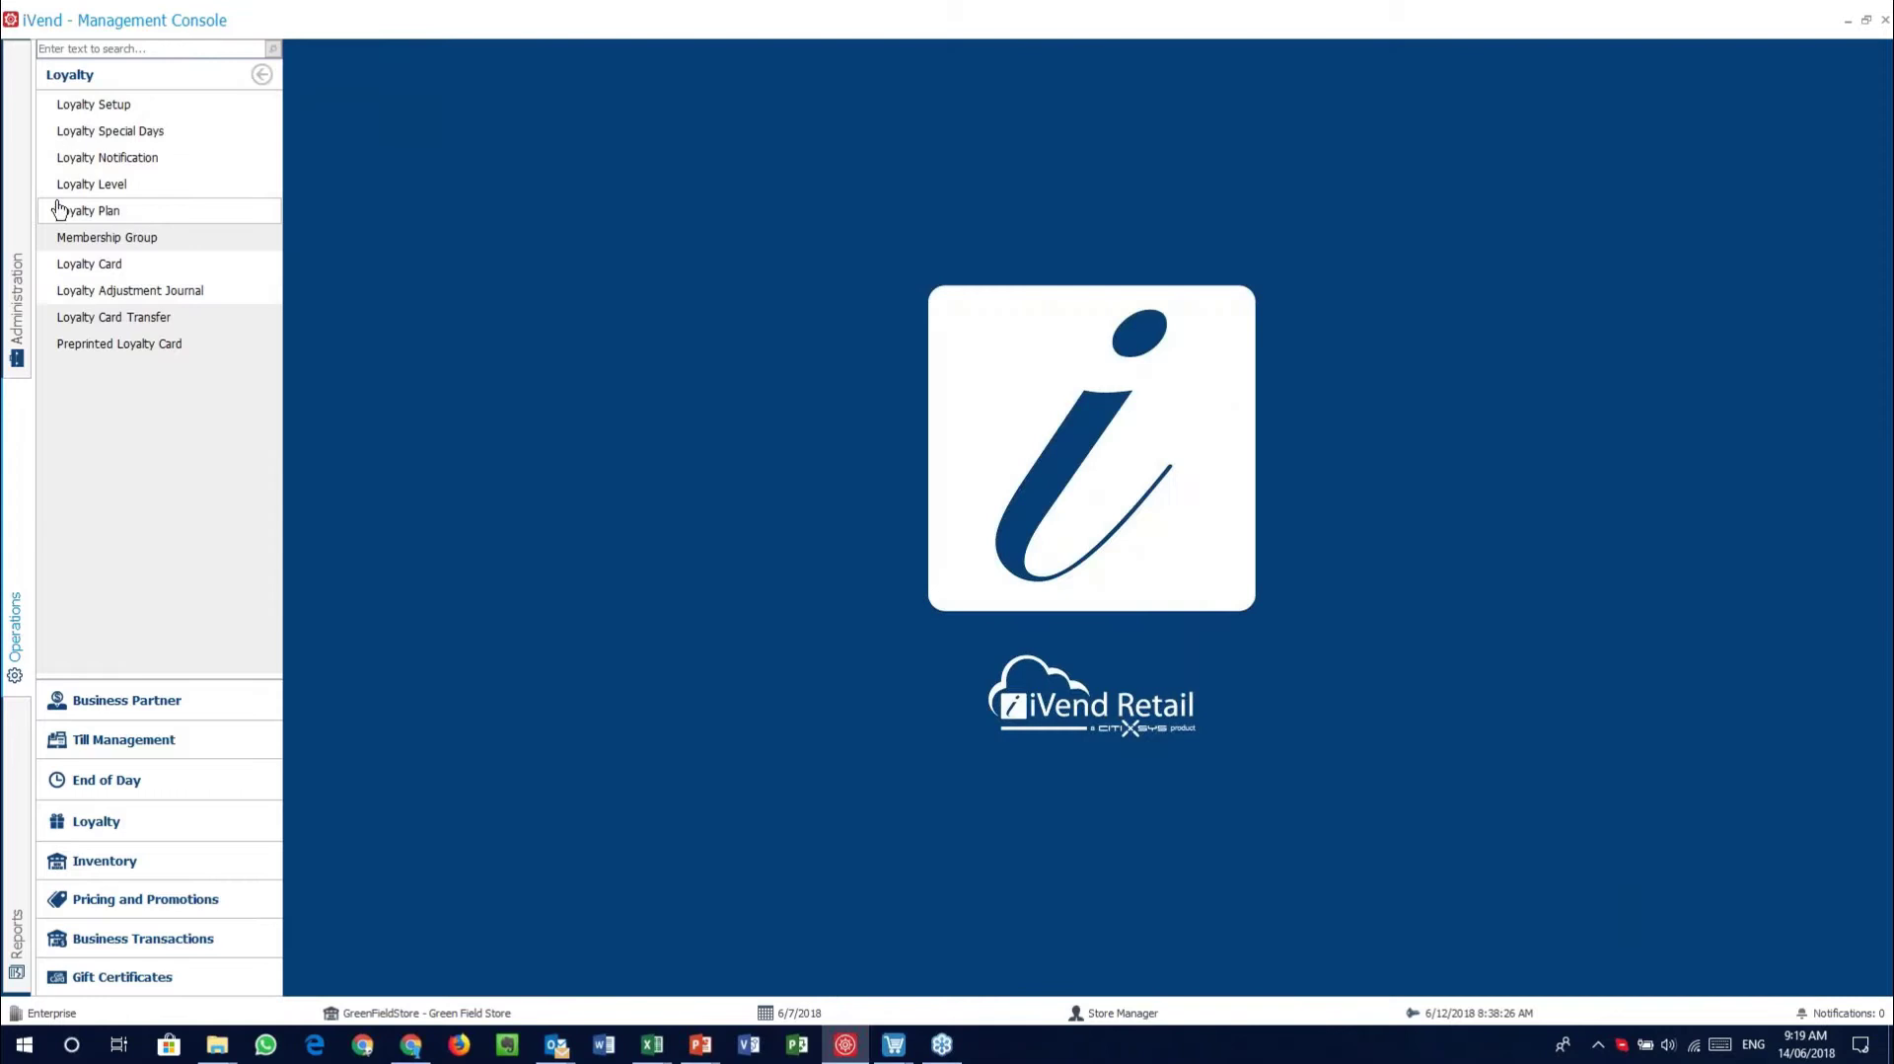
Open the Basic Plan loyalty plan and examine its Plan Type options
click(140, 219)
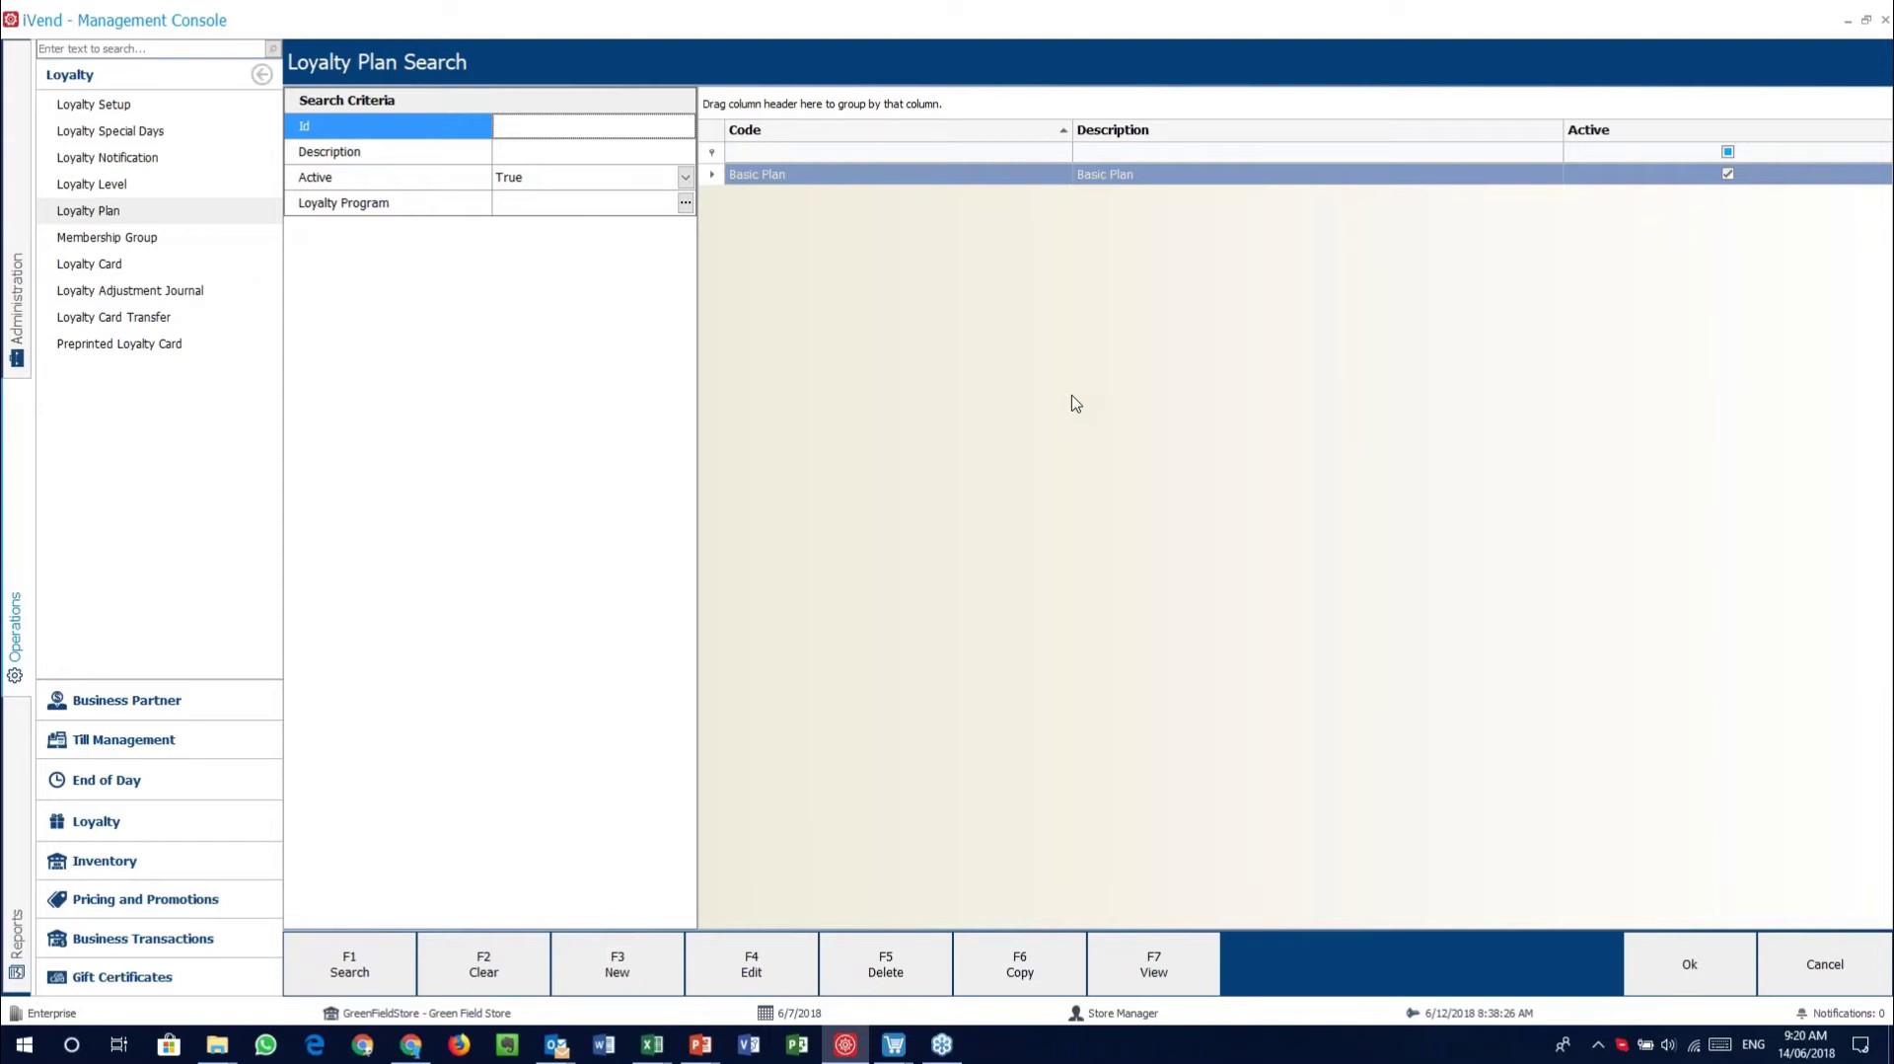
double_click(827, 175)
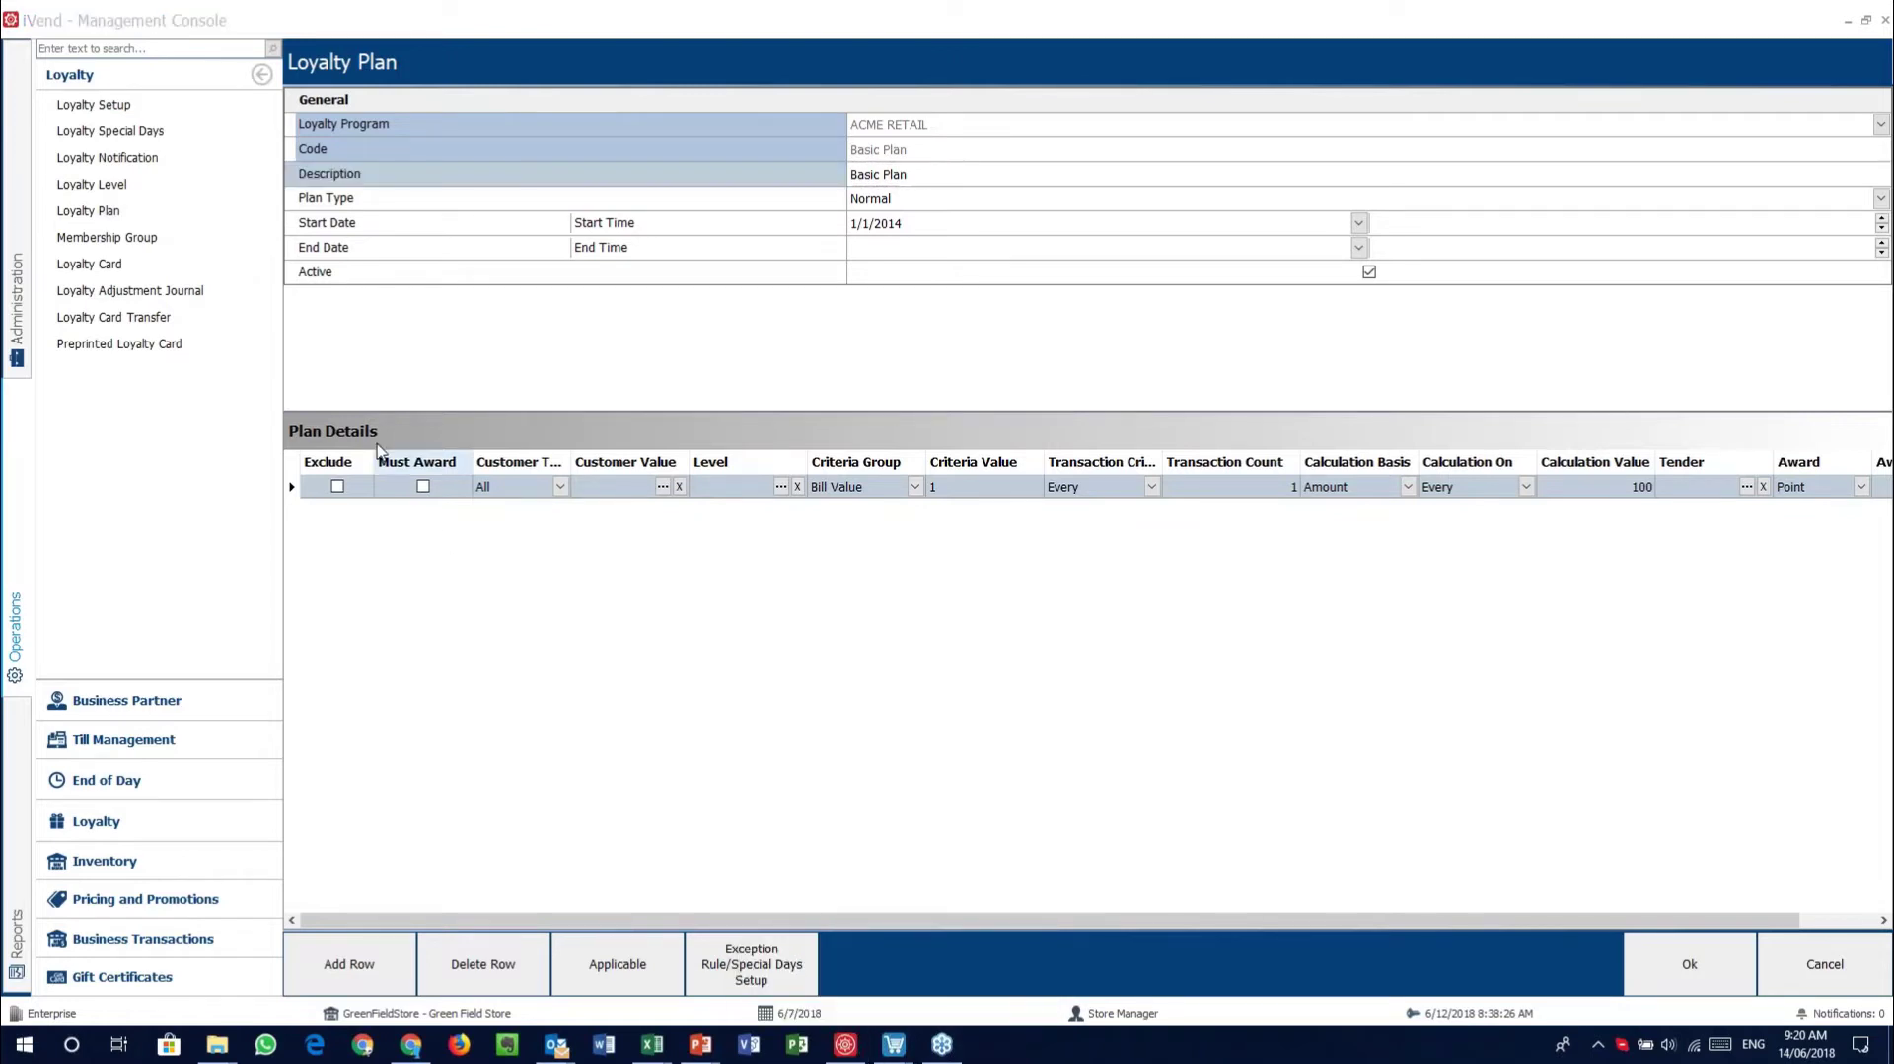
click(902, 156)
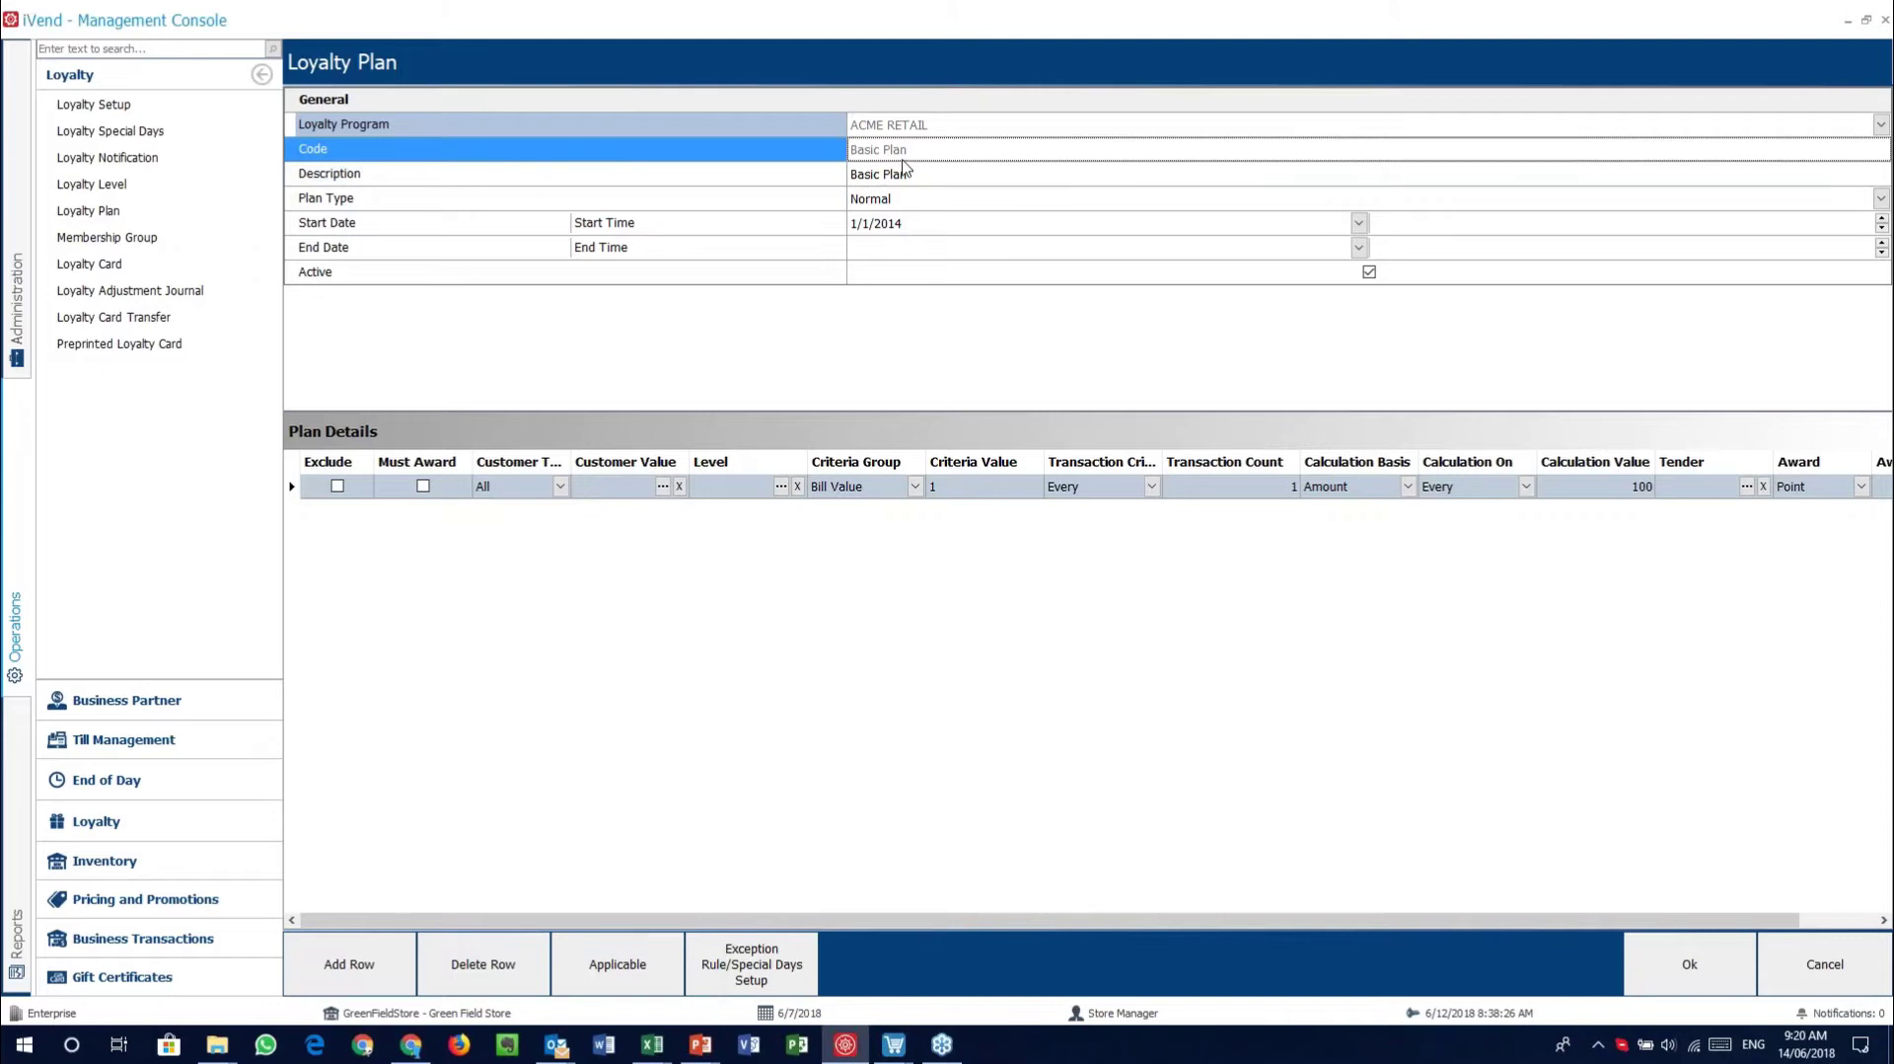
click(756, 198)
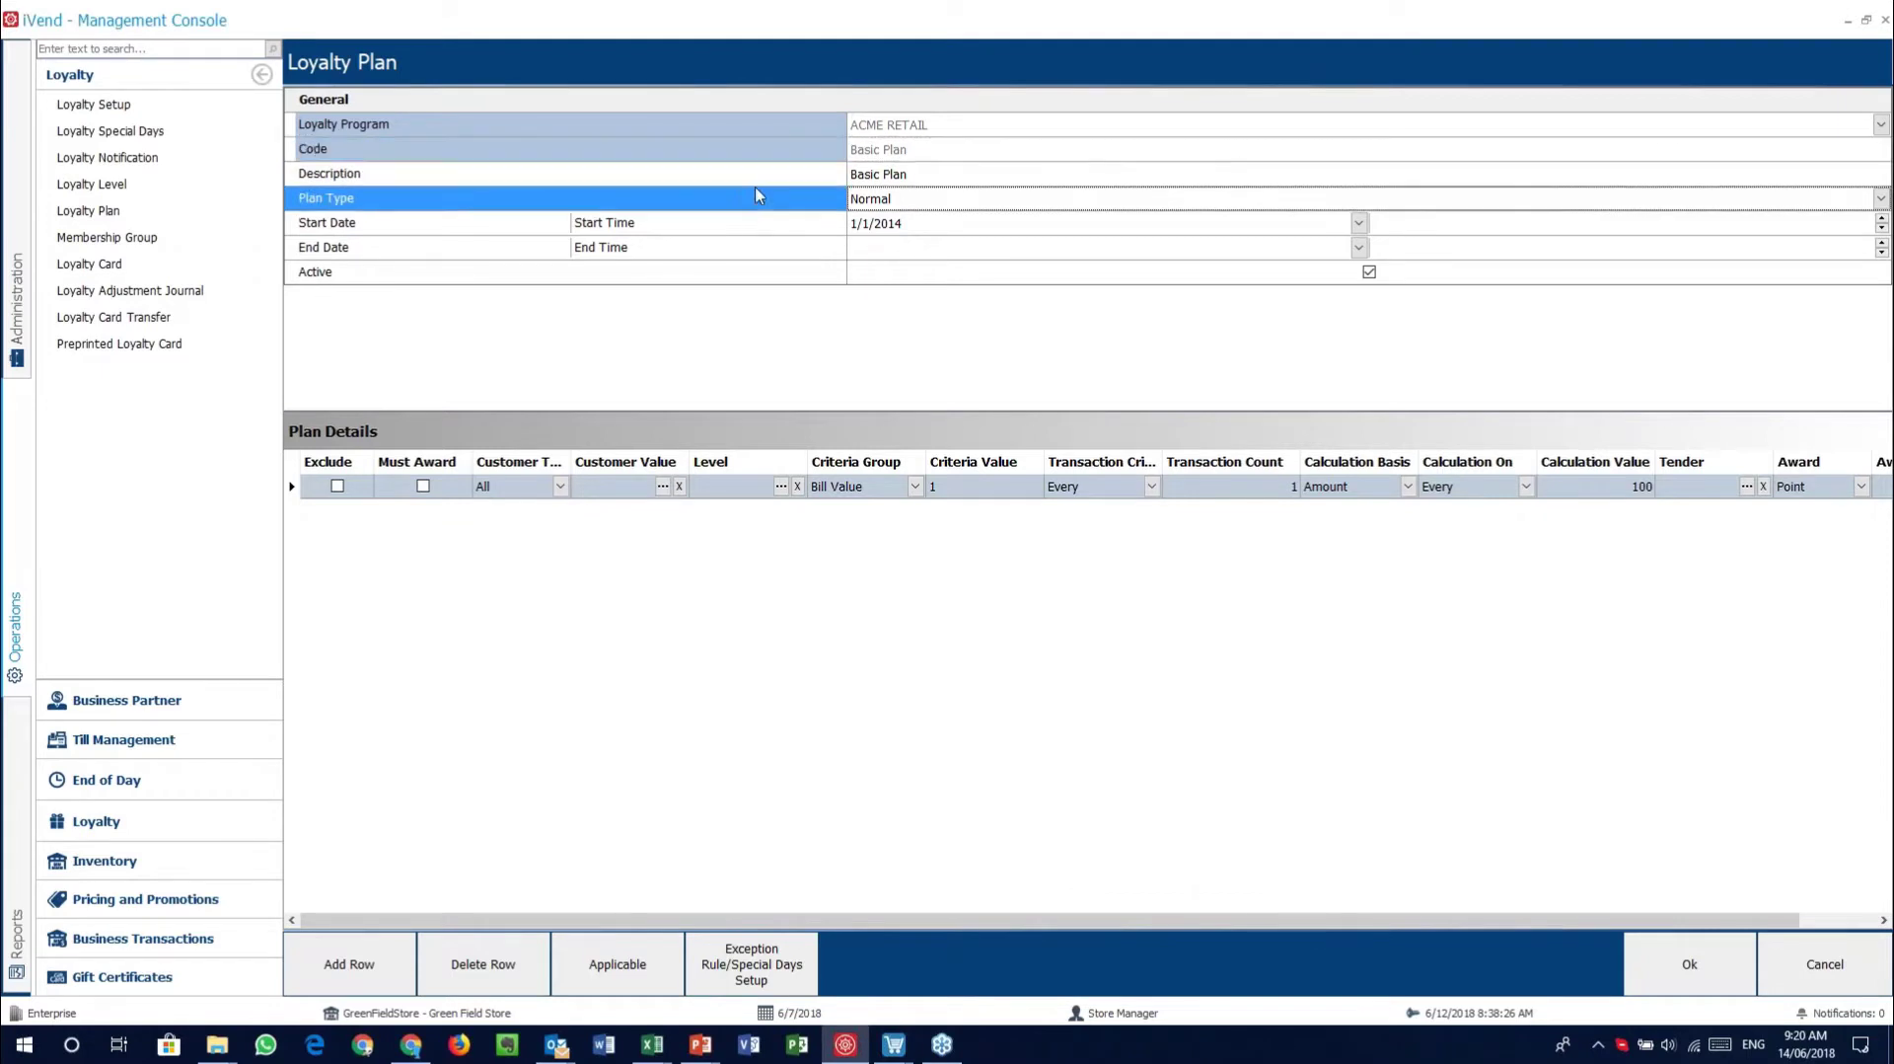
click(1050, 200)
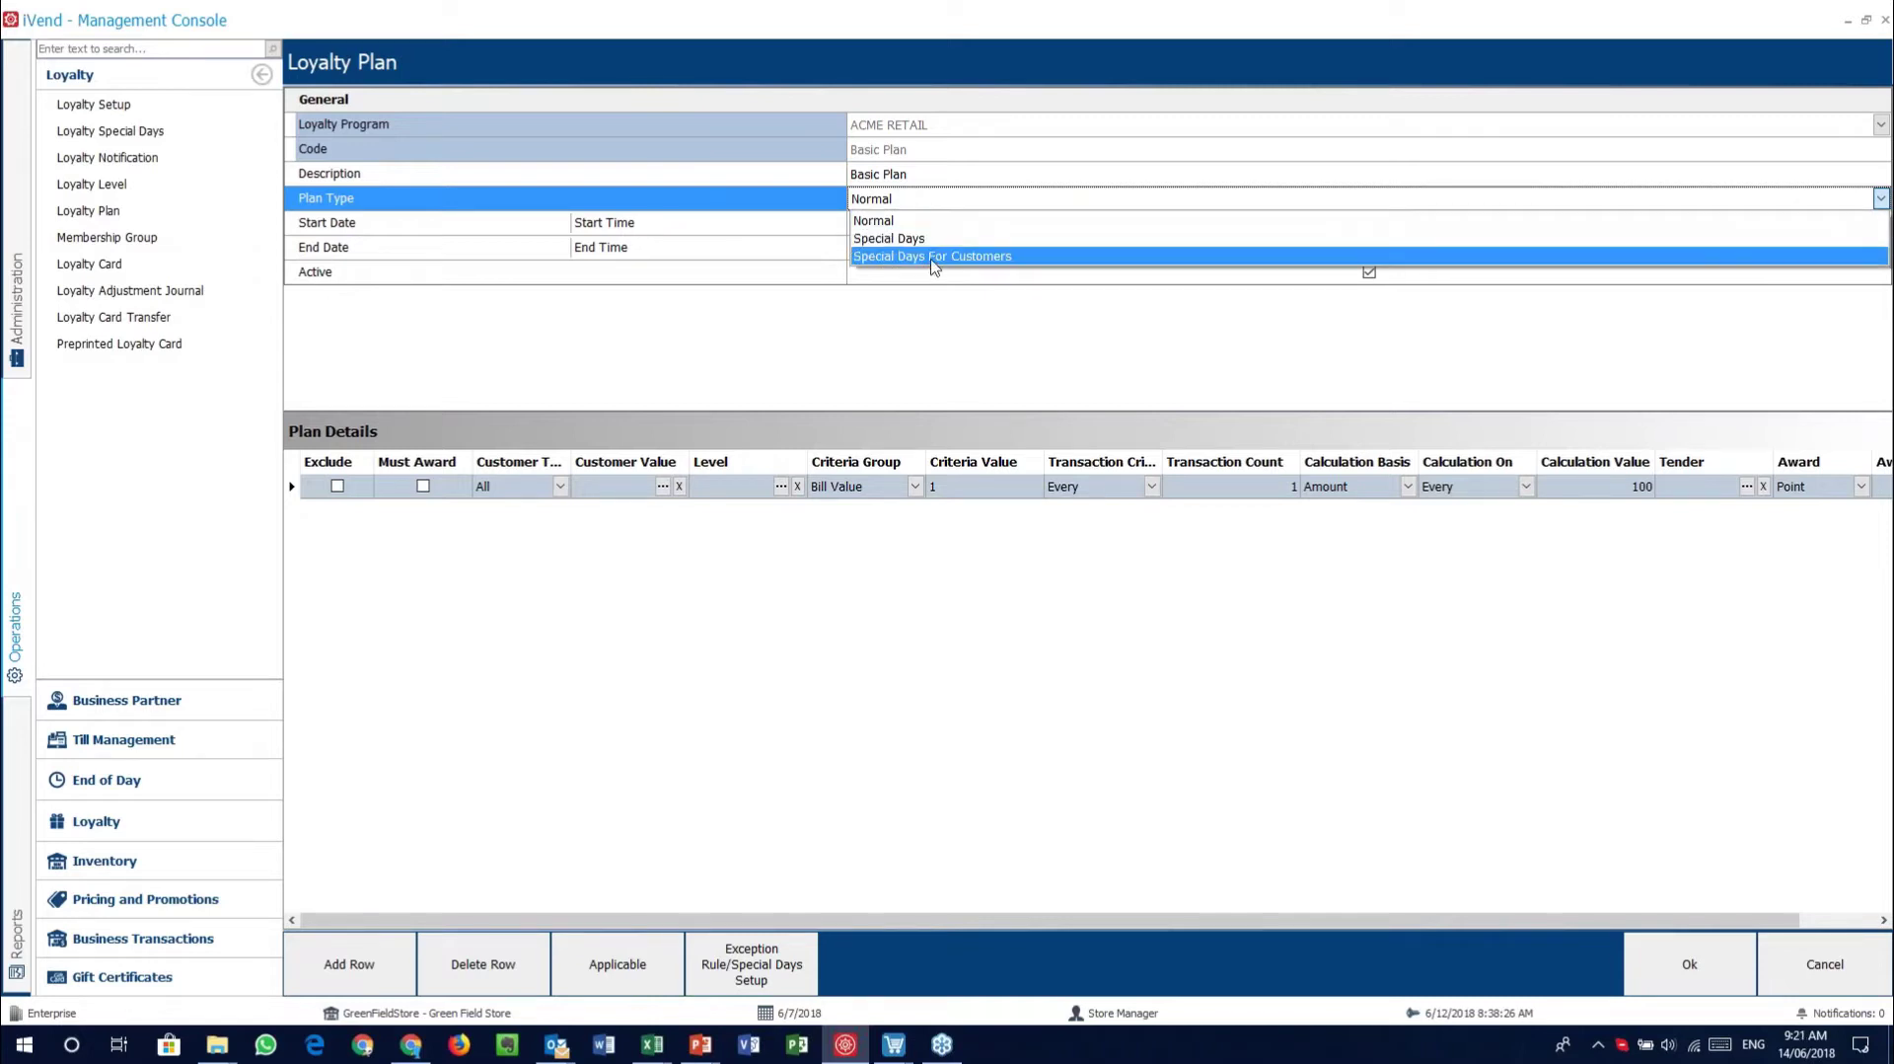
click(881, 317)
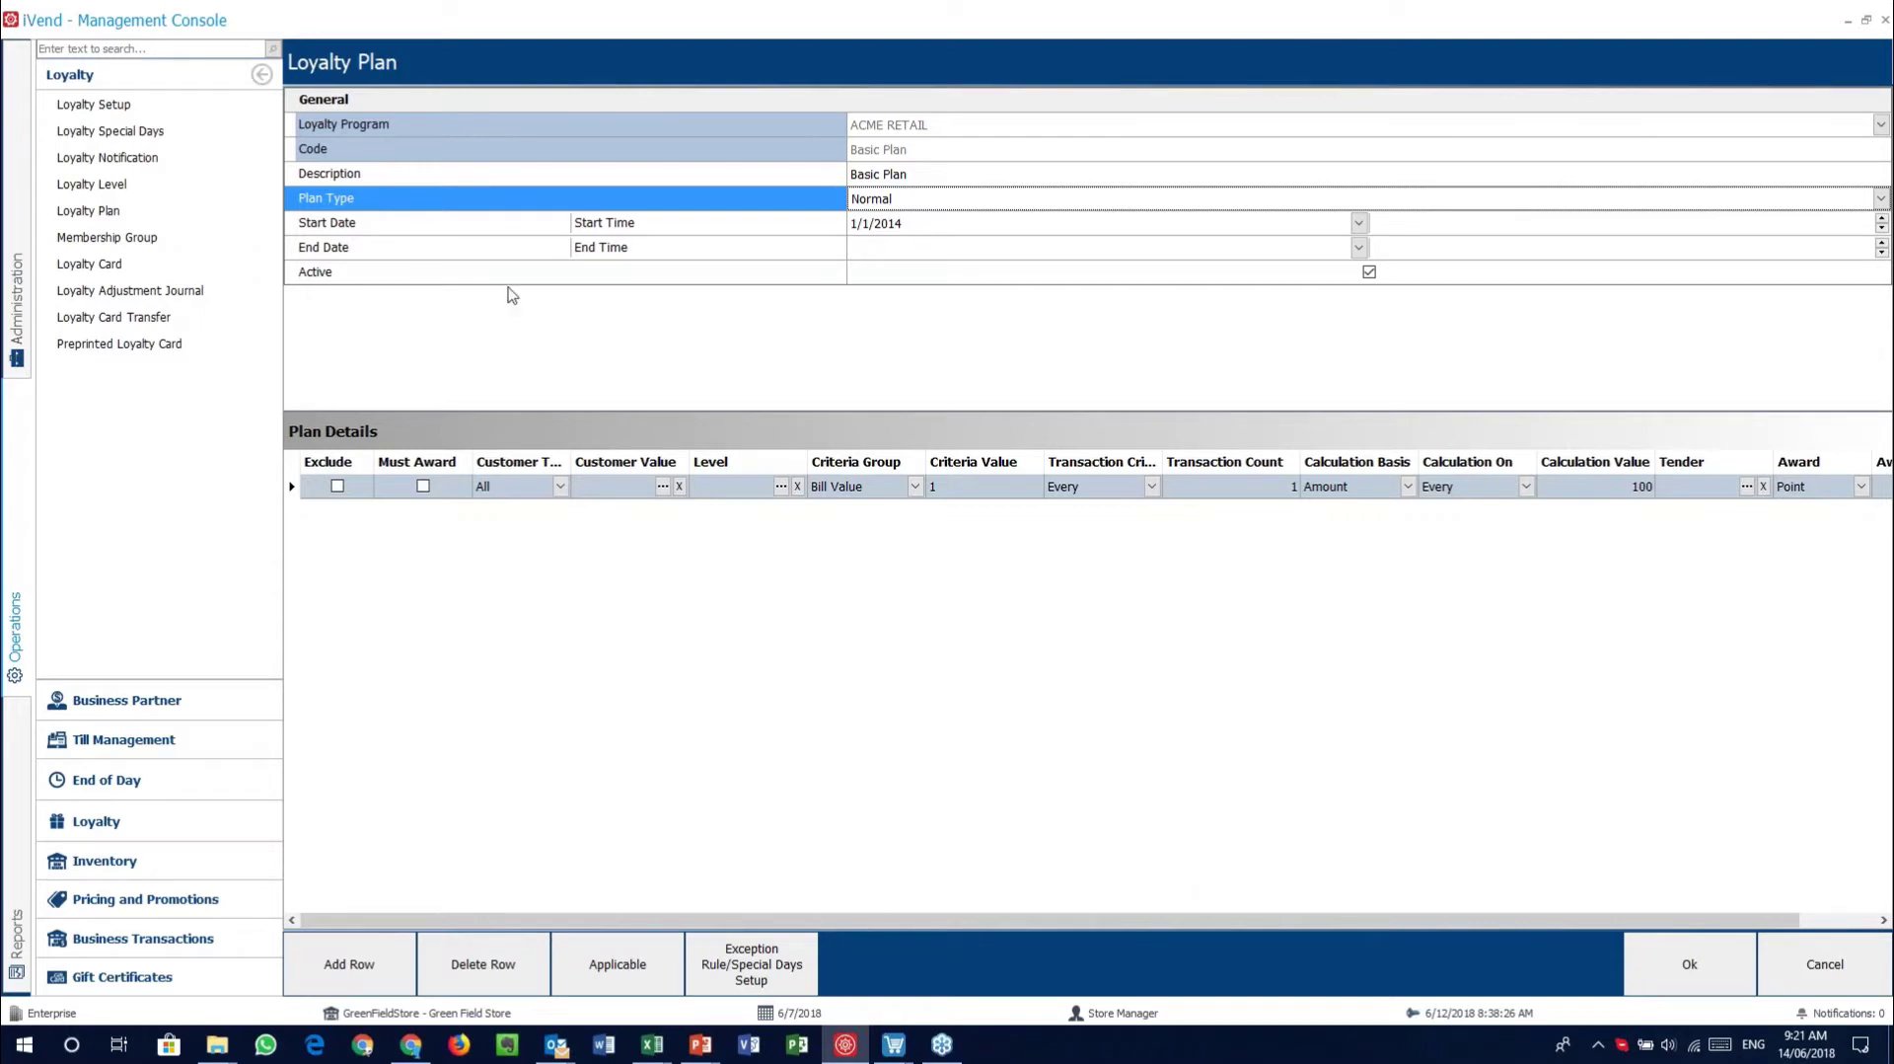
Add a new row to the Basic Plan's details and collapse the navigation pane to show all detail columns
click(456, 233)
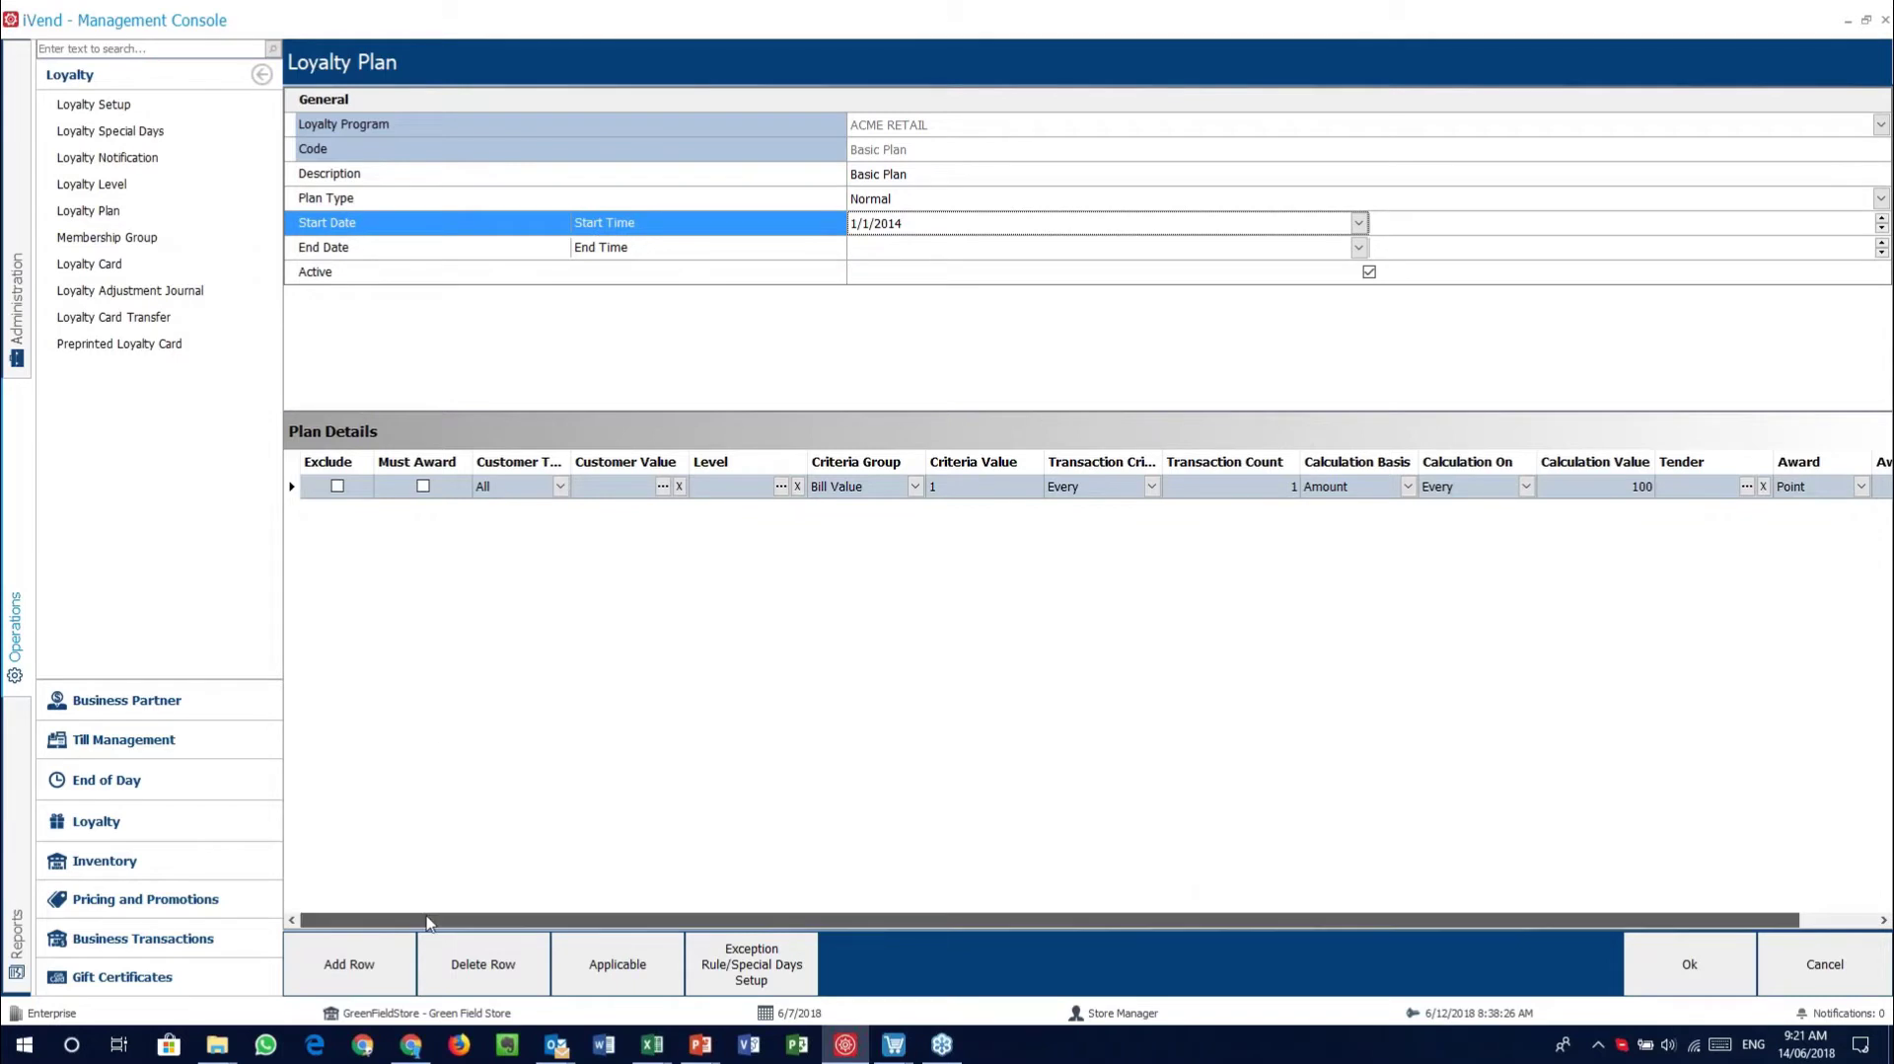
drag(426, 922, 463, 644)
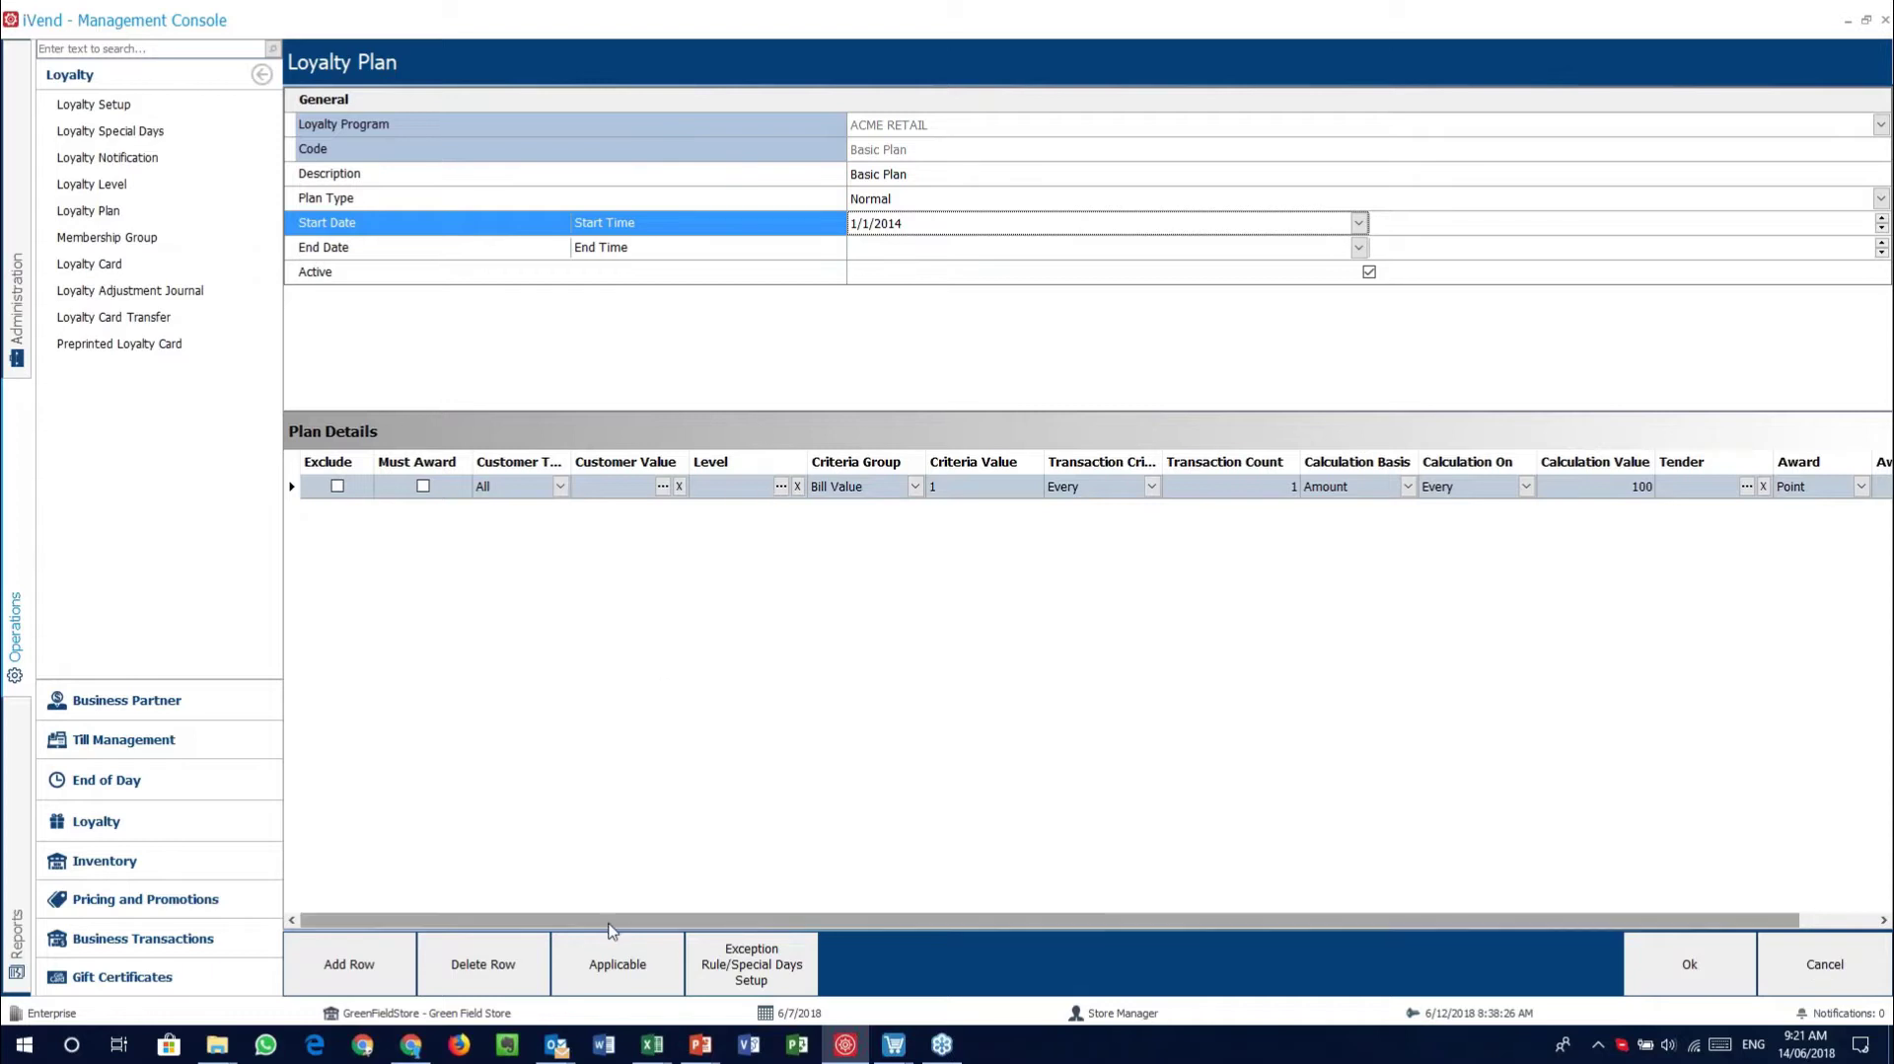
drag(609, 924, 447, 826)
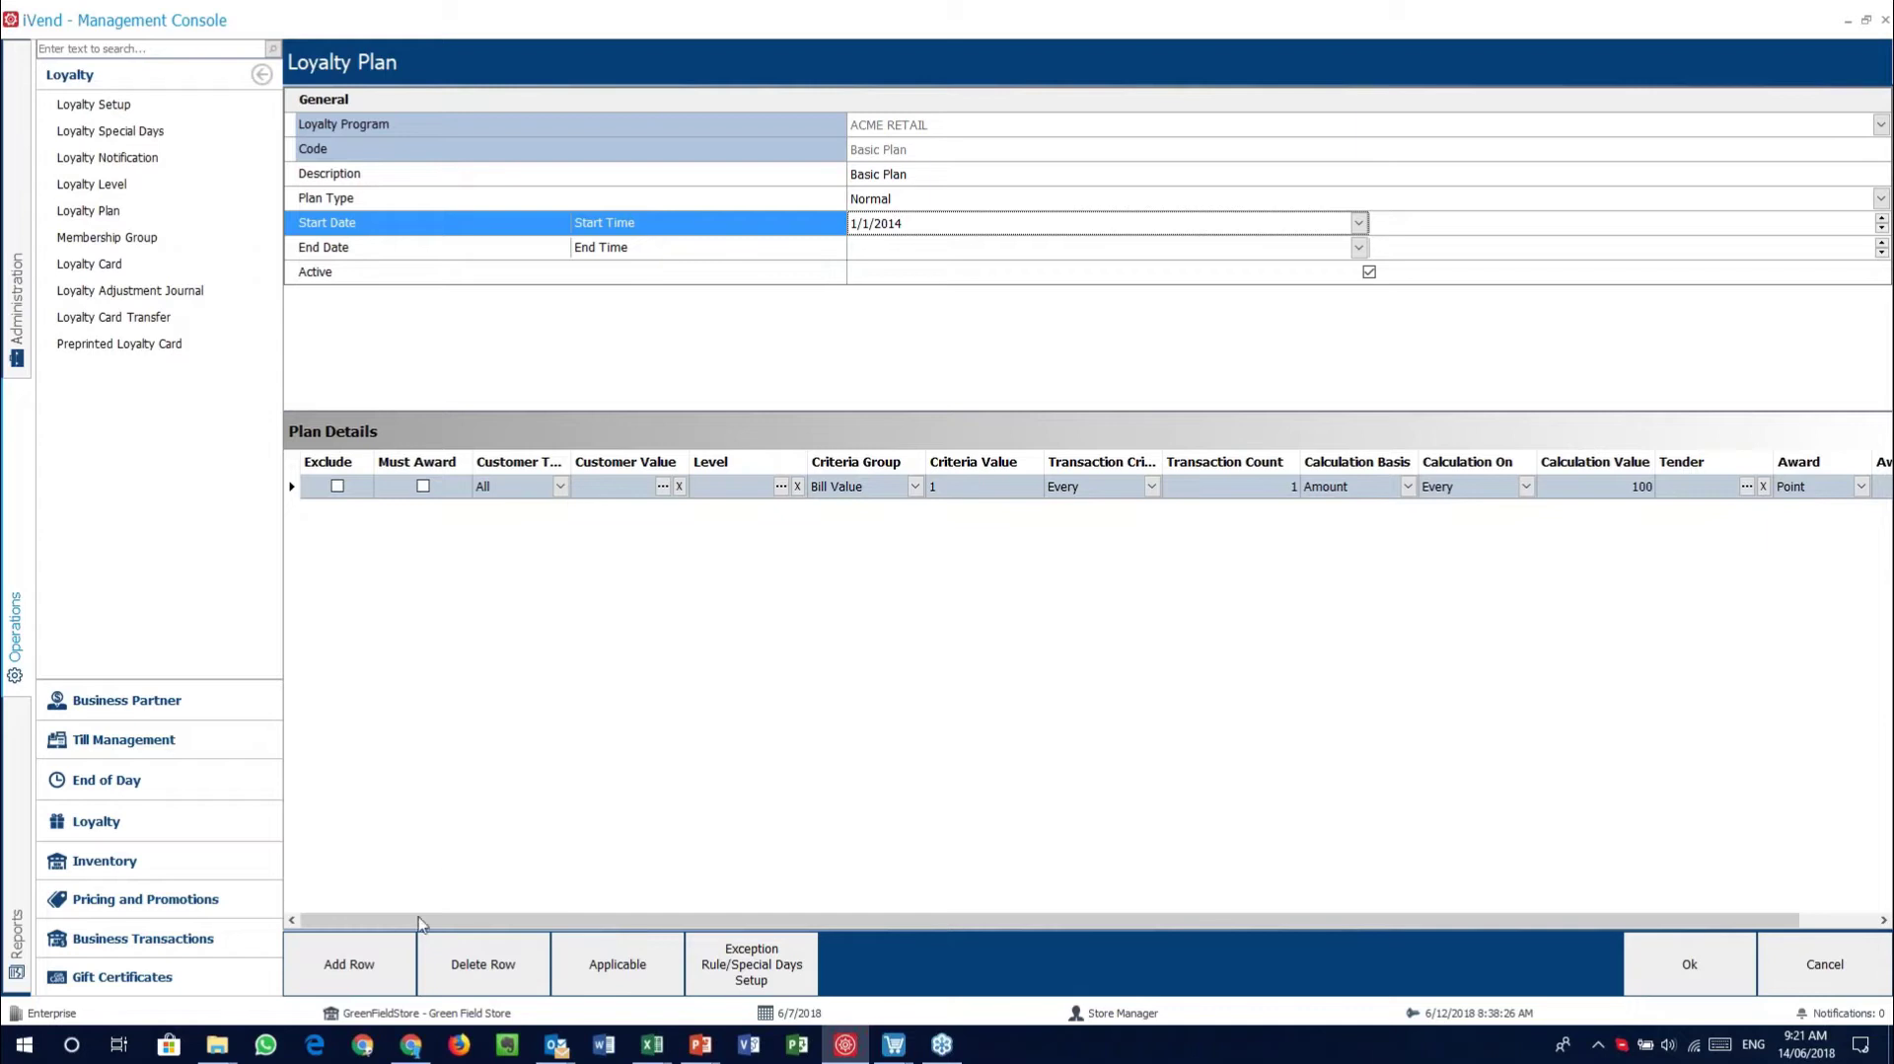
click(380, 959)
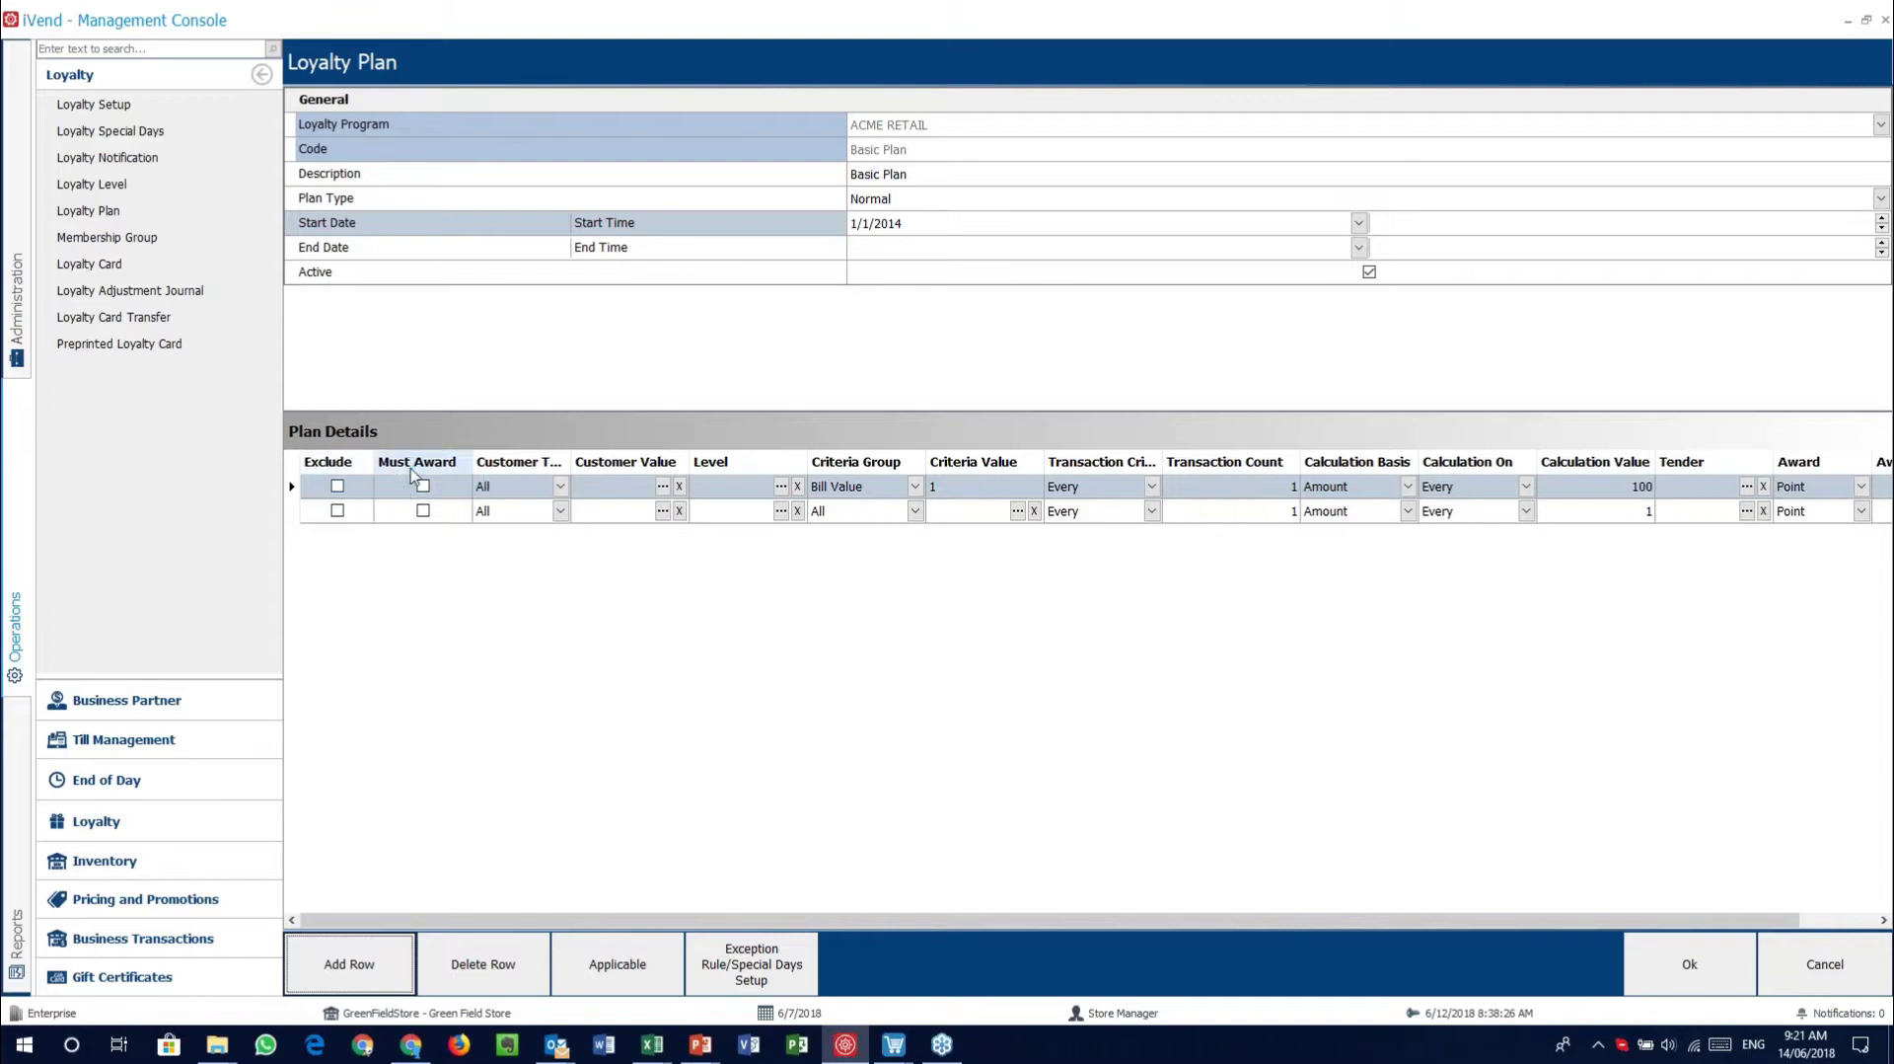
click(572, 466)
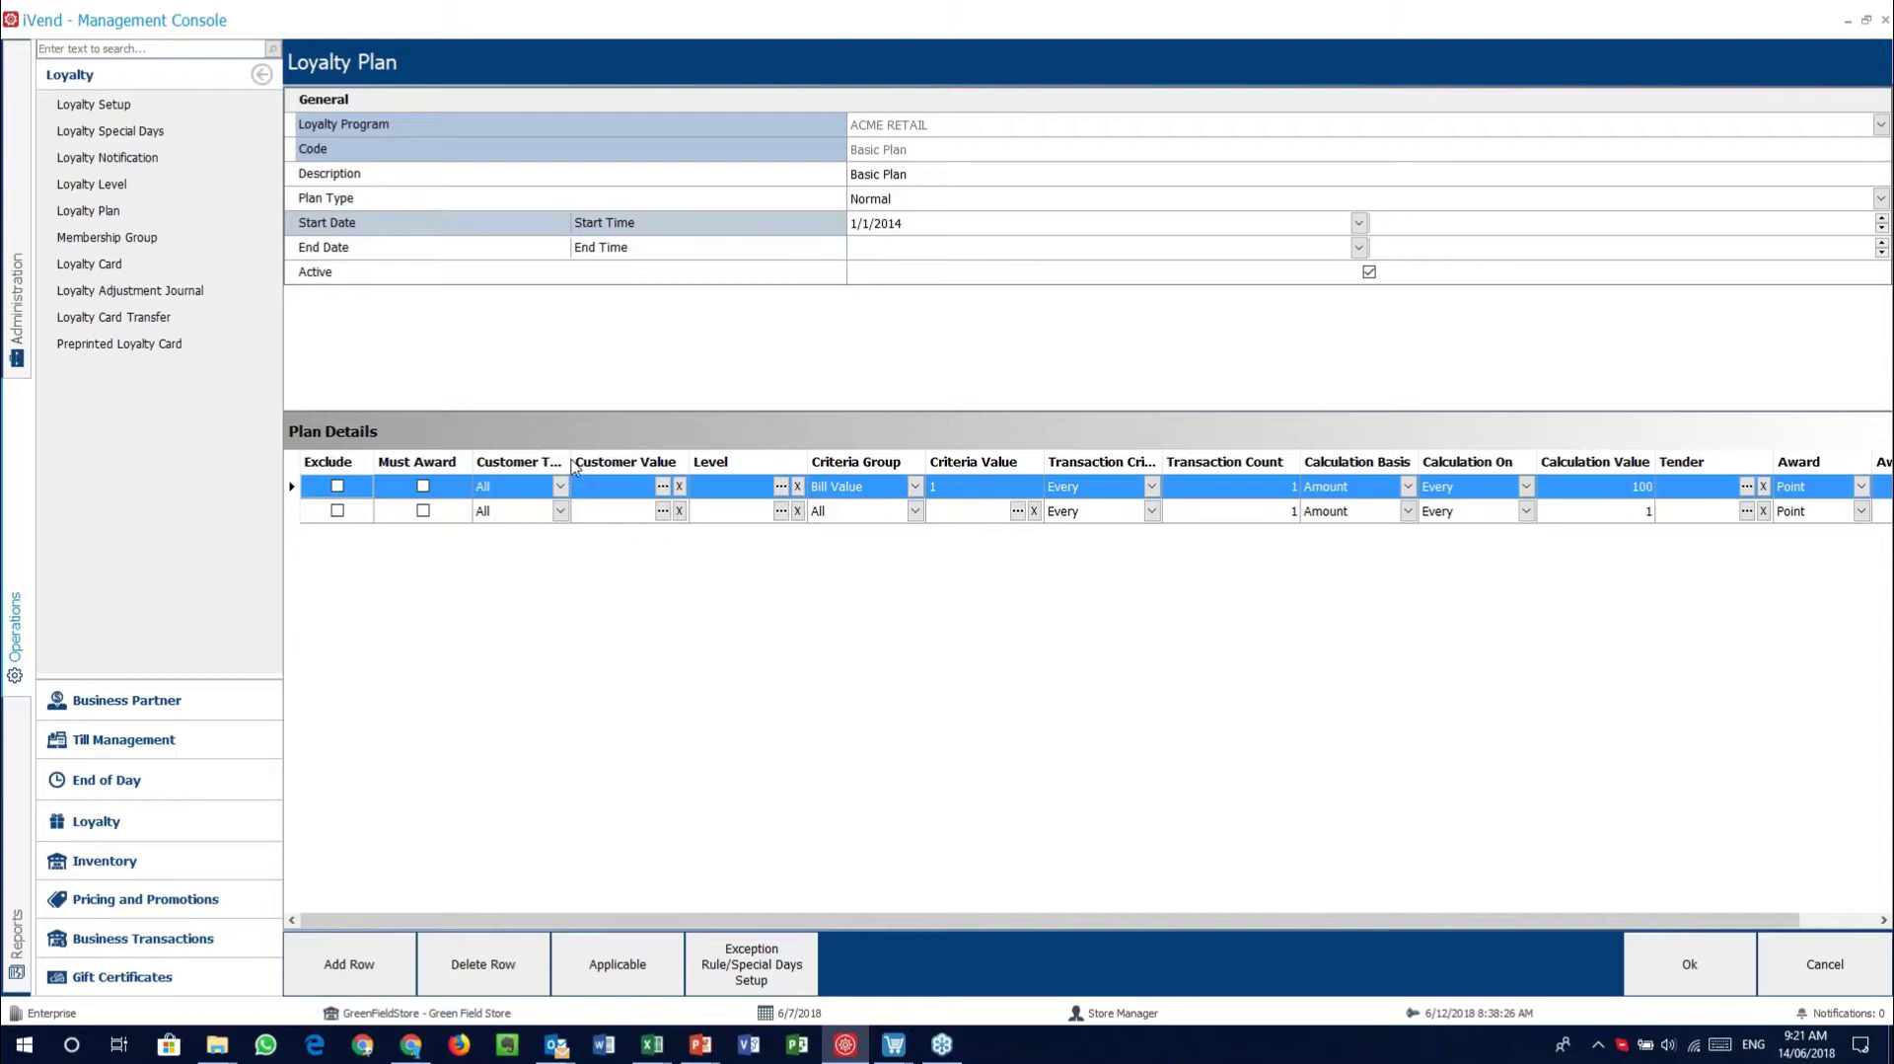
click(266, 79)
click(263, 76)
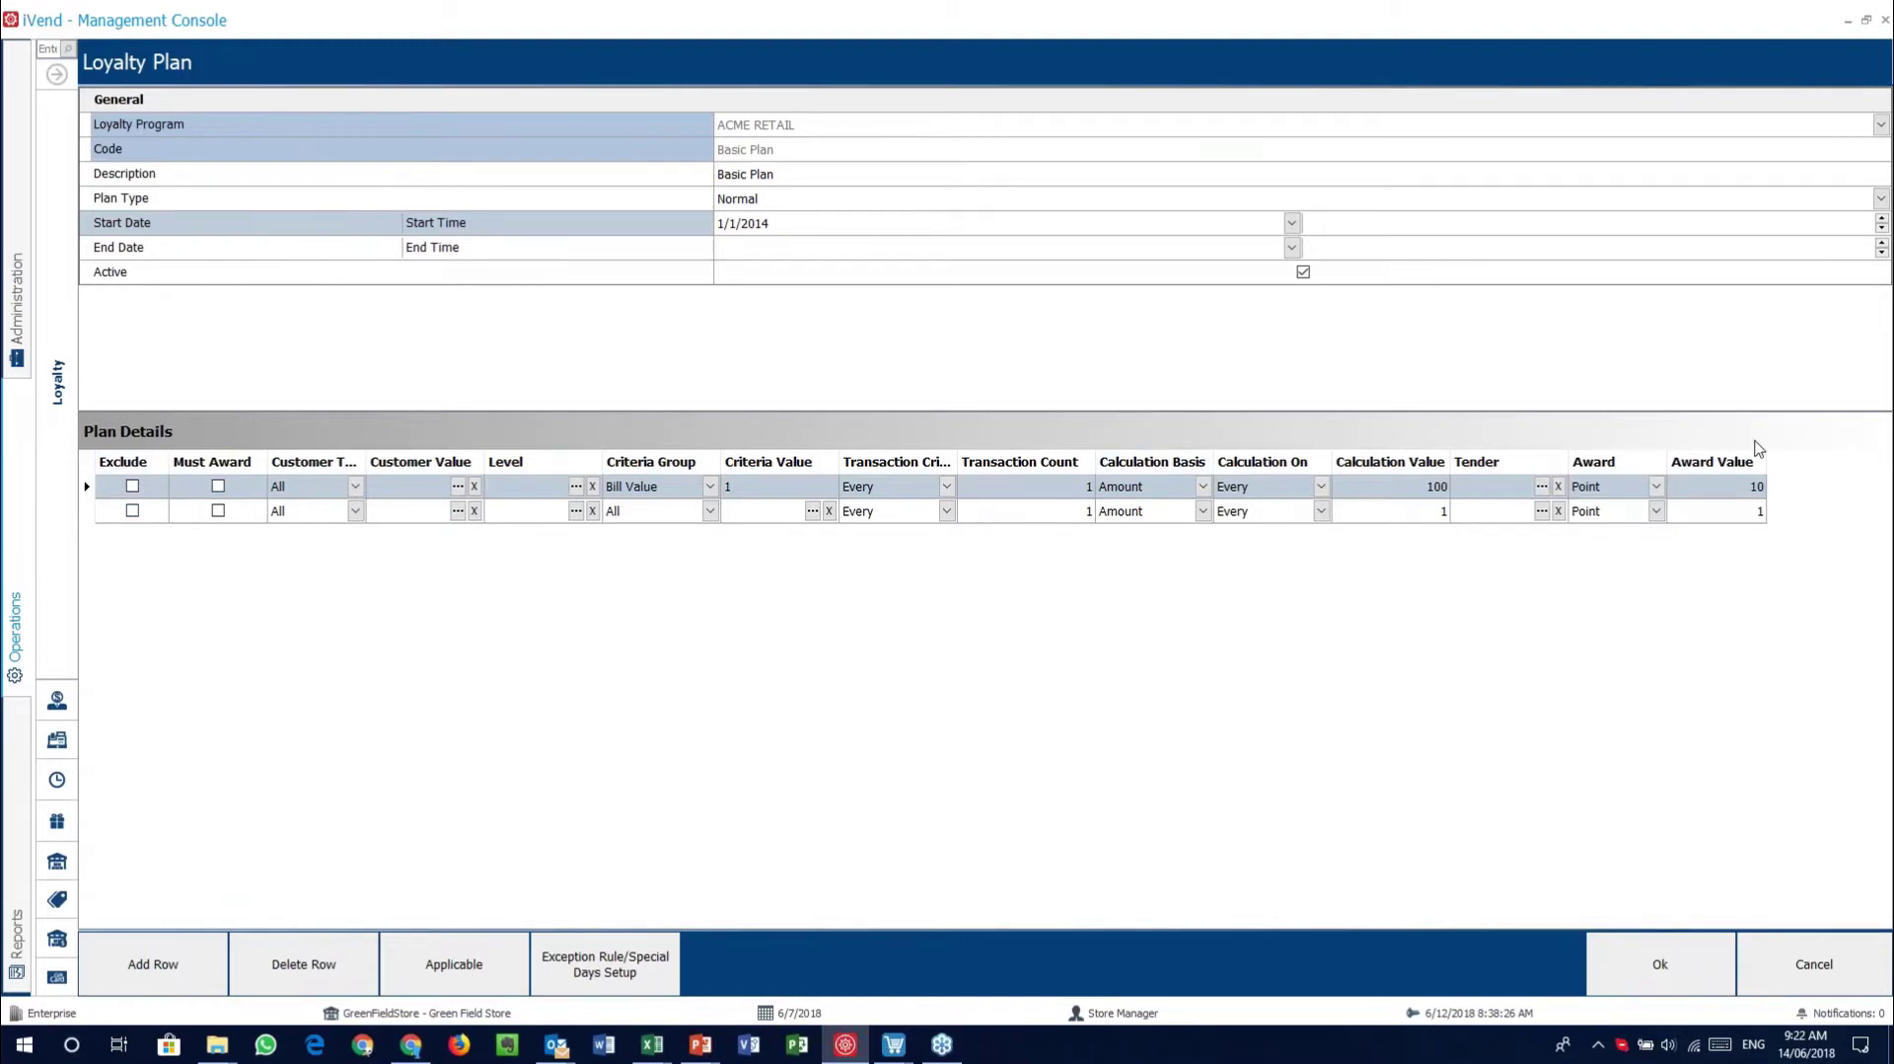
Examine the Customer Type column's context options and the customer type choices for the first plan detail row
click(57, 74)
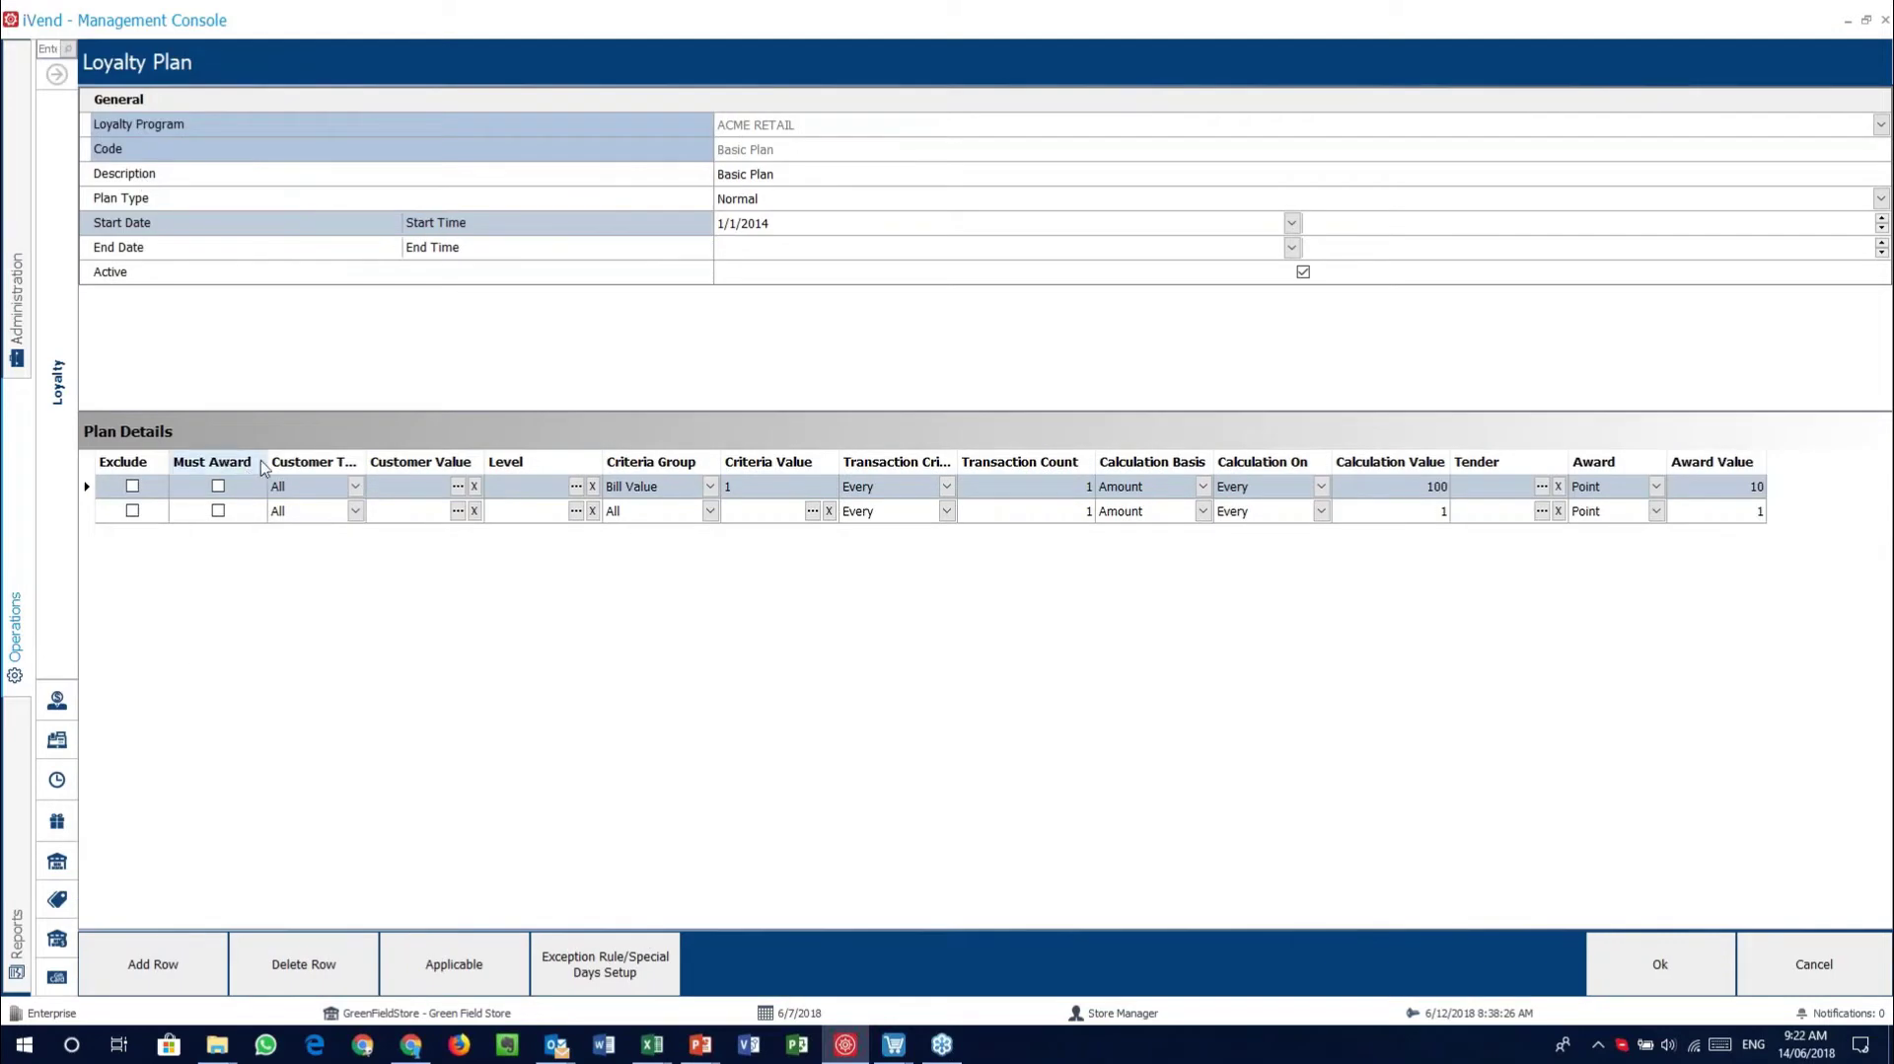
right_click(296, 463)
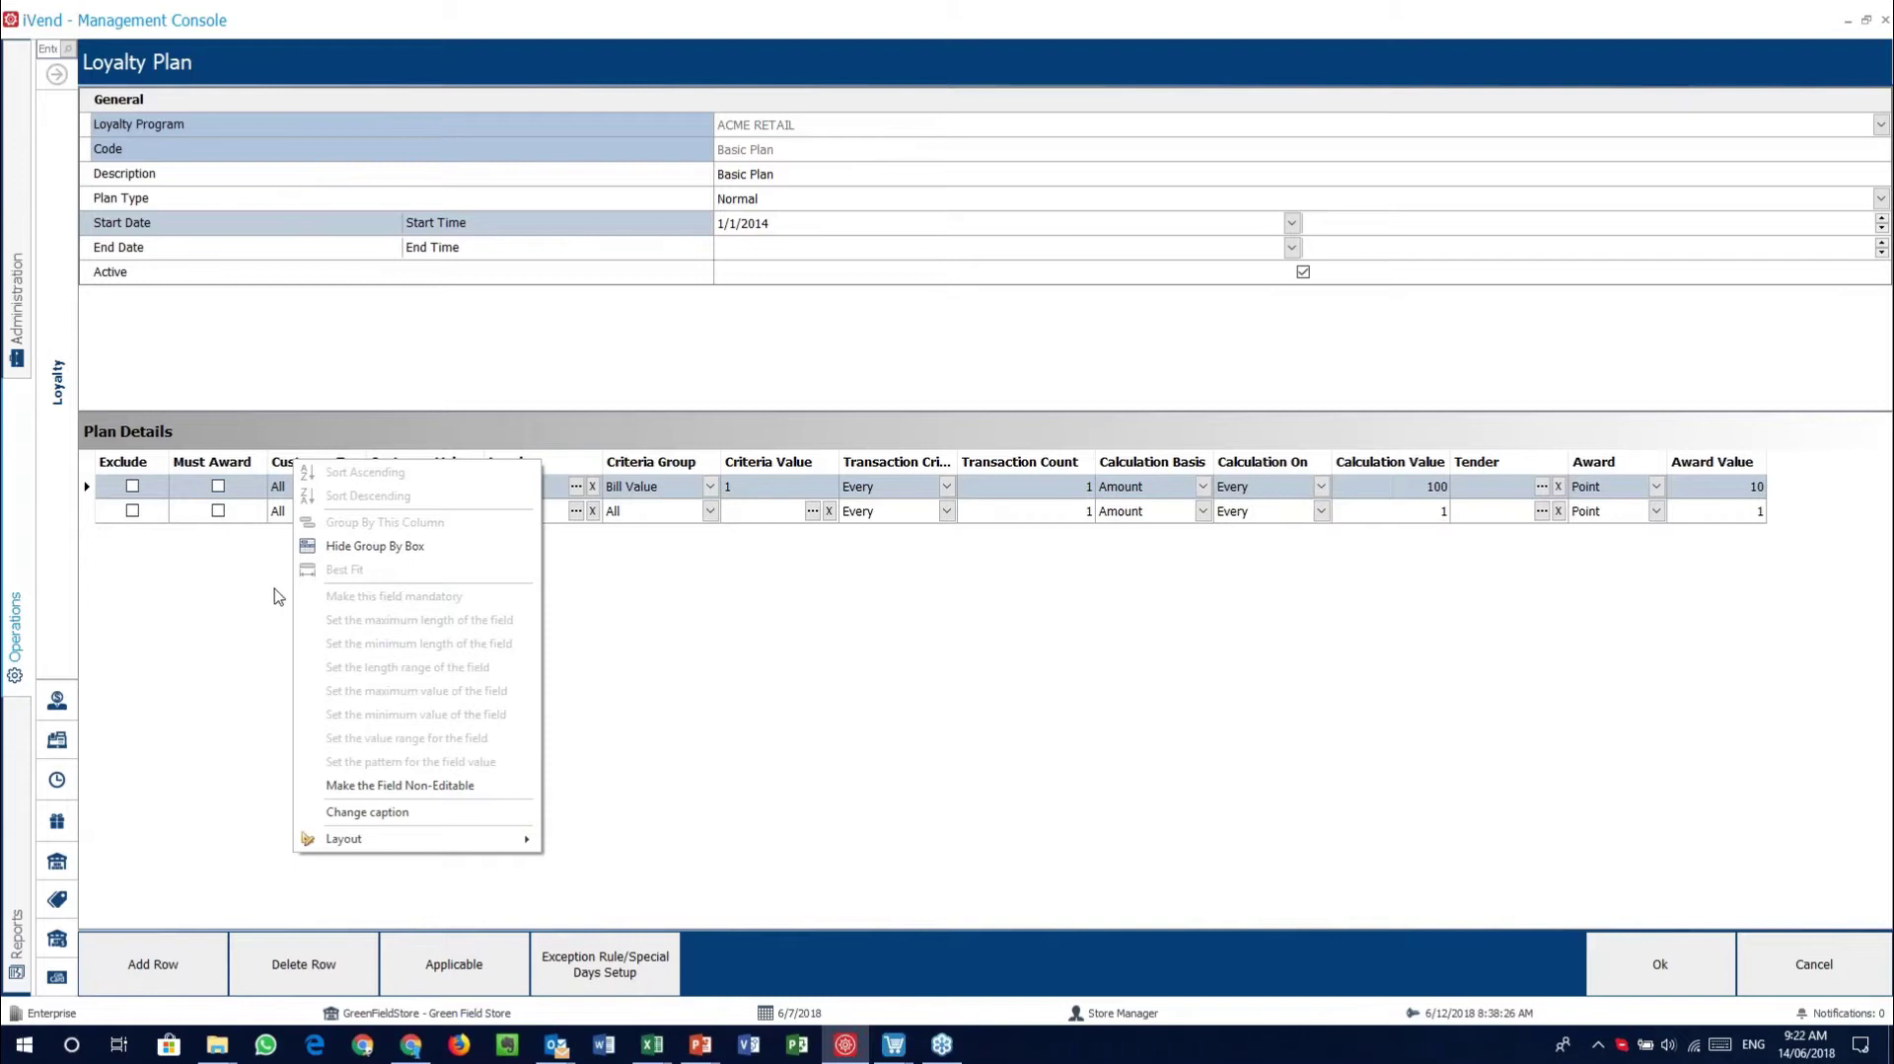
click(163, 633)
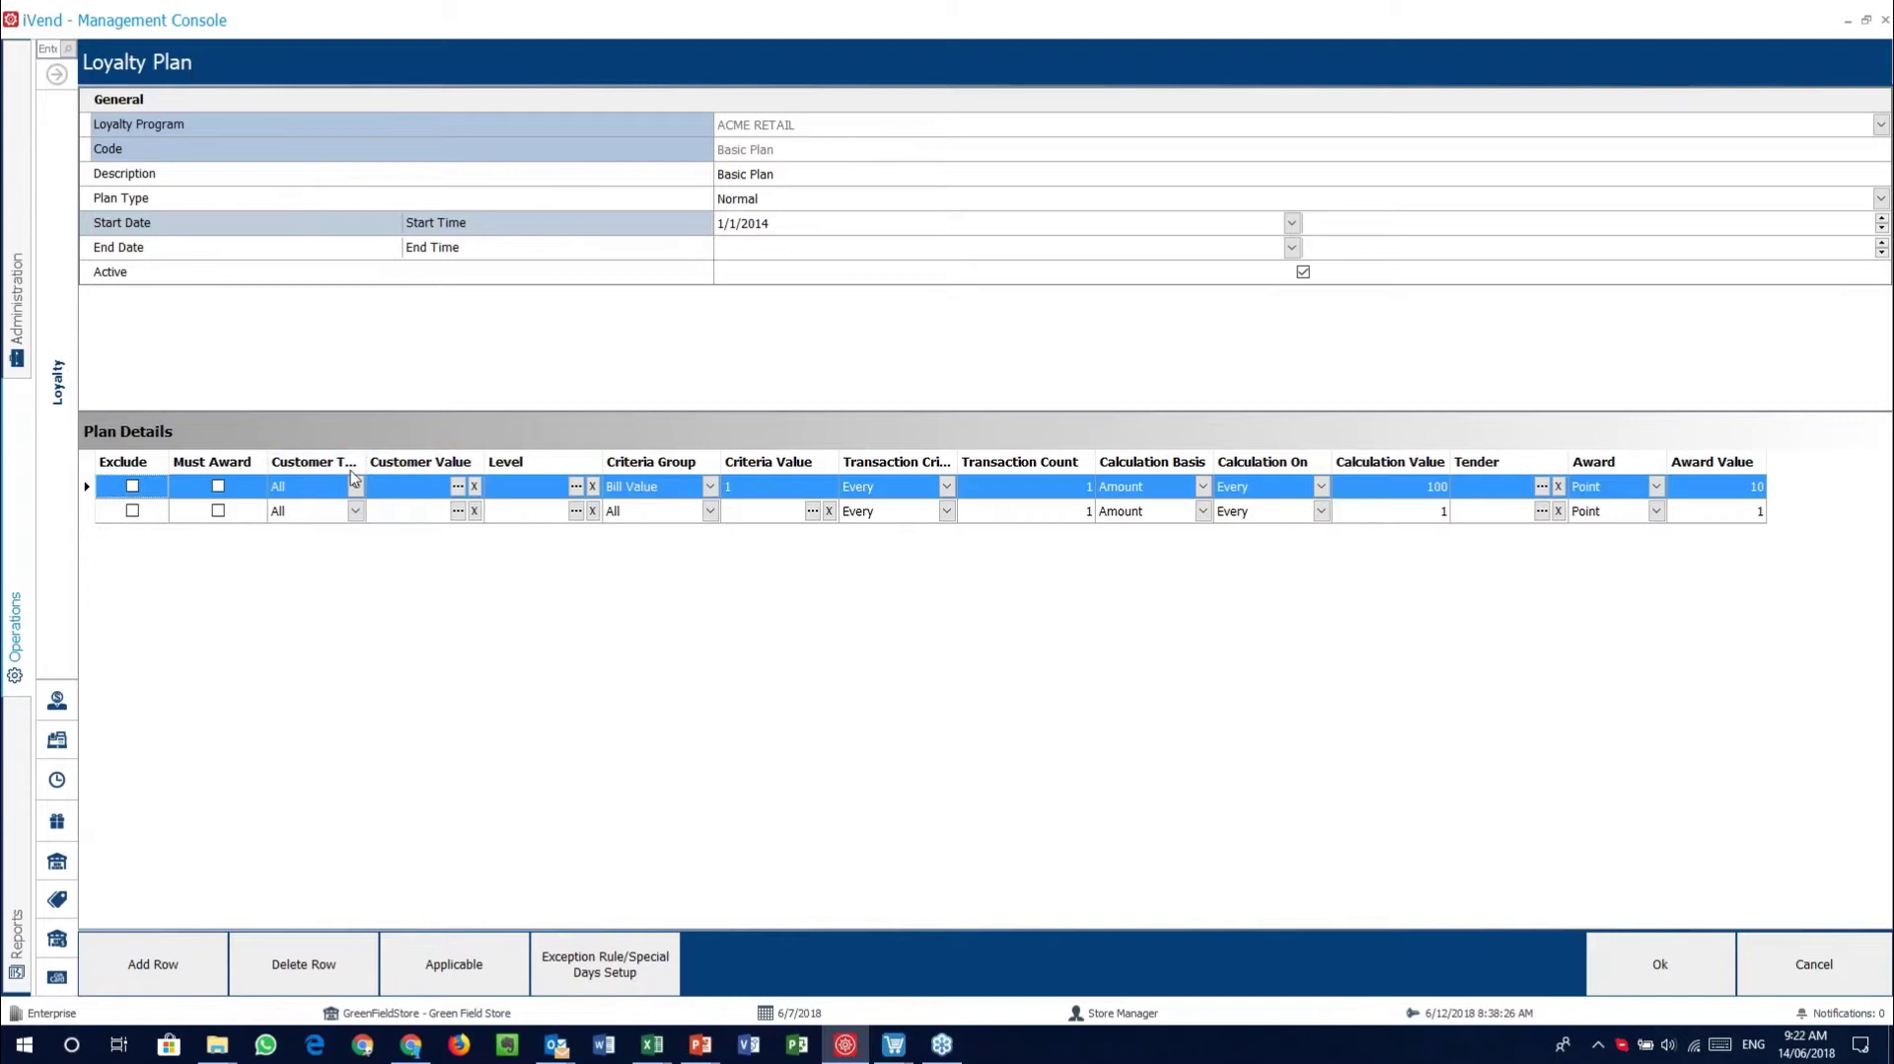
click(356, 486)
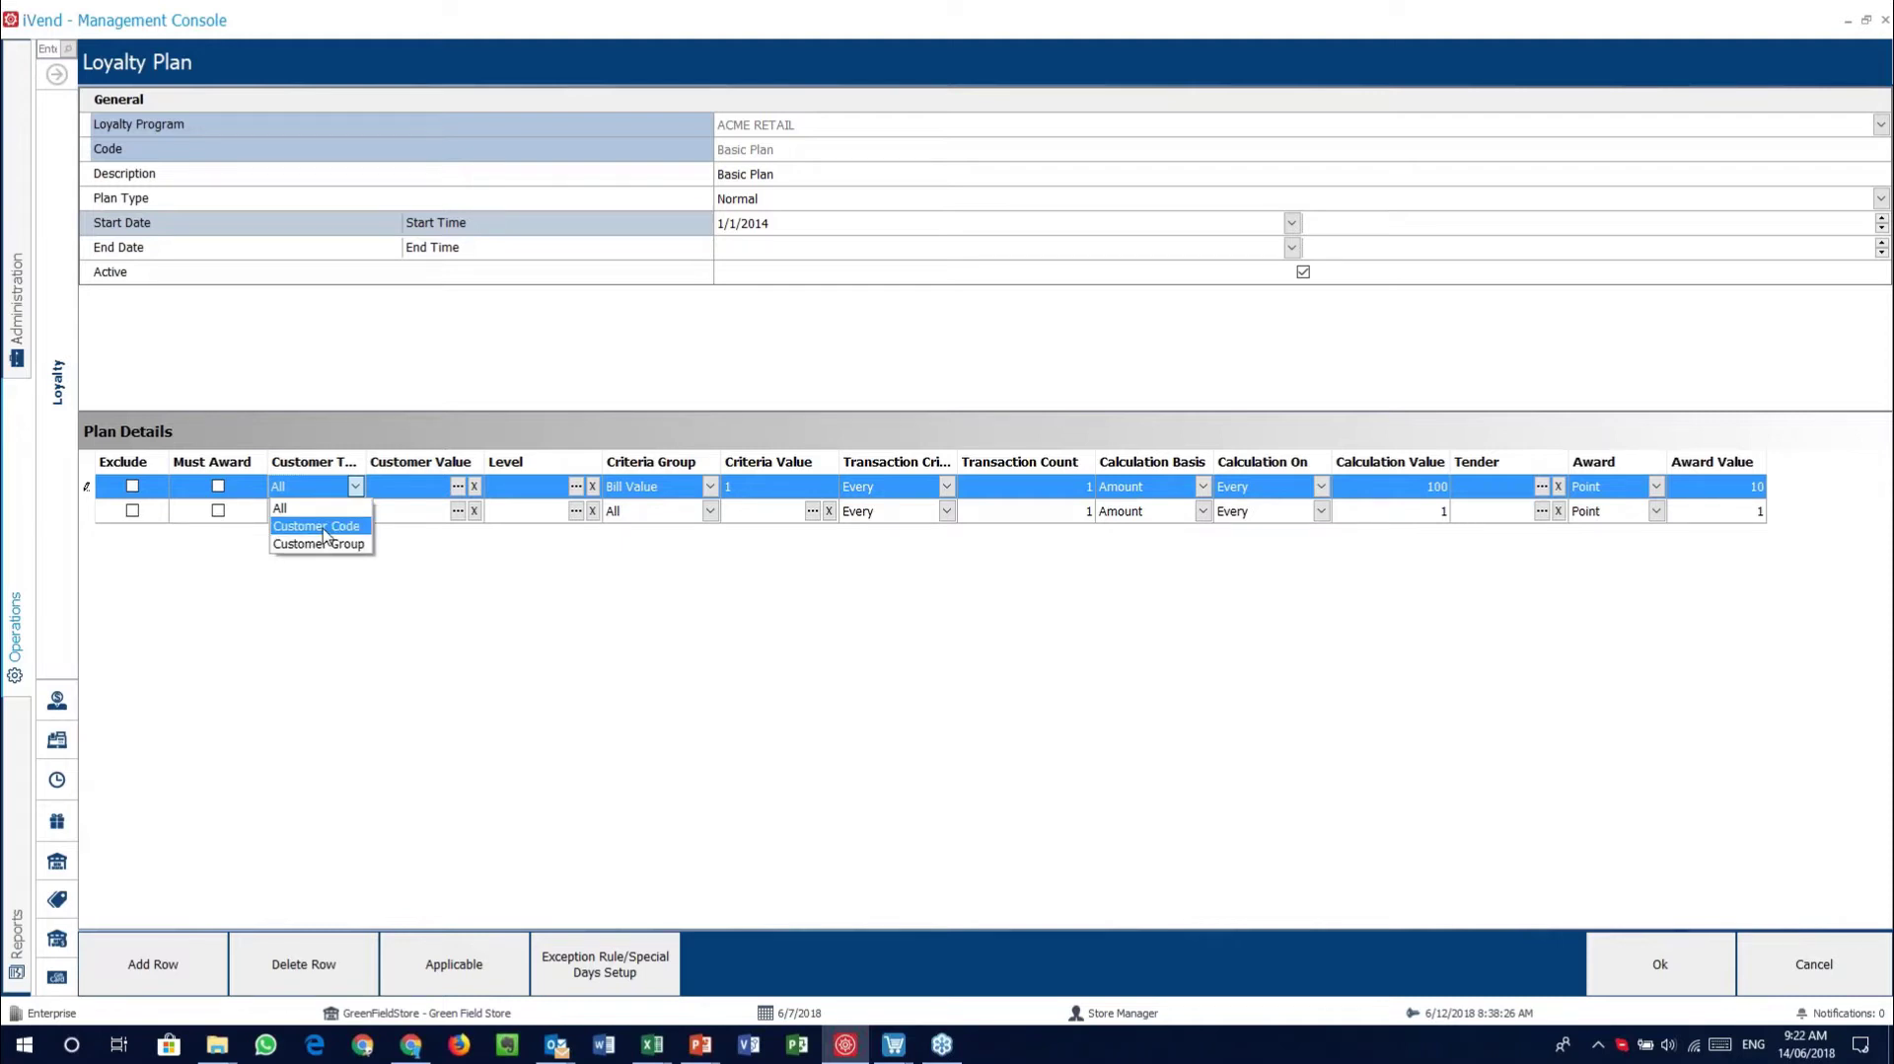
click(483, 605)
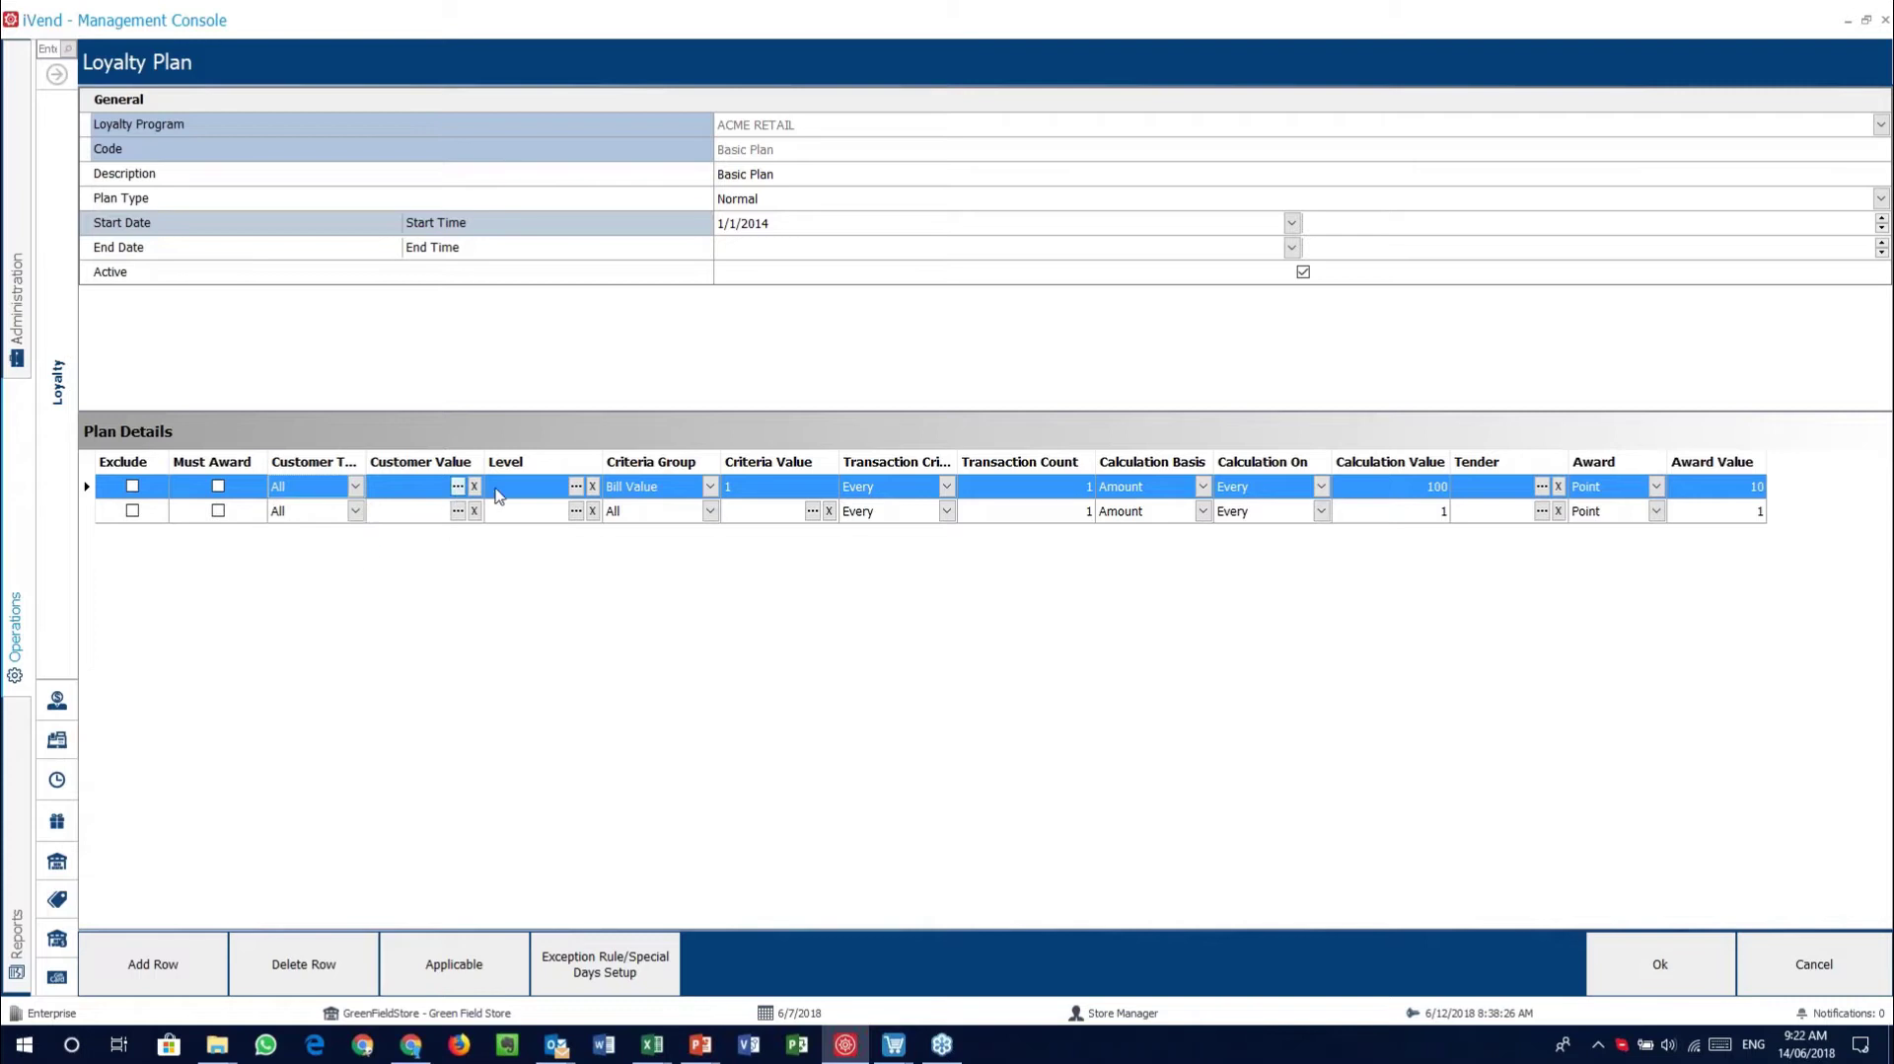
Set the loyalty level of the first plan detail row to Bronze
click(577, 493)
click(575, 485)
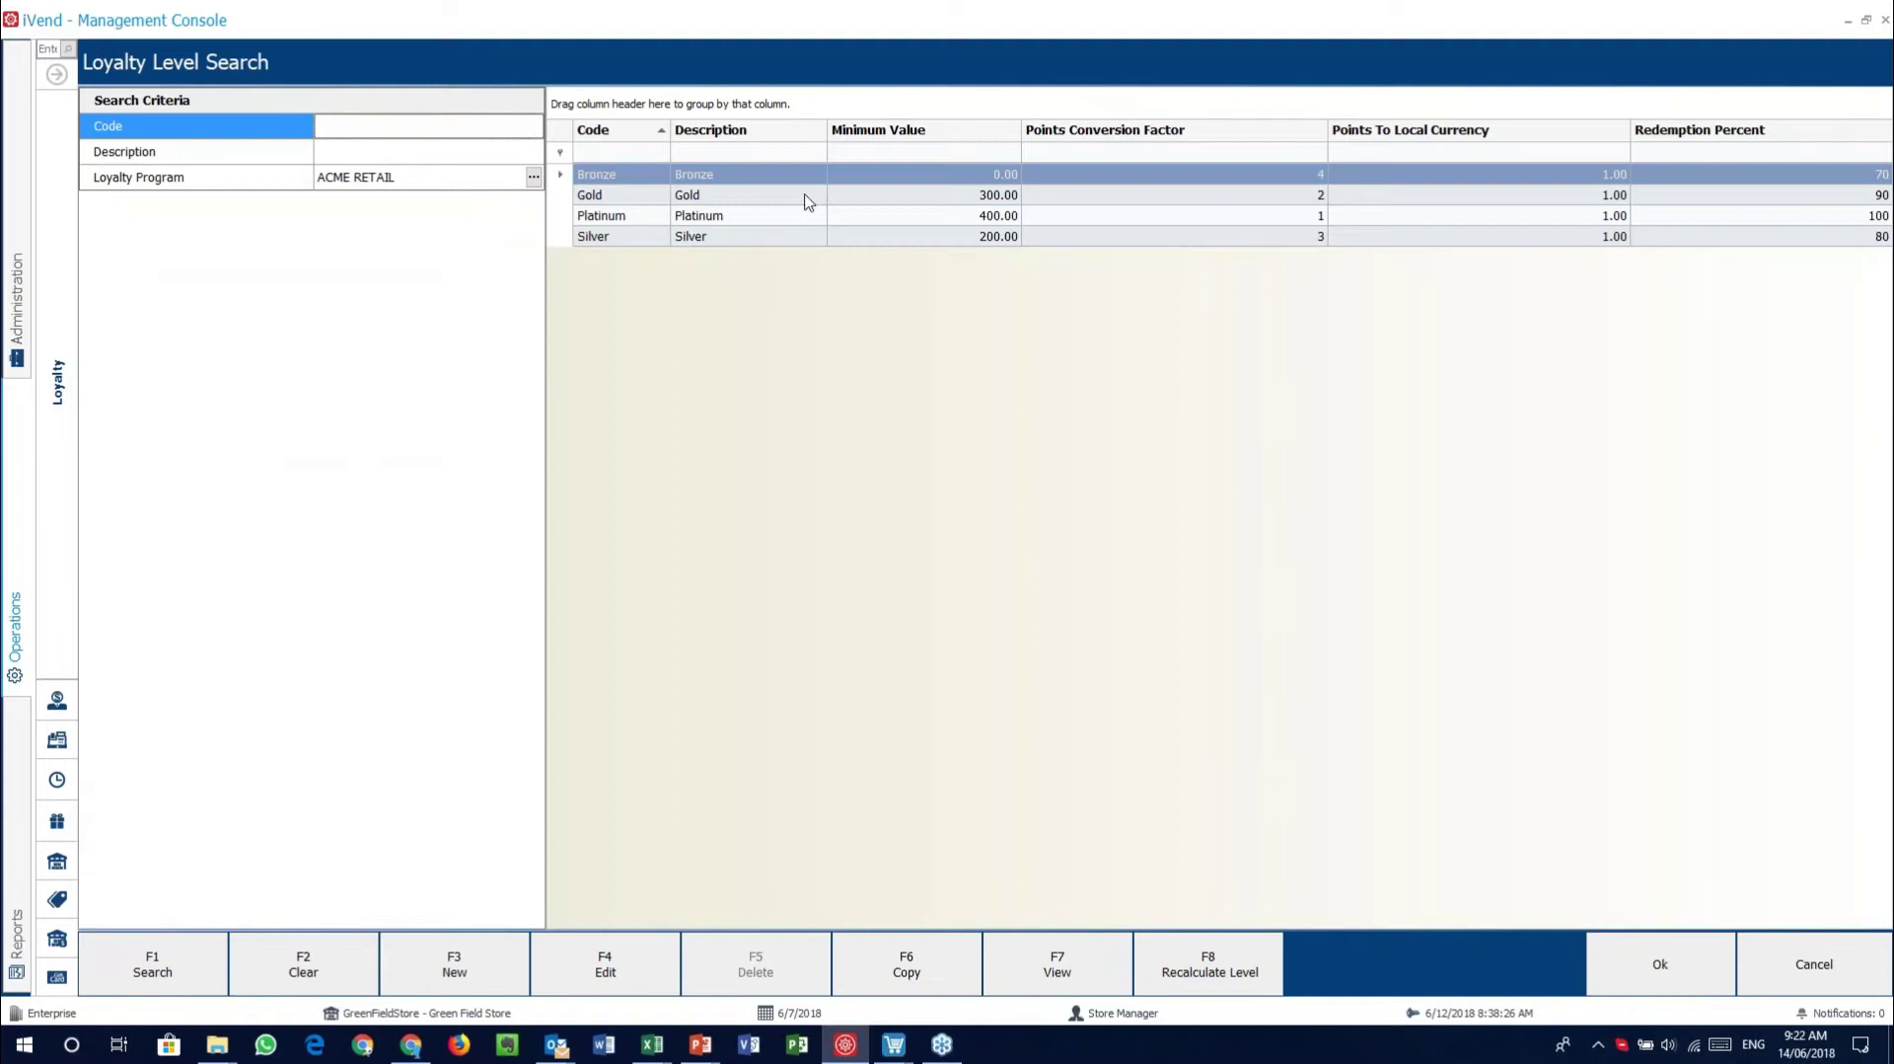
double_click(803, 177)
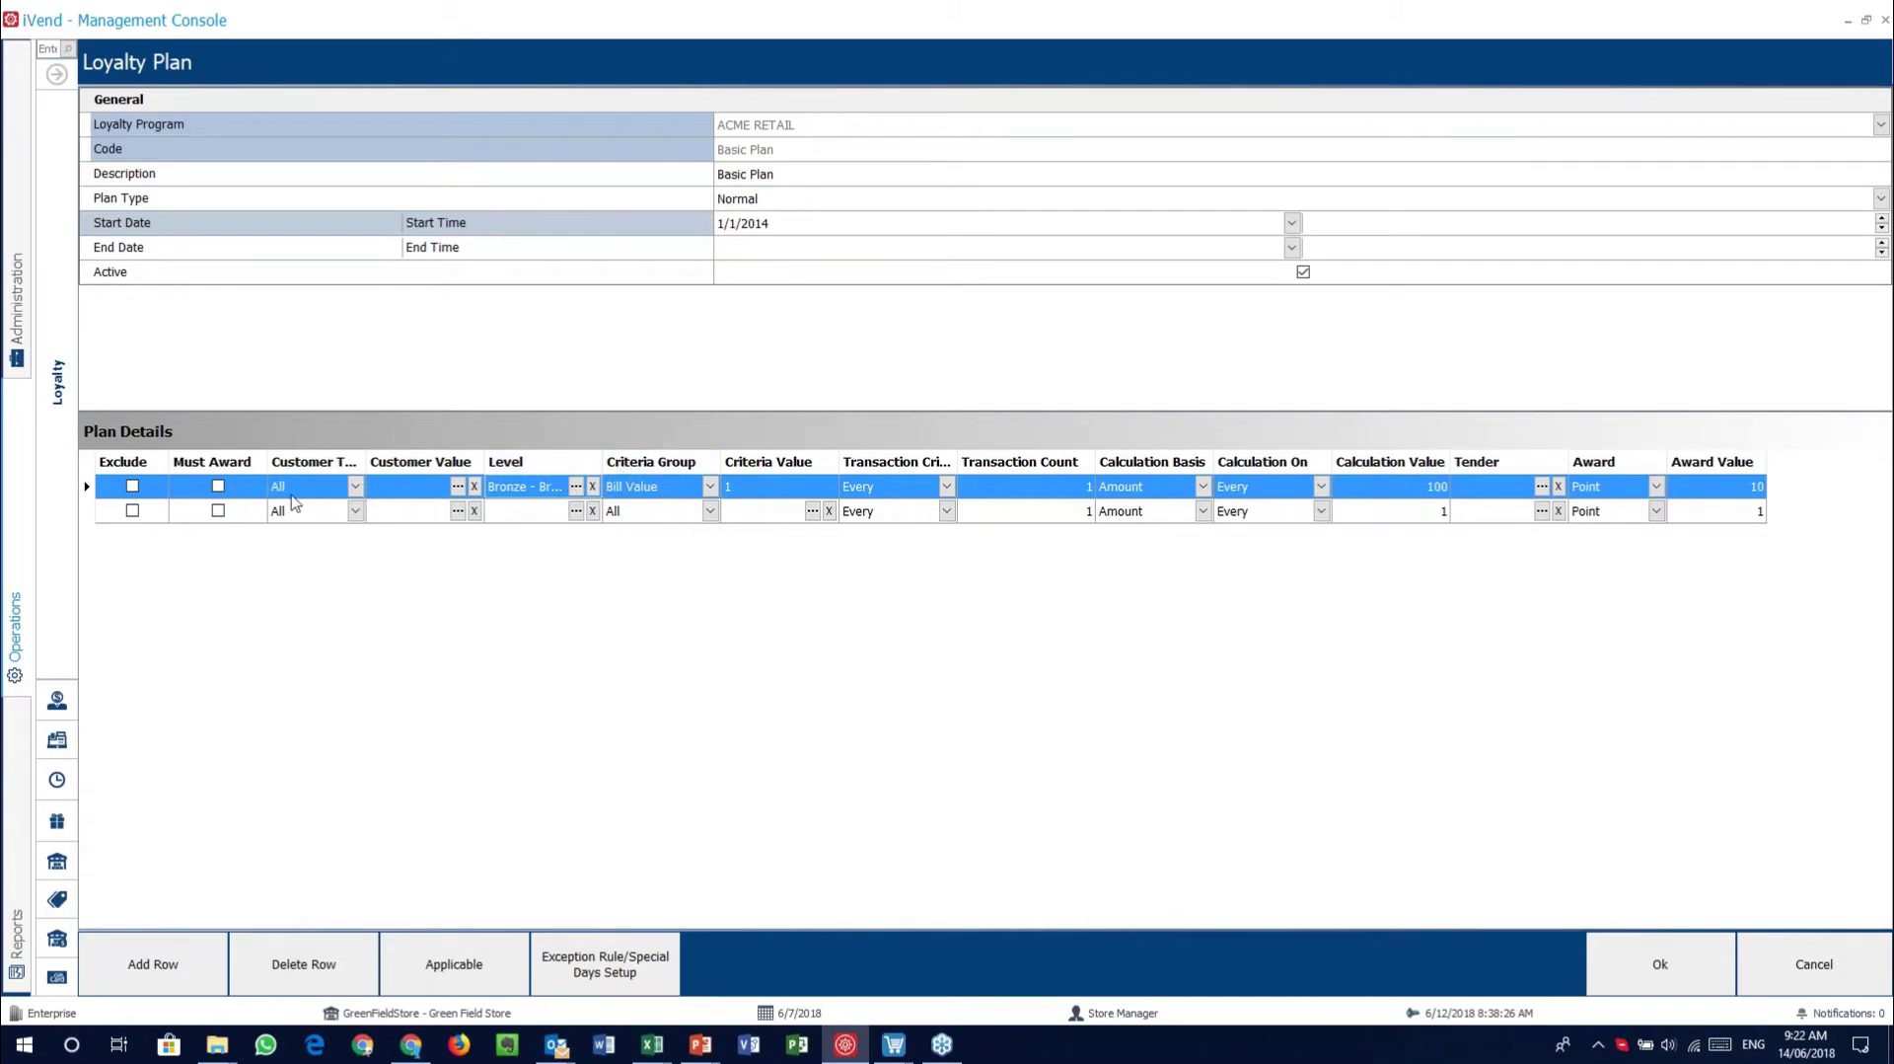
Examine the Criteria Group and Transaction Criteria options for the first plan detail row
click(710, 487)
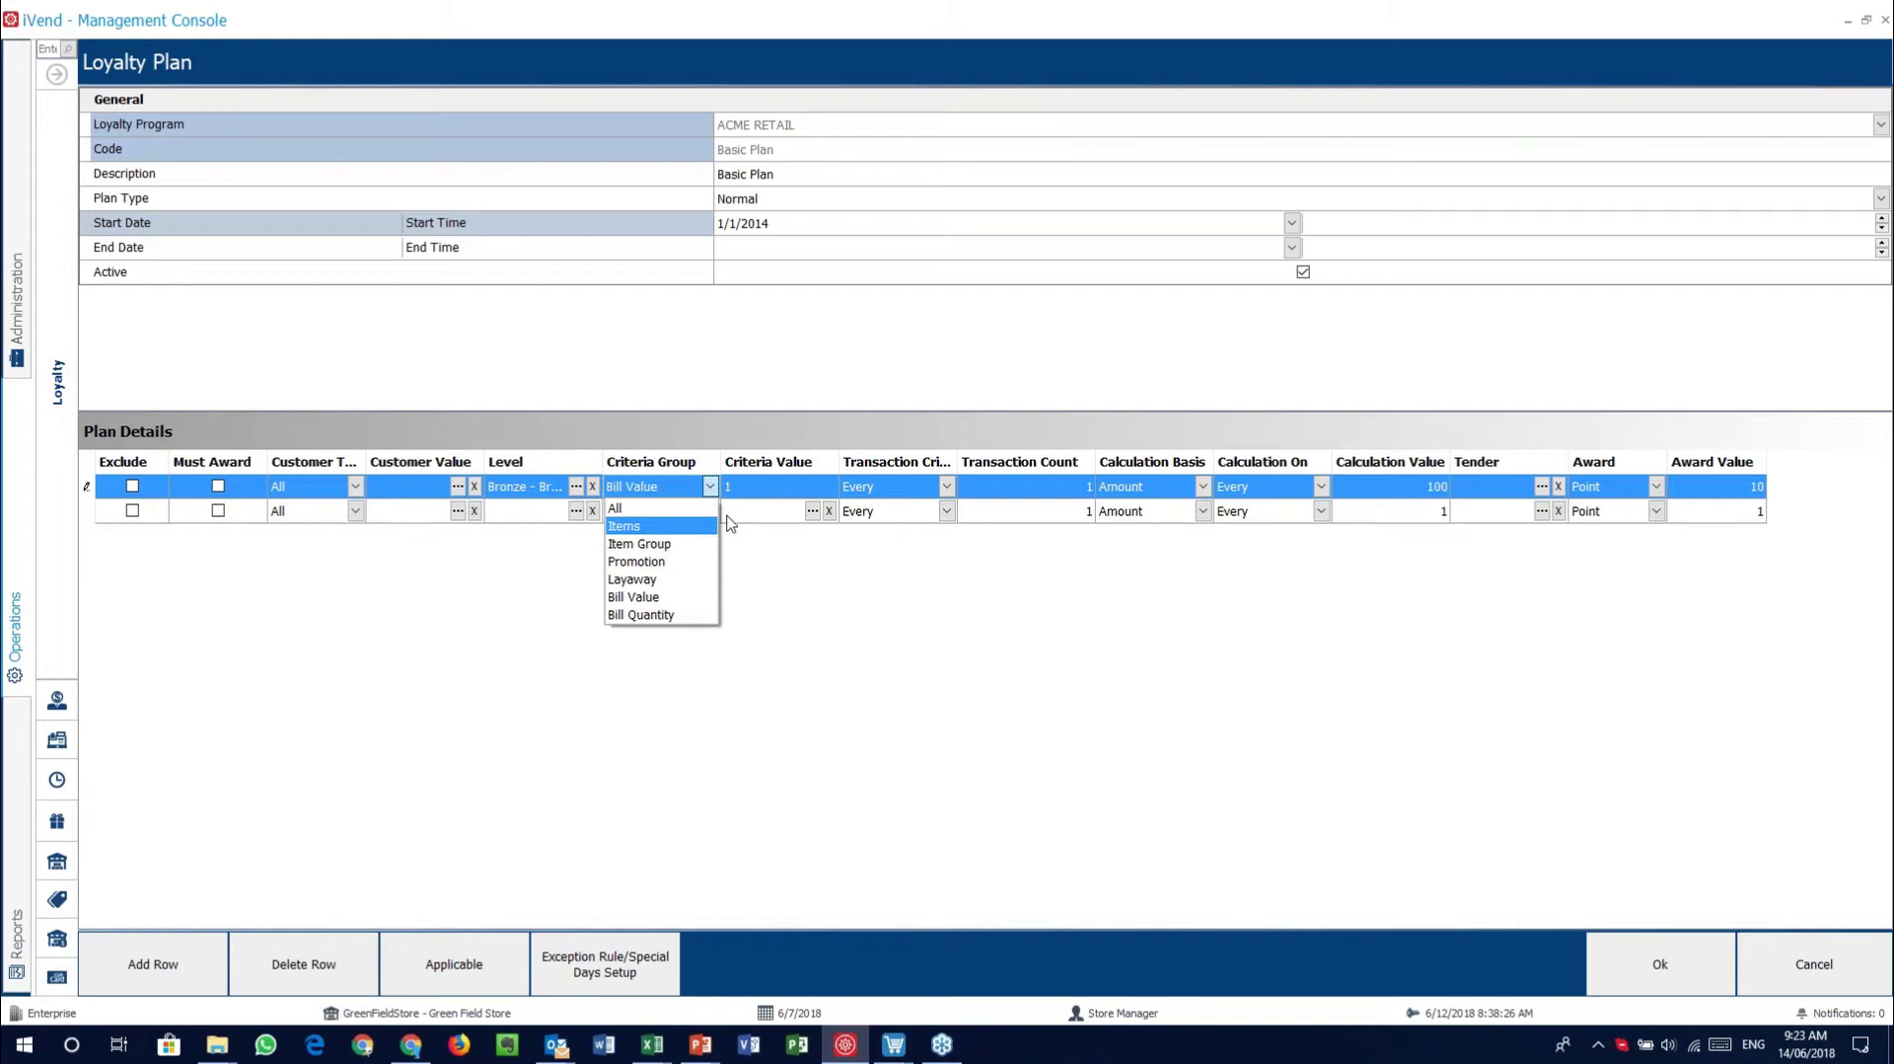
click(801, 486)
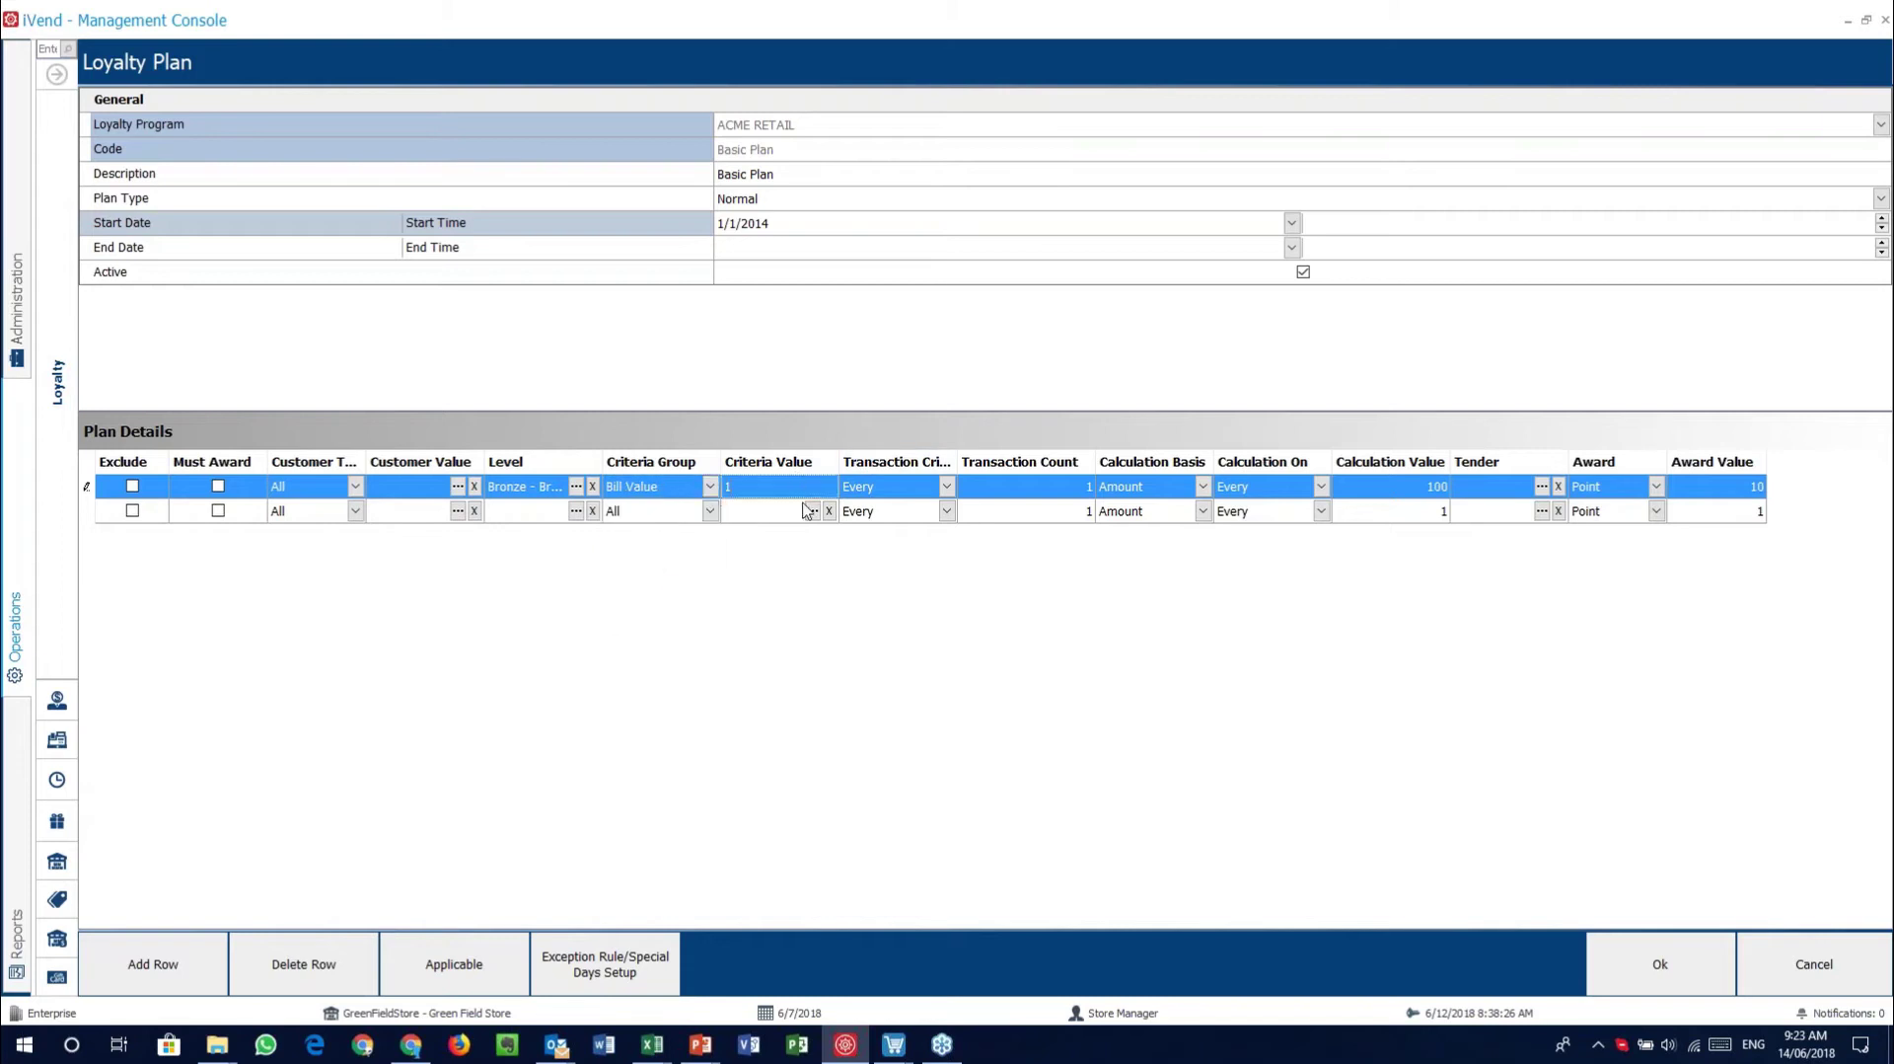
click(947, 487)
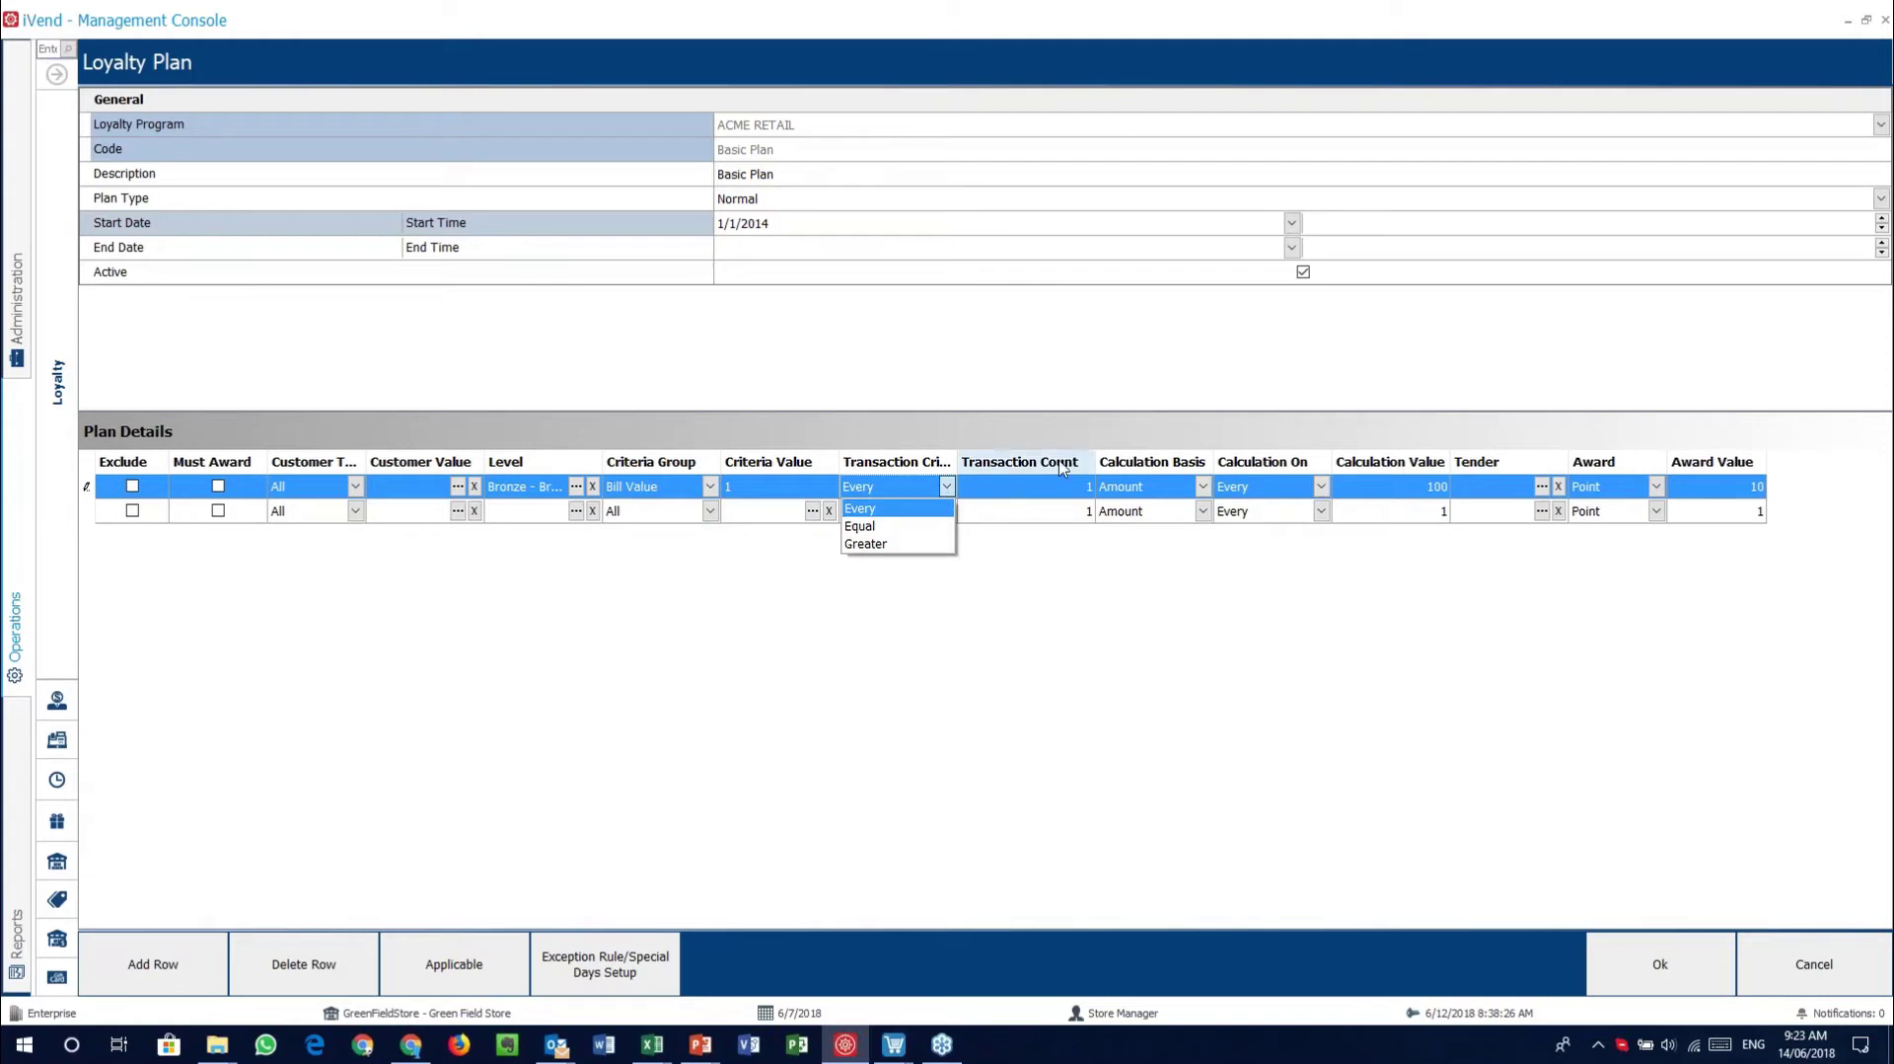
key(Escape)
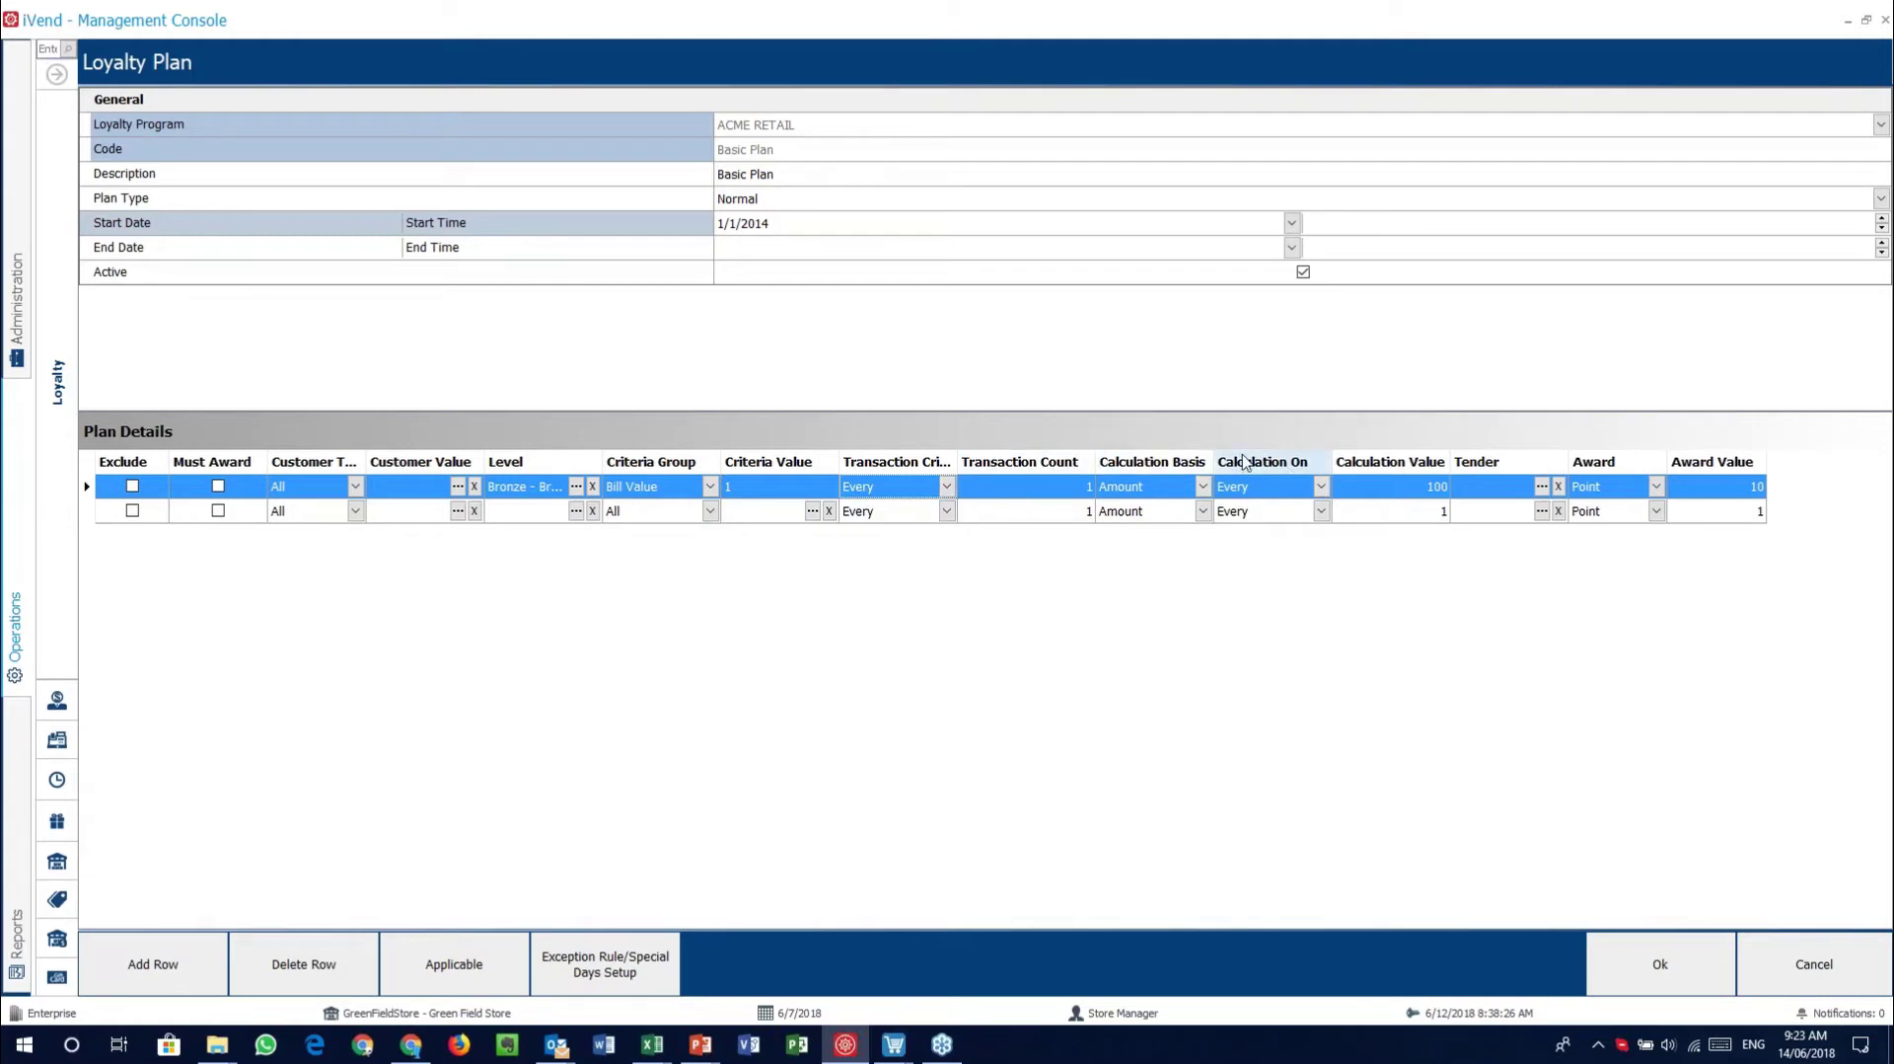
click(1204, 489)
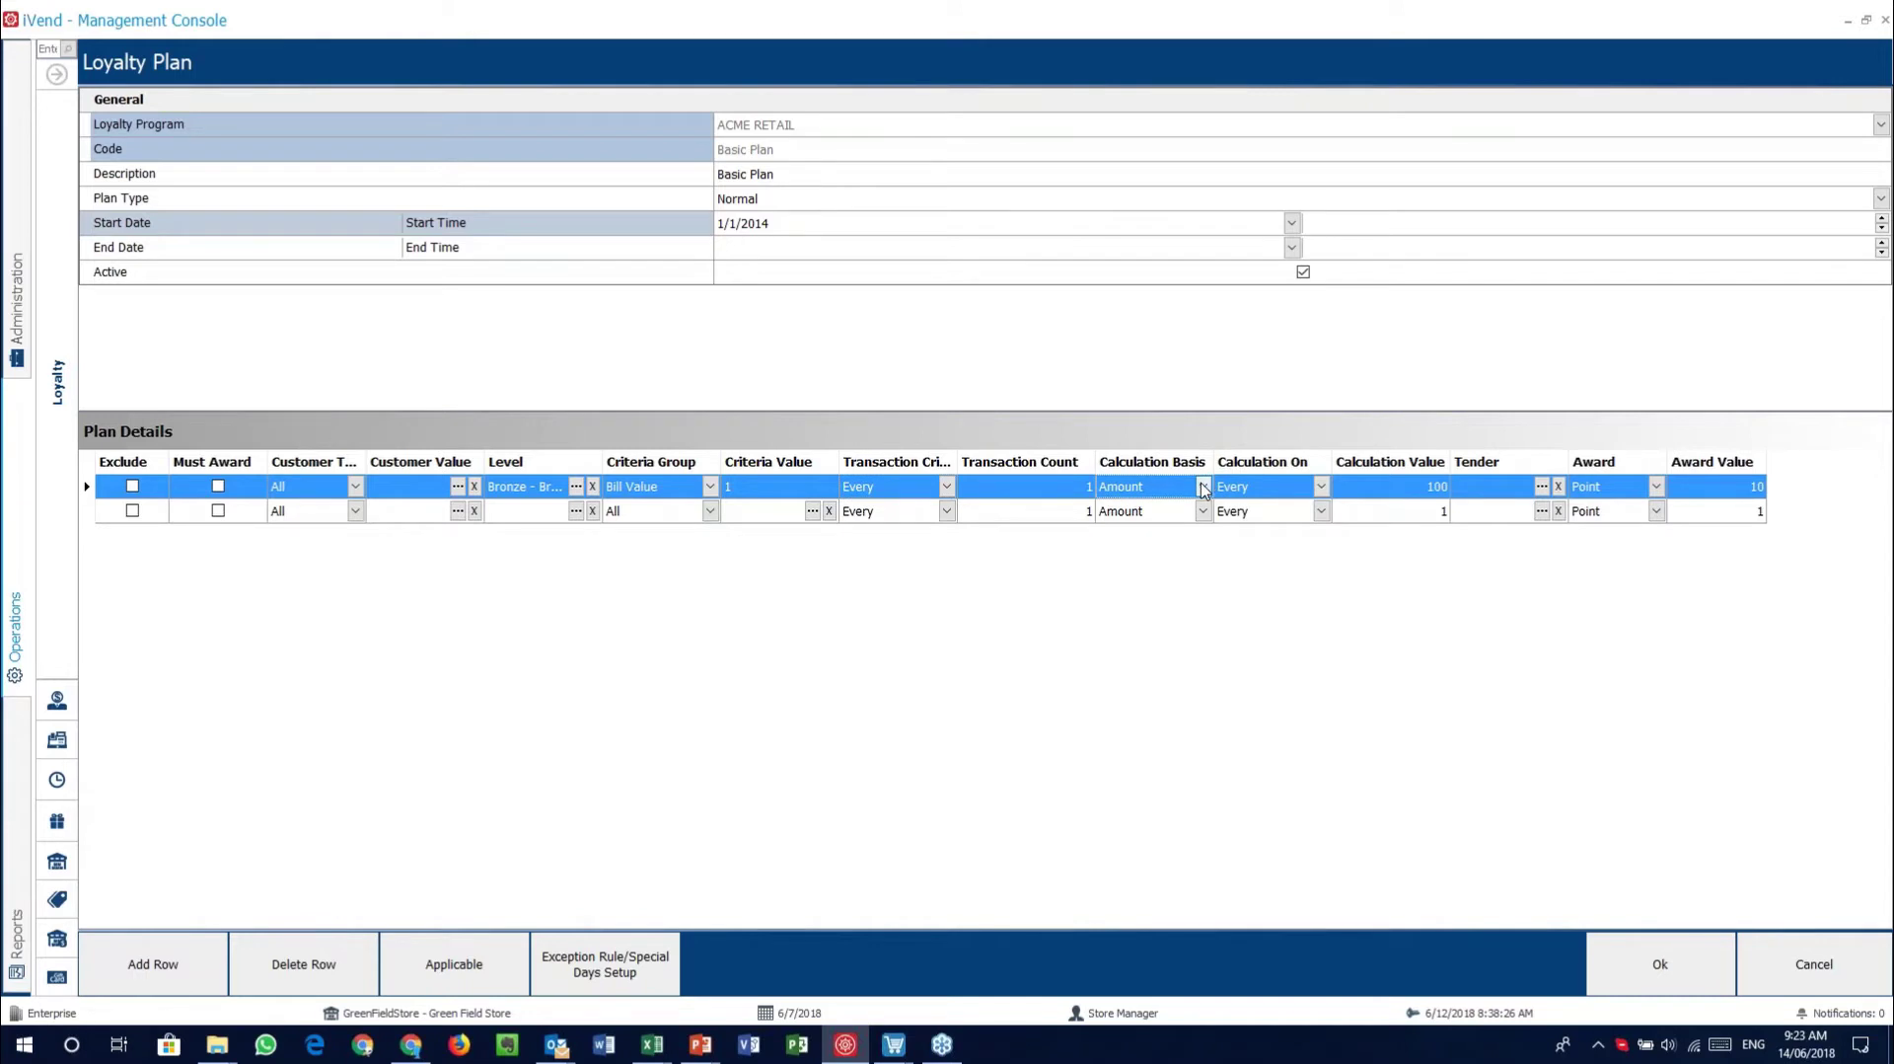
click(948, 485)
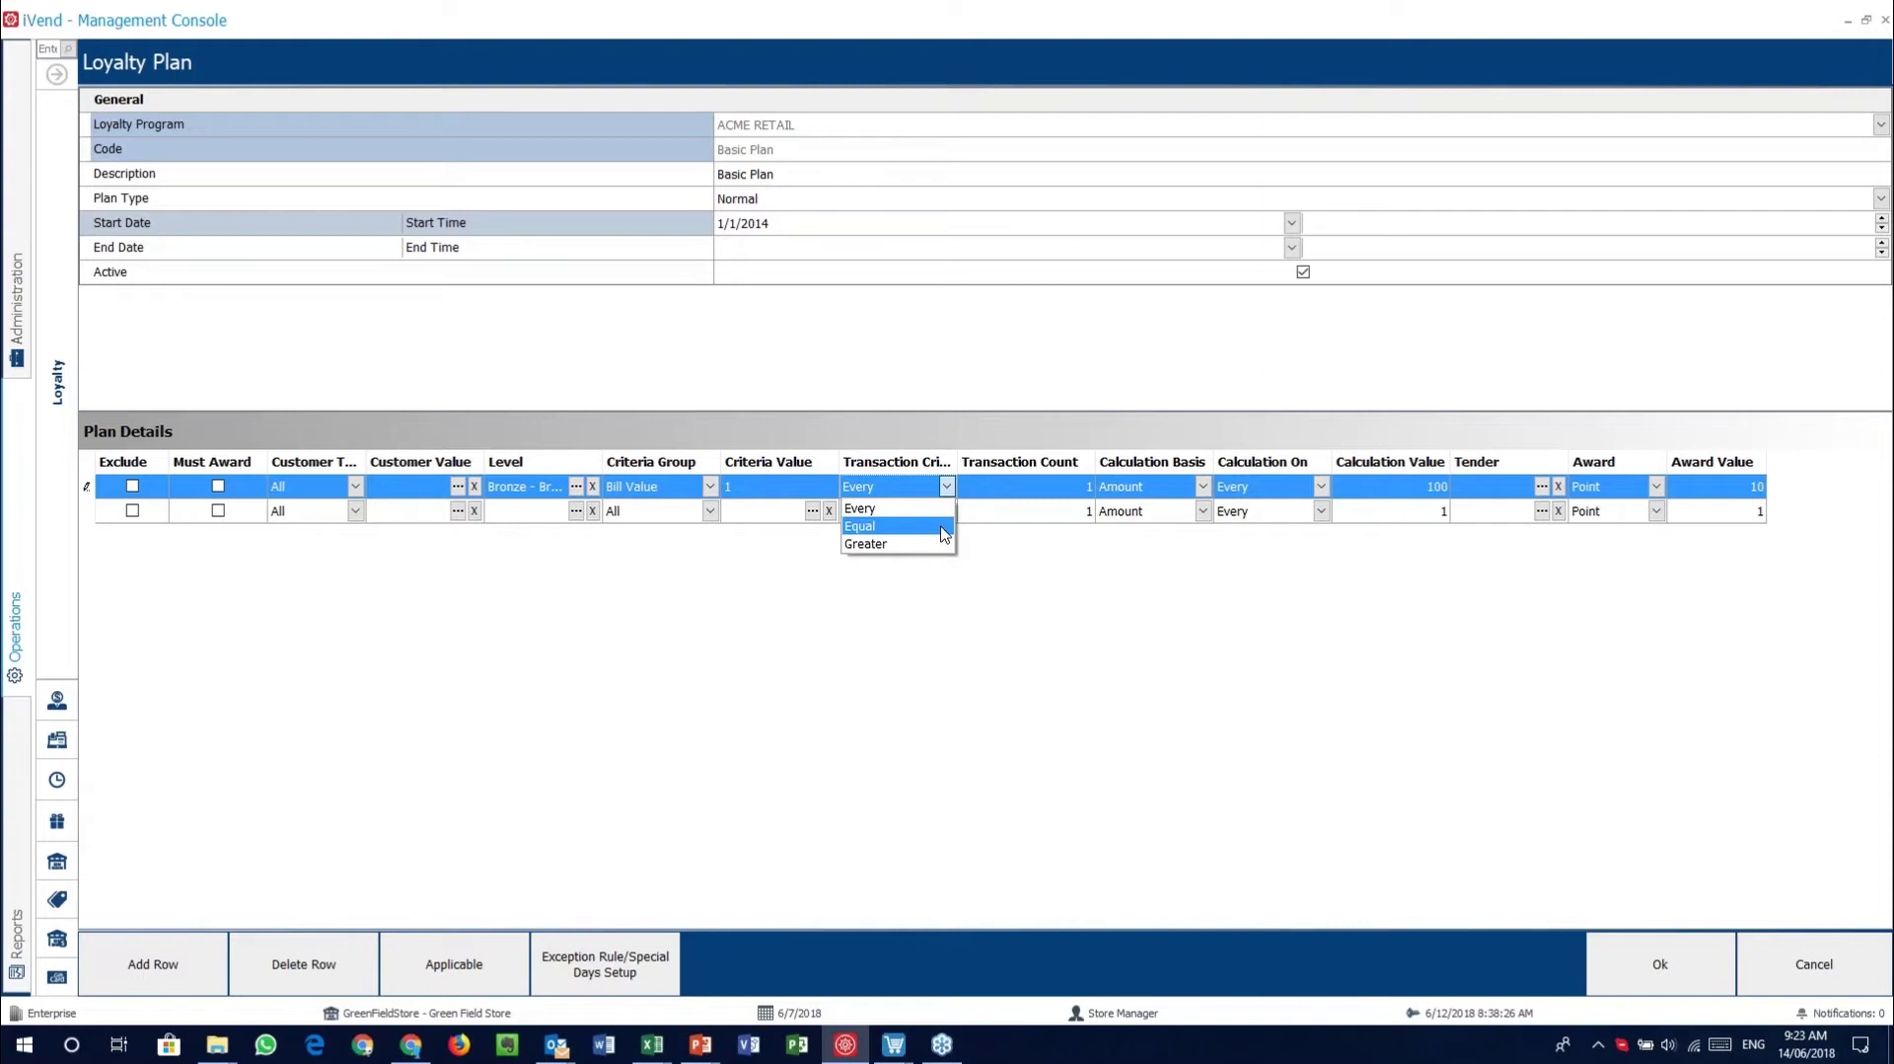
click(1058, 470)
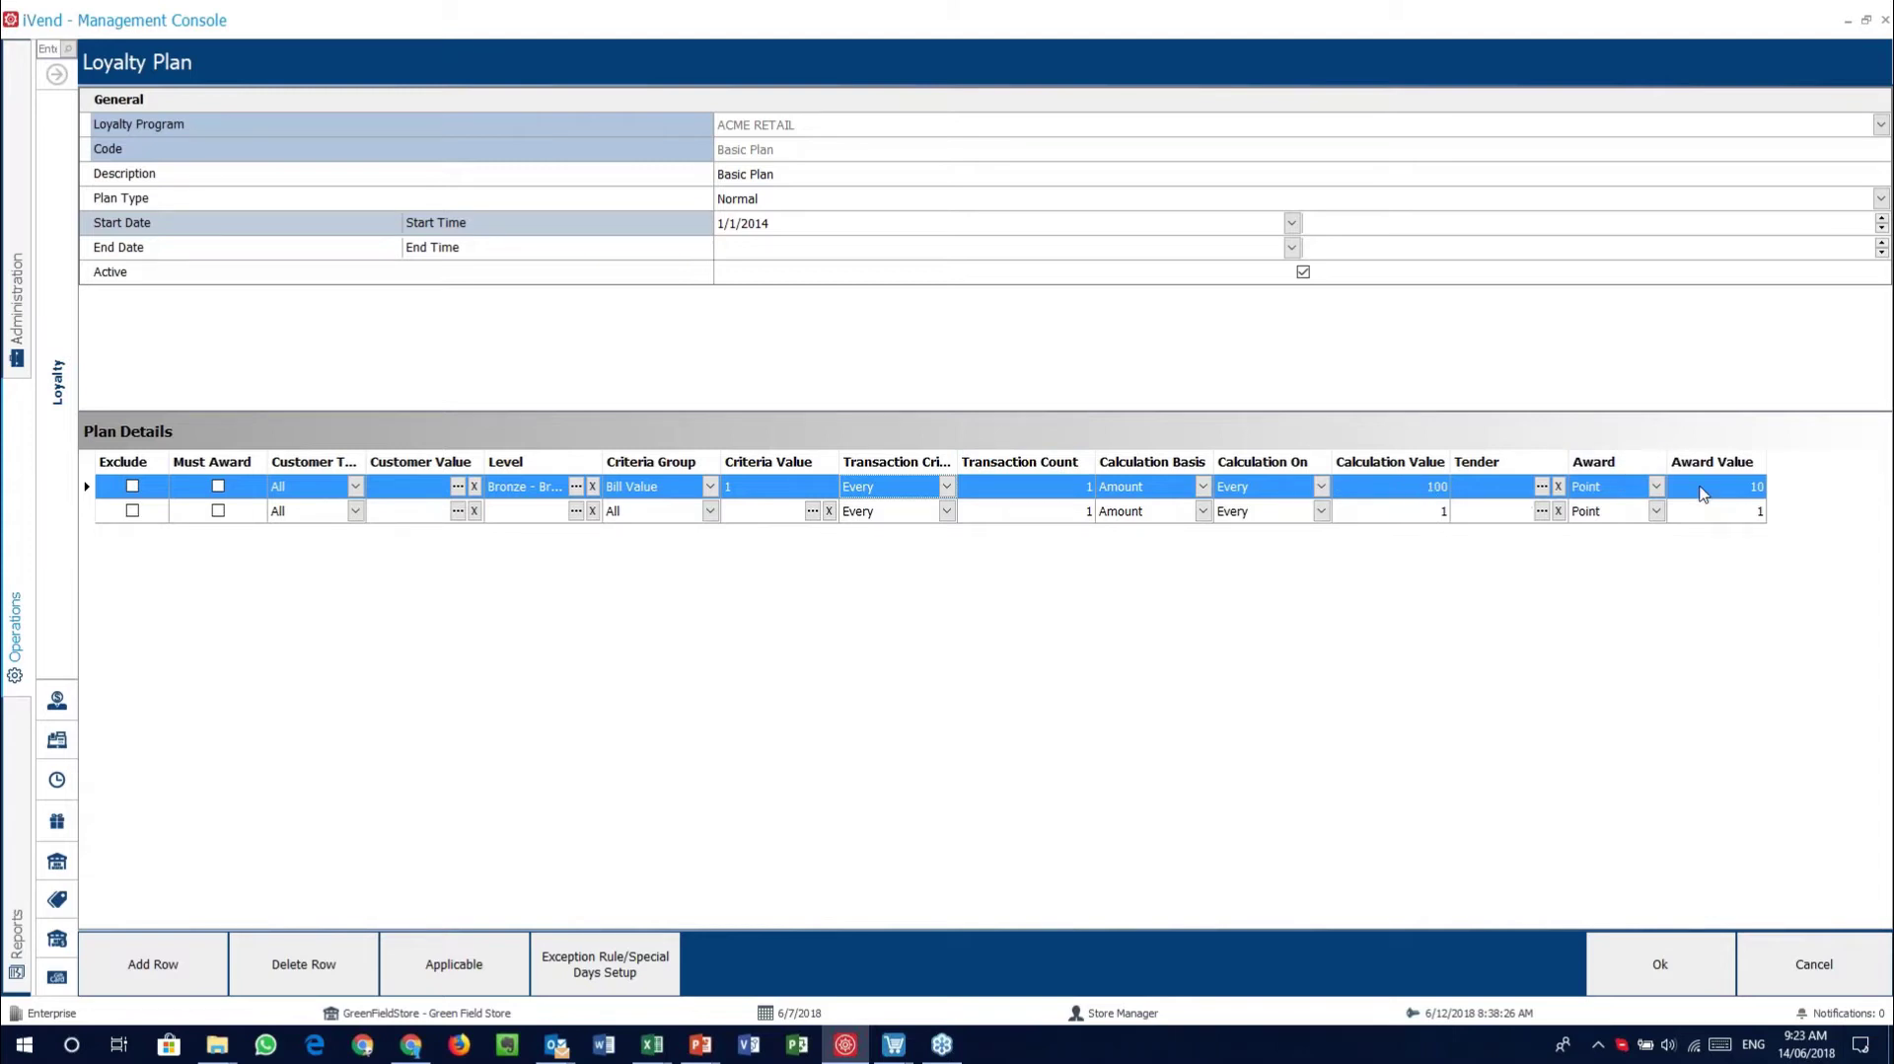
Examine the first detail row's Calculation On options and its Calculation Value field
click(1321, 488)
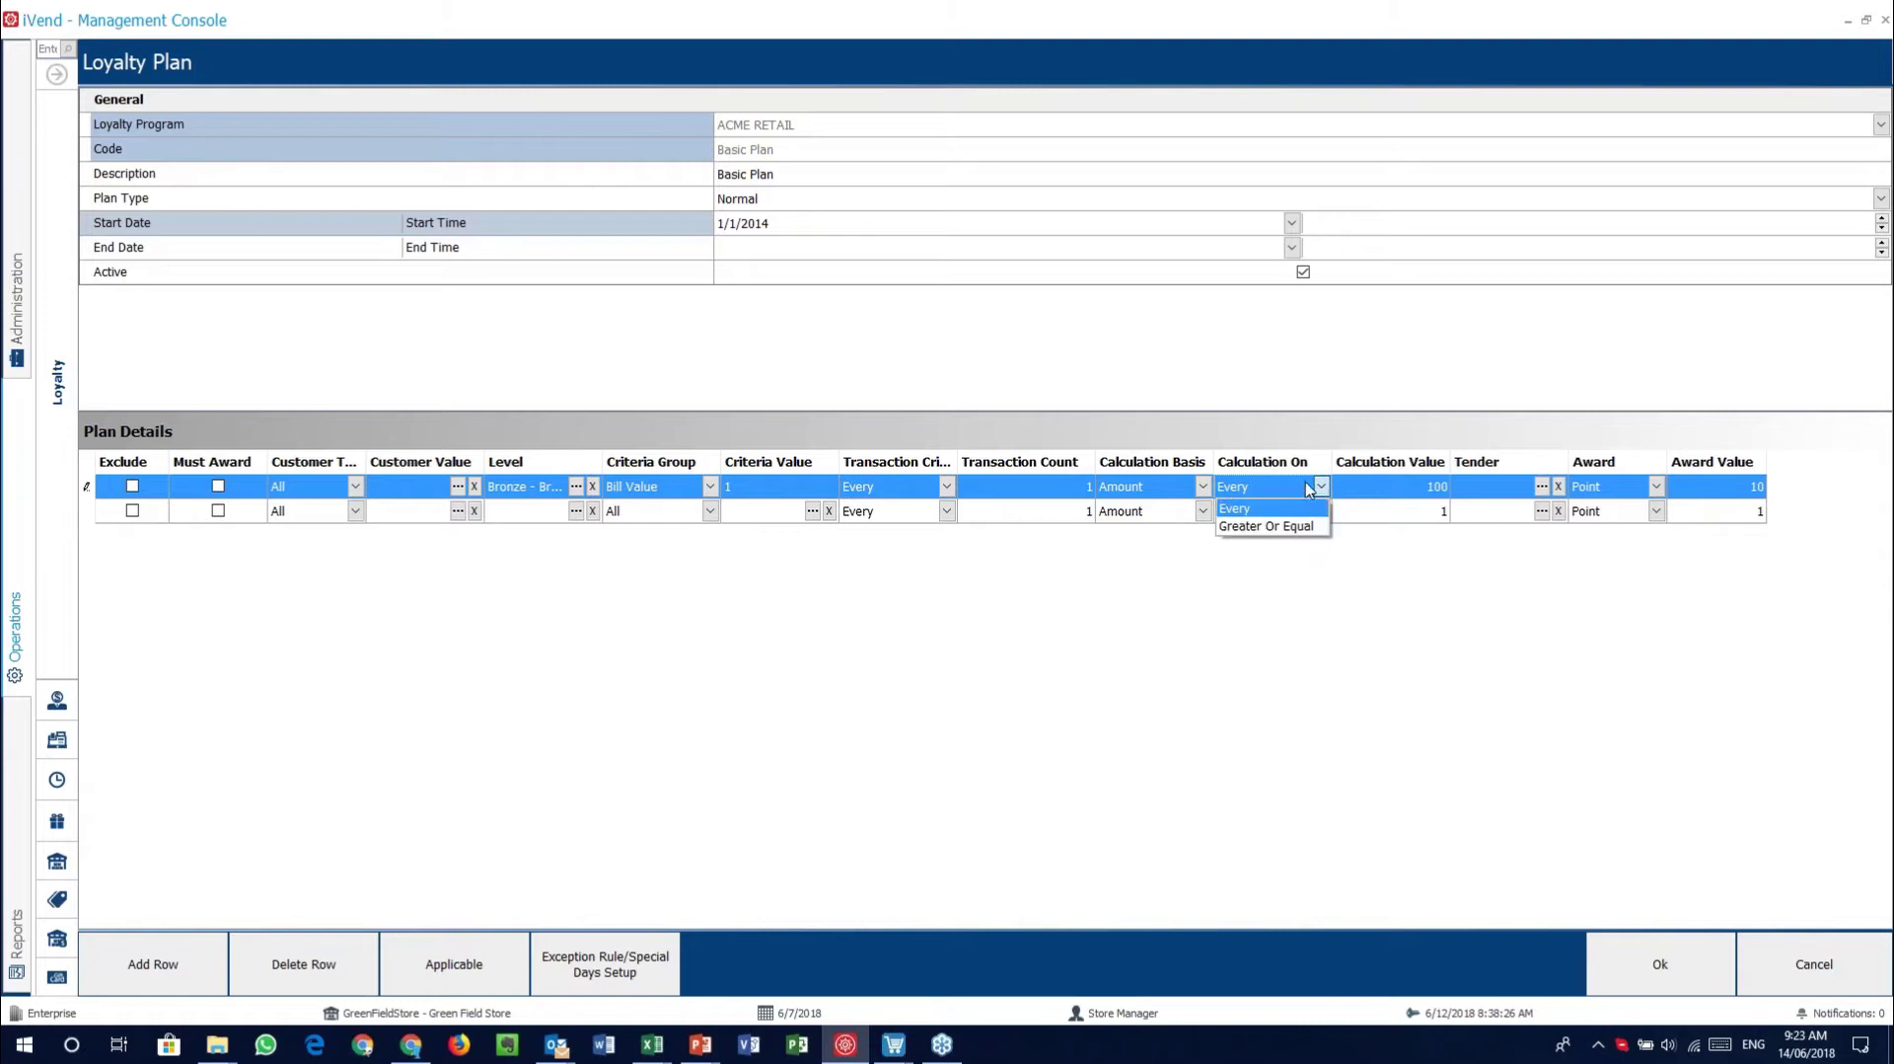
click(1330, 487)
click(1427, 487)
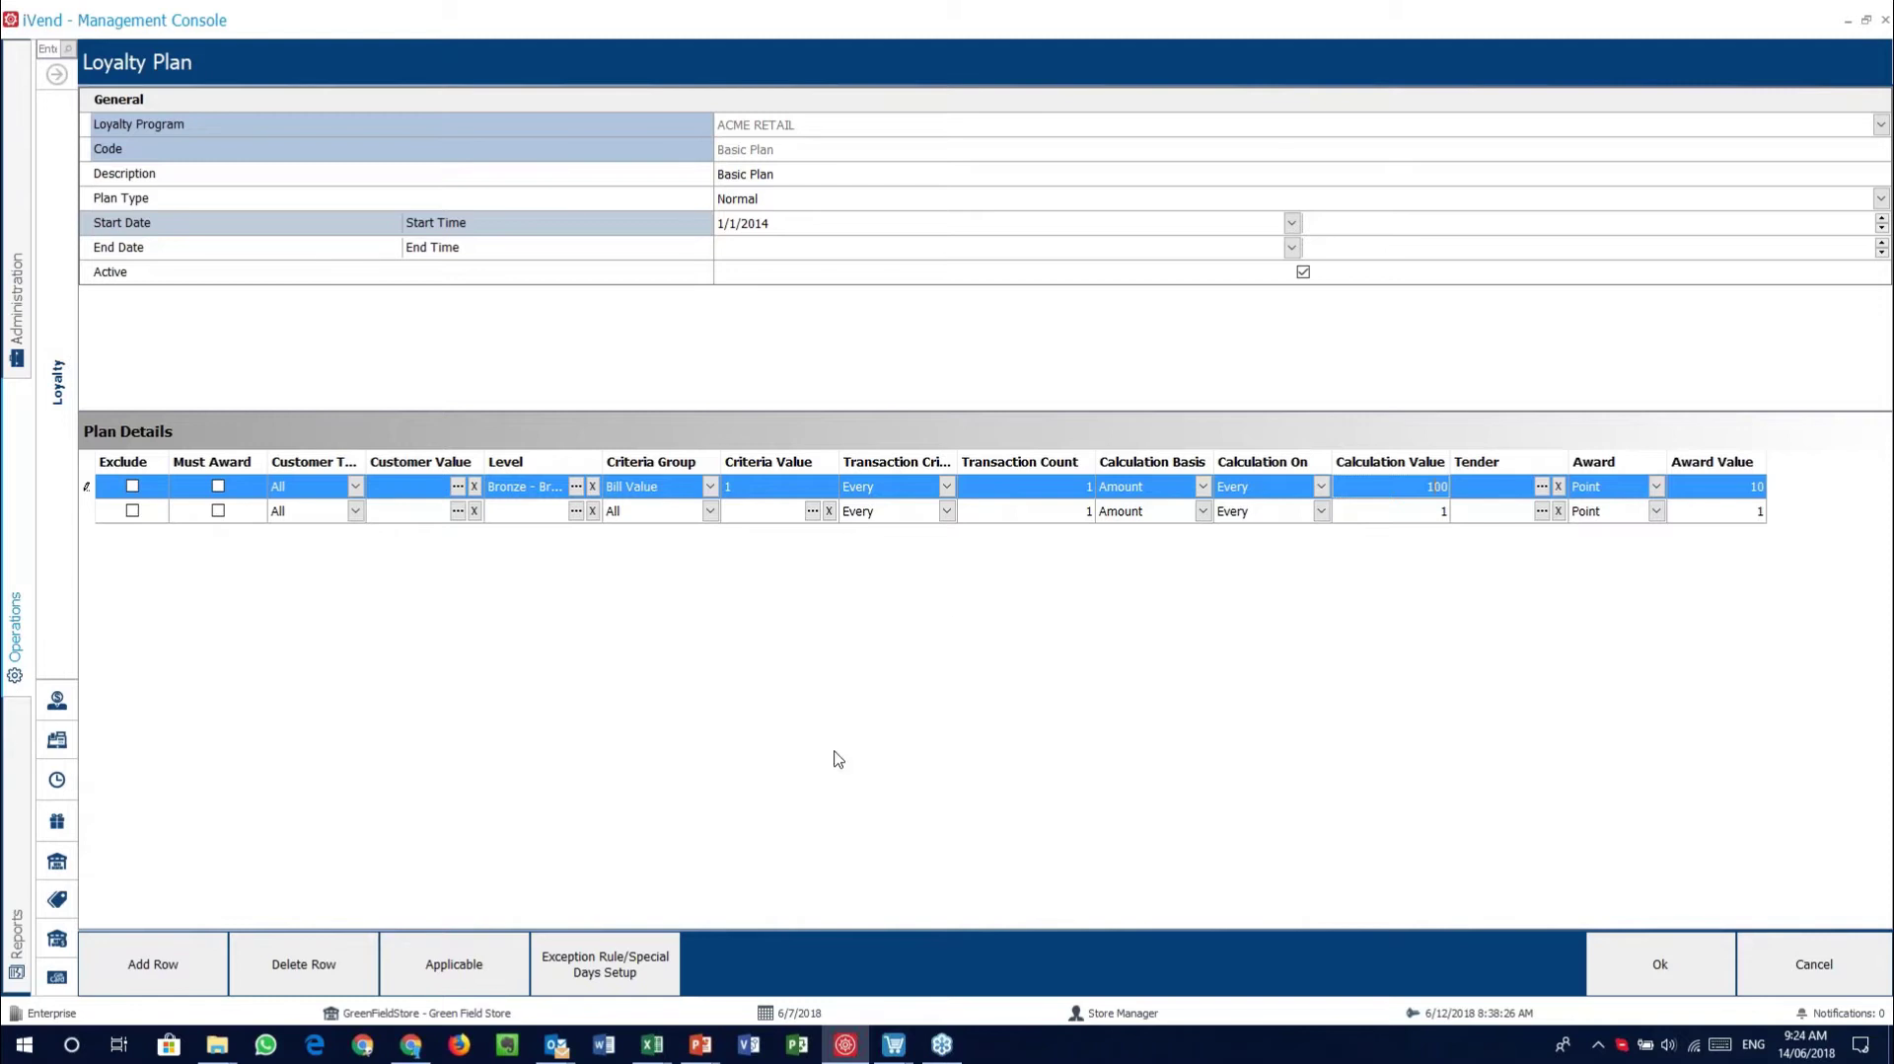
Review the Basic Plan's applicable days and stores, as well as its exception rules, without changing either setup
click(468, 967)
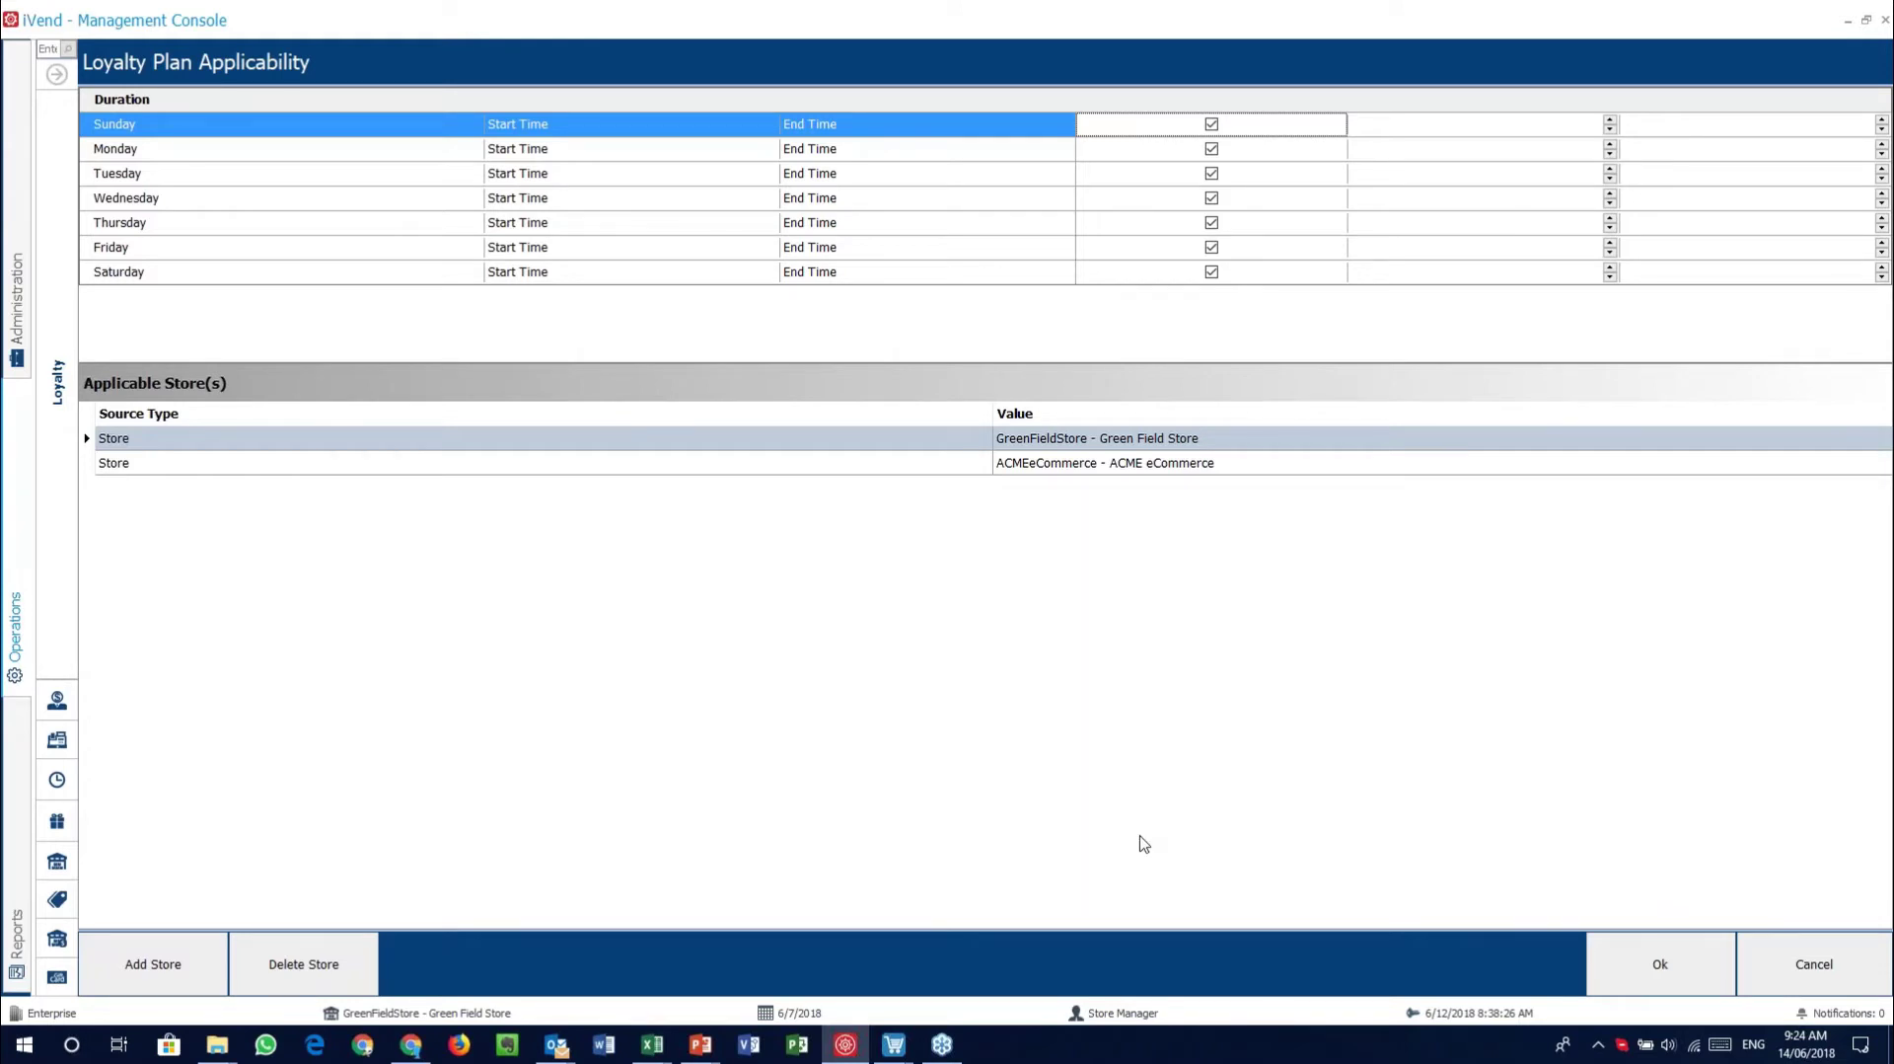
click(1857, 967)
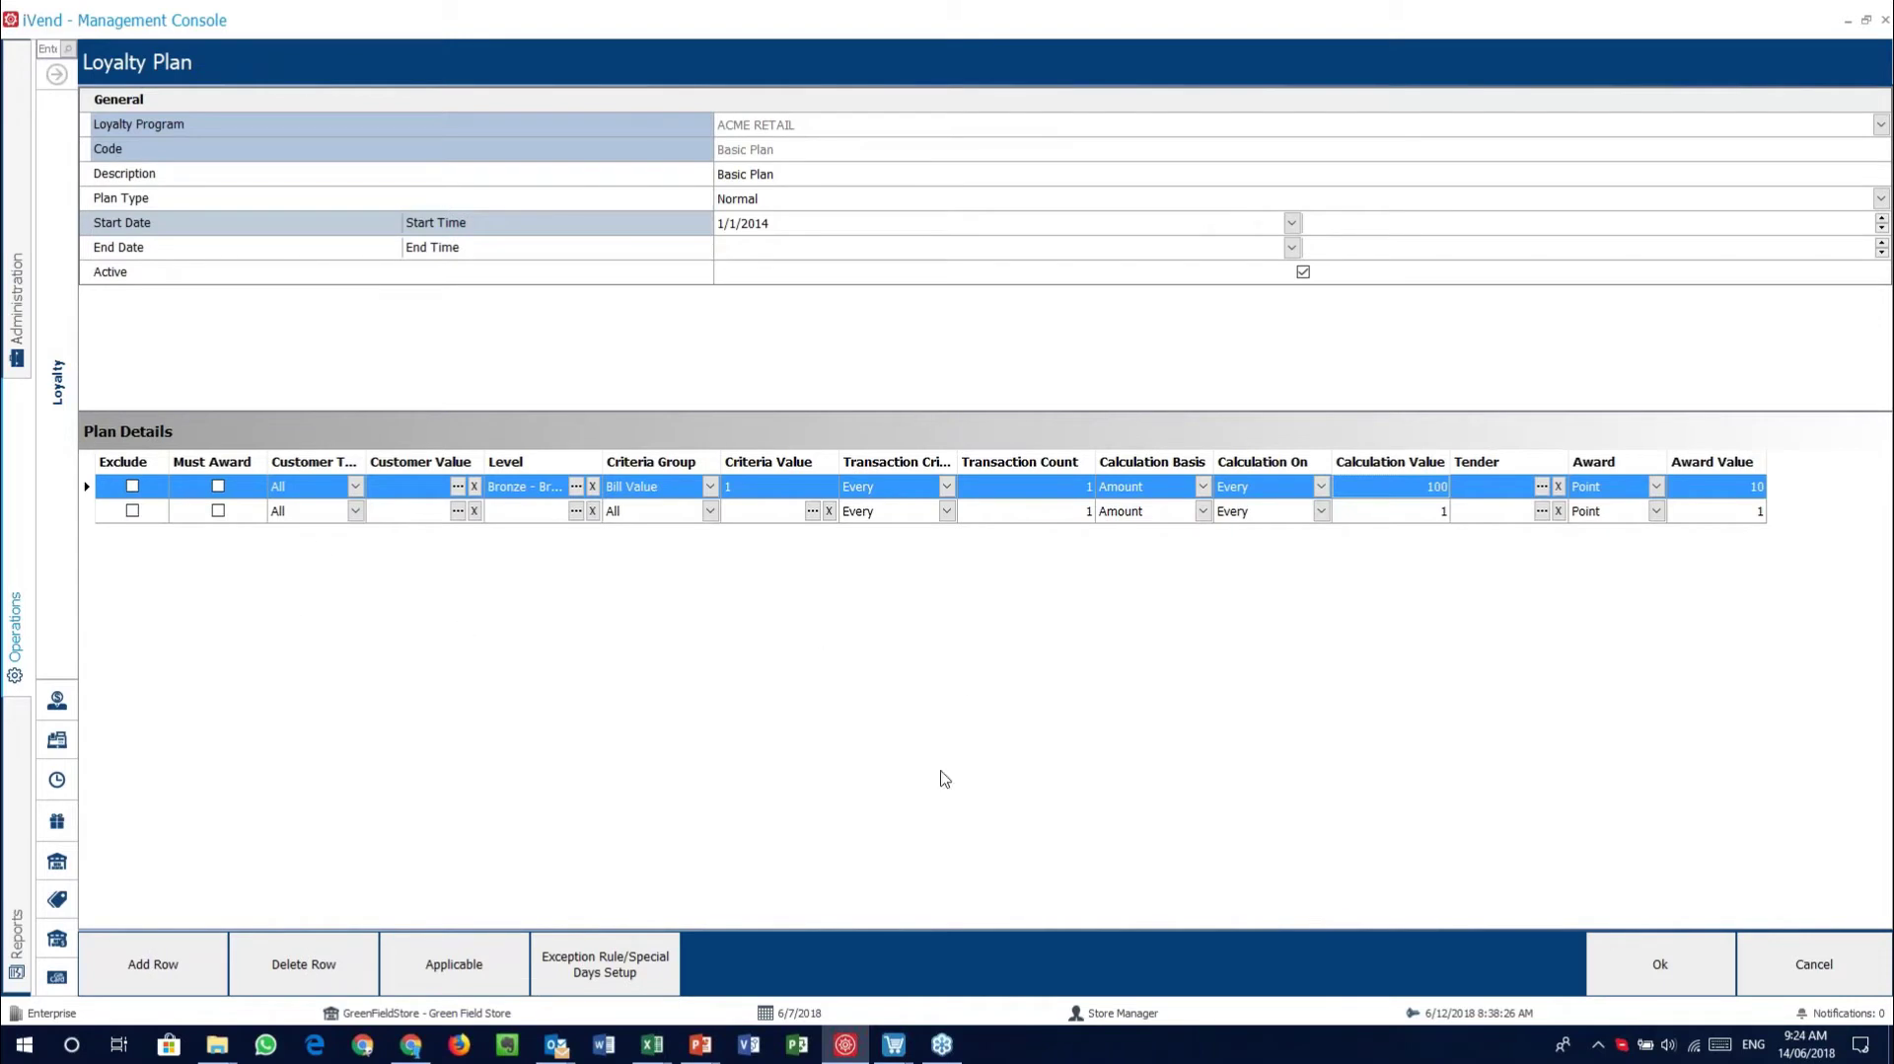
click(589, 965)
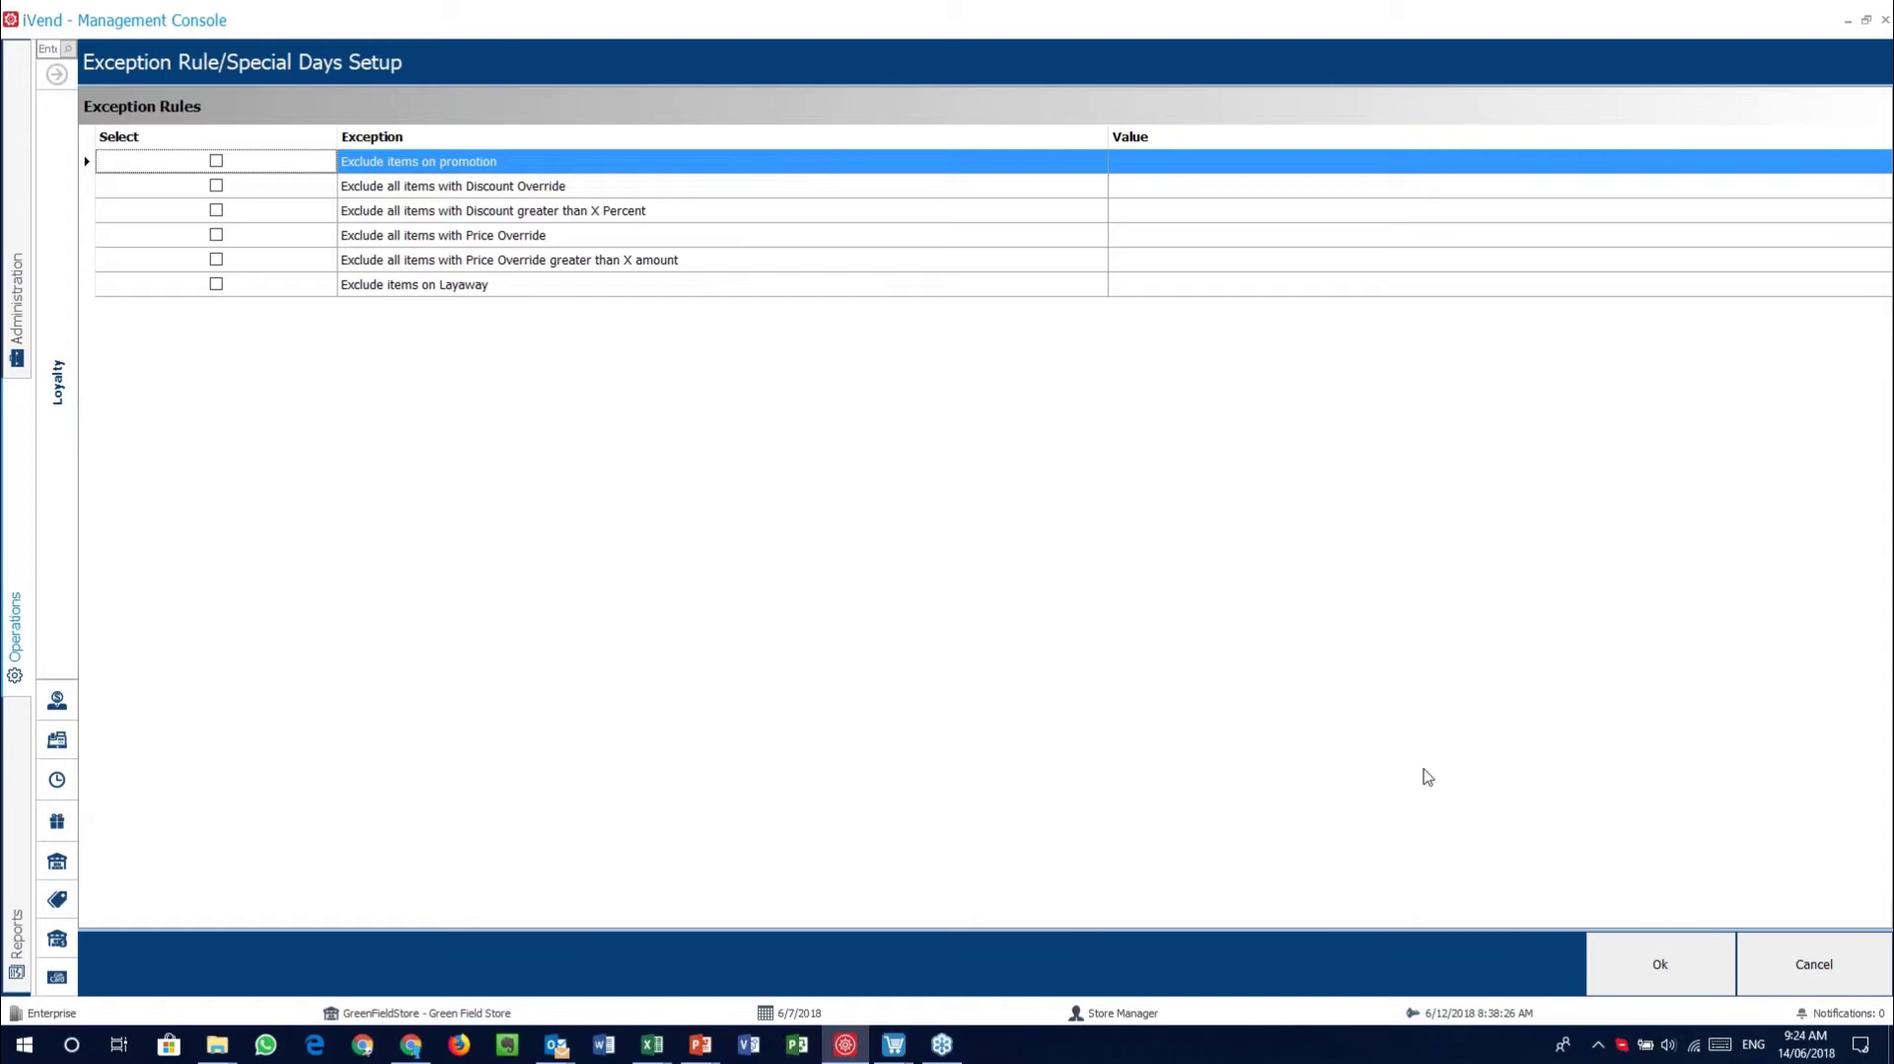
click(1837, 979)
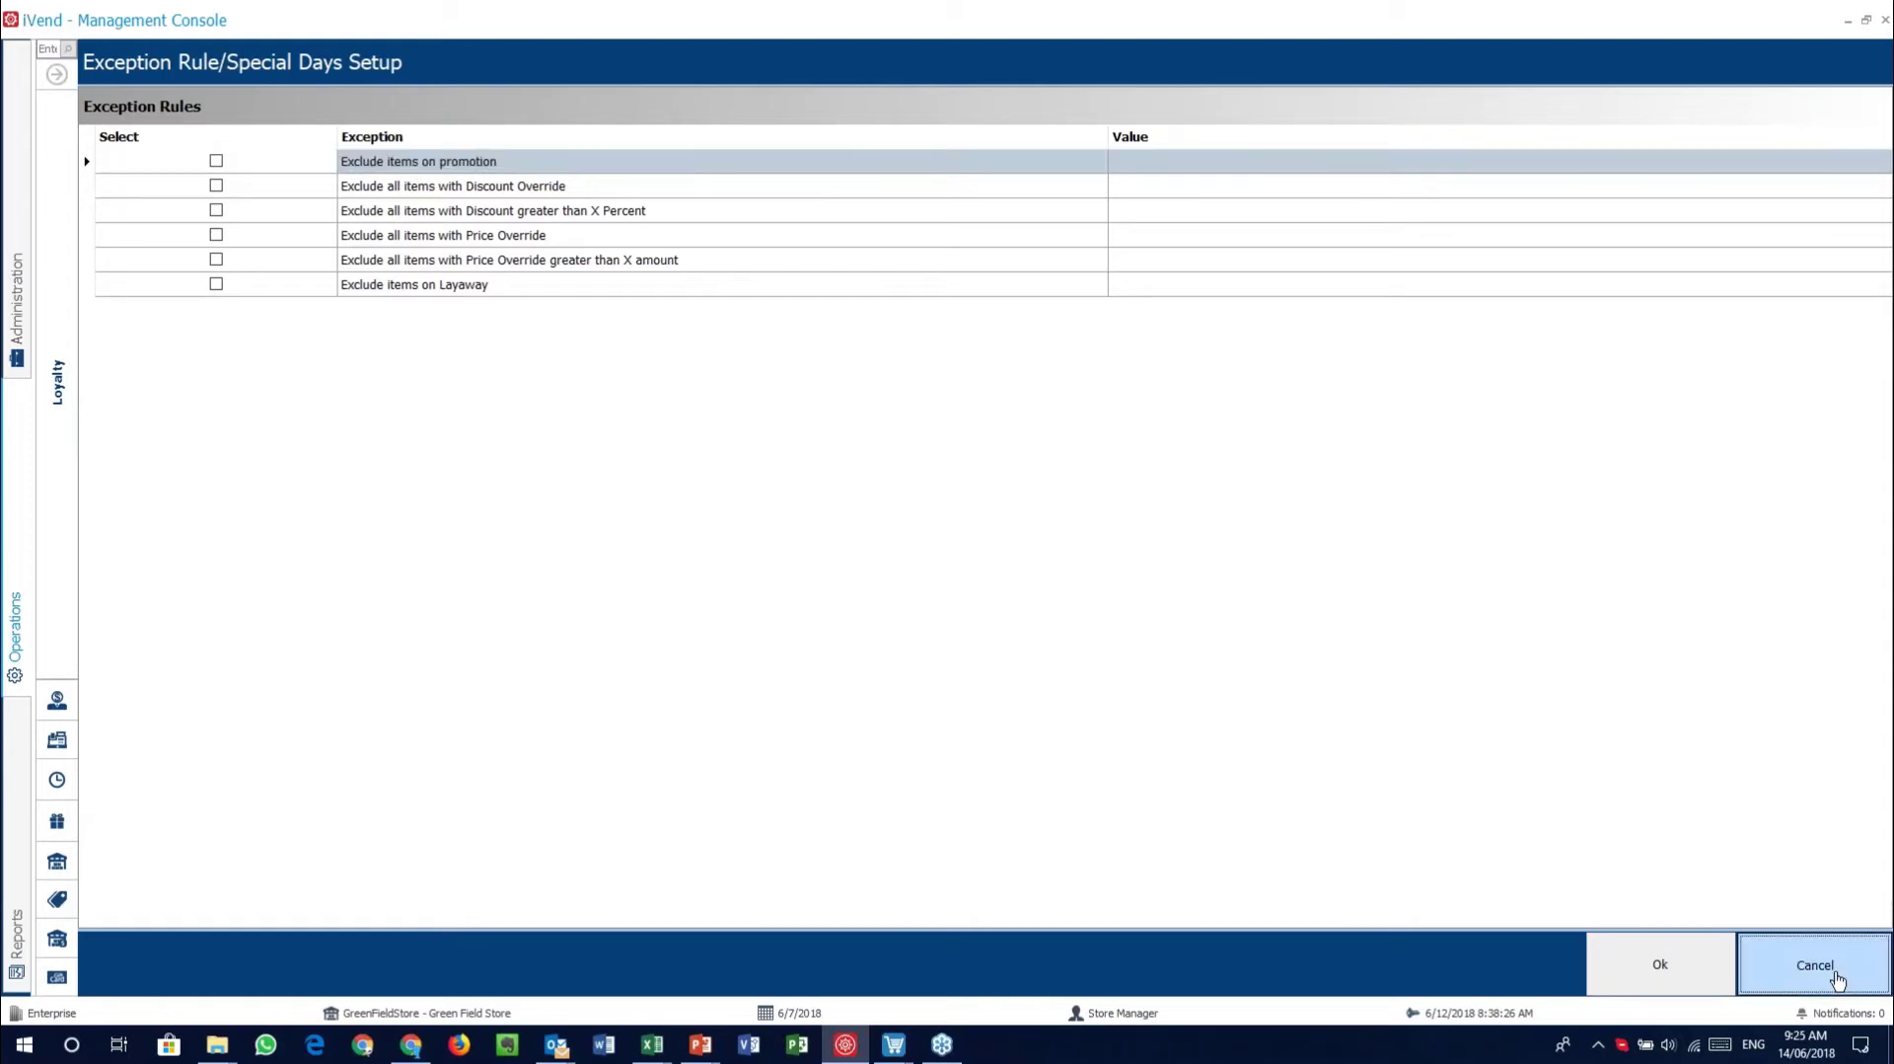
click(1837, 980)
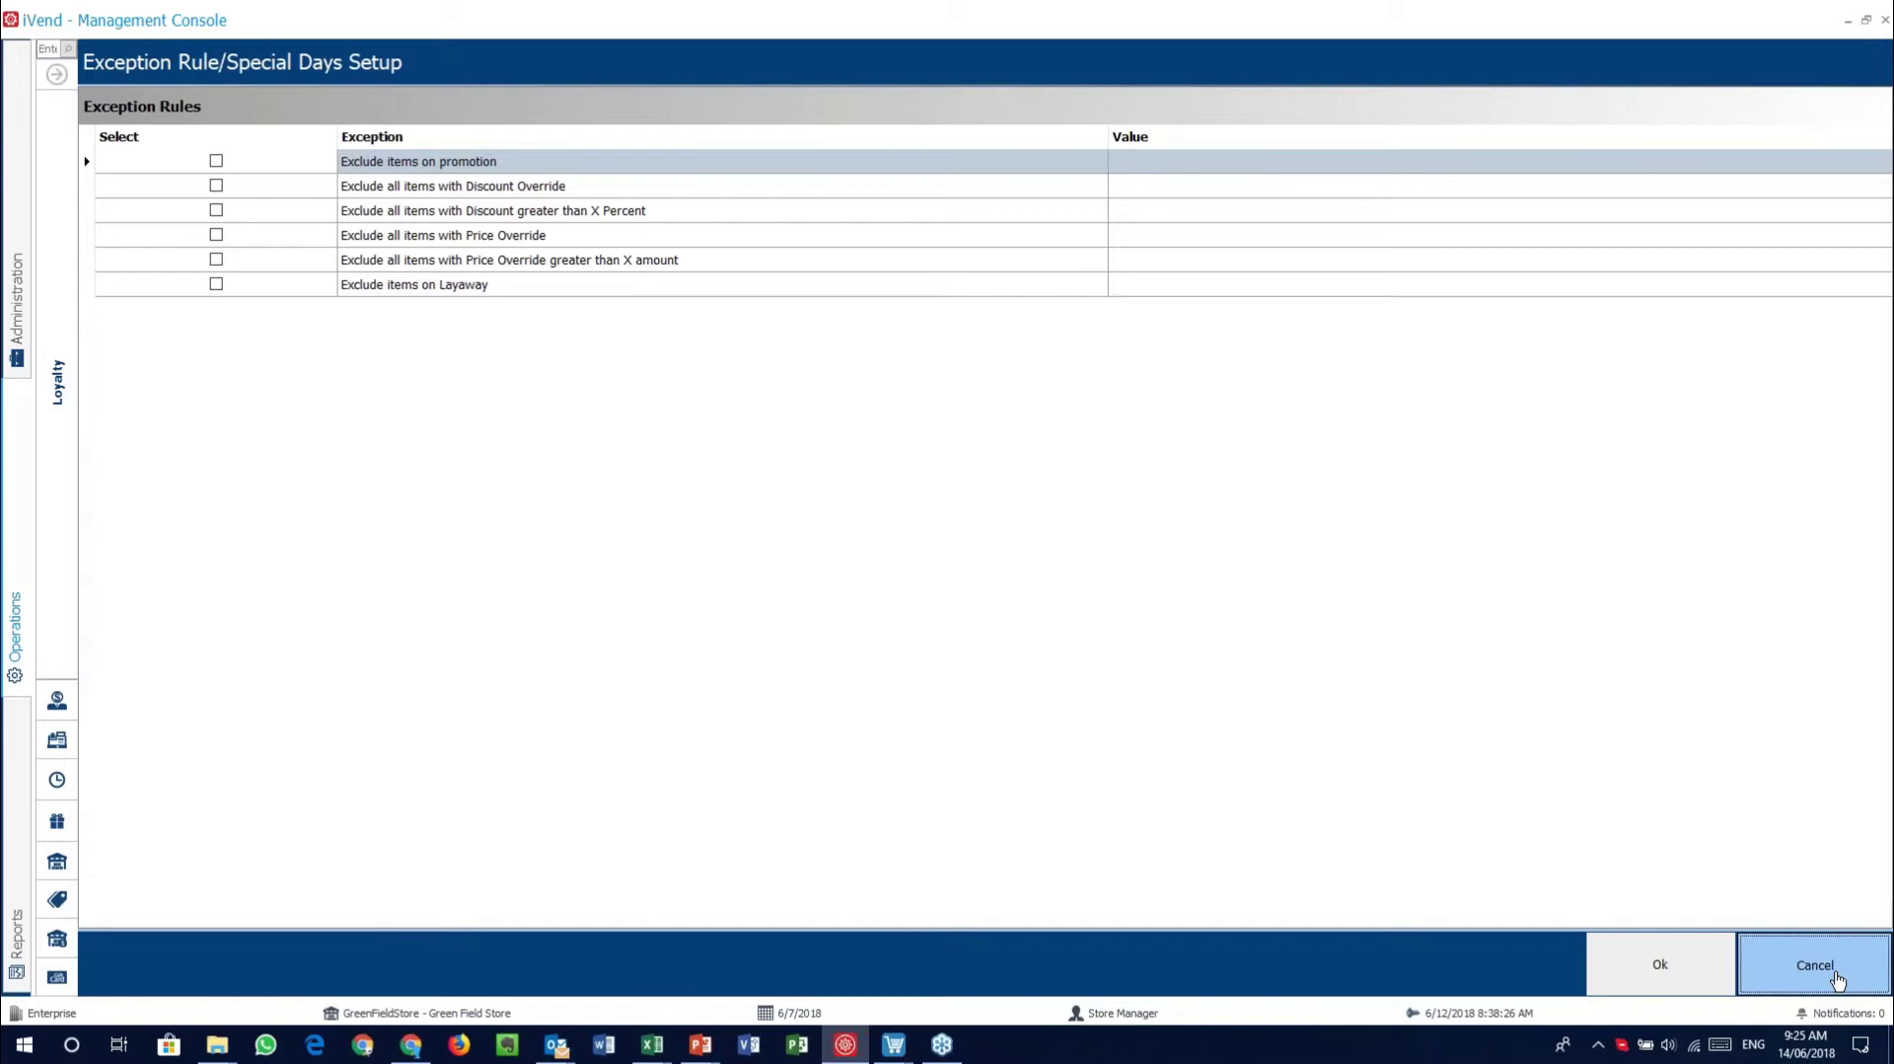
click(1837, 980)
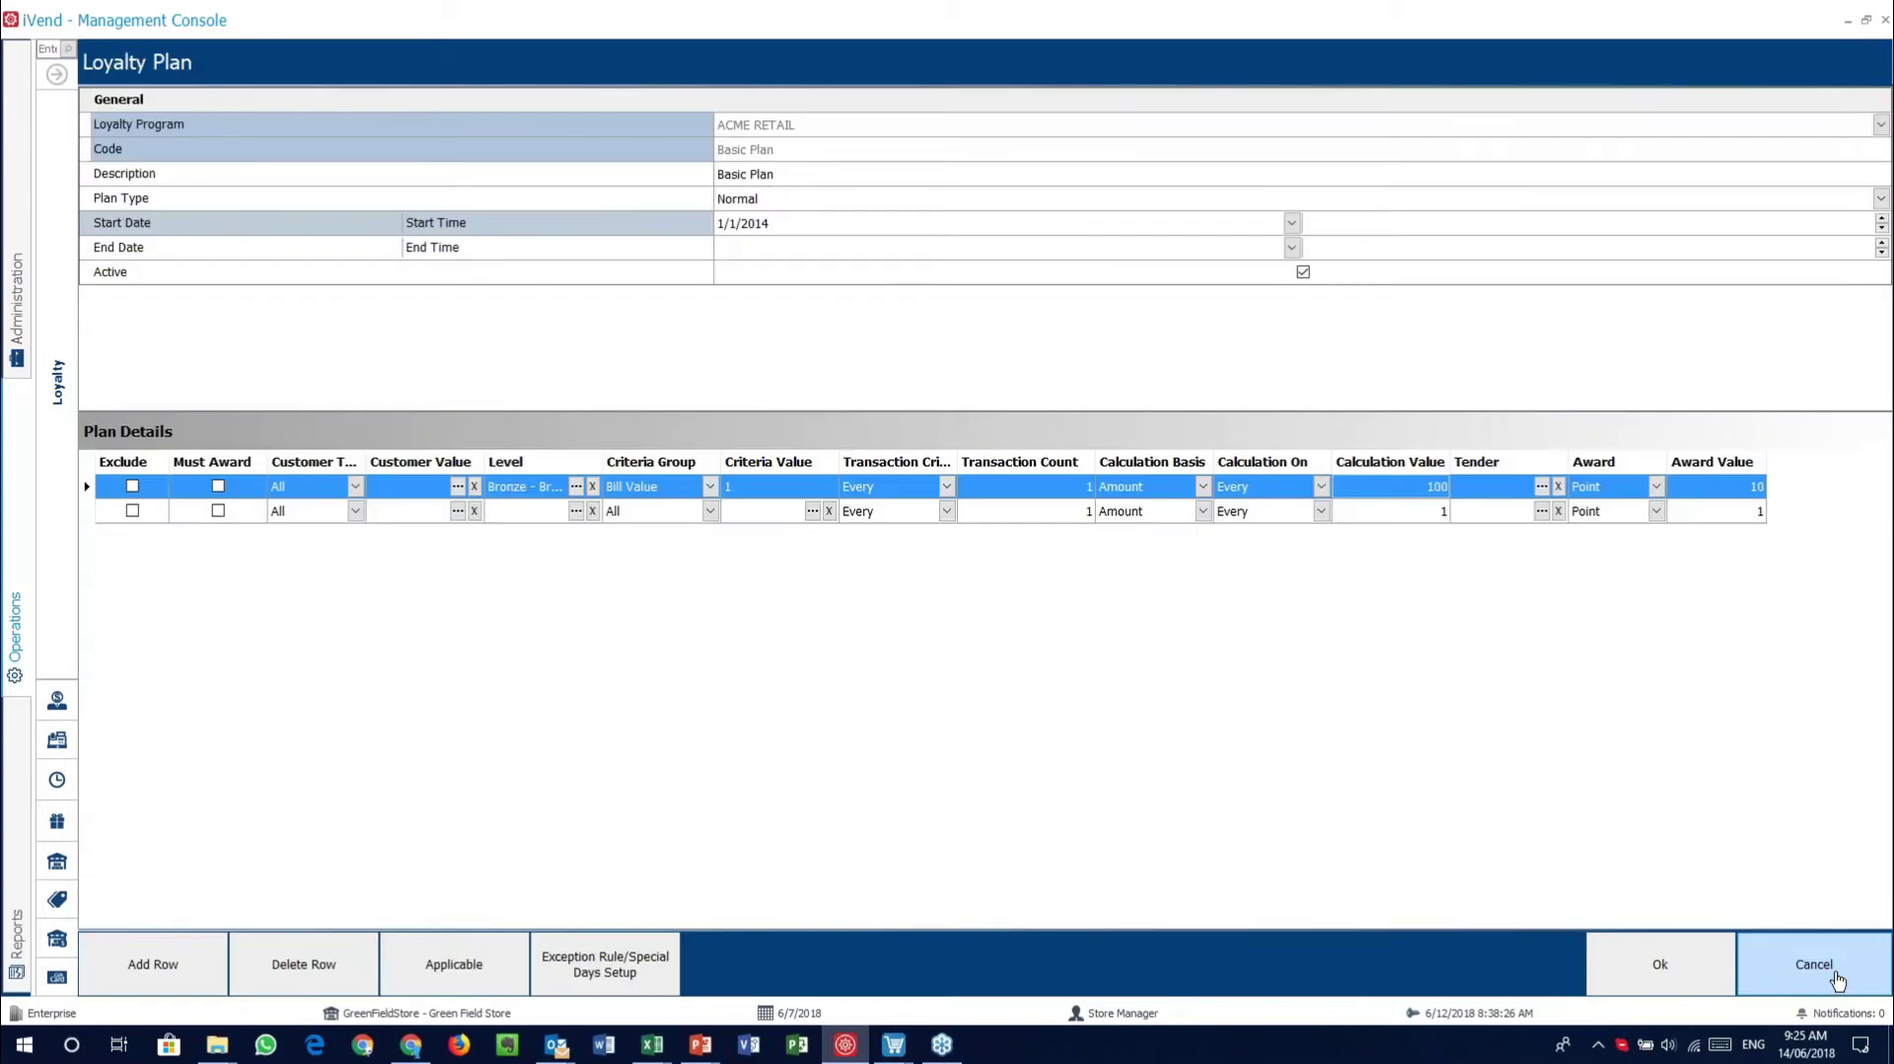
Close the Basic Plan without saving and leave the loyalty plan search
click(1838, 980)
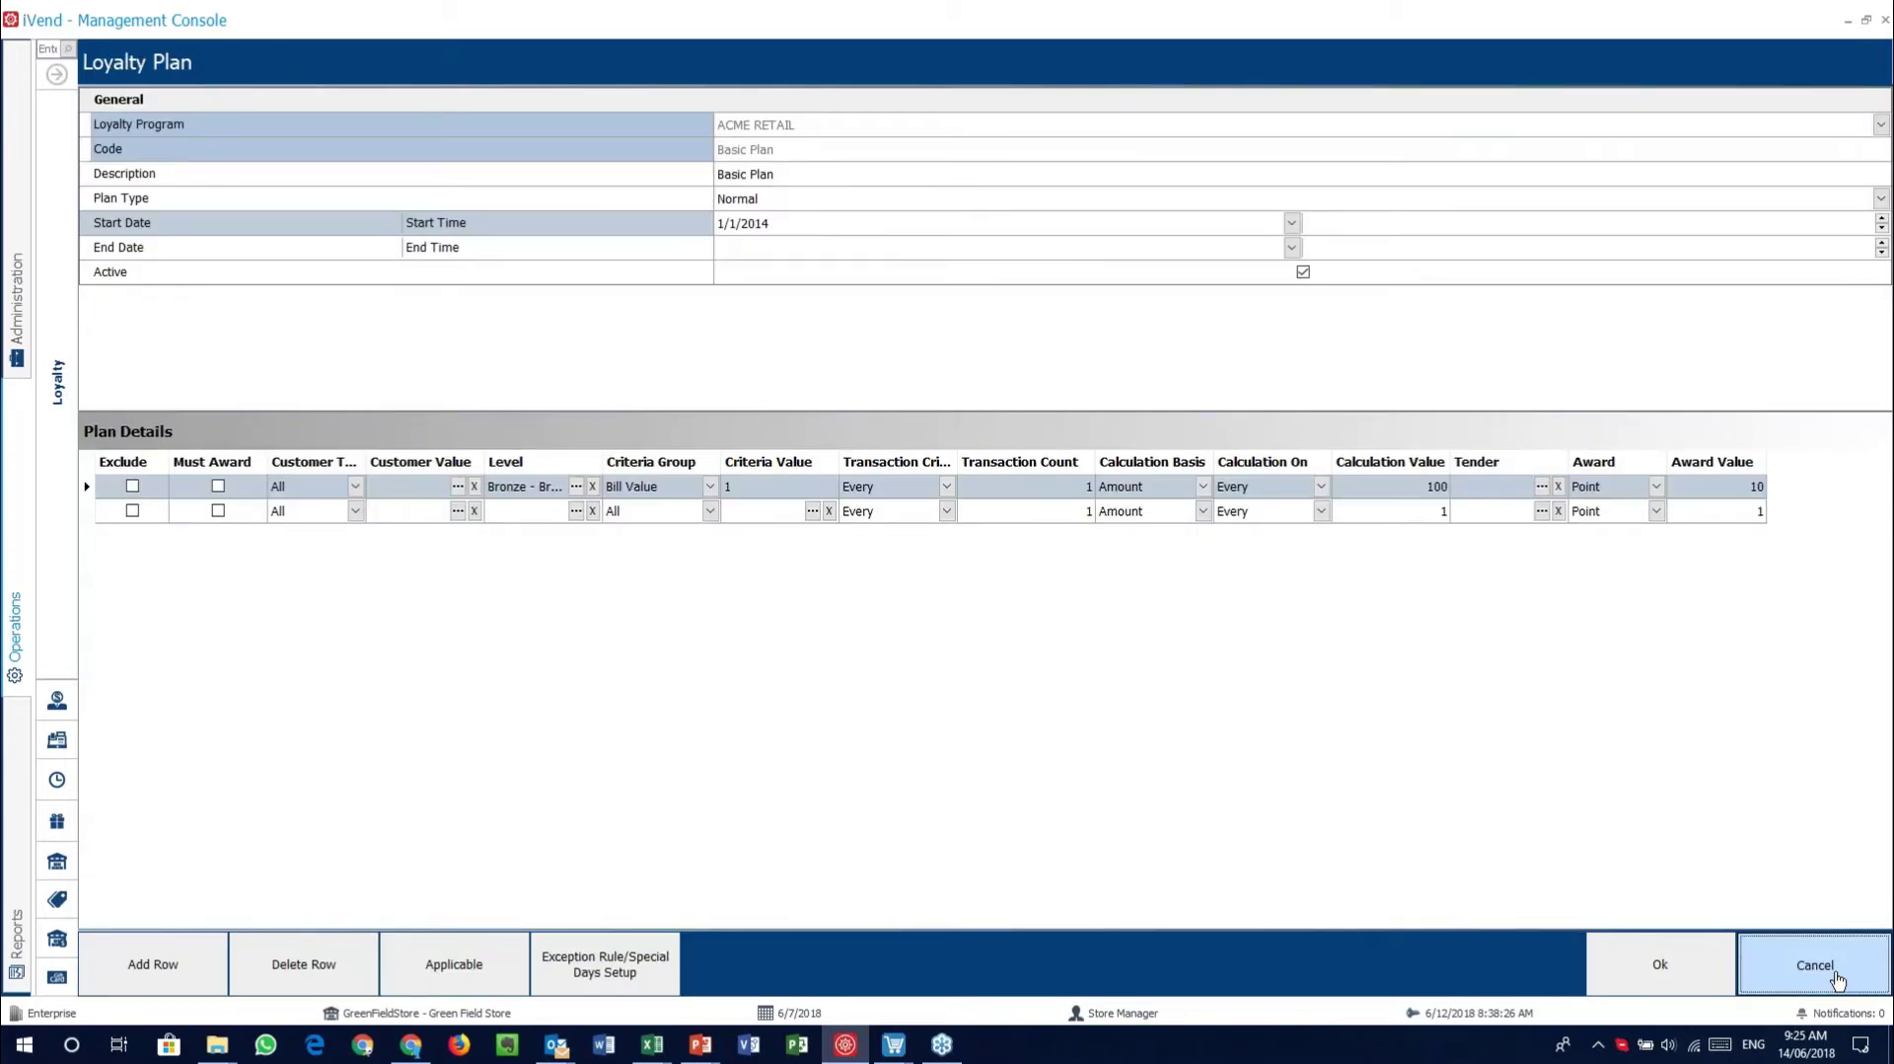
click(1837, 980)
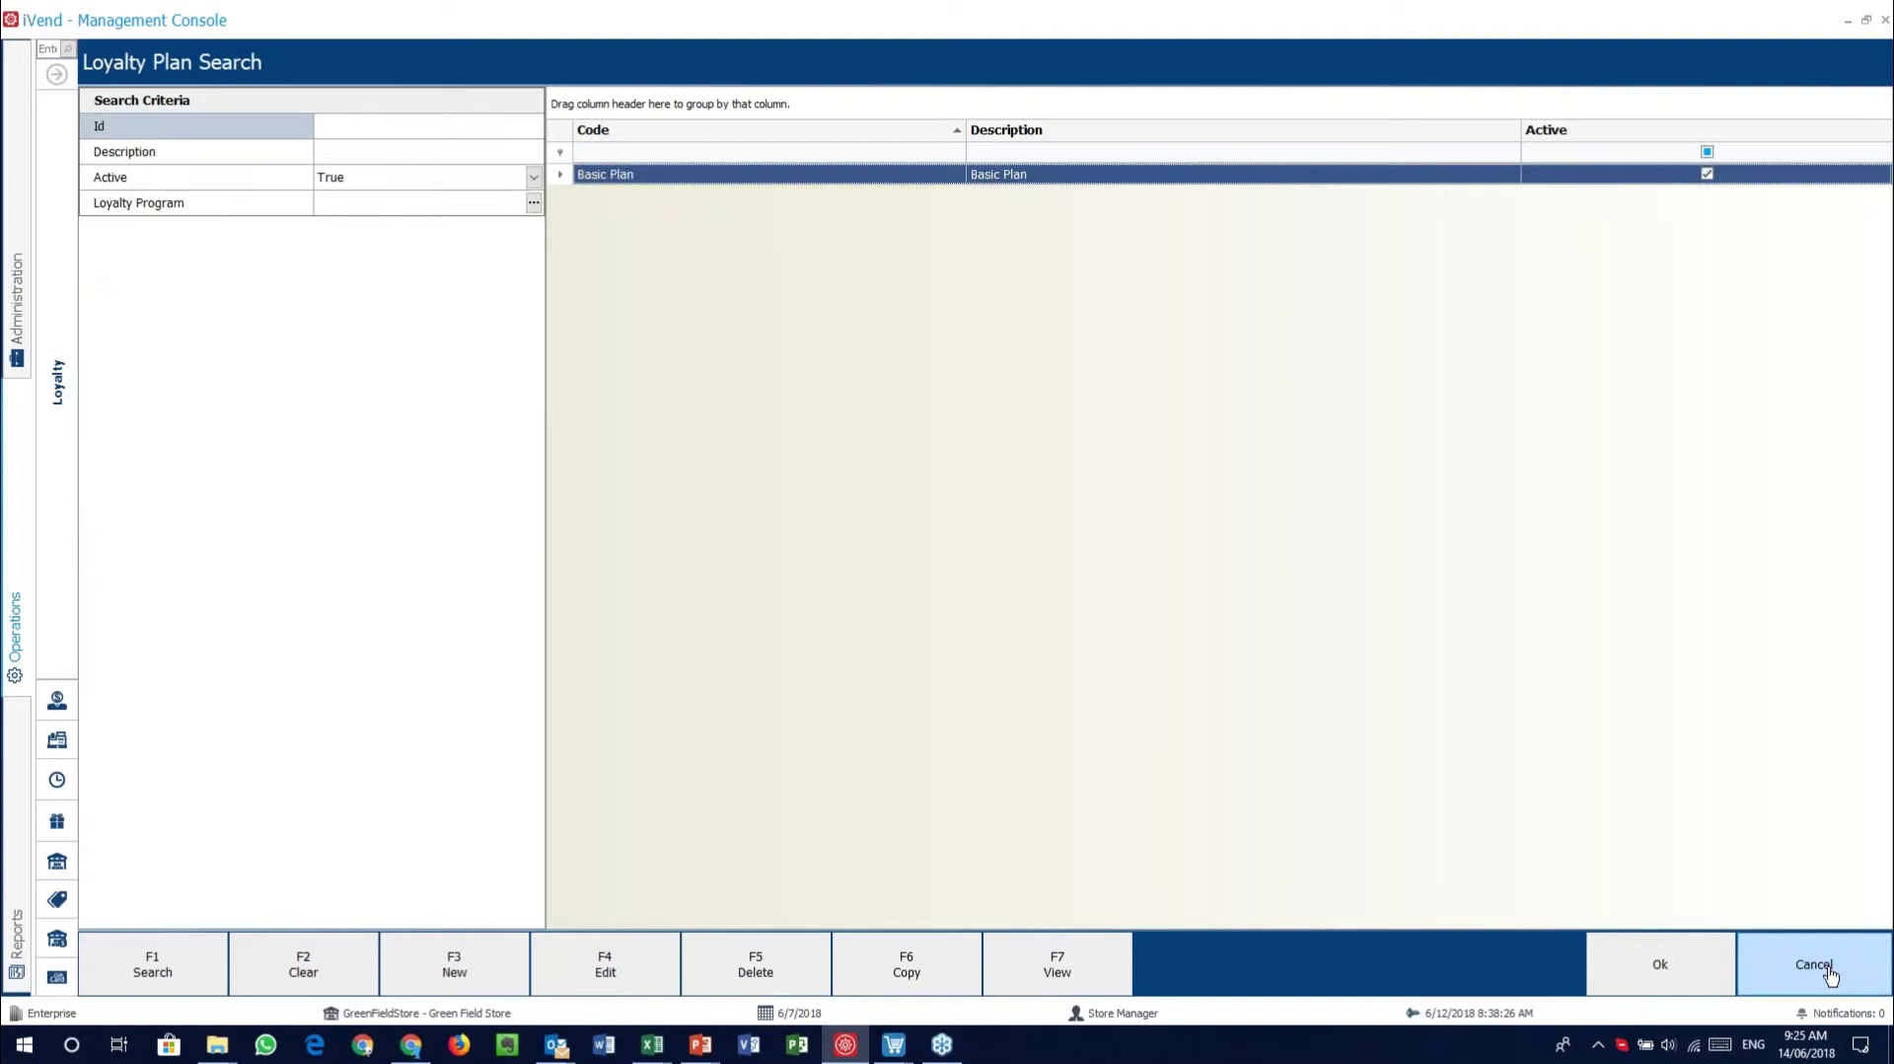
click(1833, 975)
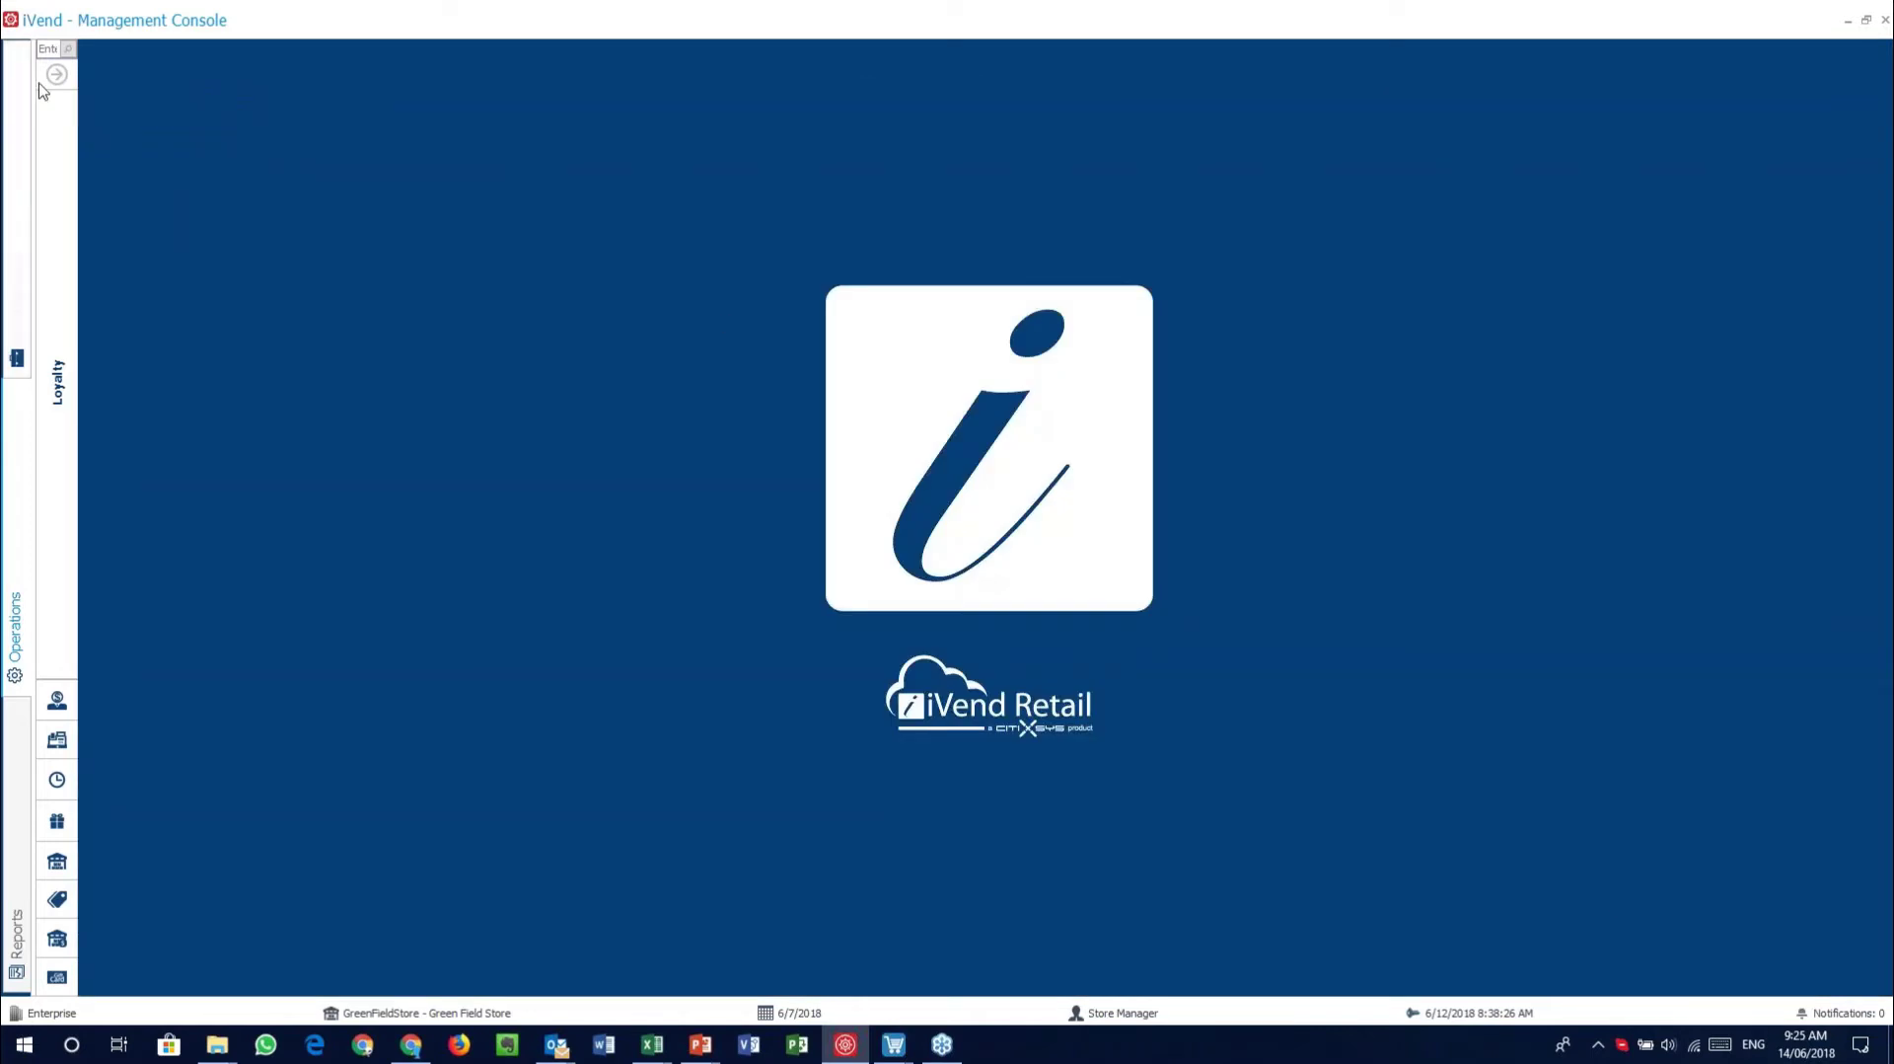
List all active loyalty card customers and open the record of the one with an e-mail address
click(56, 74)
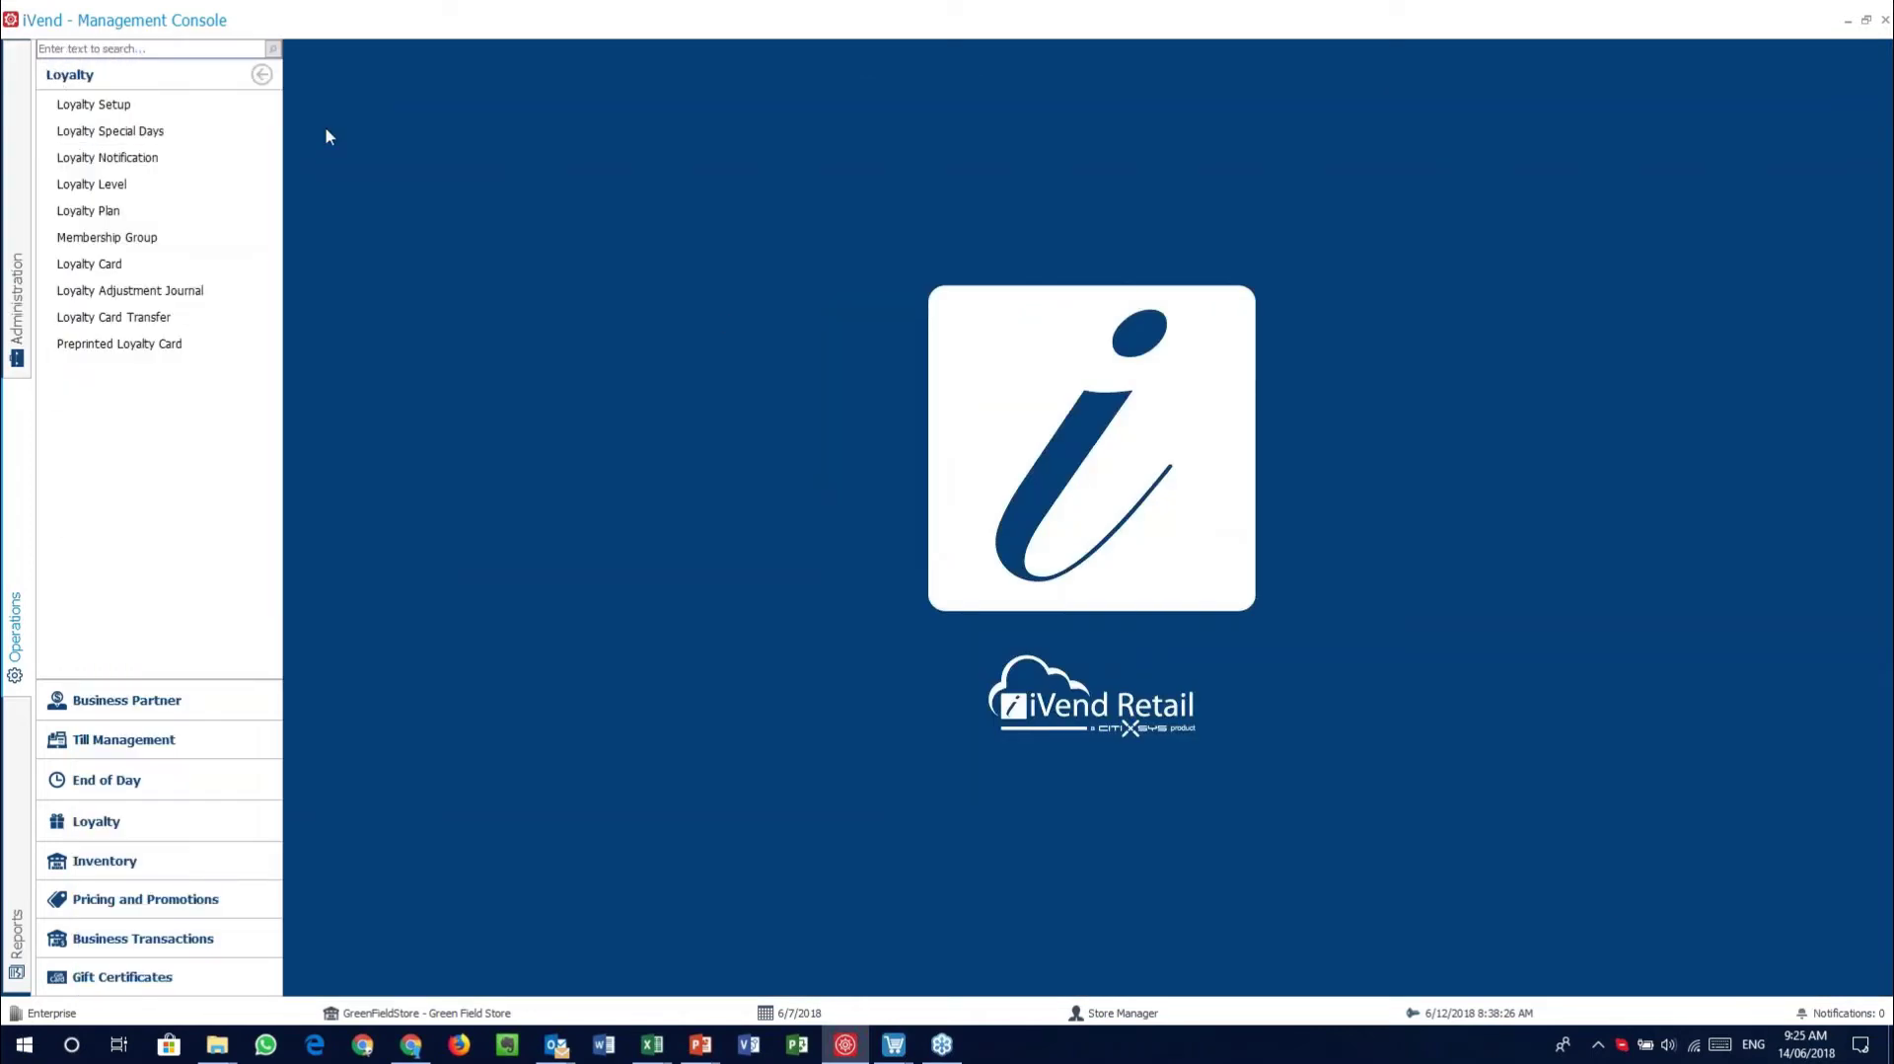
click(94, 266)
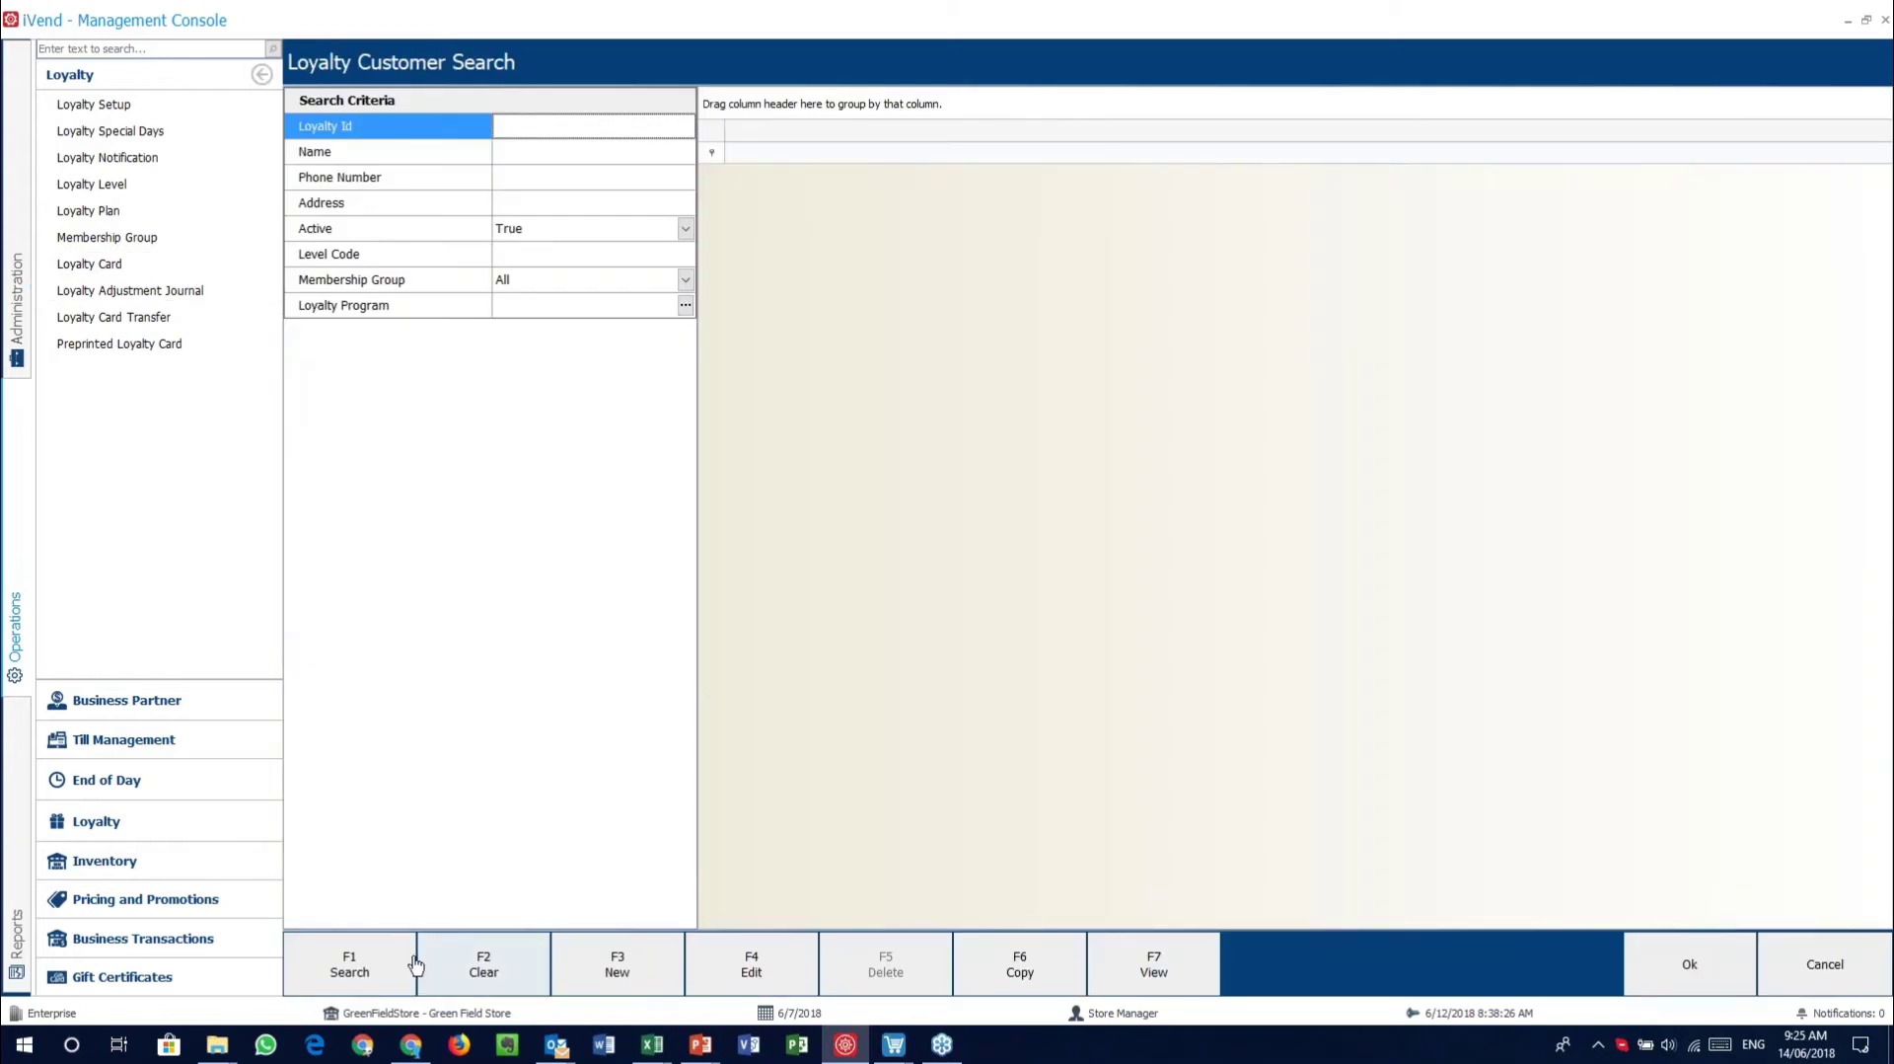
click(350, 964)
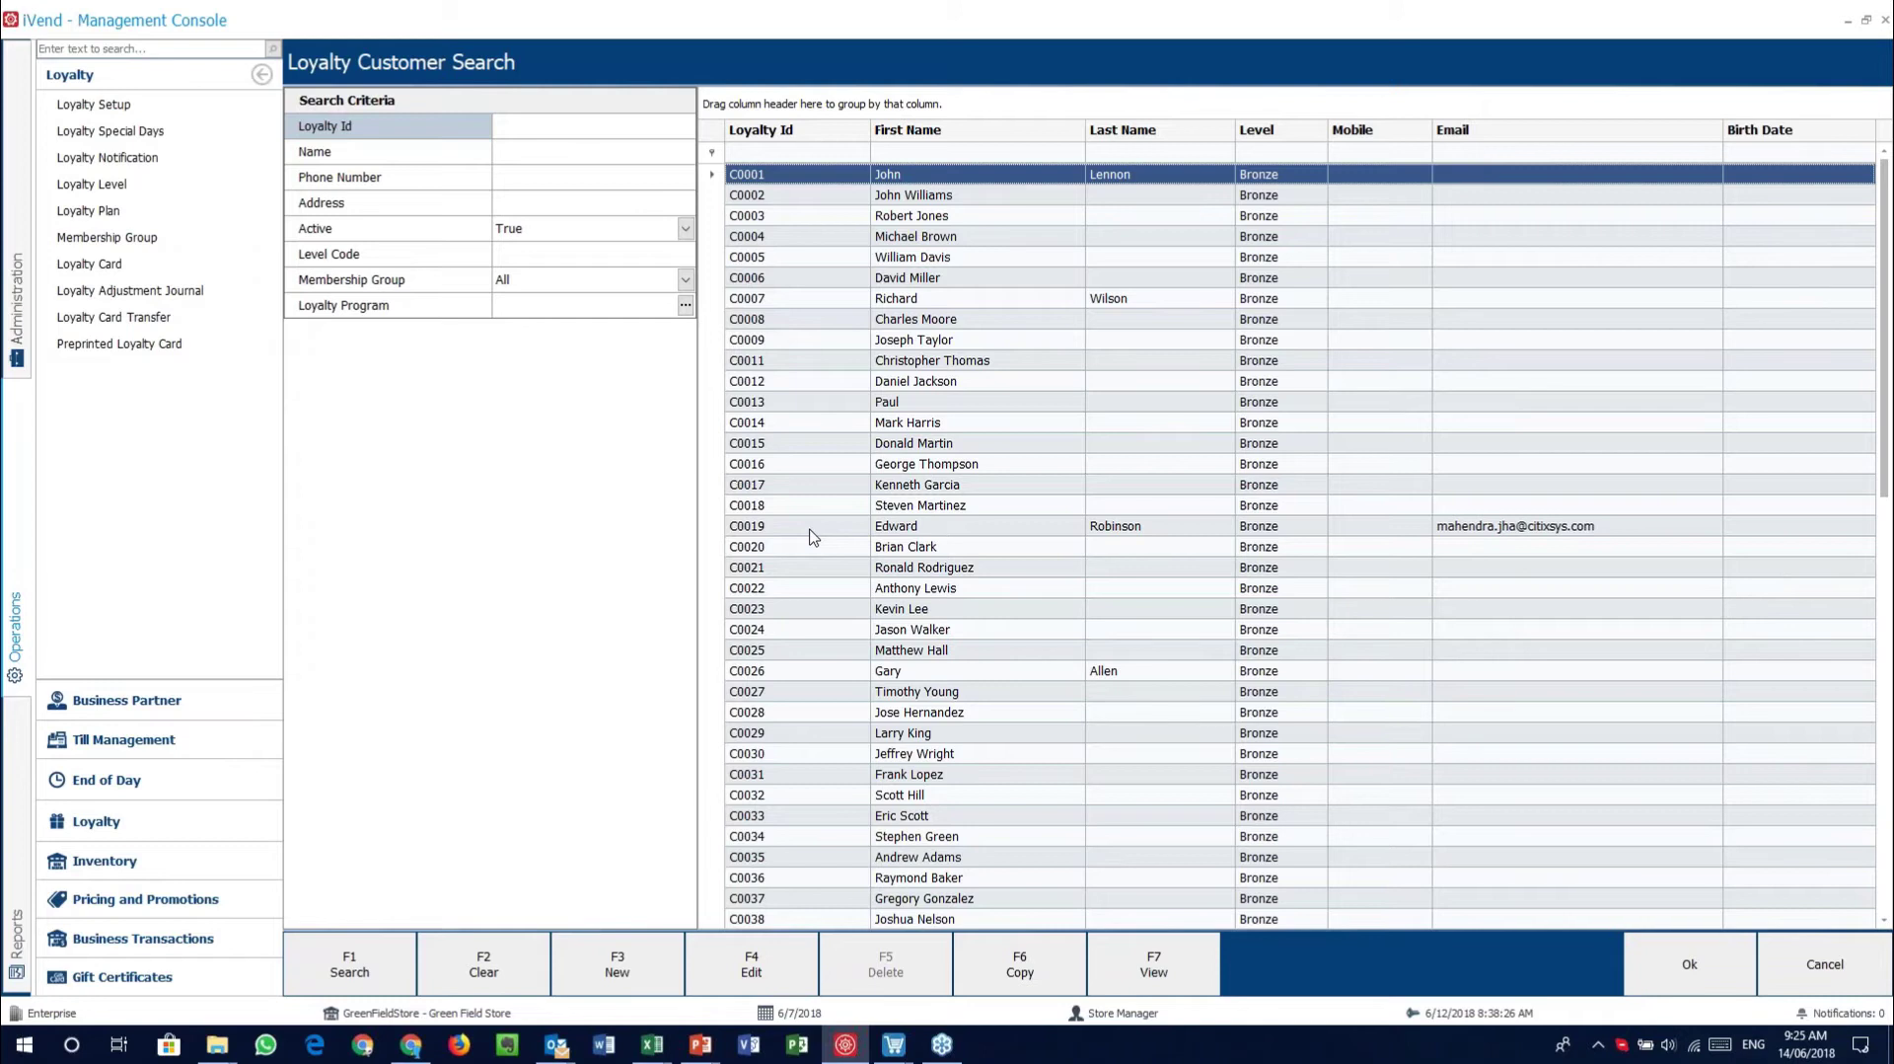
click(809, 528)
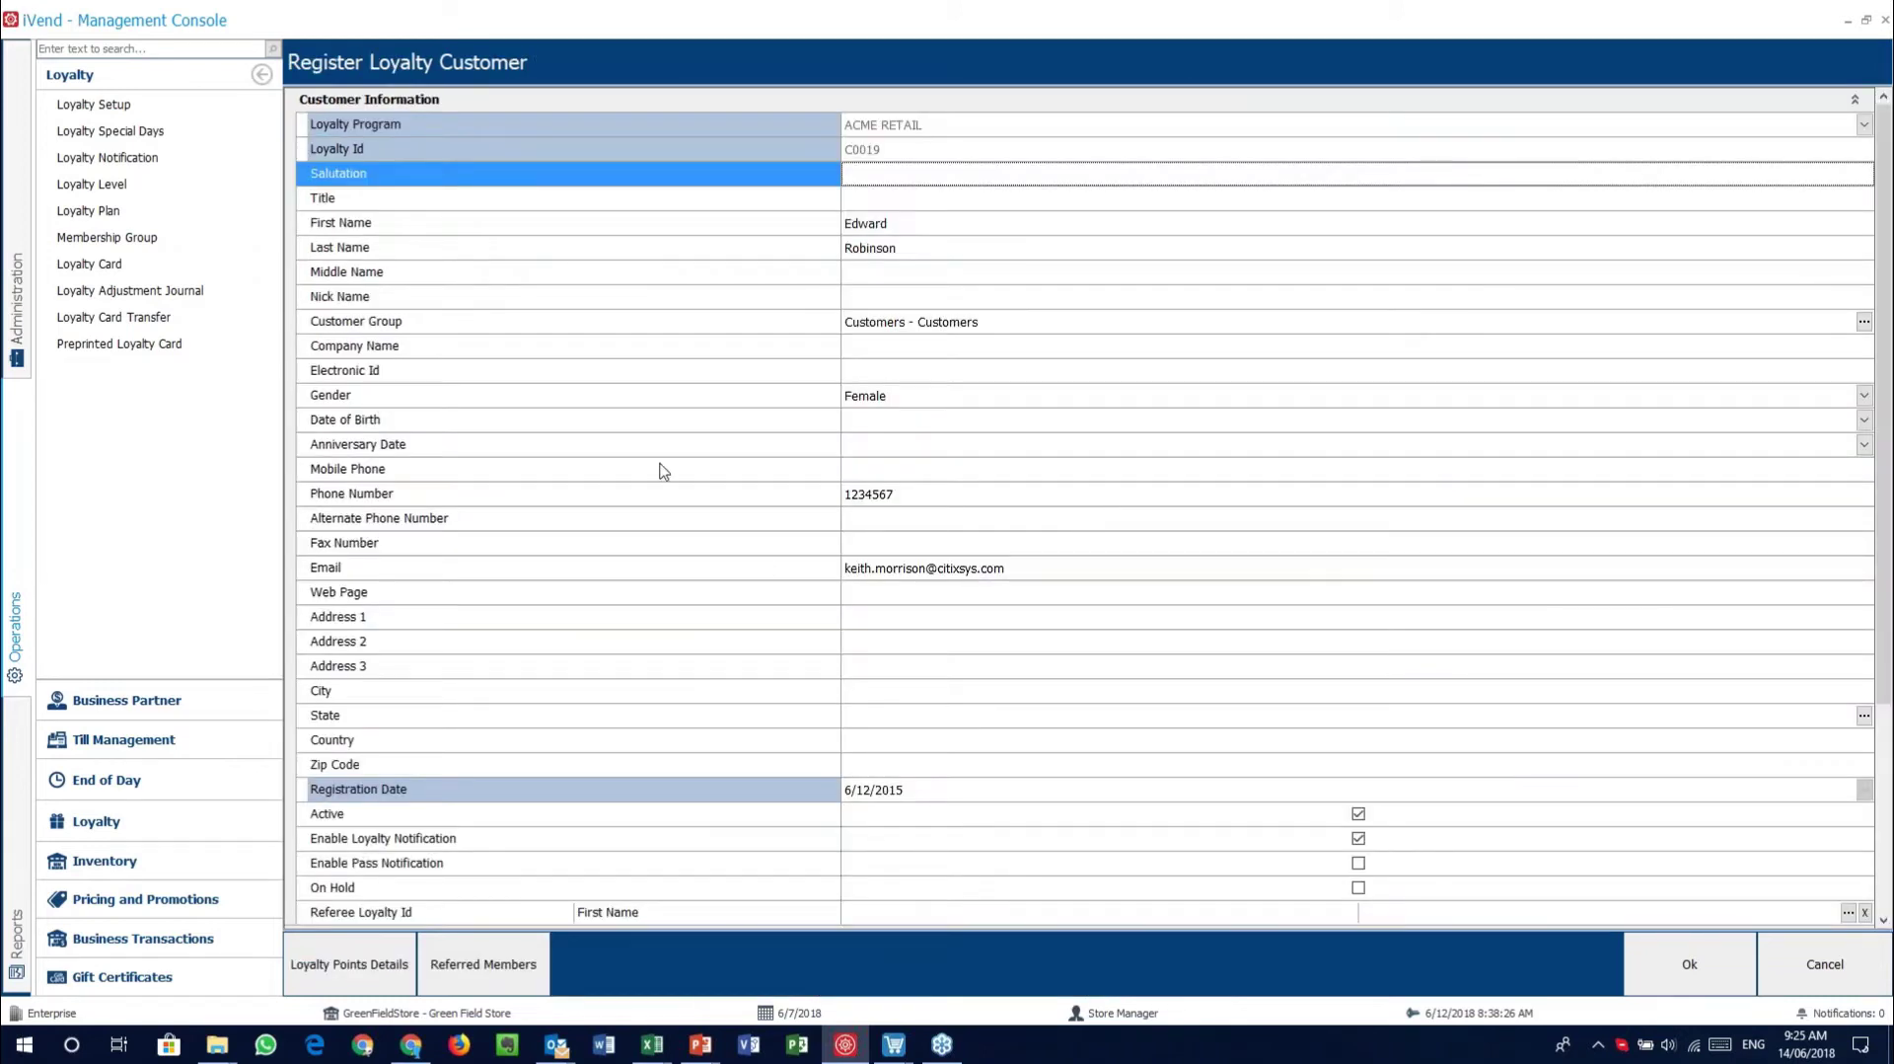
Examine the loyalty customer's personal details, notification settings and loyalty points information
scroll(854, 483, down, 4)
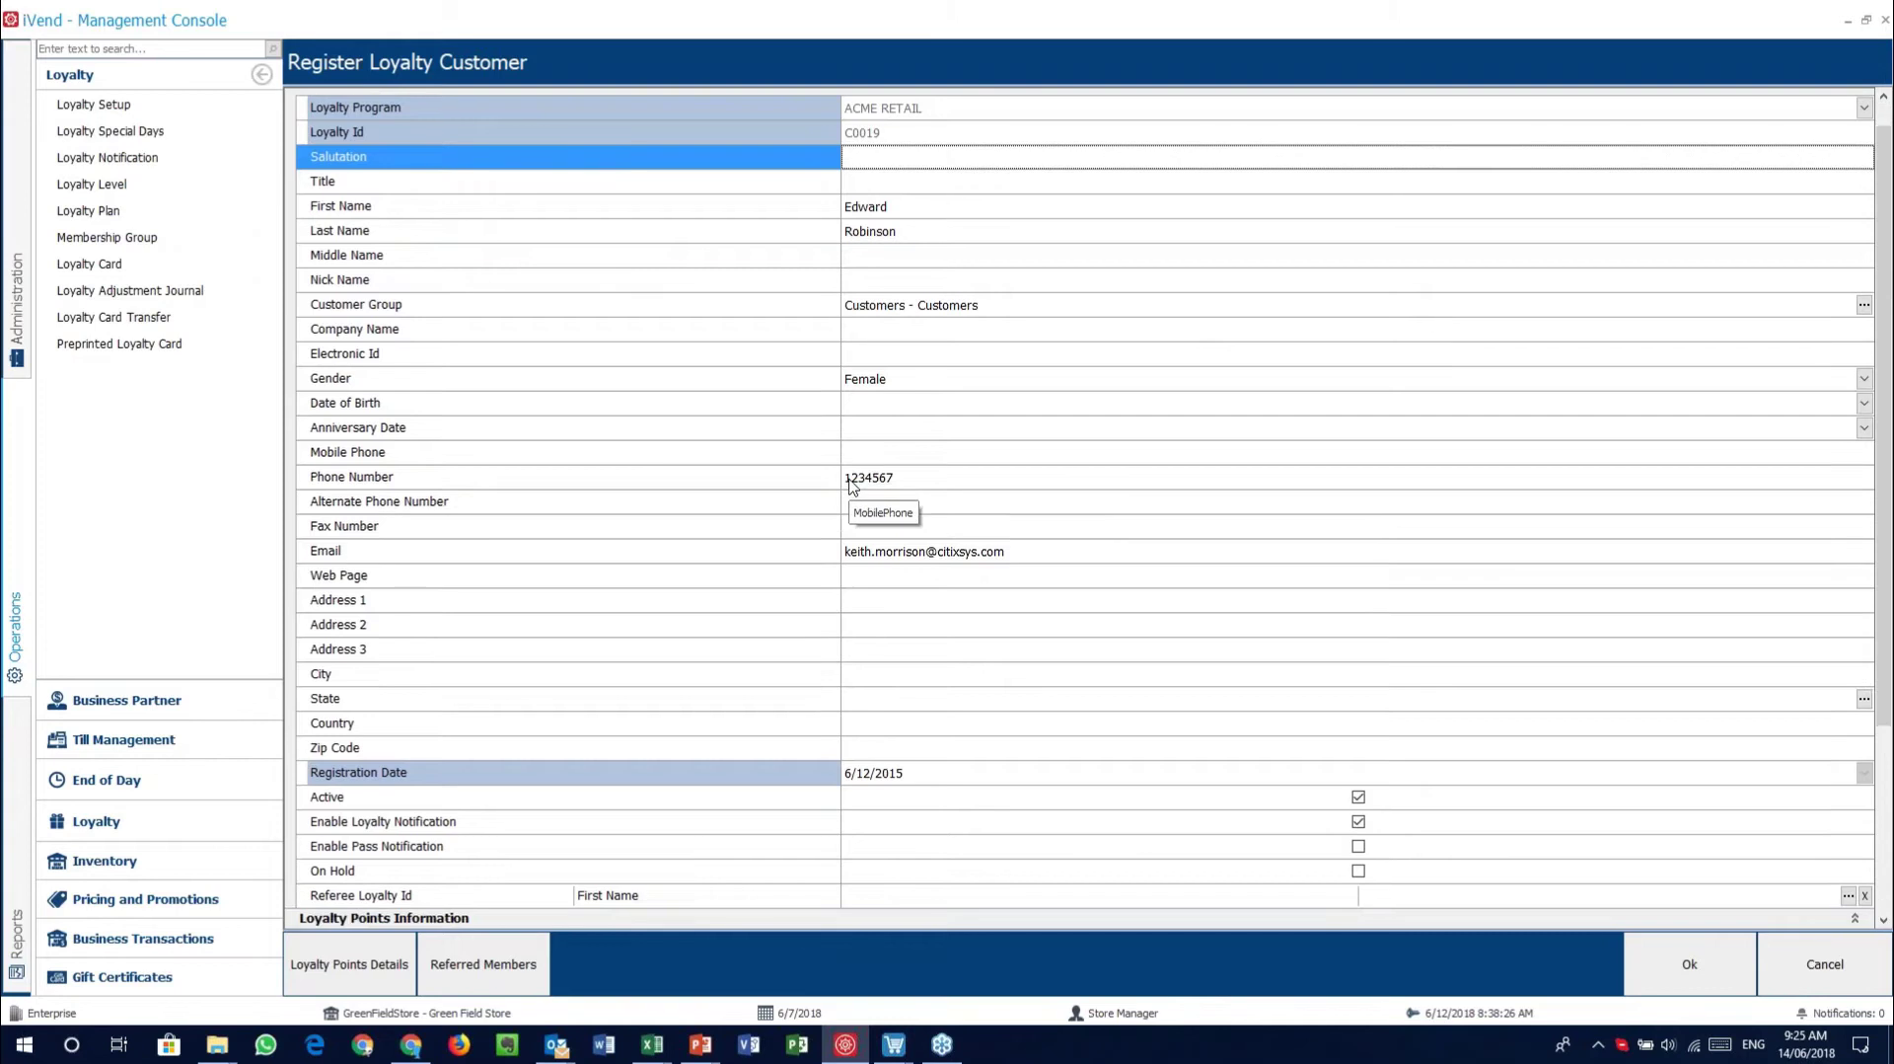
scroll(854, 483, up, 4)
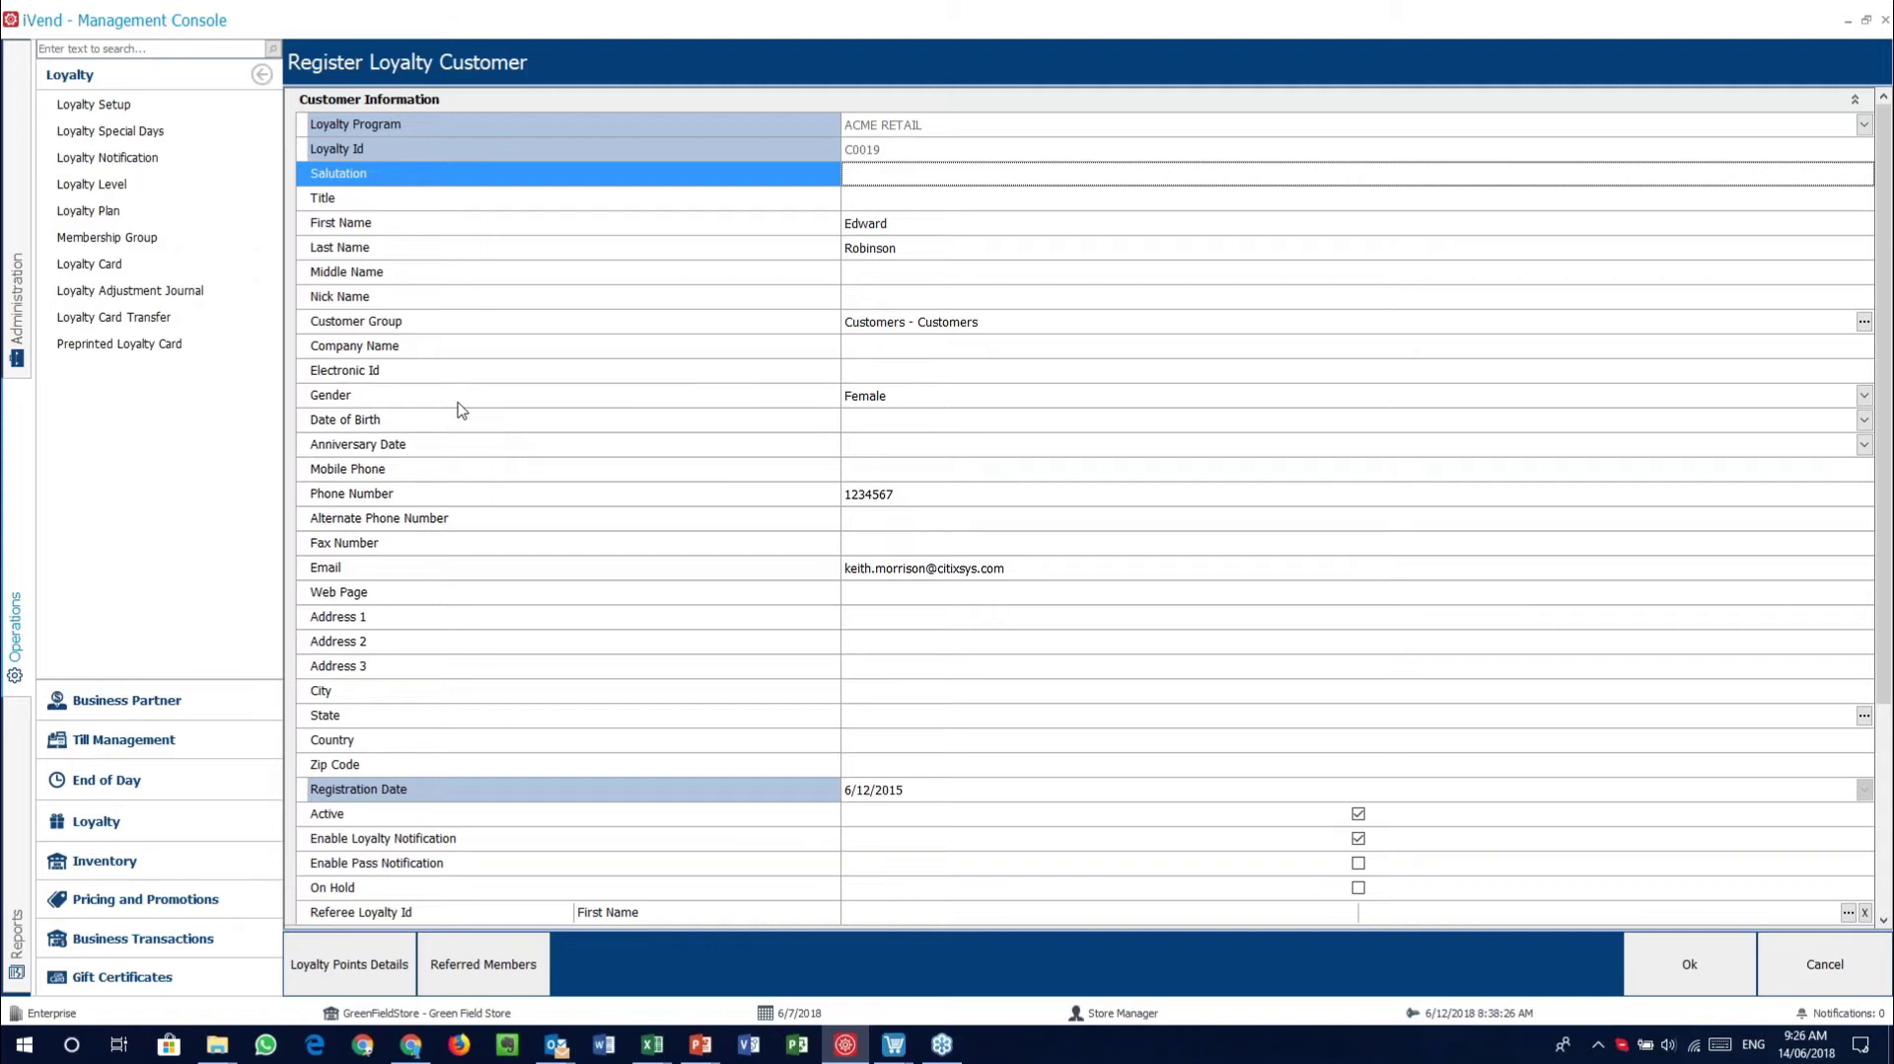
click(582, 201)
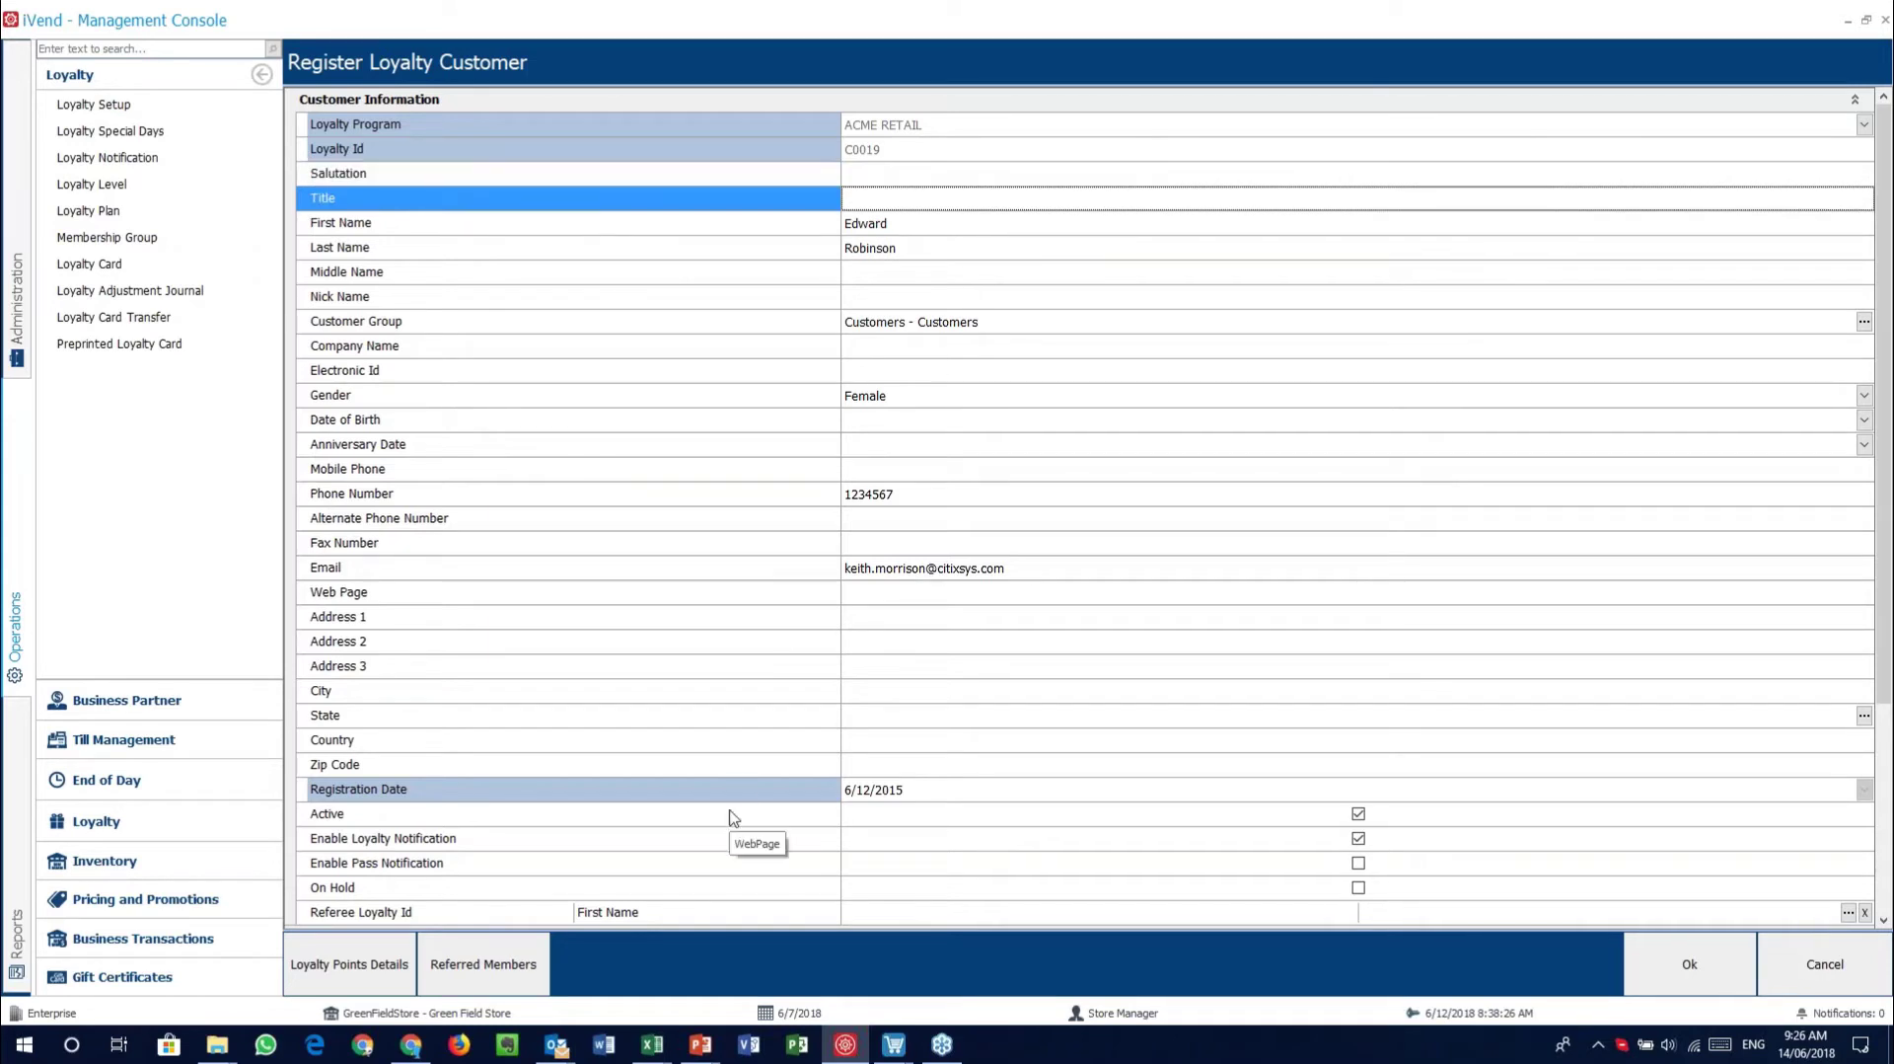
scroll(745, 775, down, 3)
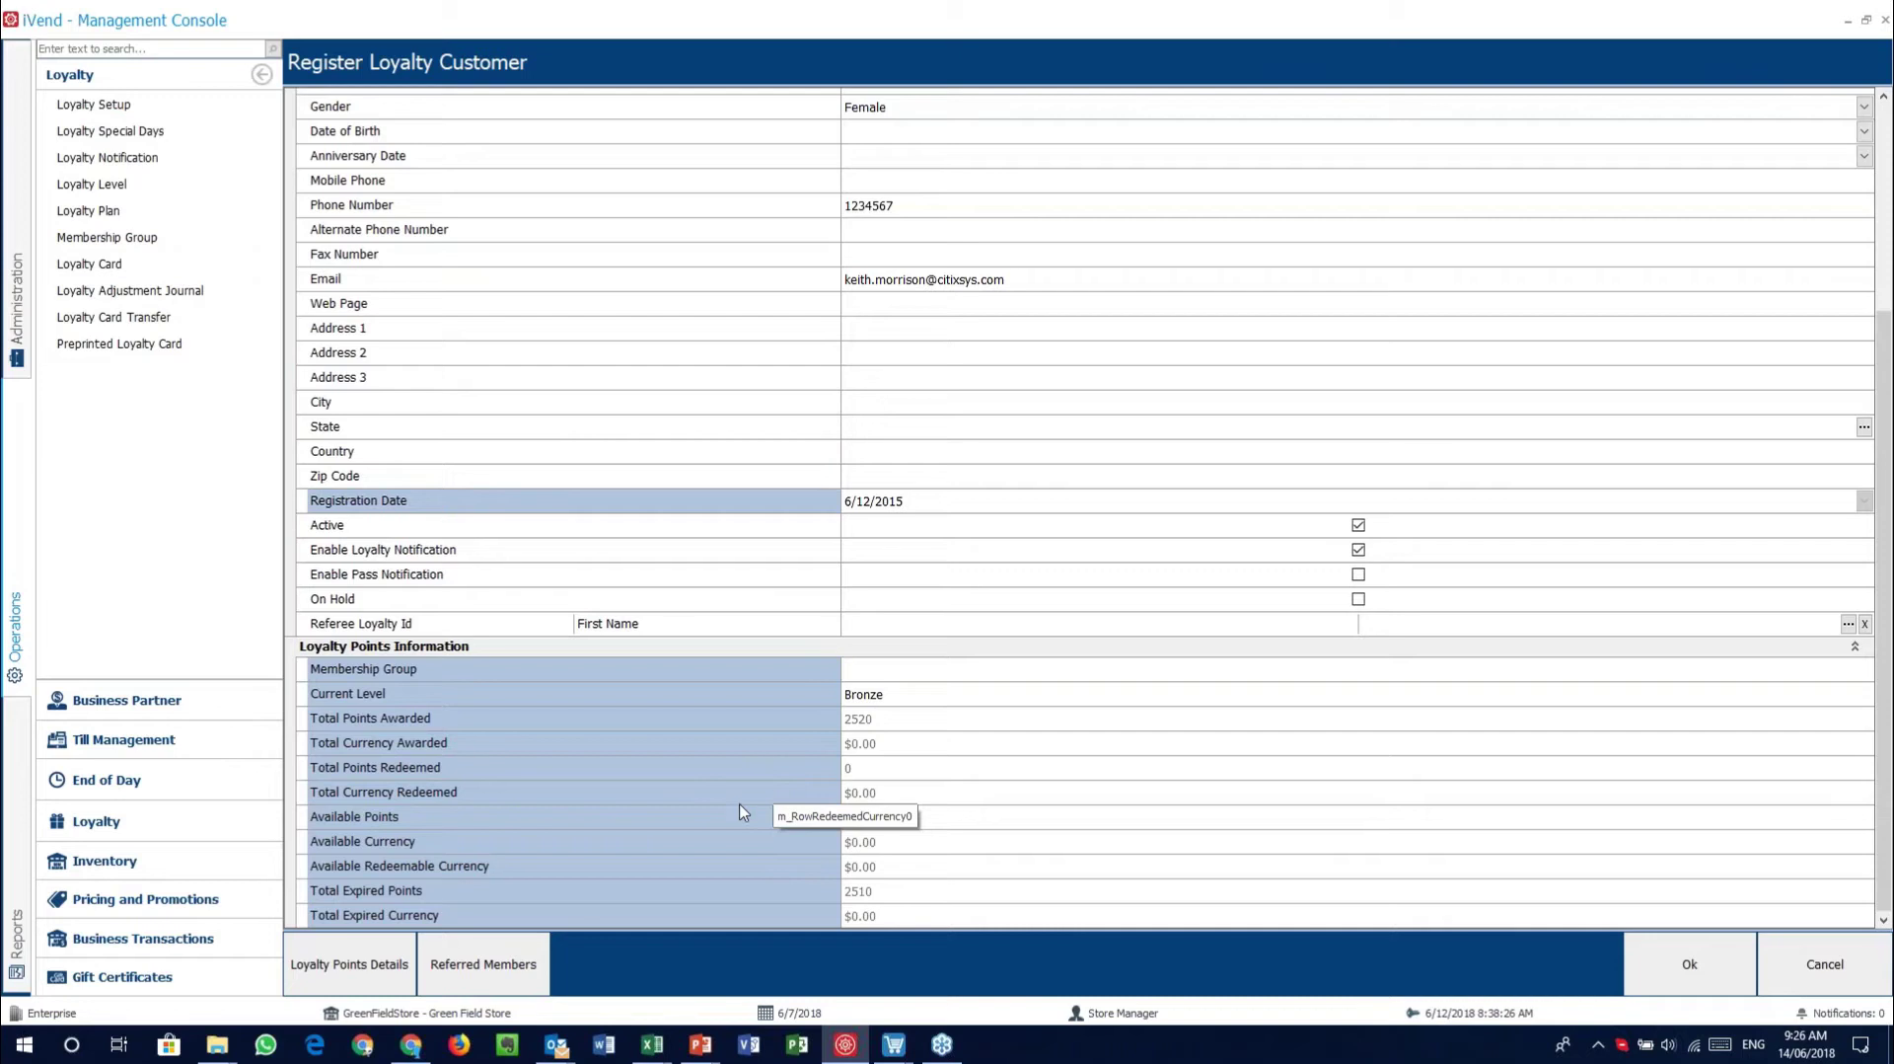
List the business partner customers and open the same loyalty member's customer record for editing
click(153, 705)
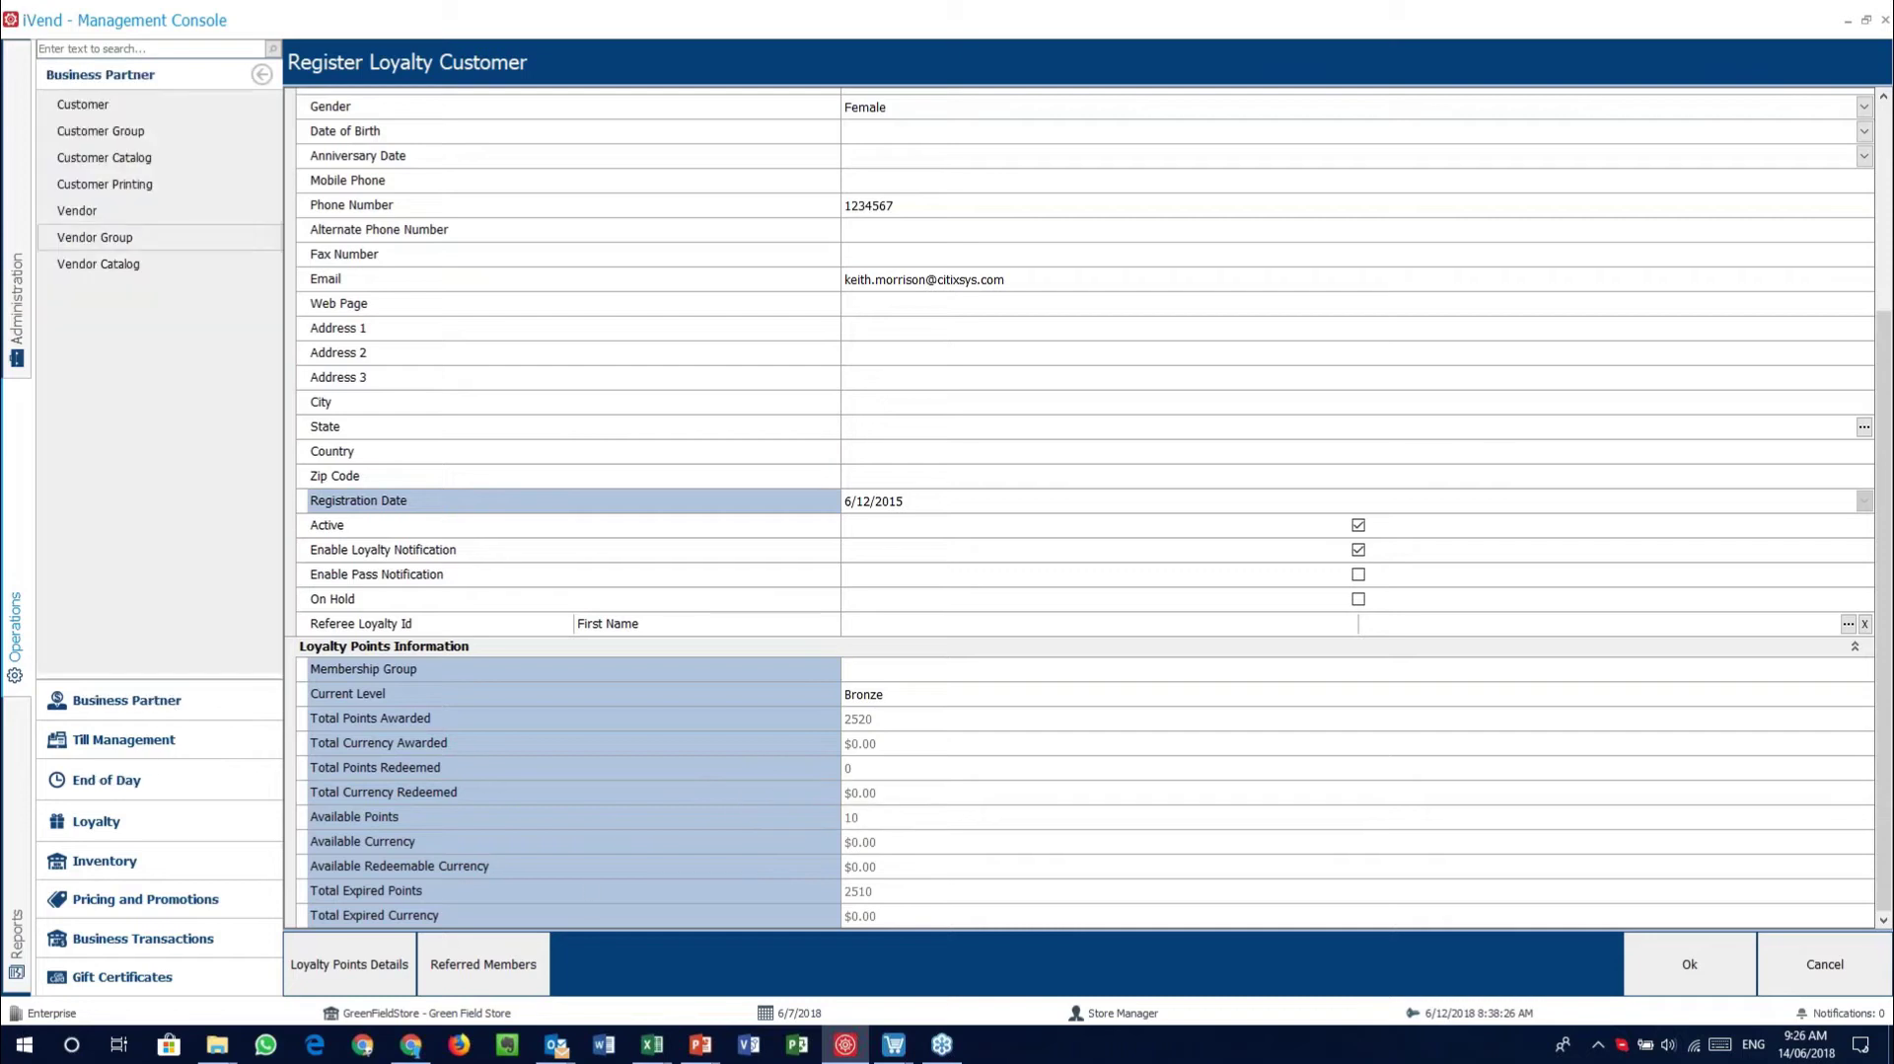
click(86, 104)
click(360, 972)
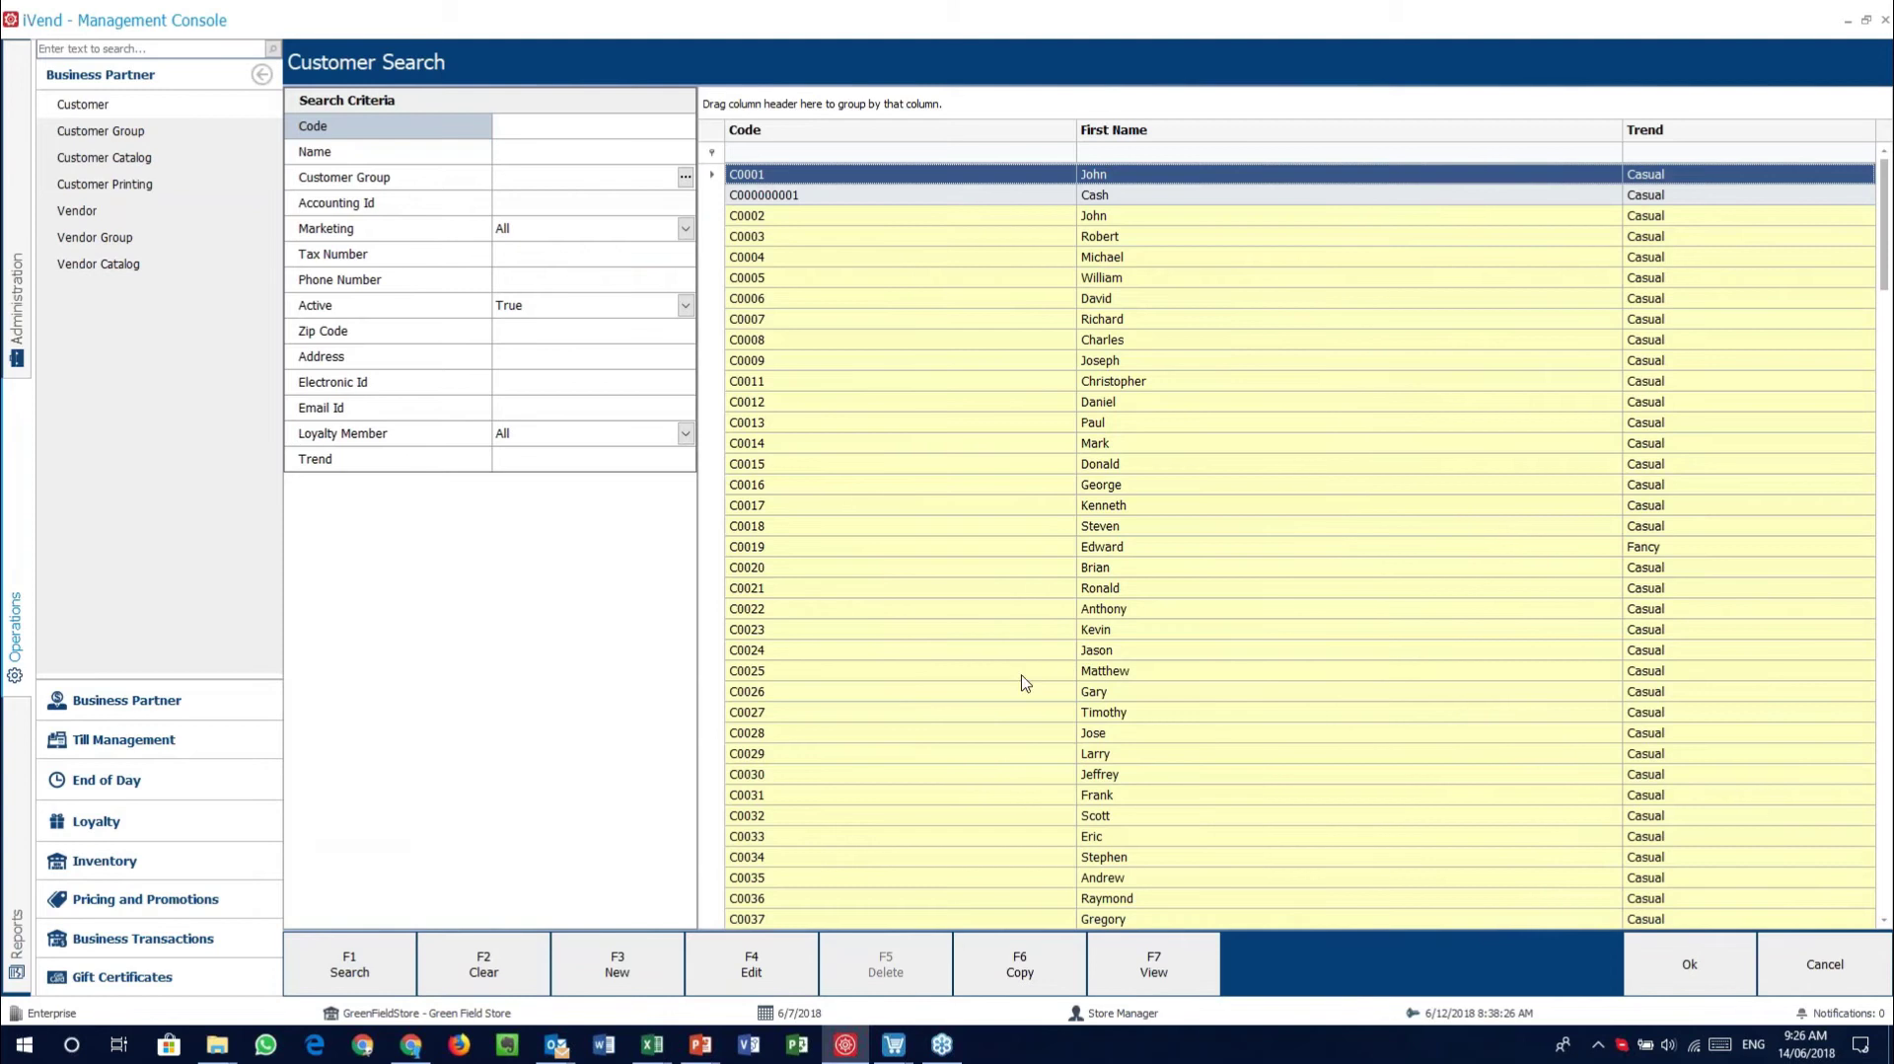
click(903, 550)
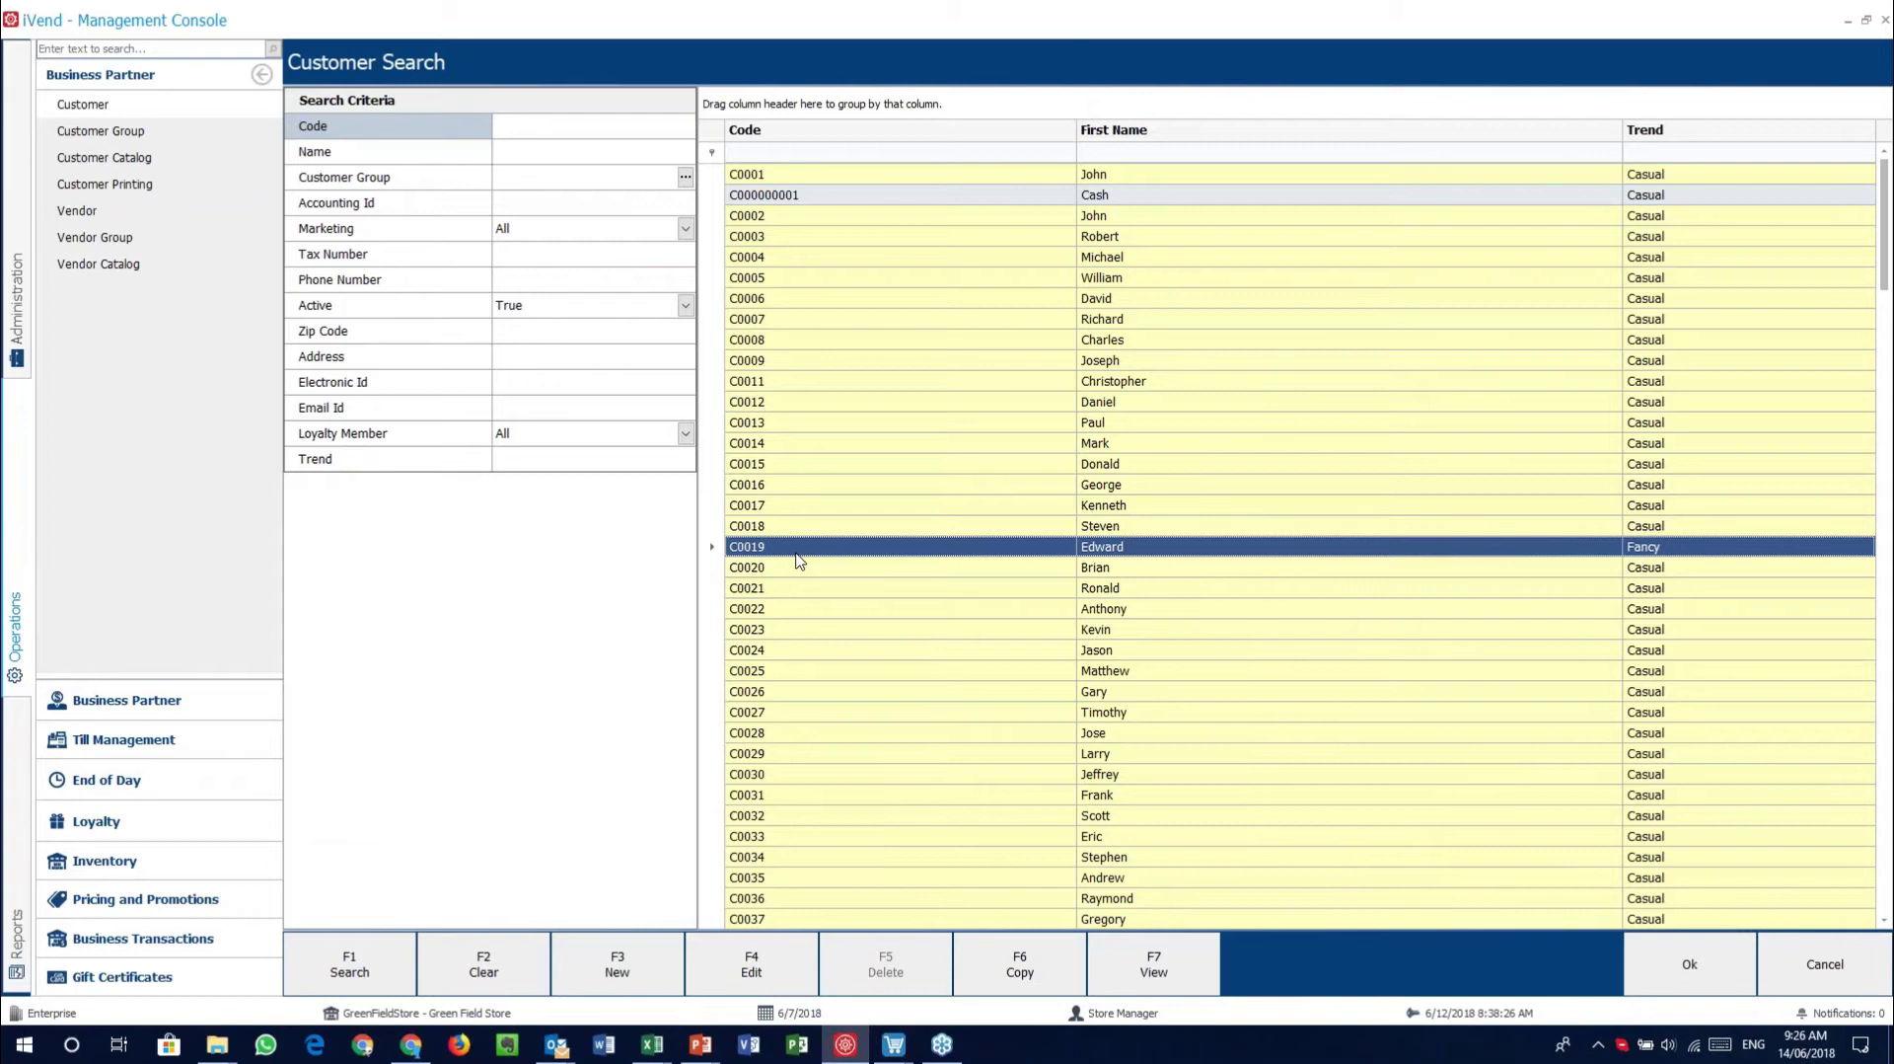
key(F4)
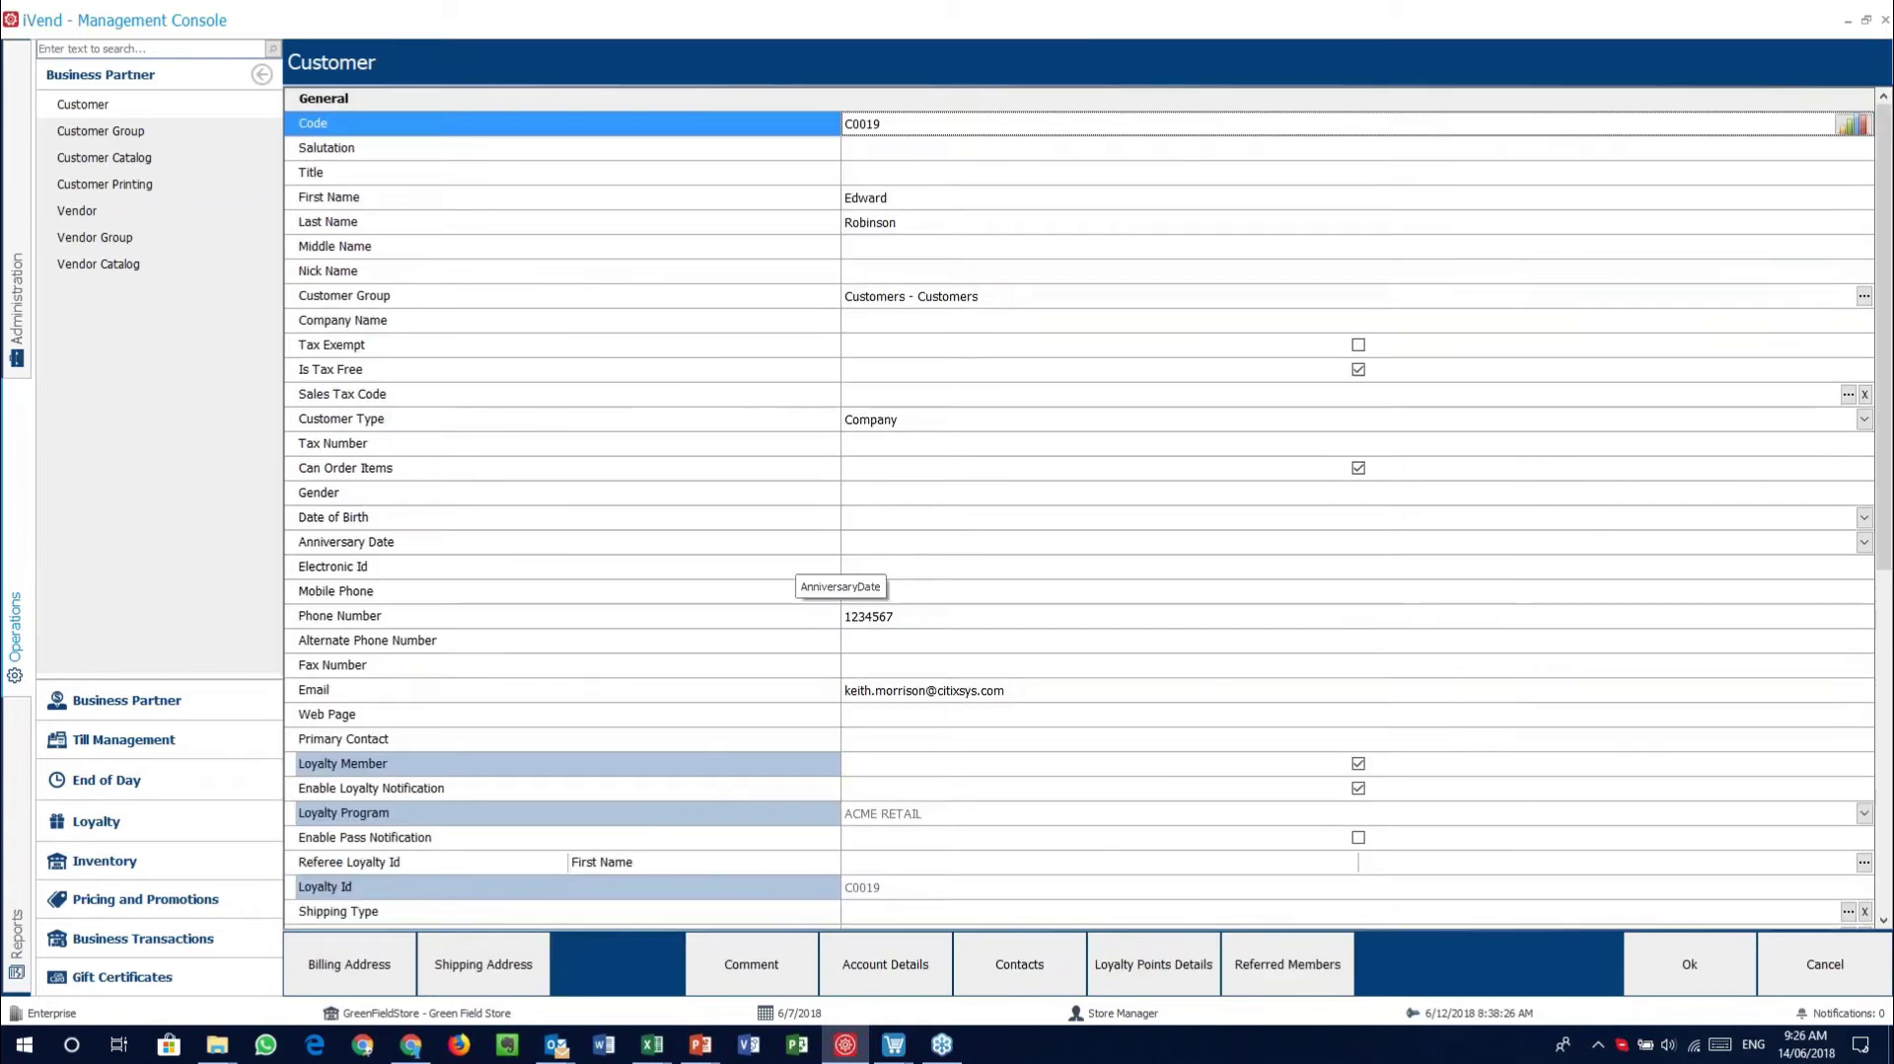
Examine the customer record's loyalty membership settings, loyalty points information and e-mail field
scroll(1086, 508, down, 8)
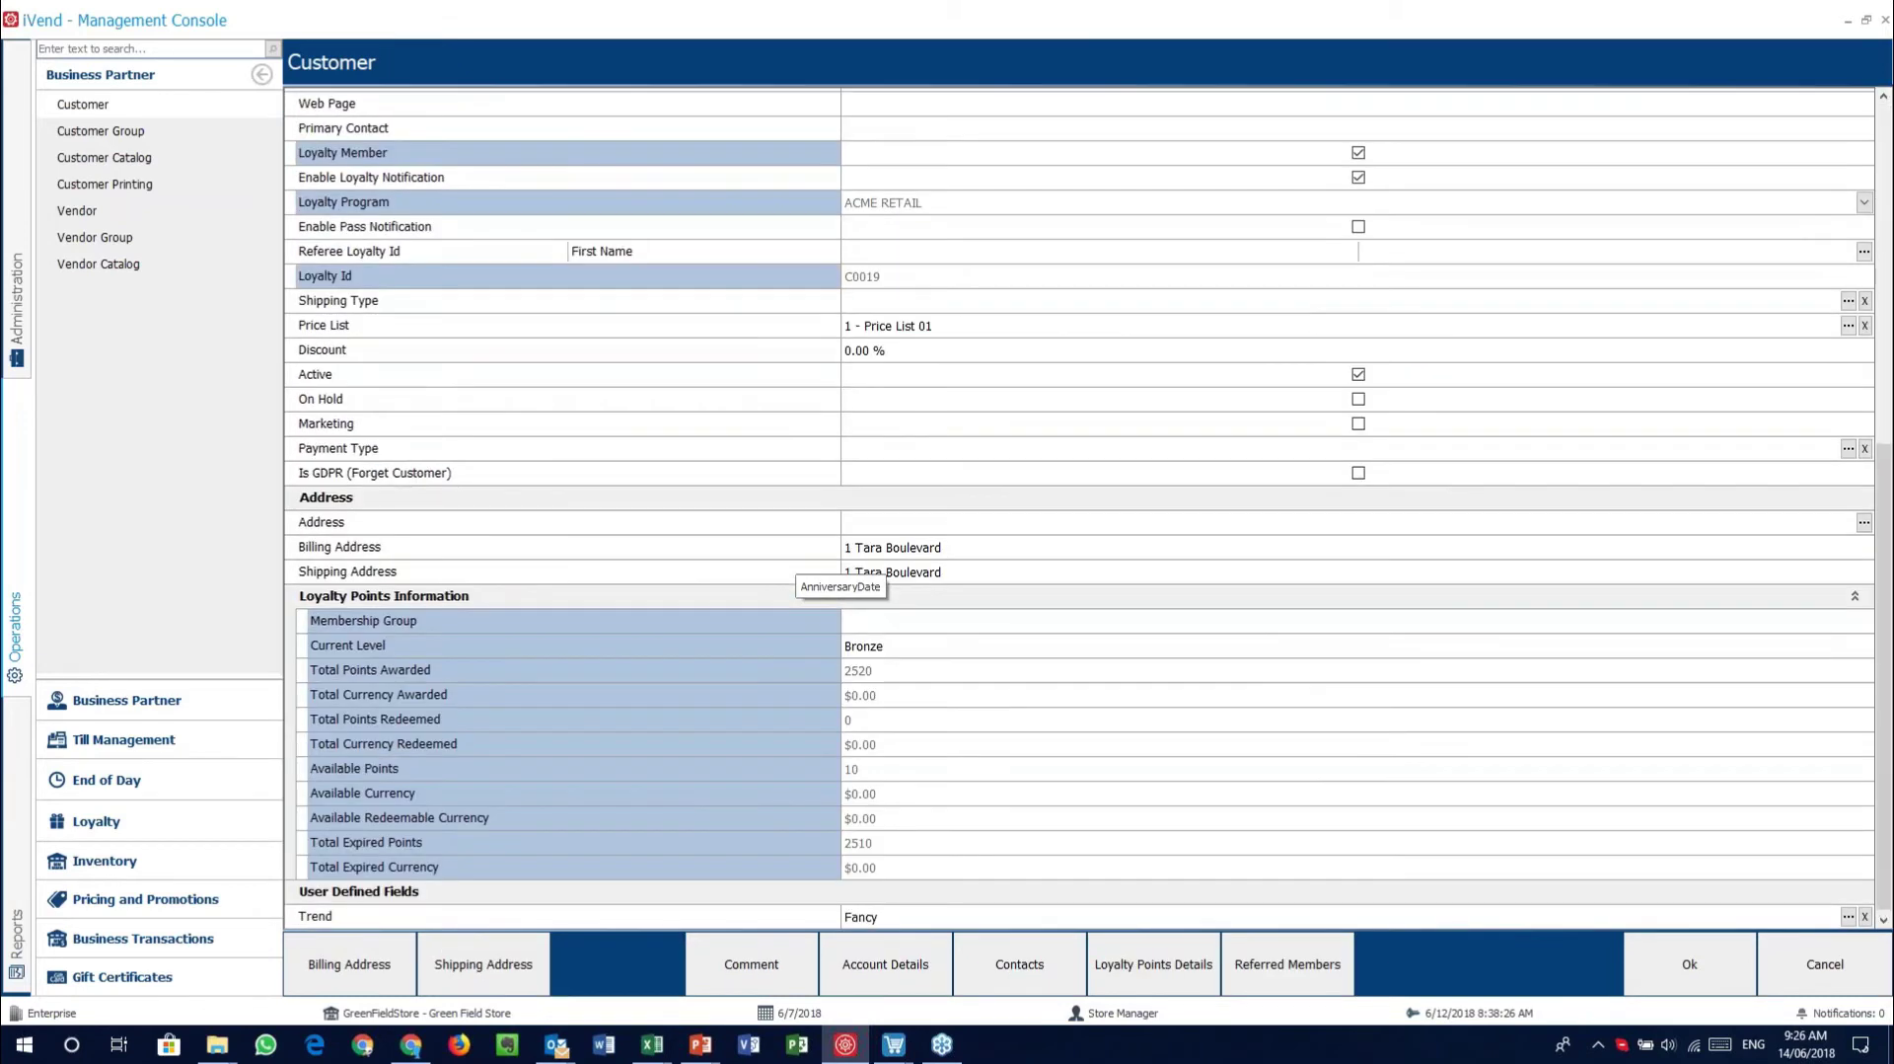
scroll(848, 577, up, 8)
click(924, 693)
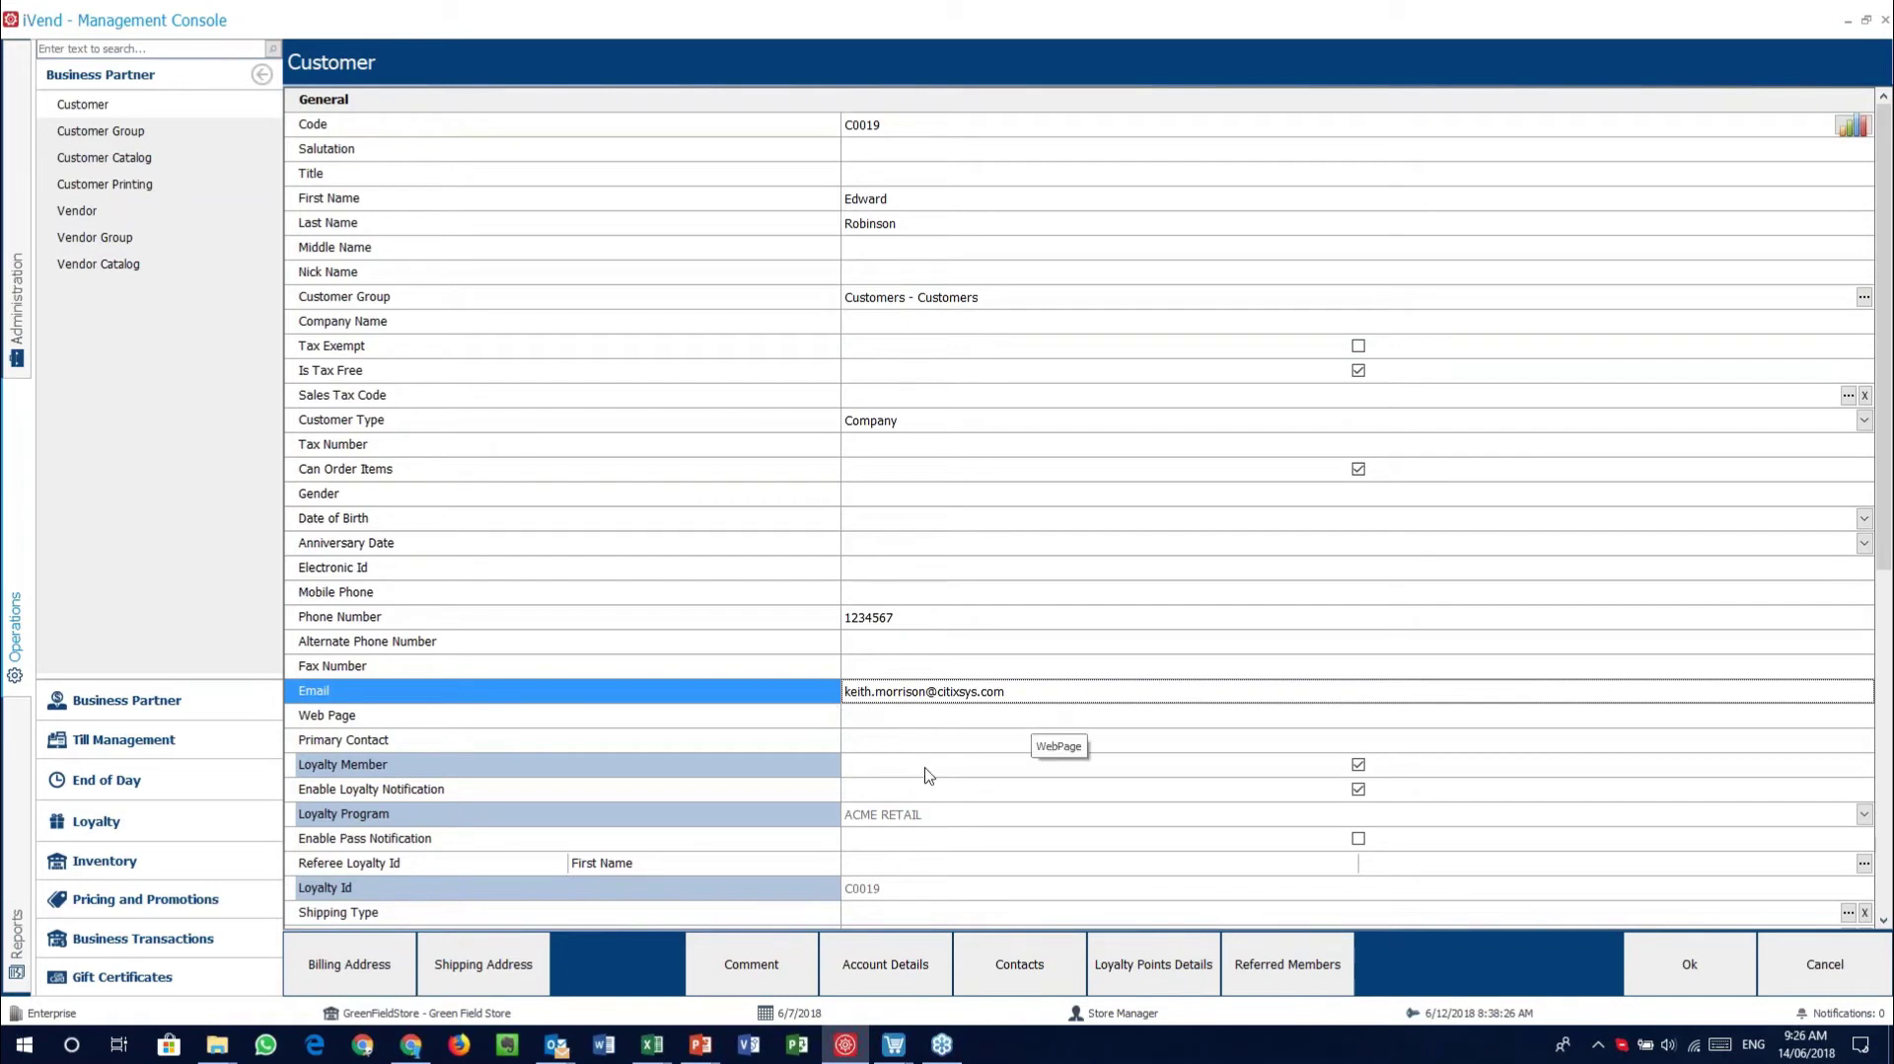
Close the customer record and review the customer information and loyalty points in the loyalty registration record
click(1836, 977)
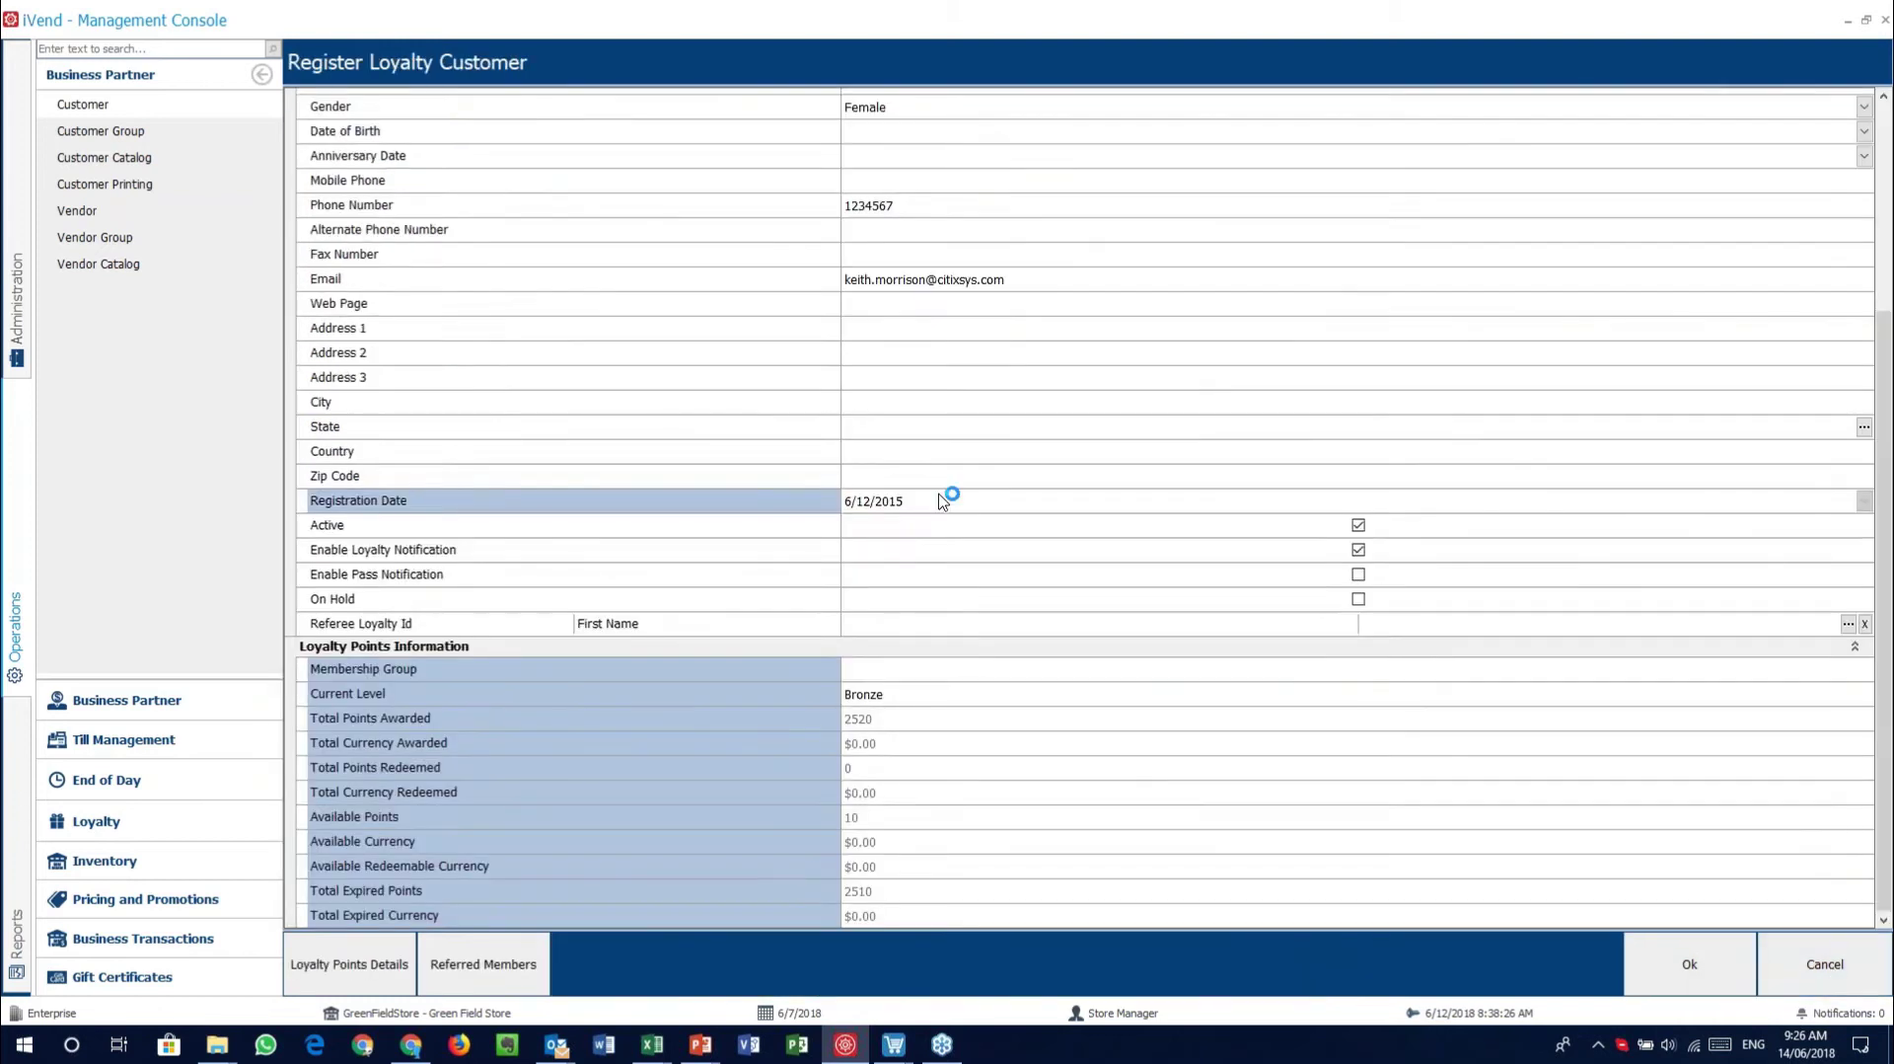
scroll(947, 498, up, 5)
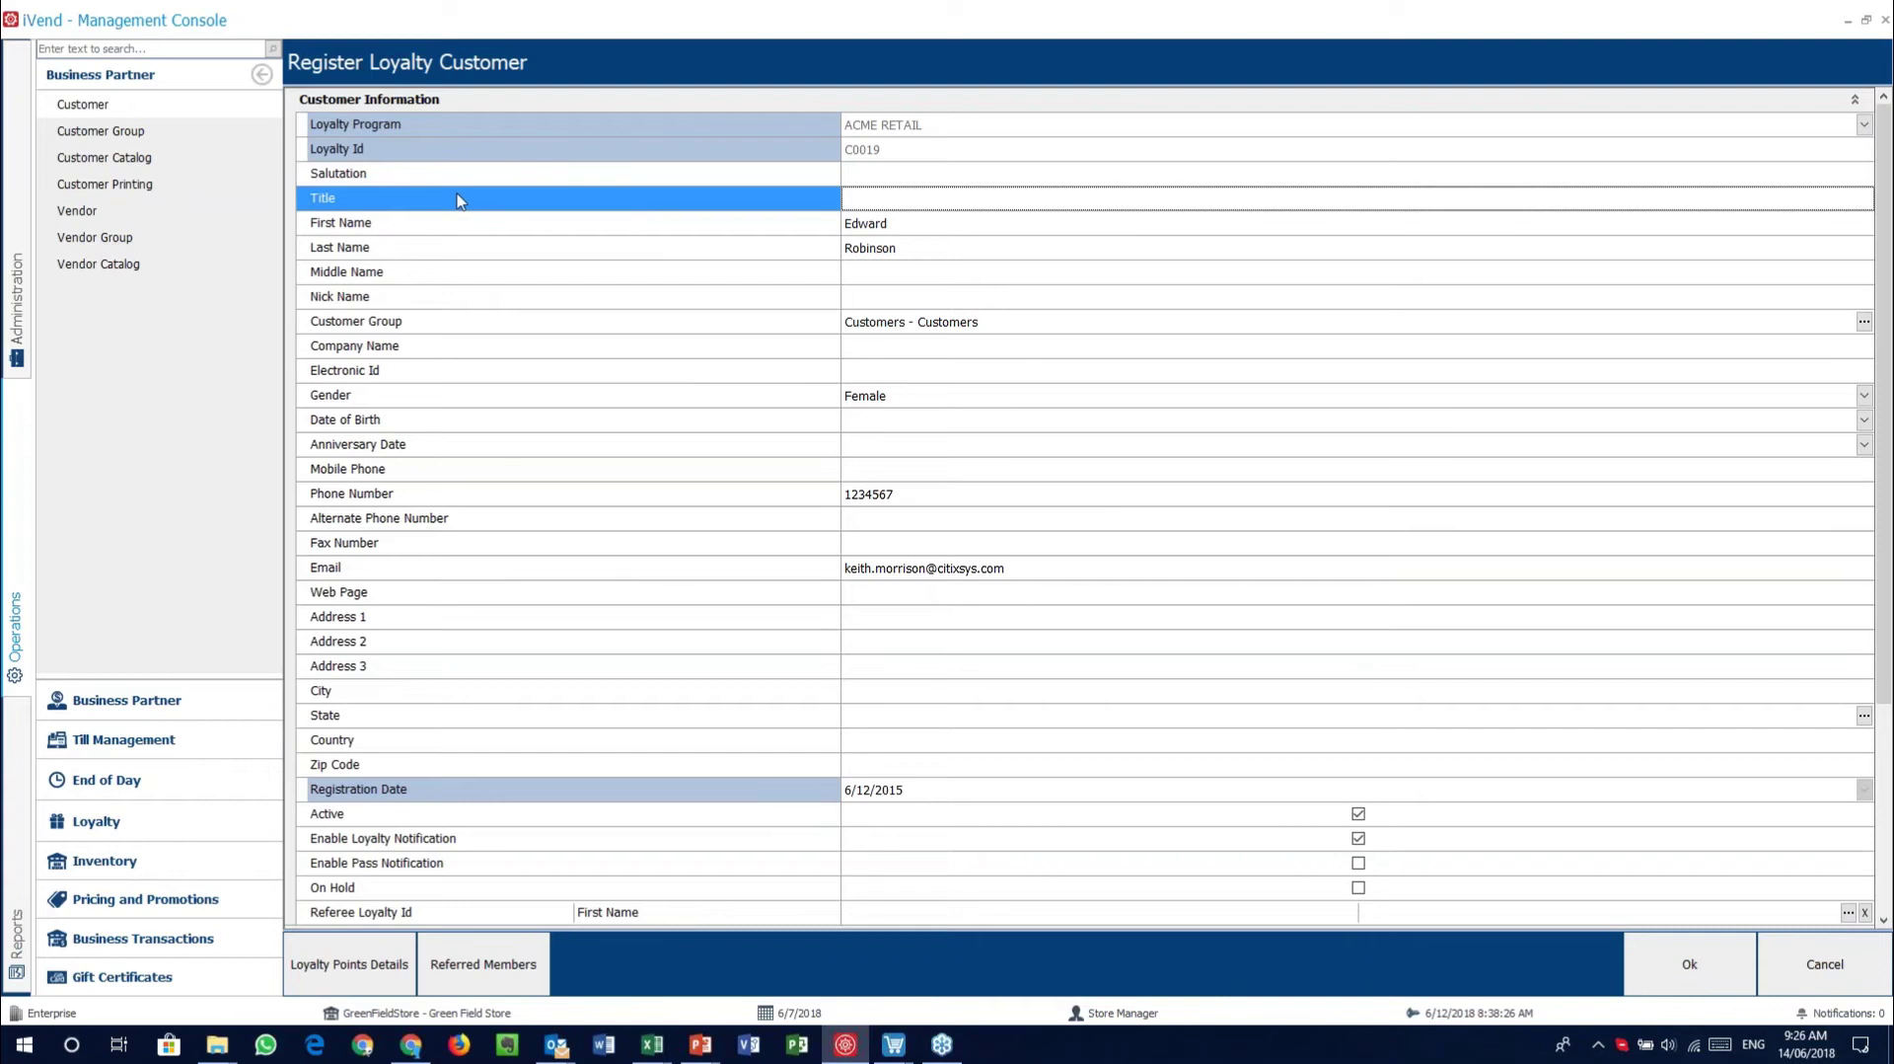
scroll(898, 674, down, 4)
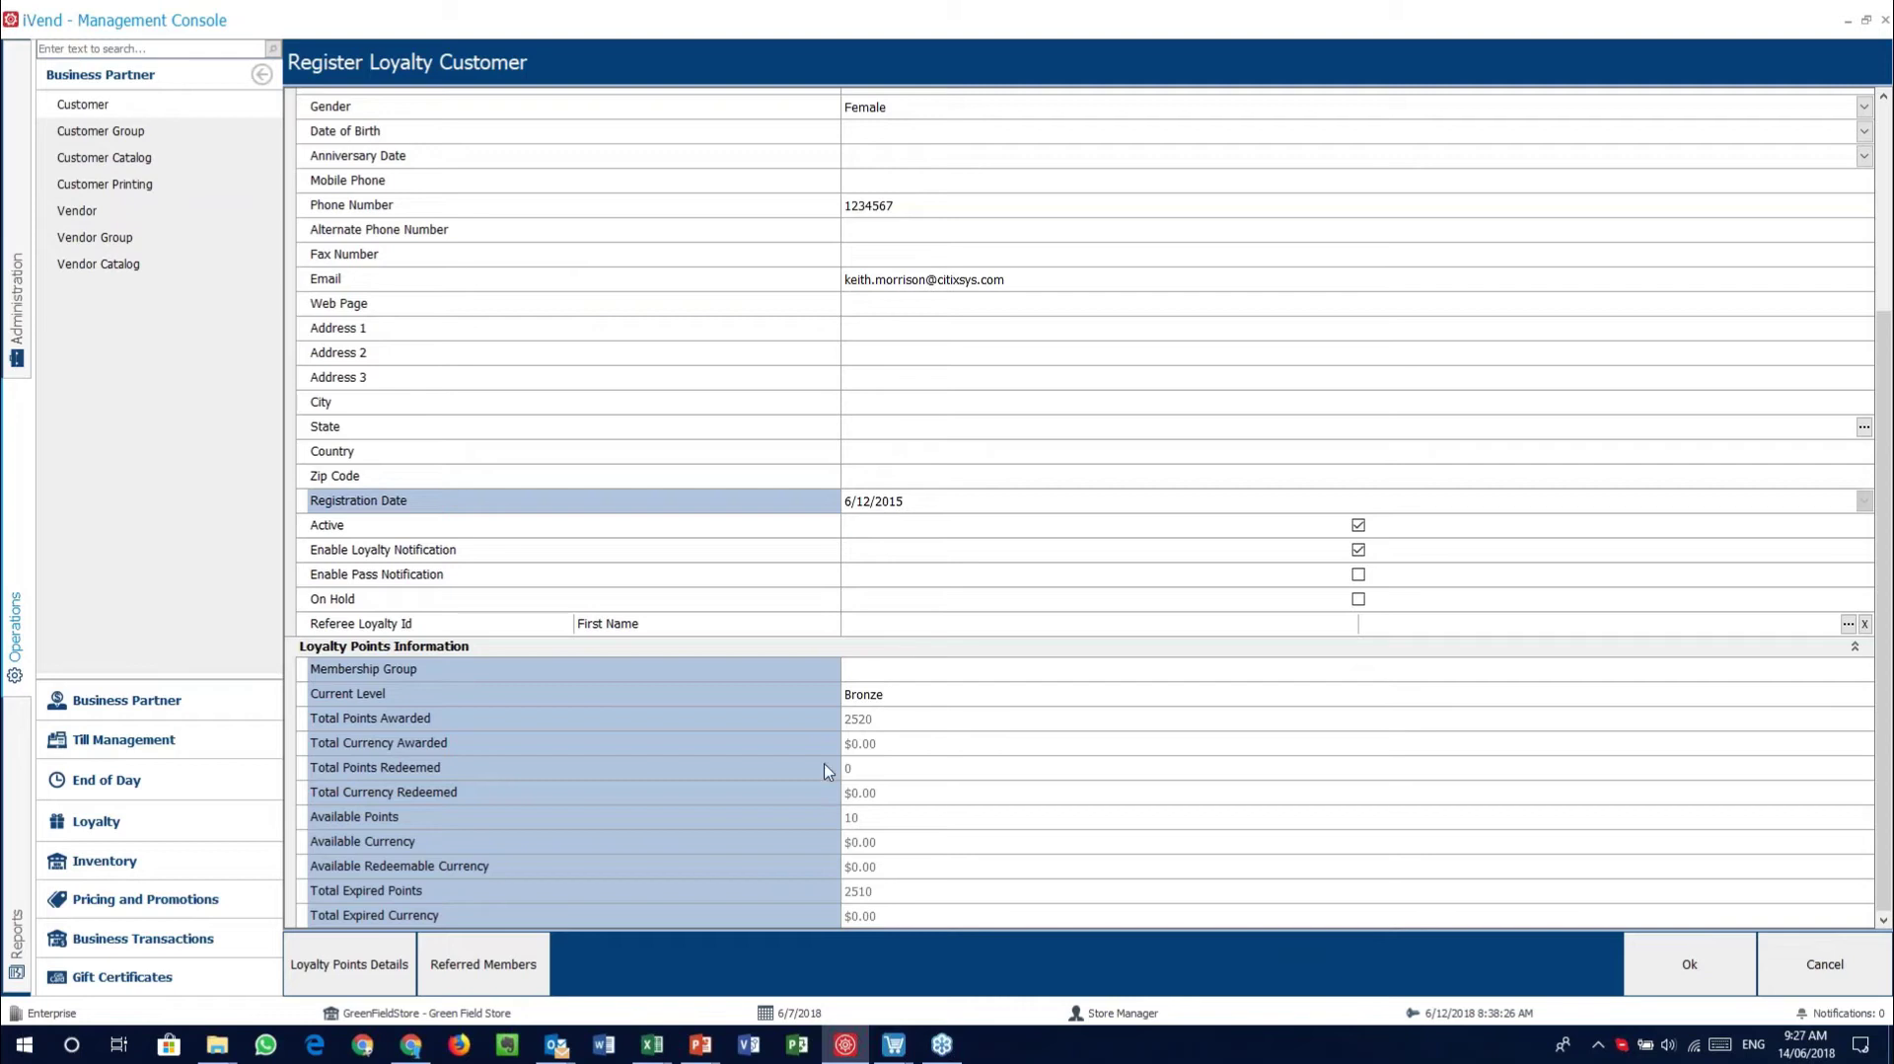
Close the loyalty customer record and its customer search, and list the loyalty functions
click(1848, 970)
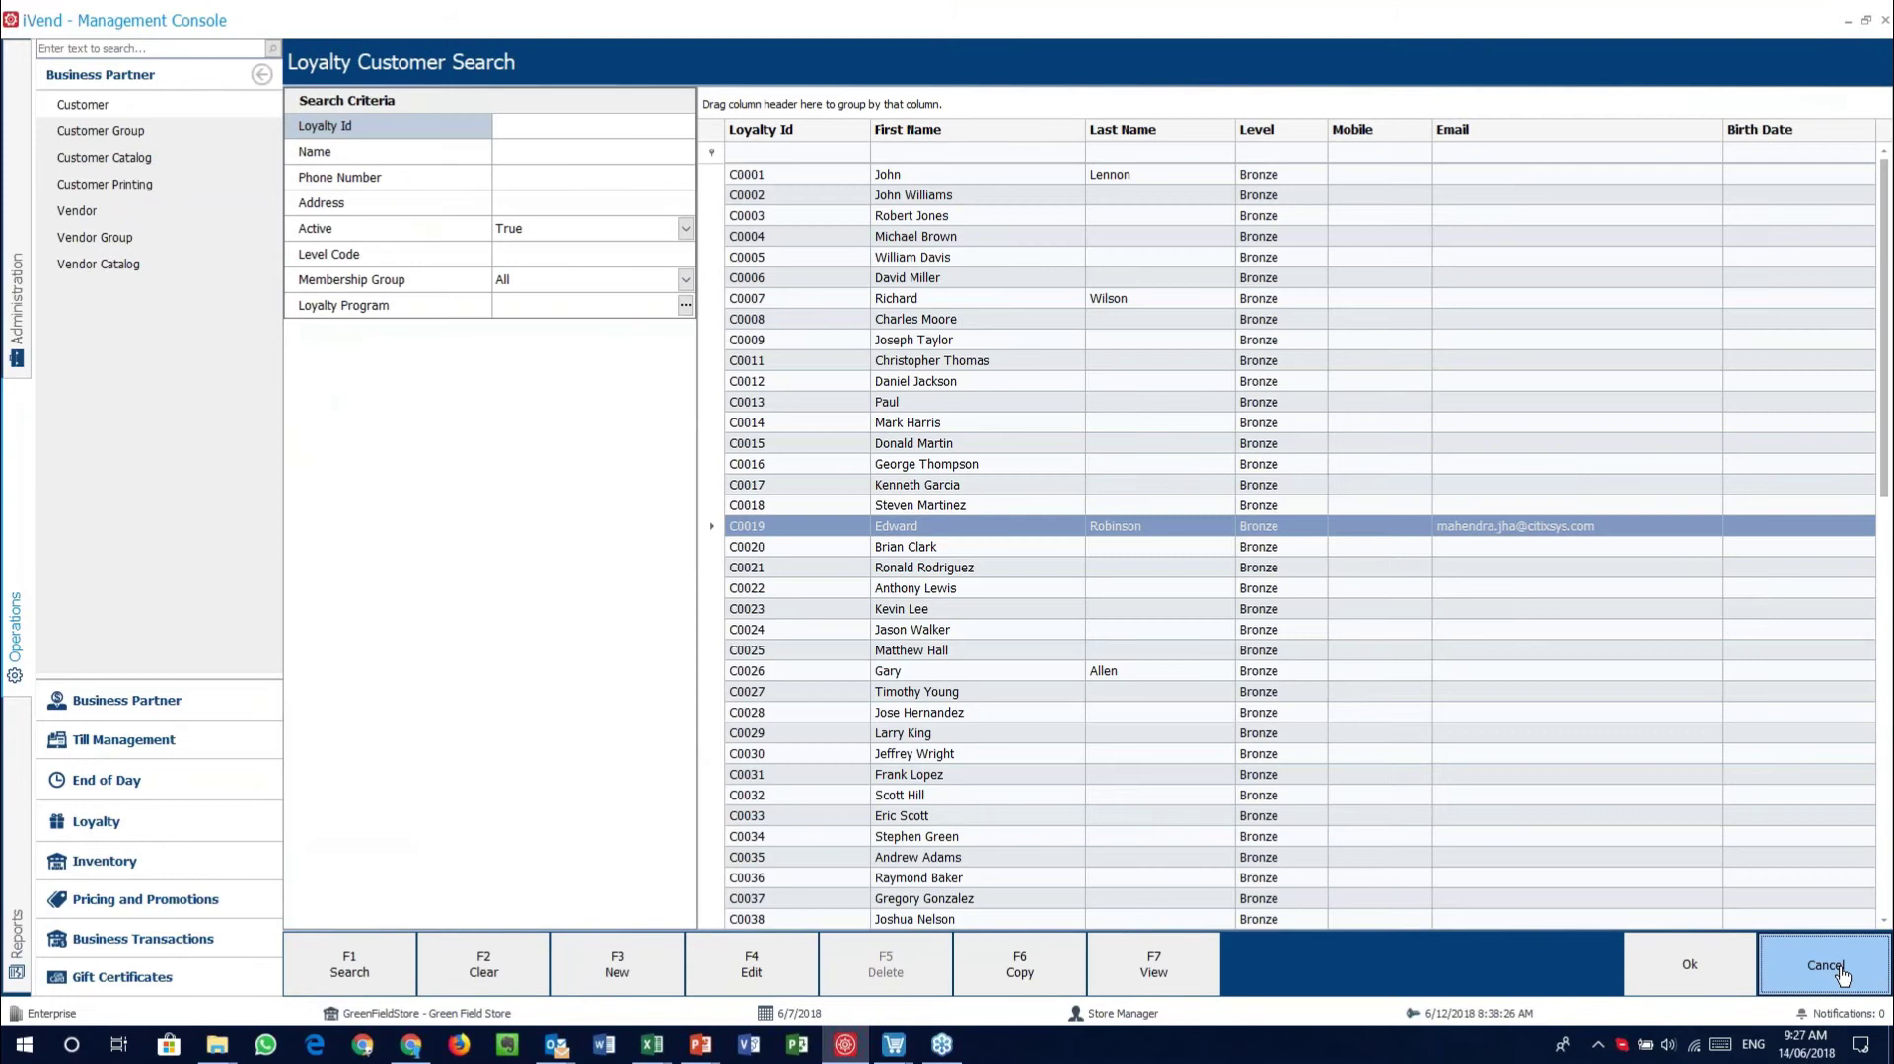
click(1827, 967)
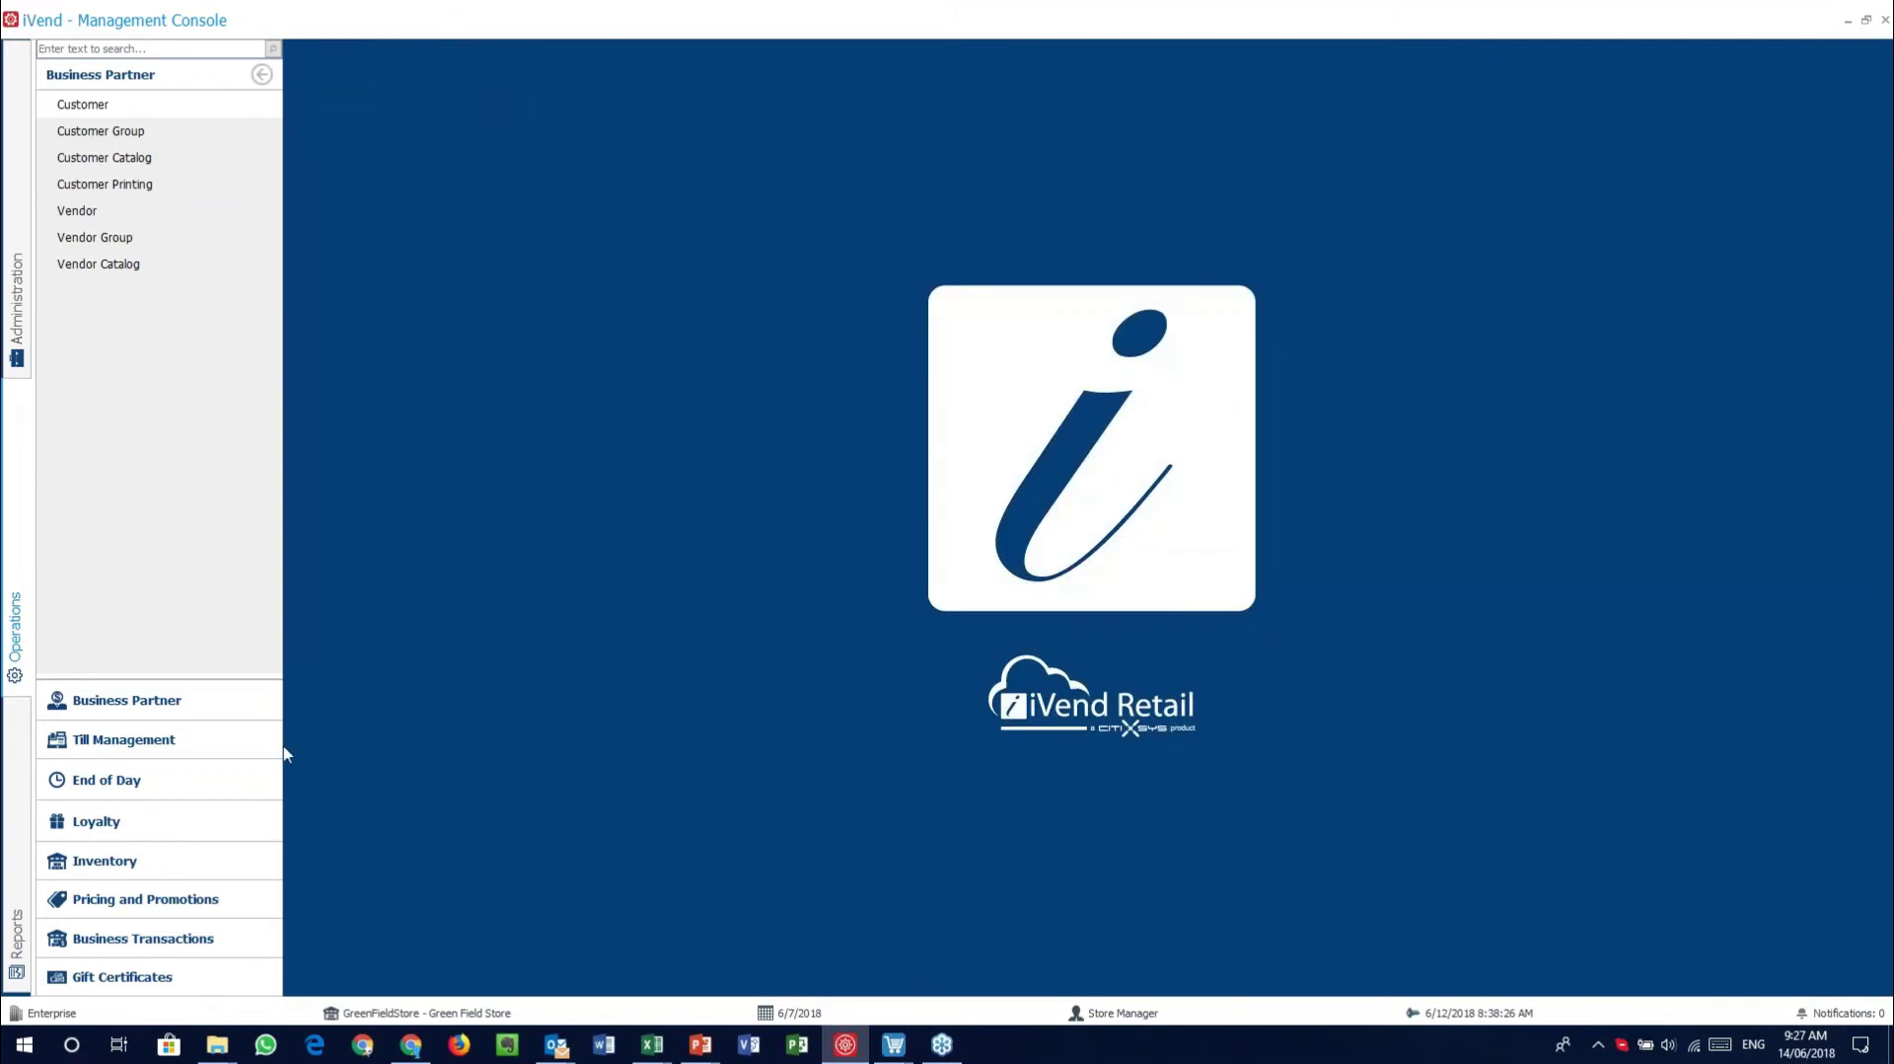
click(205, 838)
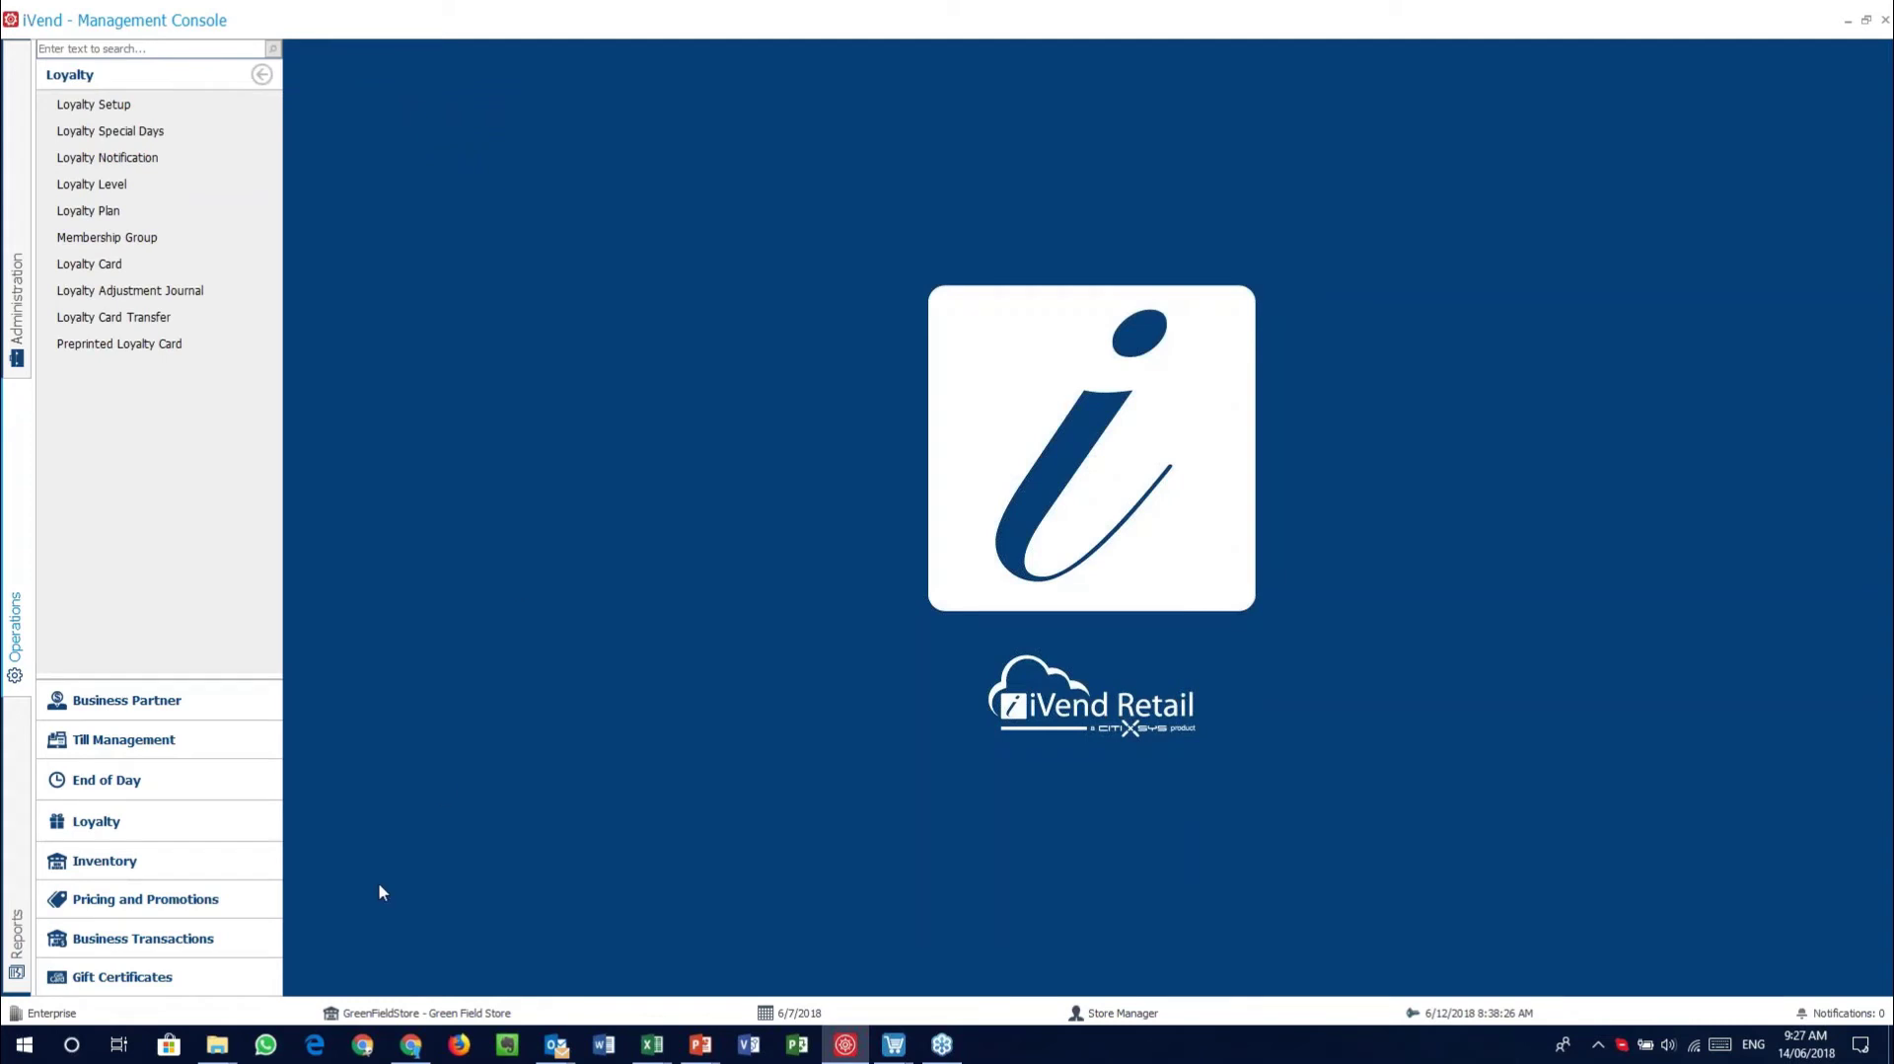
Open Promotional Coupon from the coupon list, review its settings and coupon items, and close it without changes
click(253, 904)
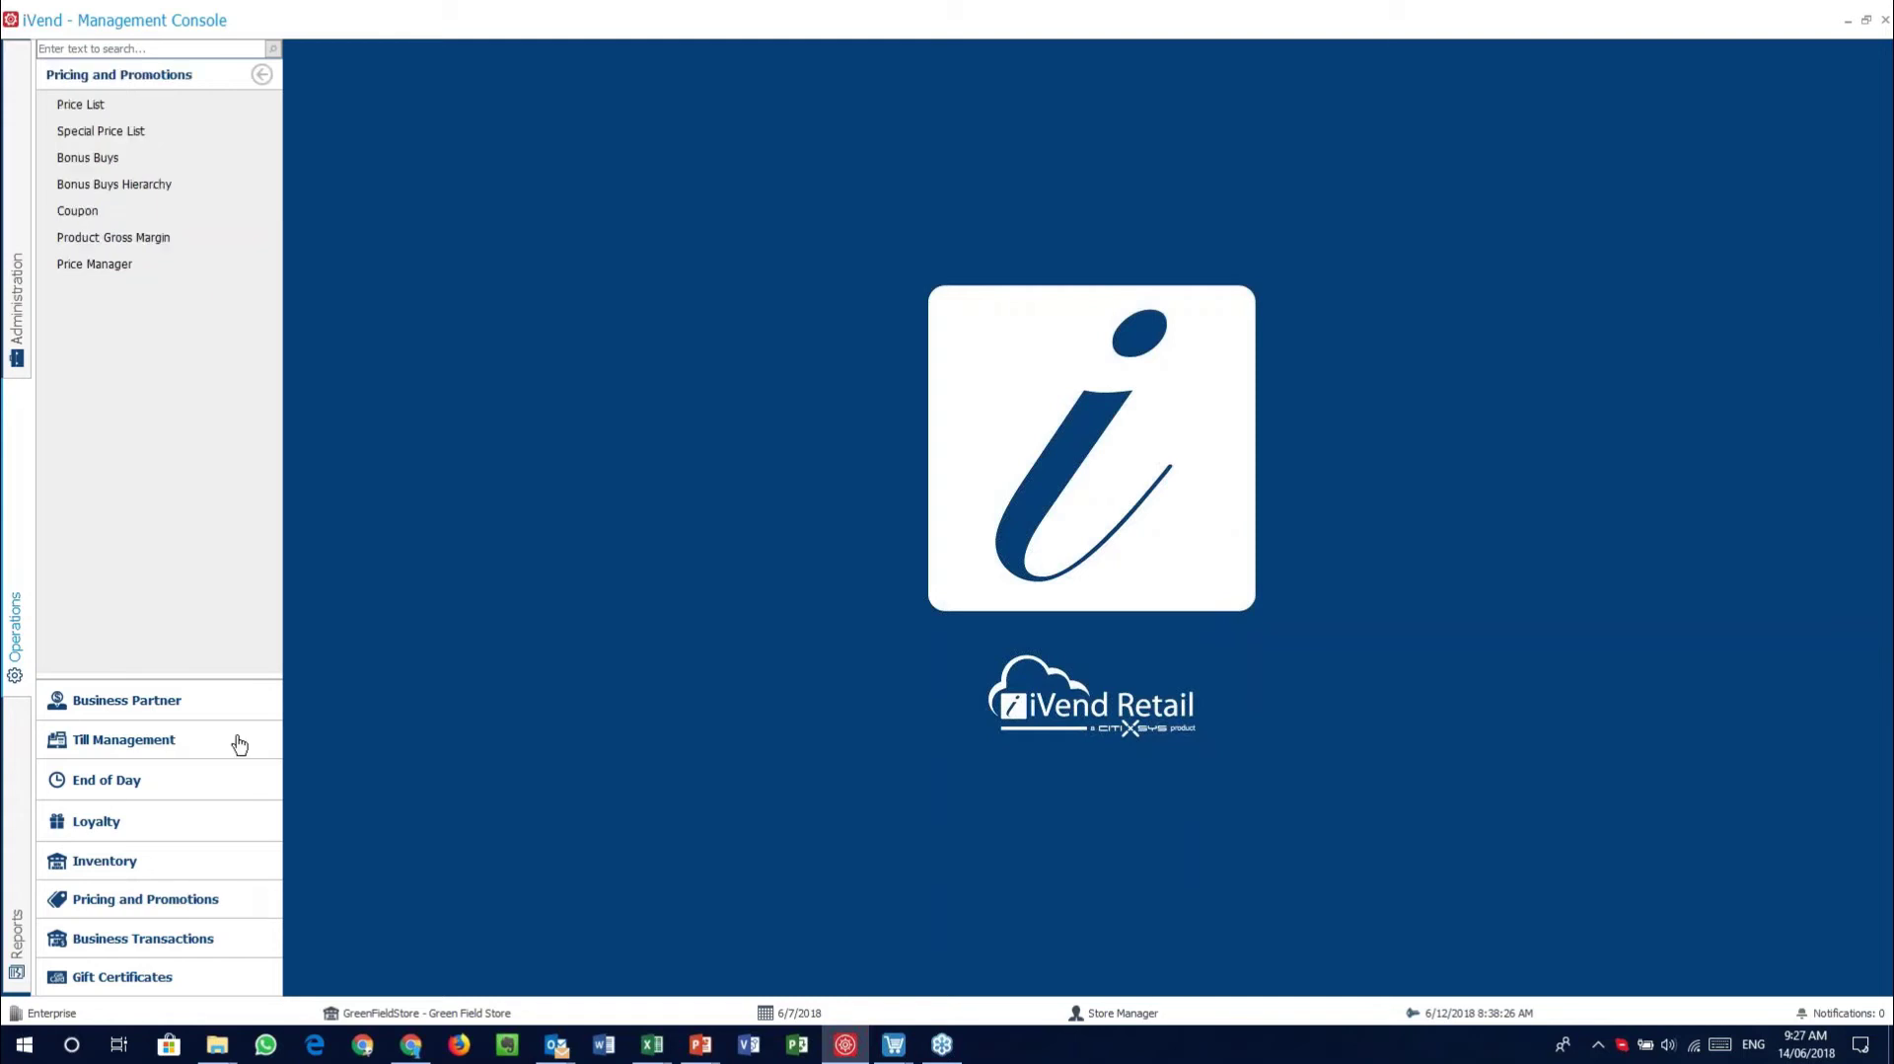
click(75, 215)
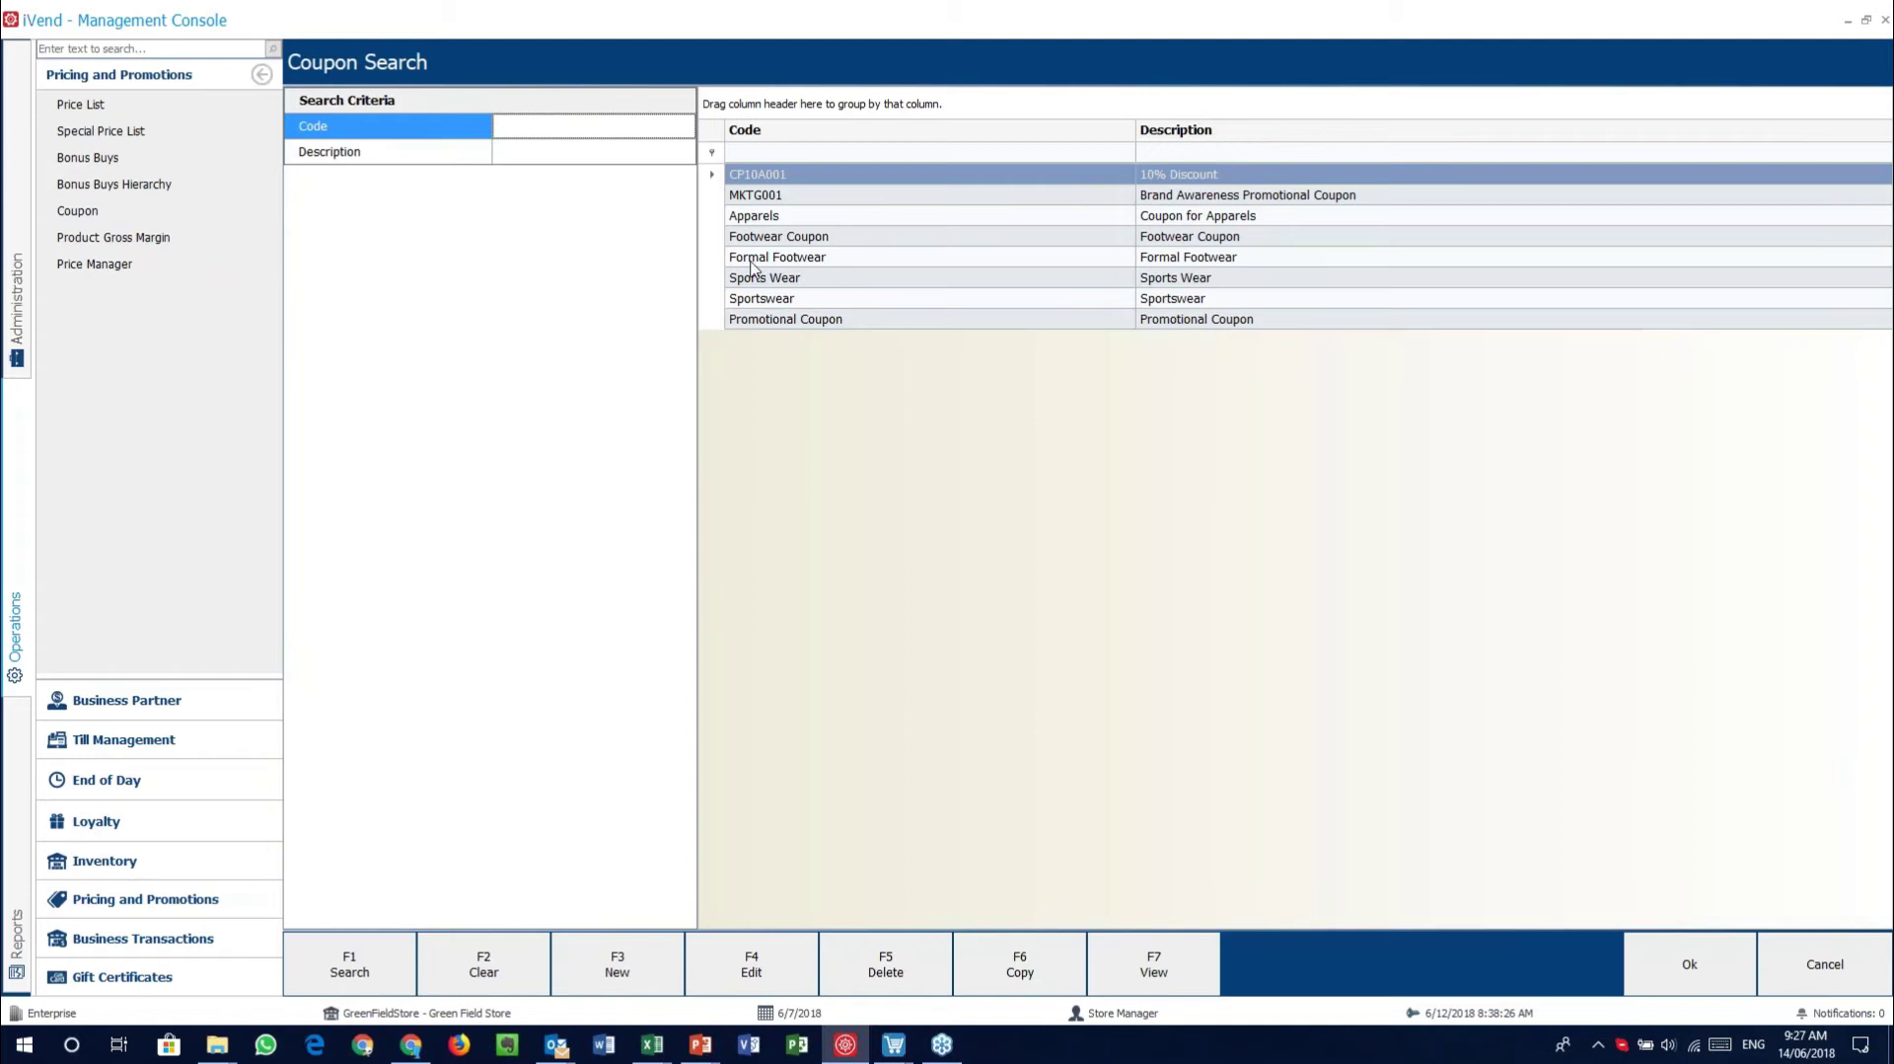
click(1000, 318)
double_click(1000, 318)
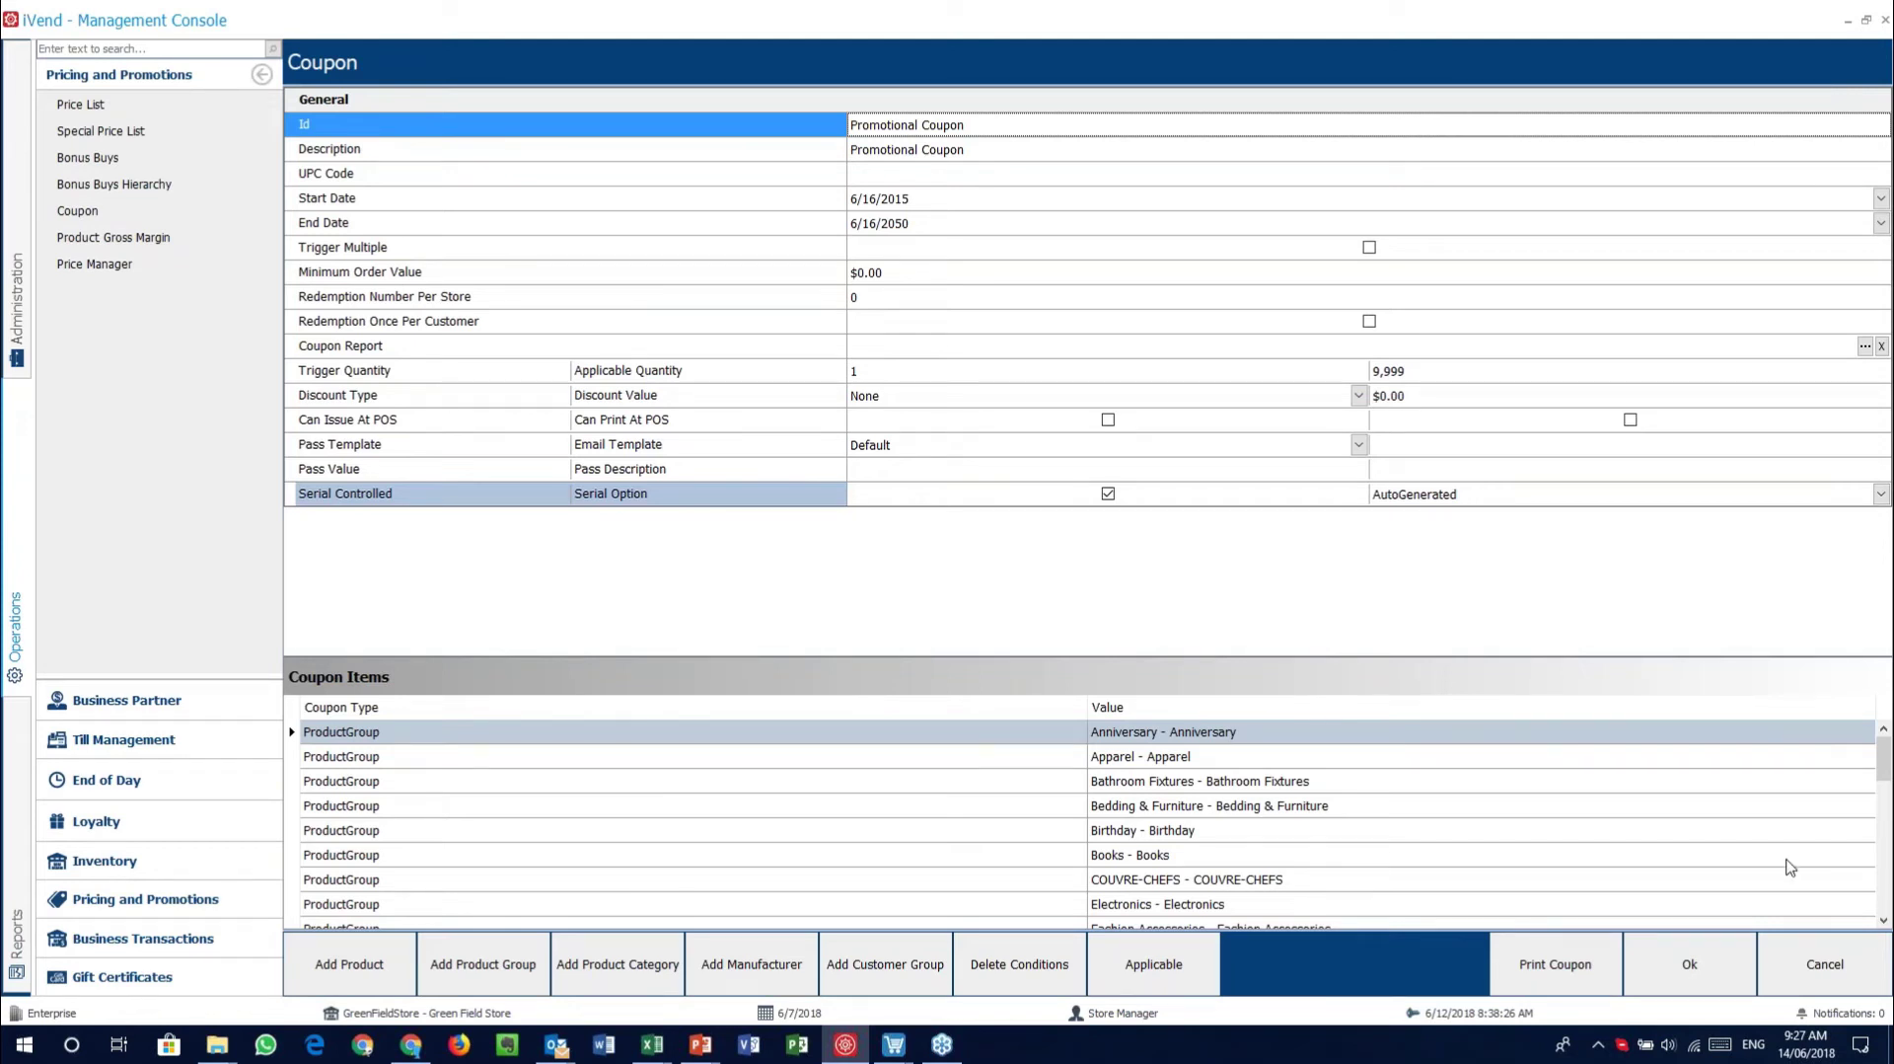
click(1854, 974)
click(1854, 974)
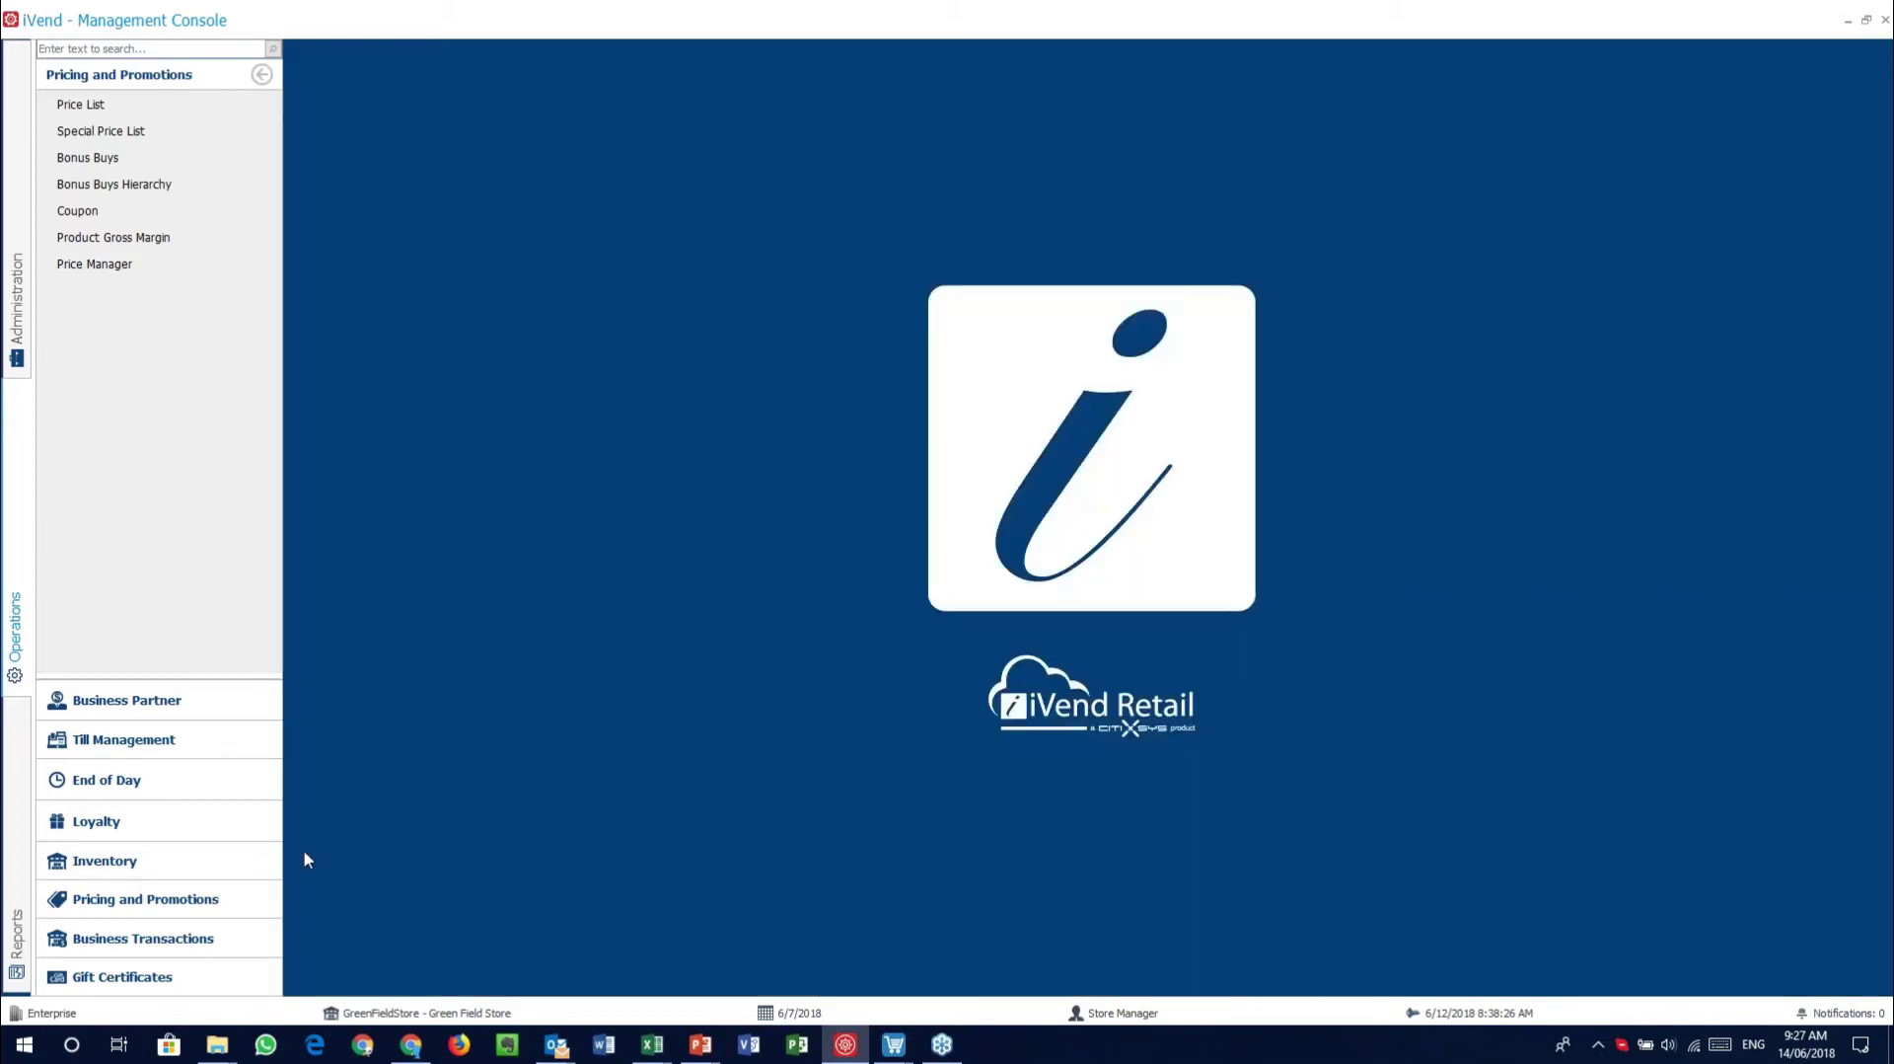
Open the Store Credit gift certificate, review its general settings, and close it without changes
click(148, 978)
click(88, 104)
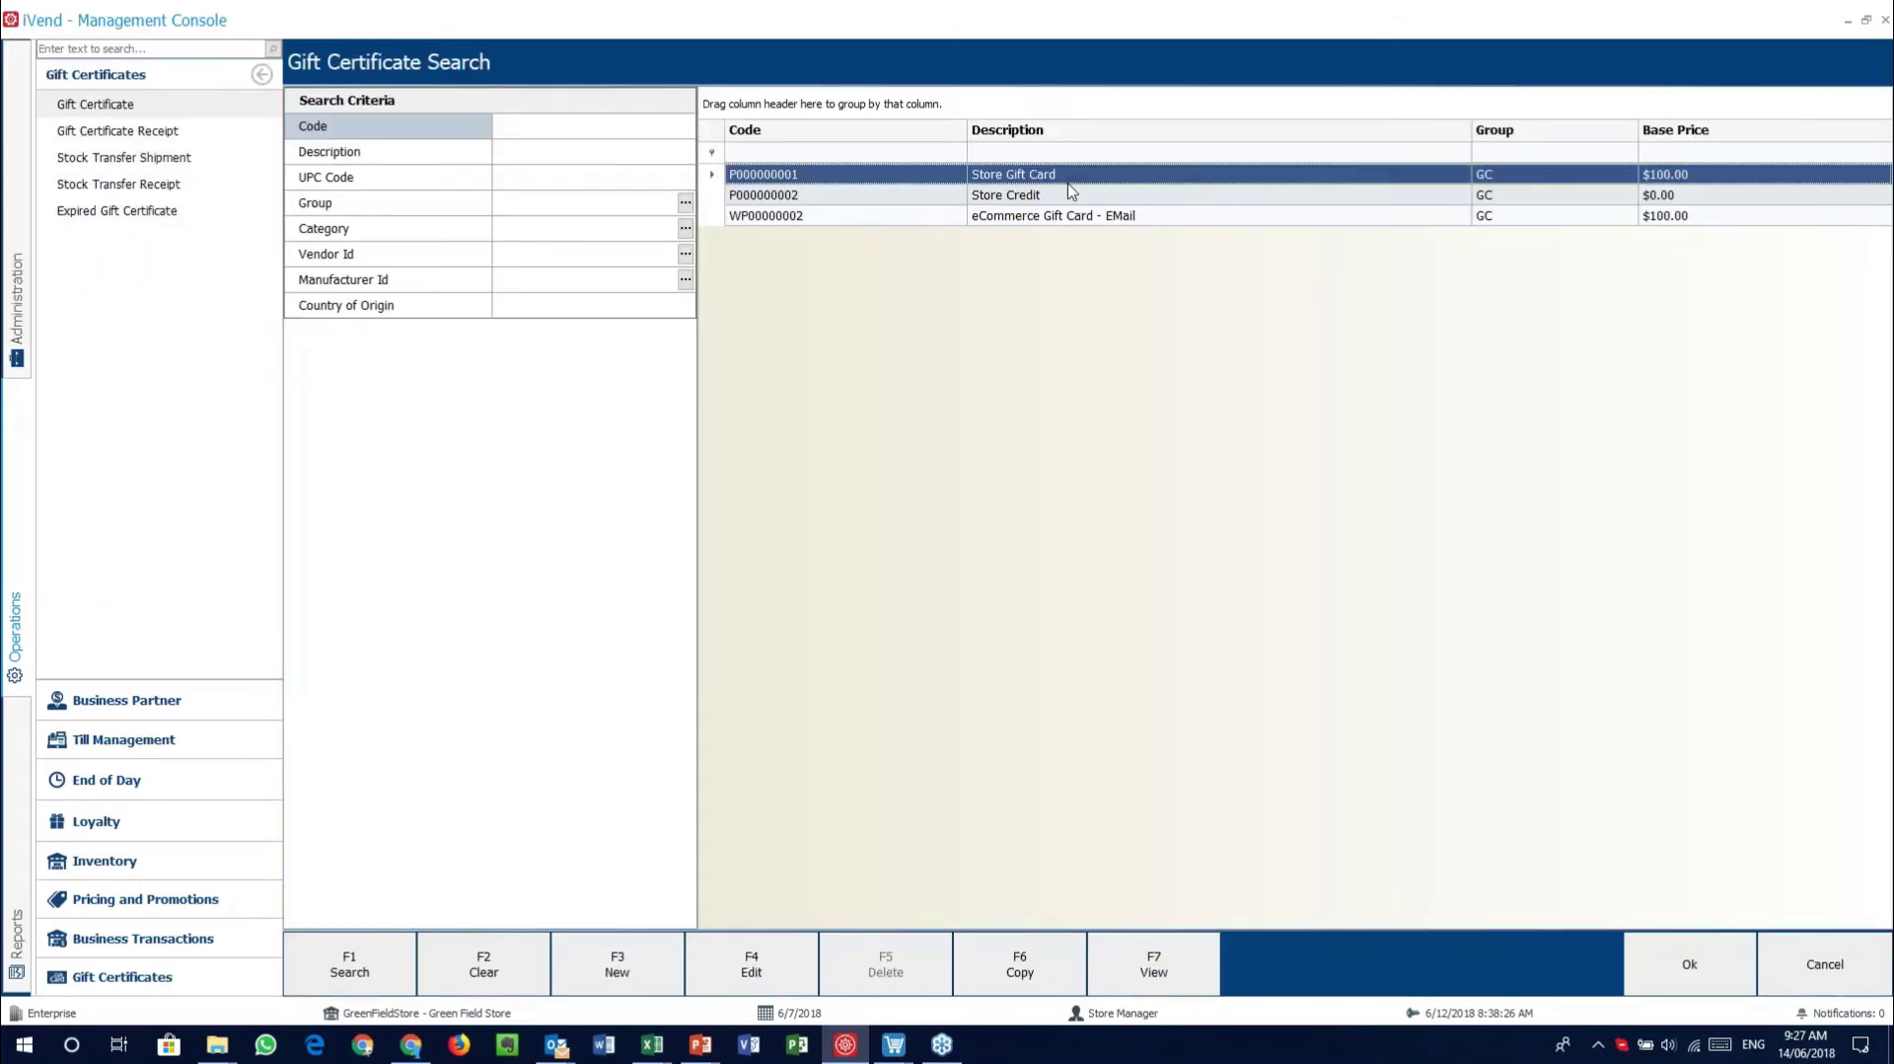
double_click(1073, 196)
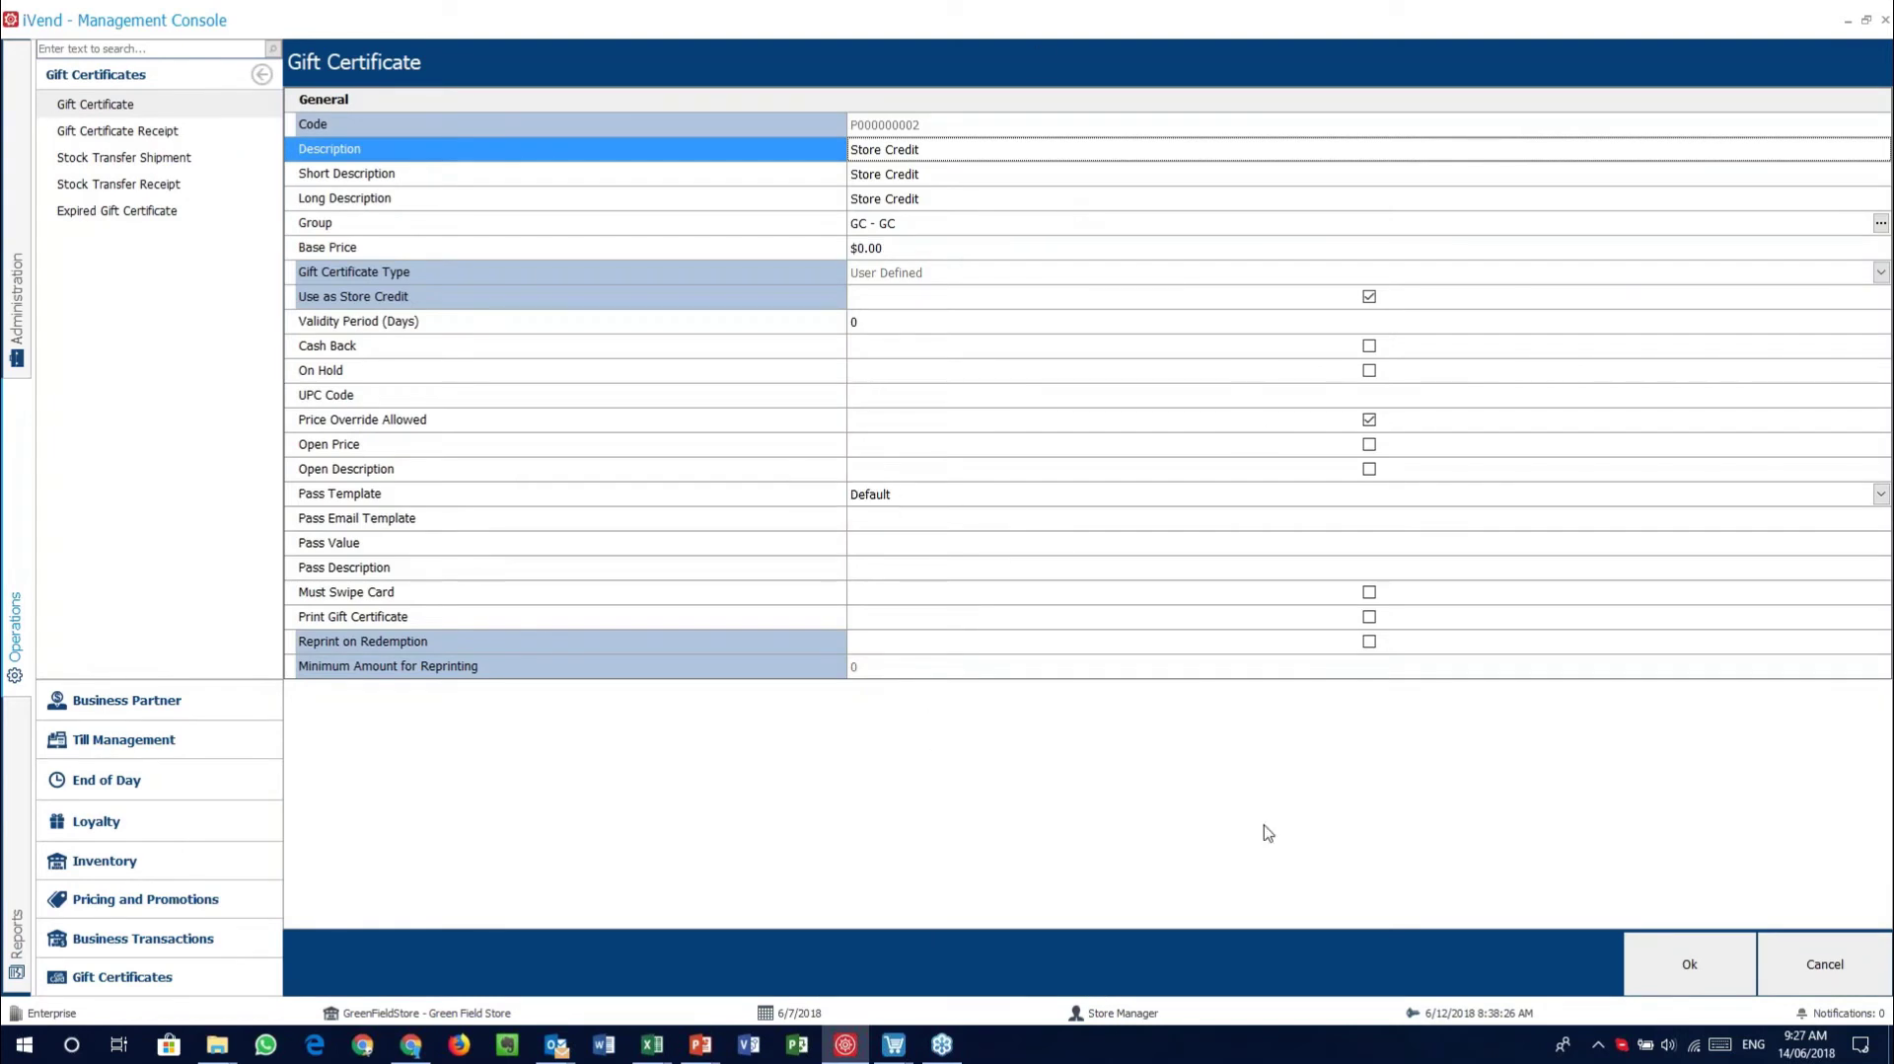
click(1837, 965)
click(1835, 965)
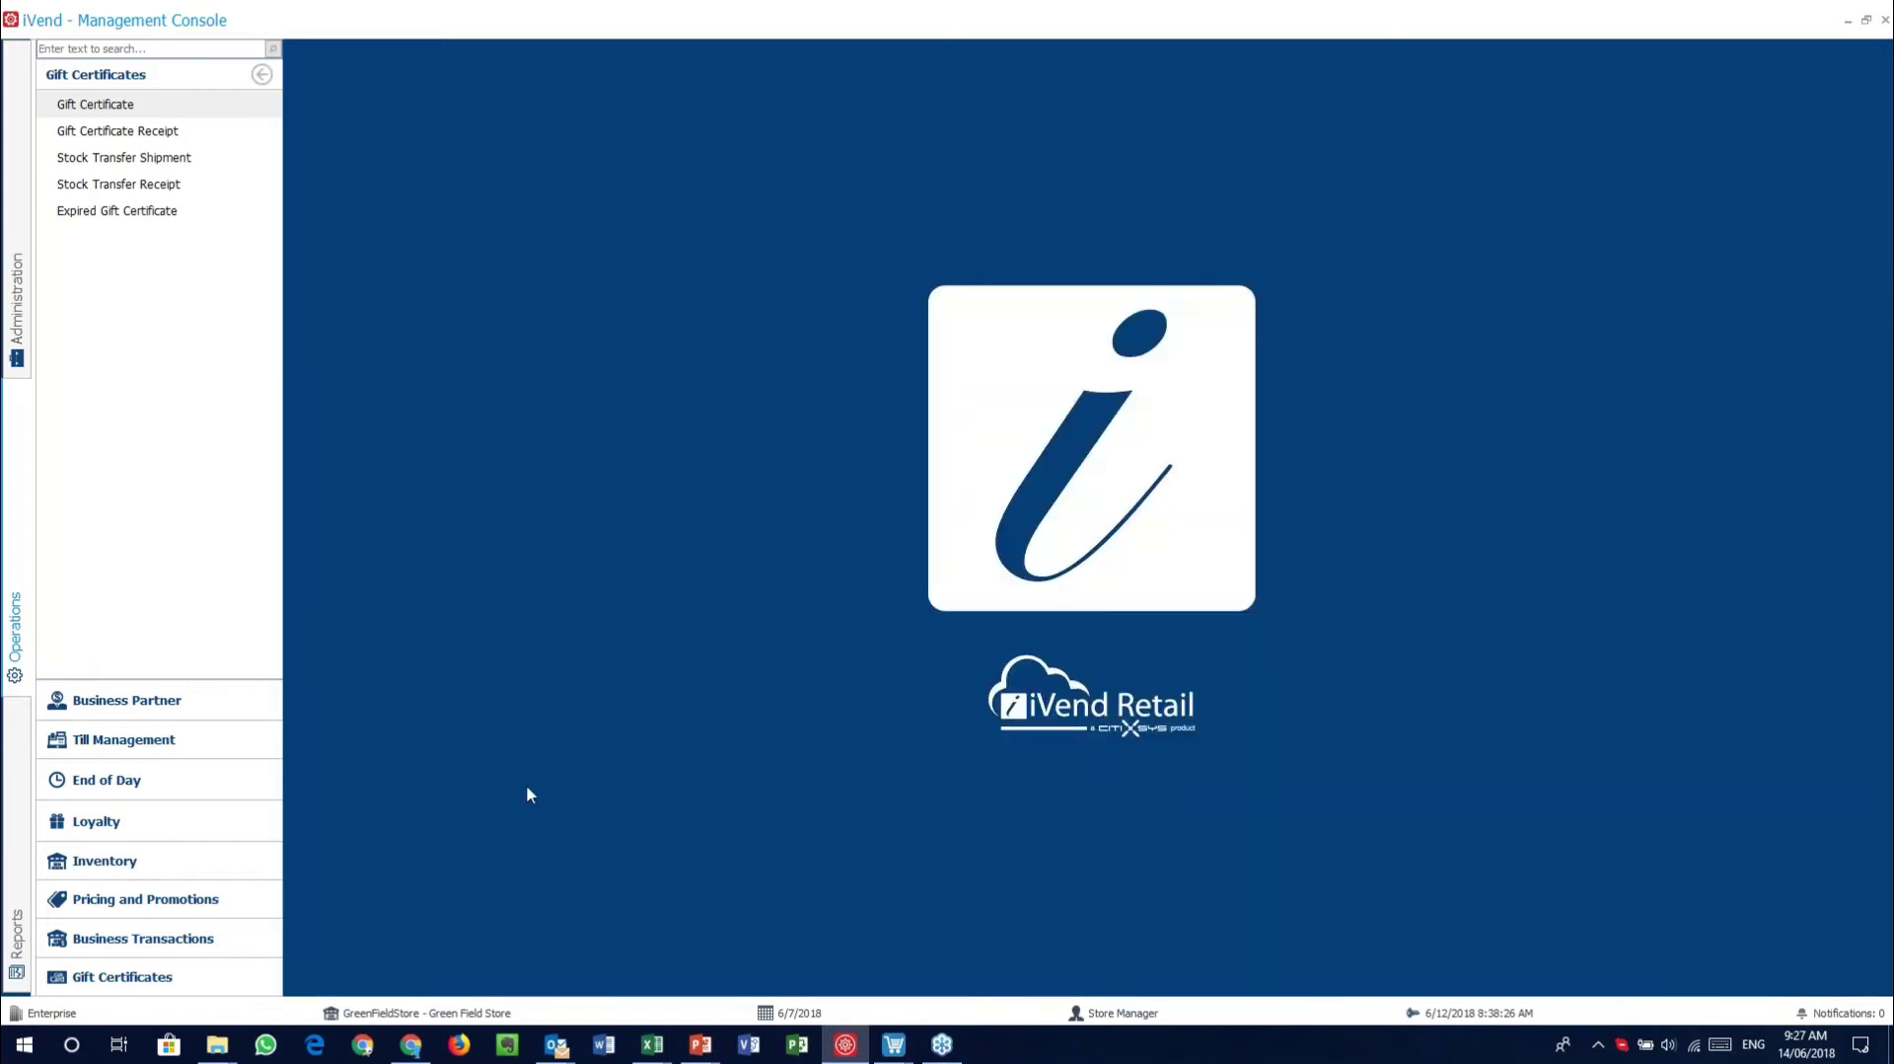
List the business transactions and switch to the PowerPoint deployment landscape slide to point out the Store 1 iVend Store Server
click(193, 941)
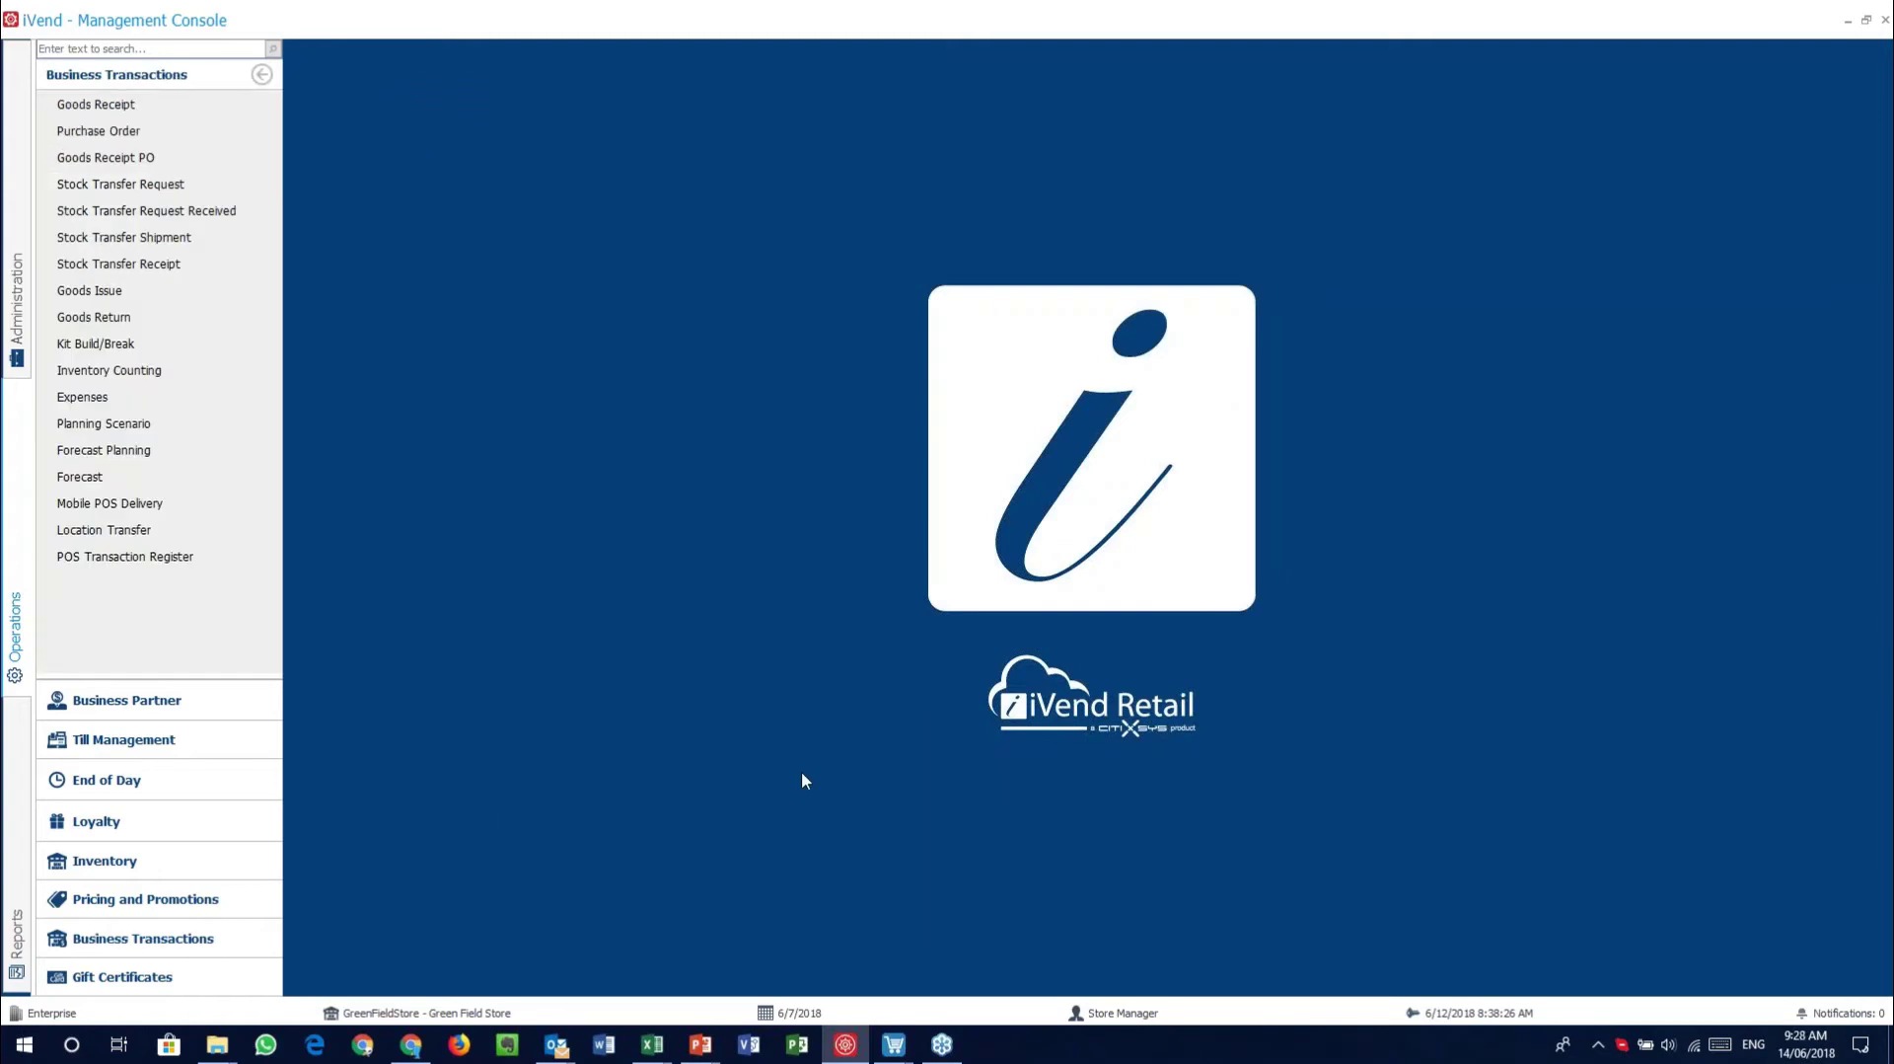
mouse_move(701, 1044)
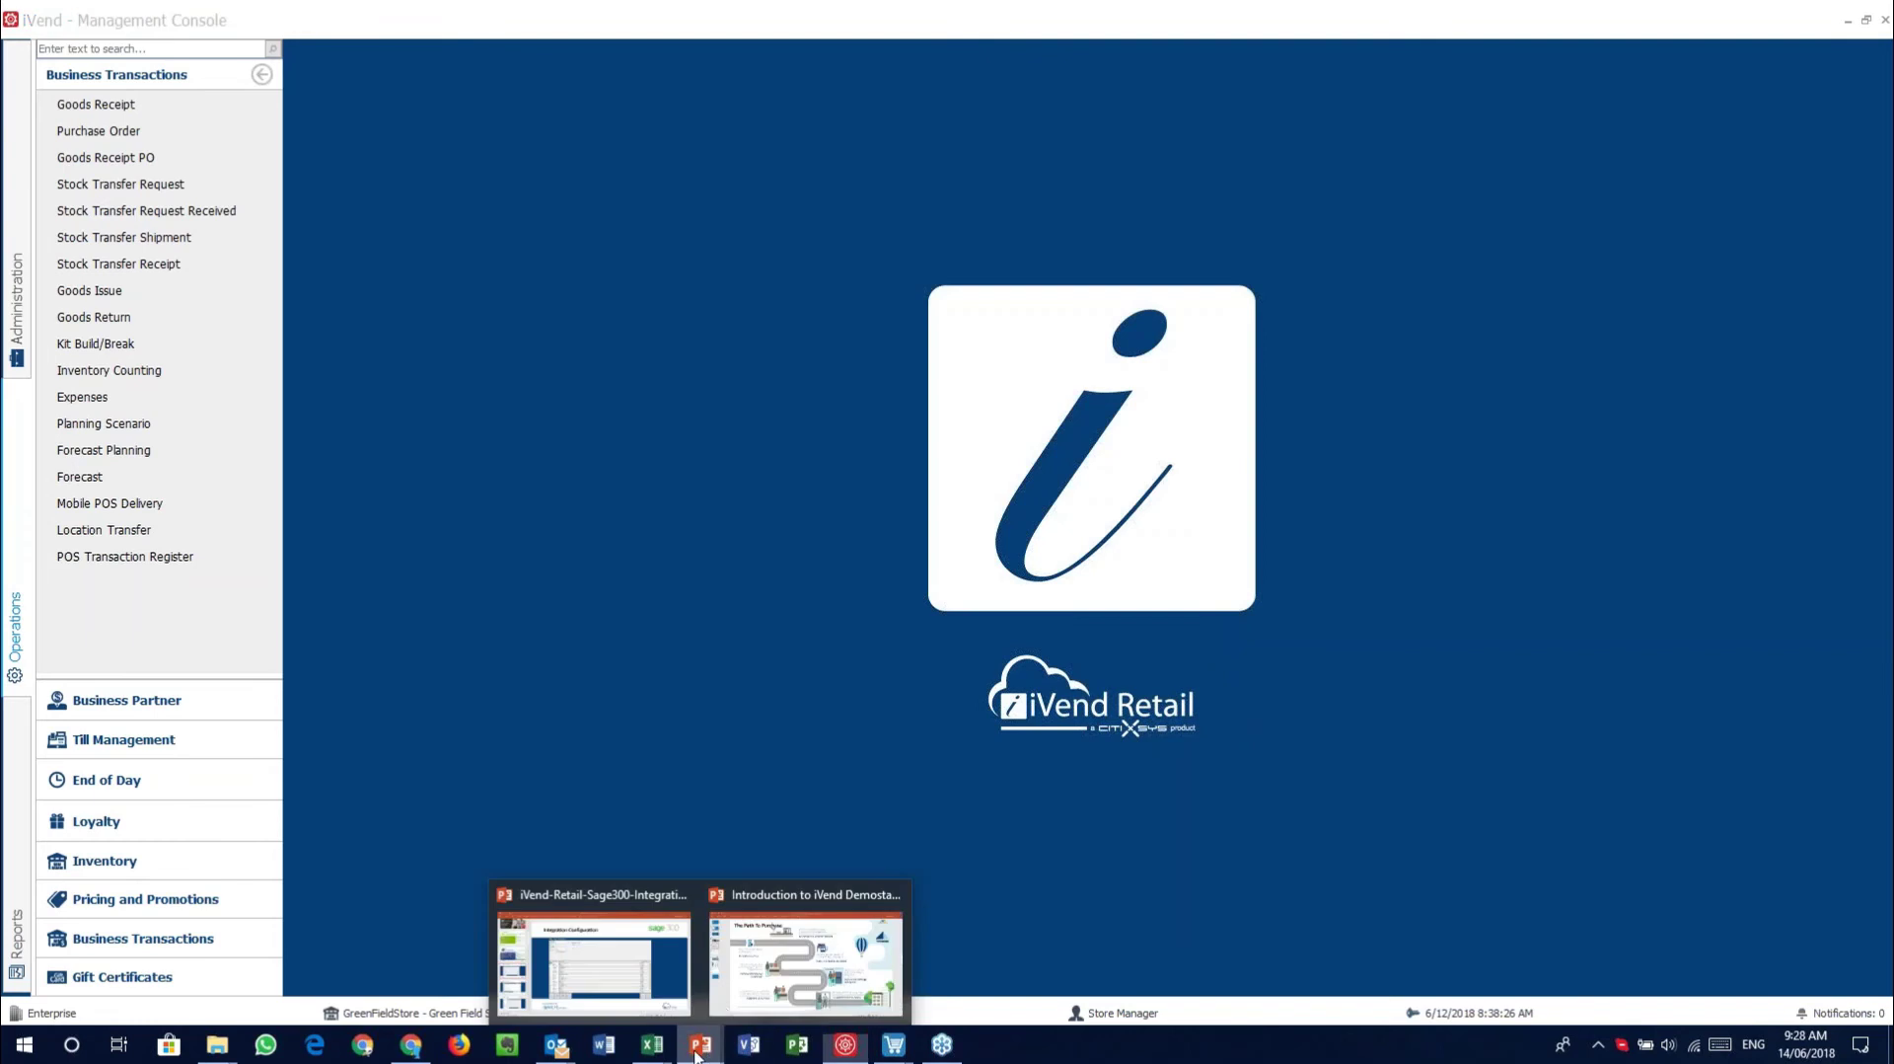
click(767, 994)
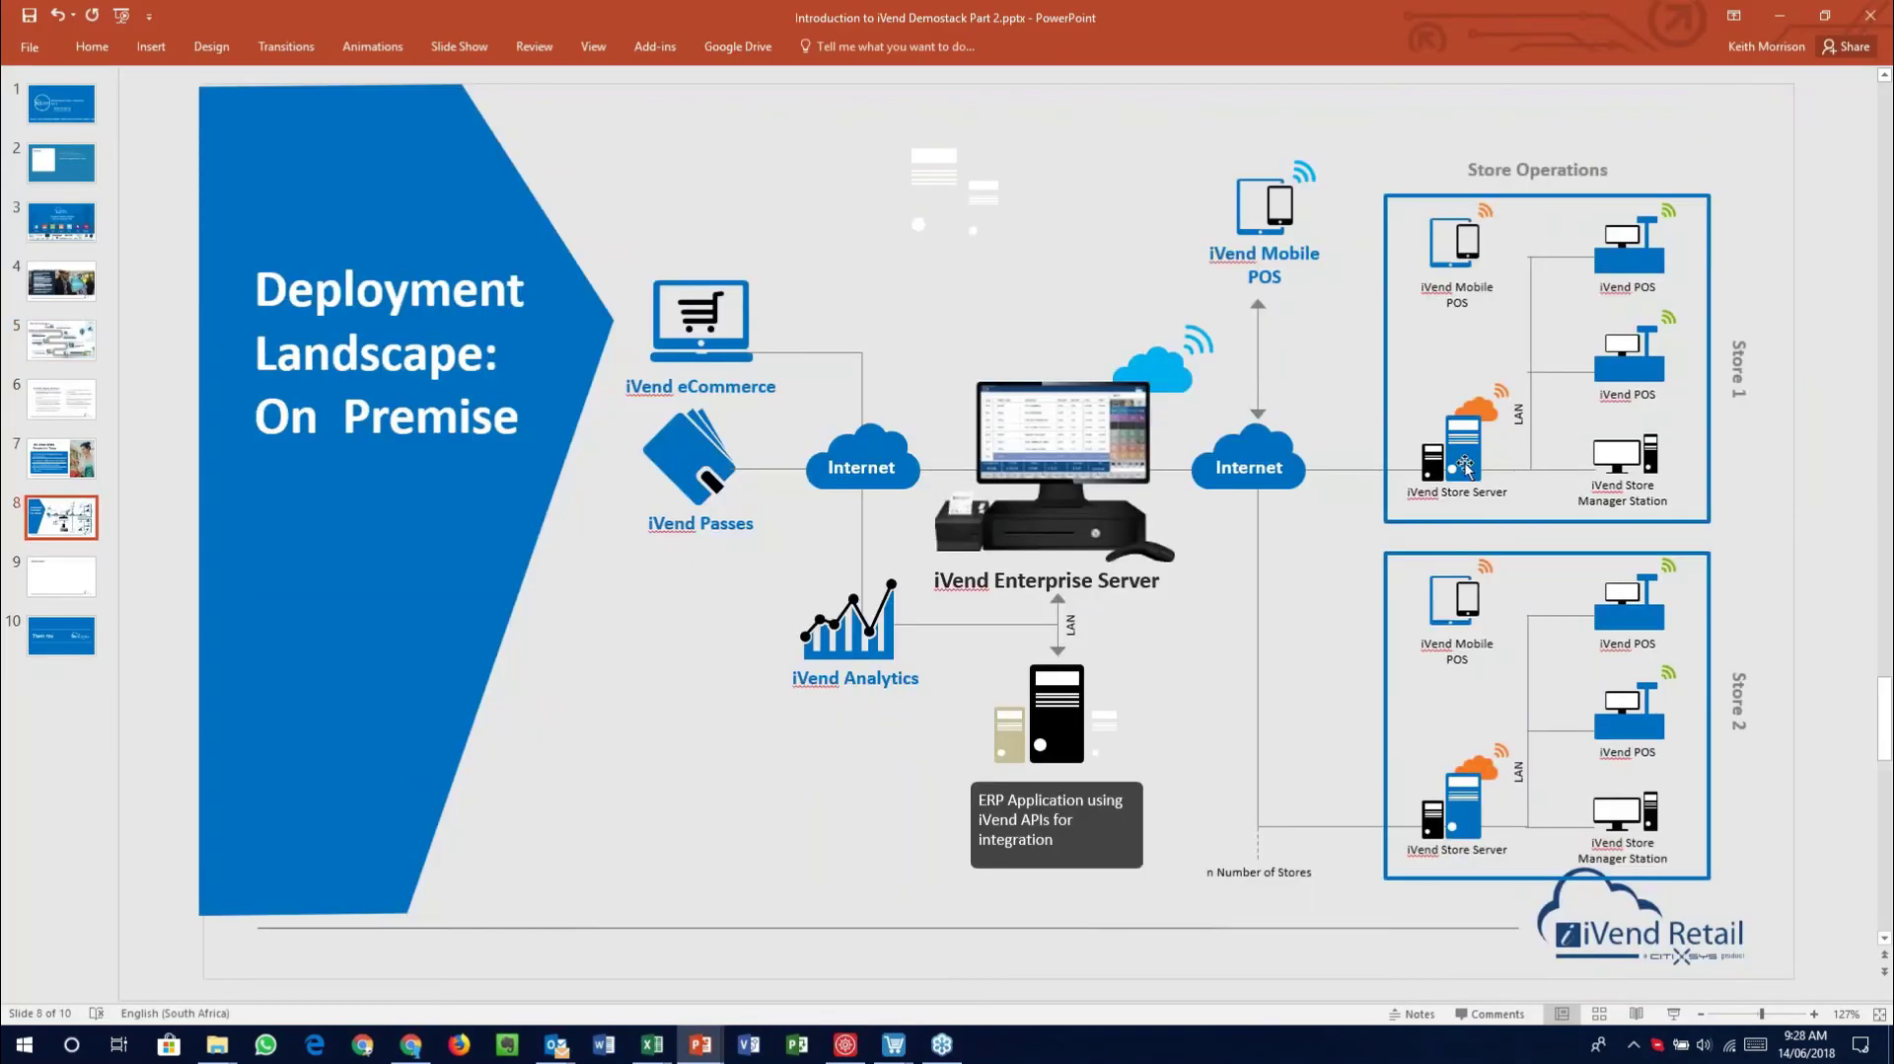
click(1460, 444)
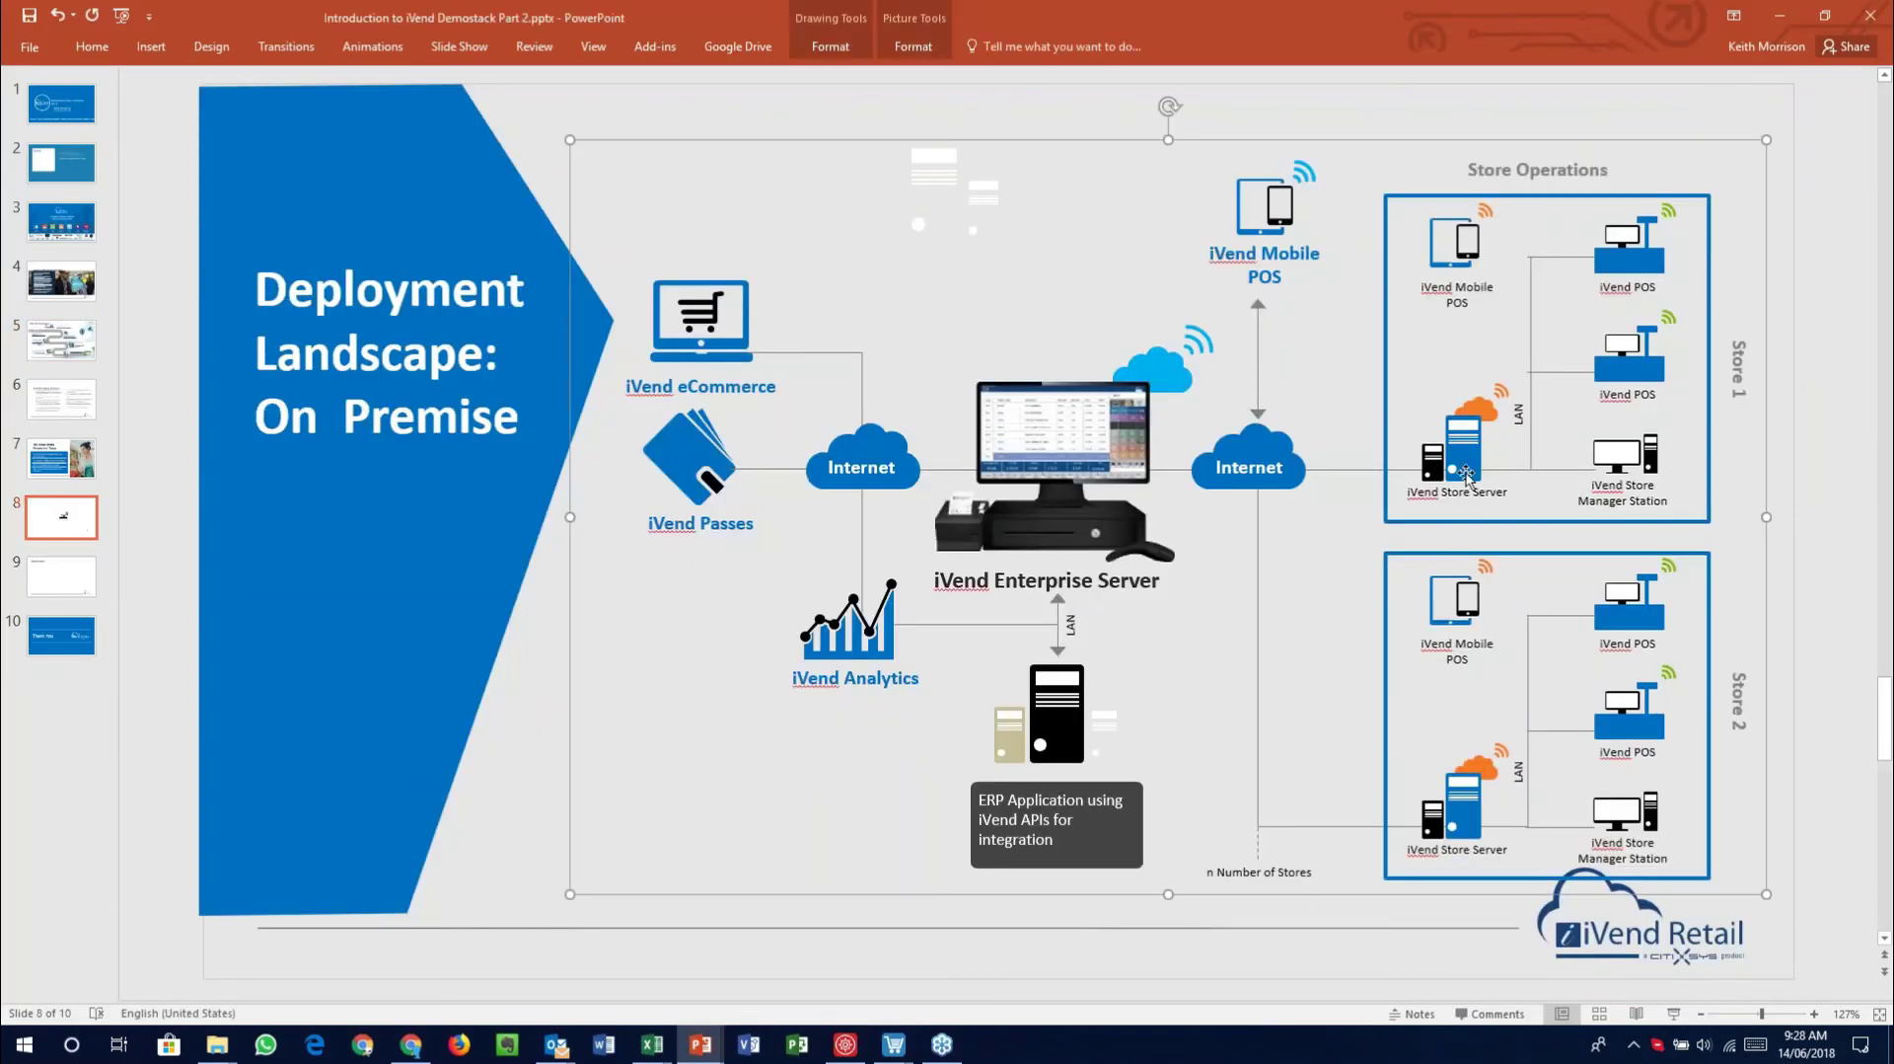
click(1461, 444)
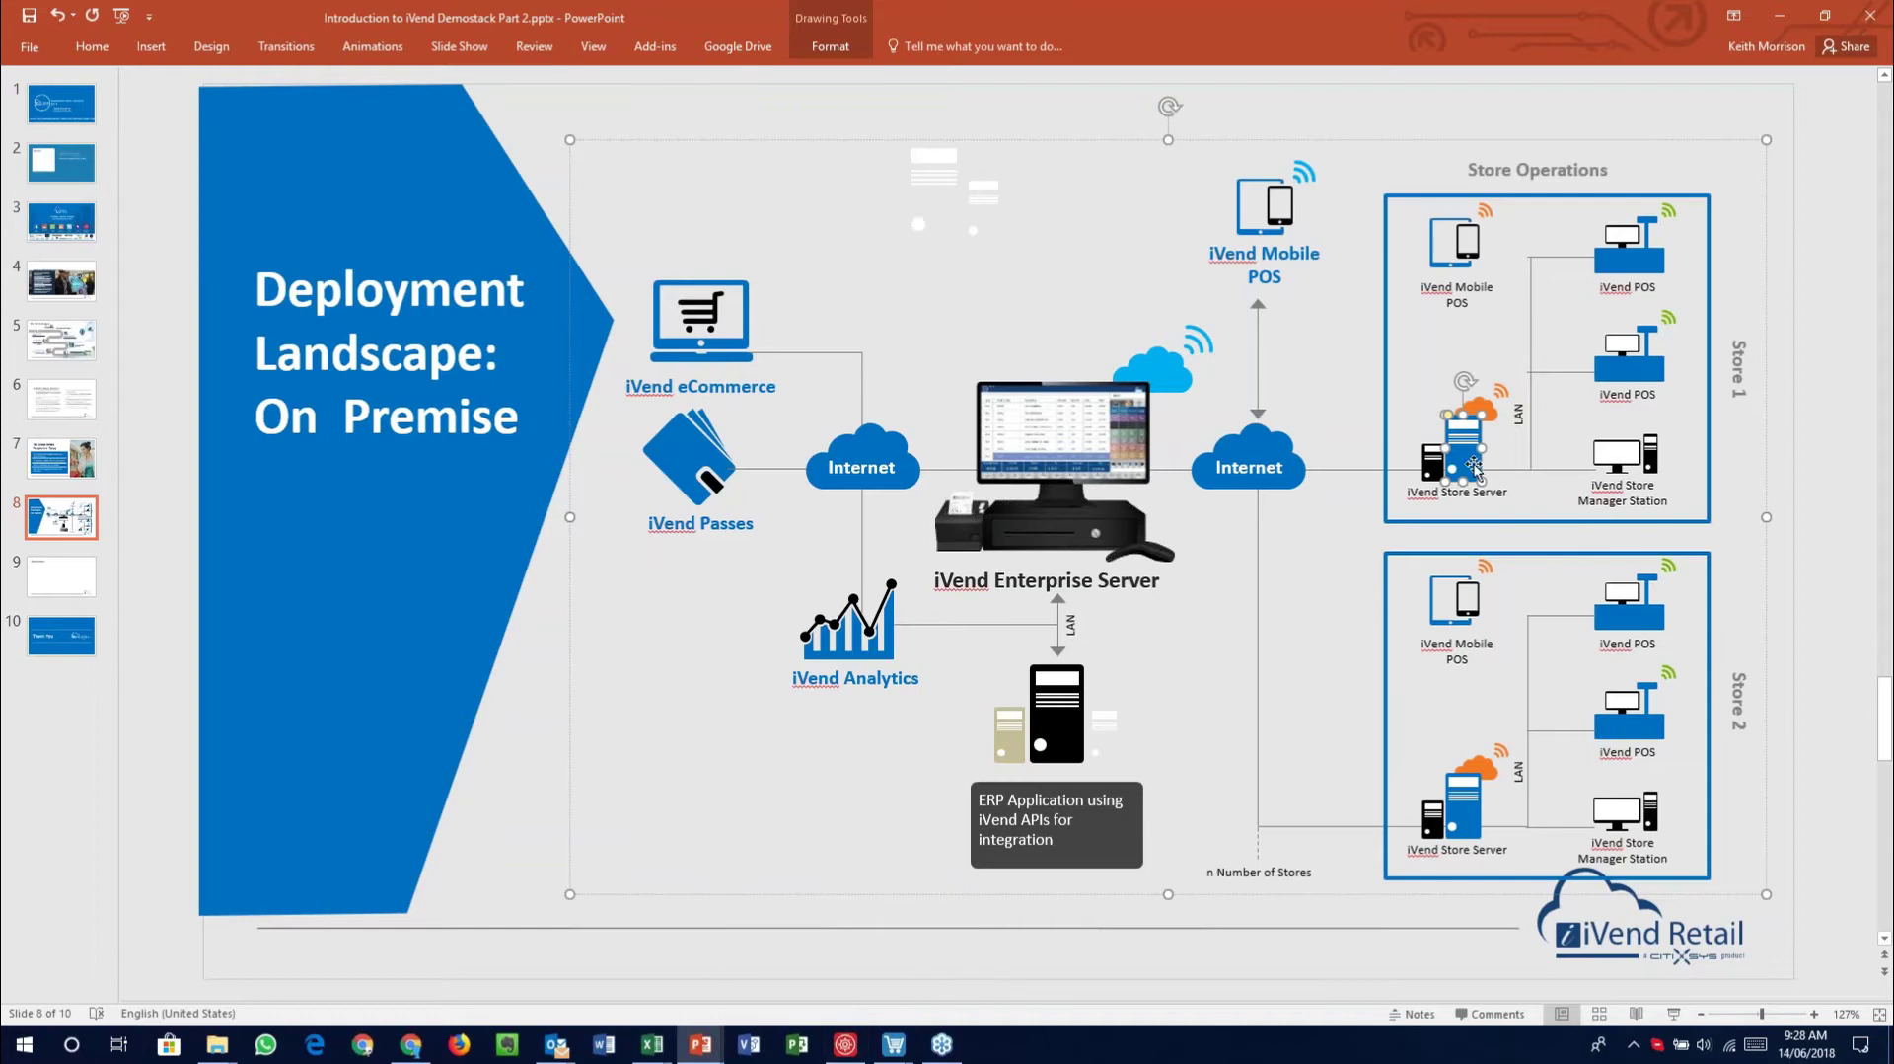
Switch back to iVend Management Console, start a new goods receipt, and review its destination location and adjustment entry fields
click(845, 1044)
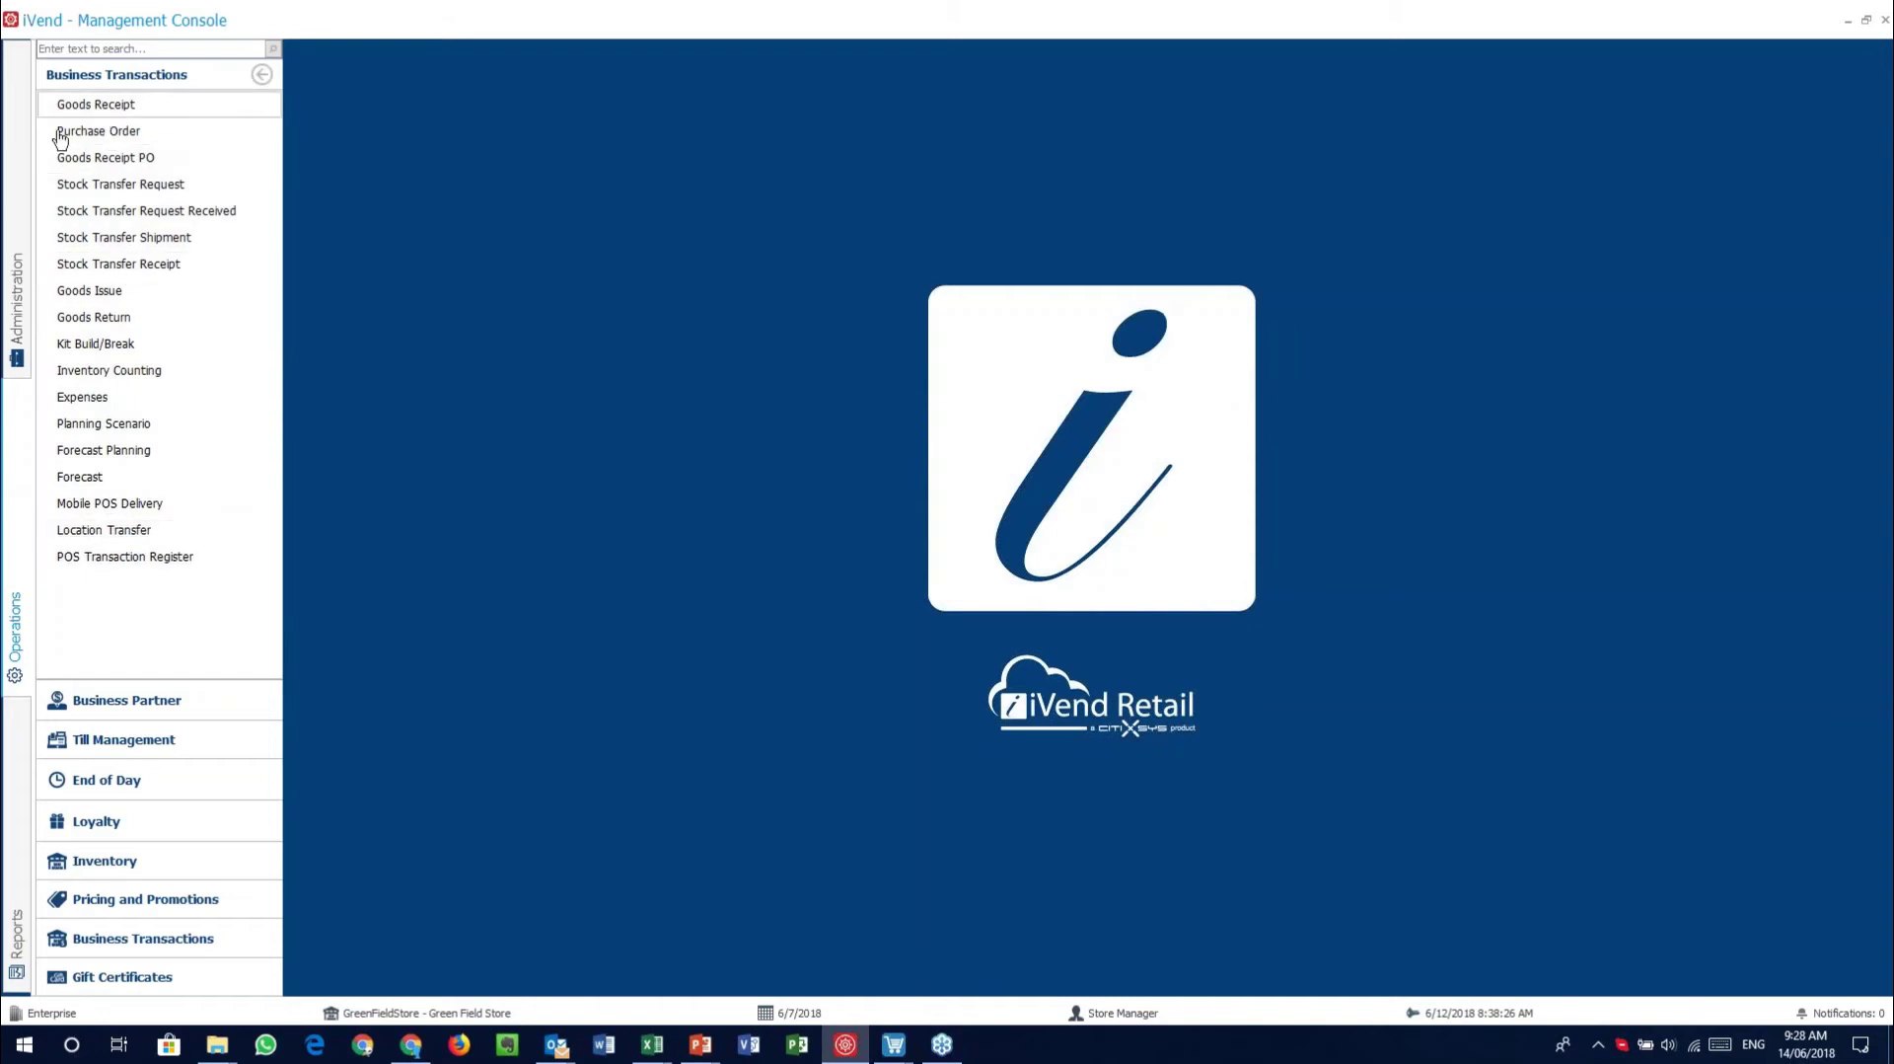
click(150, 104)
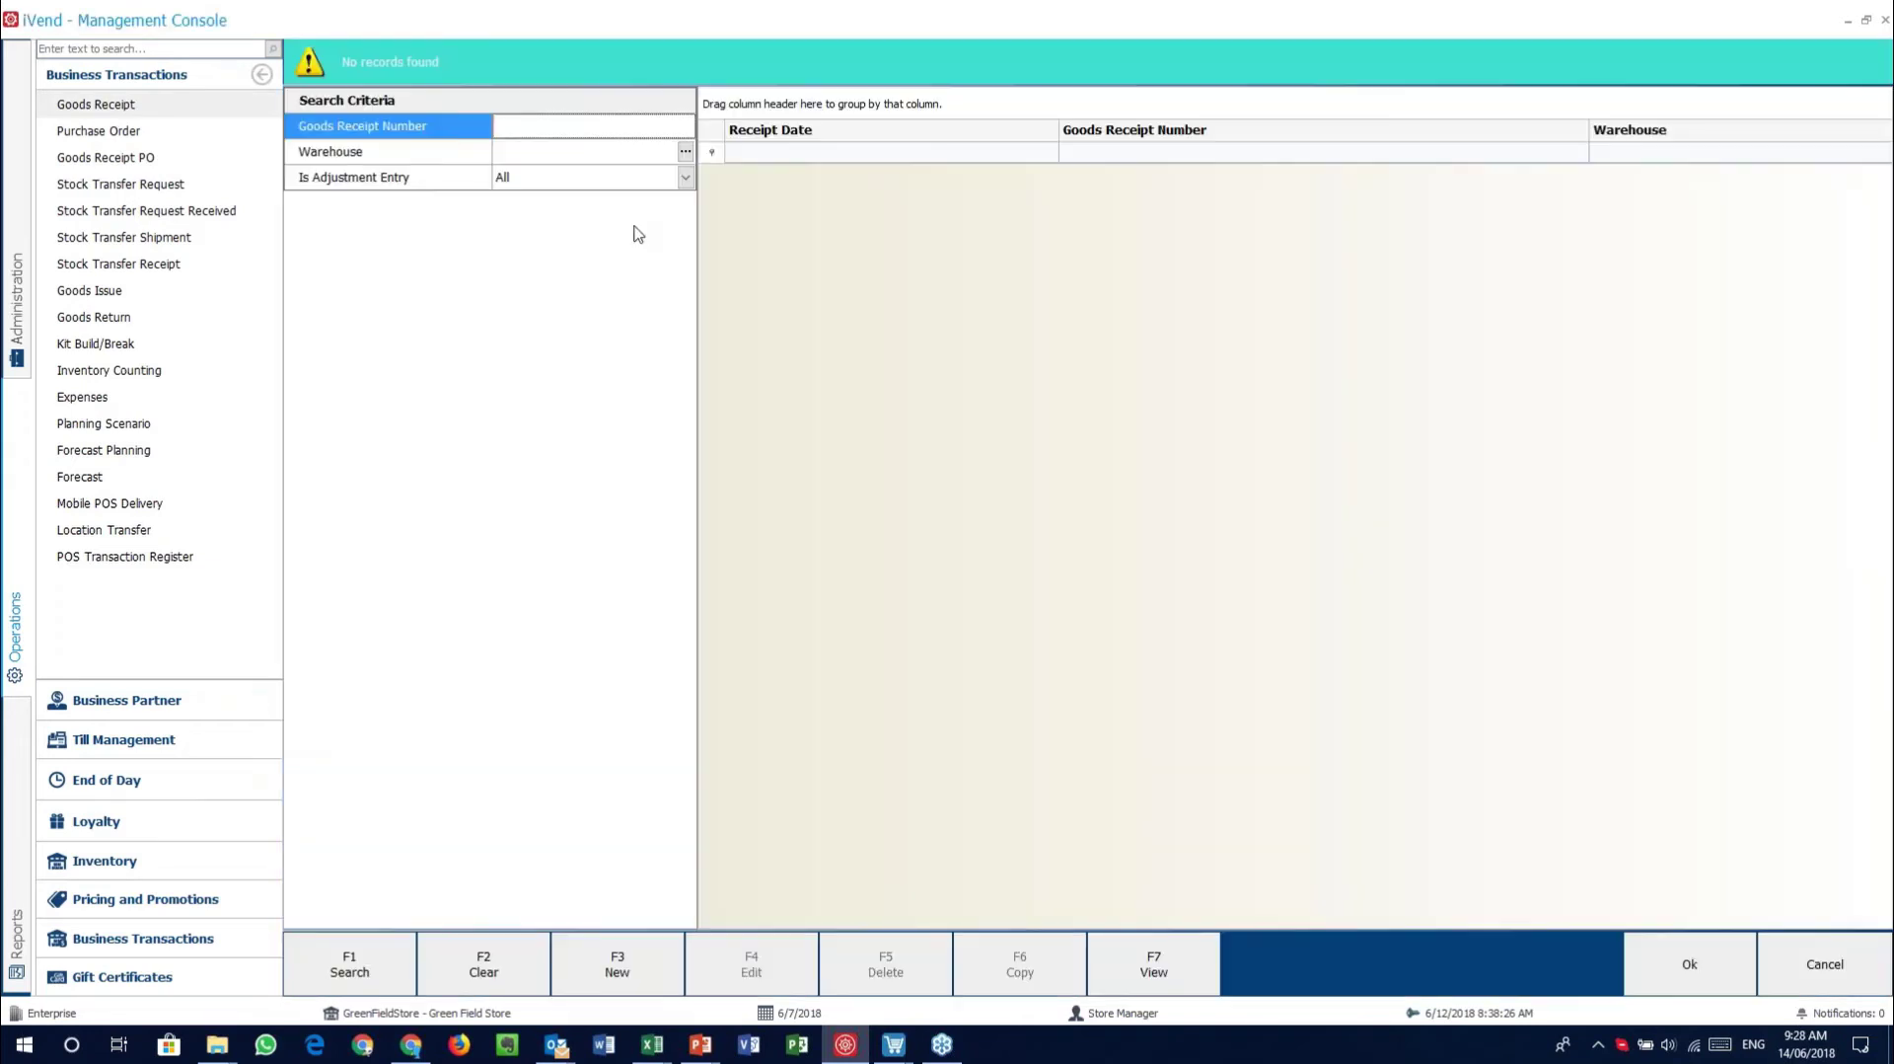
click(618, 964)
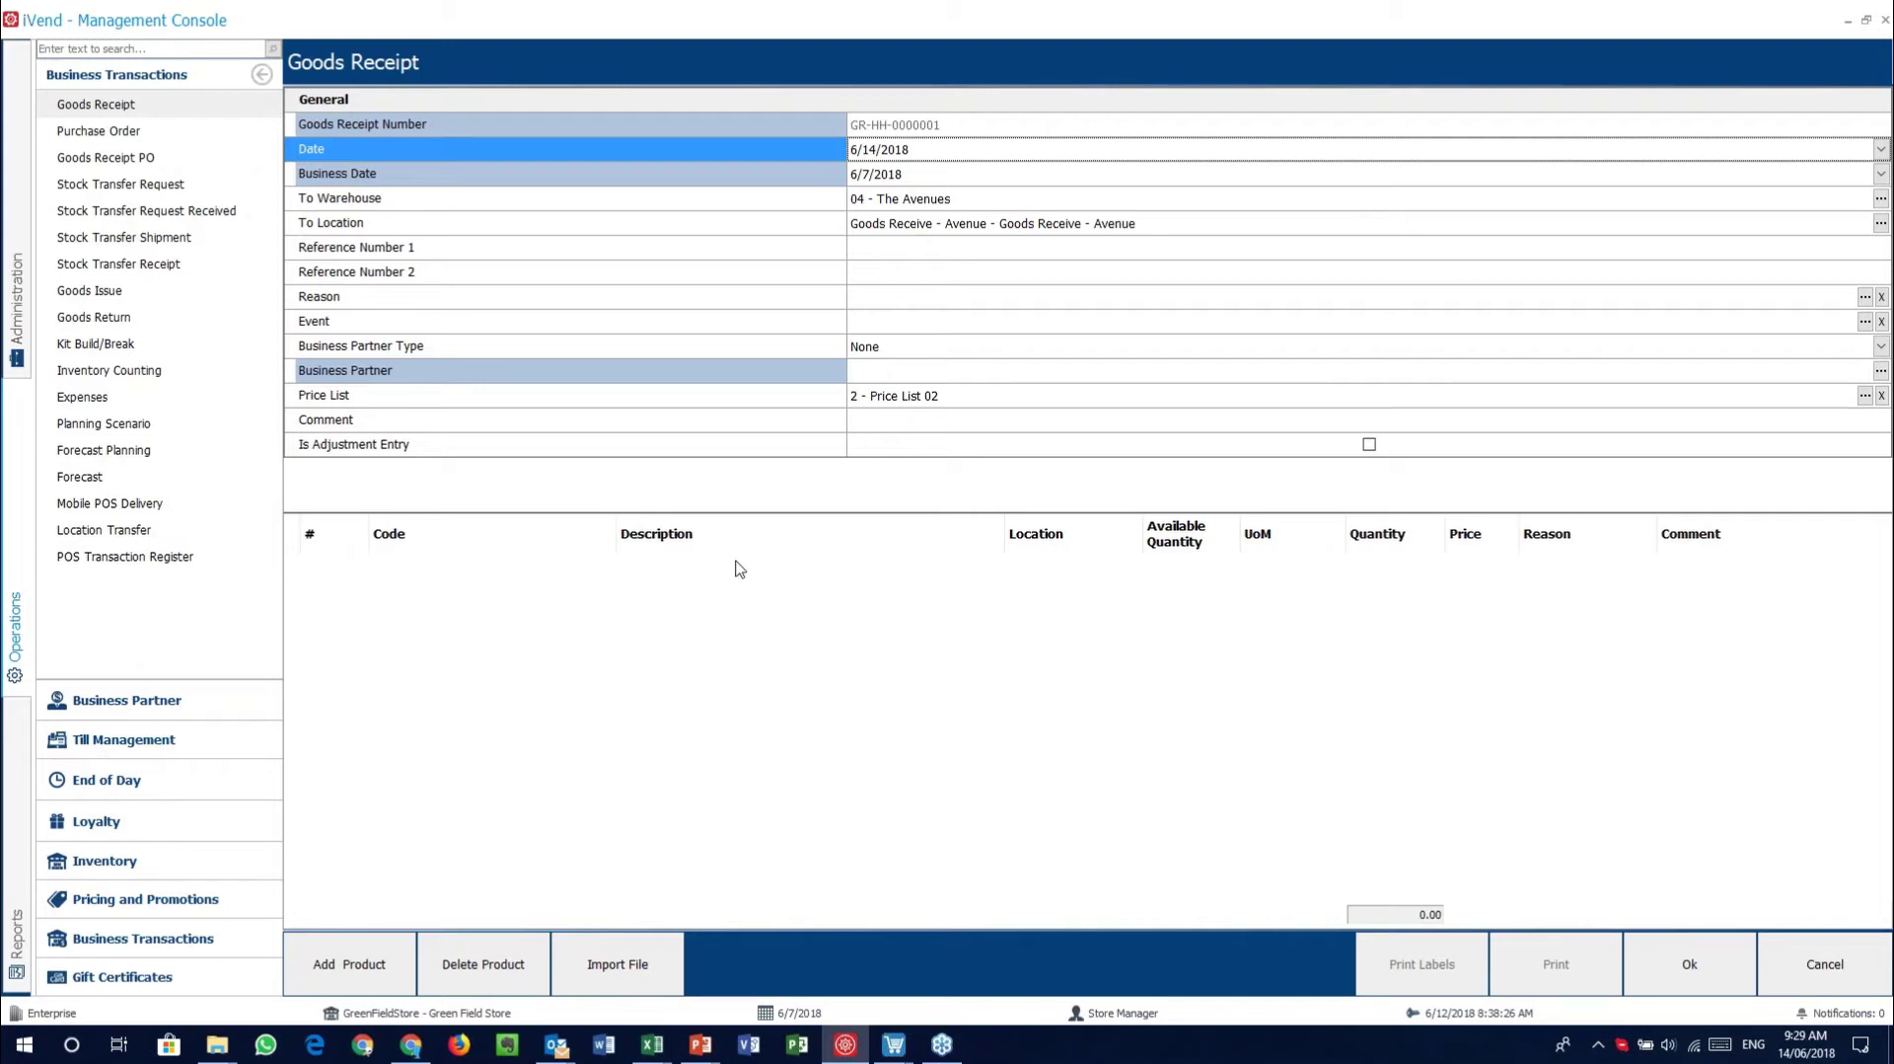
click(587, 227)
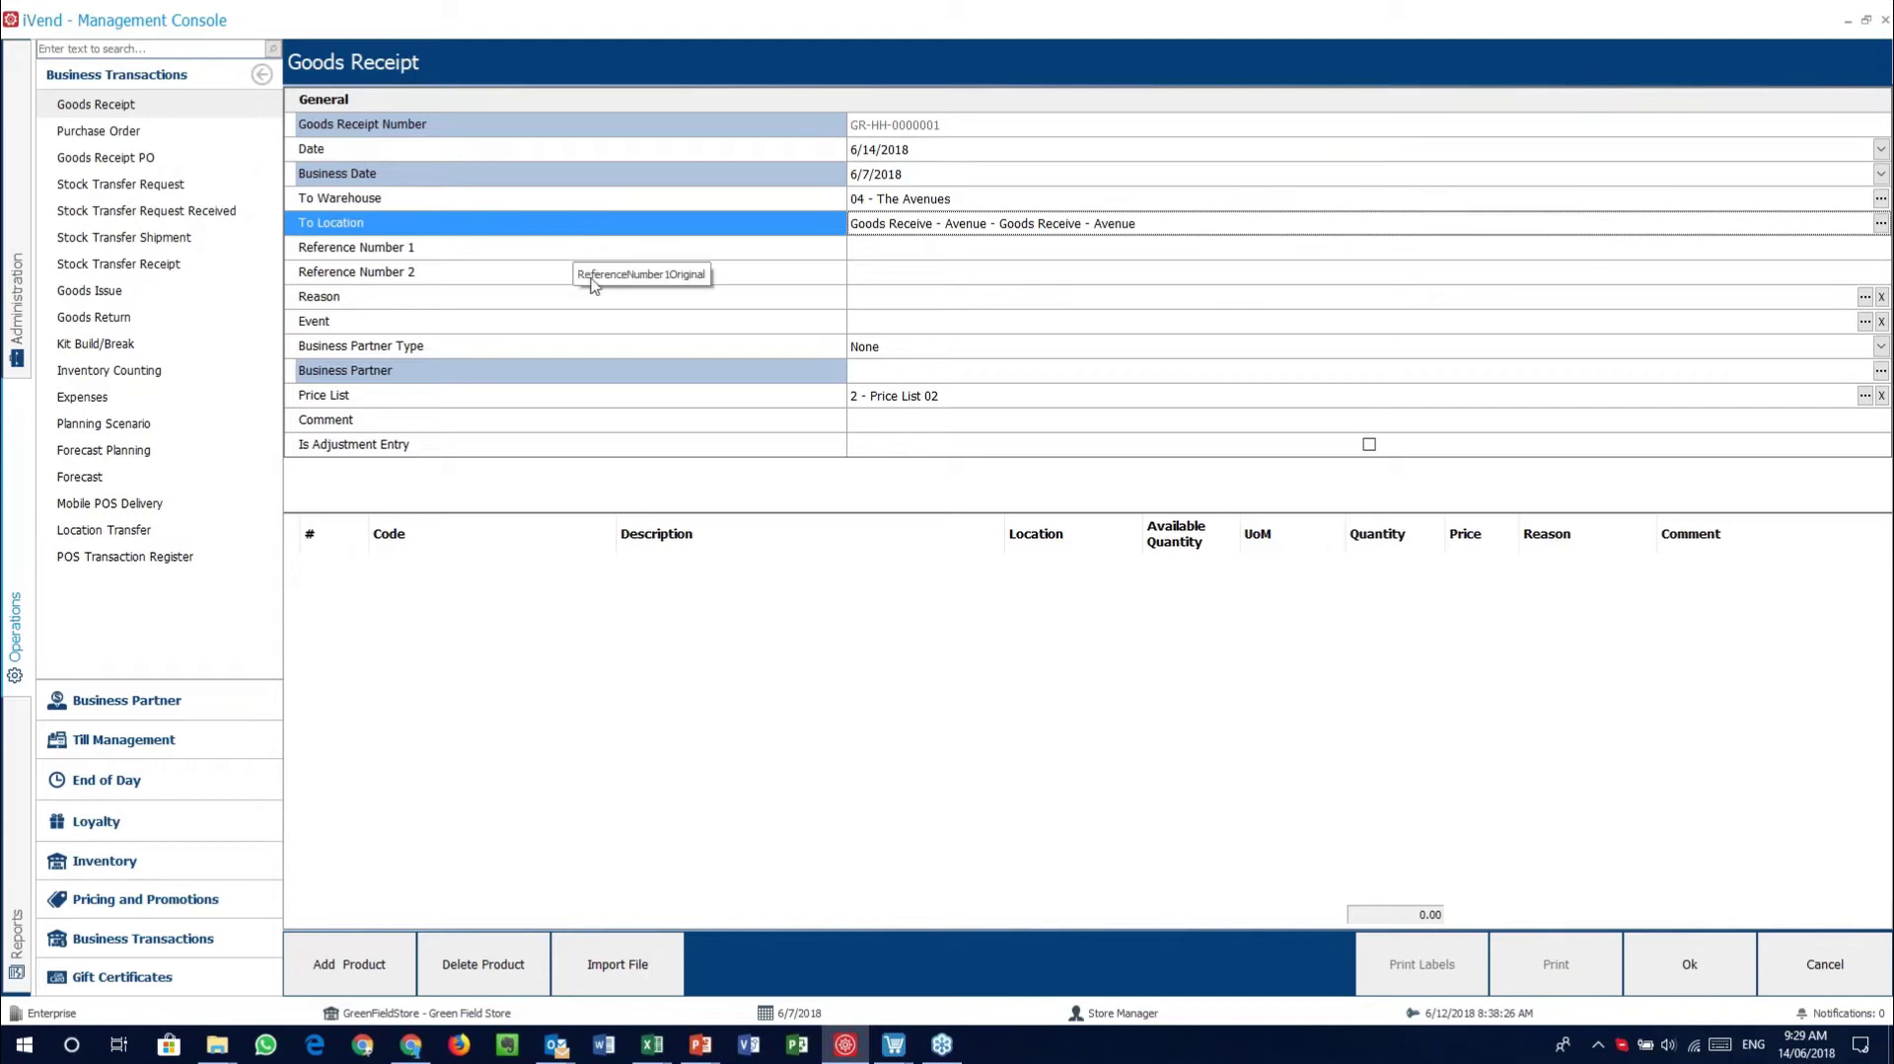
click(720, 449)
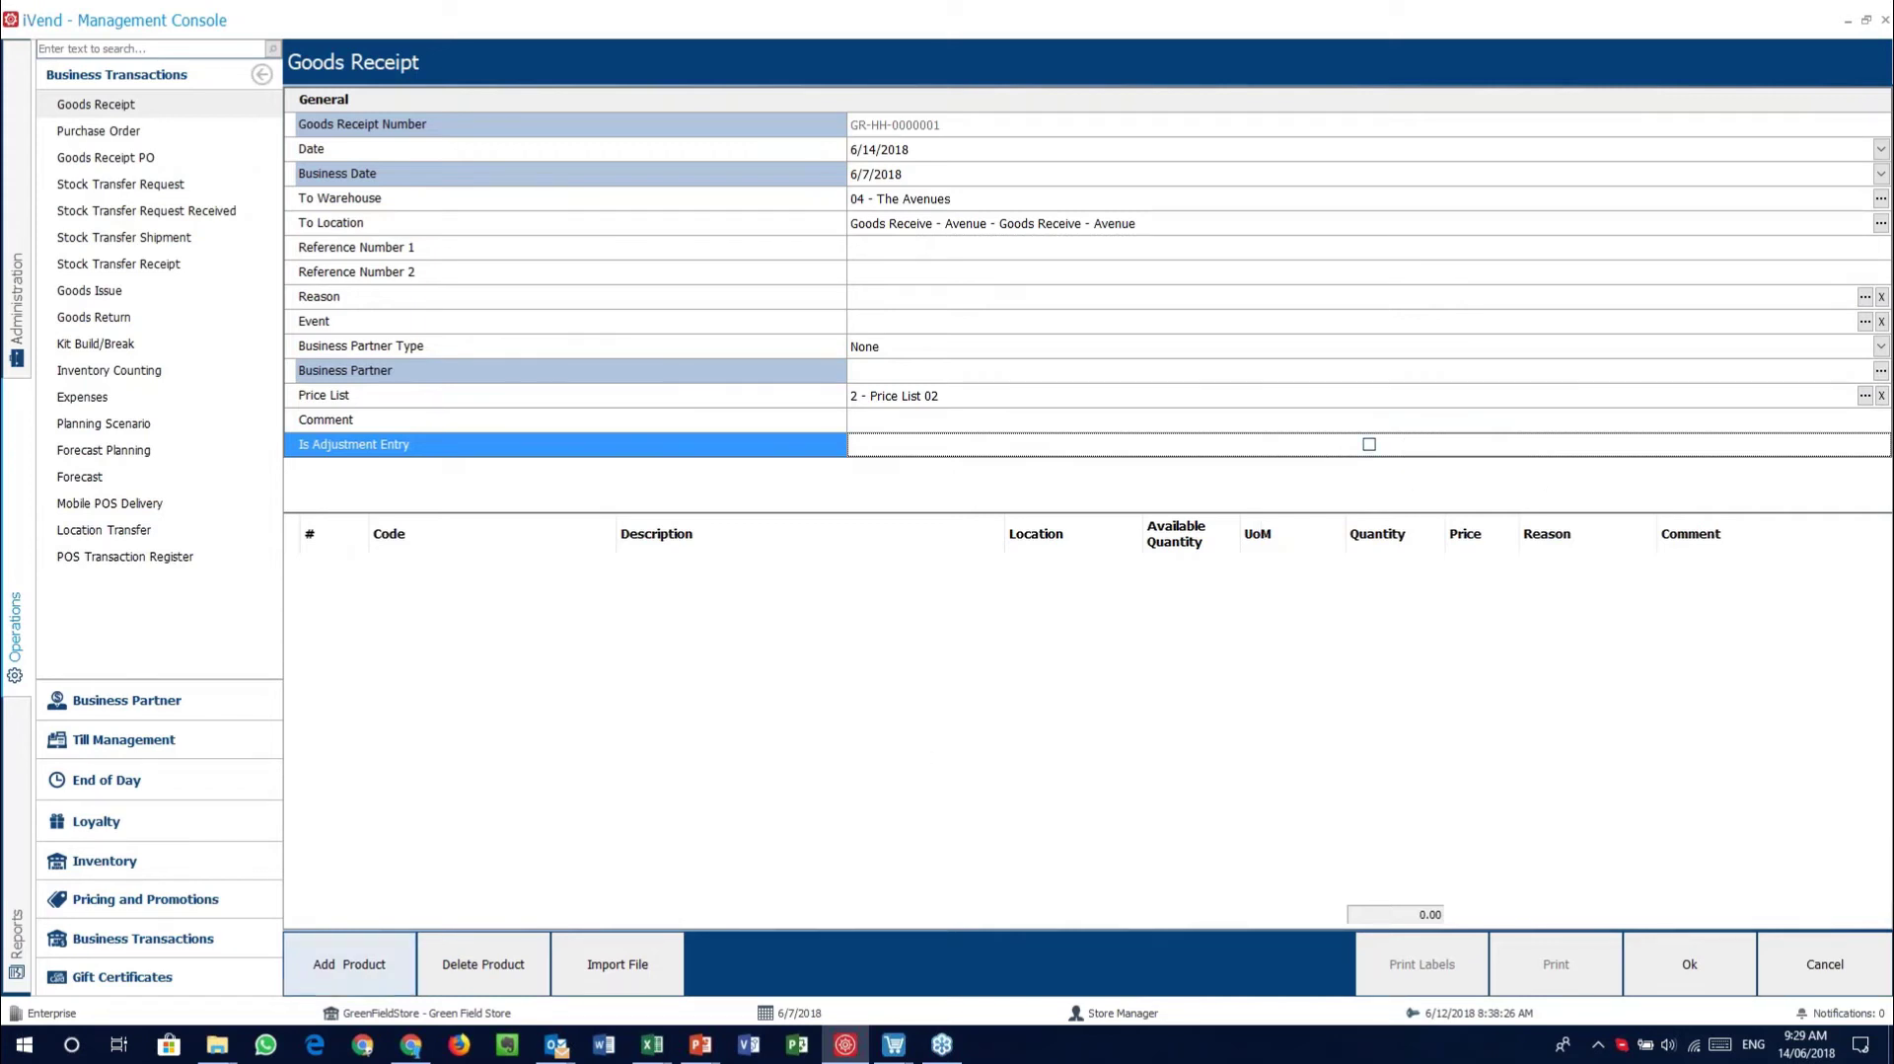
Search for all products that can be added to the goods receipt
click(365, 964)
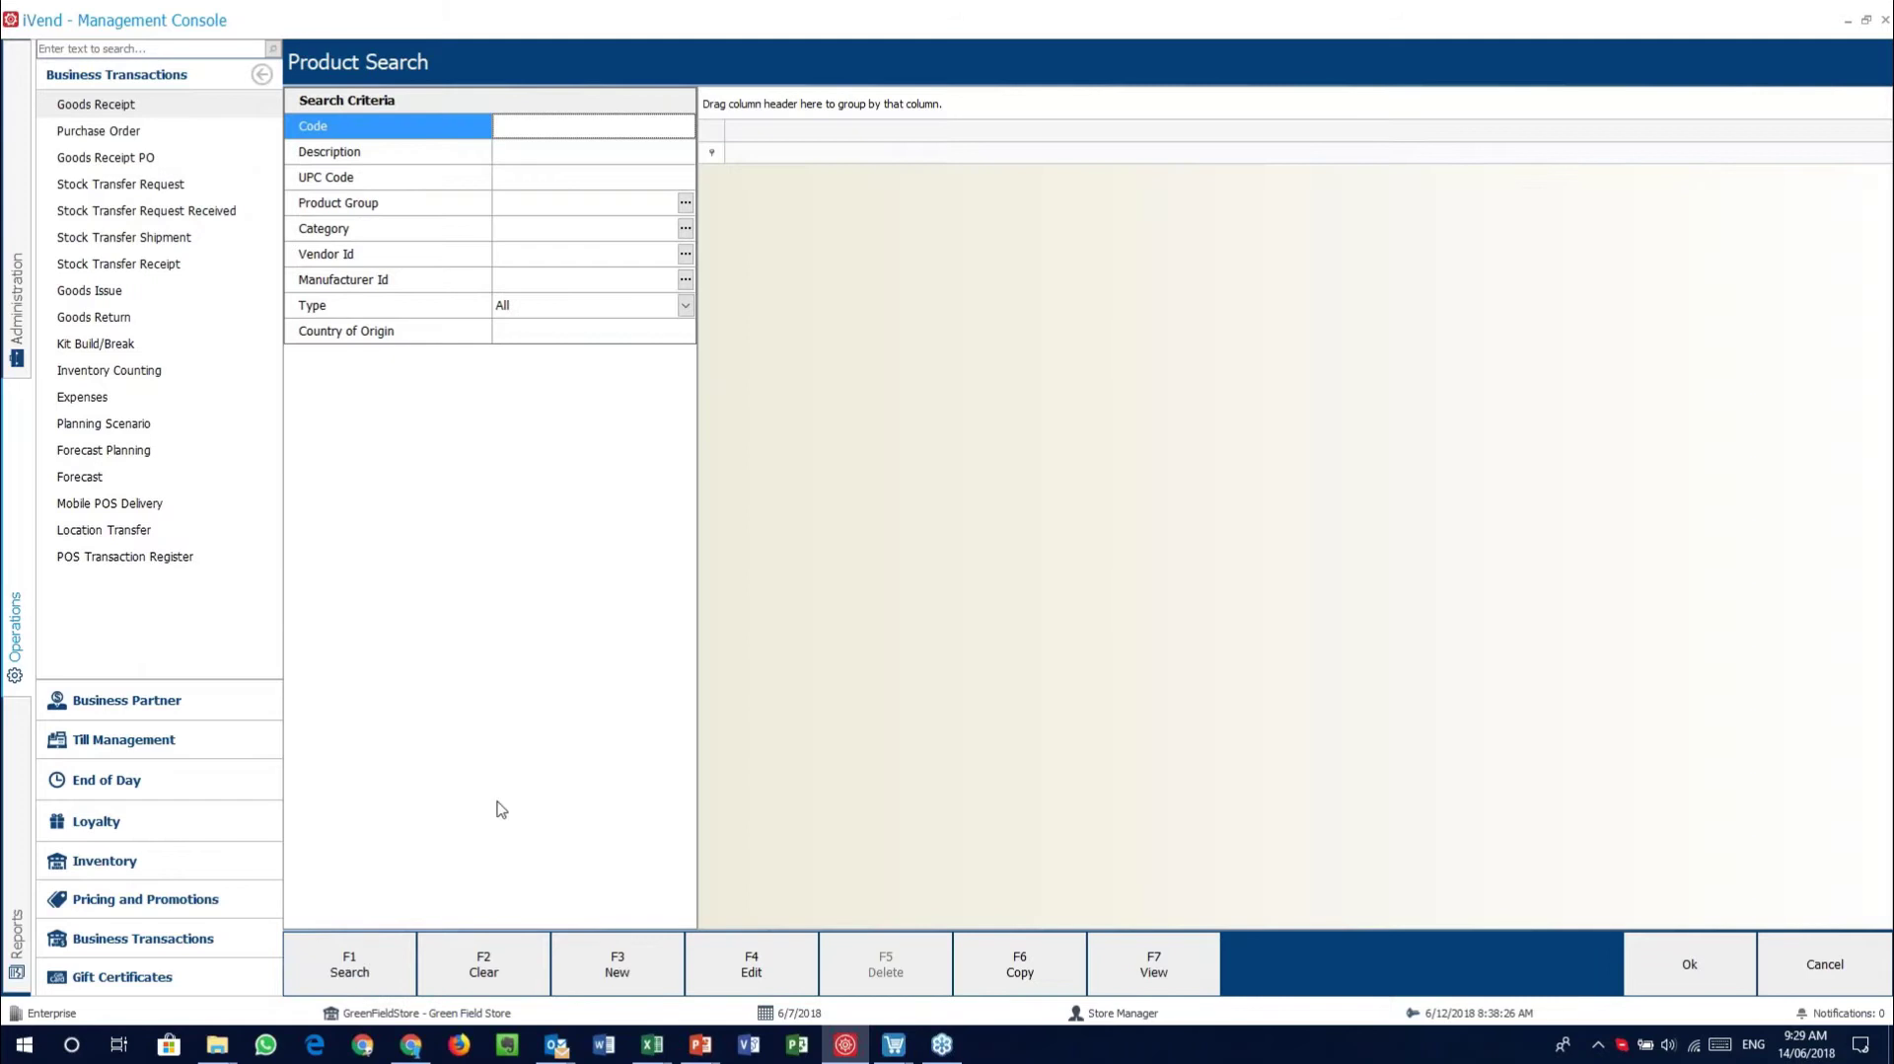
click(371, 972)
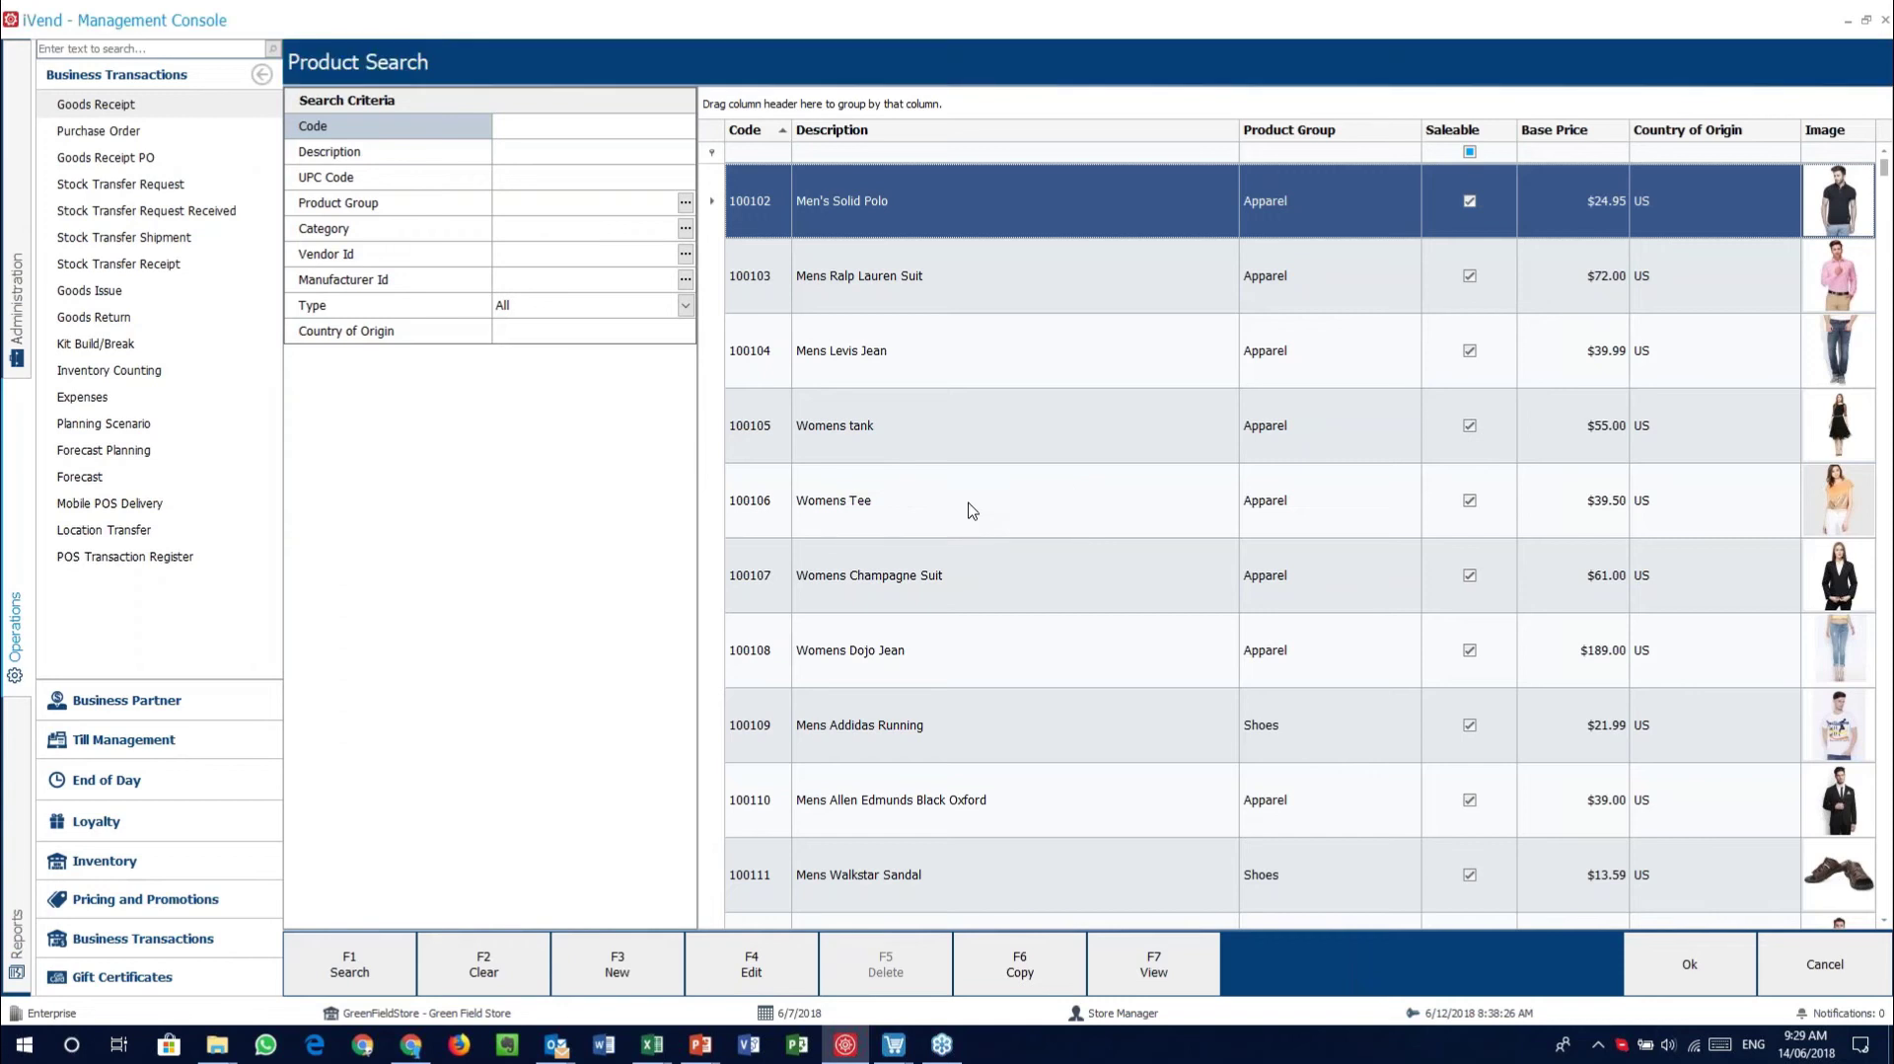
click(1011, 285)
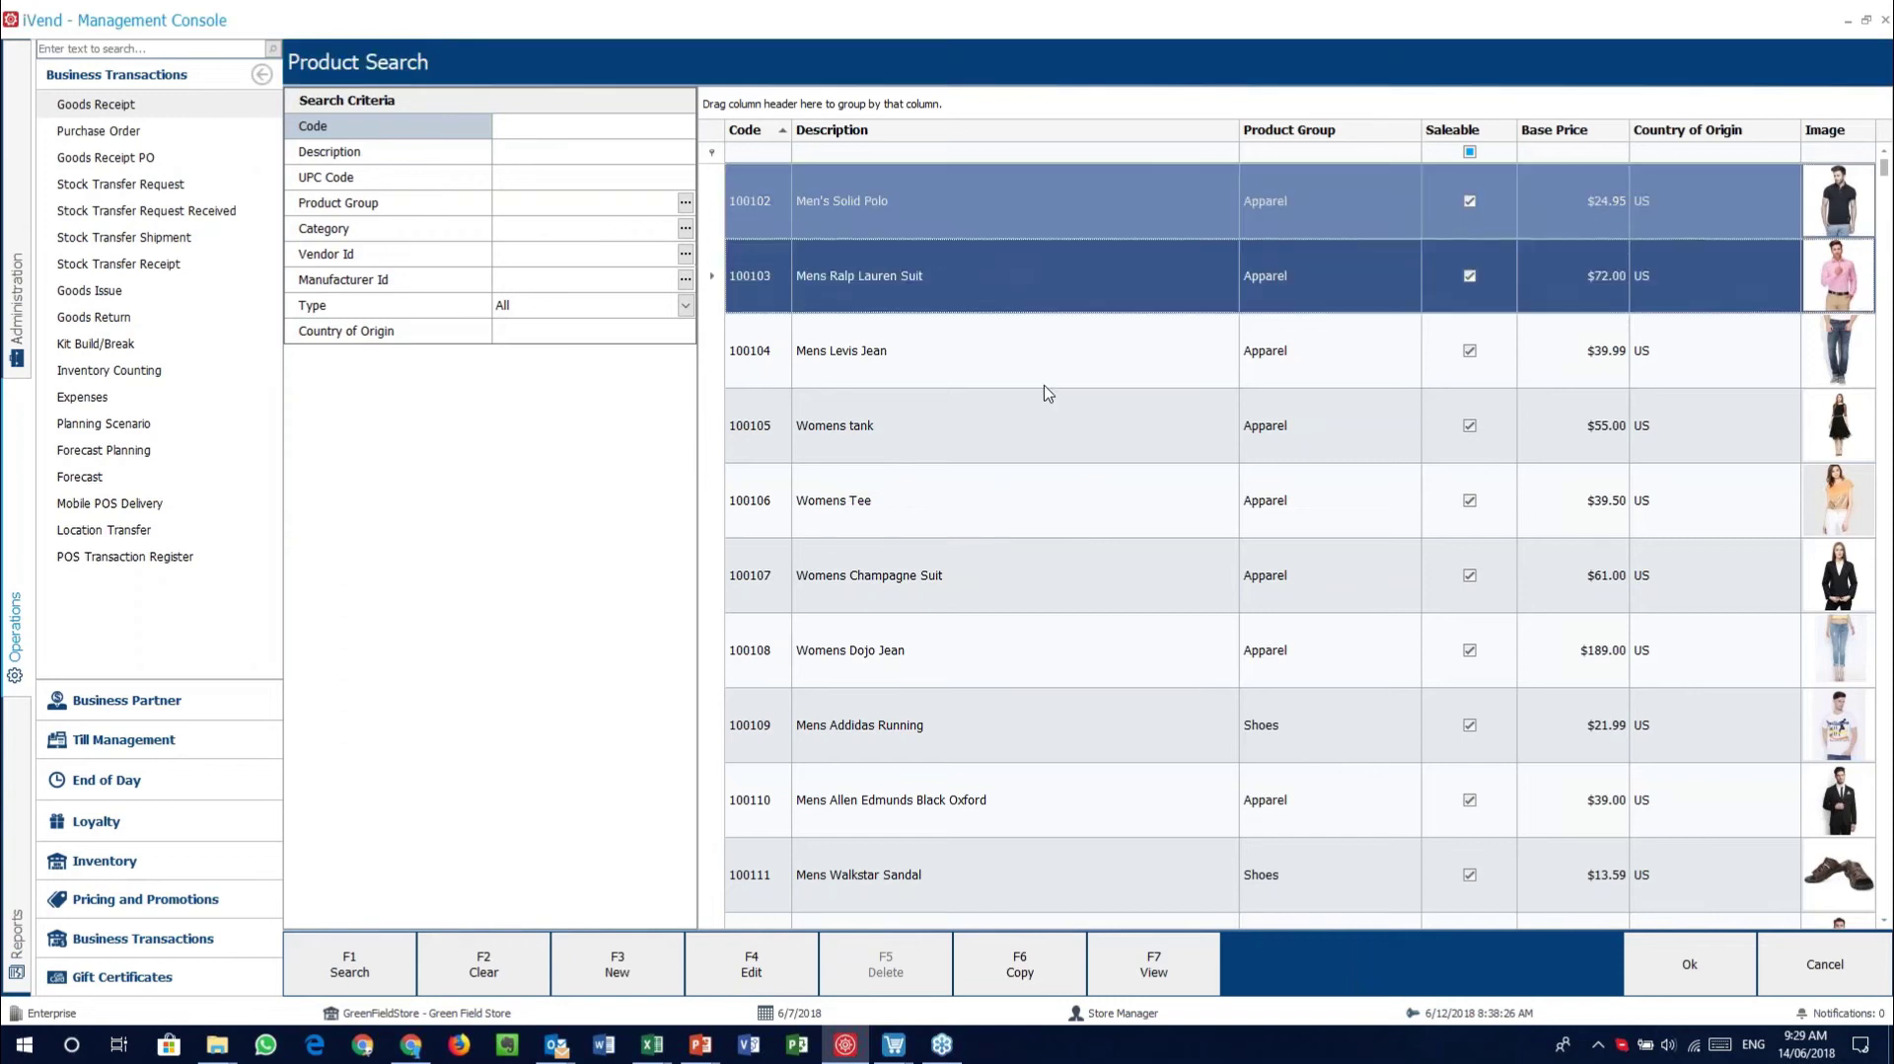
ctrl+click(1048, 393)
ctrl+click(1044, 560)
ctrl+click(1091, 756)
ctrl+click(1103, 827)
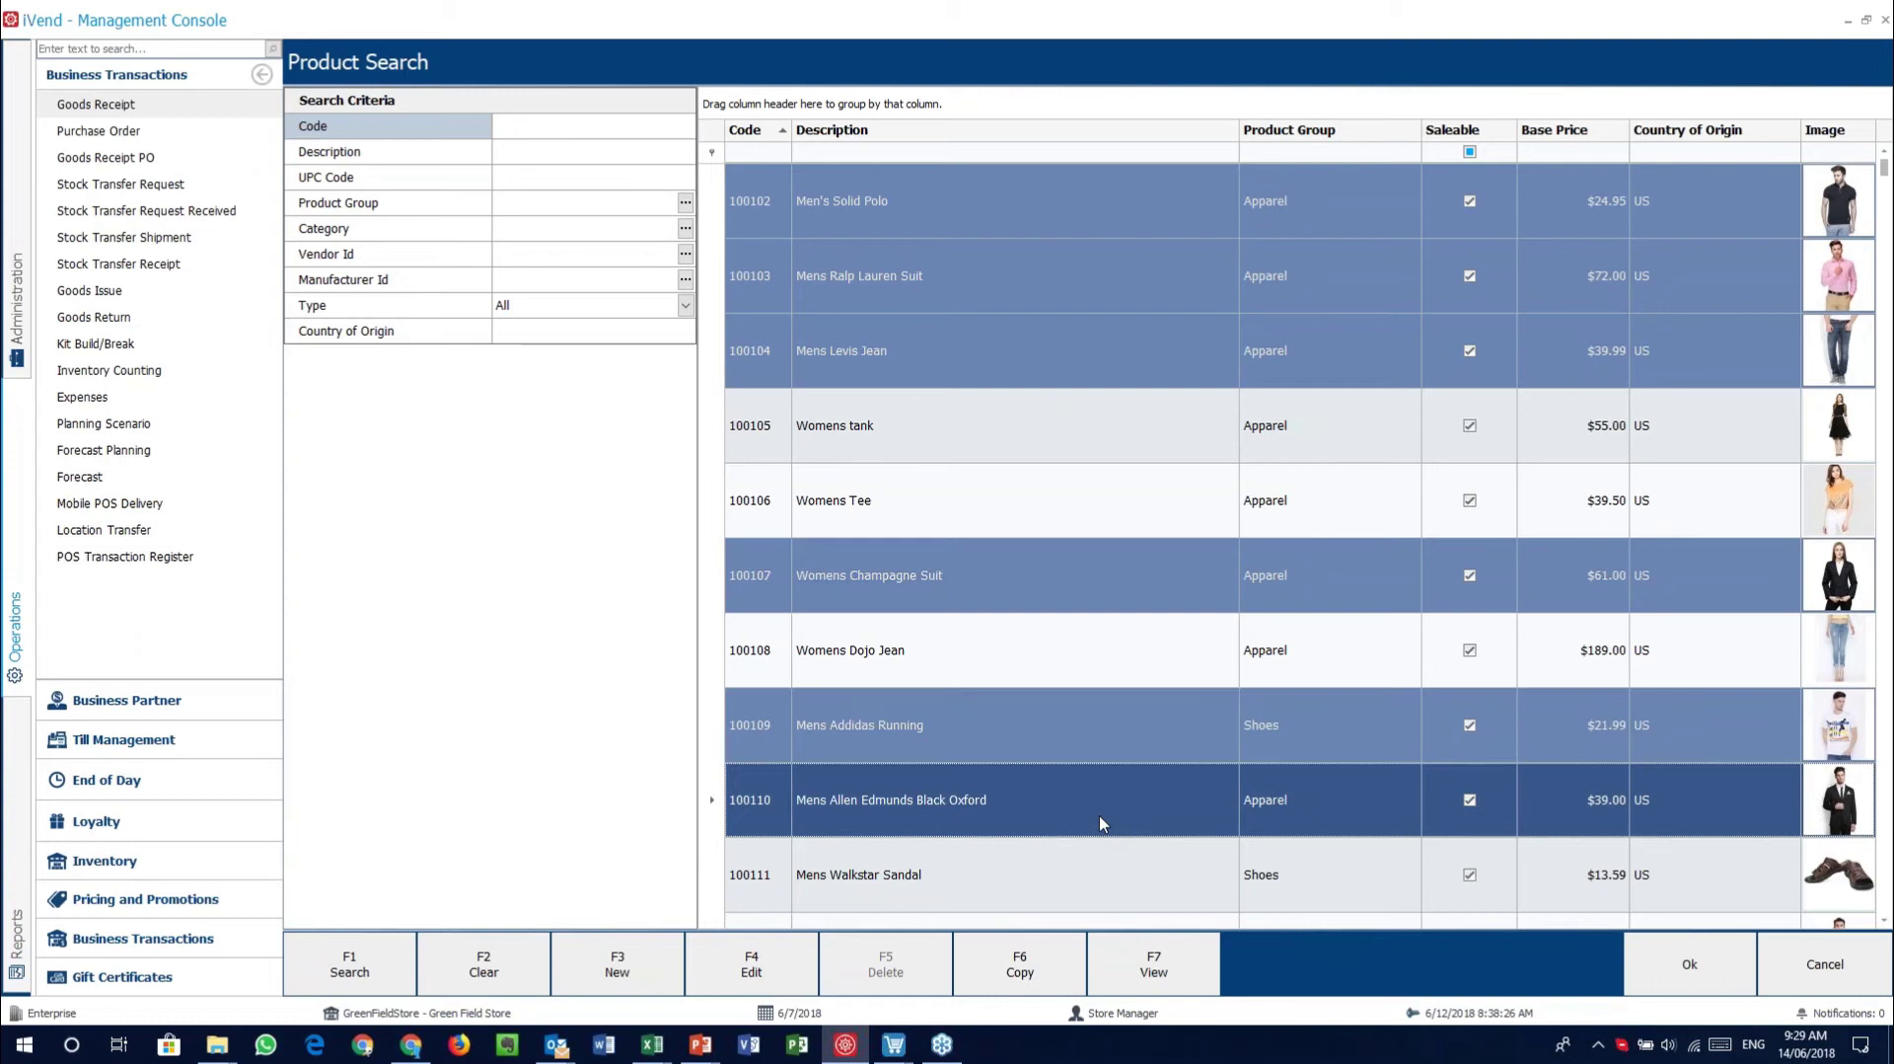
ctrl+click(1058, 625)
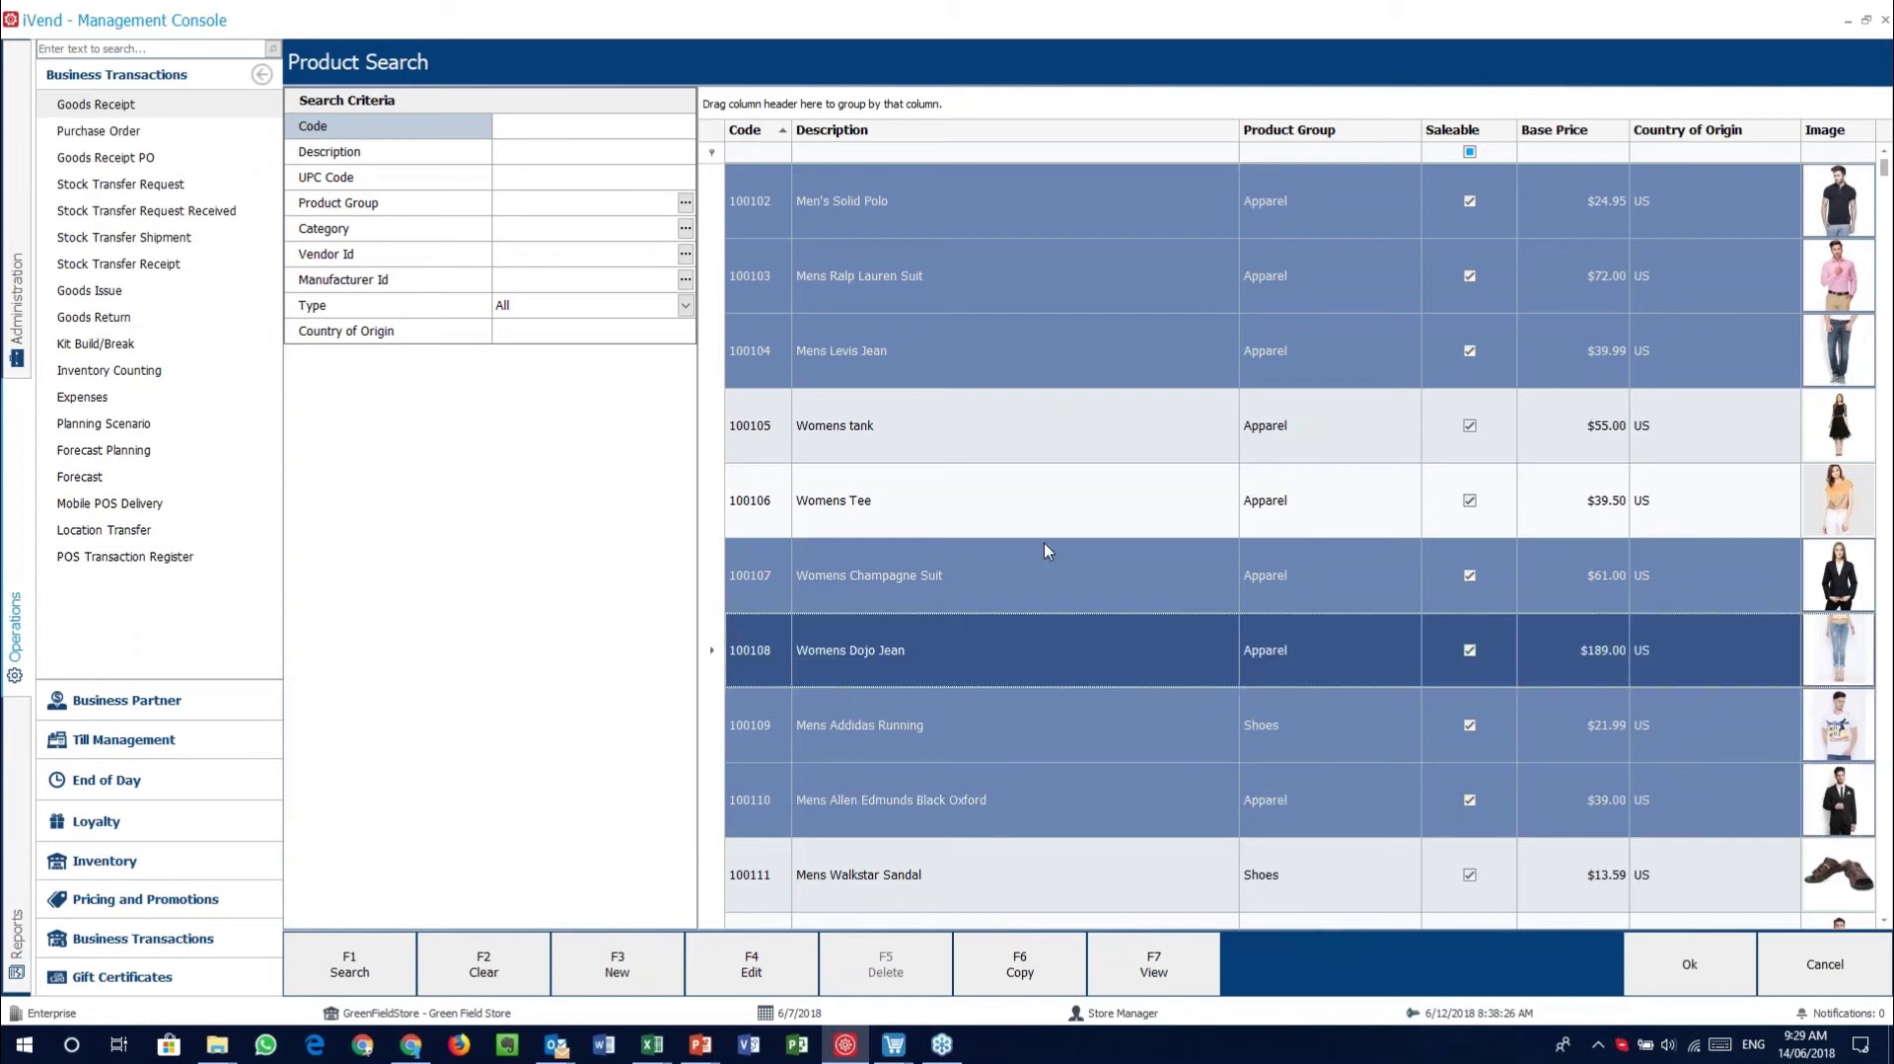
Add the consecutive products from 100102 Men's Solid Polo through 100107 Womens Champagne Suit to the goods receipt
ctrl+click(1044, 559)
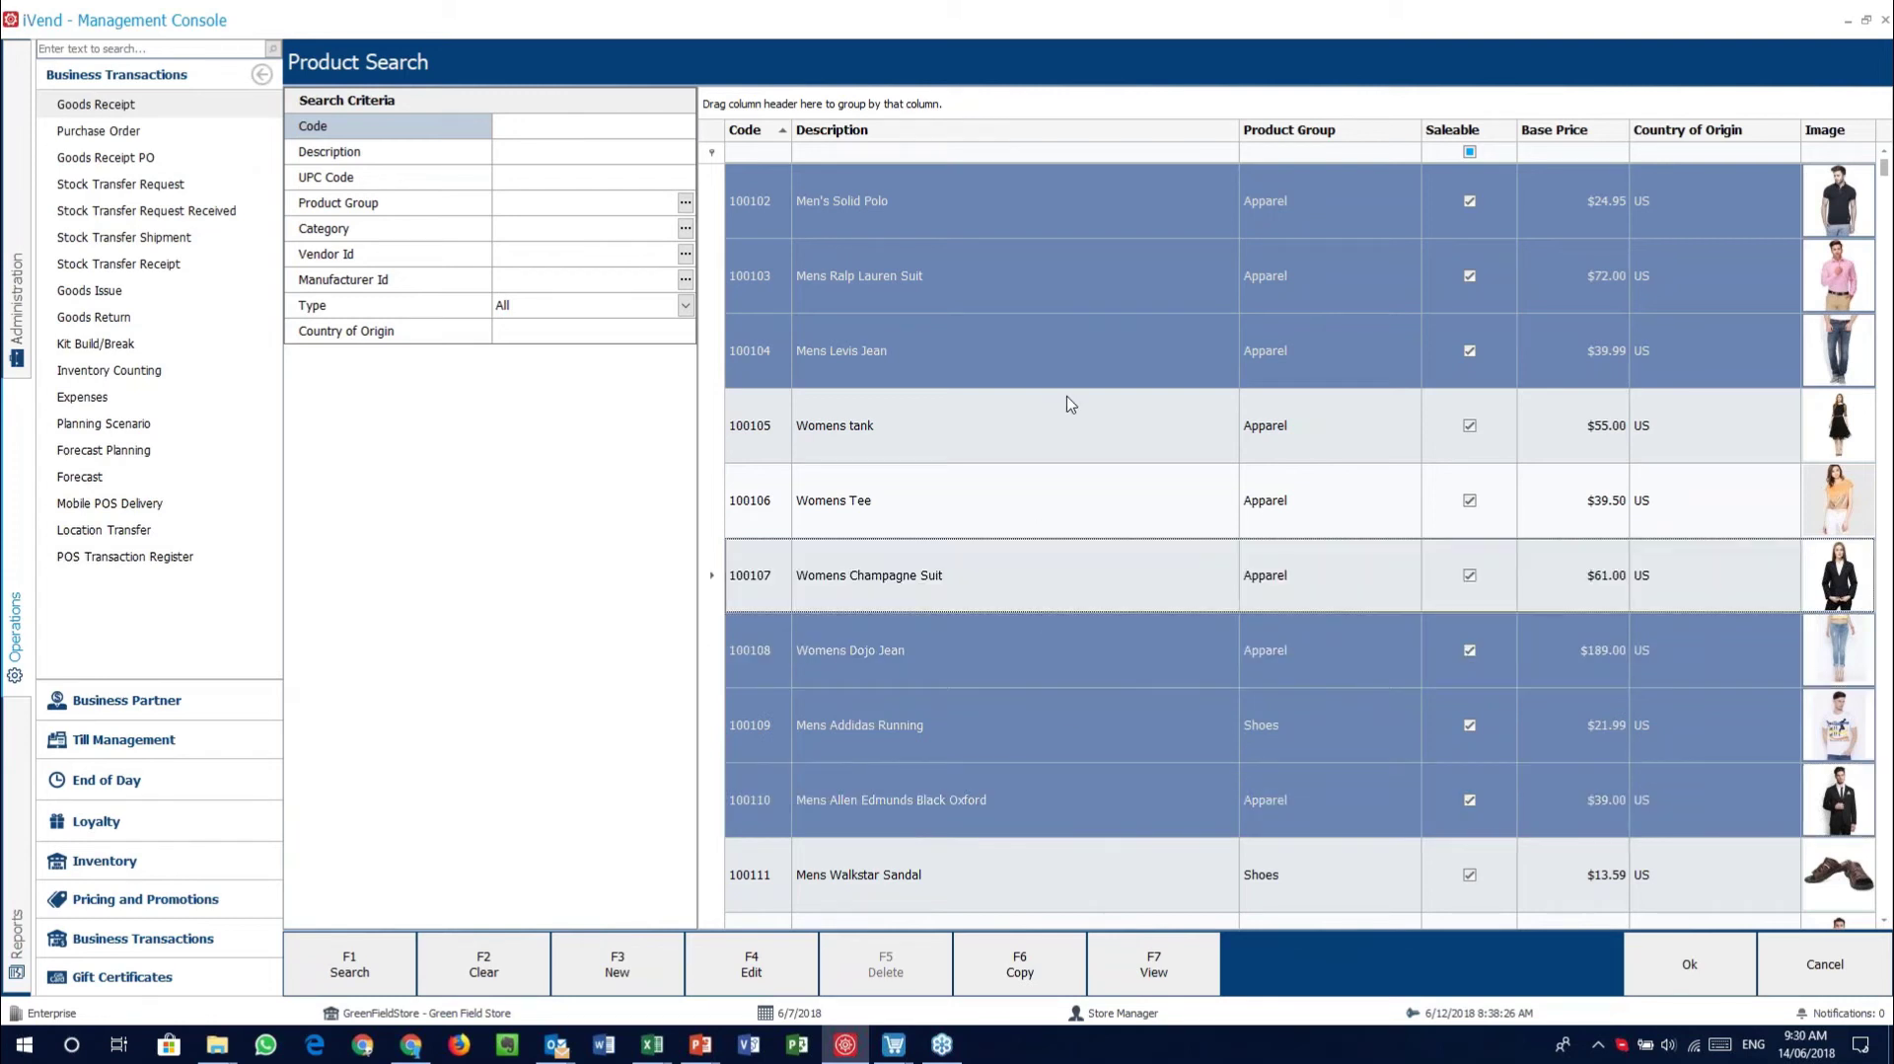
shift+click(1044, 195)
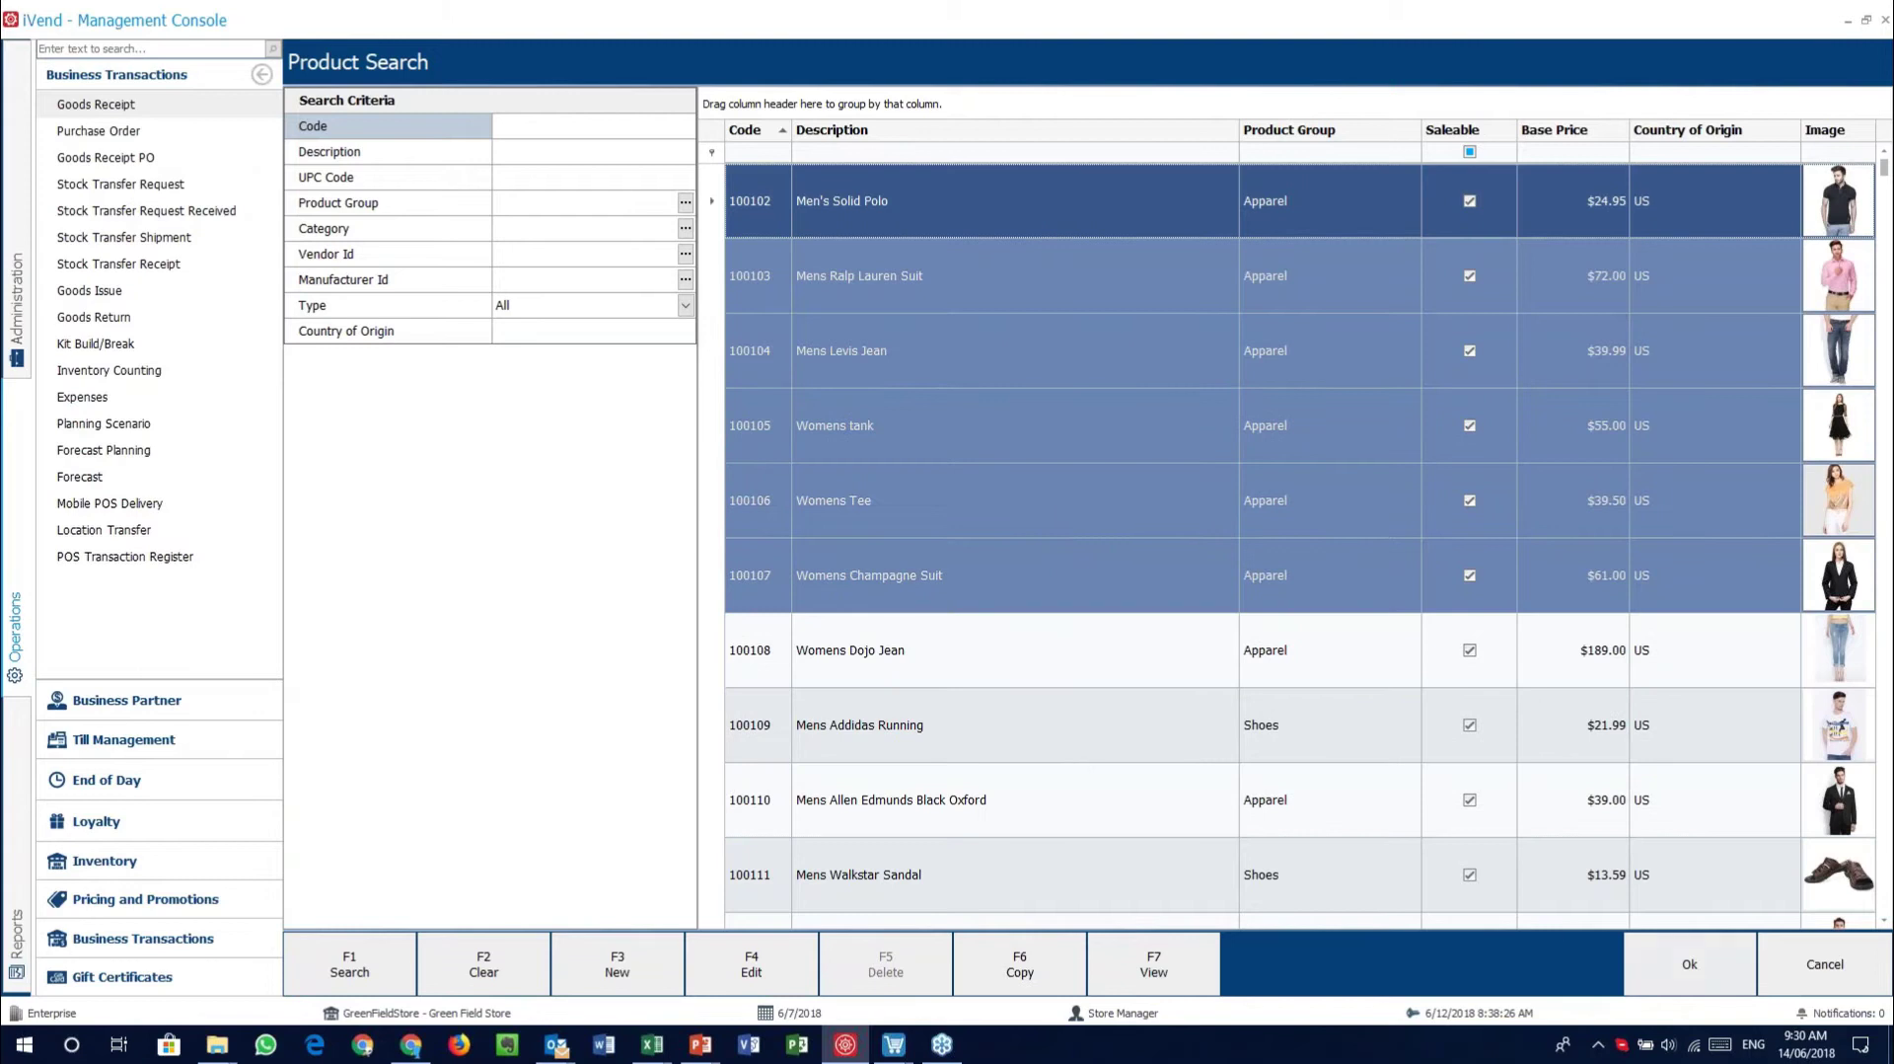
click(1678, 964)
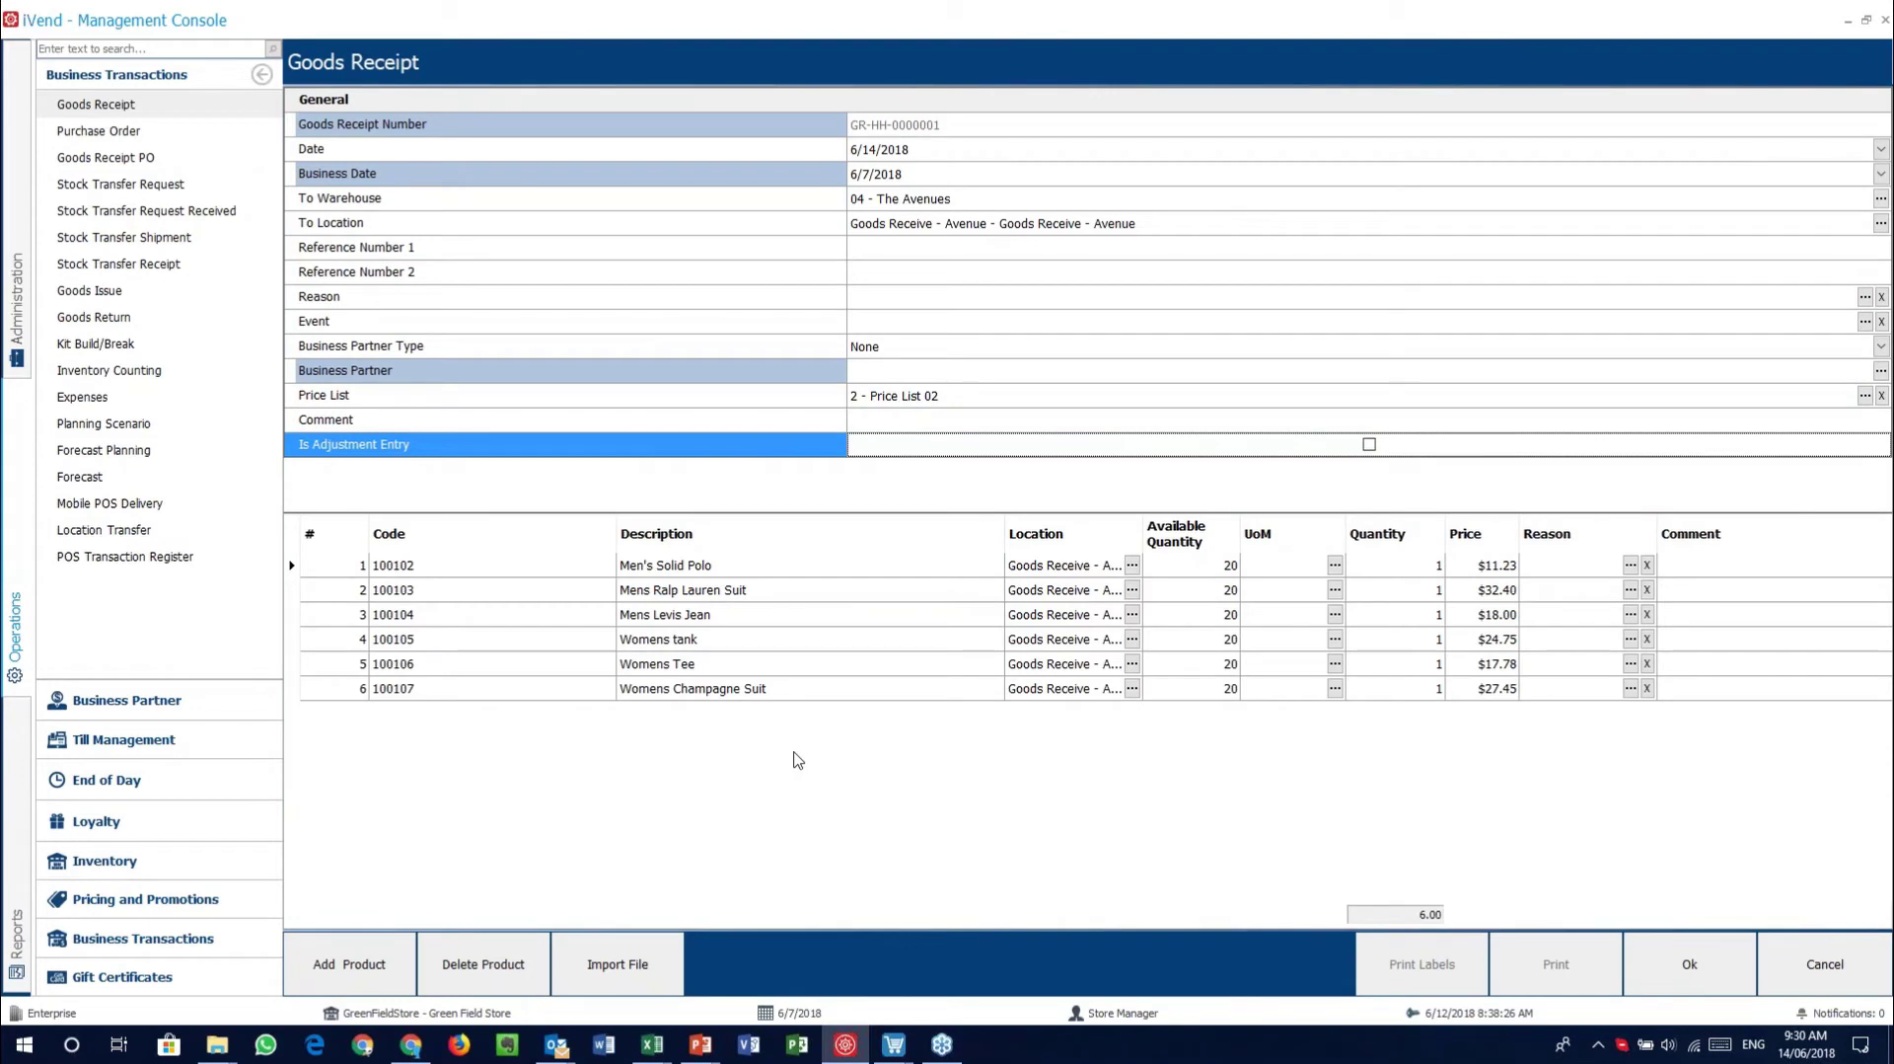
Look at the scanned text file import for the goods receipt and cancel it without importing anything
click(613, 966)
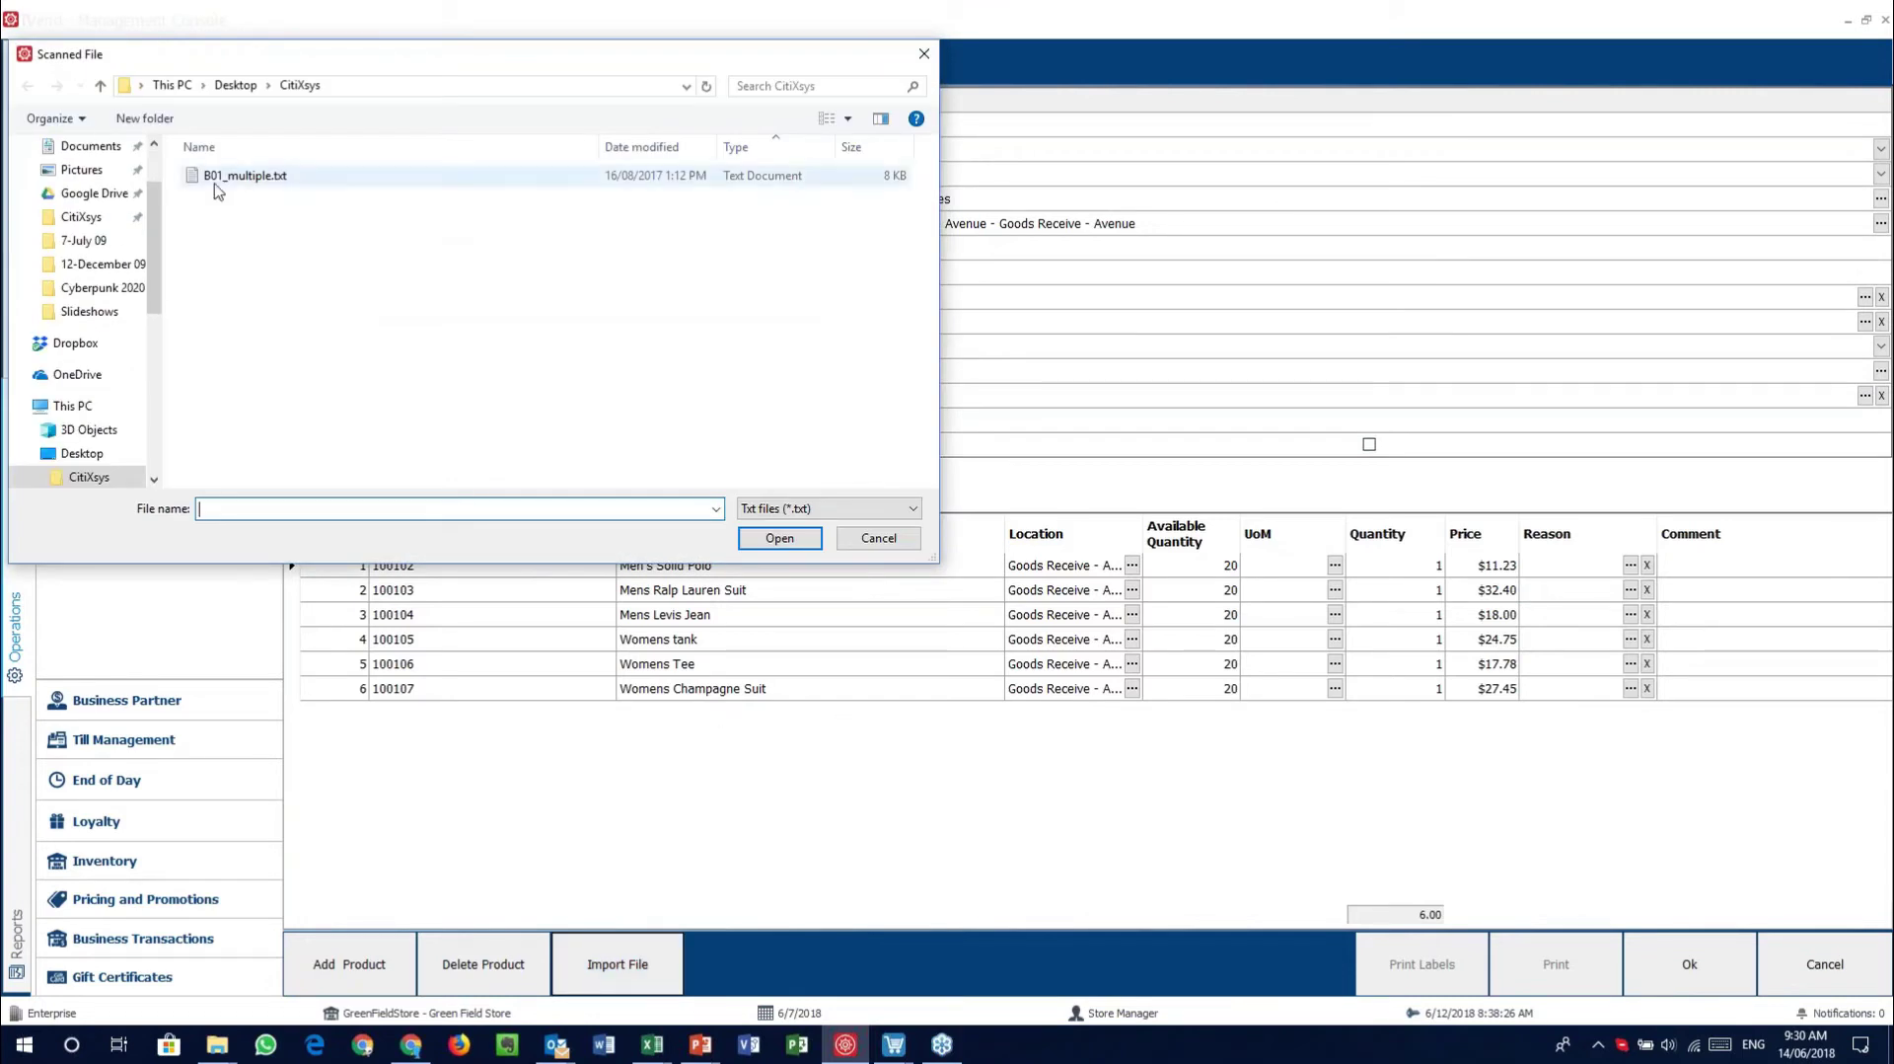
click(900, 540)
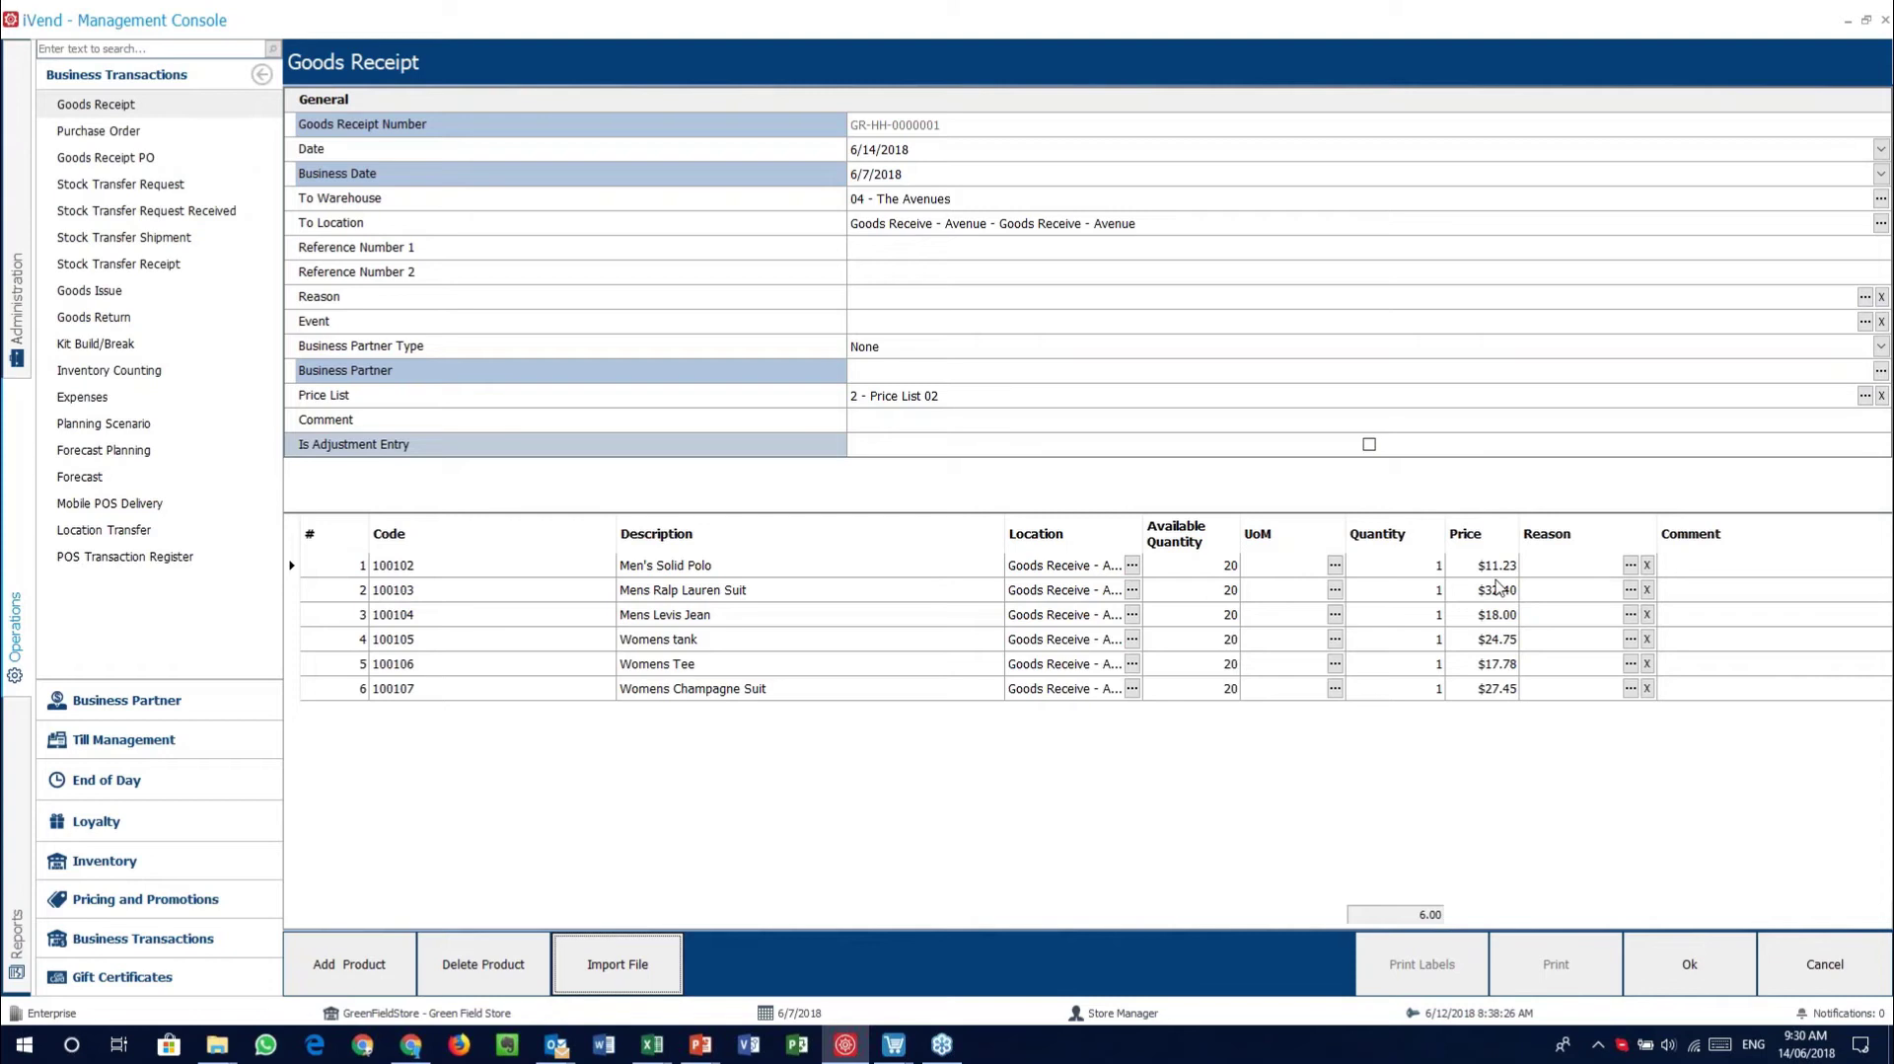
click(617, 964)
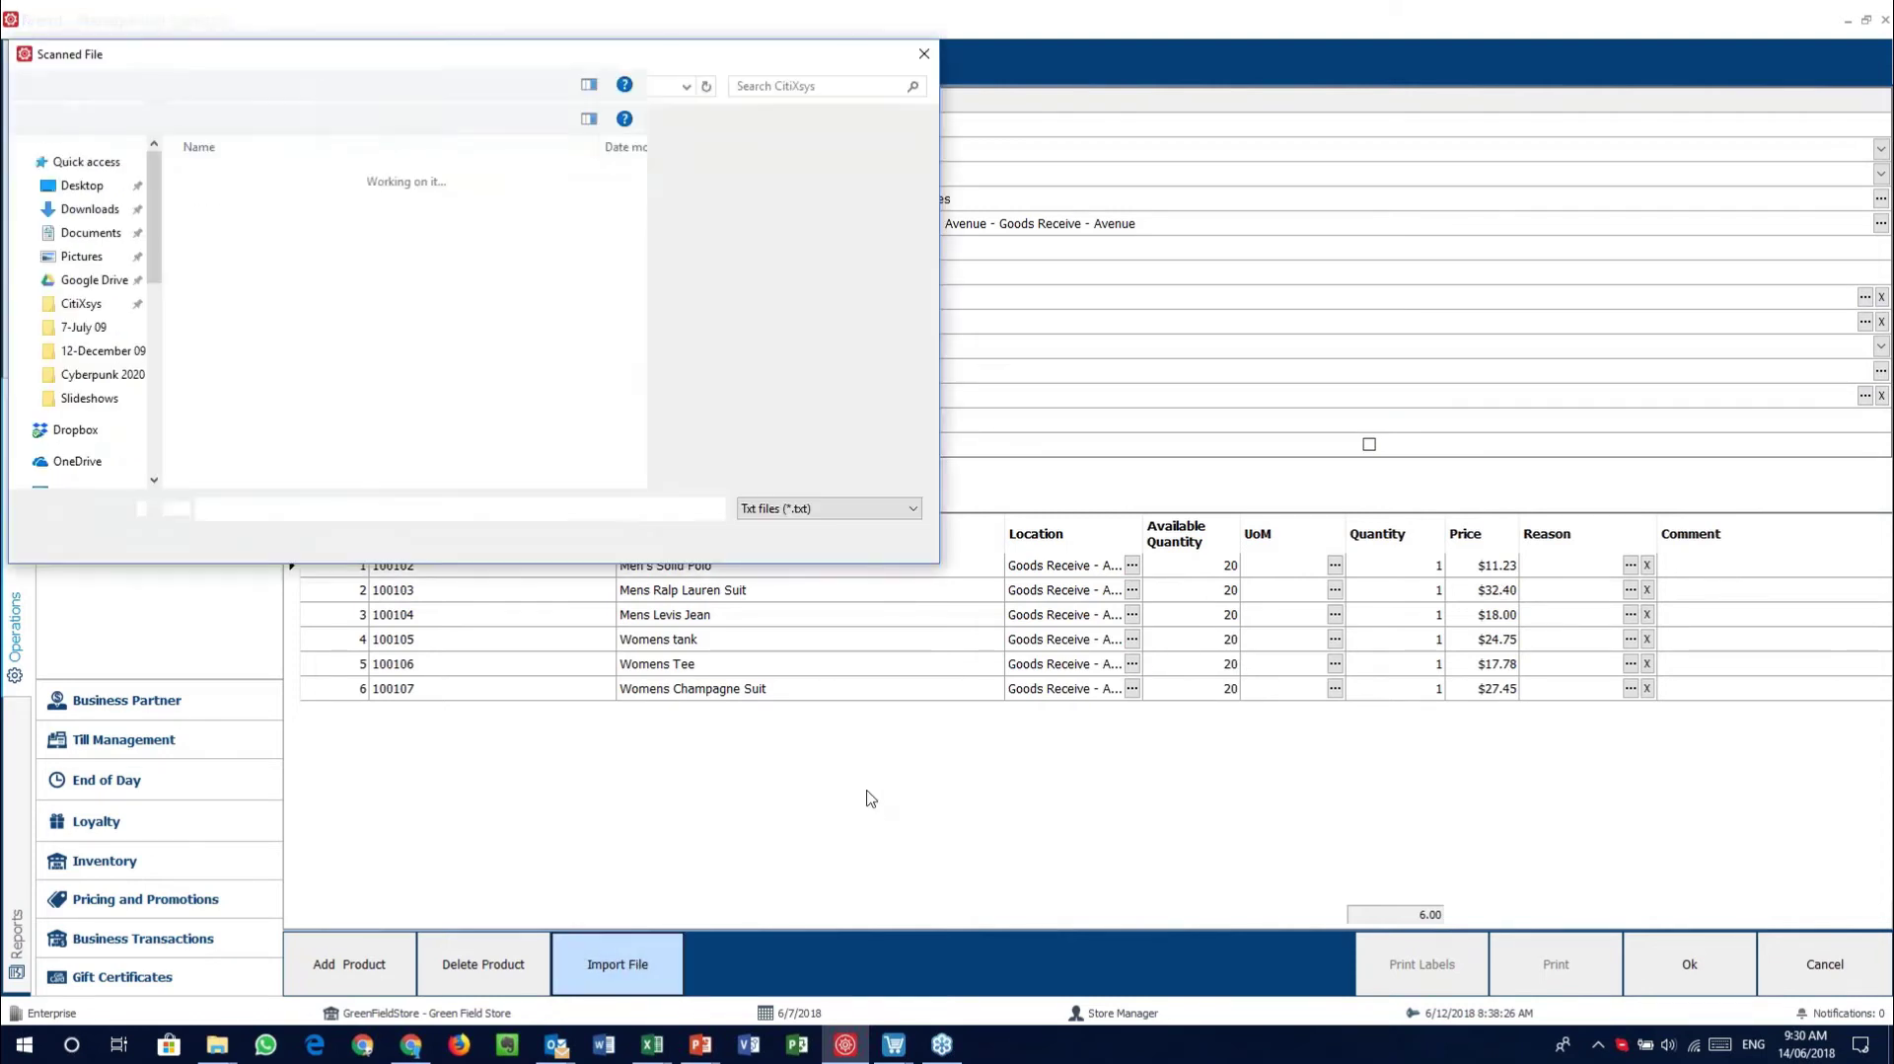
click(878, 539)
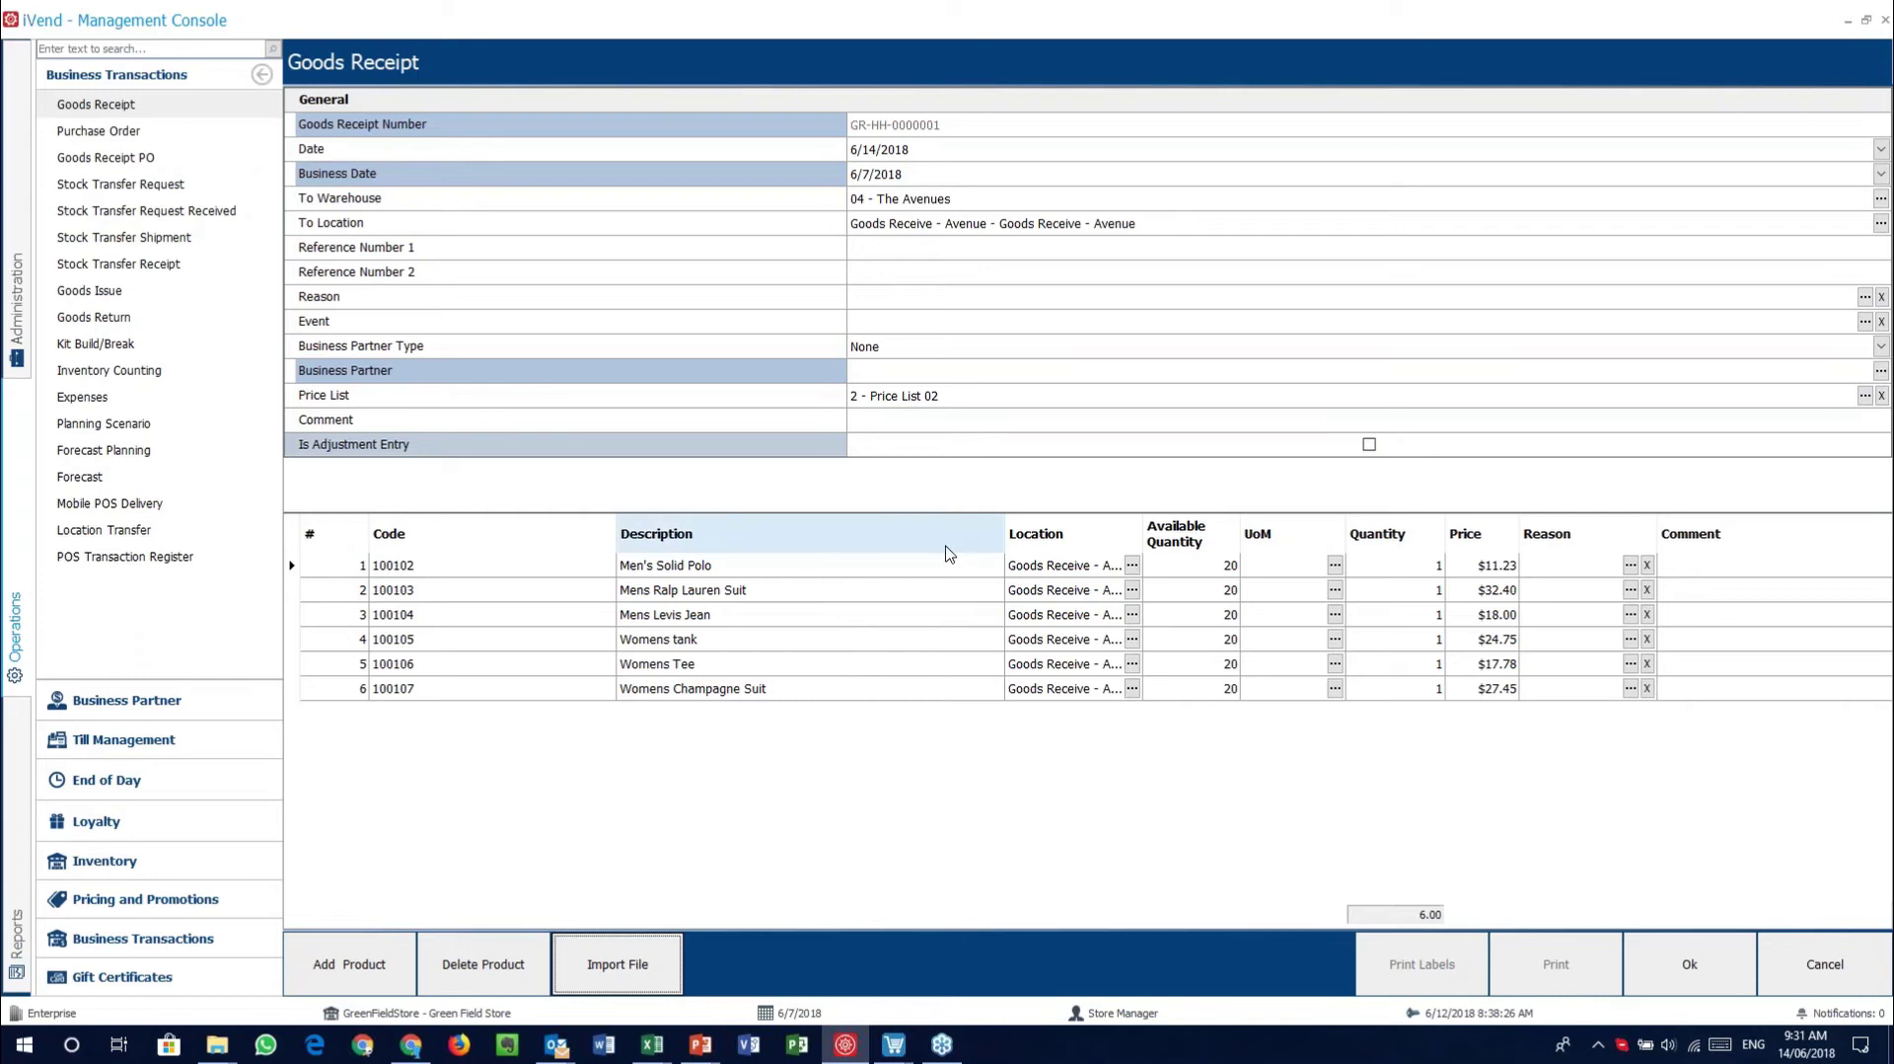
Examine the available quantity, receipt quantity and price on the Men's Solid Polo line
click(852, 570)
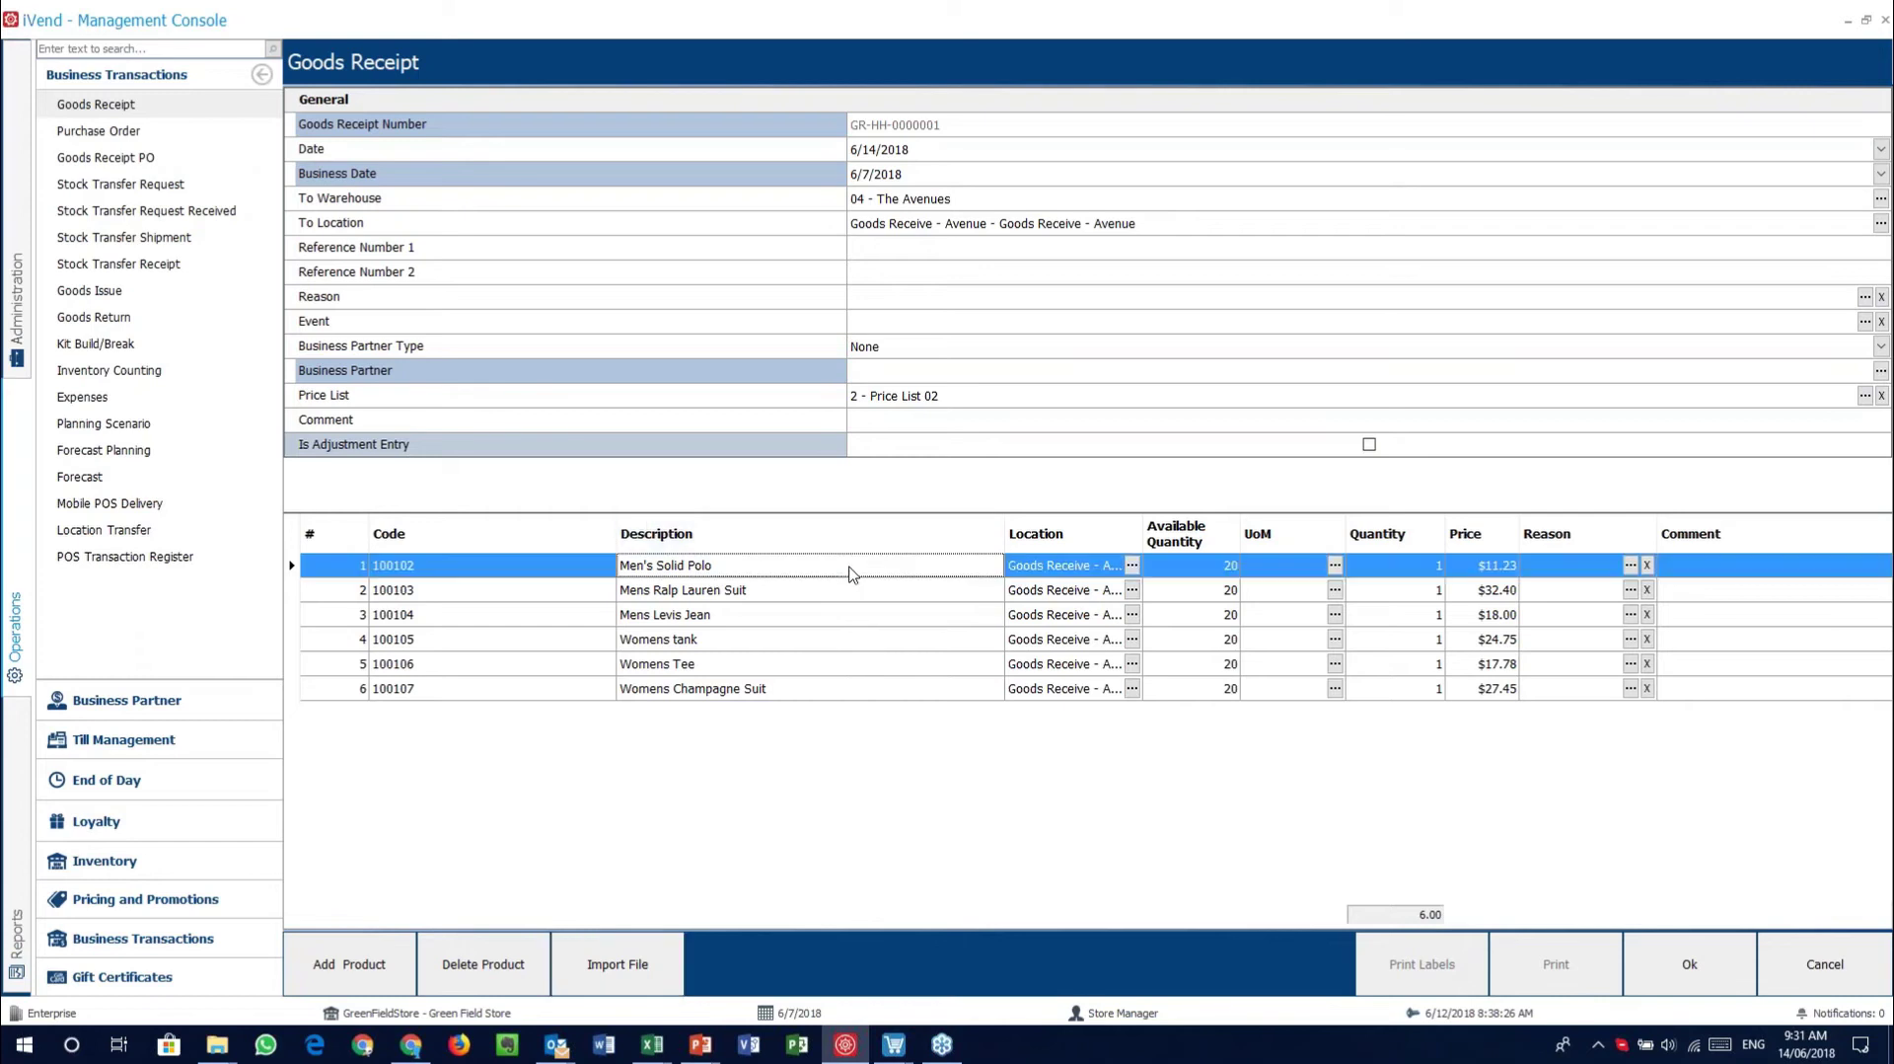
click(1231, 575)
click(1379, 571)
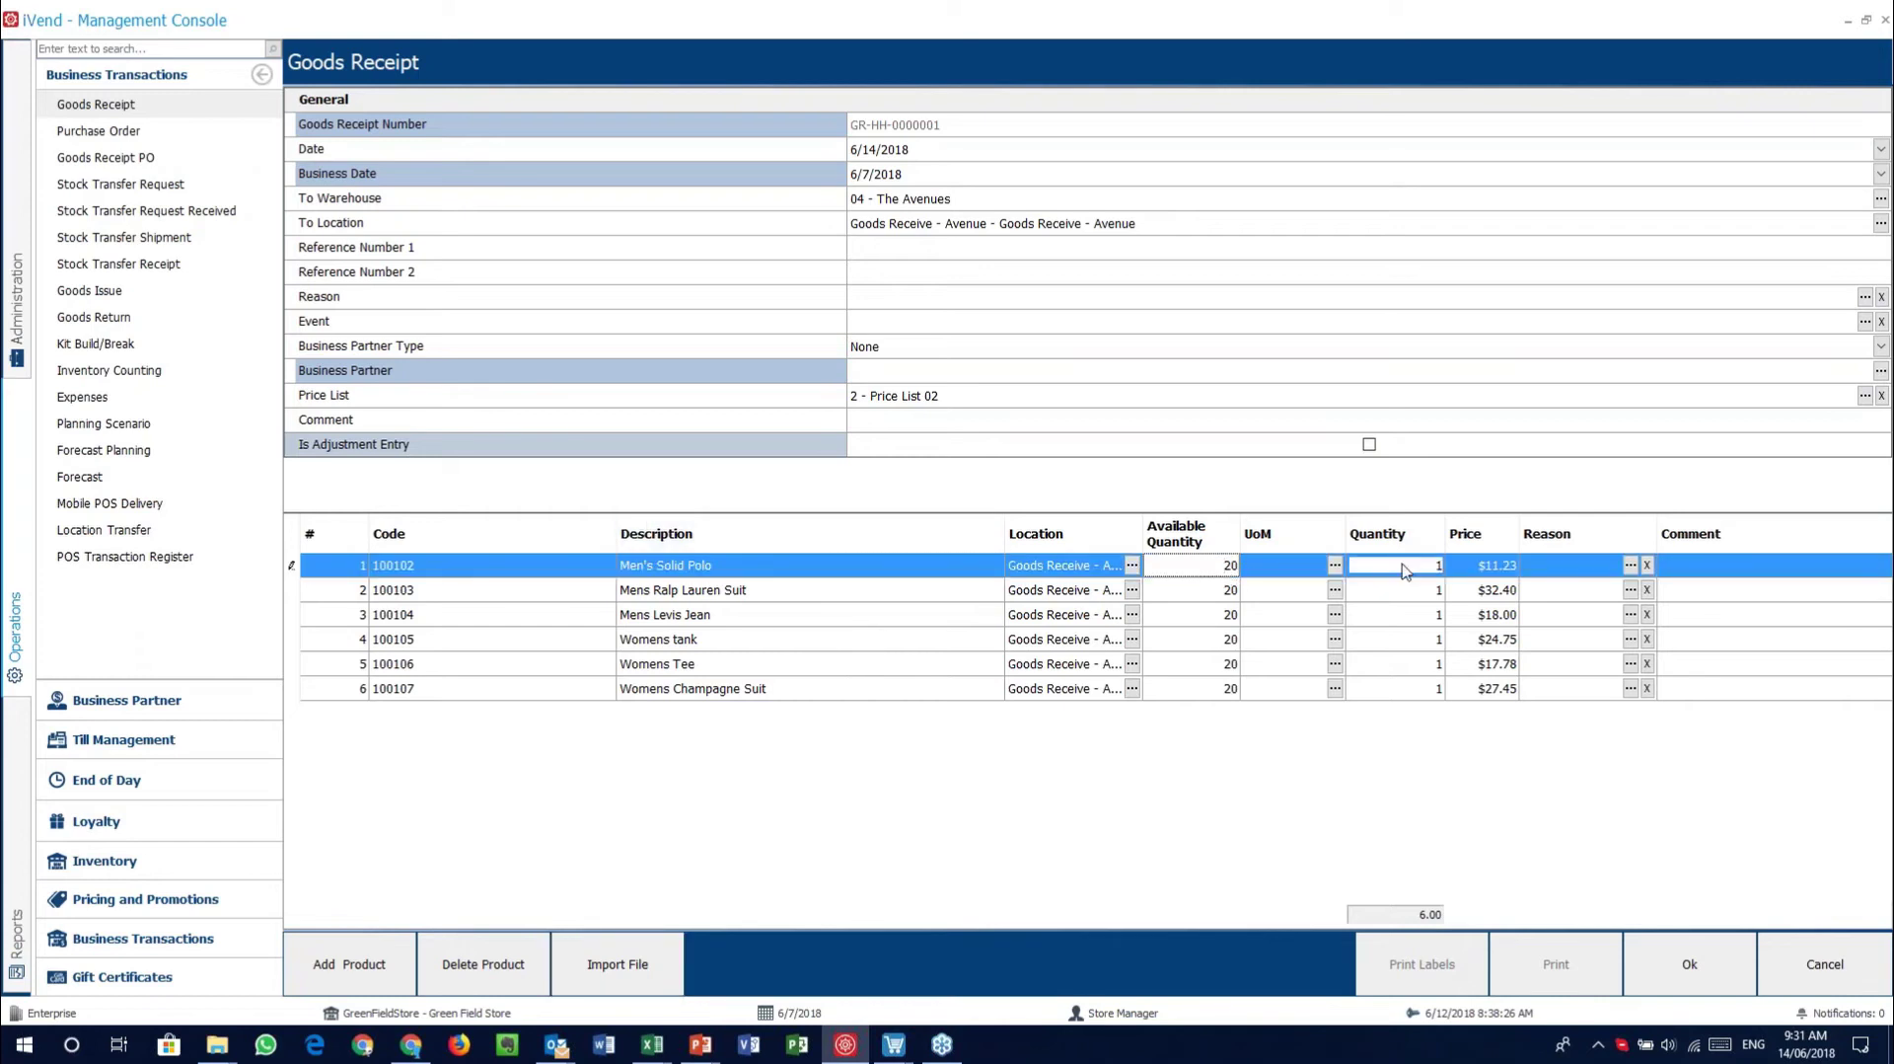
click(1514, 566)
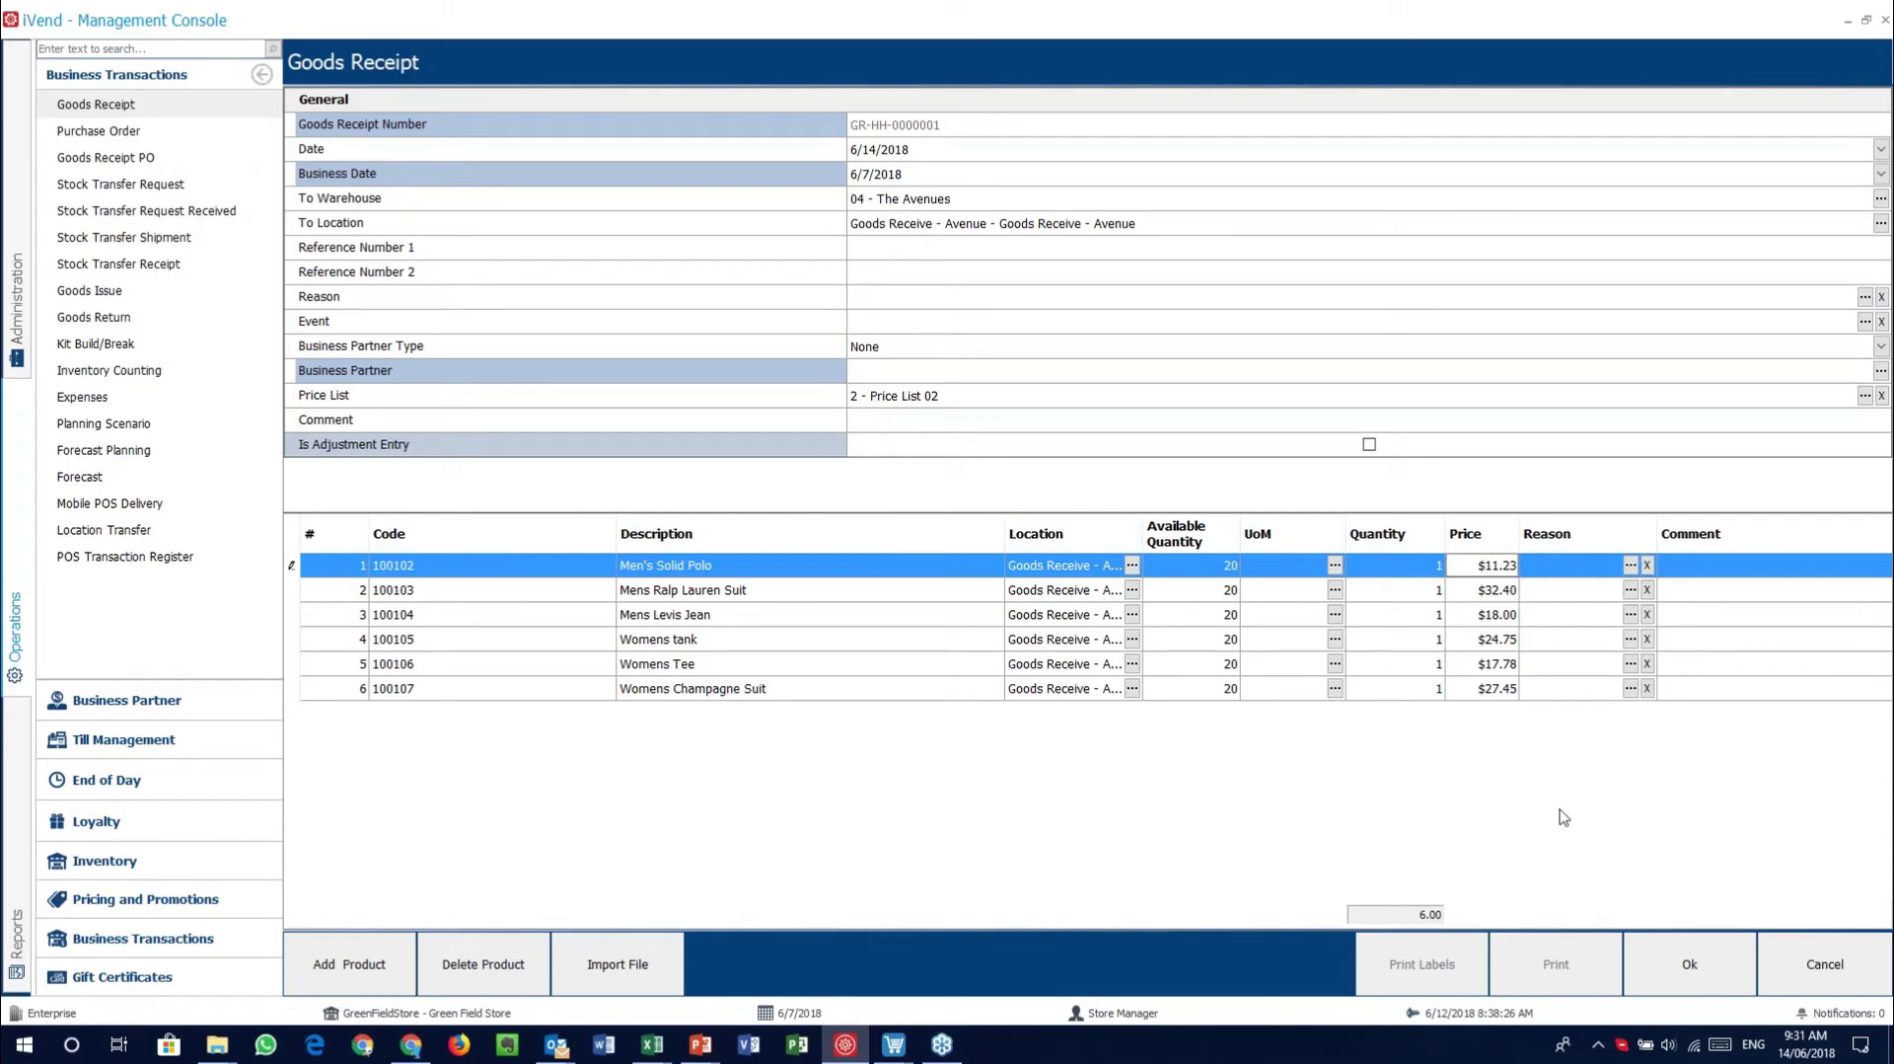
Discard the unsaved goods receipt and open the purchase order with delivery date 9/6/2016
click(1842, 966)
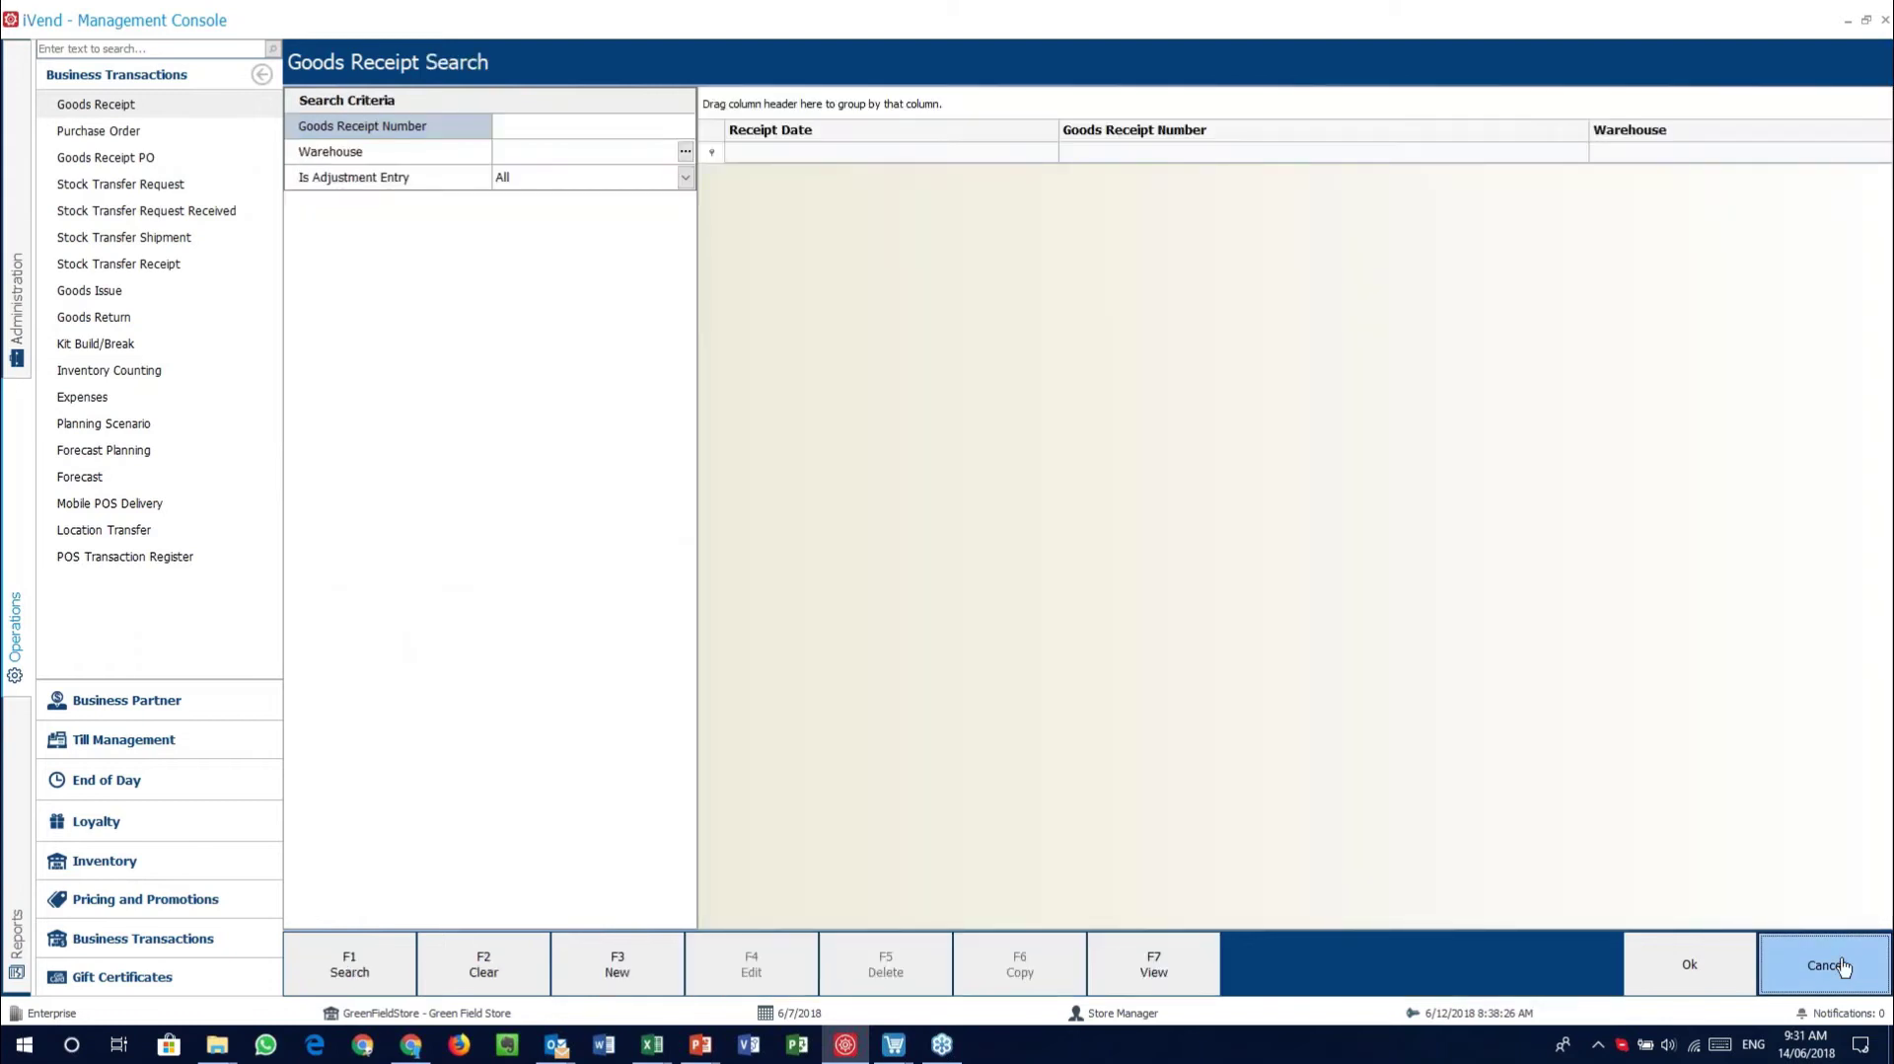
click(1843, 967)
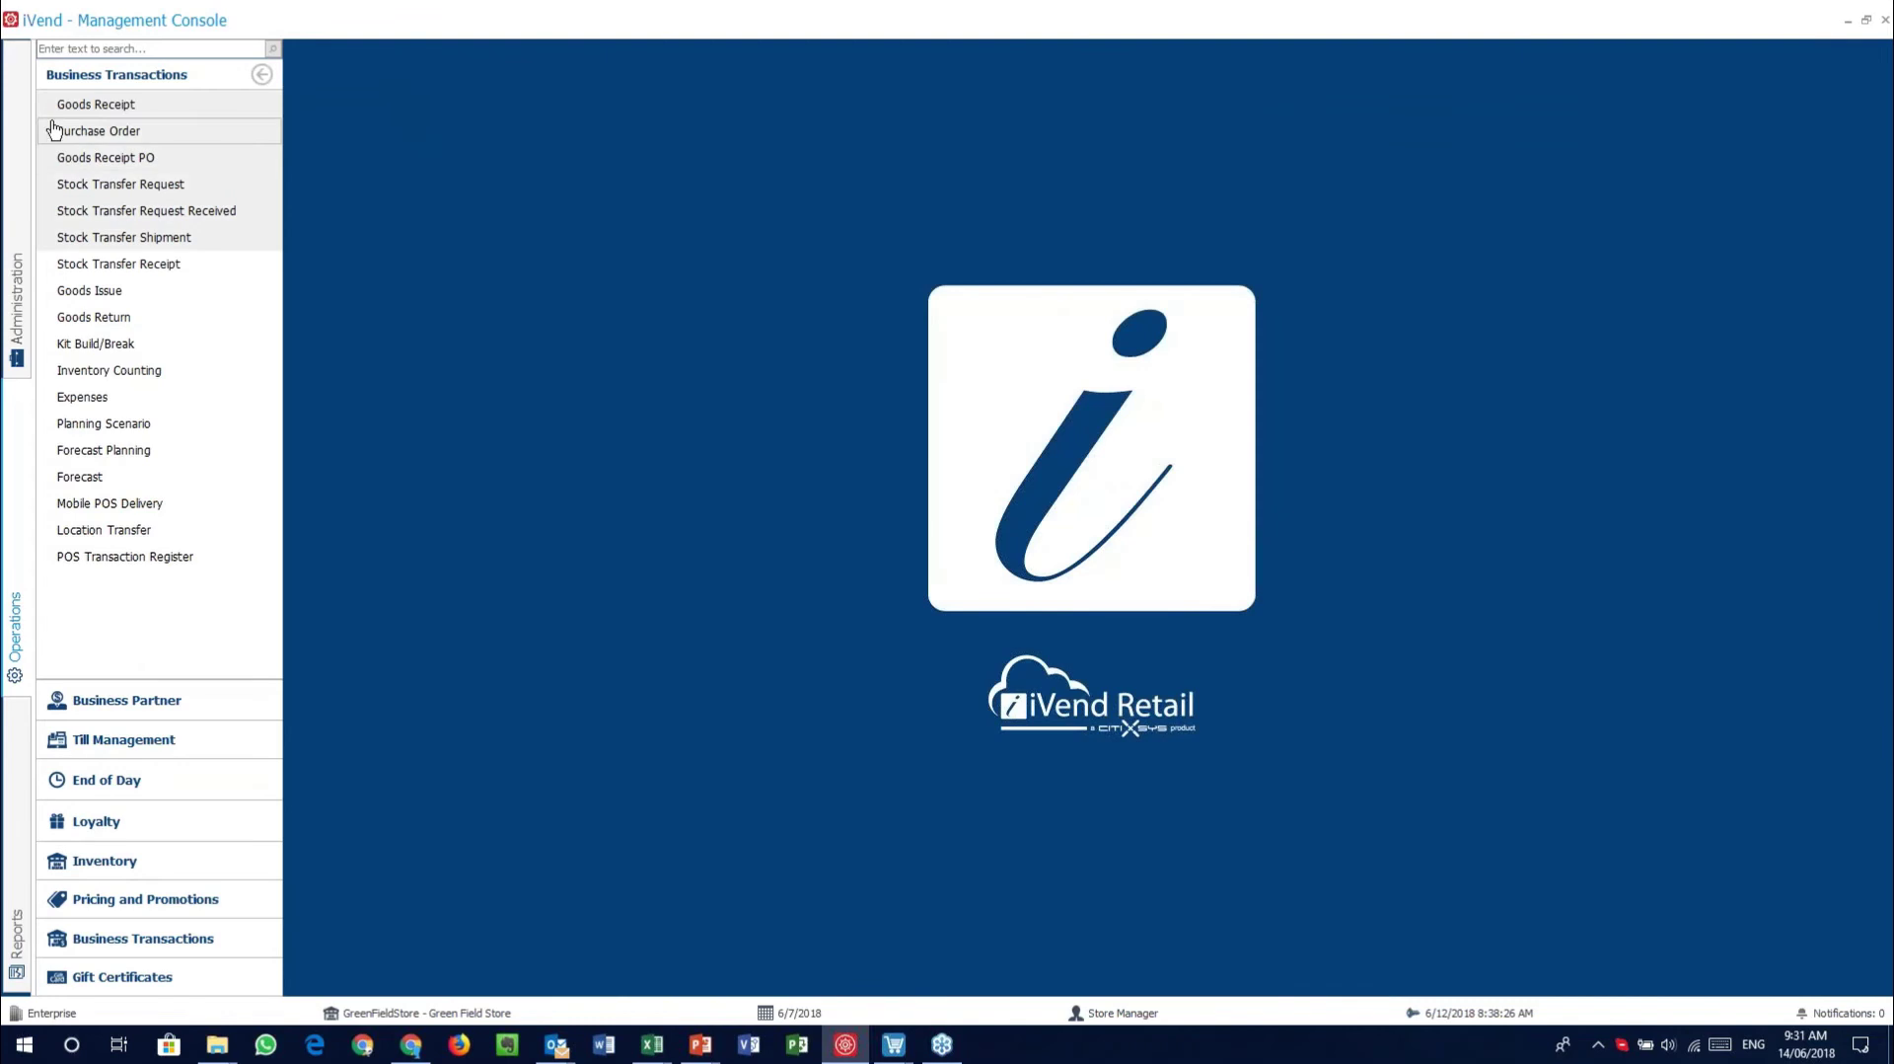
click(133, 141)
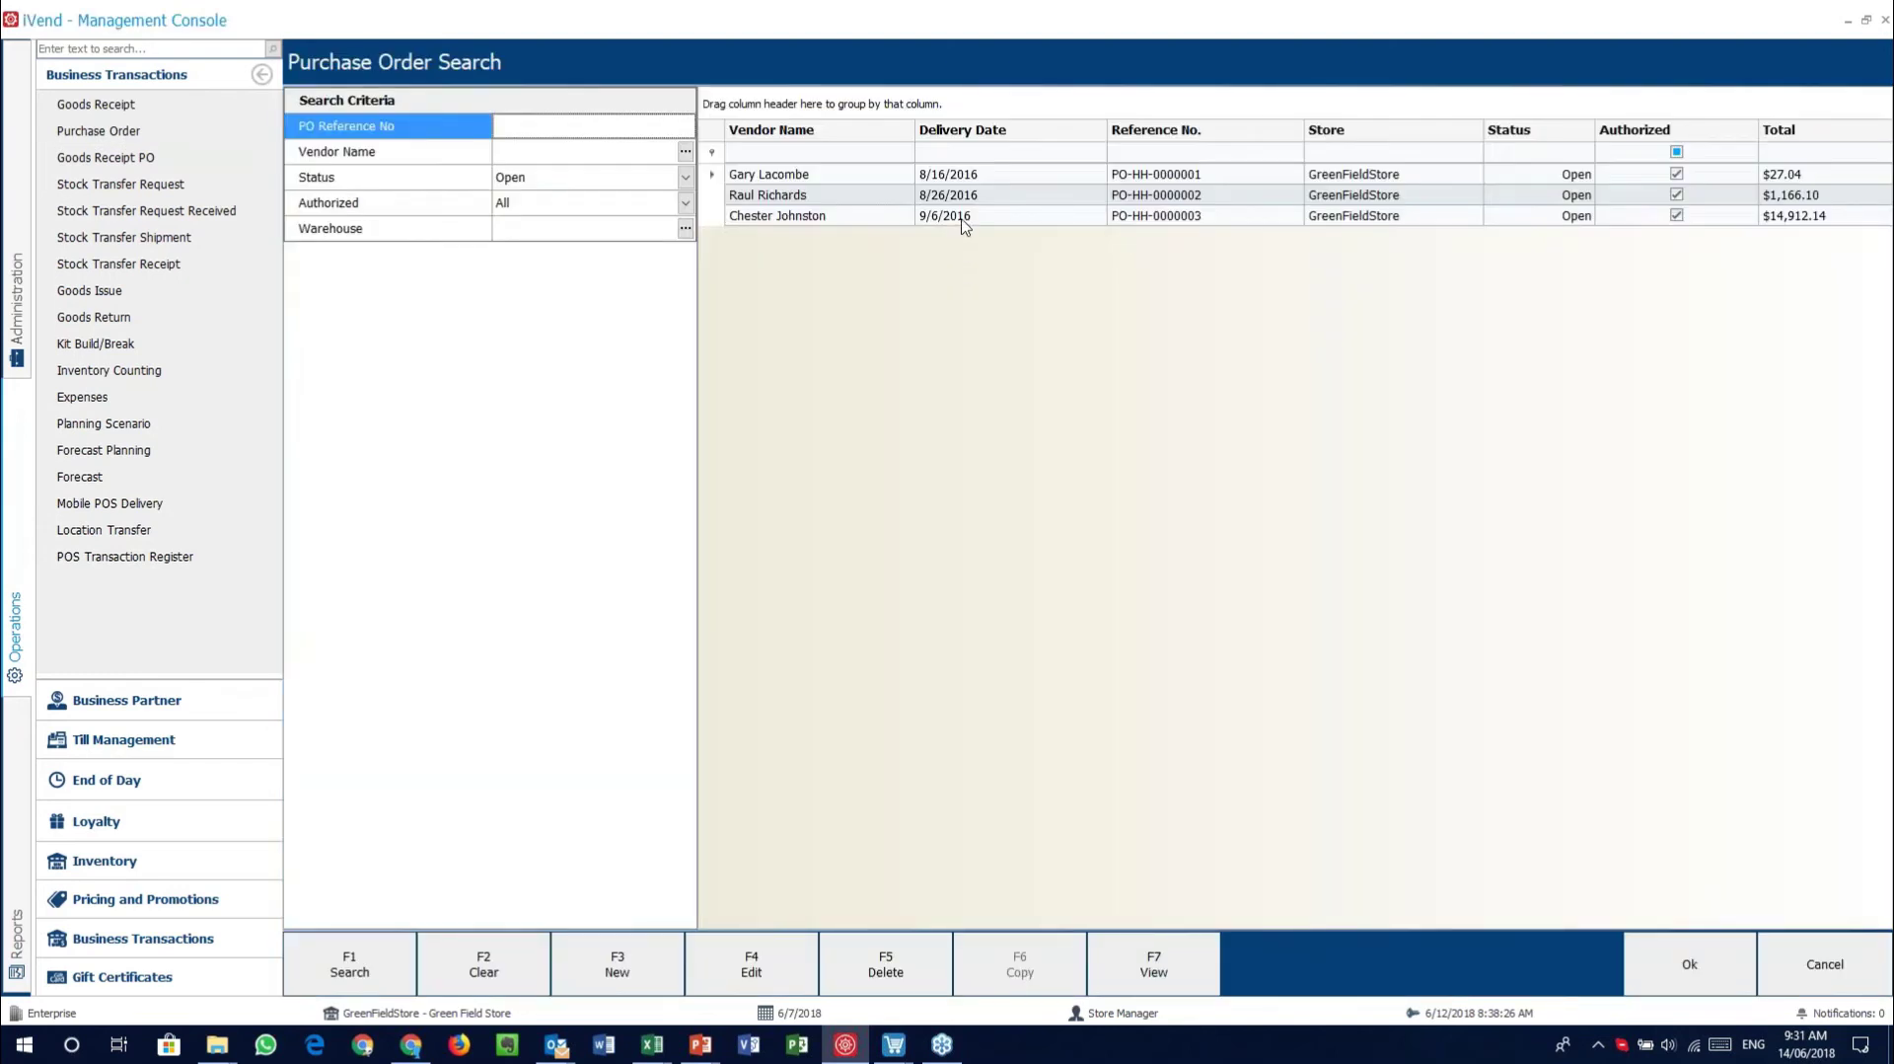
double_click(965, 216)
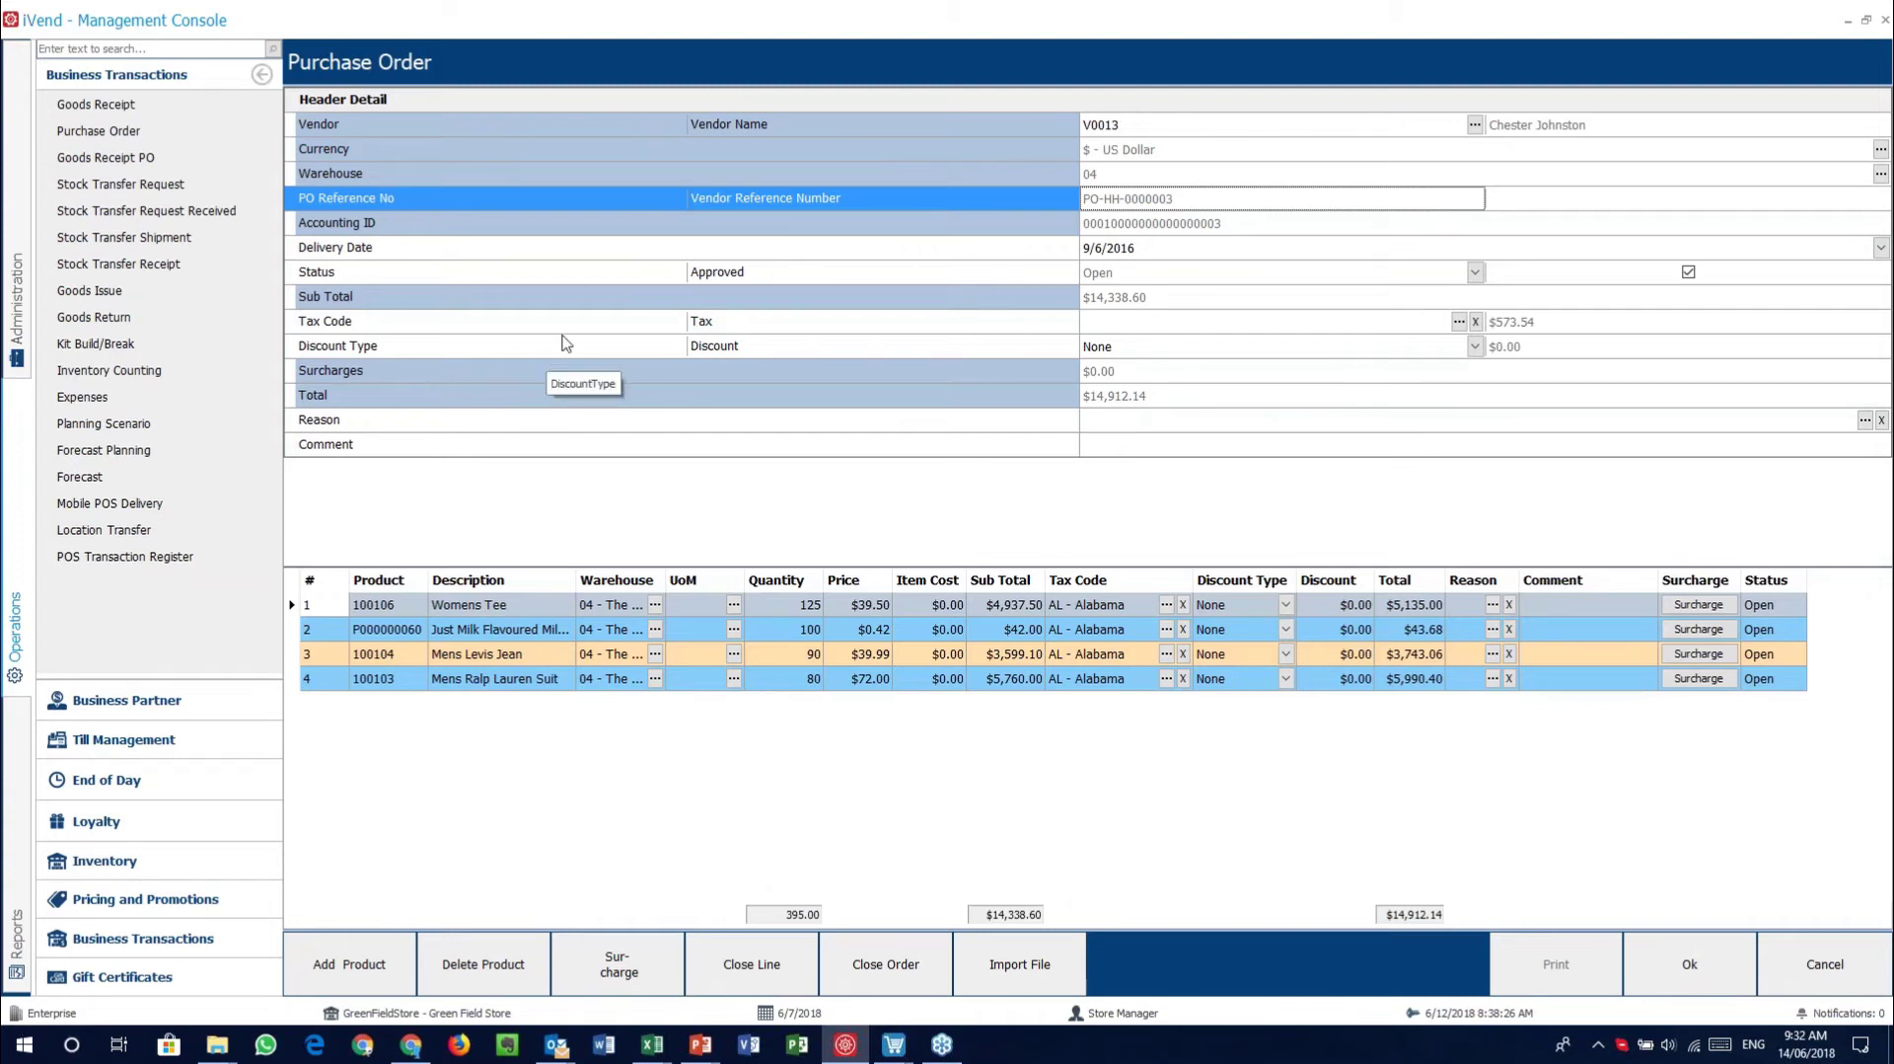
Examine the purchase order's header fields: currency, delivery date, surcharges, reason, comment and approval
click(918, 155)
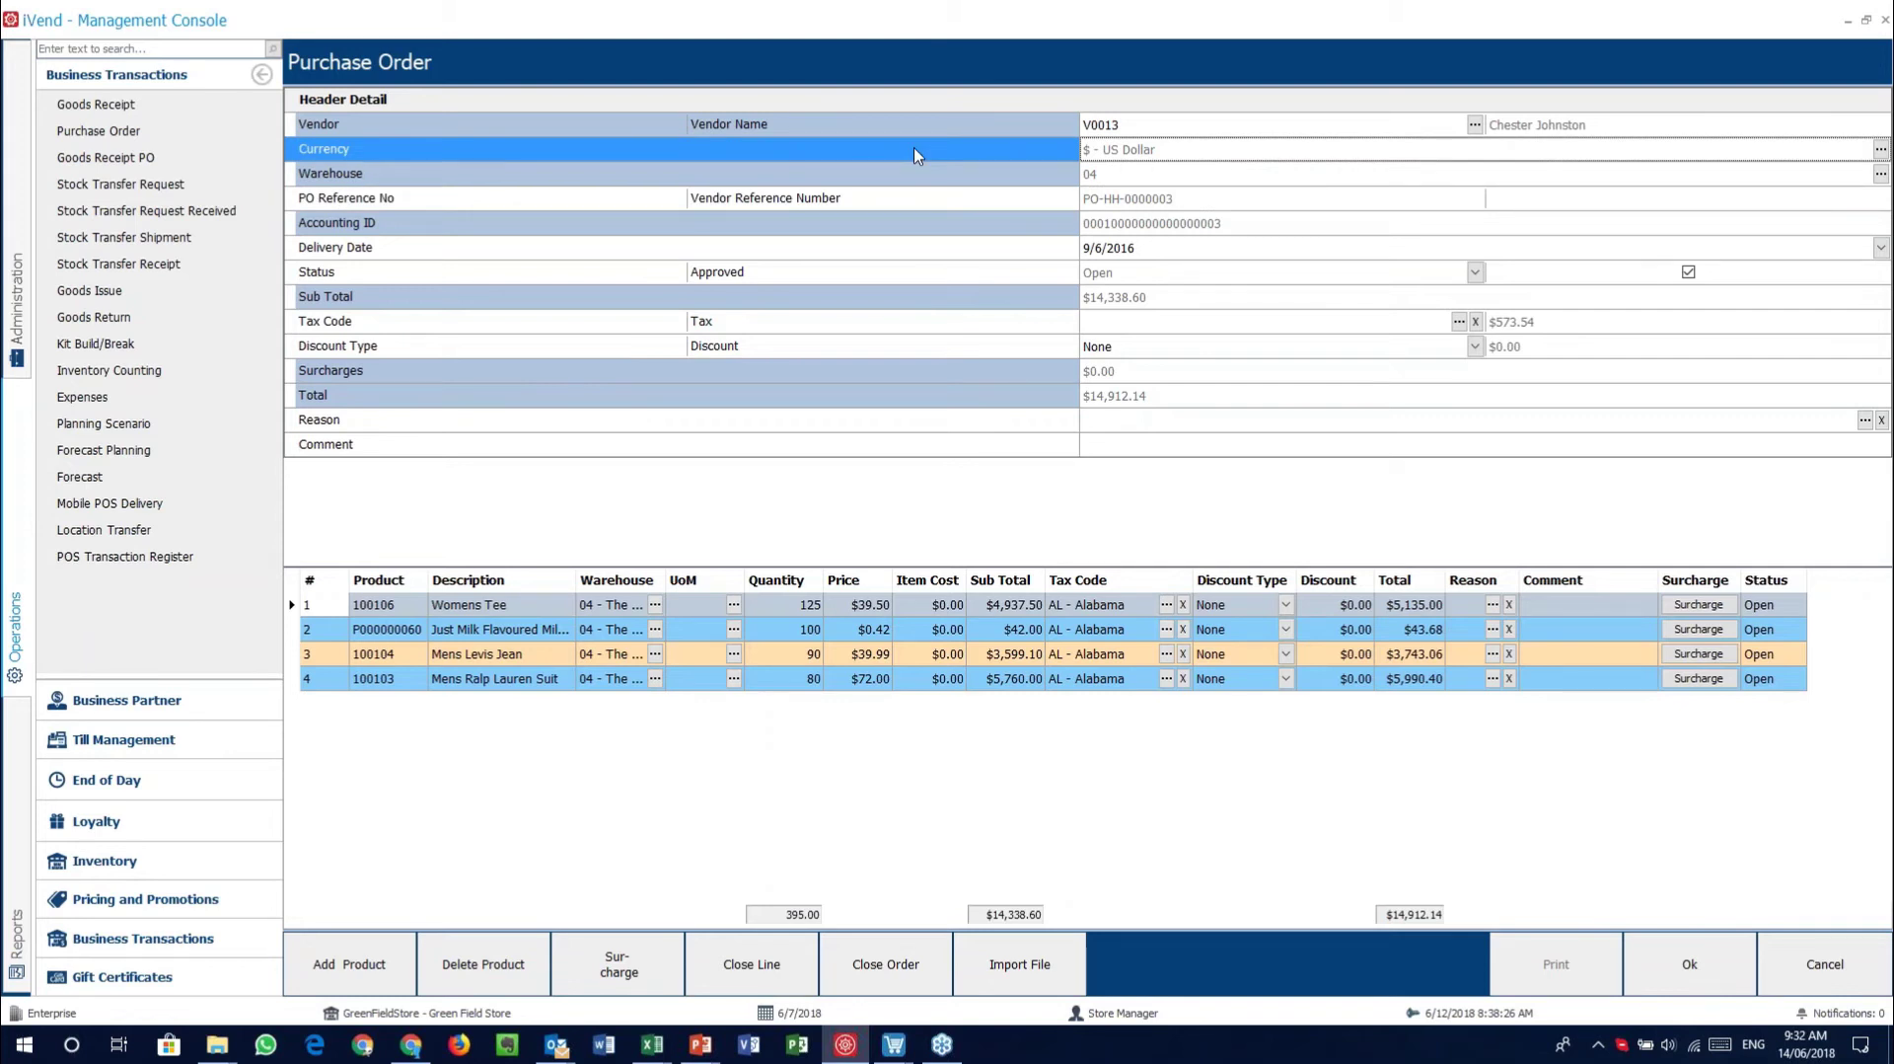
click(632, 255)
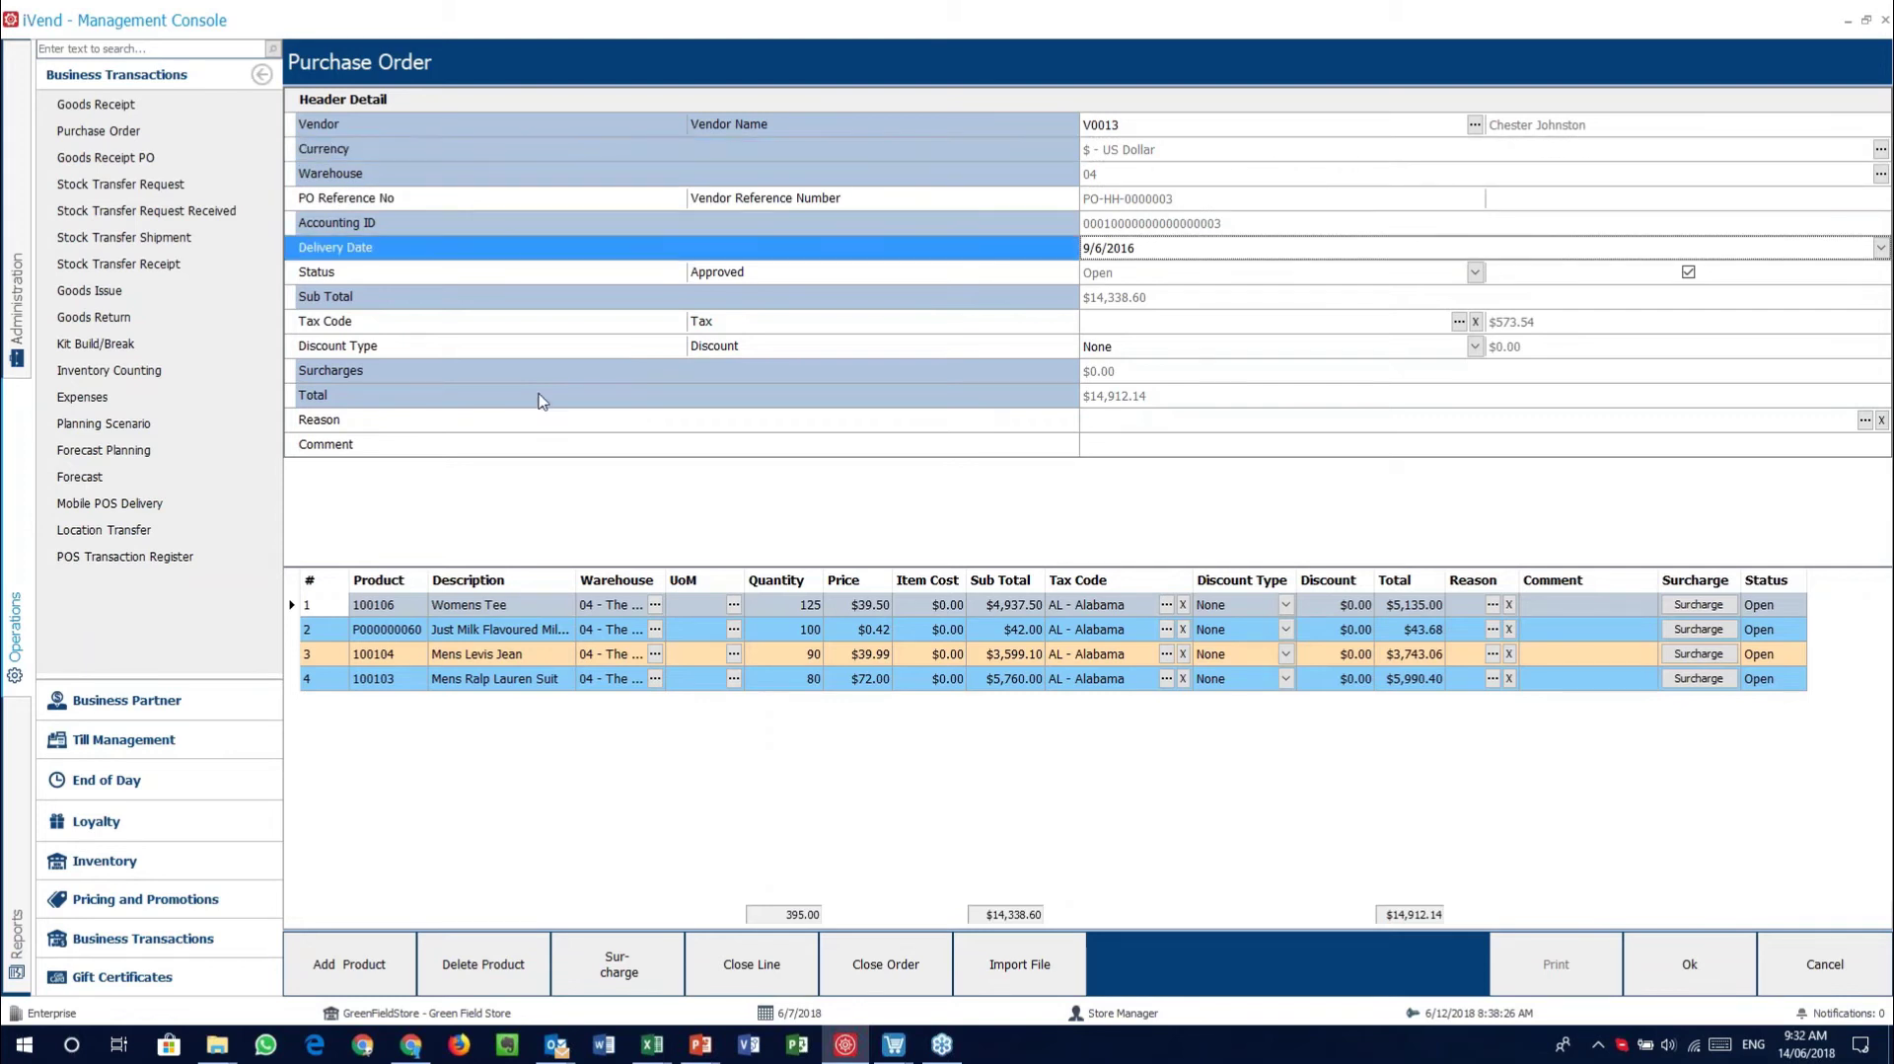
click(523, 375)
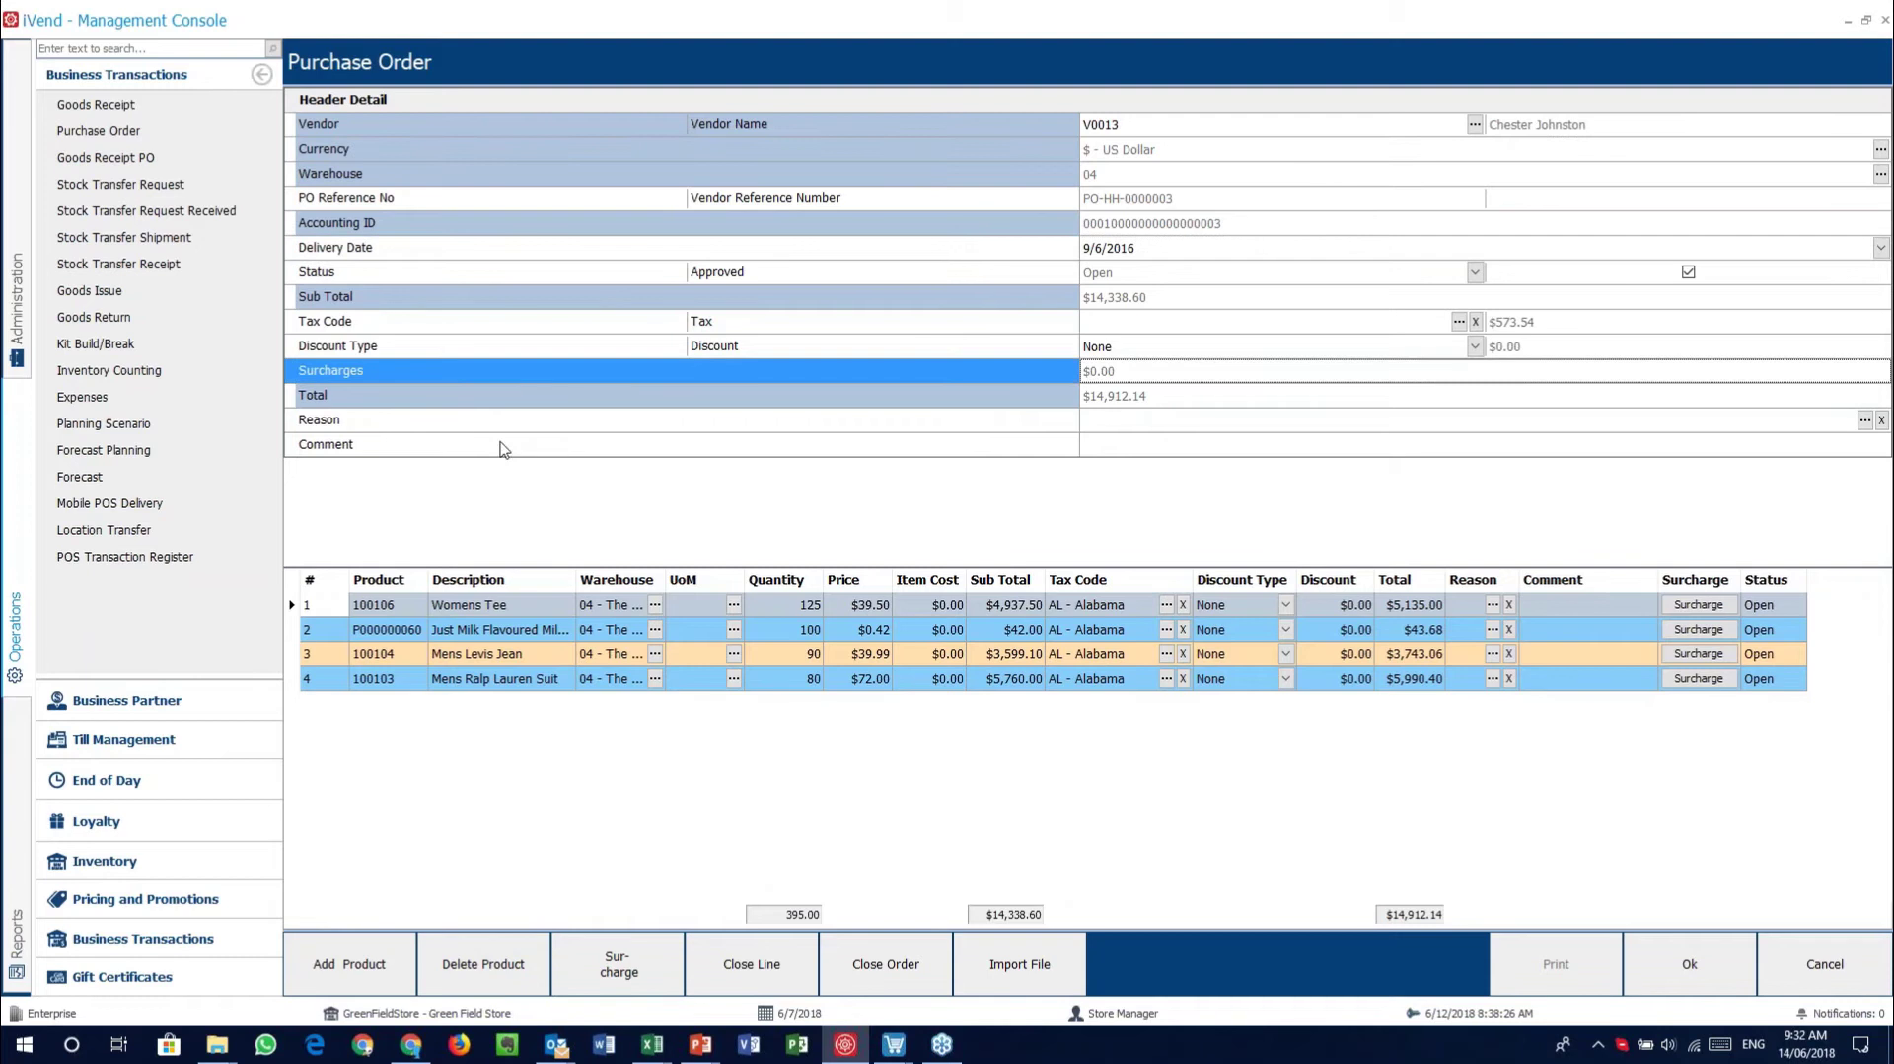
click(490, 426)
click(500, 454)
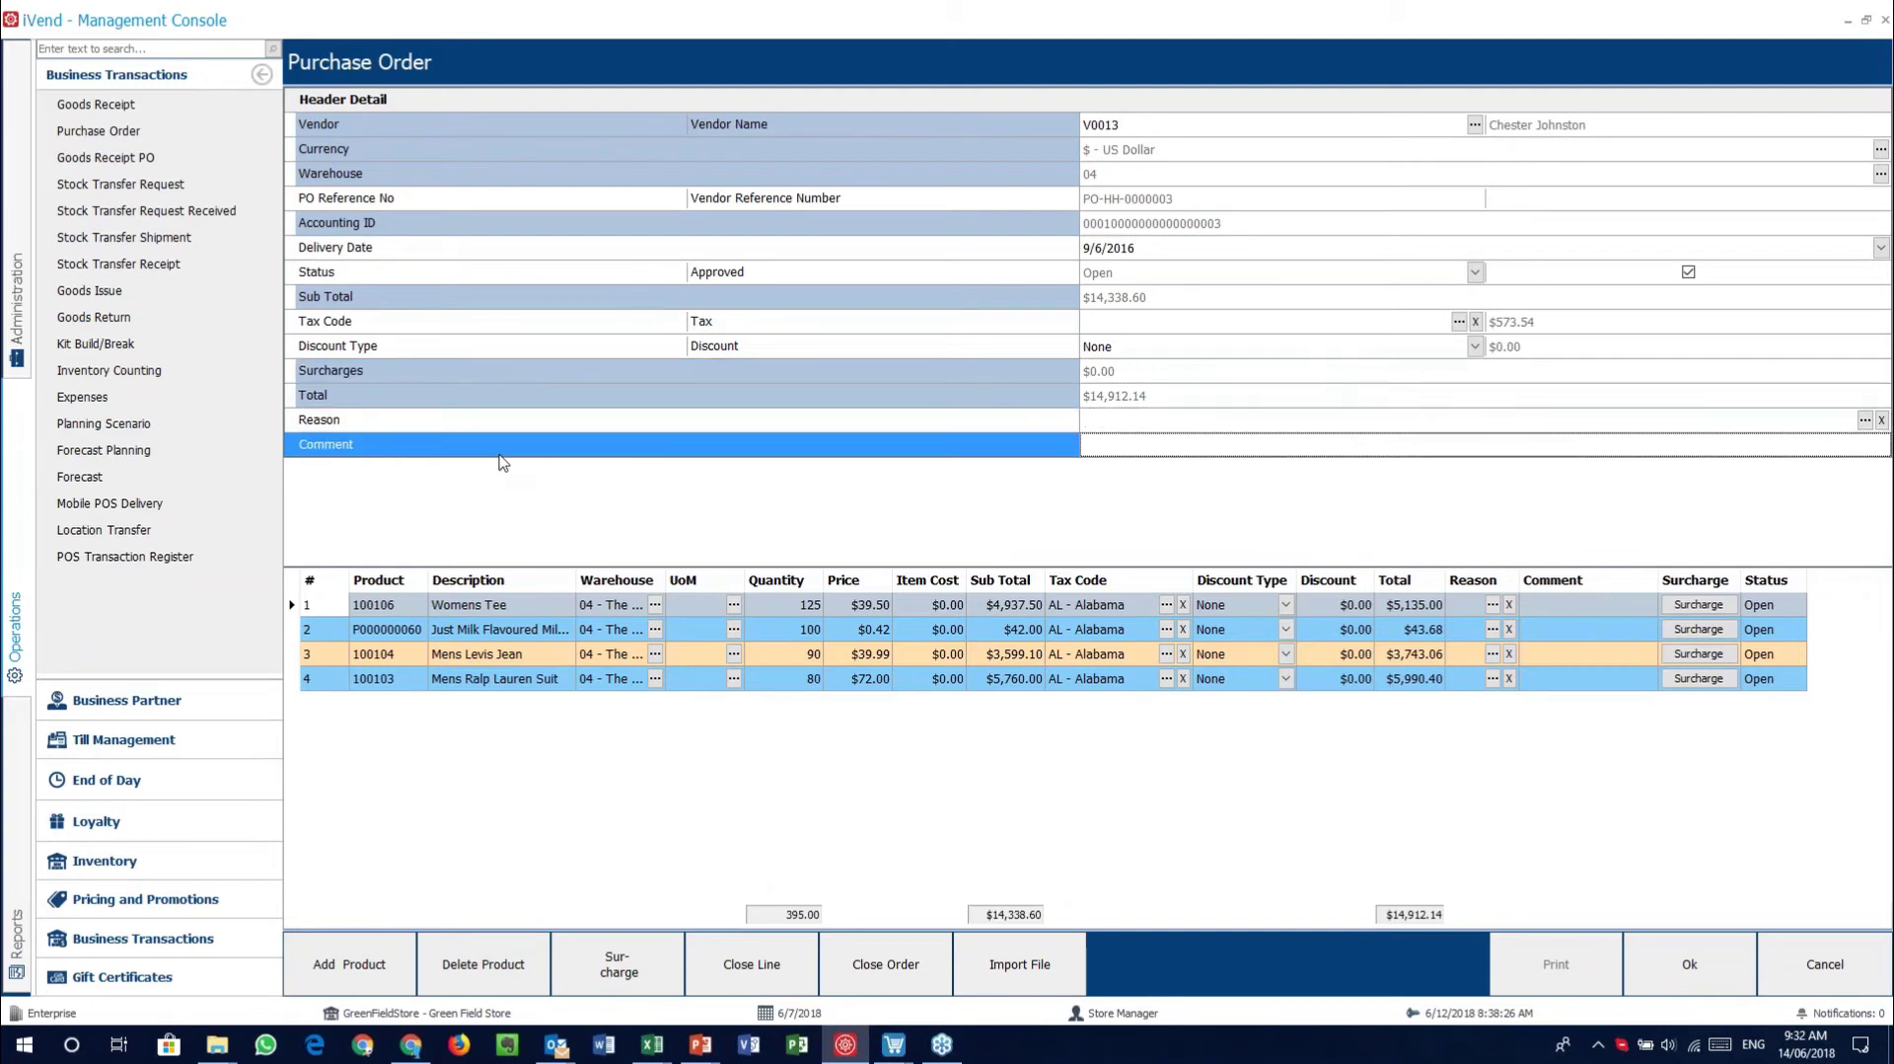
click(825, 278)
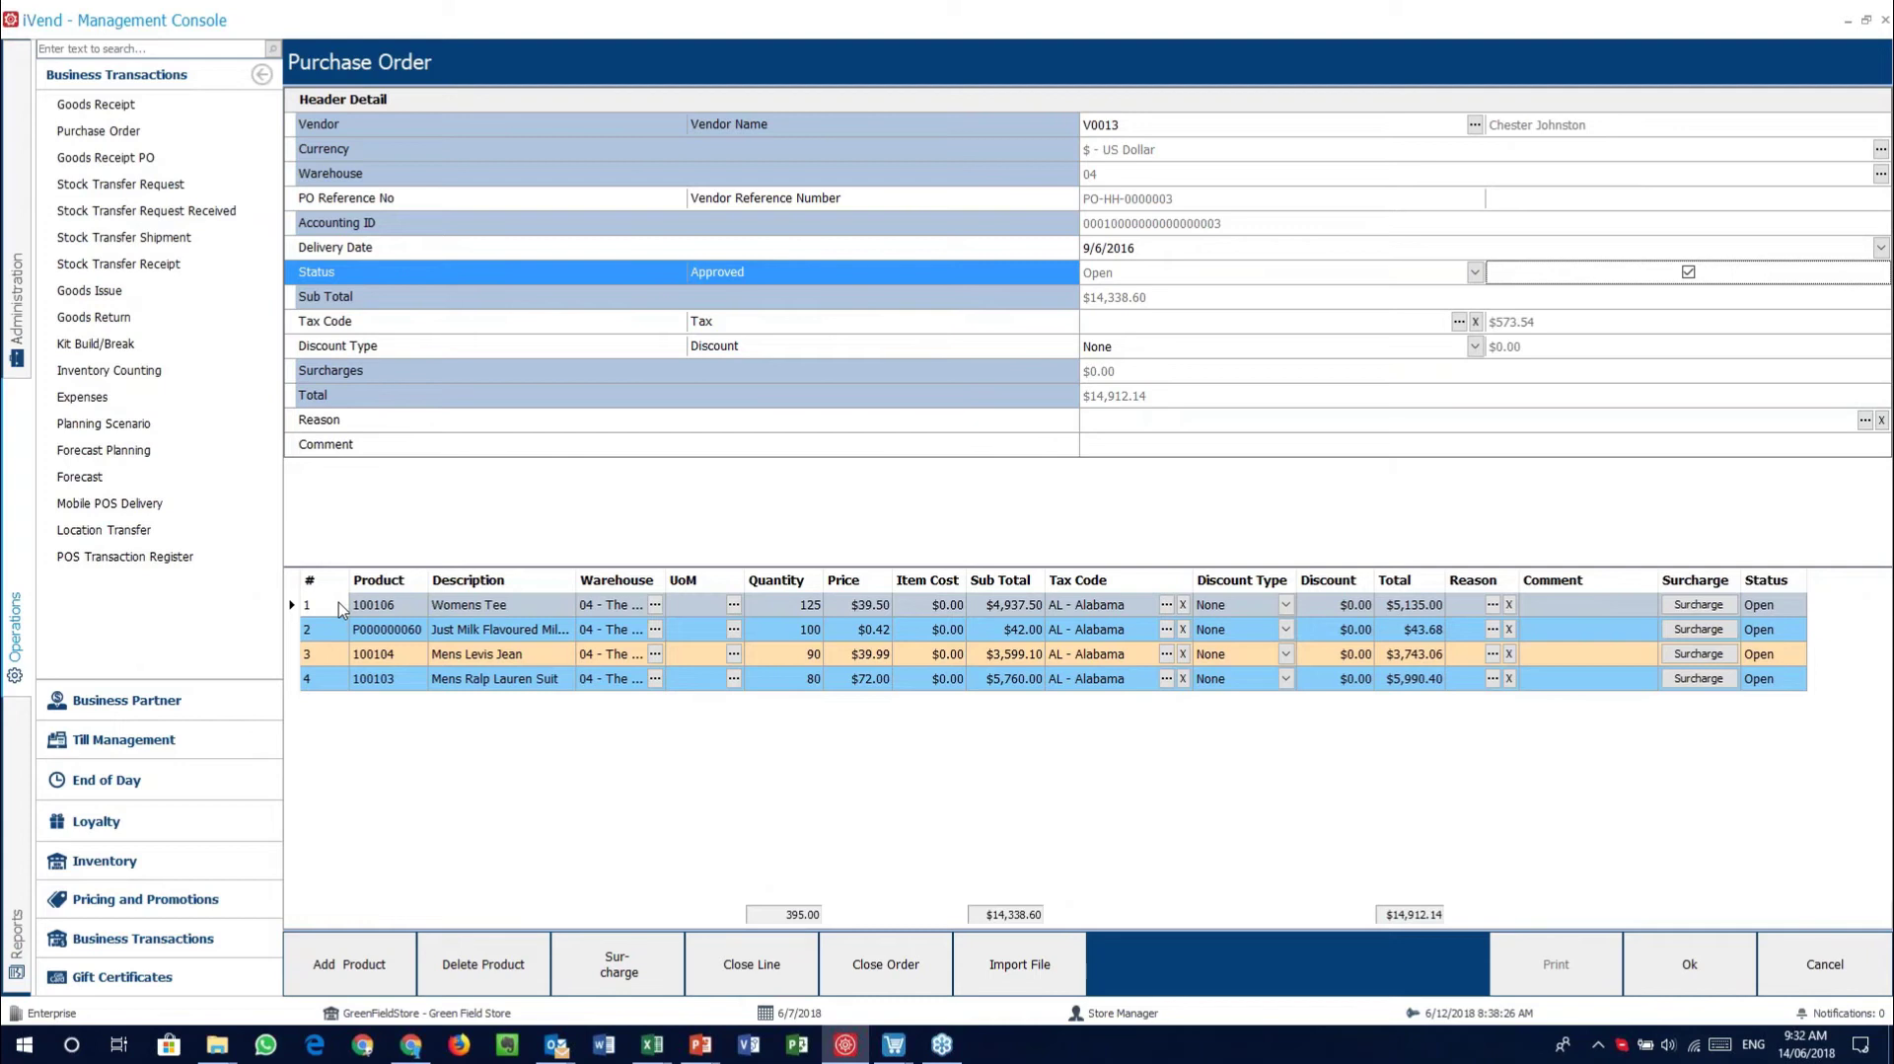
Look through the purchase order's product lines 2 to 4 and close the order without saving
click(296, 630)
click(298, 653)
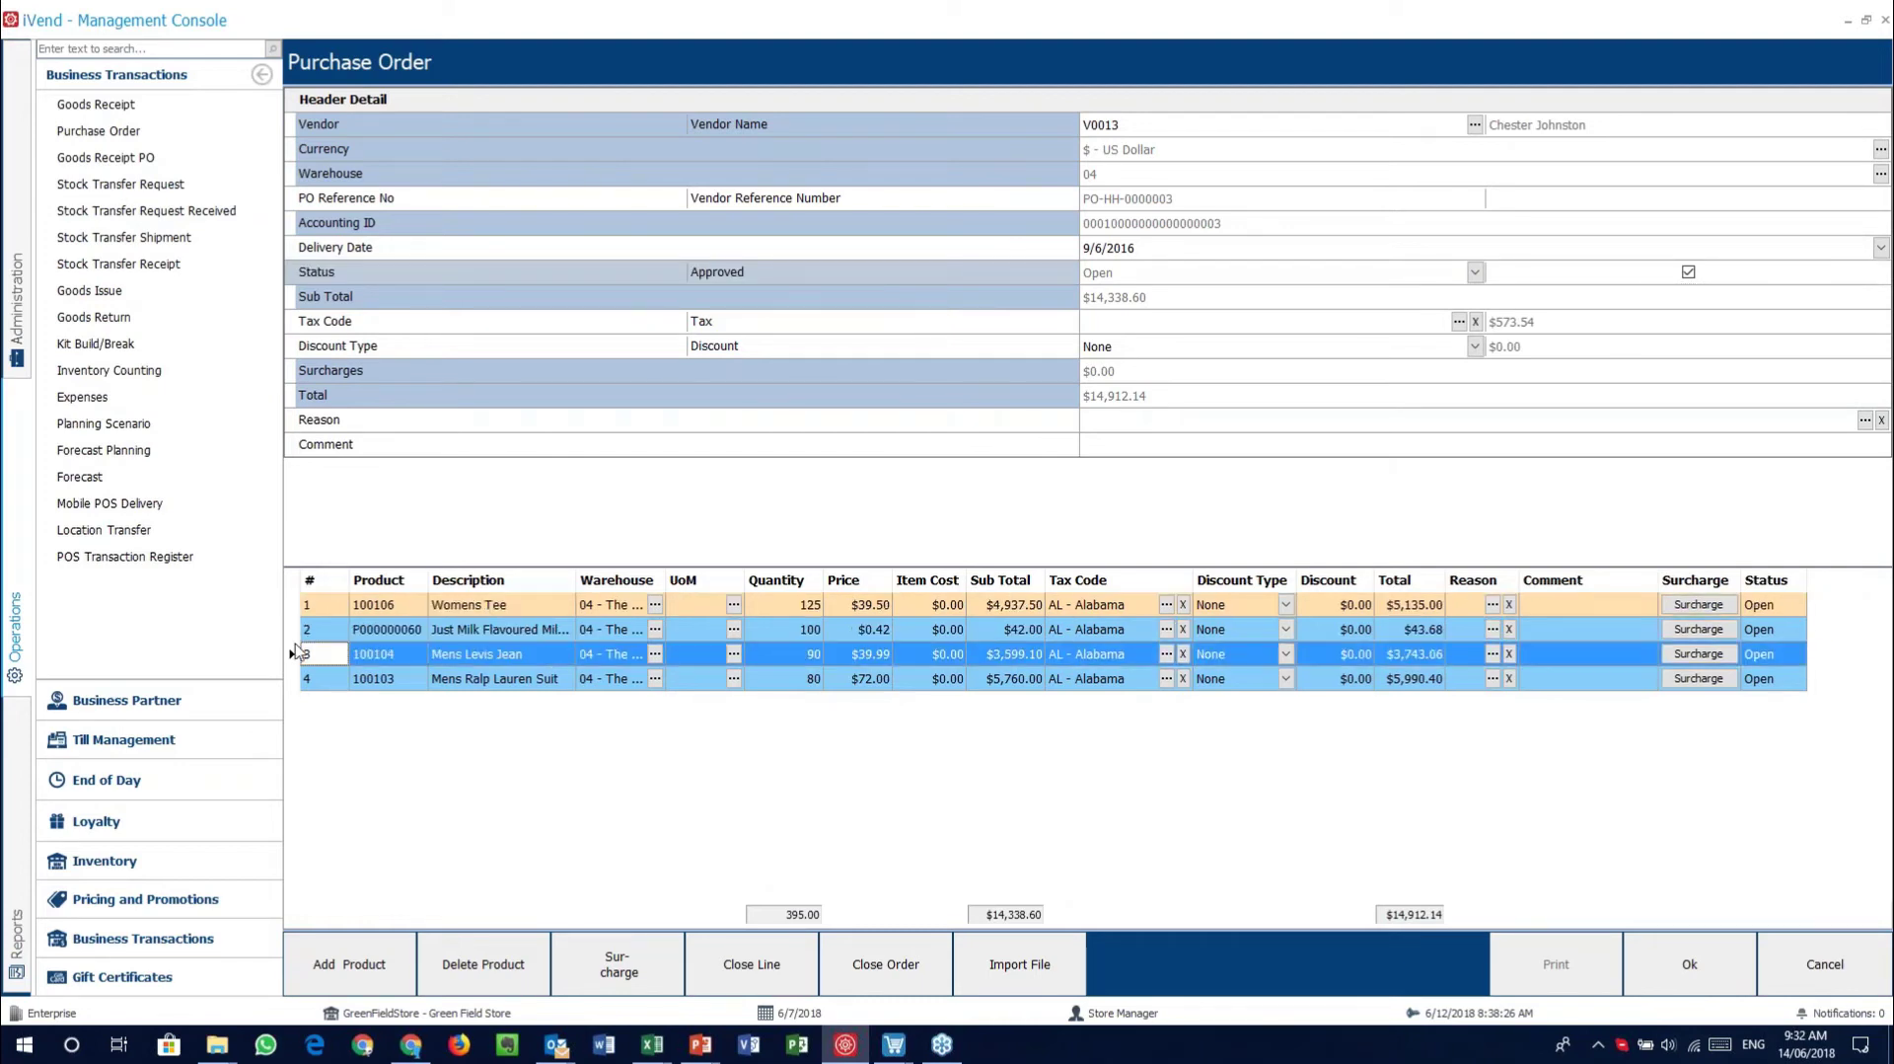
click(303, 681)
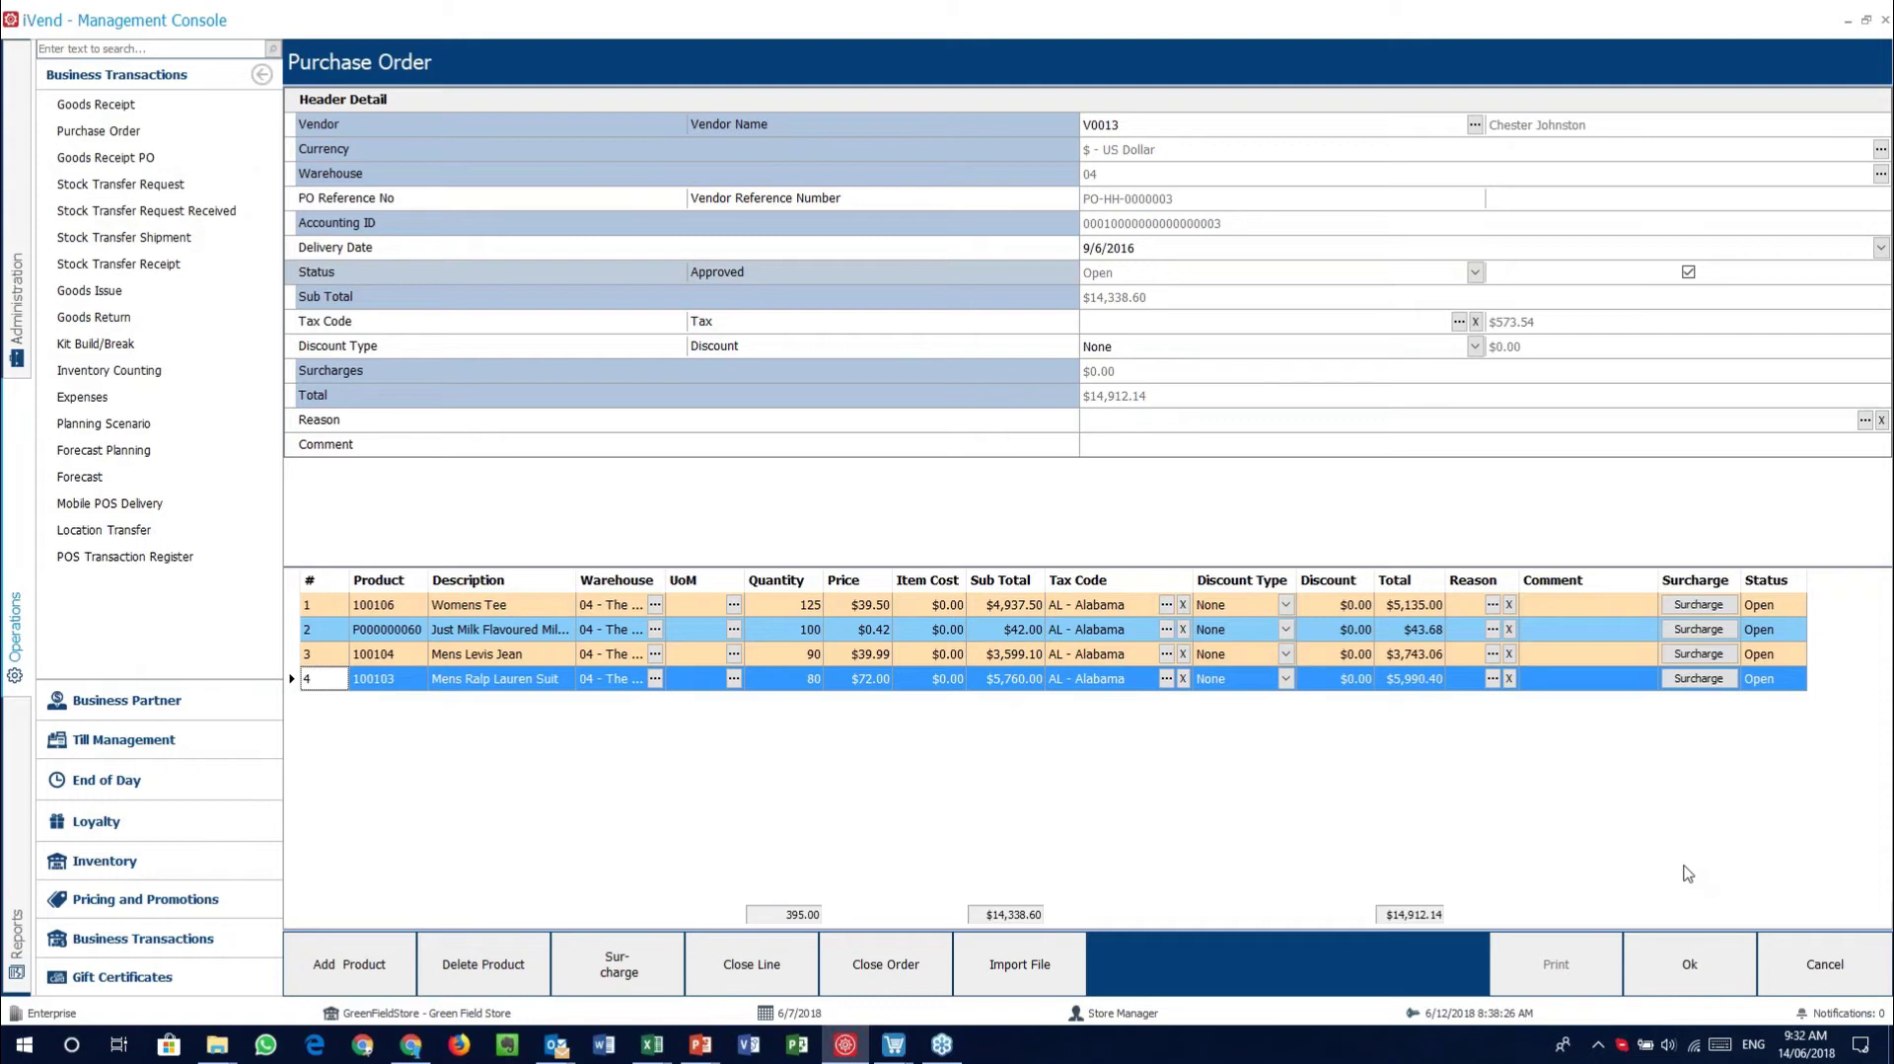
click(1822, 975)
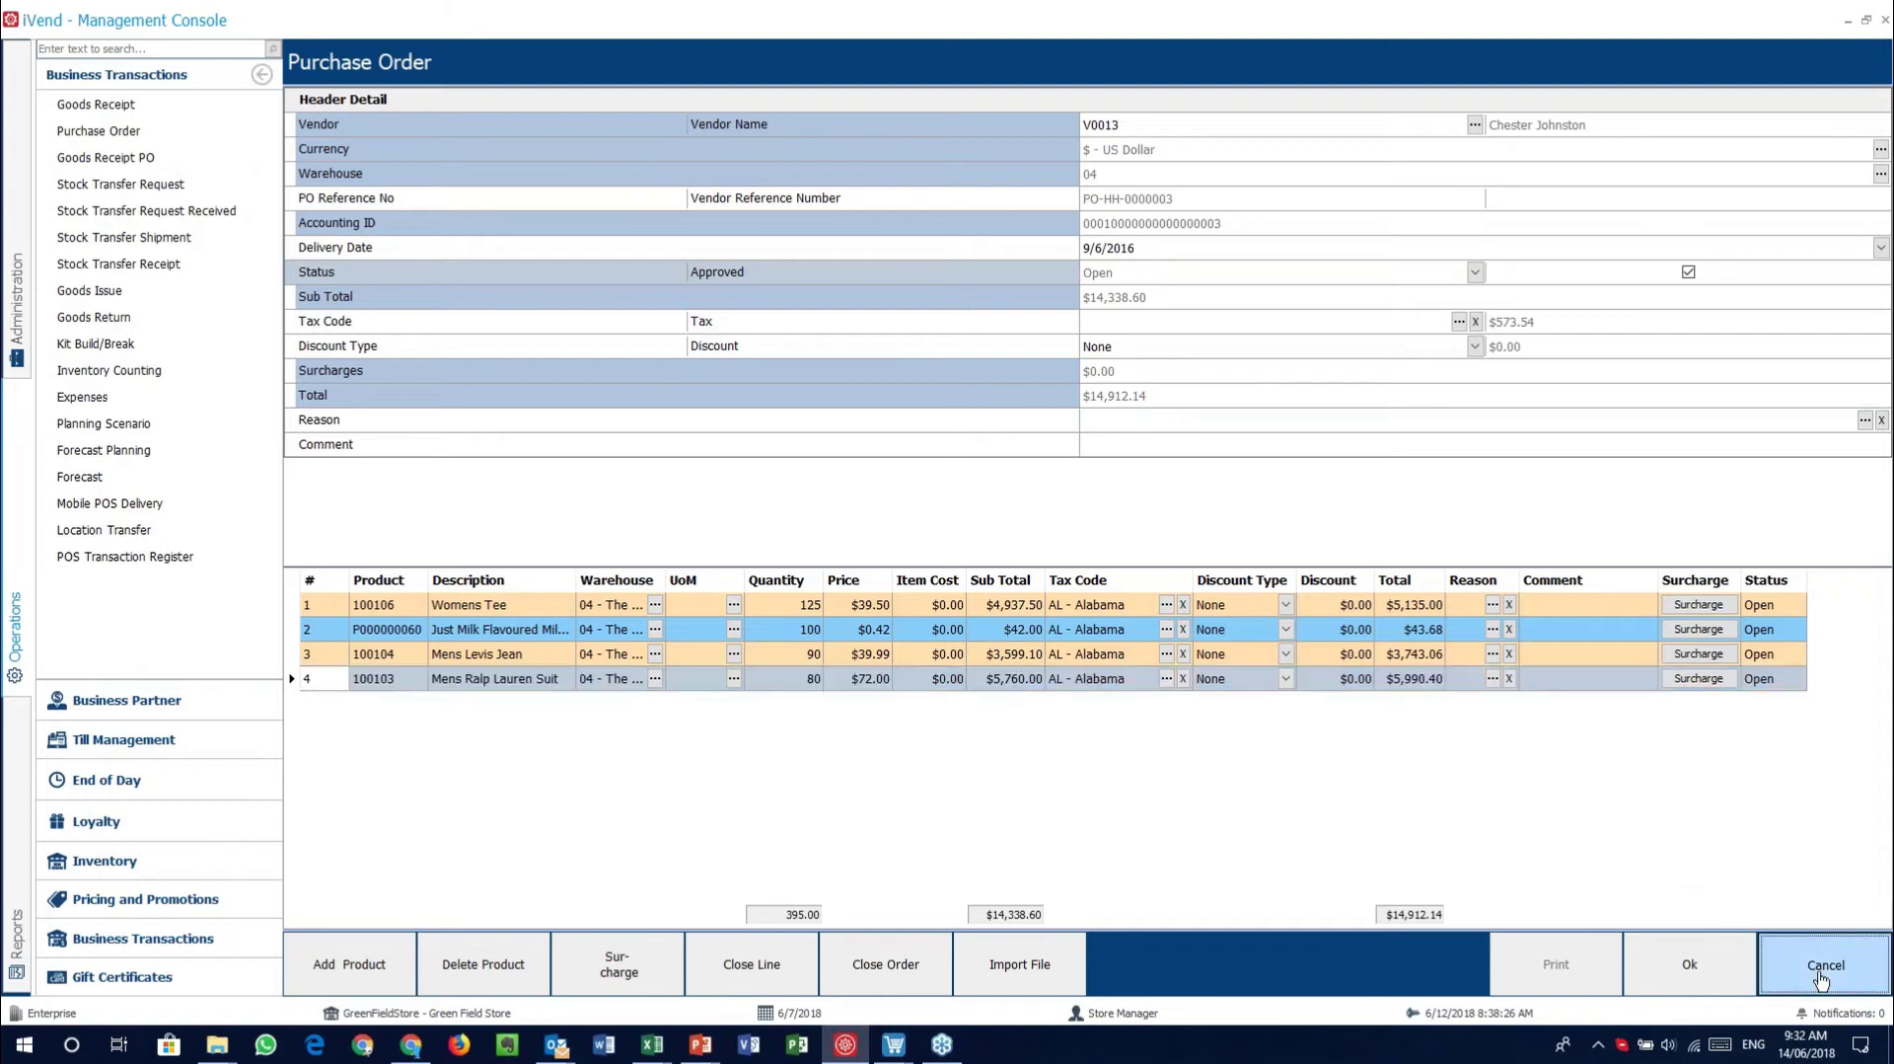
click(1823, 972)
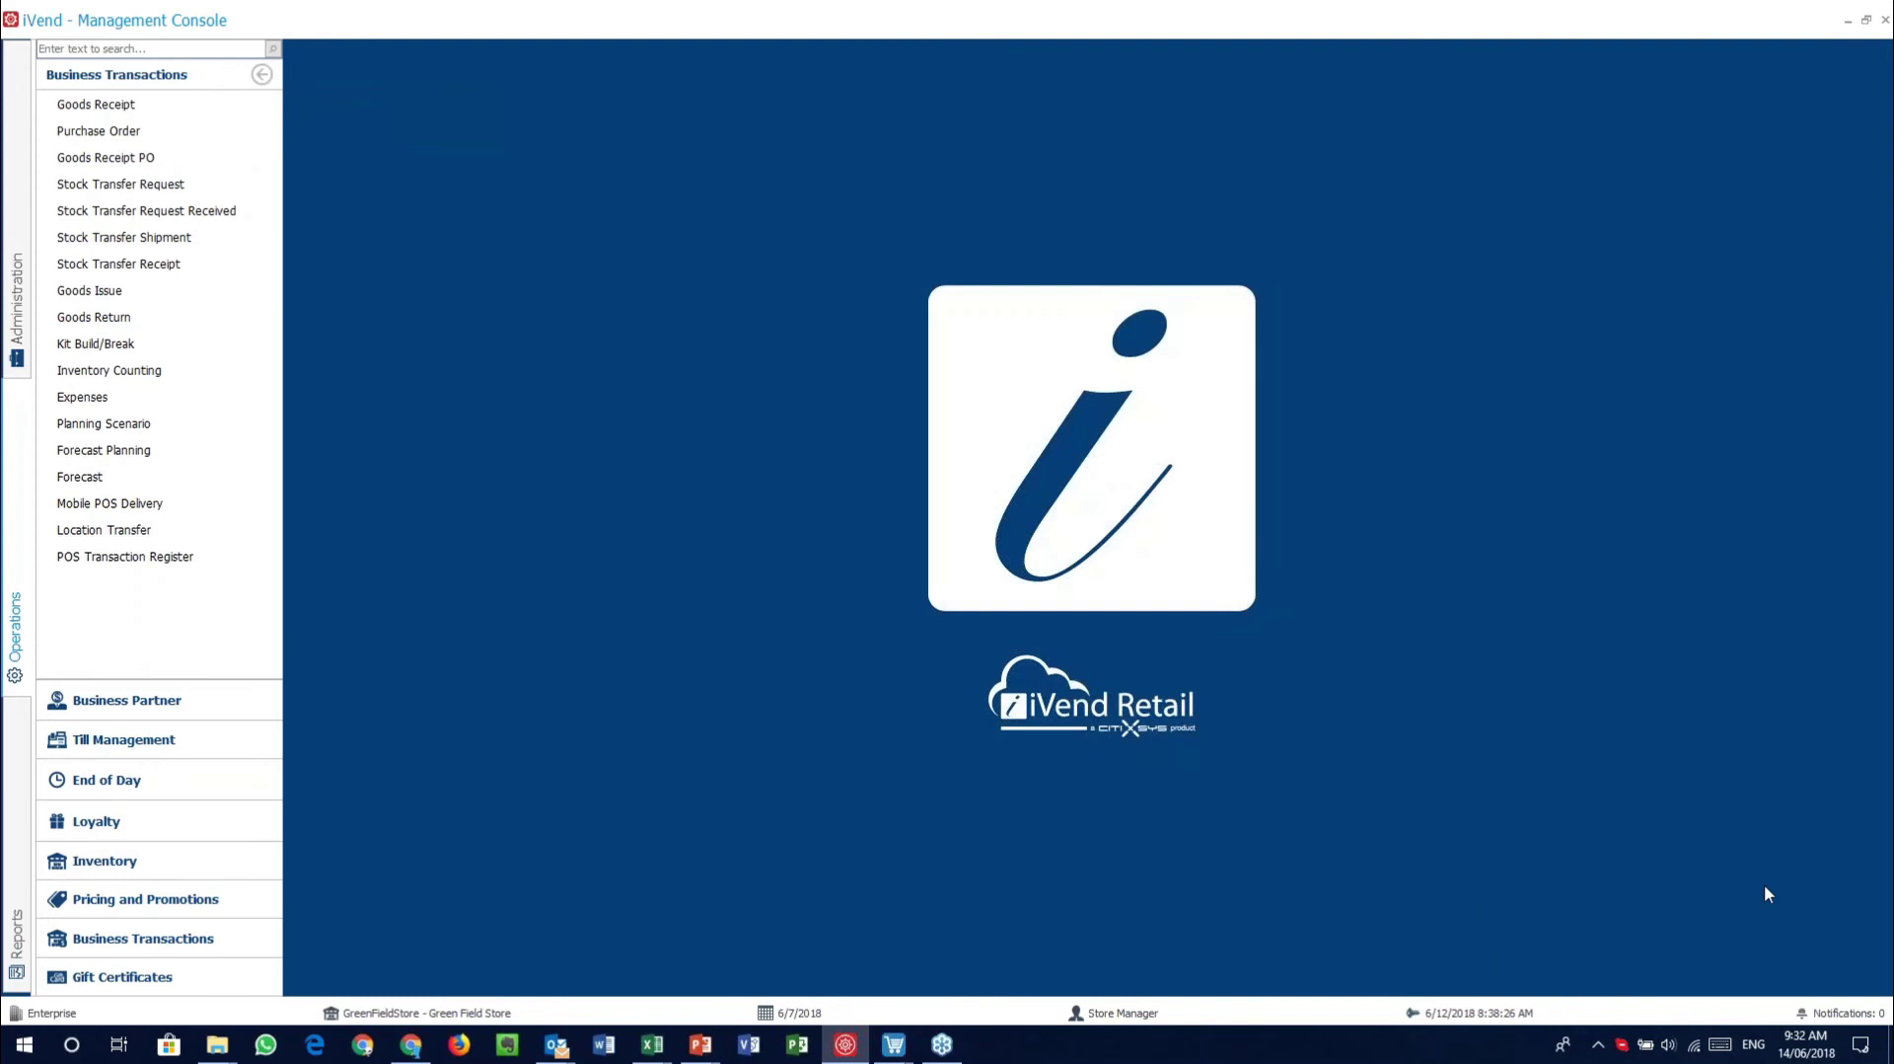
Look at a new goods receipt PO based on the purchase order with delivery date 9/6/2016, and cancel it without saving
click(133, 160)
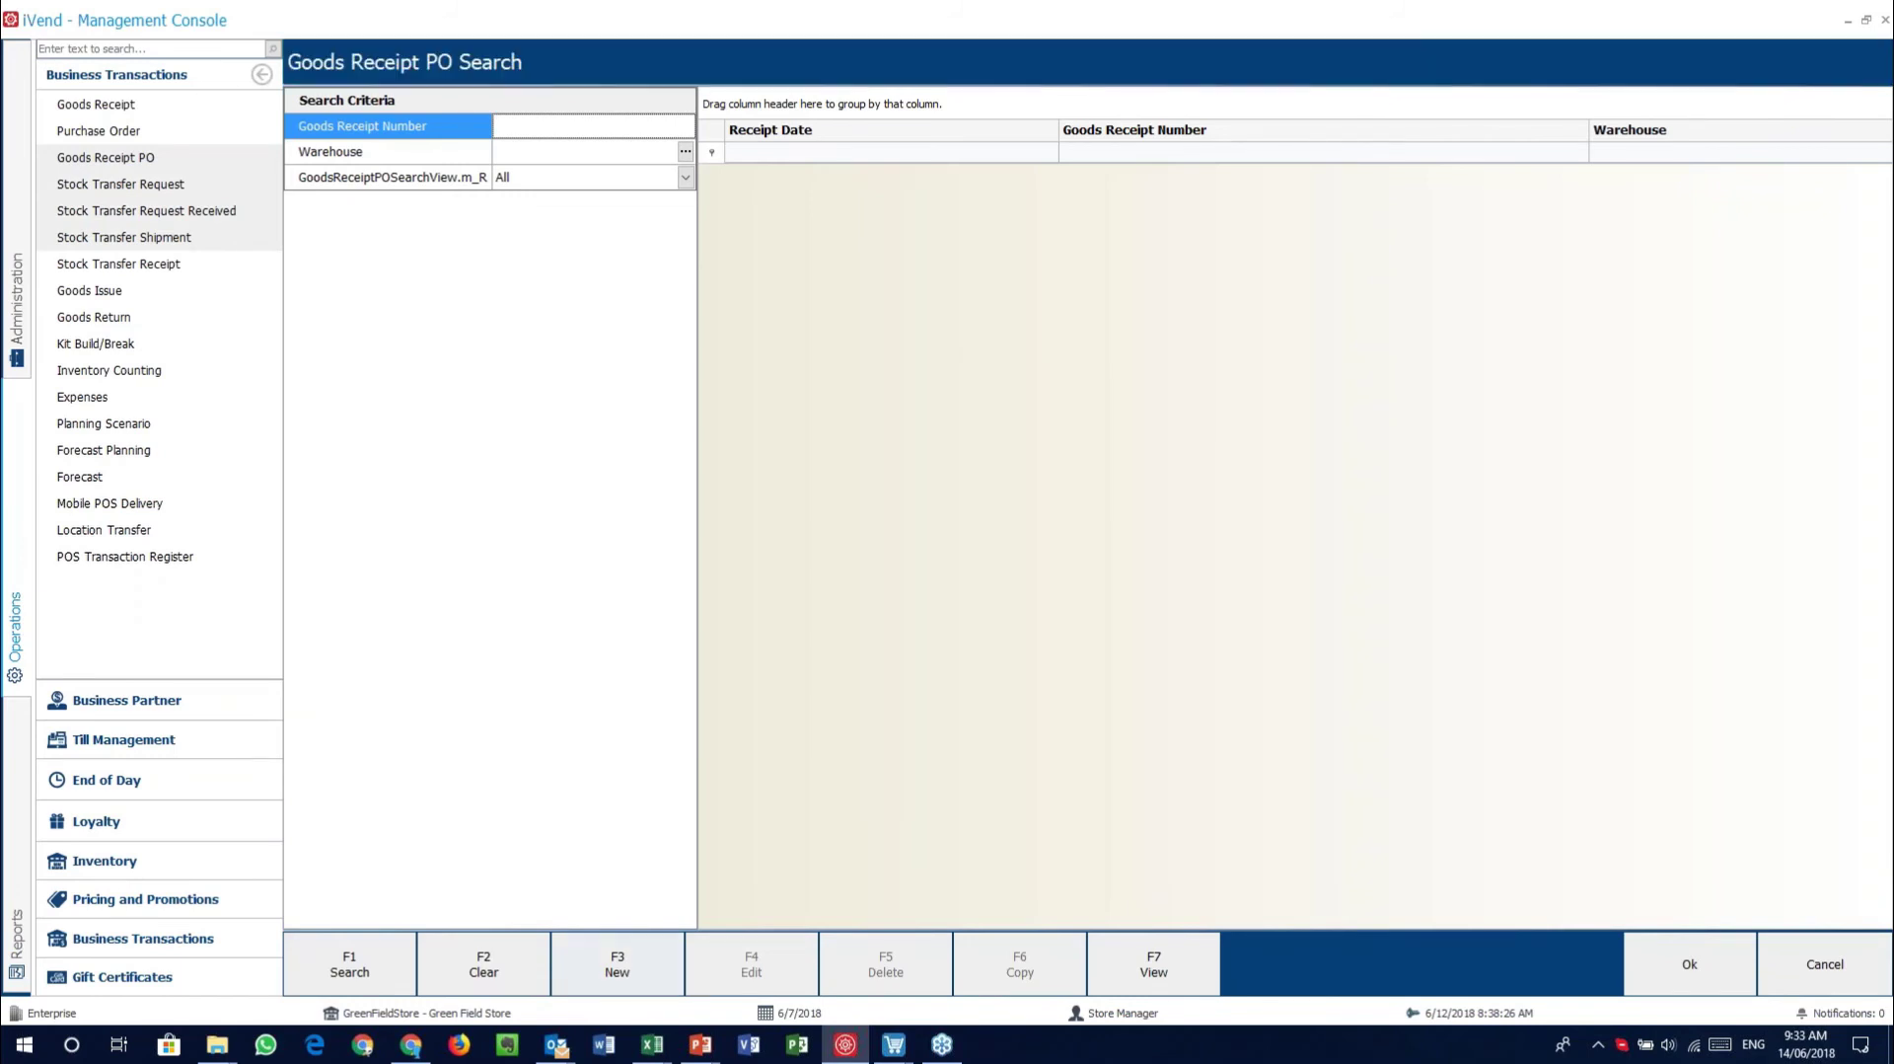
click(633, 967)
click(633, 967)
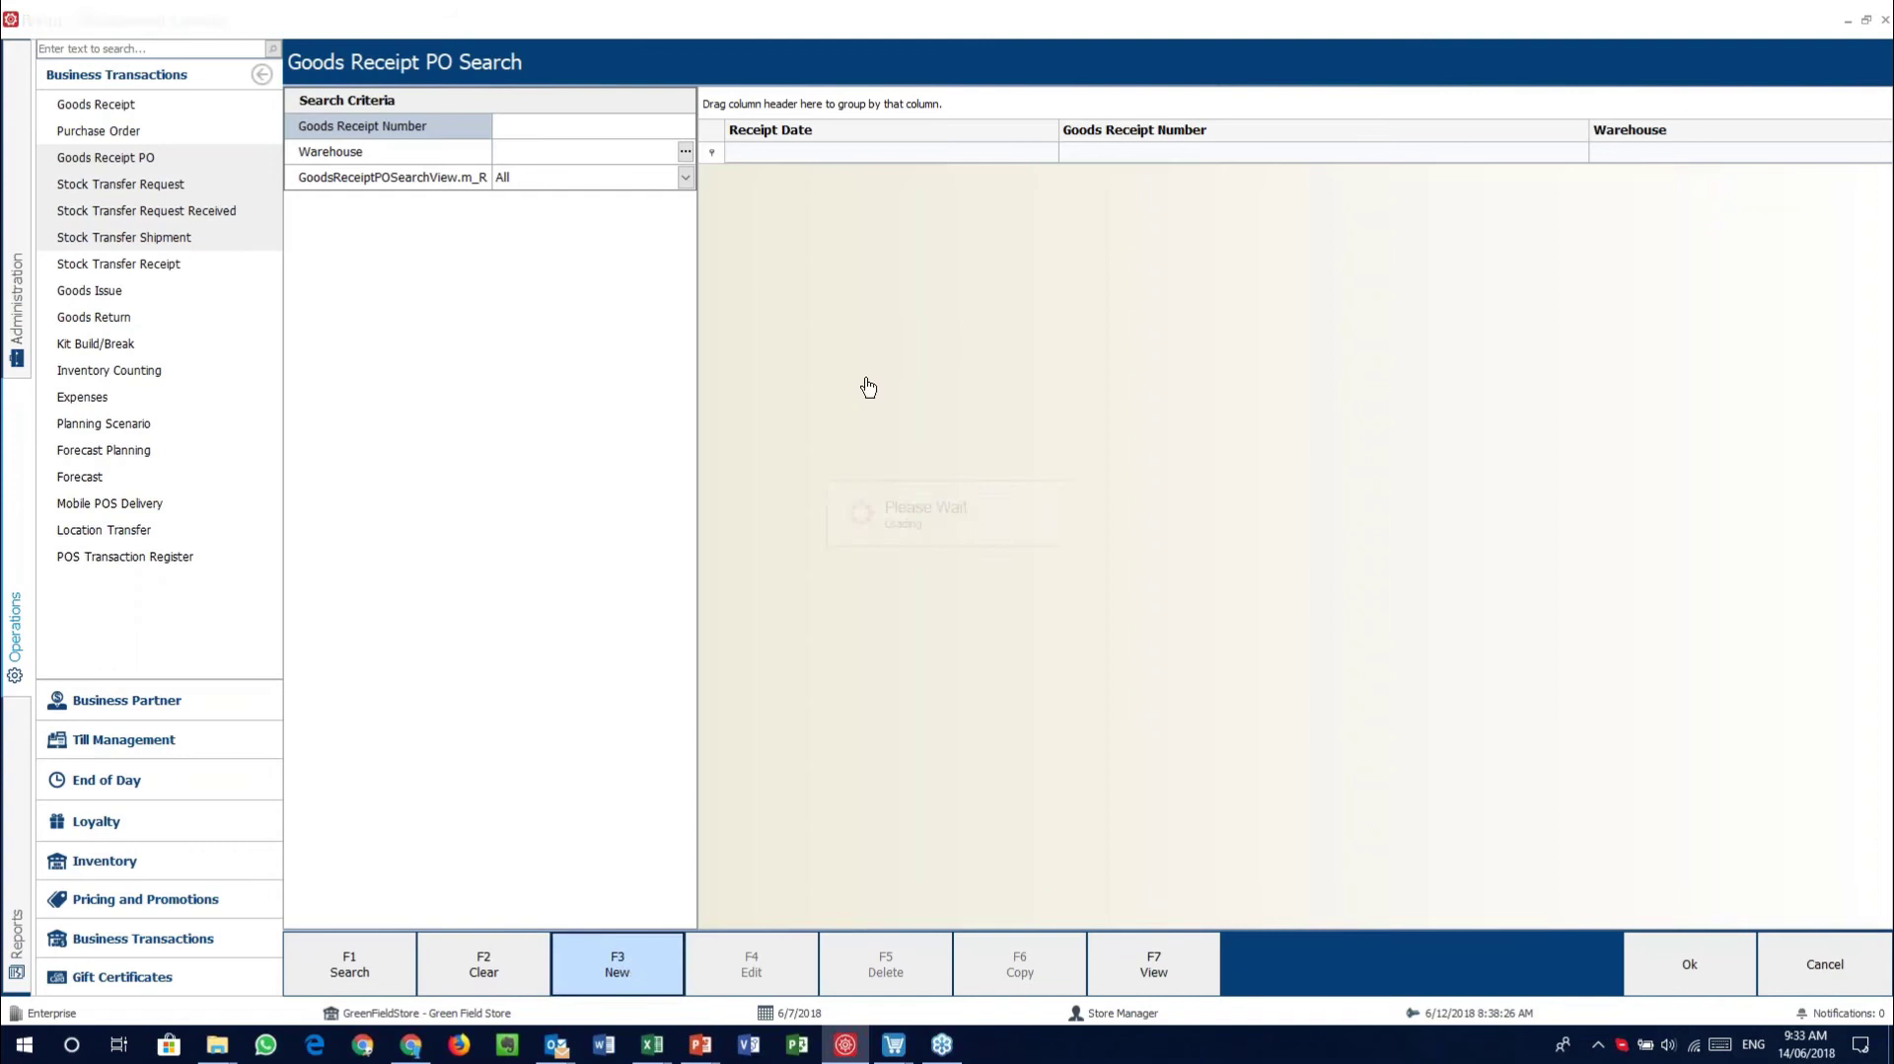
click(834, 217)
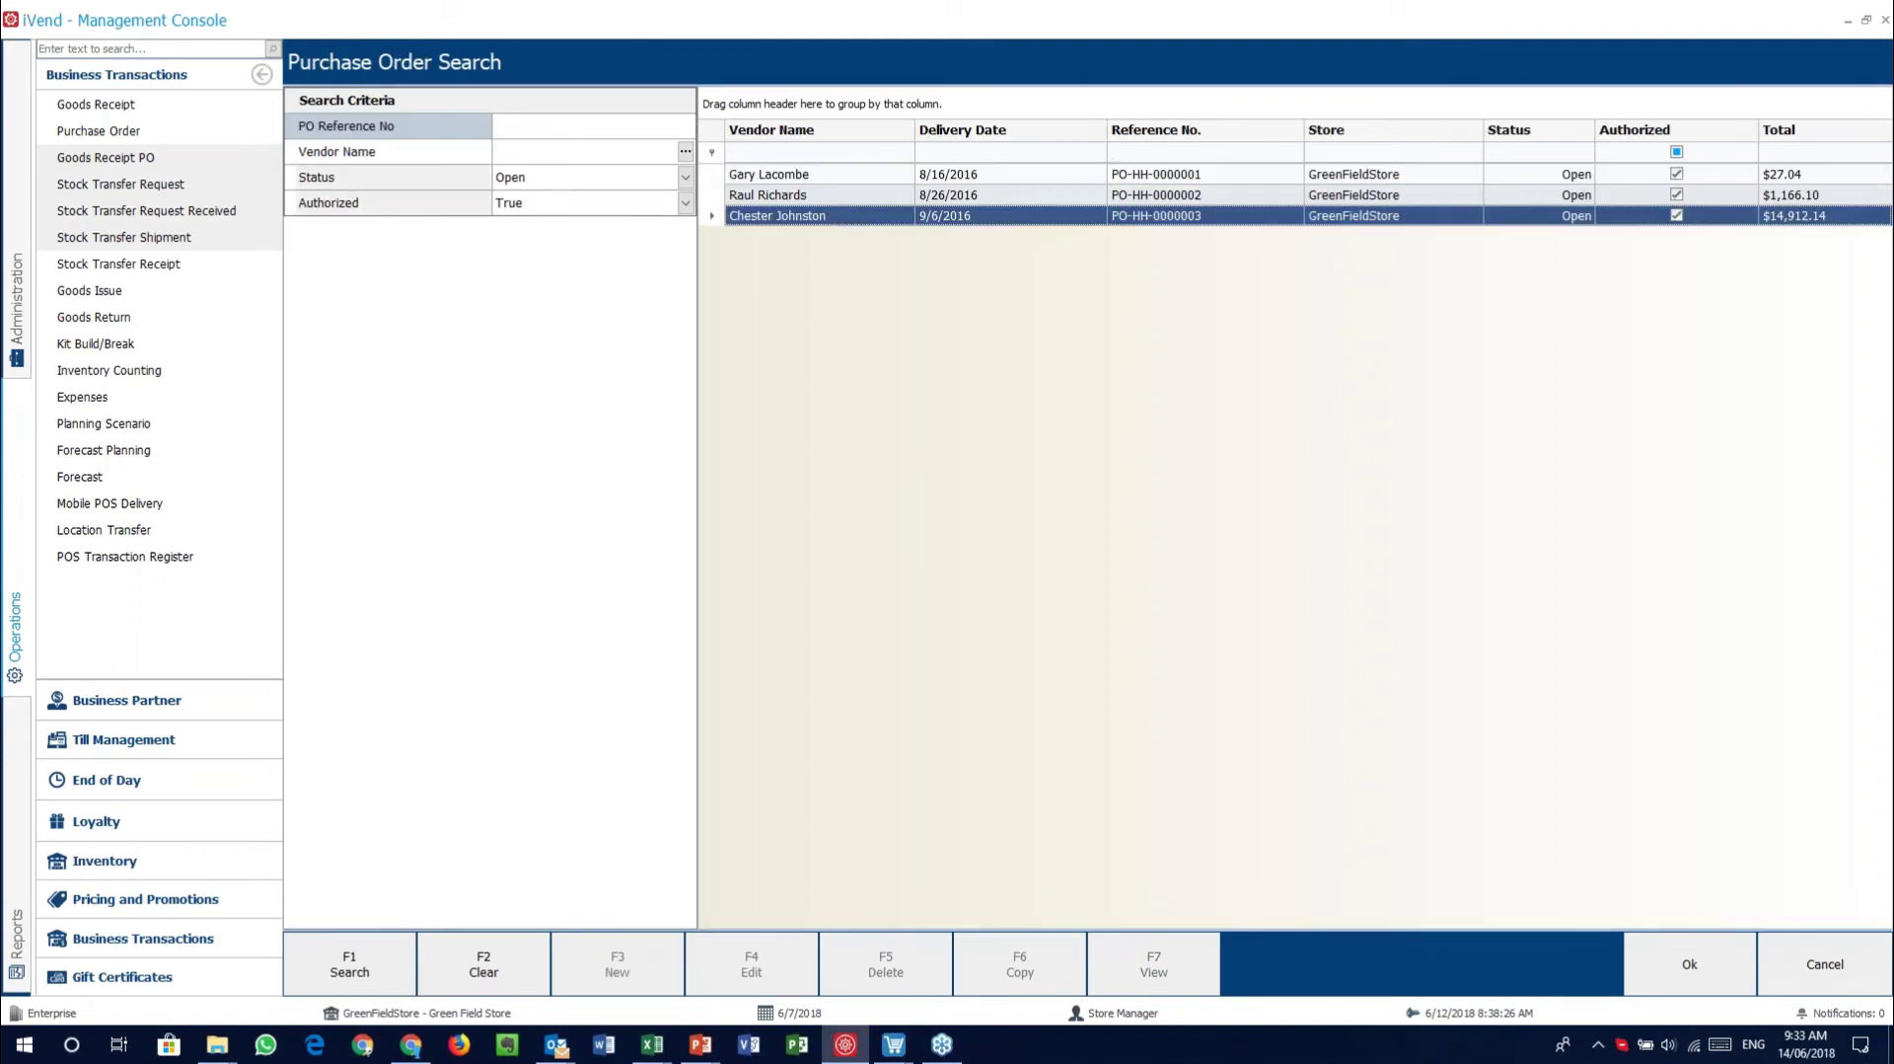
double_click(834, 217)
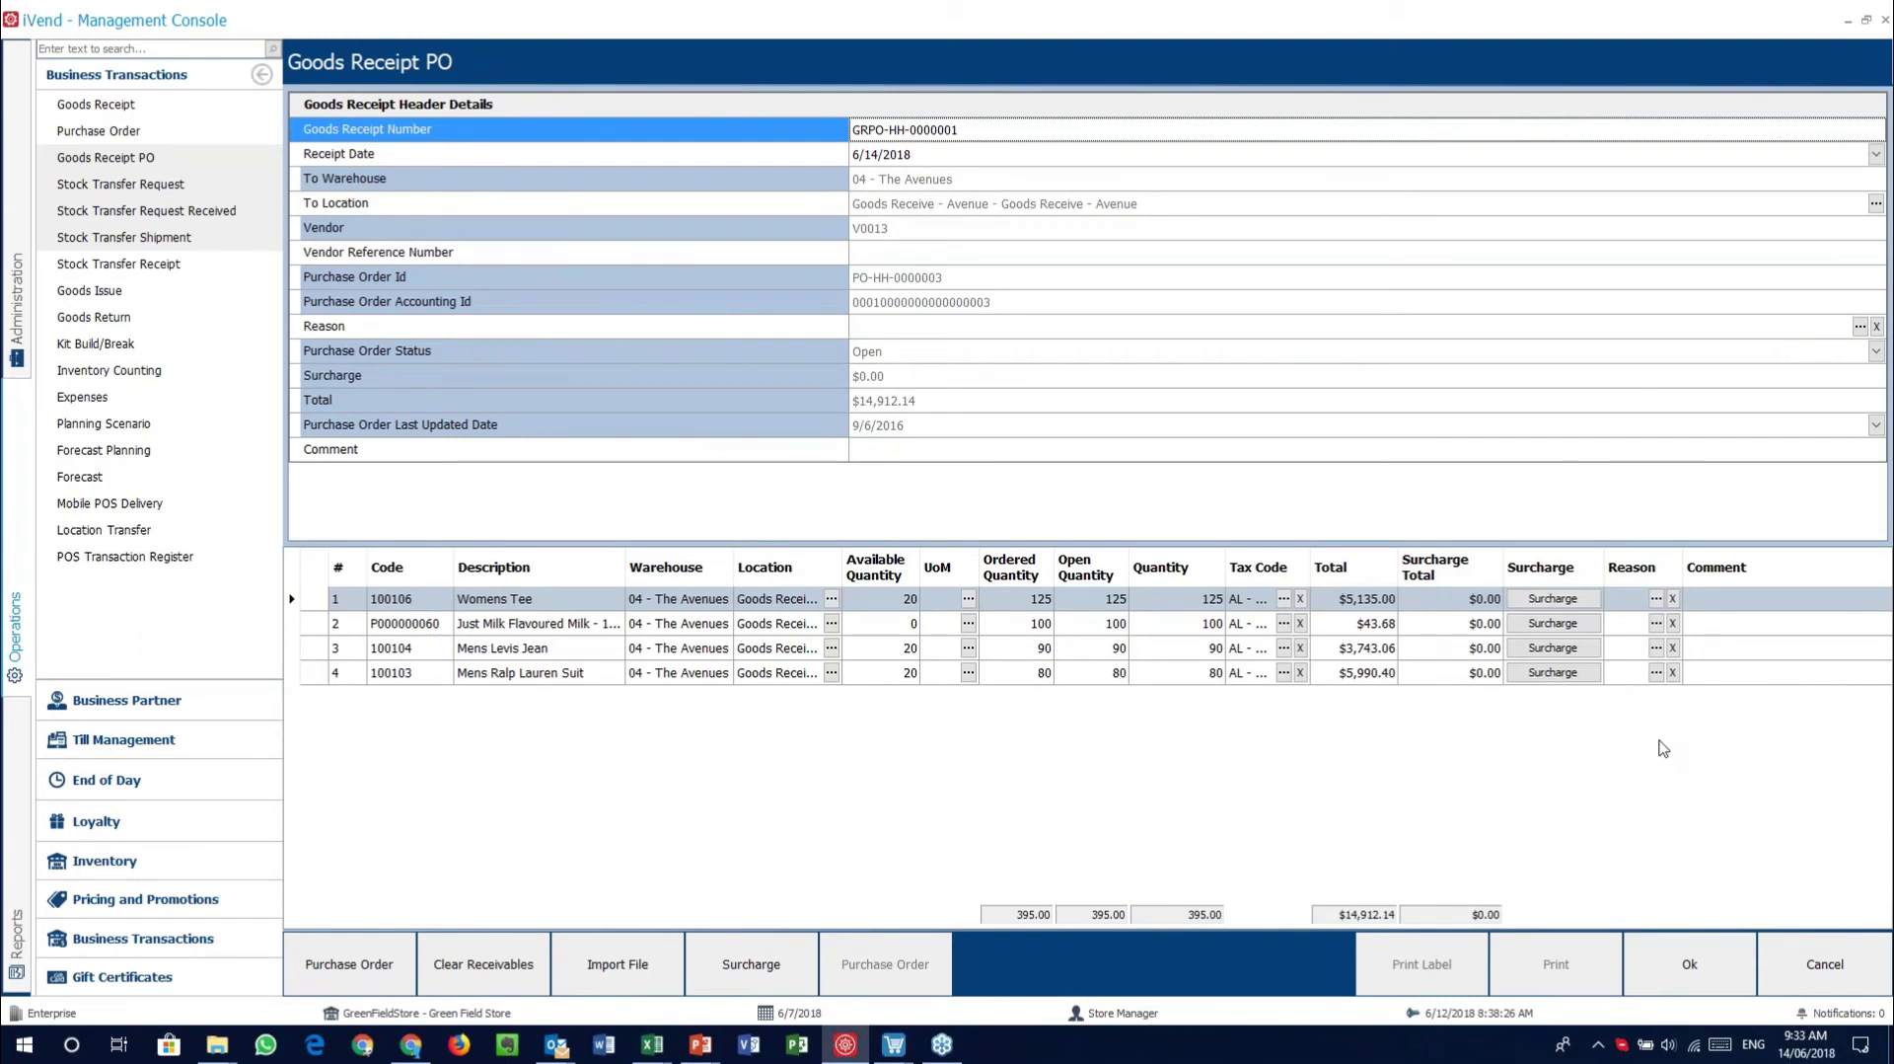
click(1848, 971)
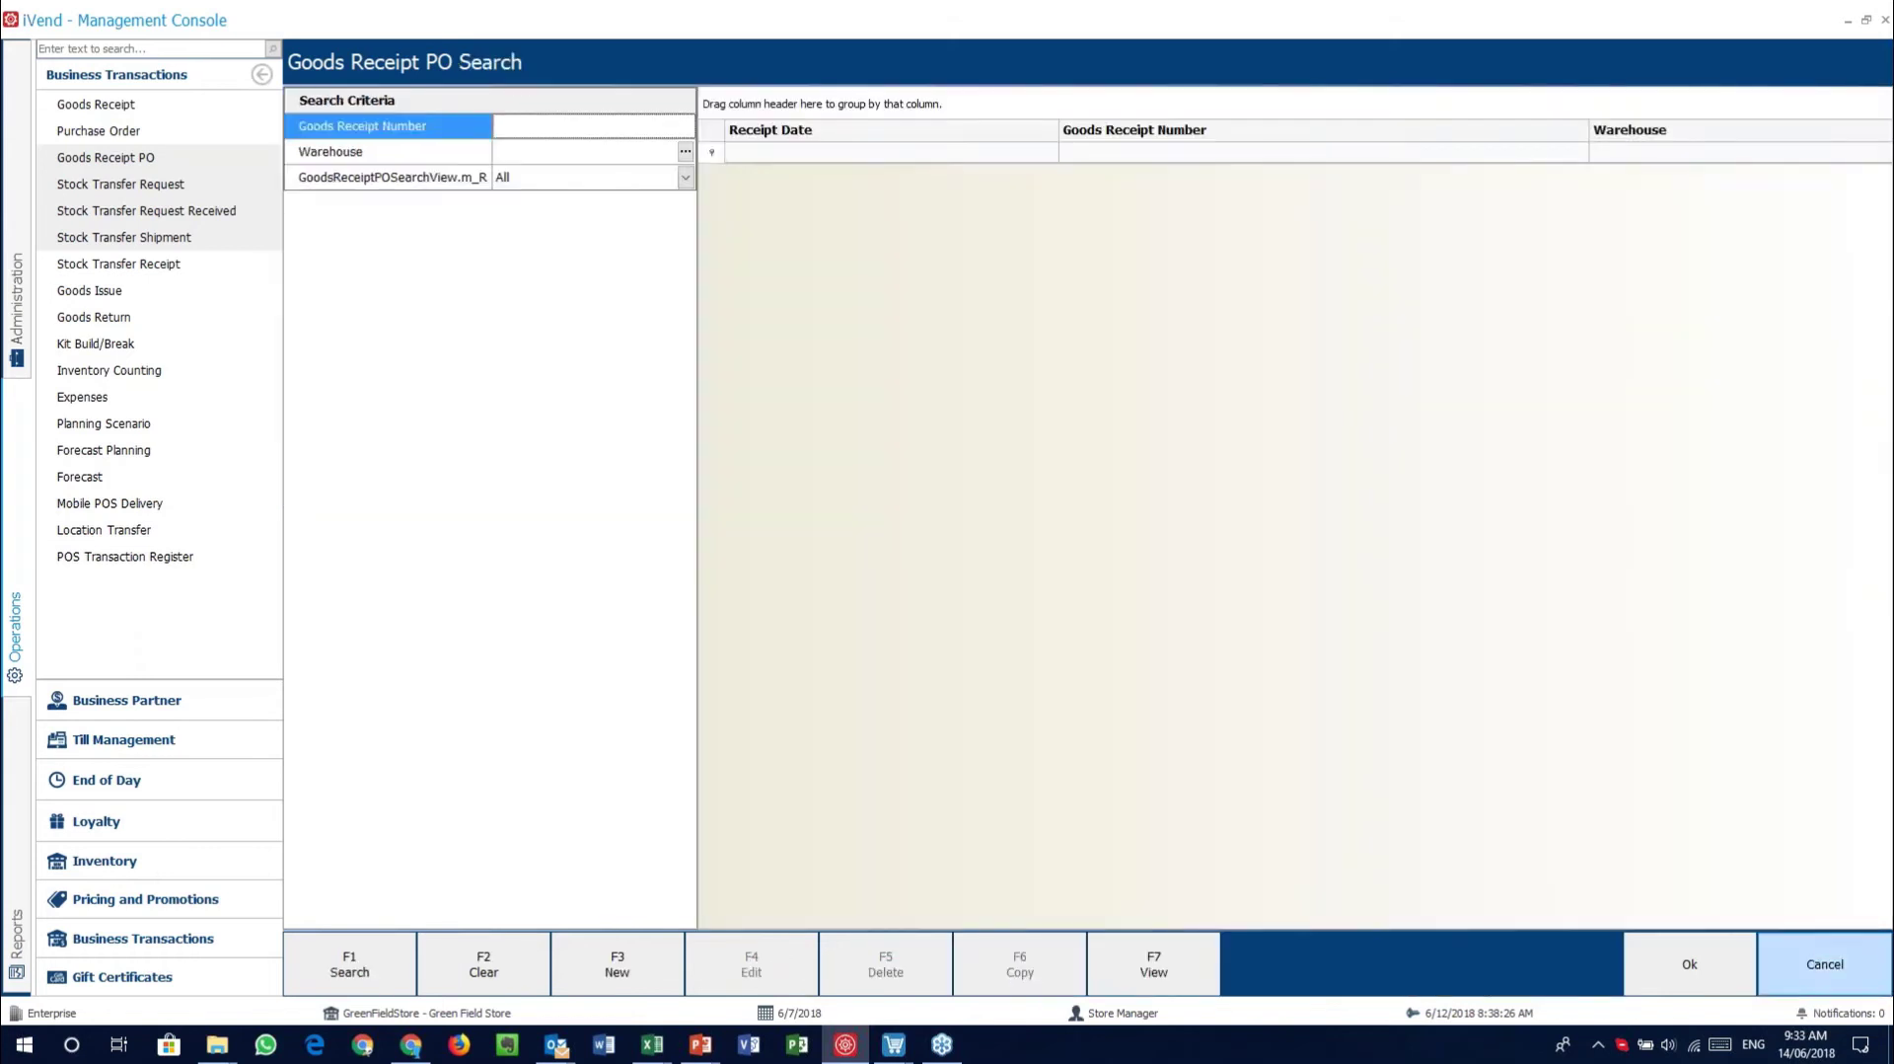
click(1849, 971)
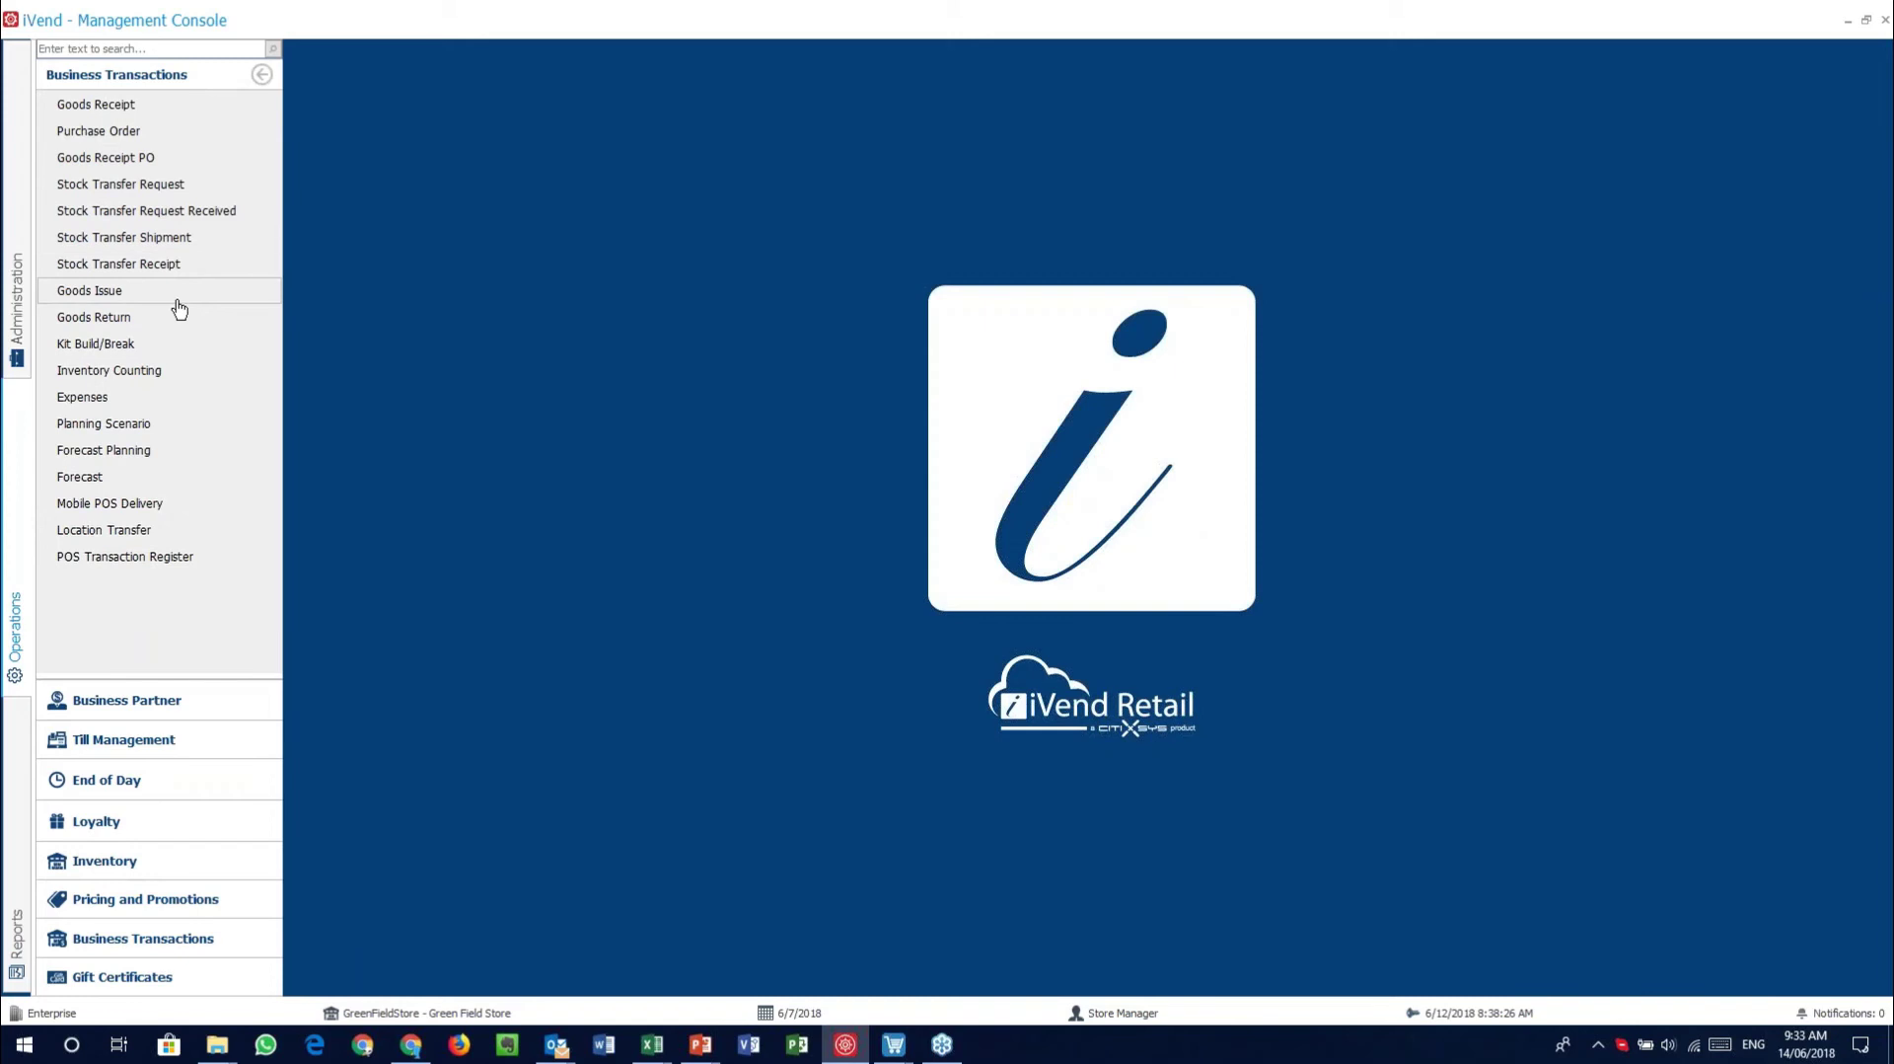
Look at the header fields and product columns of a new stock transfer request and cancel it without saving
click(141, 187)
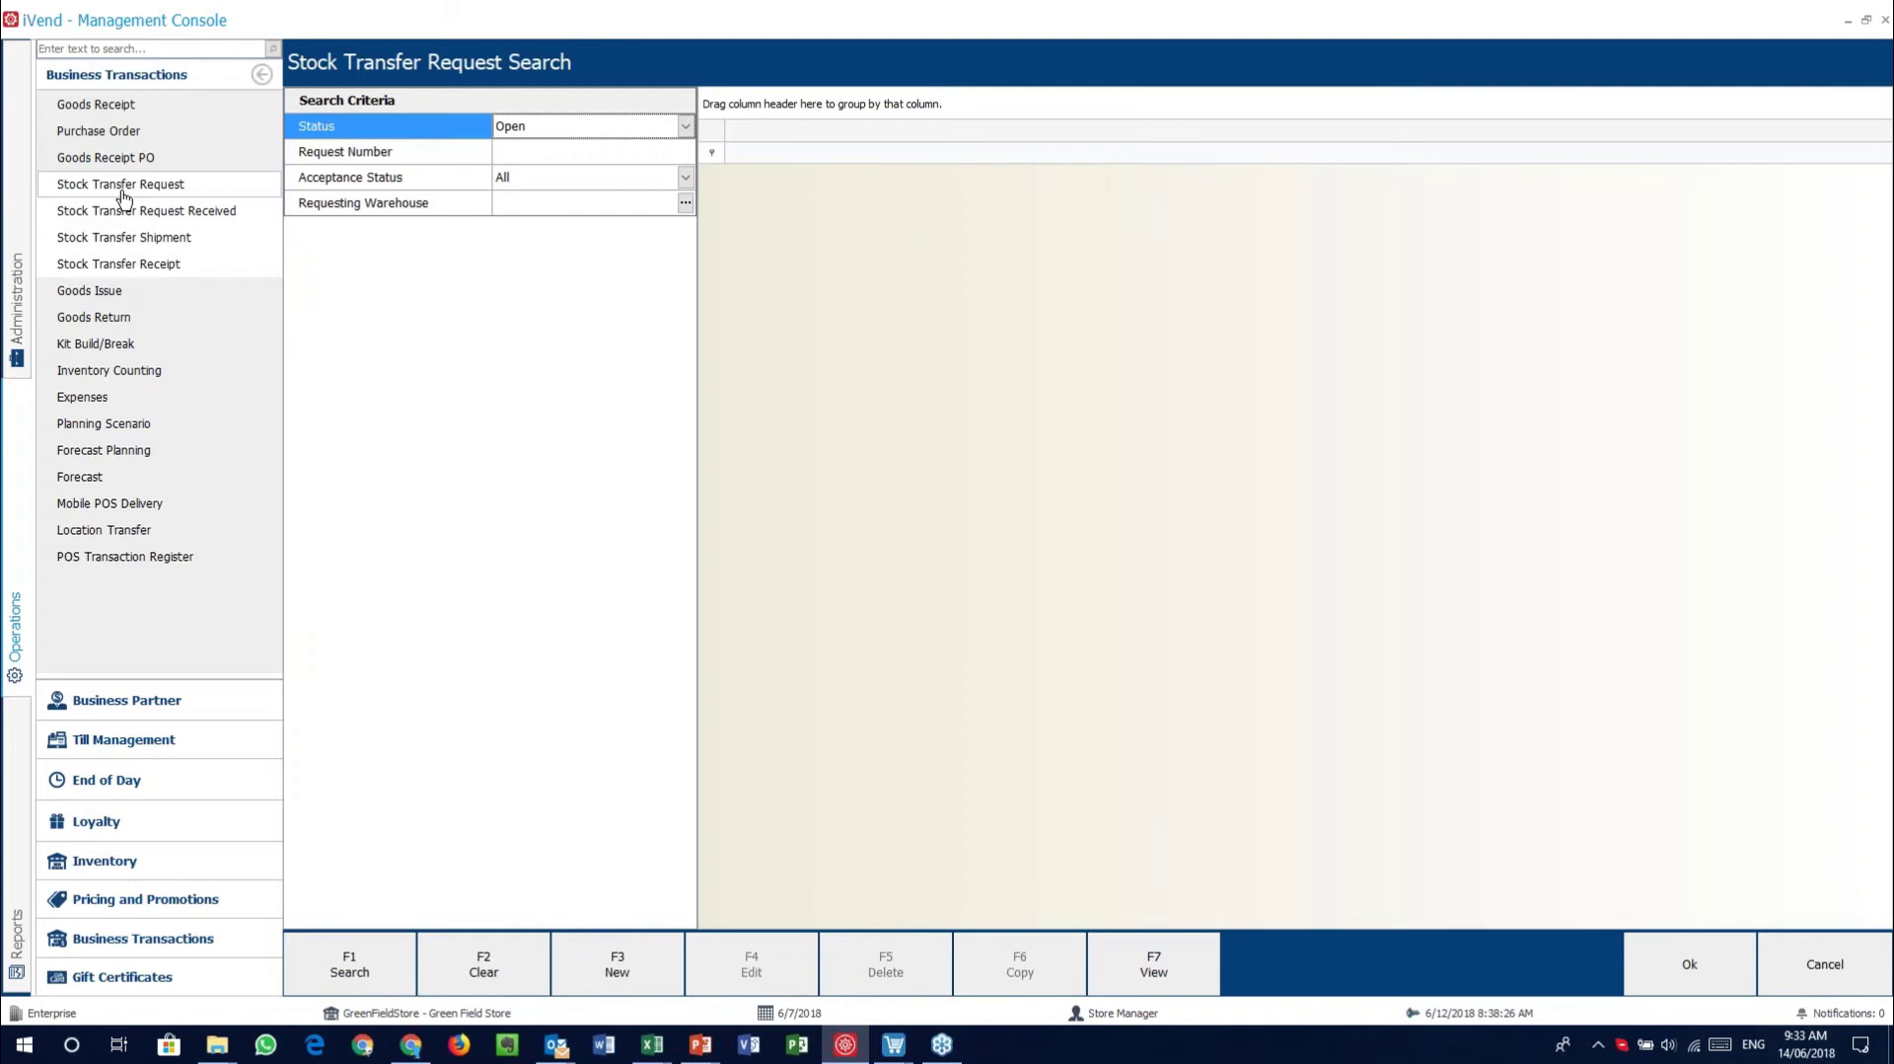
click(617, 964)
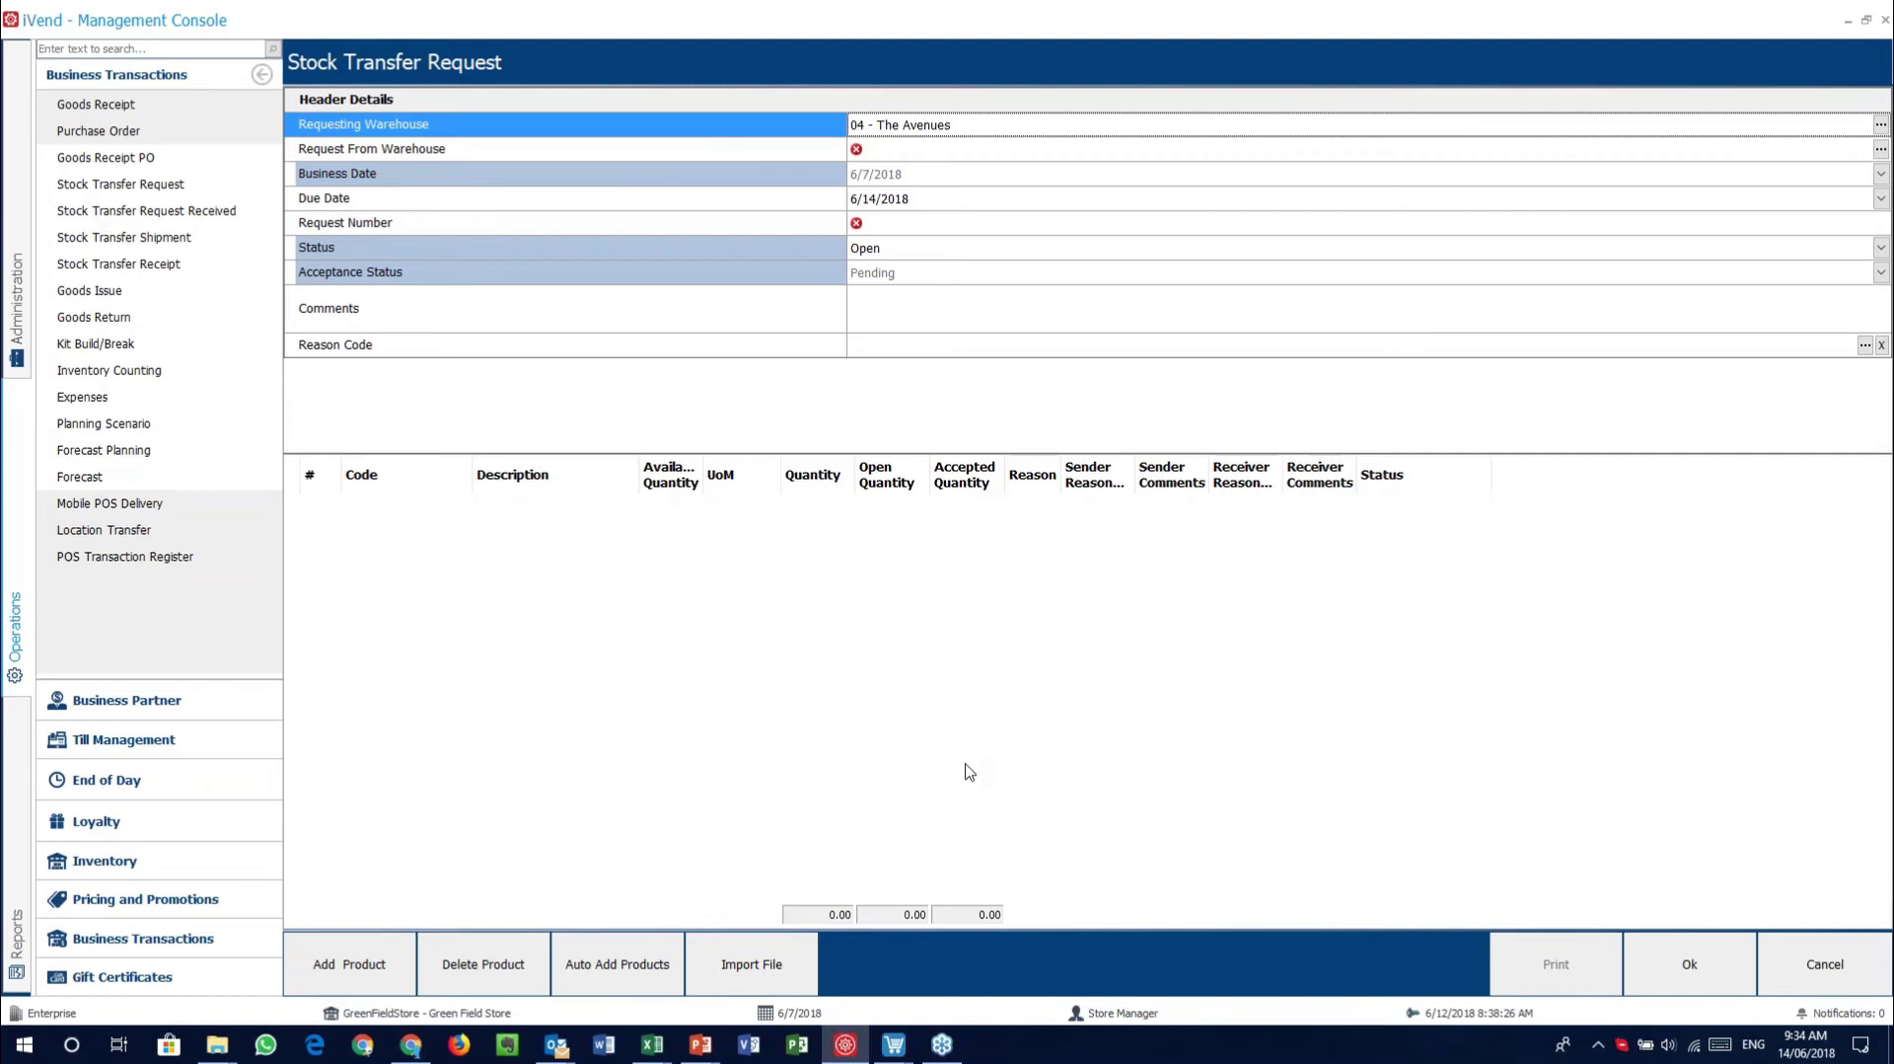
click(1827, 975)
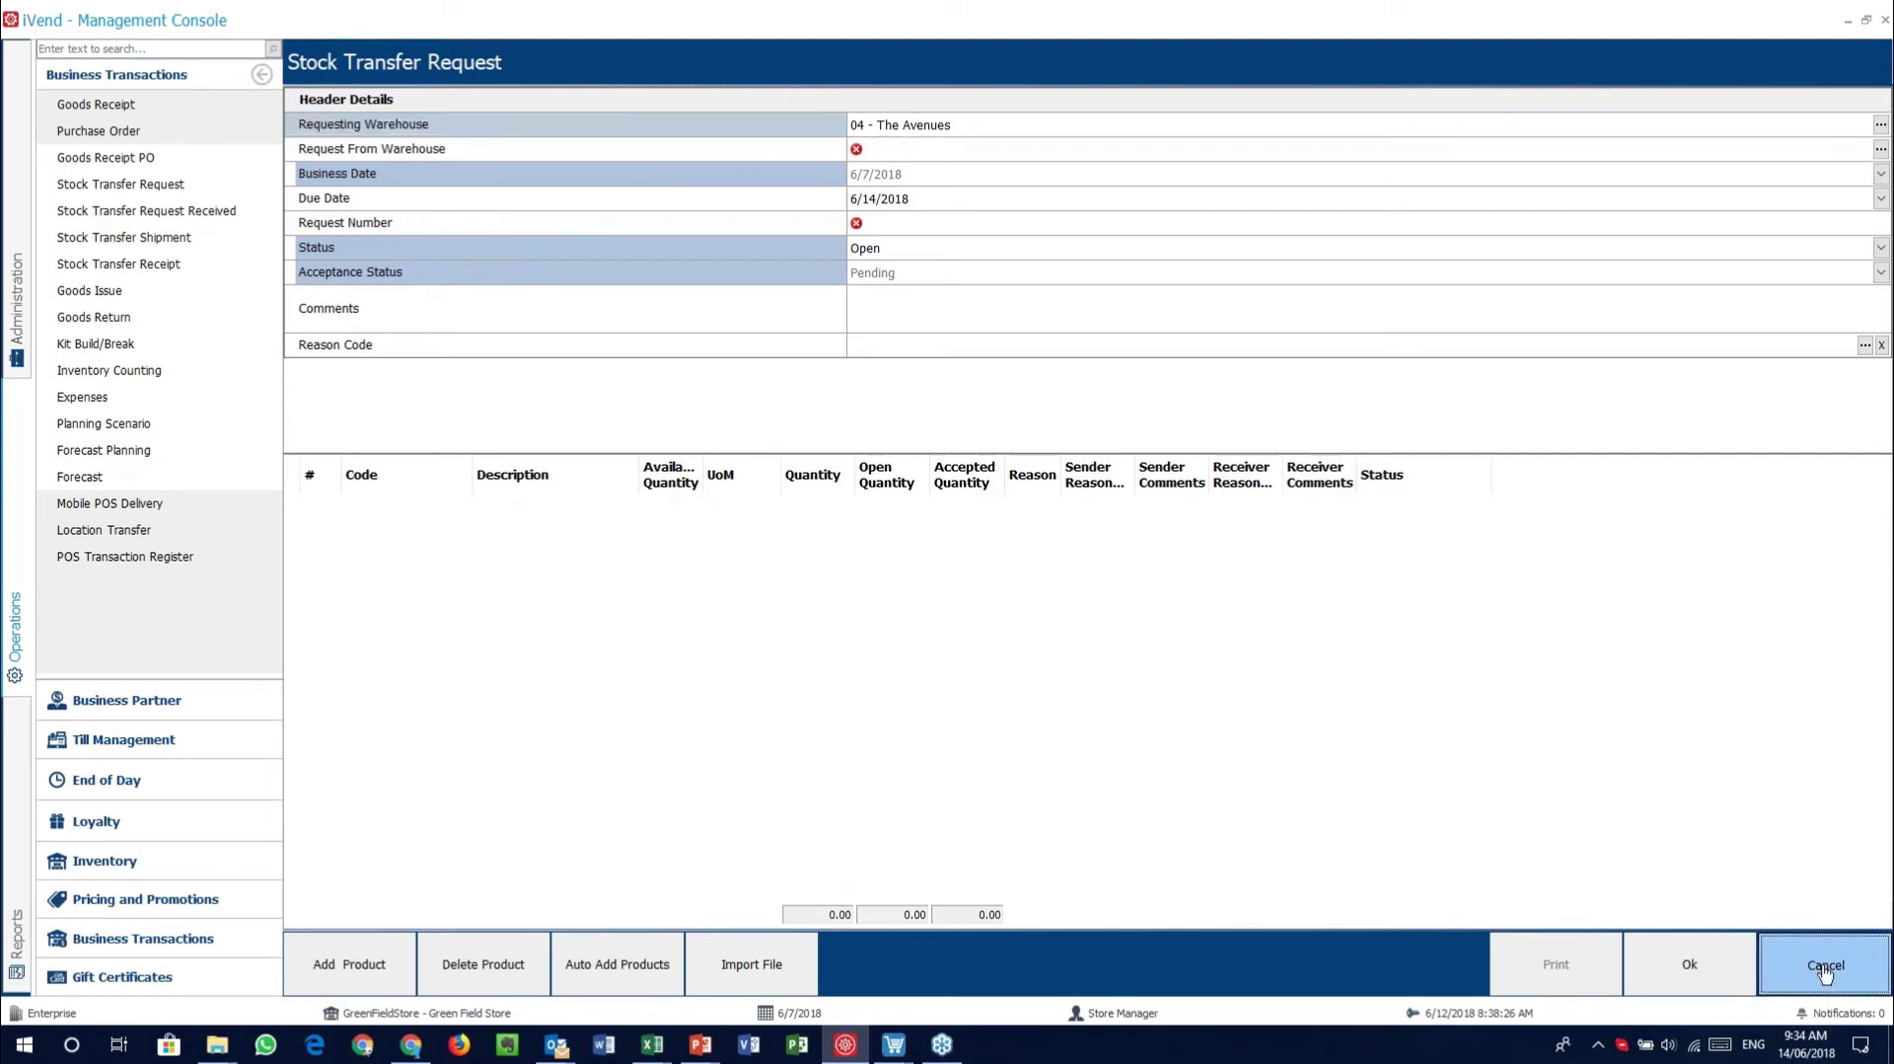
click(1826, 967)
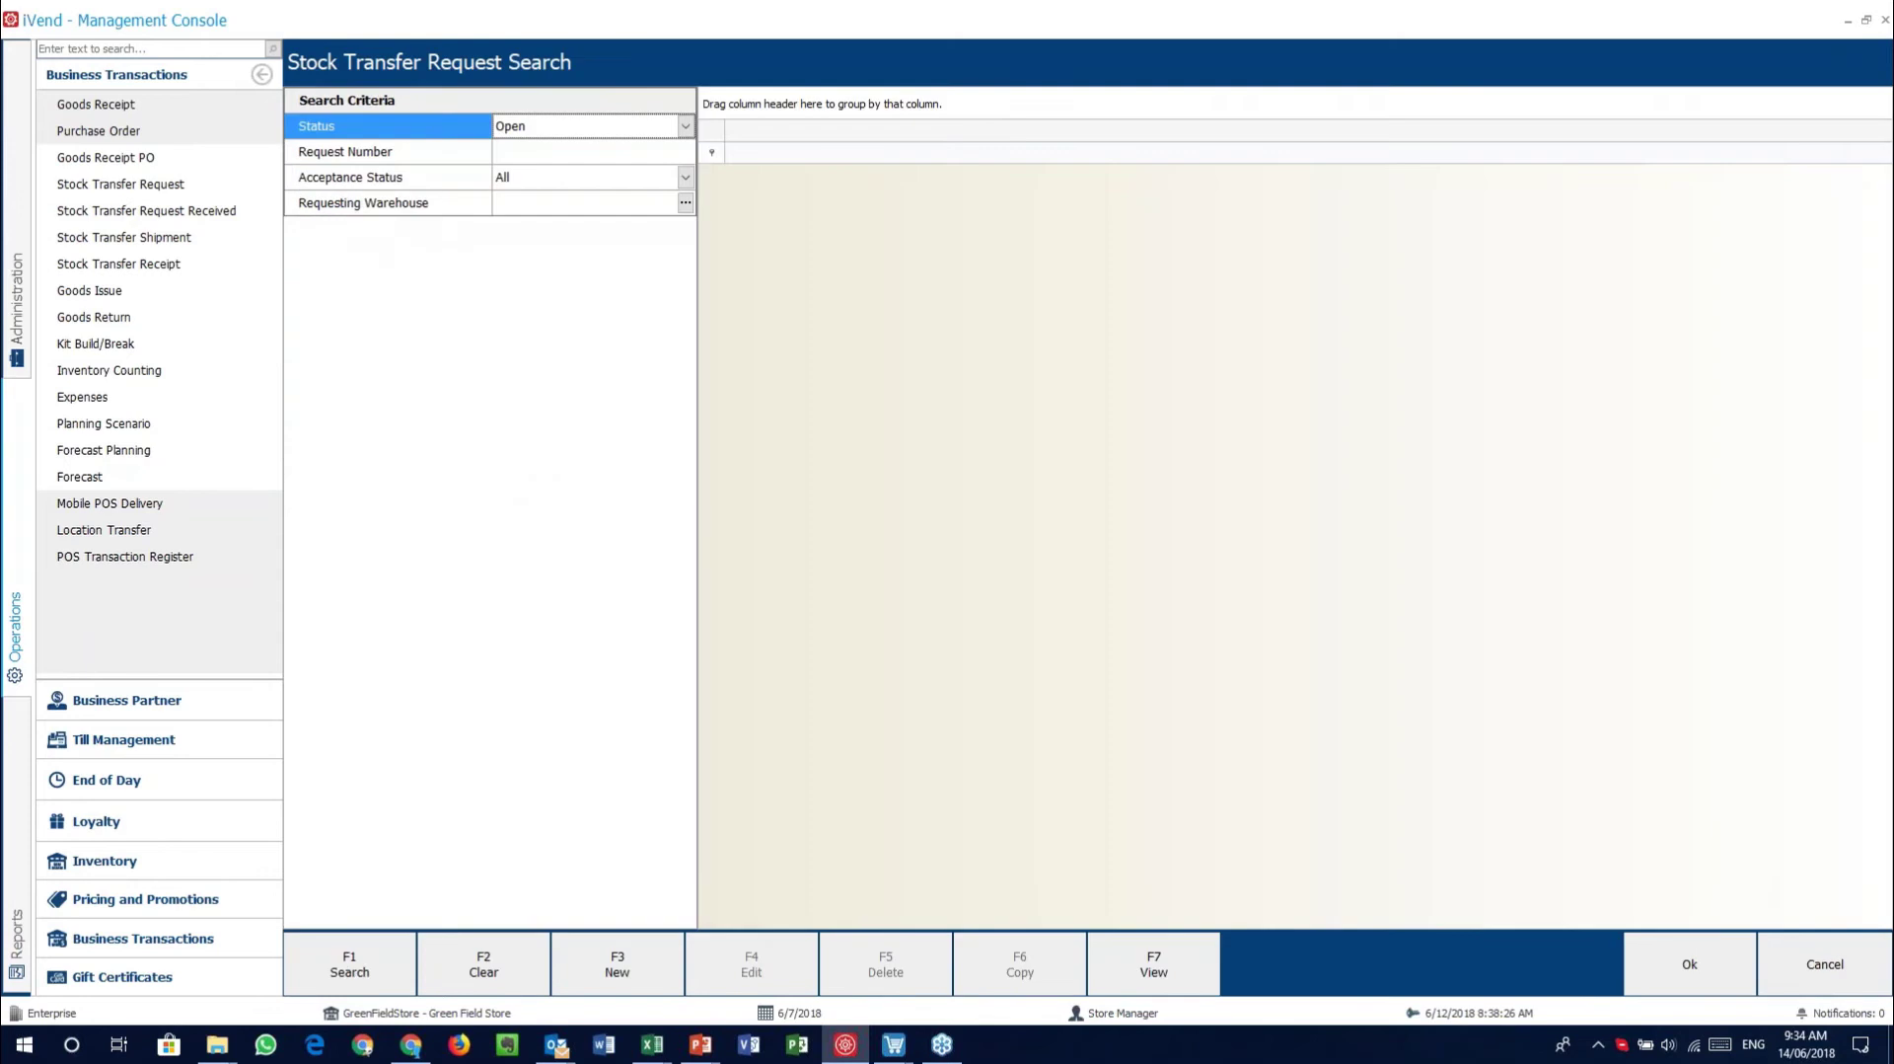
click(1827, 967)
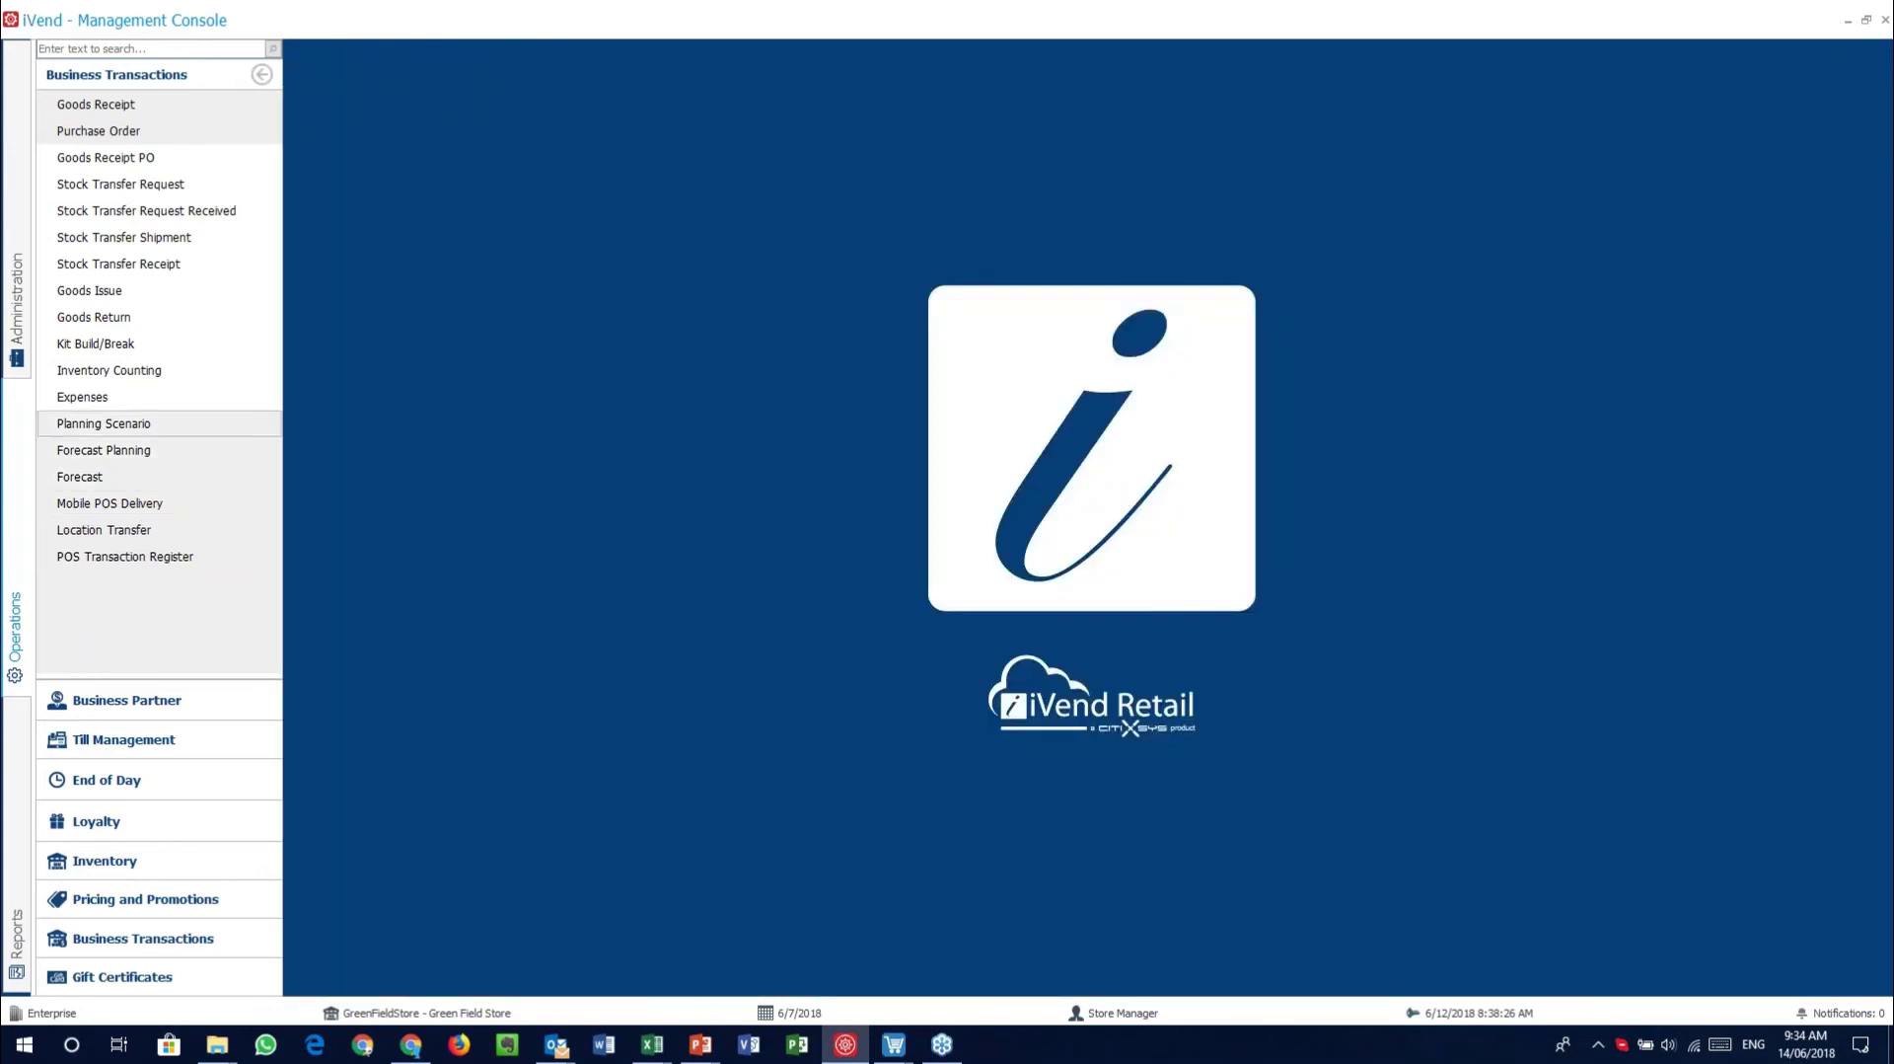
Look at the form for a new stock transfer shipment from warehouse 04 - The Avenues and cancel it without saving
click(135, 242)
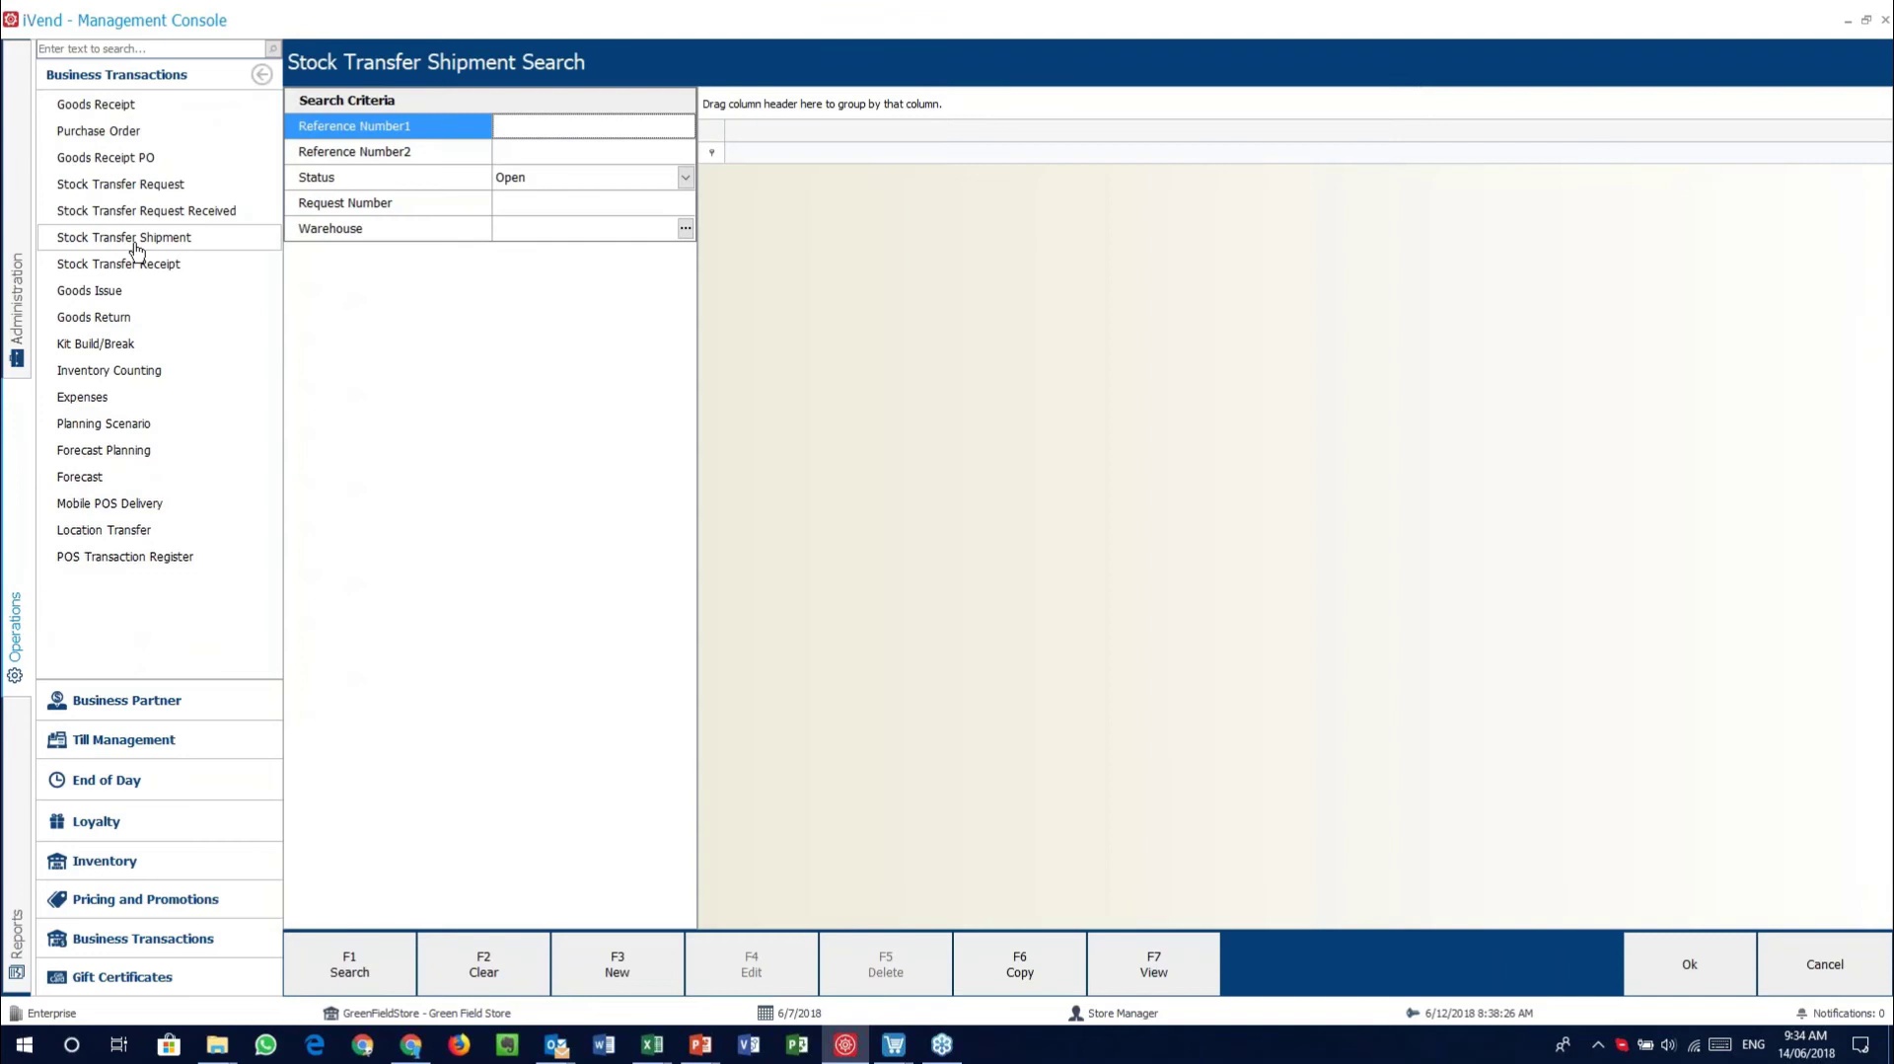
click(134, 262)
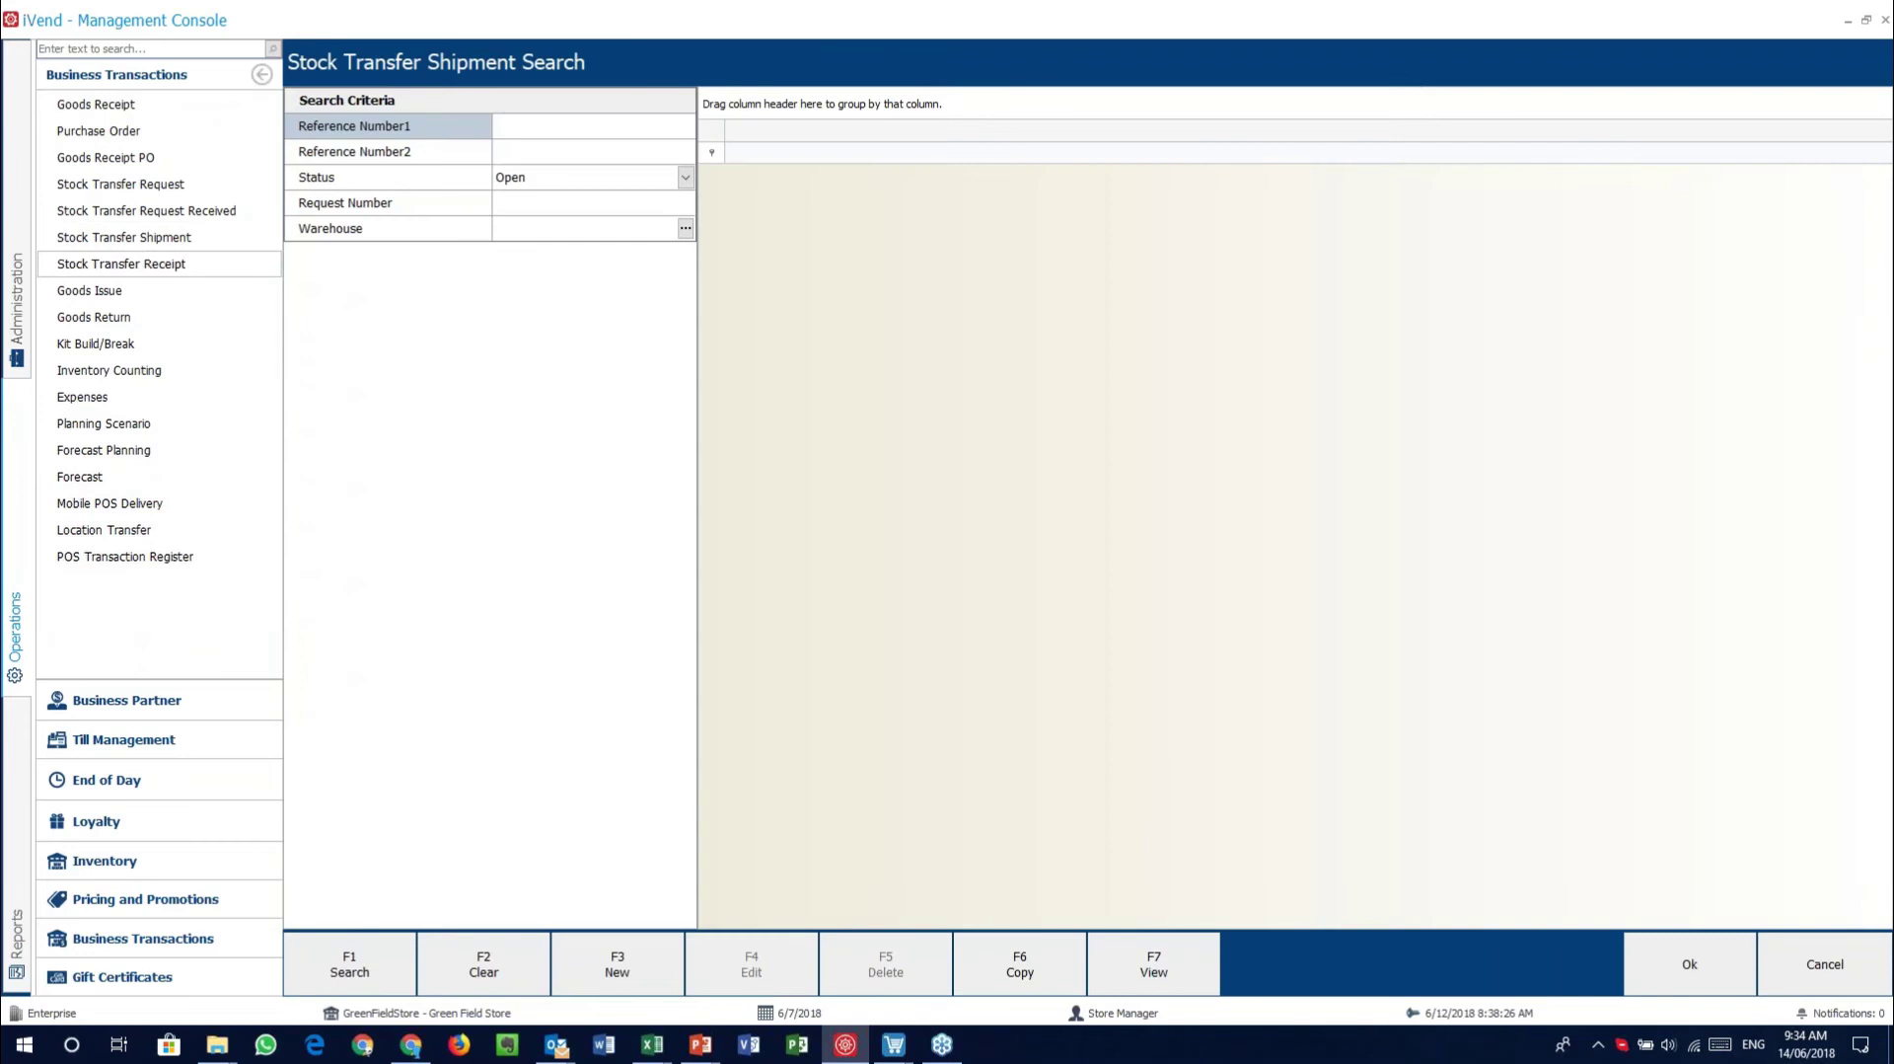
click(117, 239)
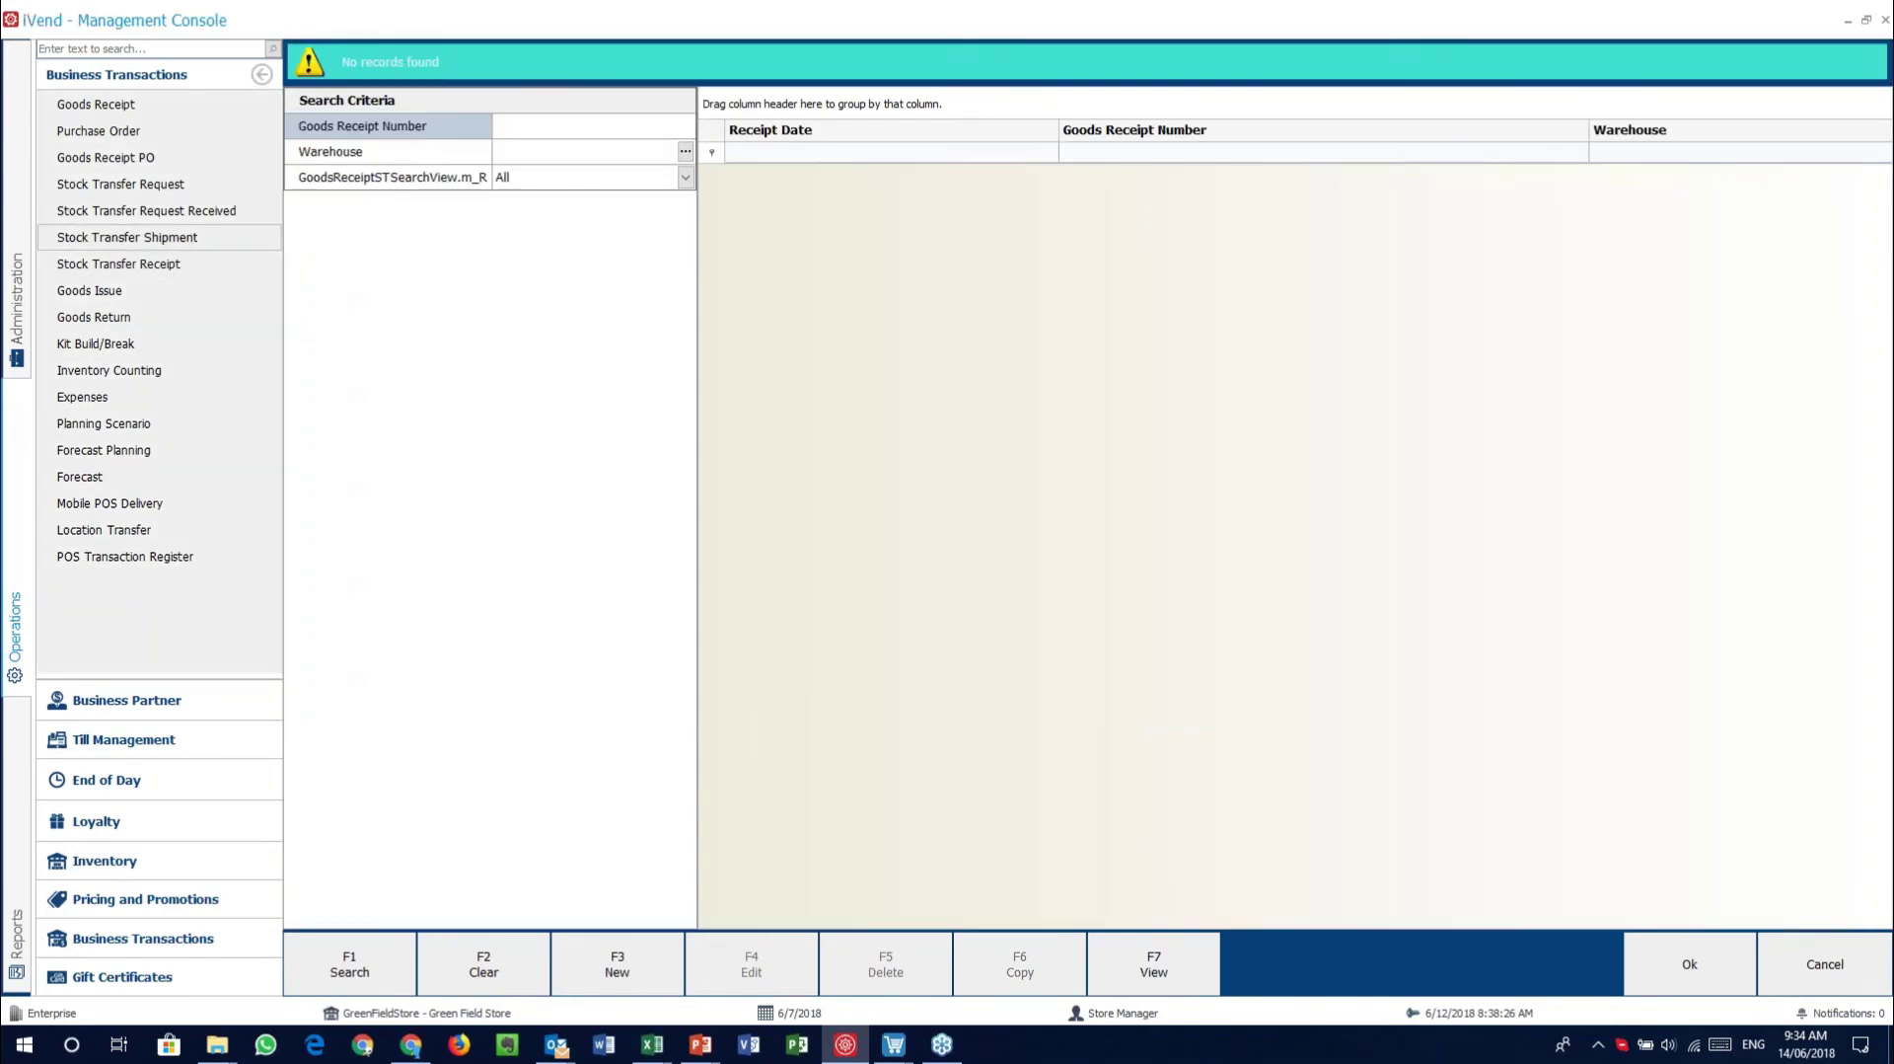
click(613, 973)
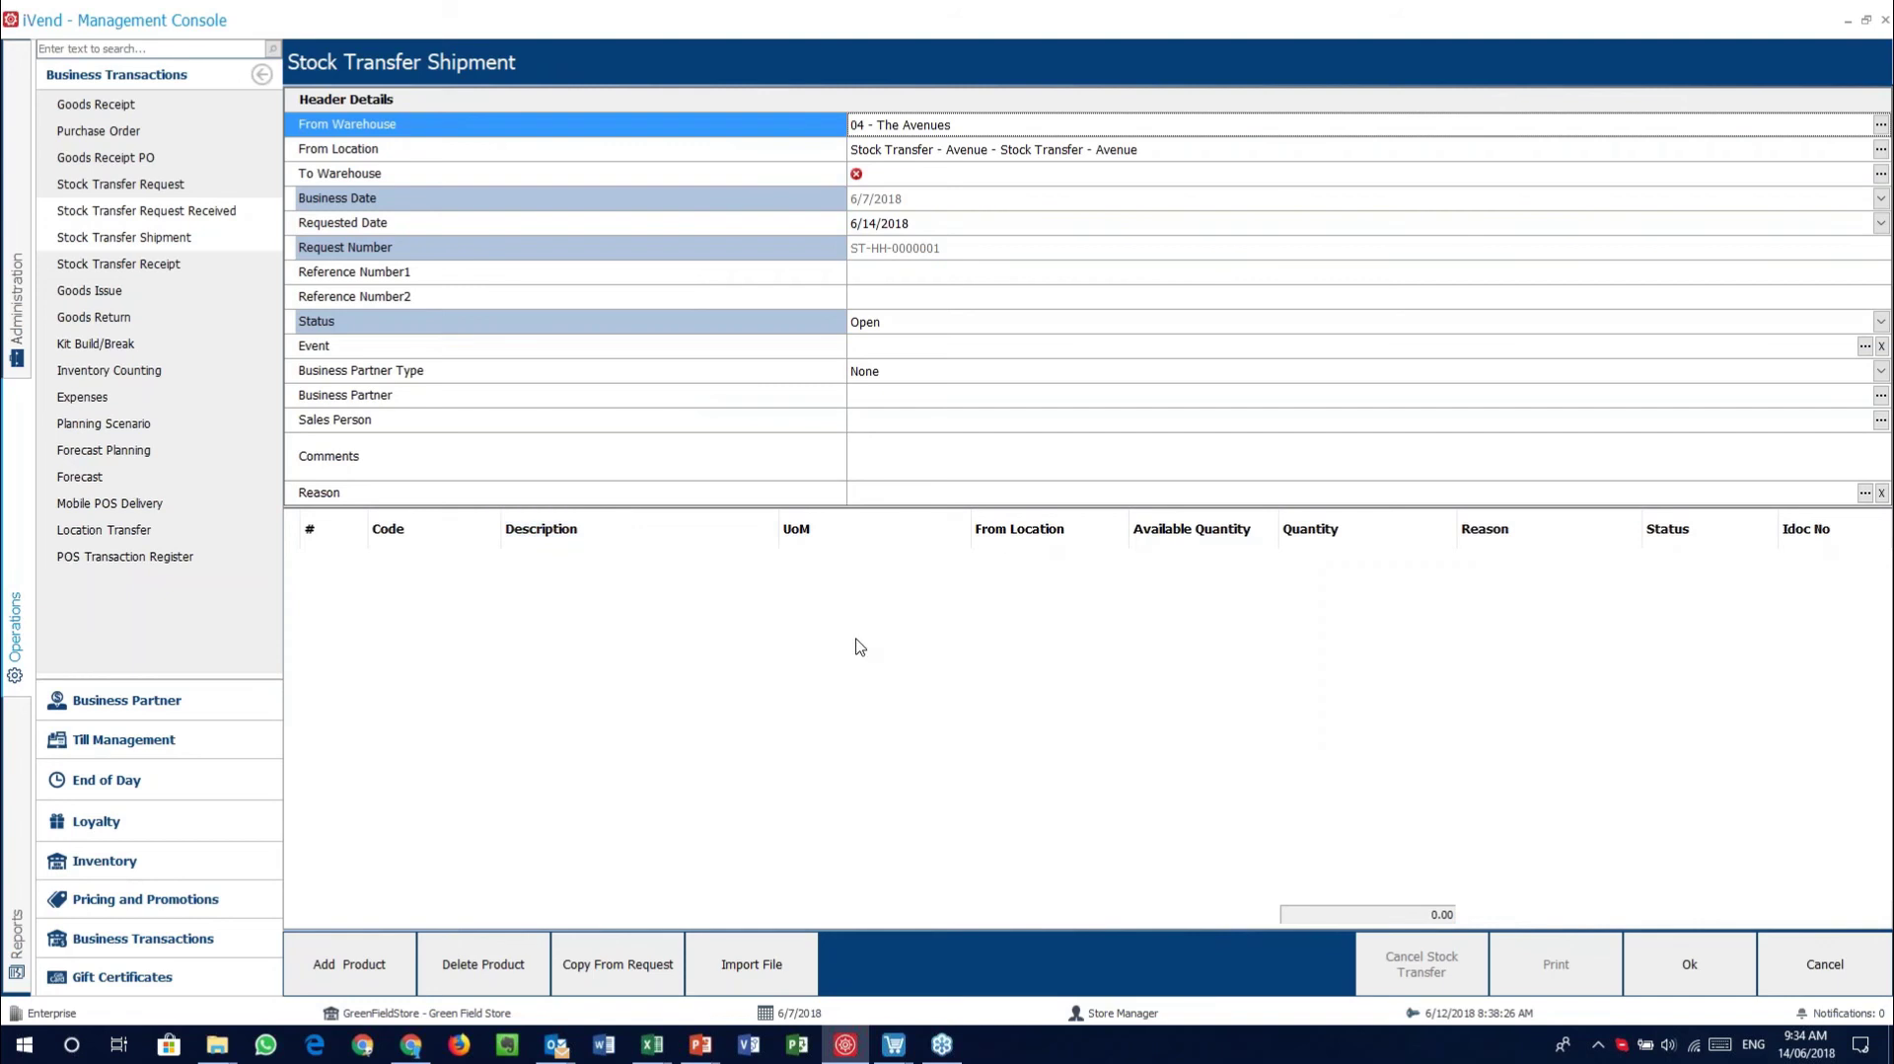
click(1812, 972)
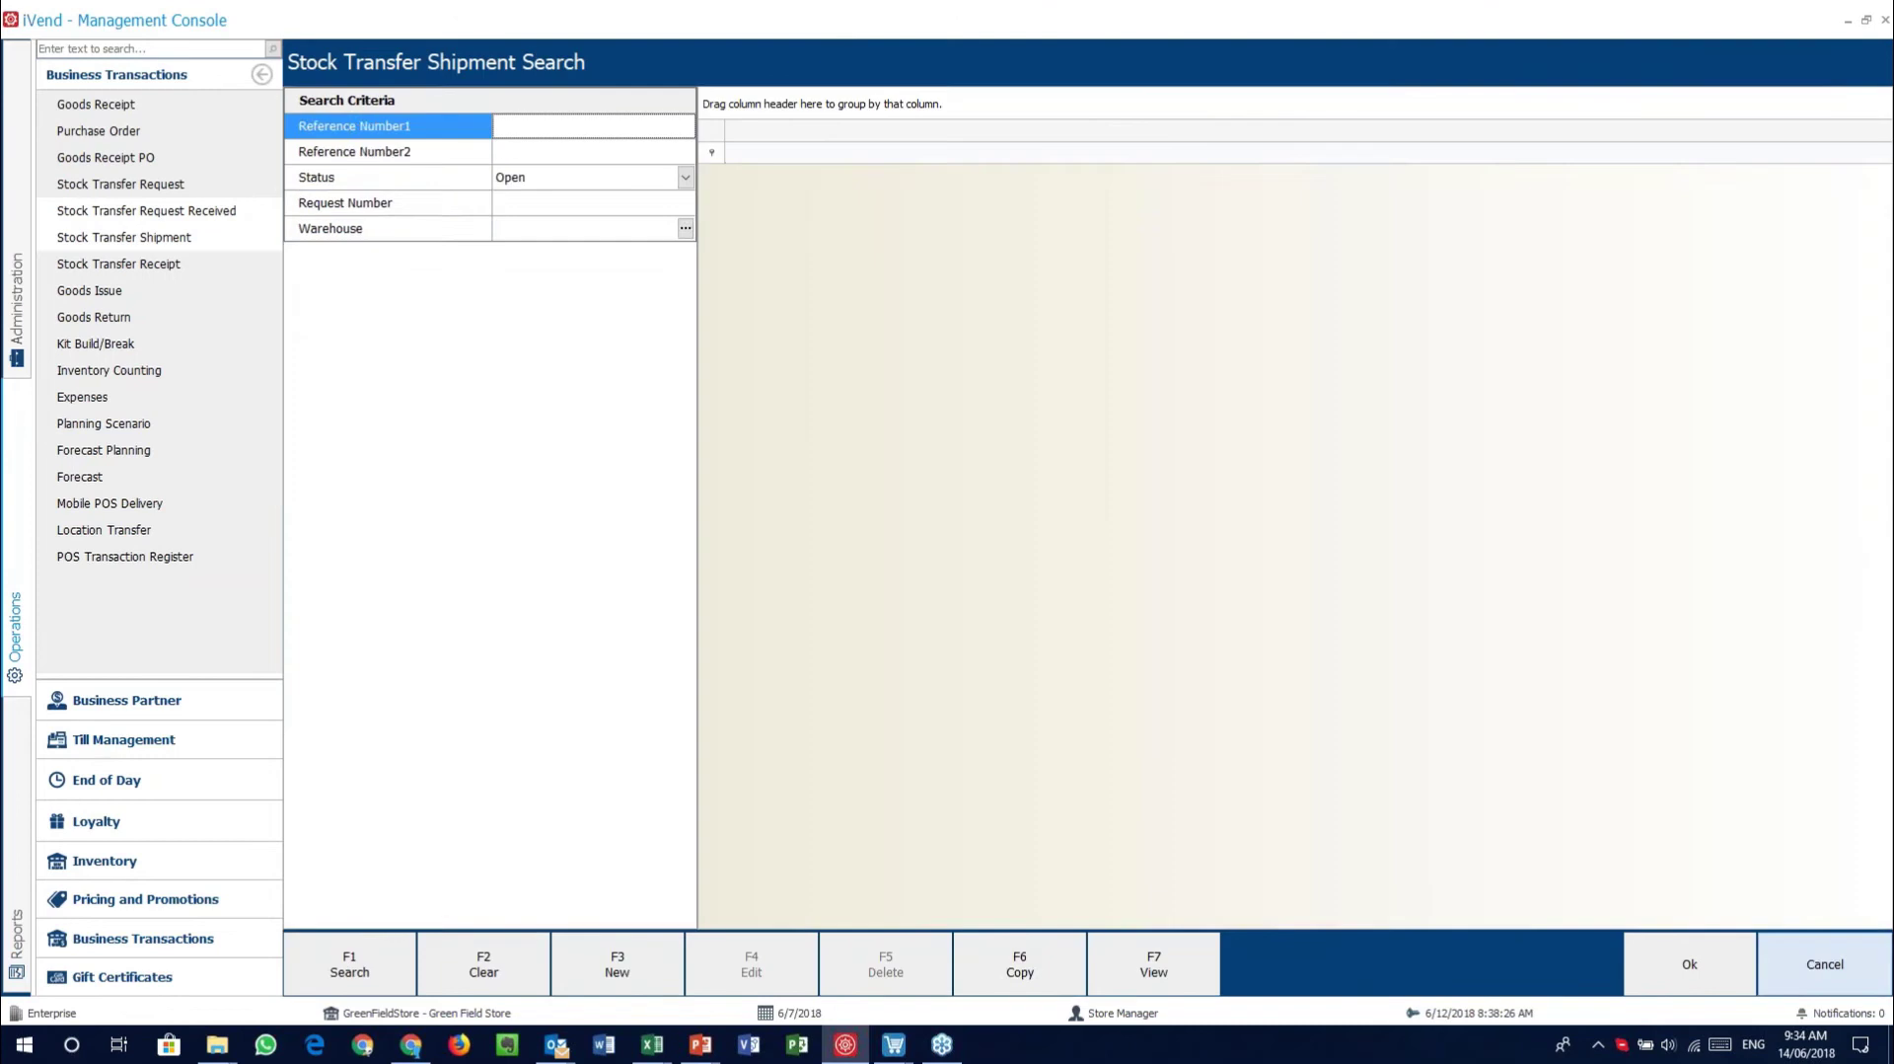
click(1809, 970)
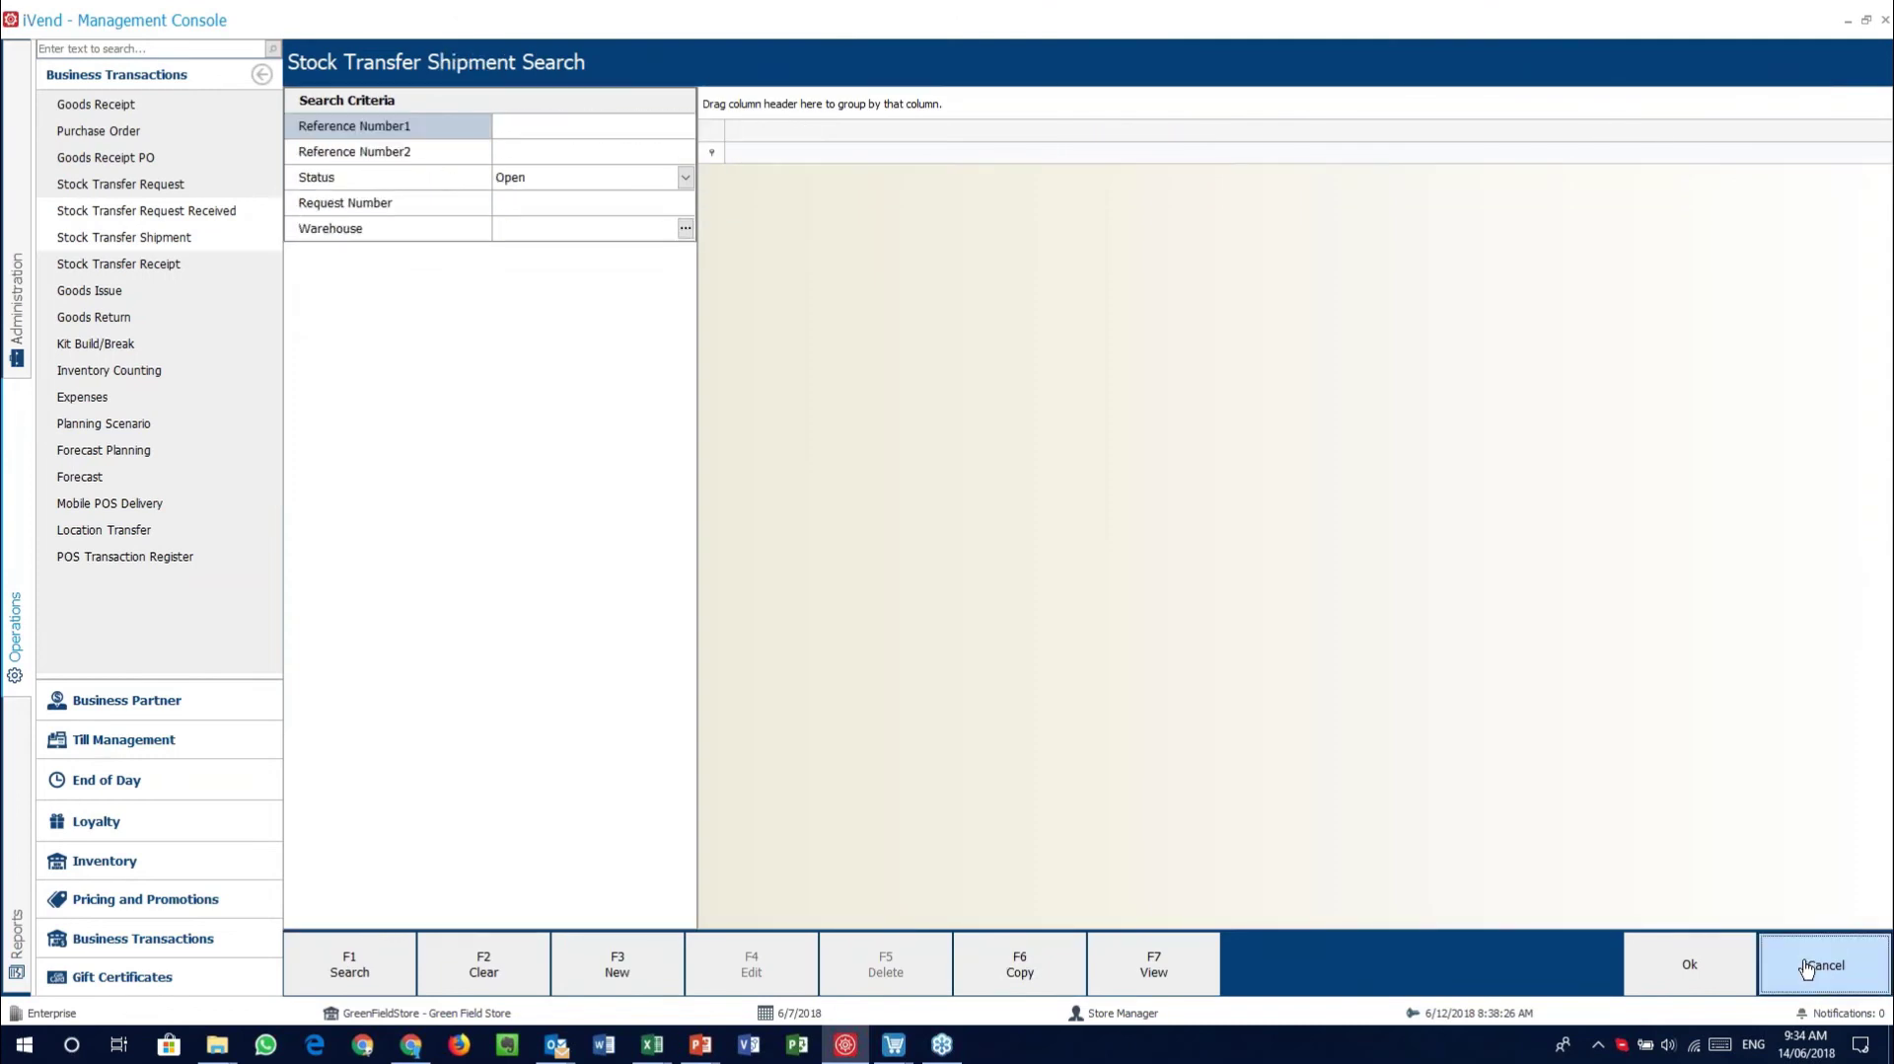
Look at the form for a new goods issue and cancel it without saving
click(138, 299)
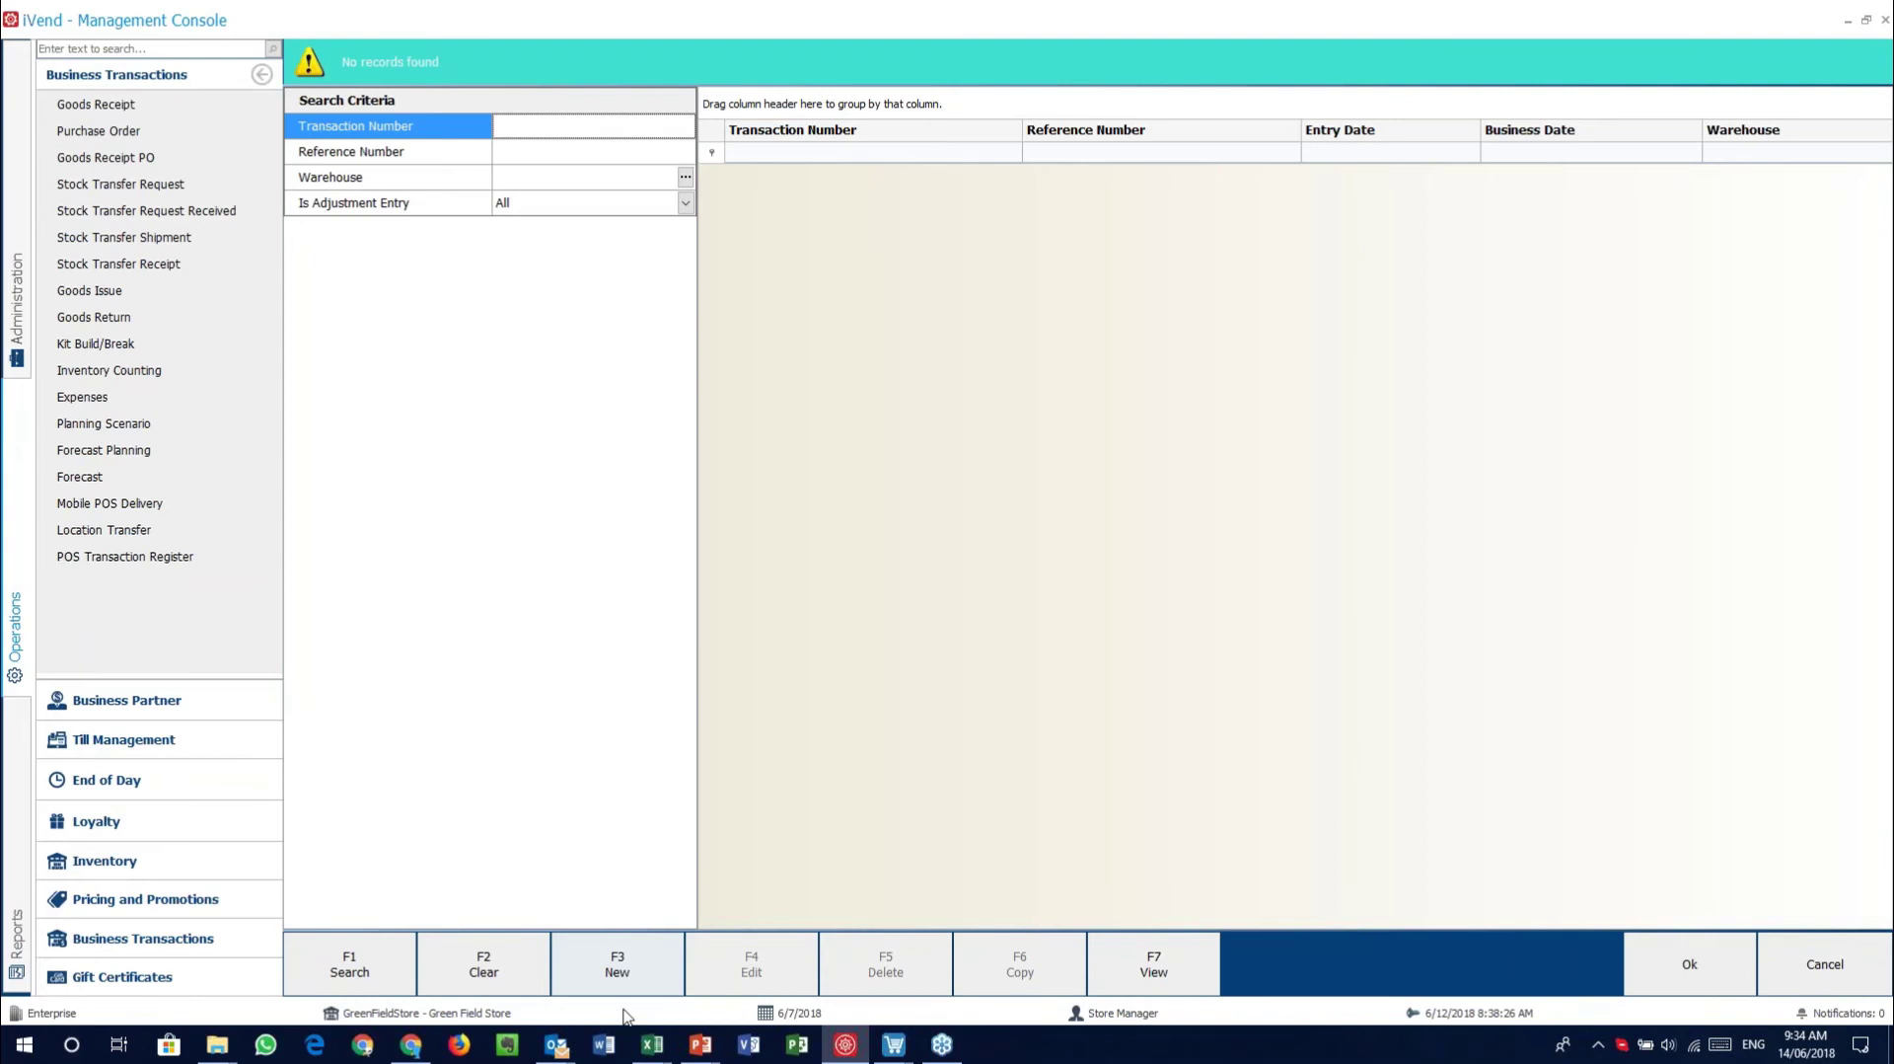
click(618, 964)
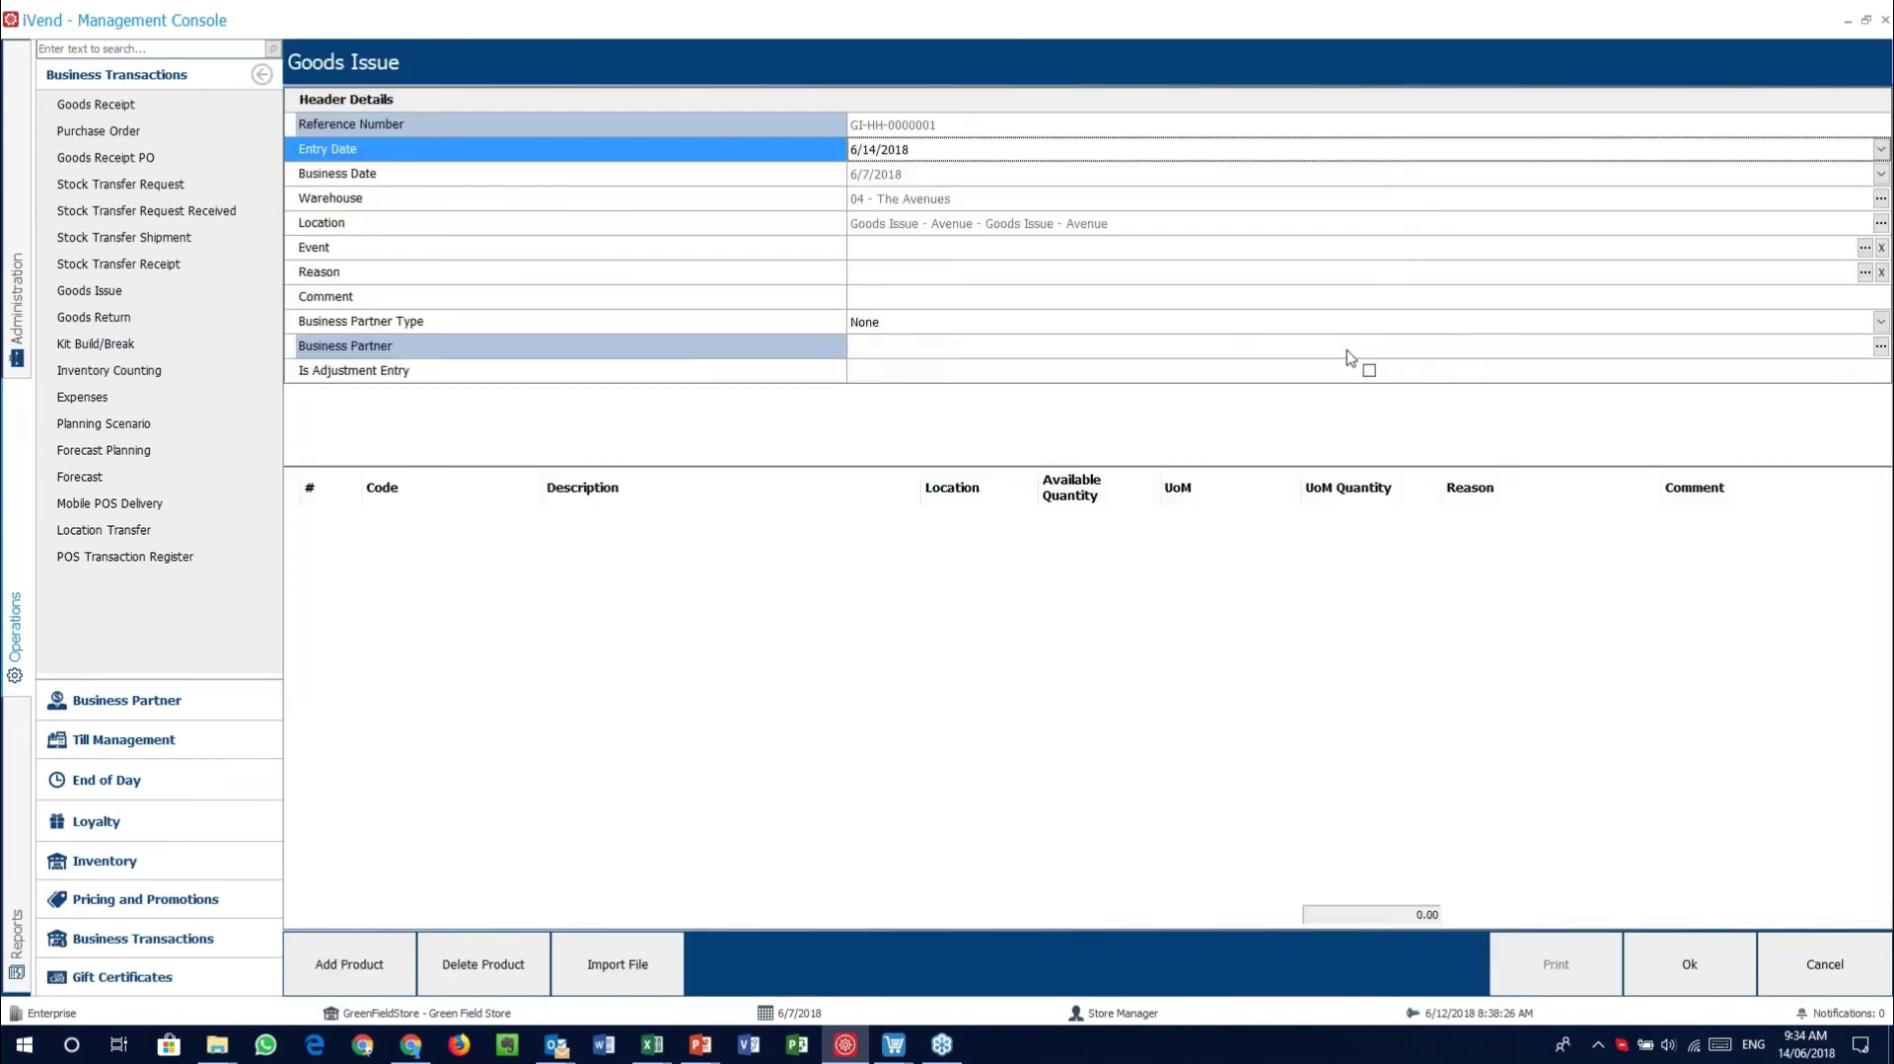
click(1821, 948)
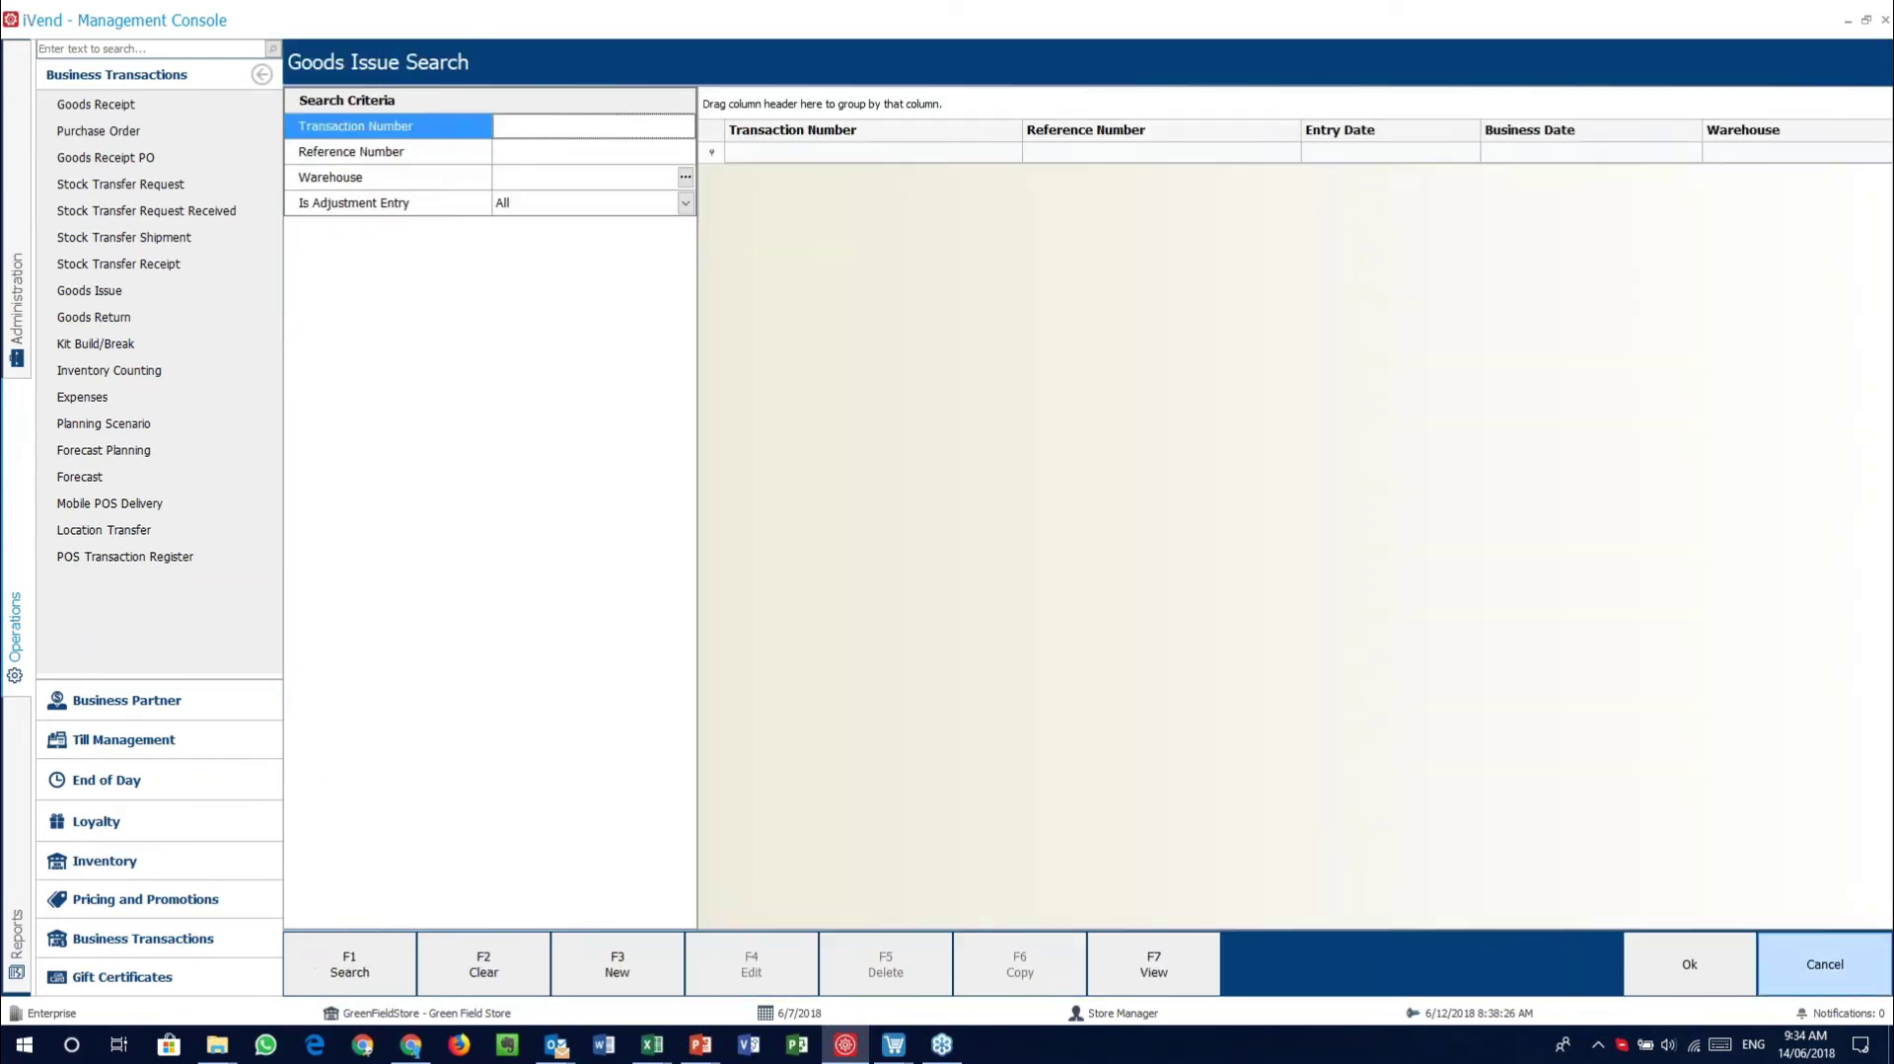
click(1823, 964)
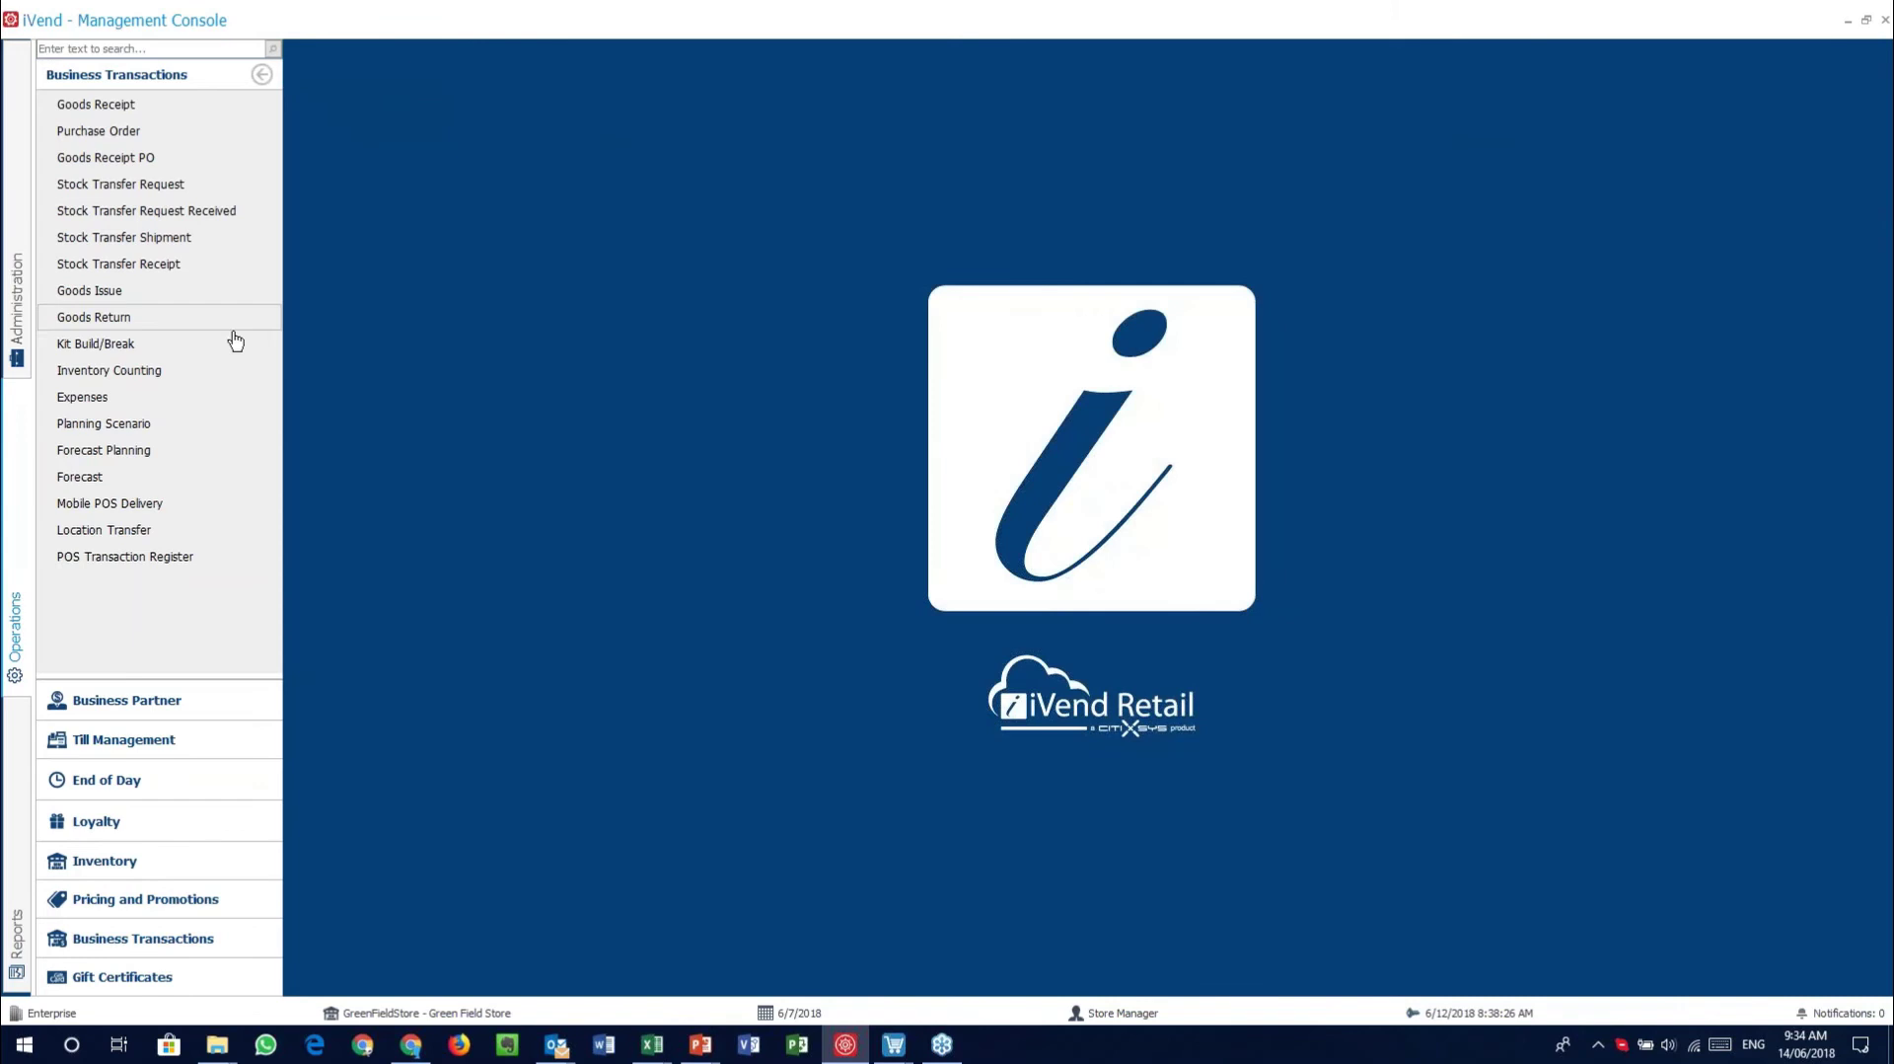
Look at a new inventory count setup, try to add a product without a location, and cancel the count without saving
click(87, 376)
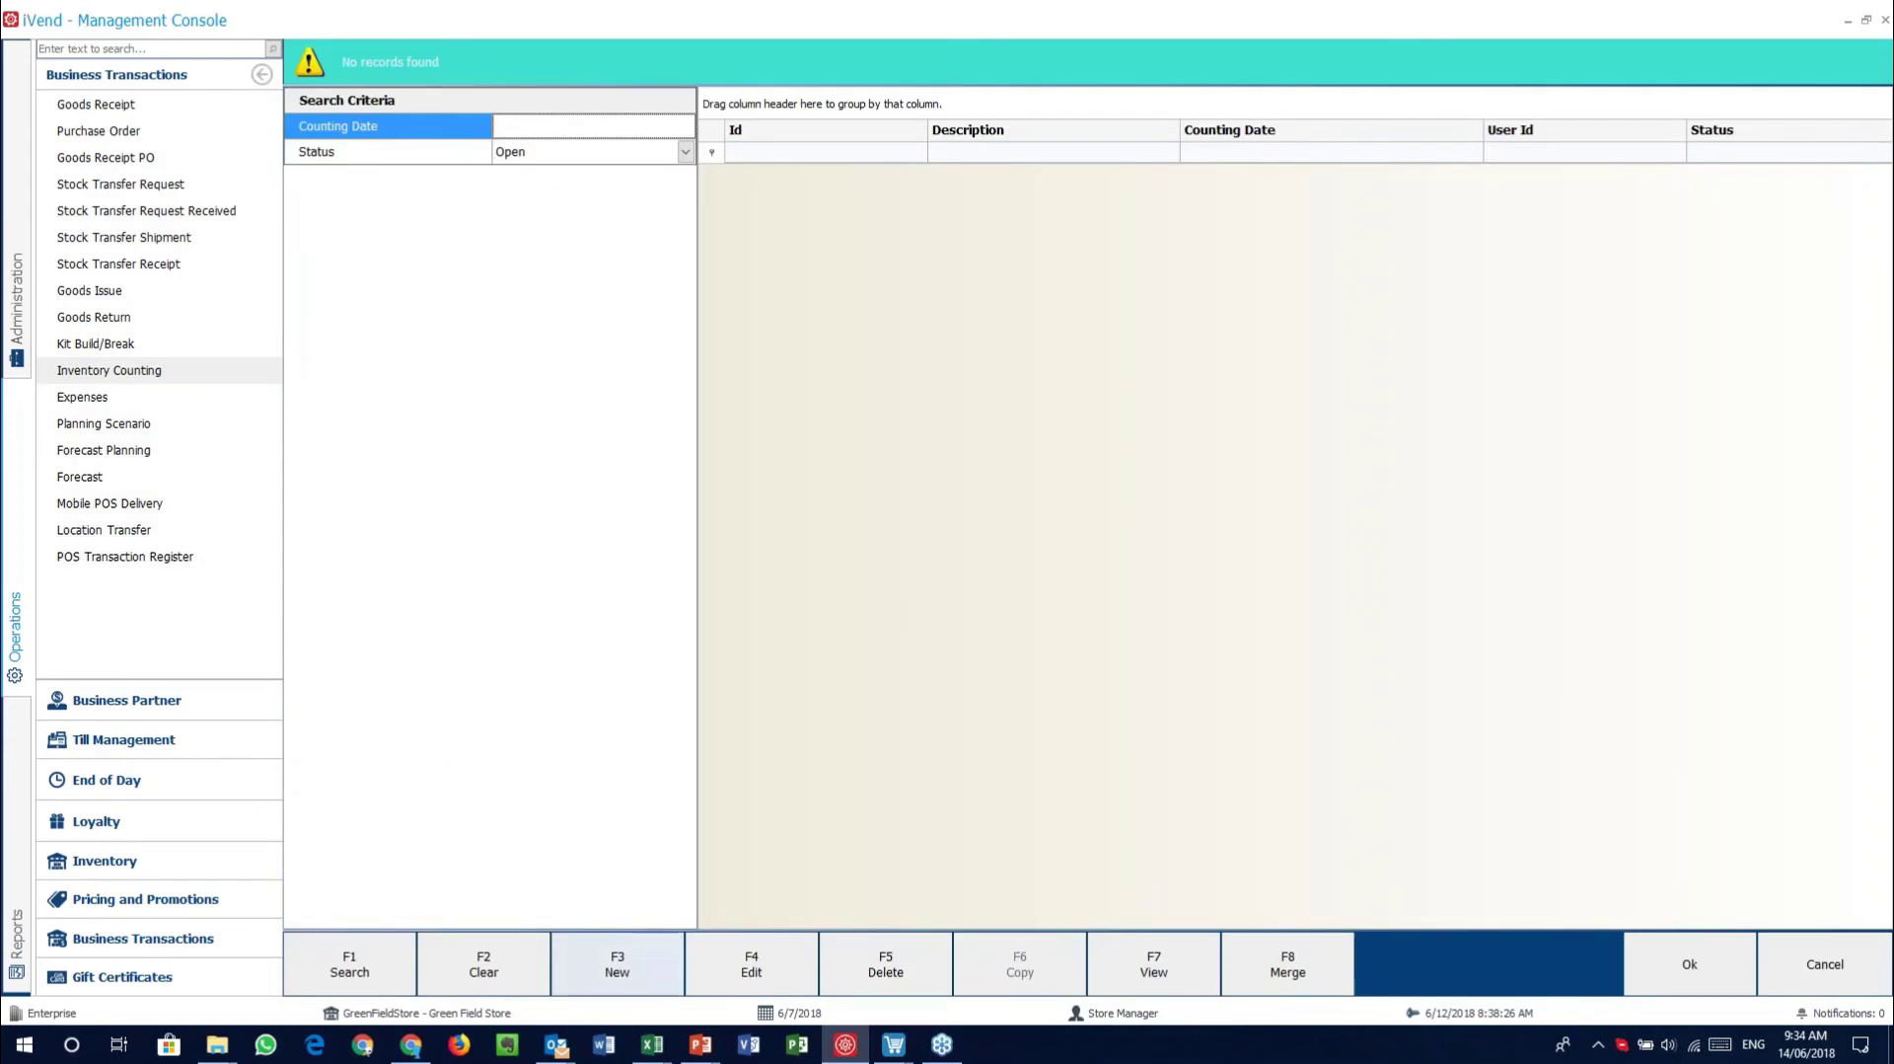
click(632, 962)
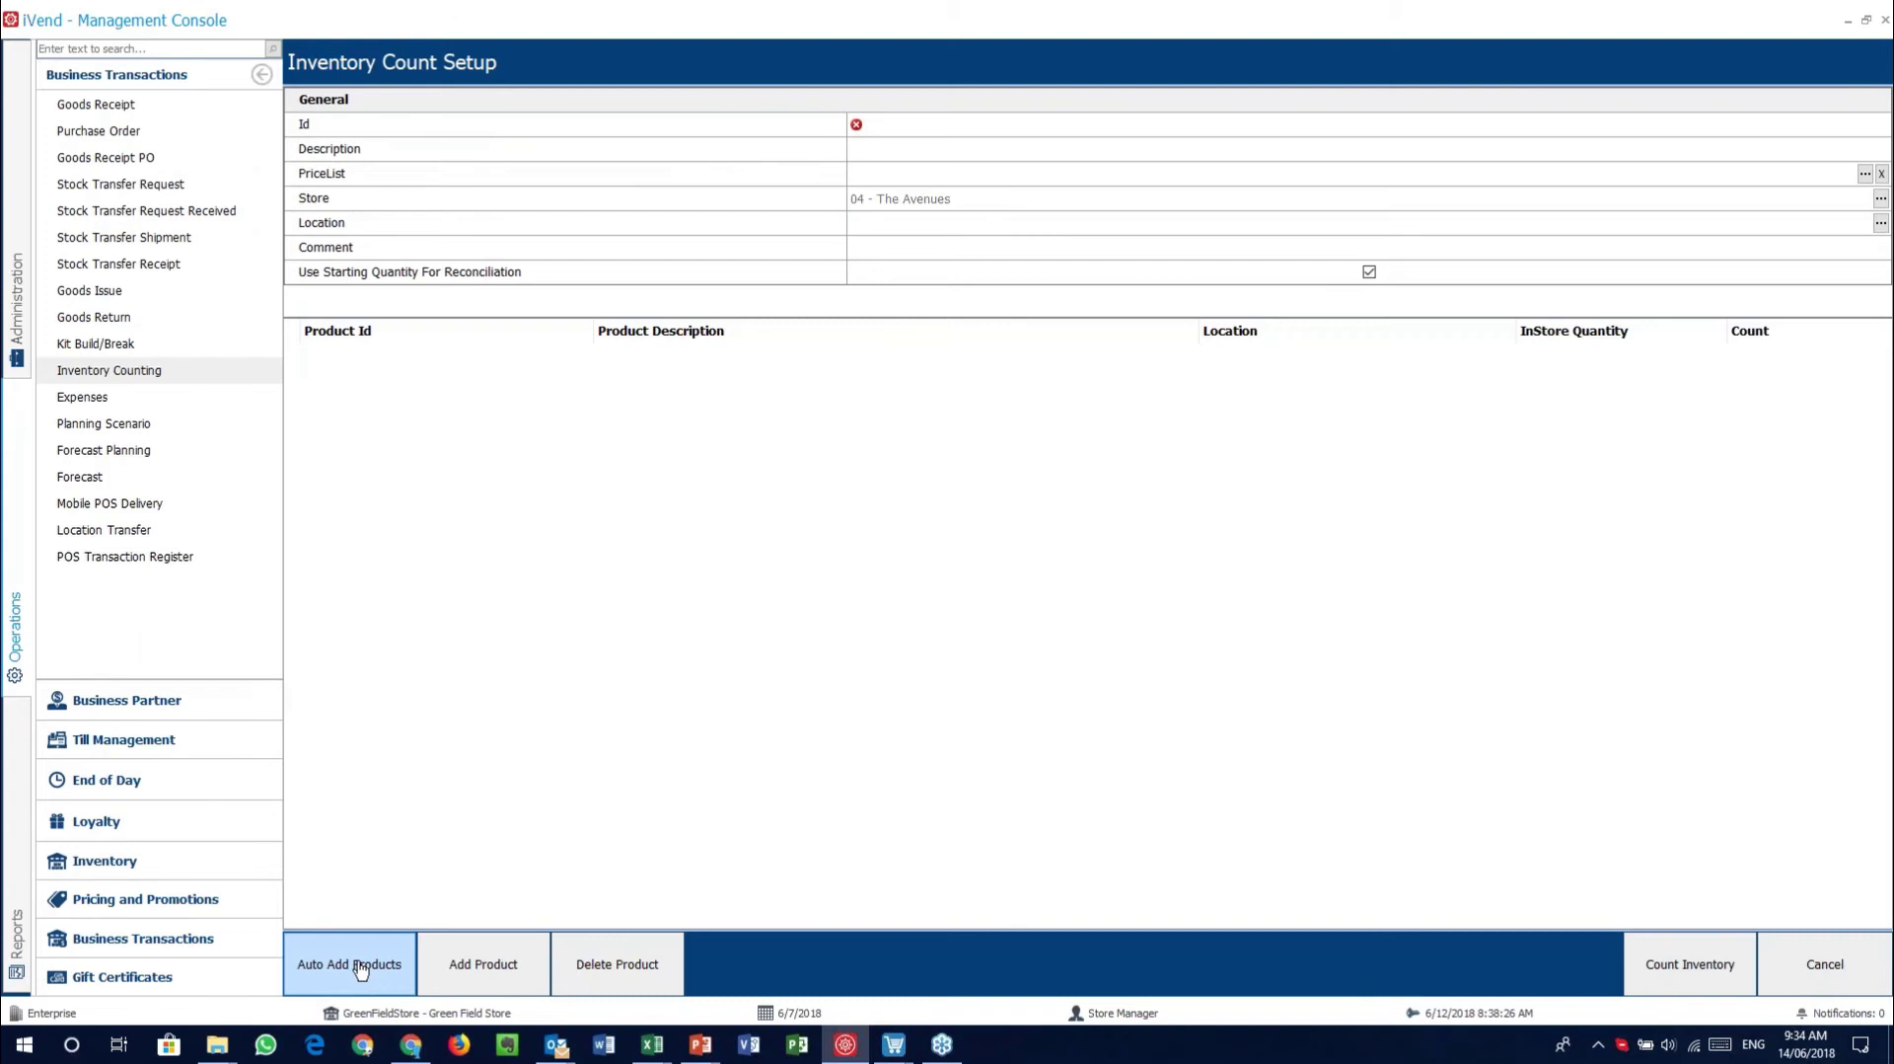
click(520, 971)
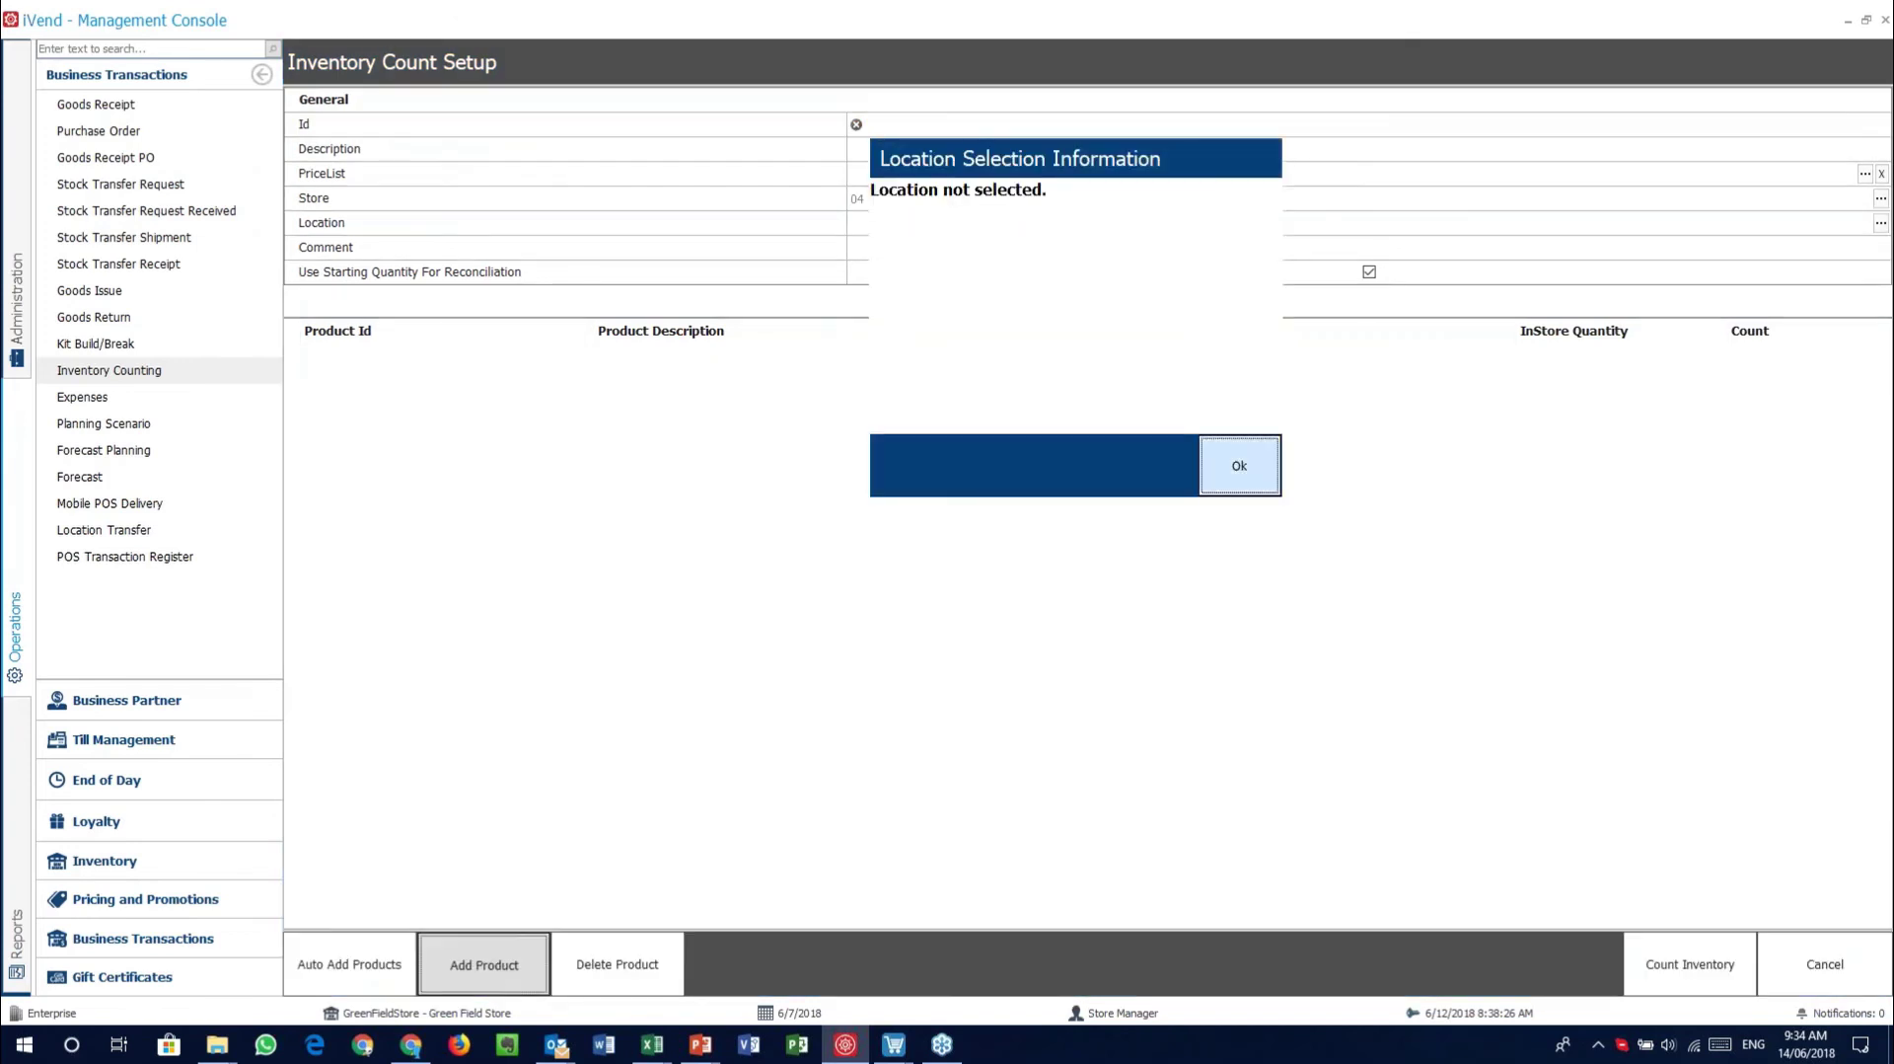
key(Return)
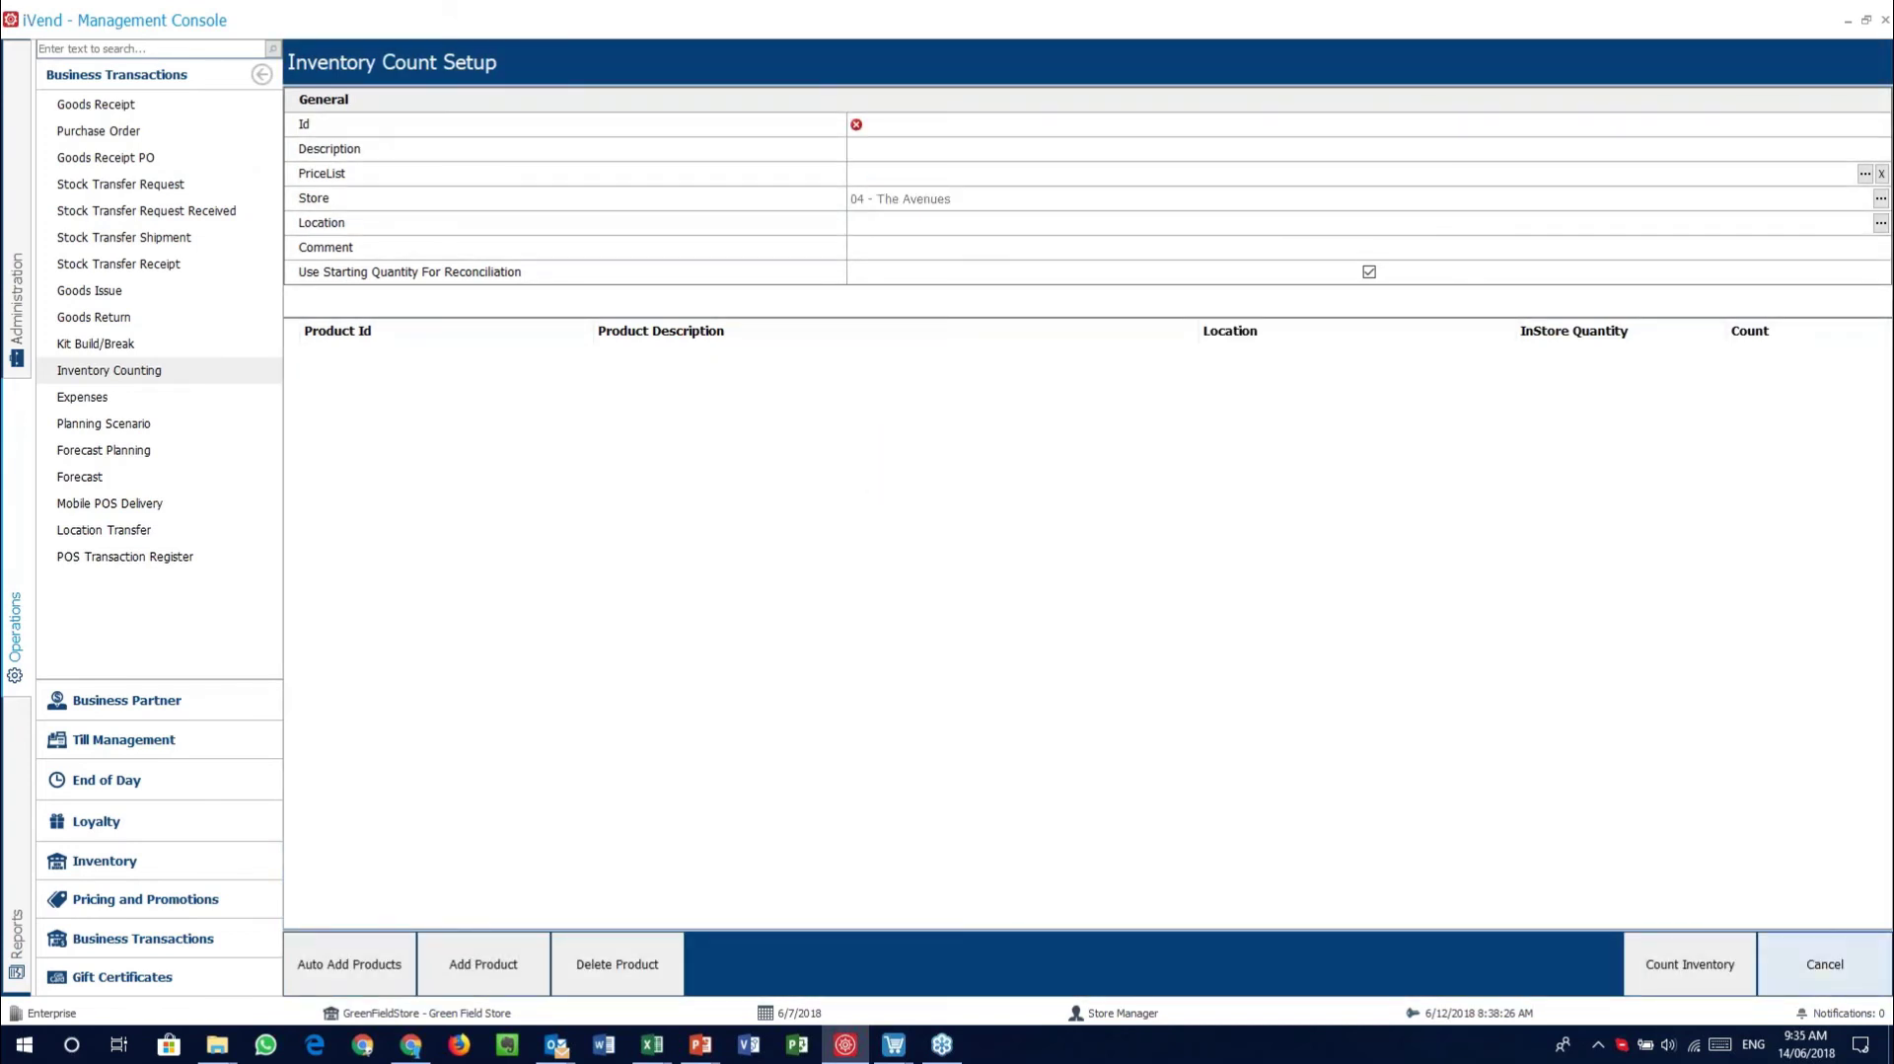
click(1826, 967)
click(1825, 967)
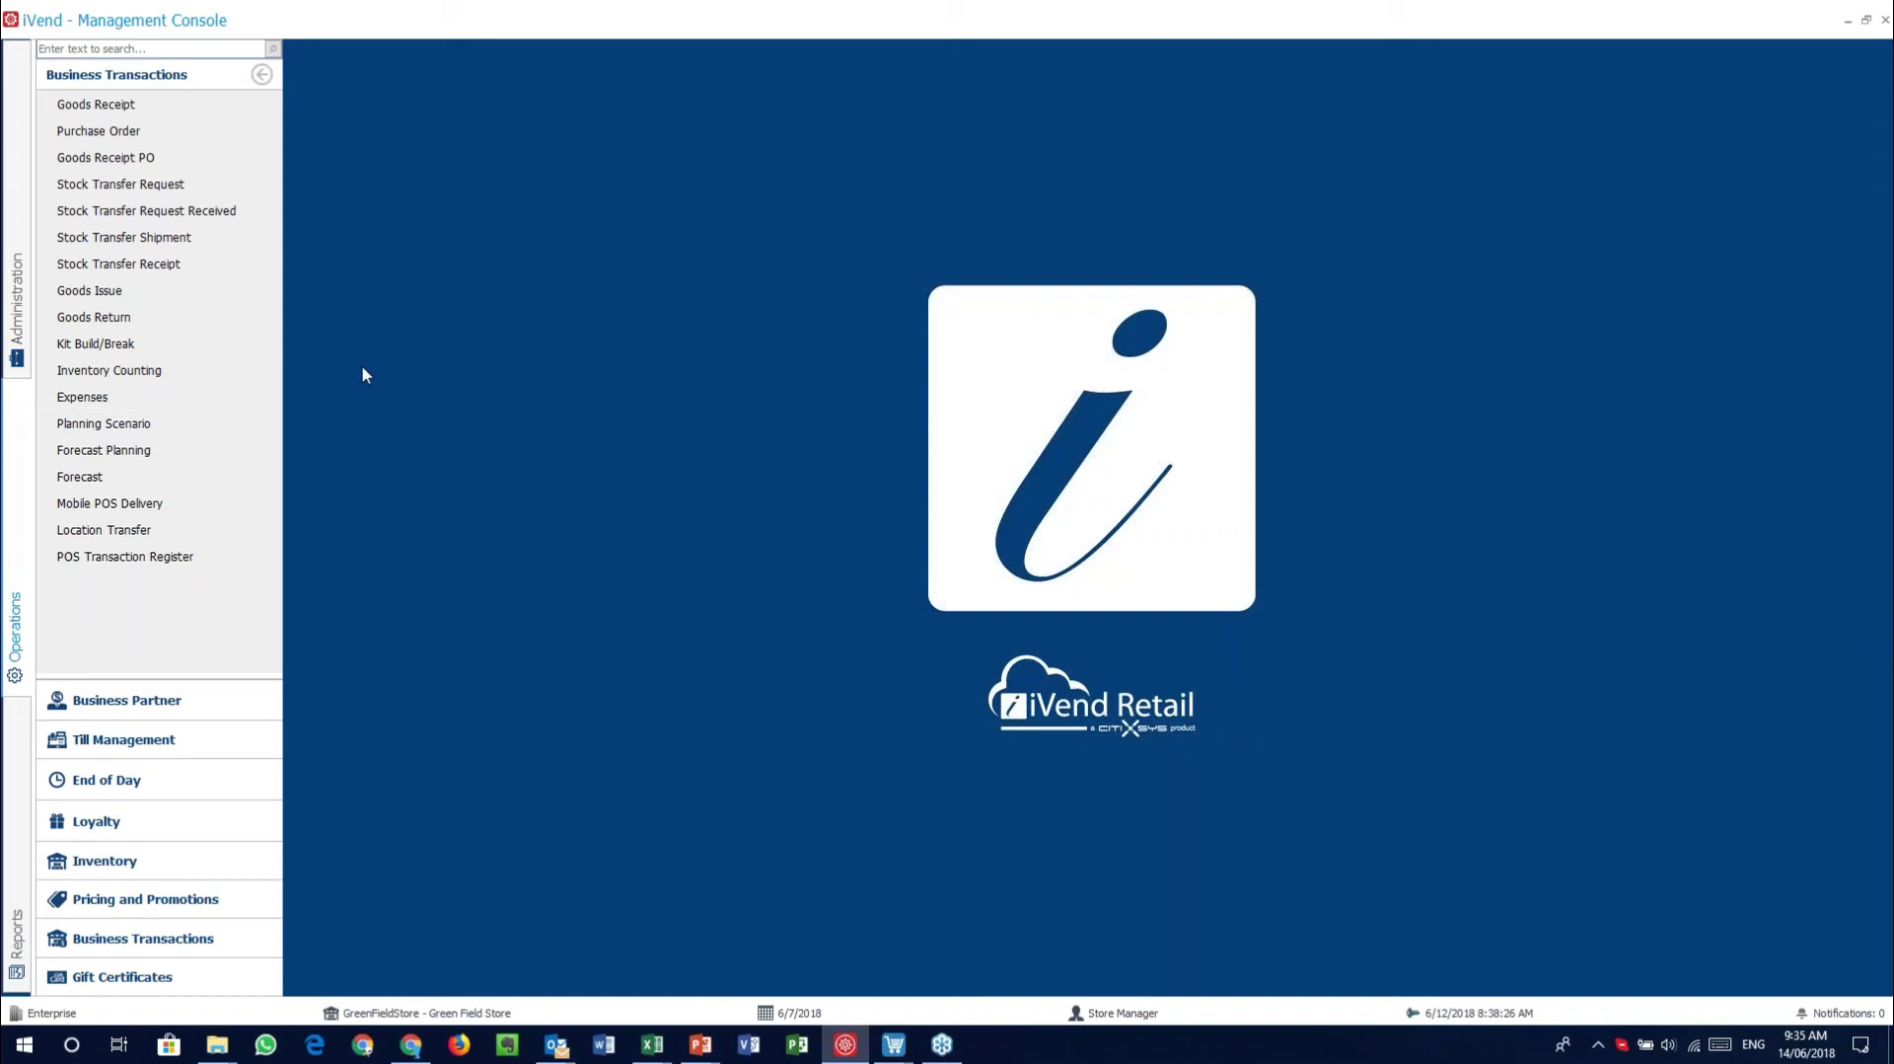
Look at the expenses search for the GreenFieldStore store and close it
click(147, 400)
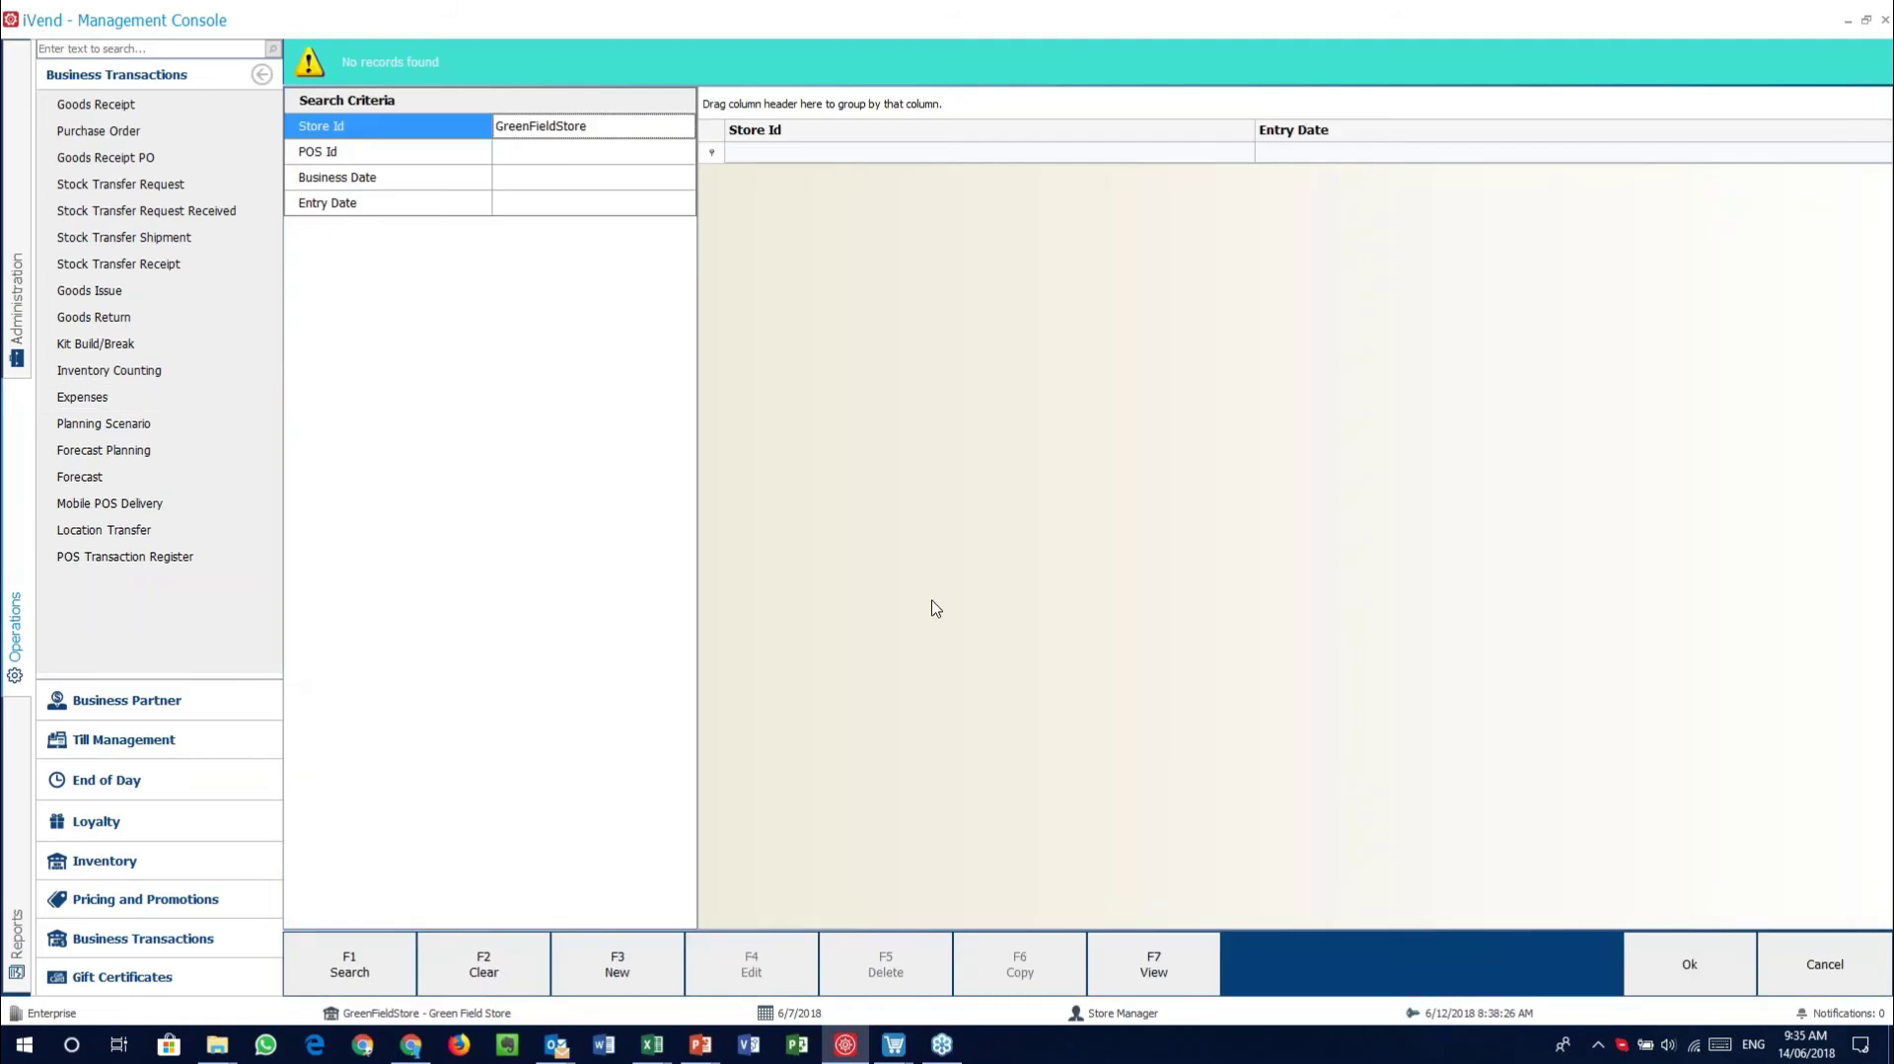
click(1826, 964)
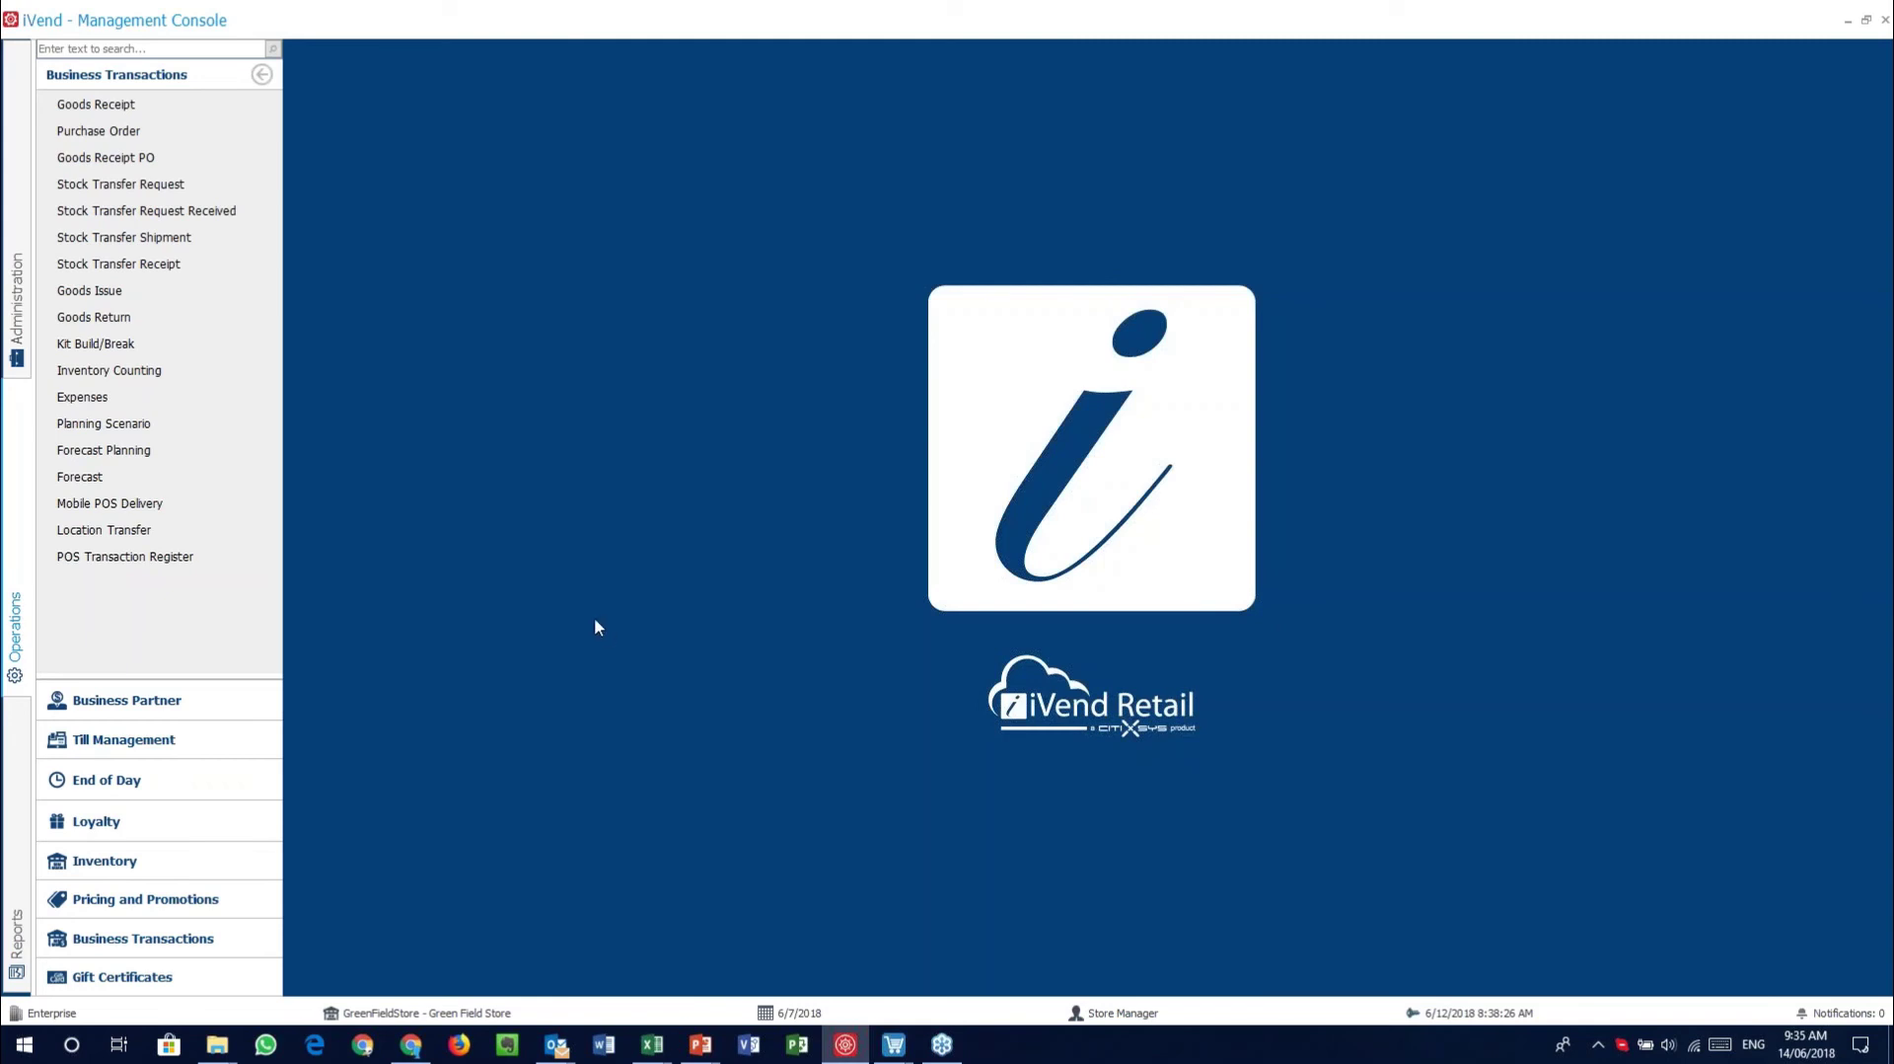
Review the ForecastPlan2014 forecast planning header fields and the available Based On options, and close it without changes
click(103, 450)
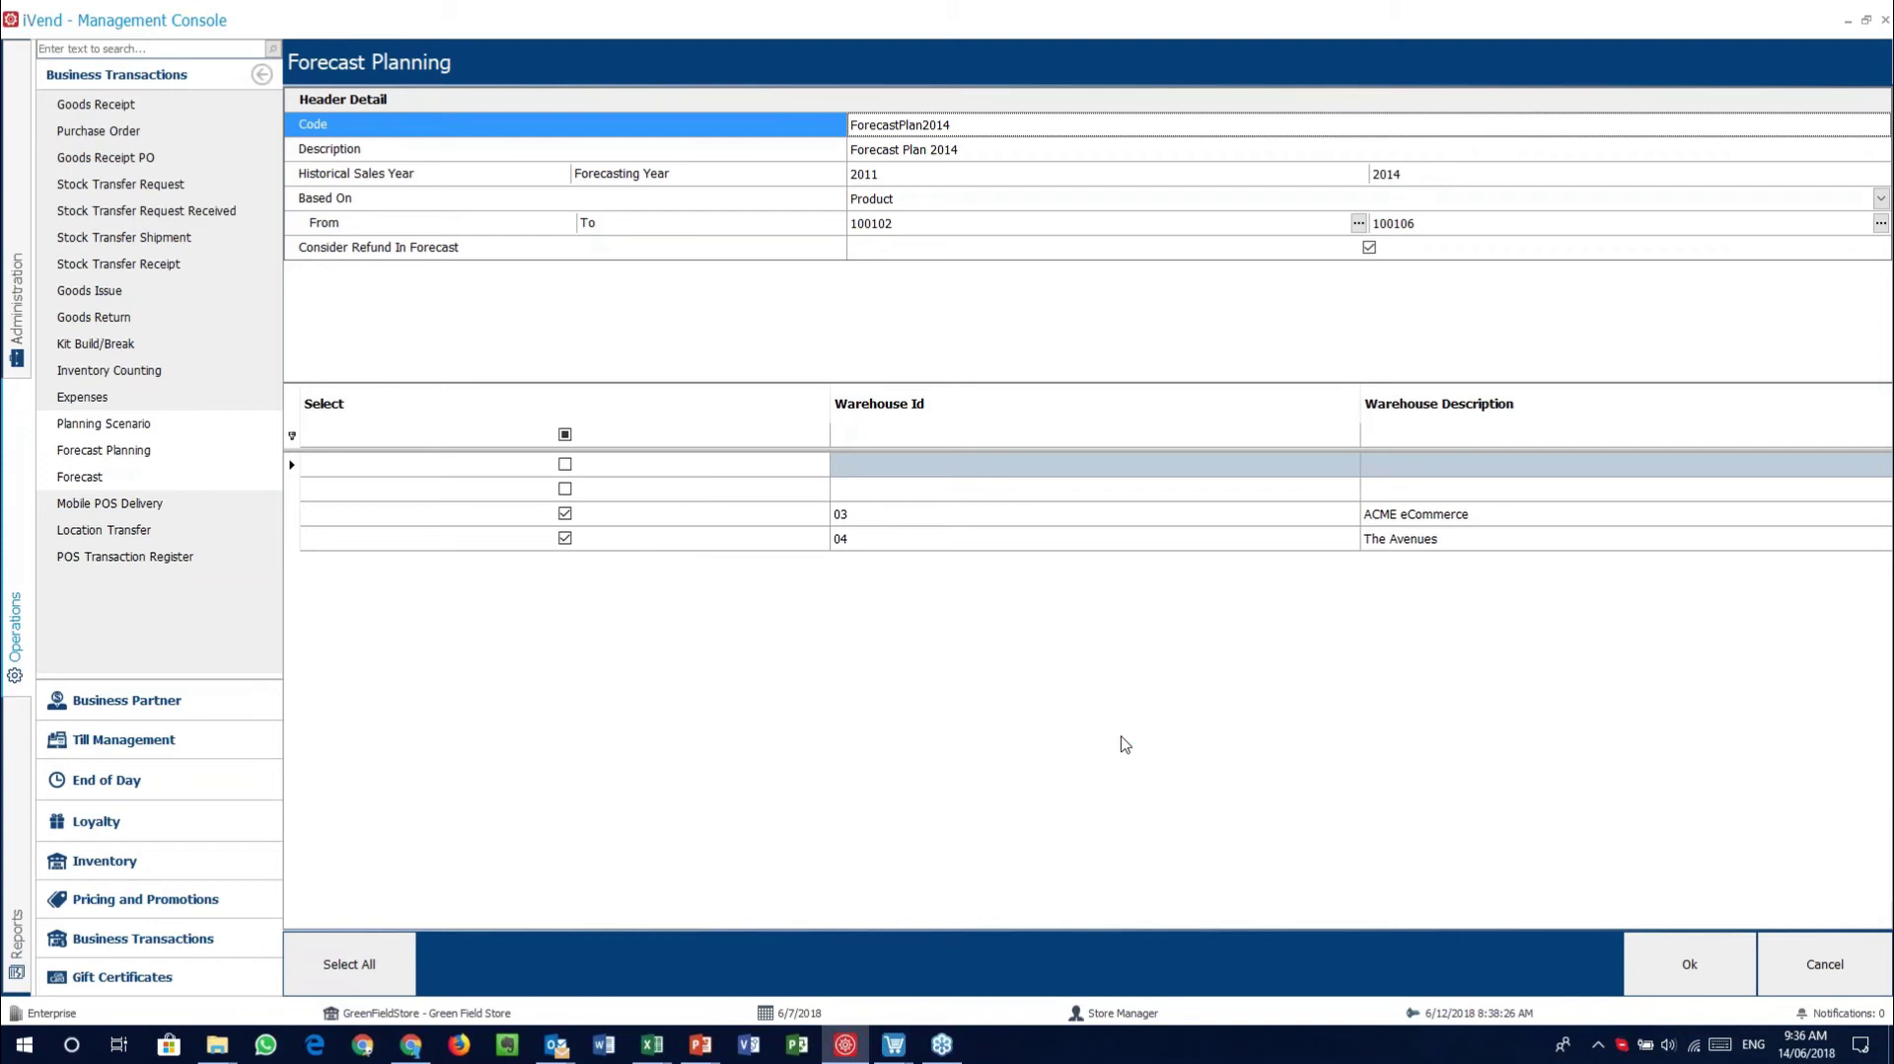
click(523, 155)
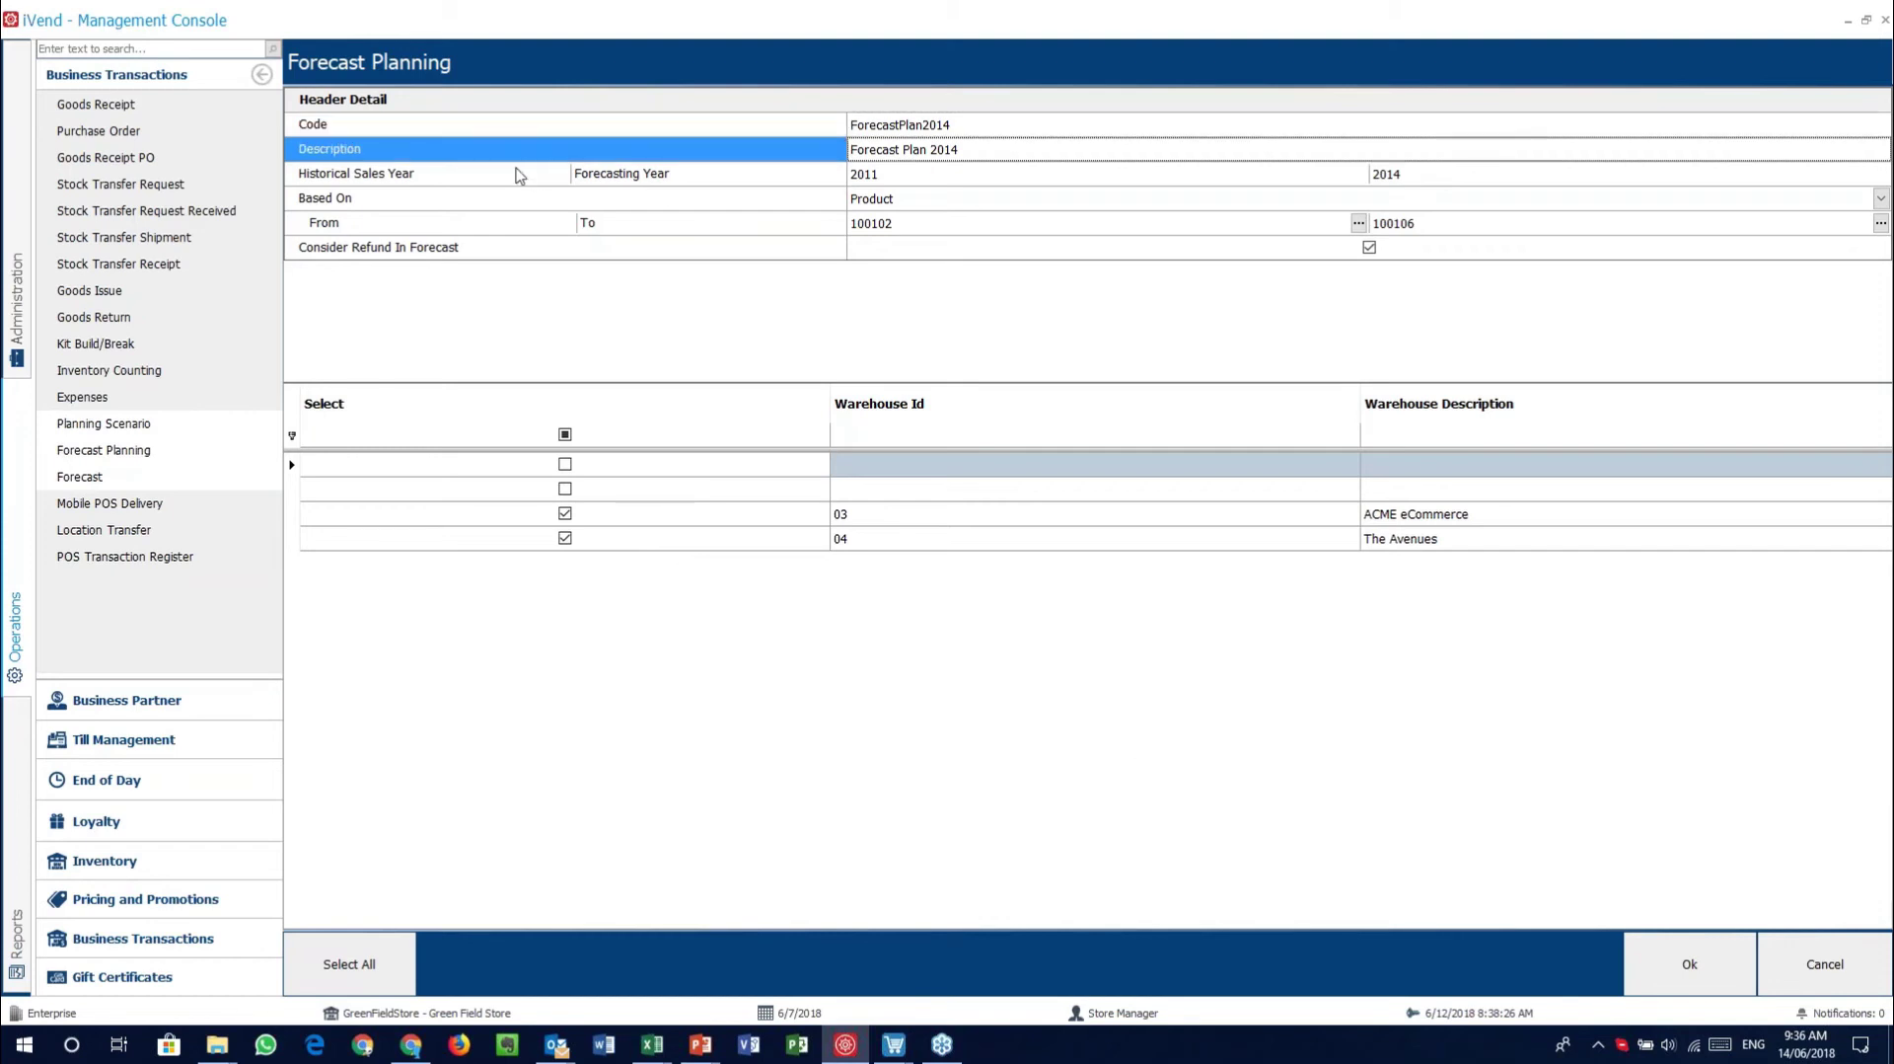
click(422, 177)
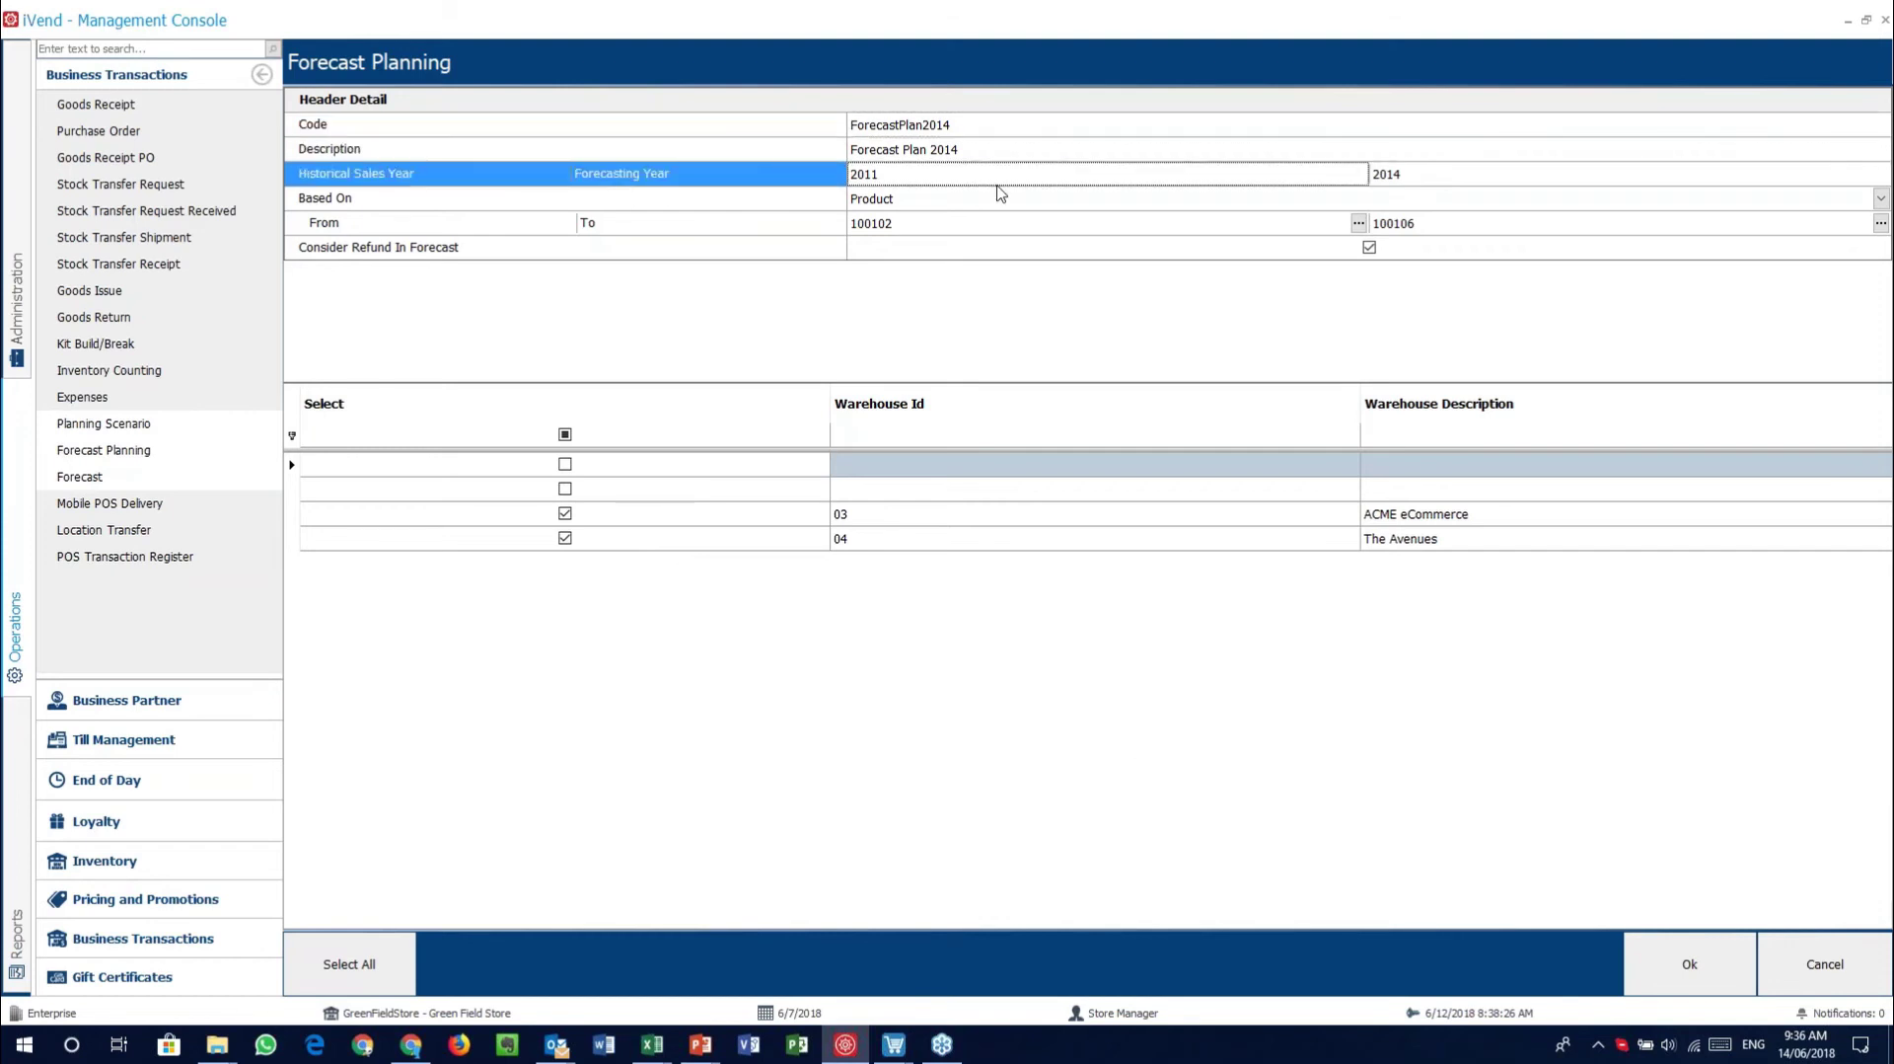
click(482, 201)
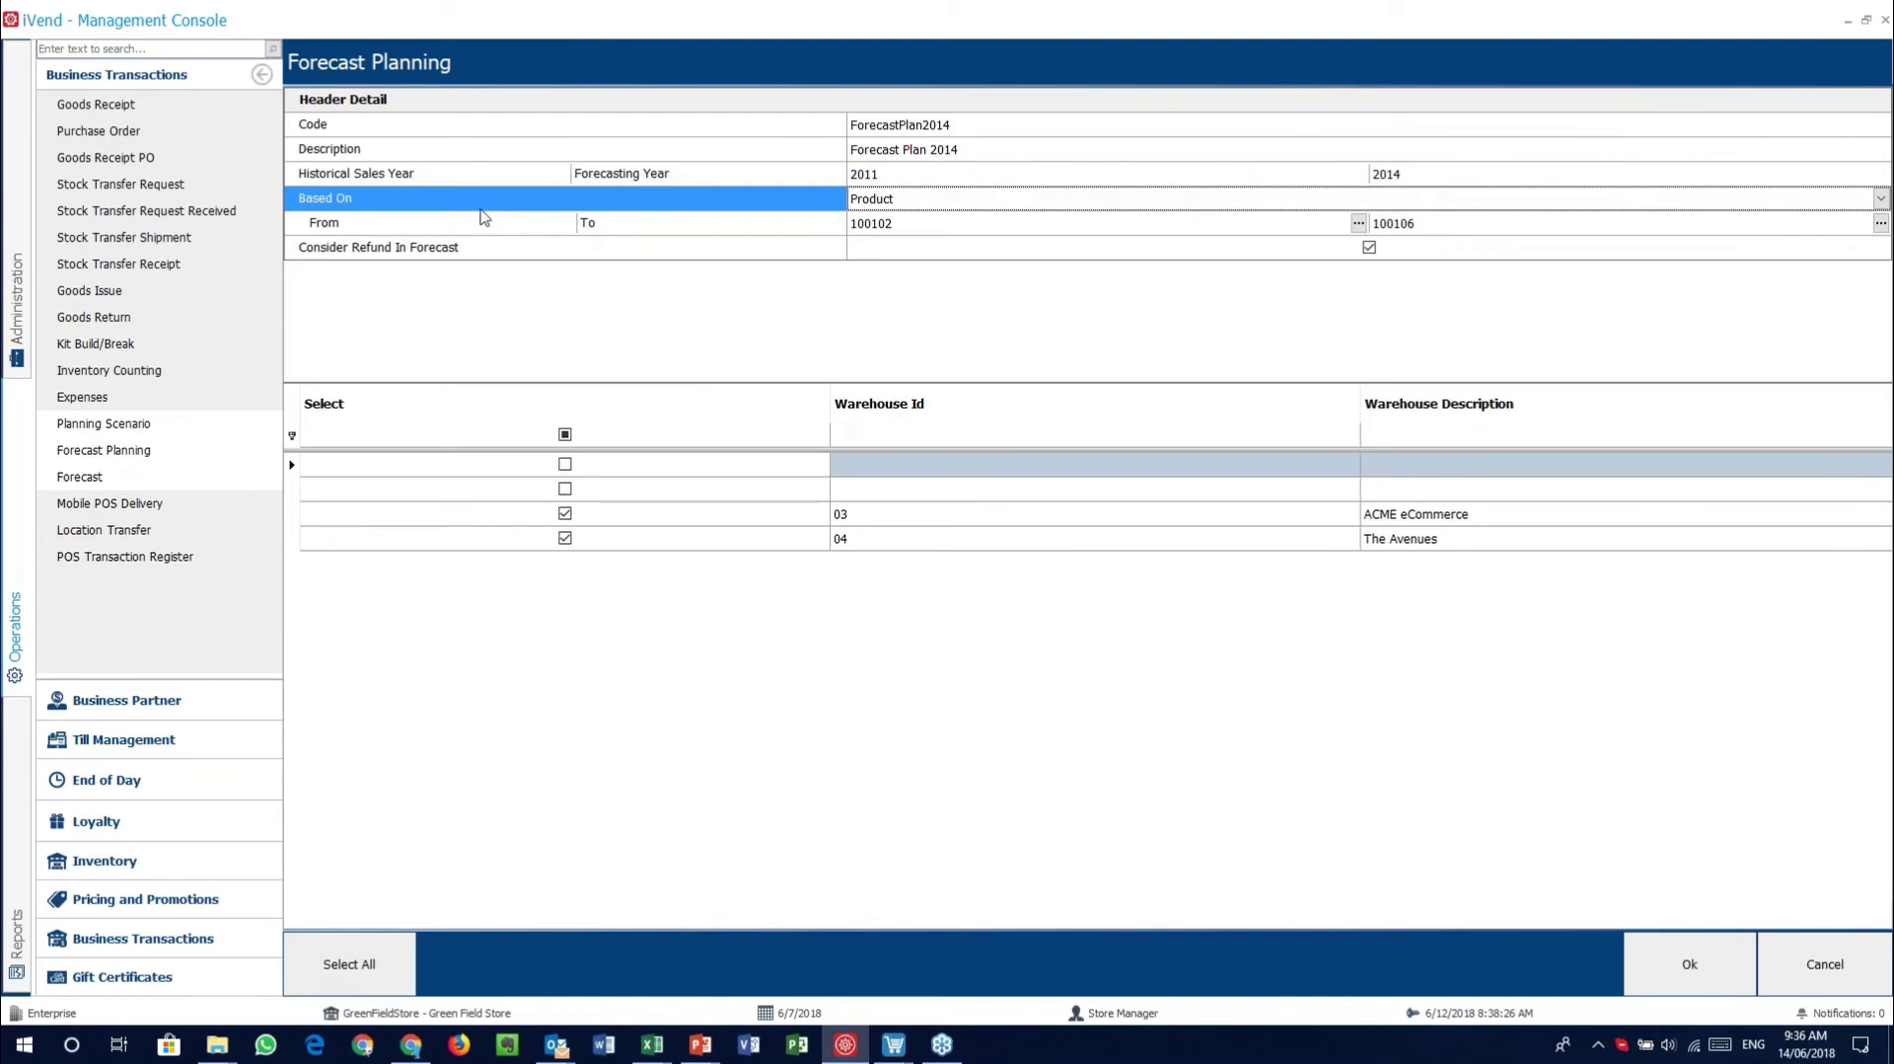
click(477, 228)
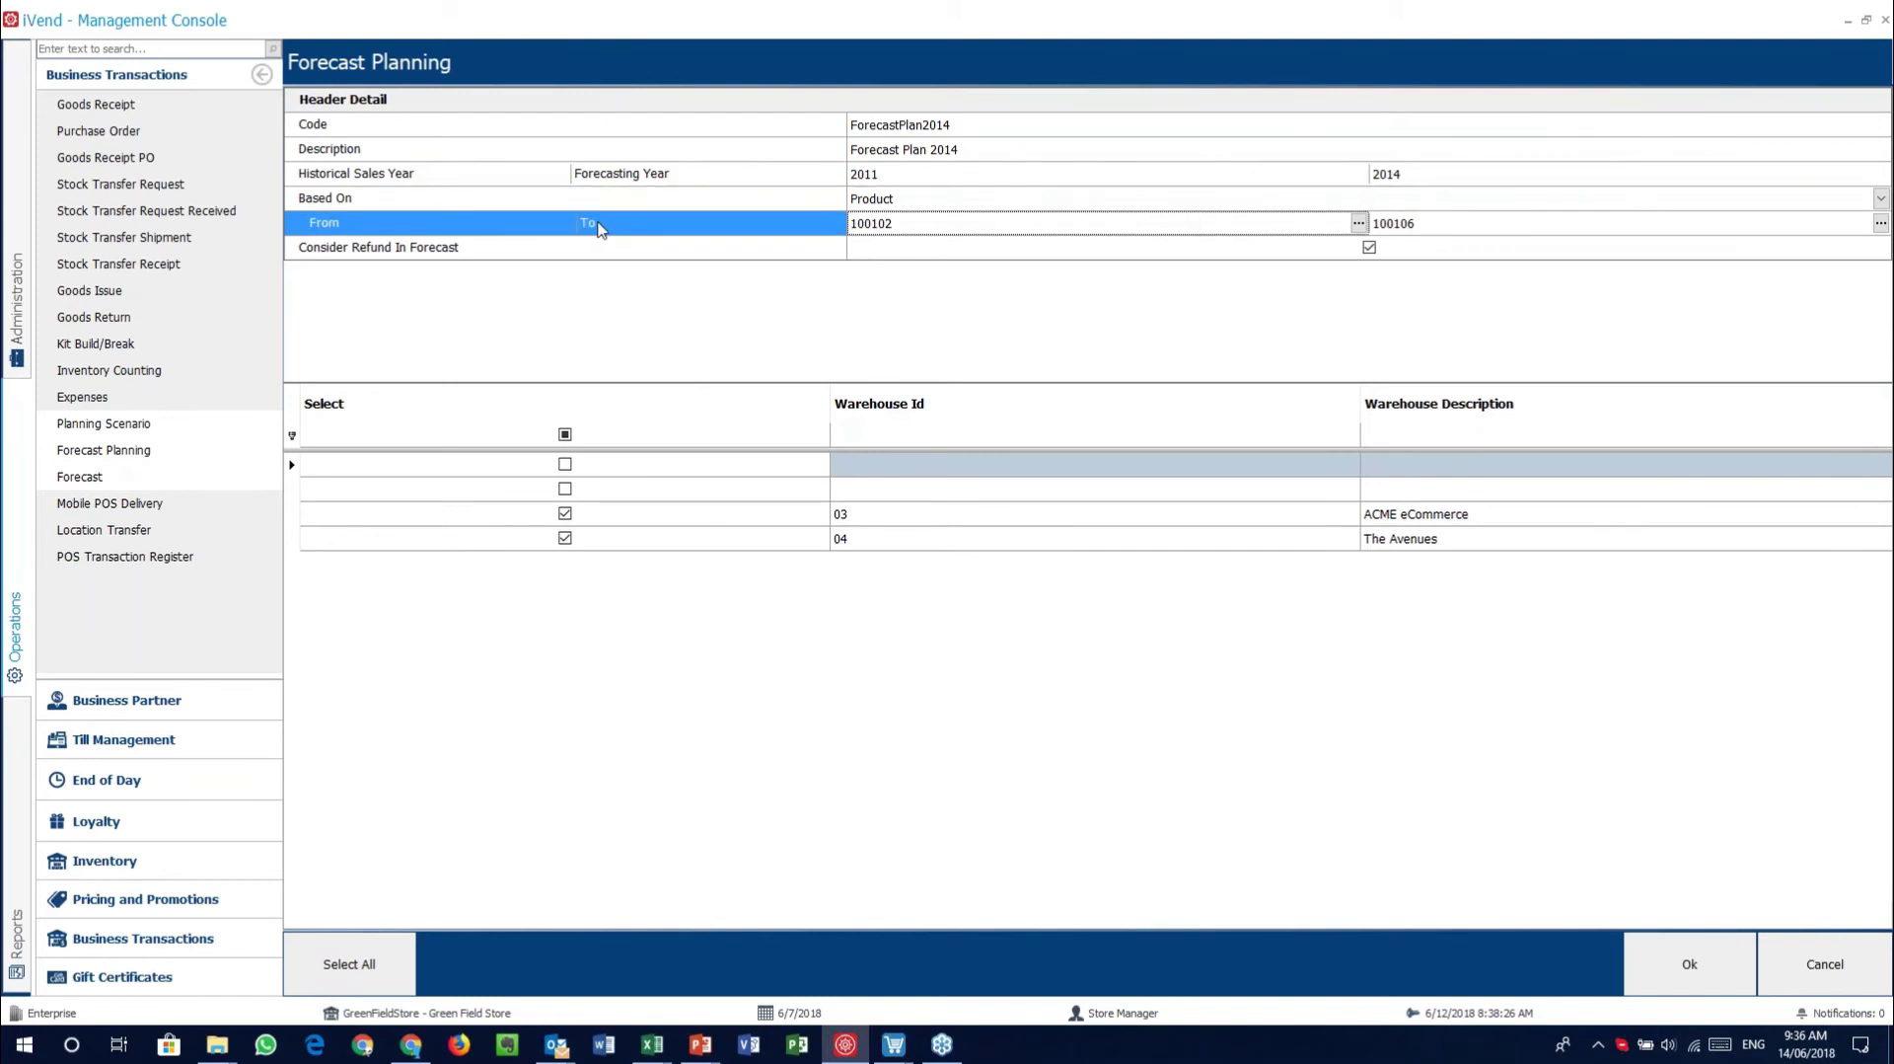
click(939, 205)
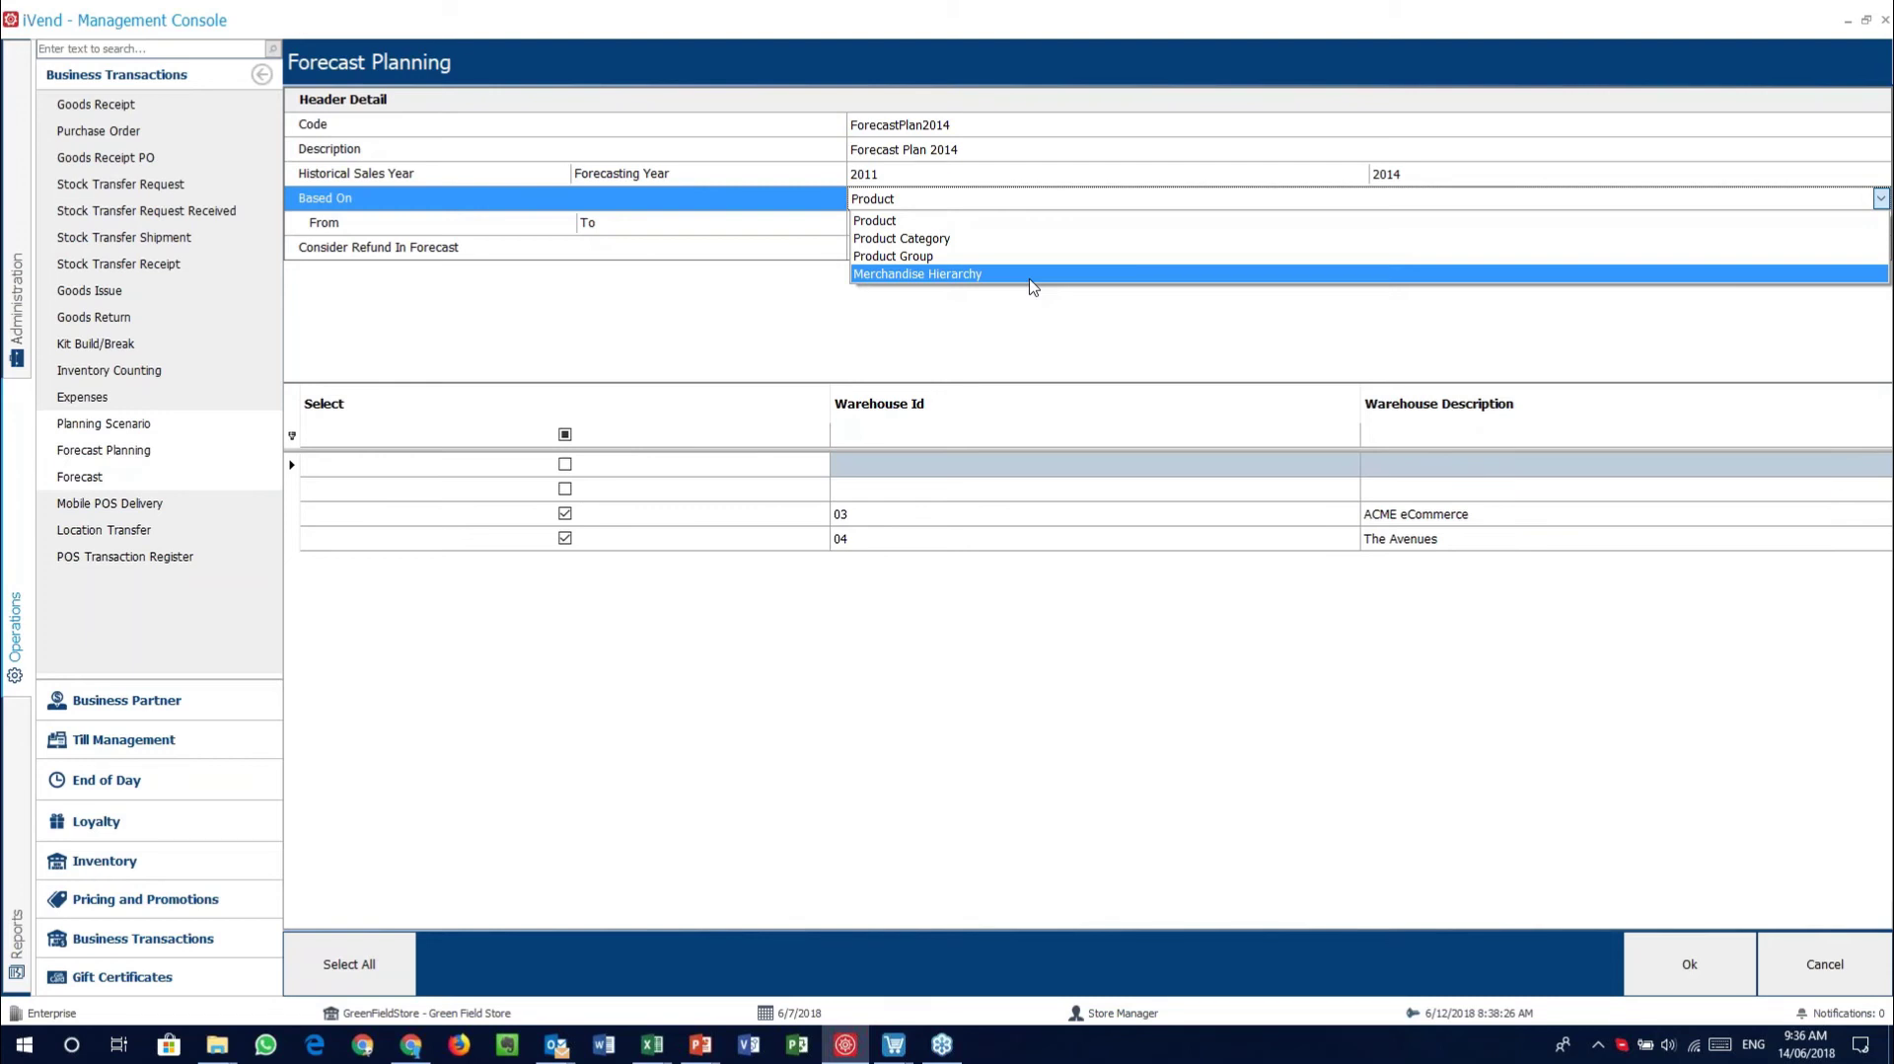
click(1044, 351)
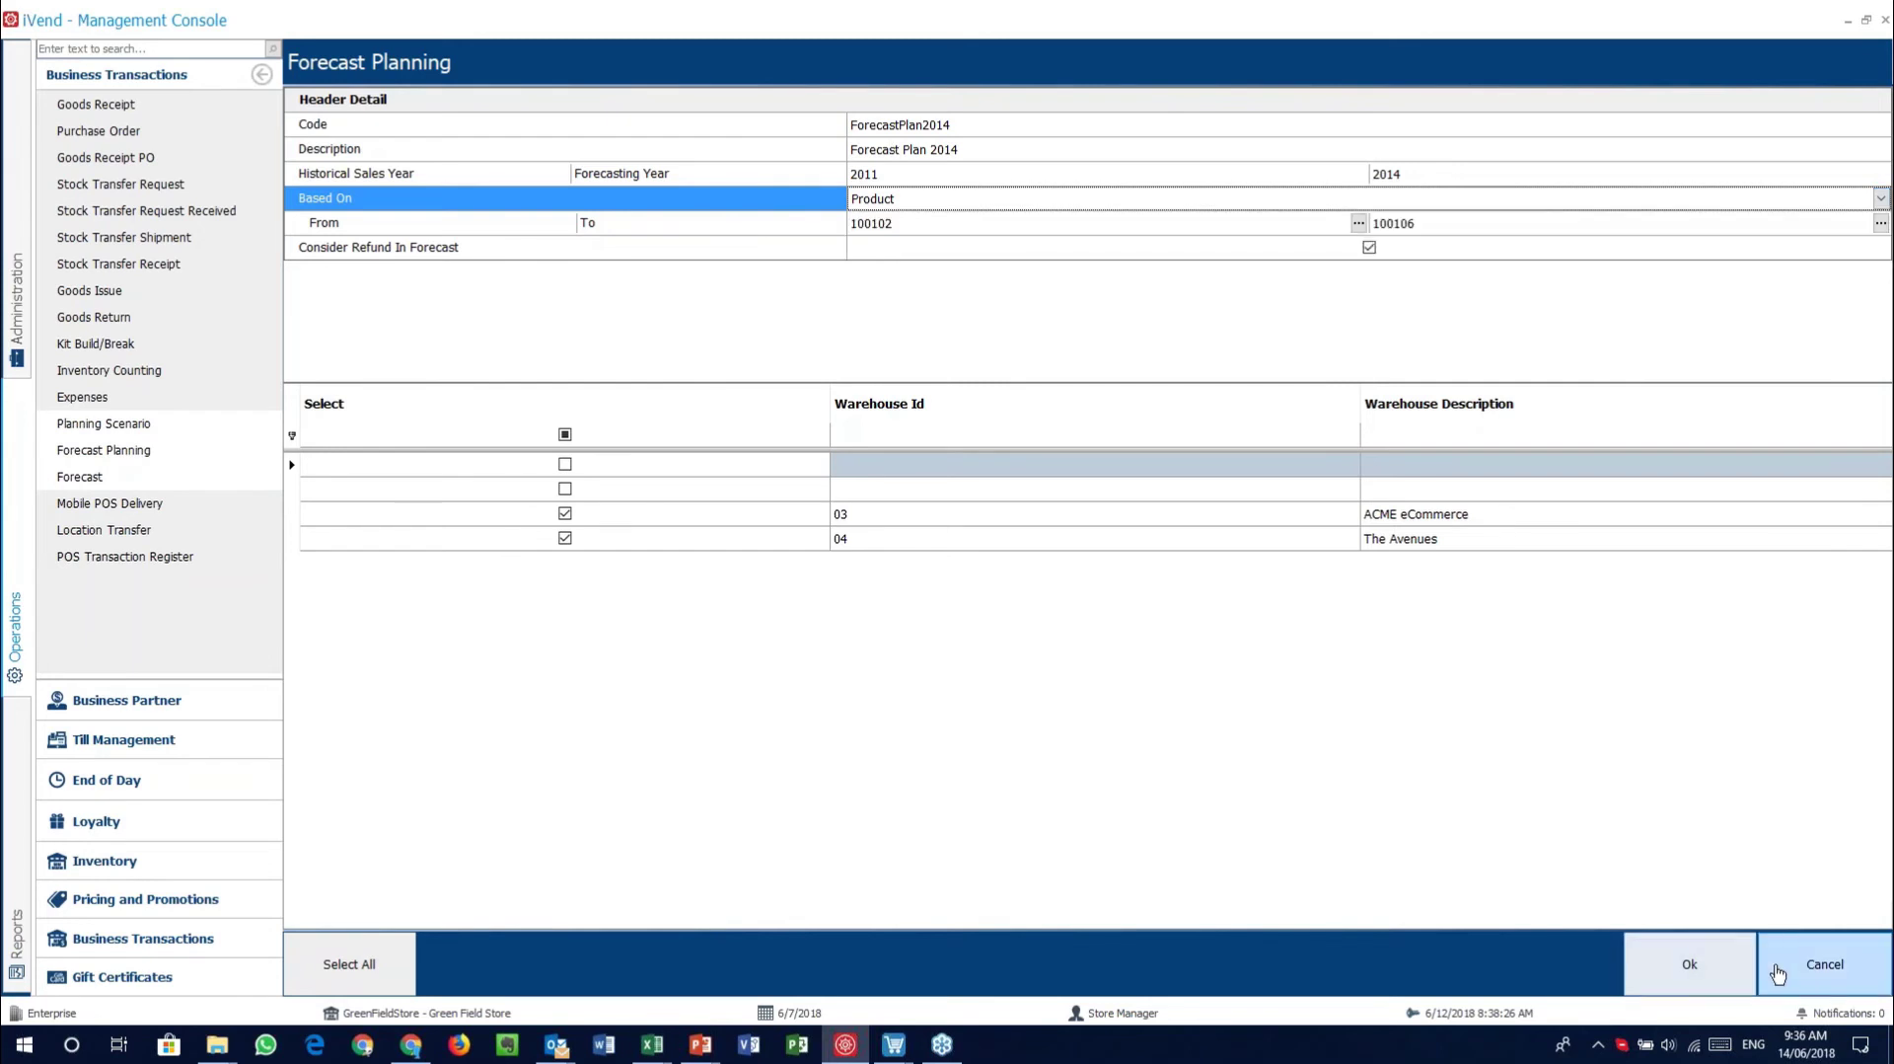
click(1820, 972)
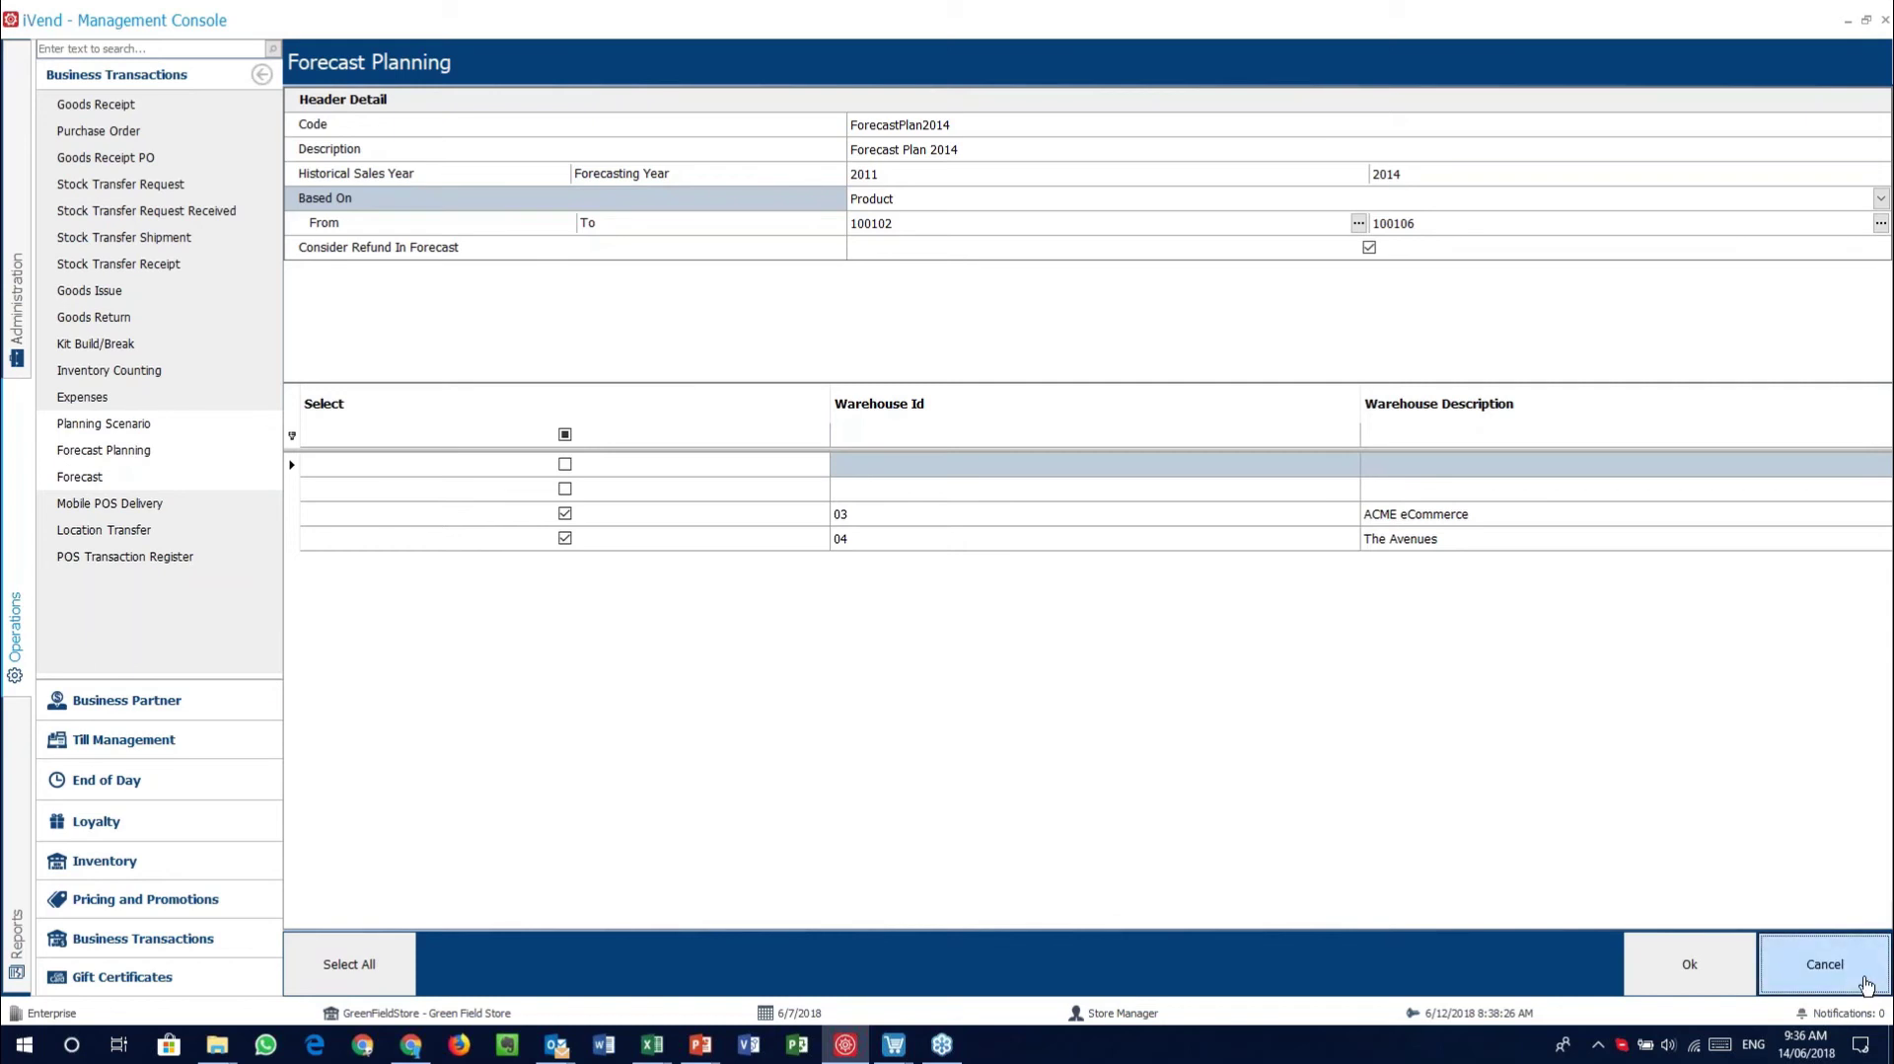
click(1863, 989)
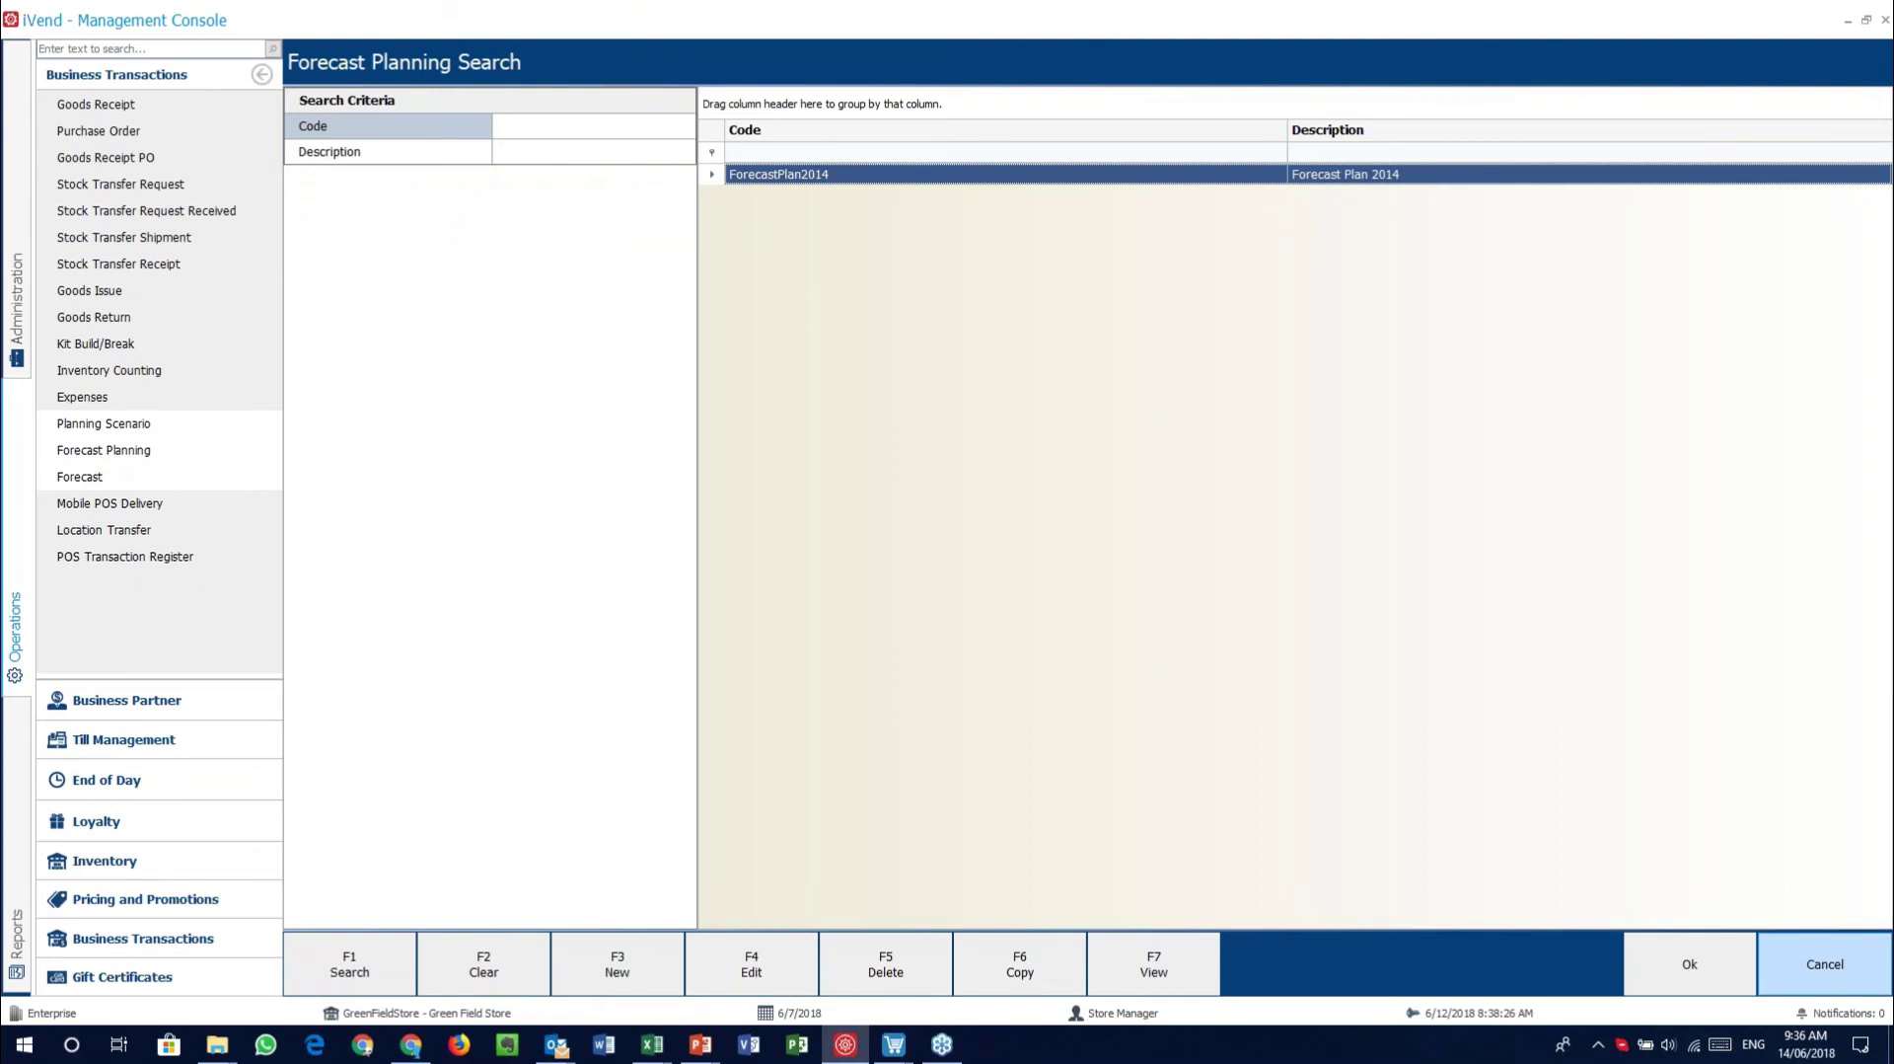
click(1863, 989)
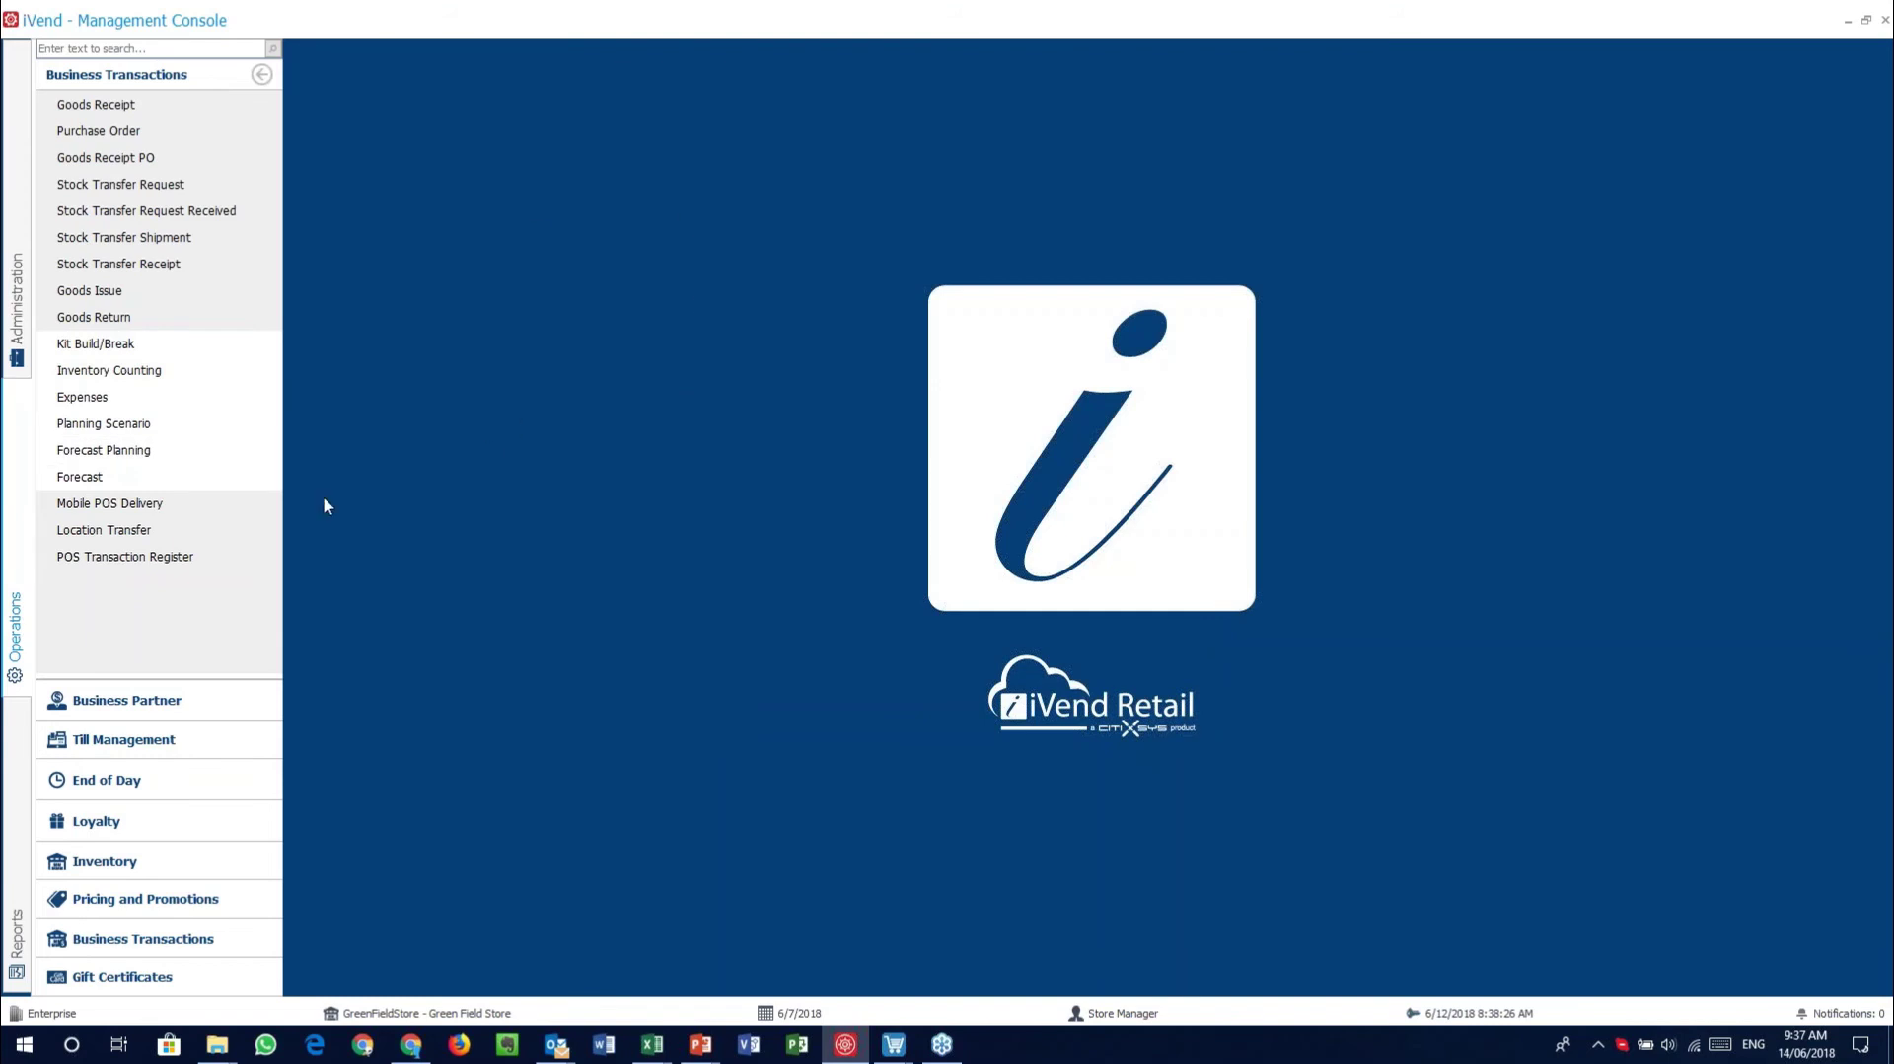
Open the Forecast form and load the ForecastPlan2014 forecast plan into it
click(125, 484)
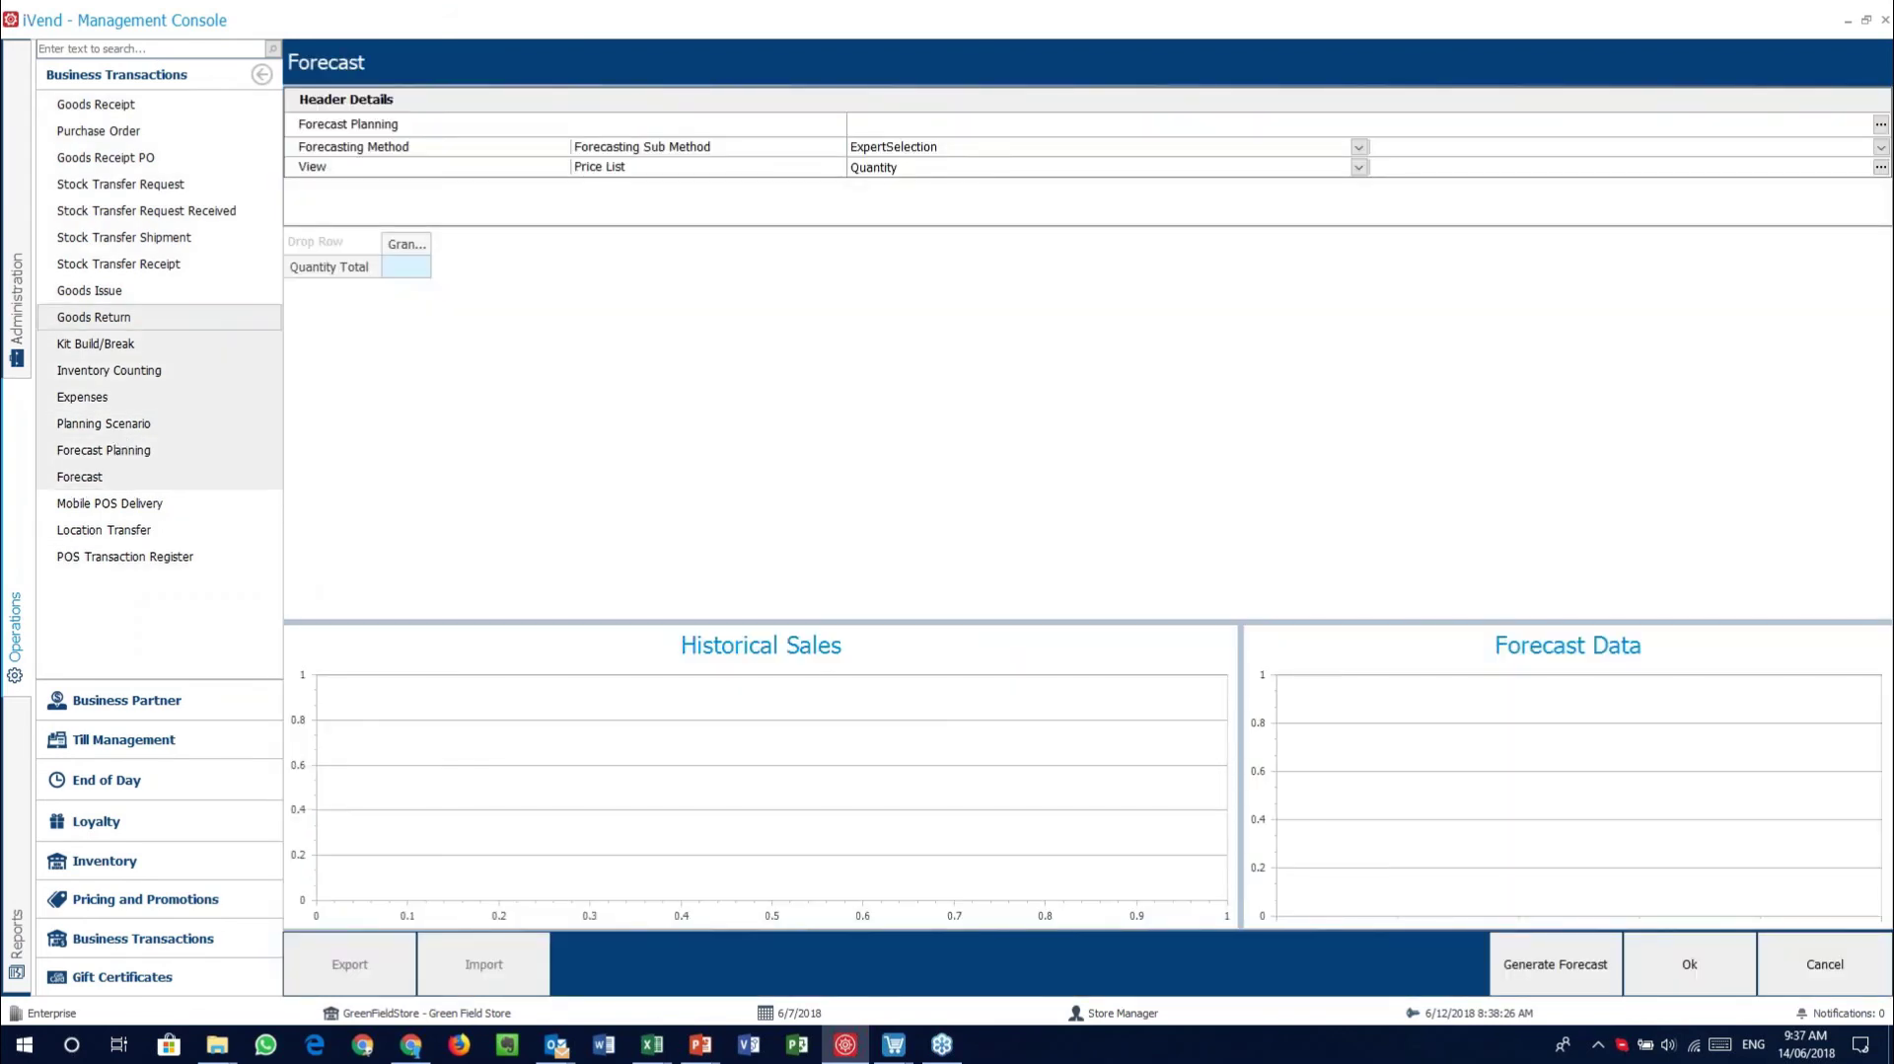
click(1841, 128)
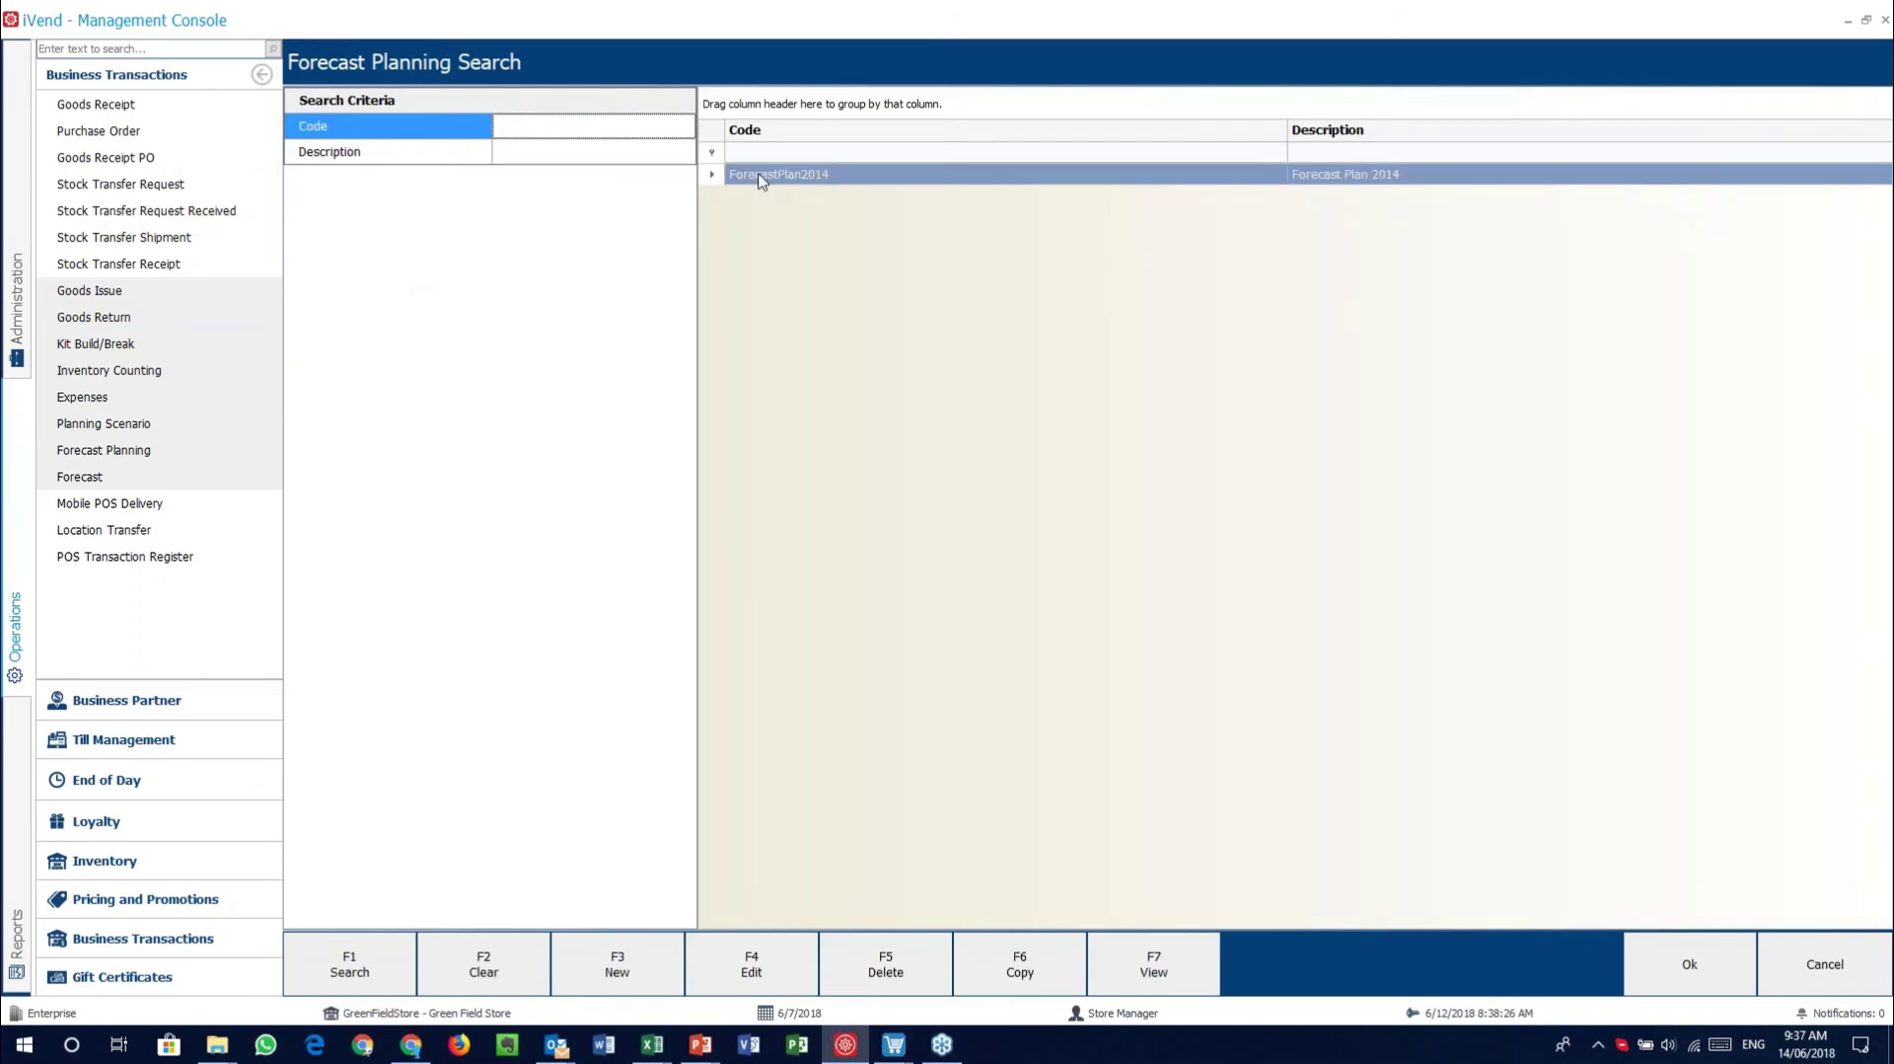
click(762, 178)
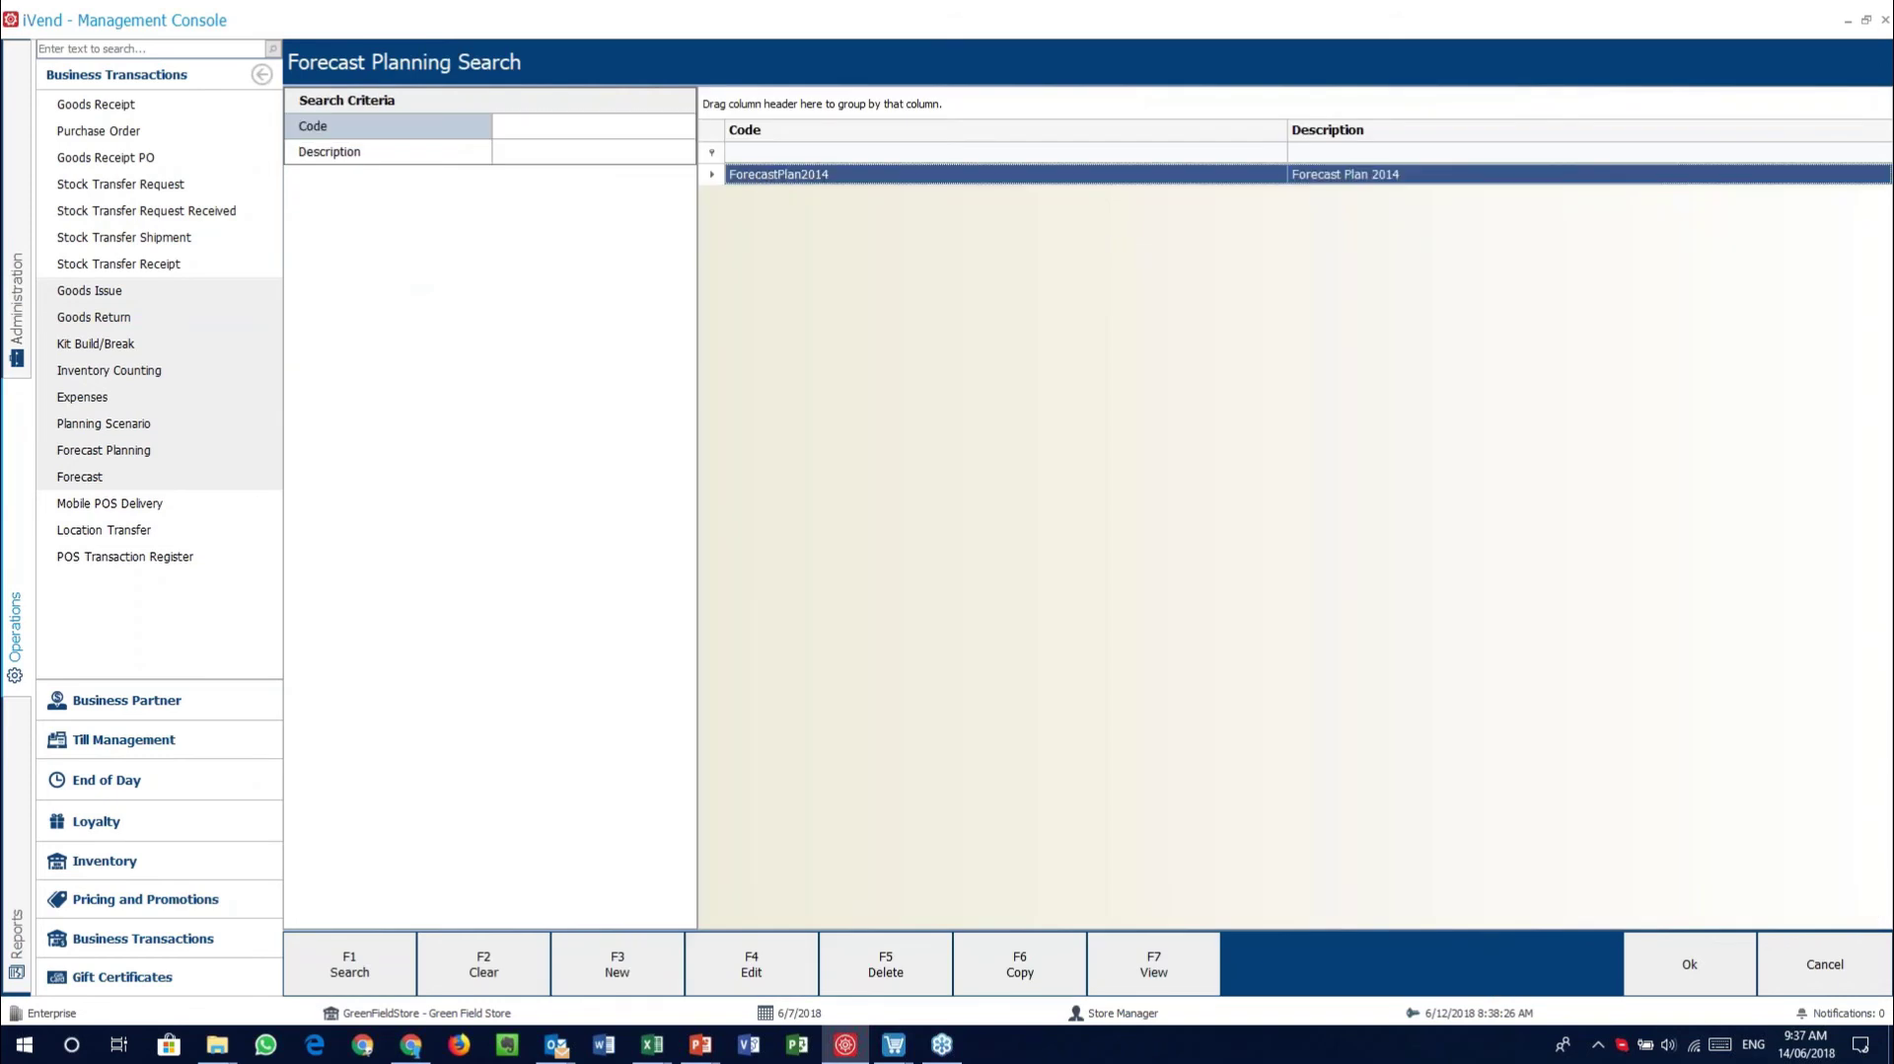
double_click(762, 178)
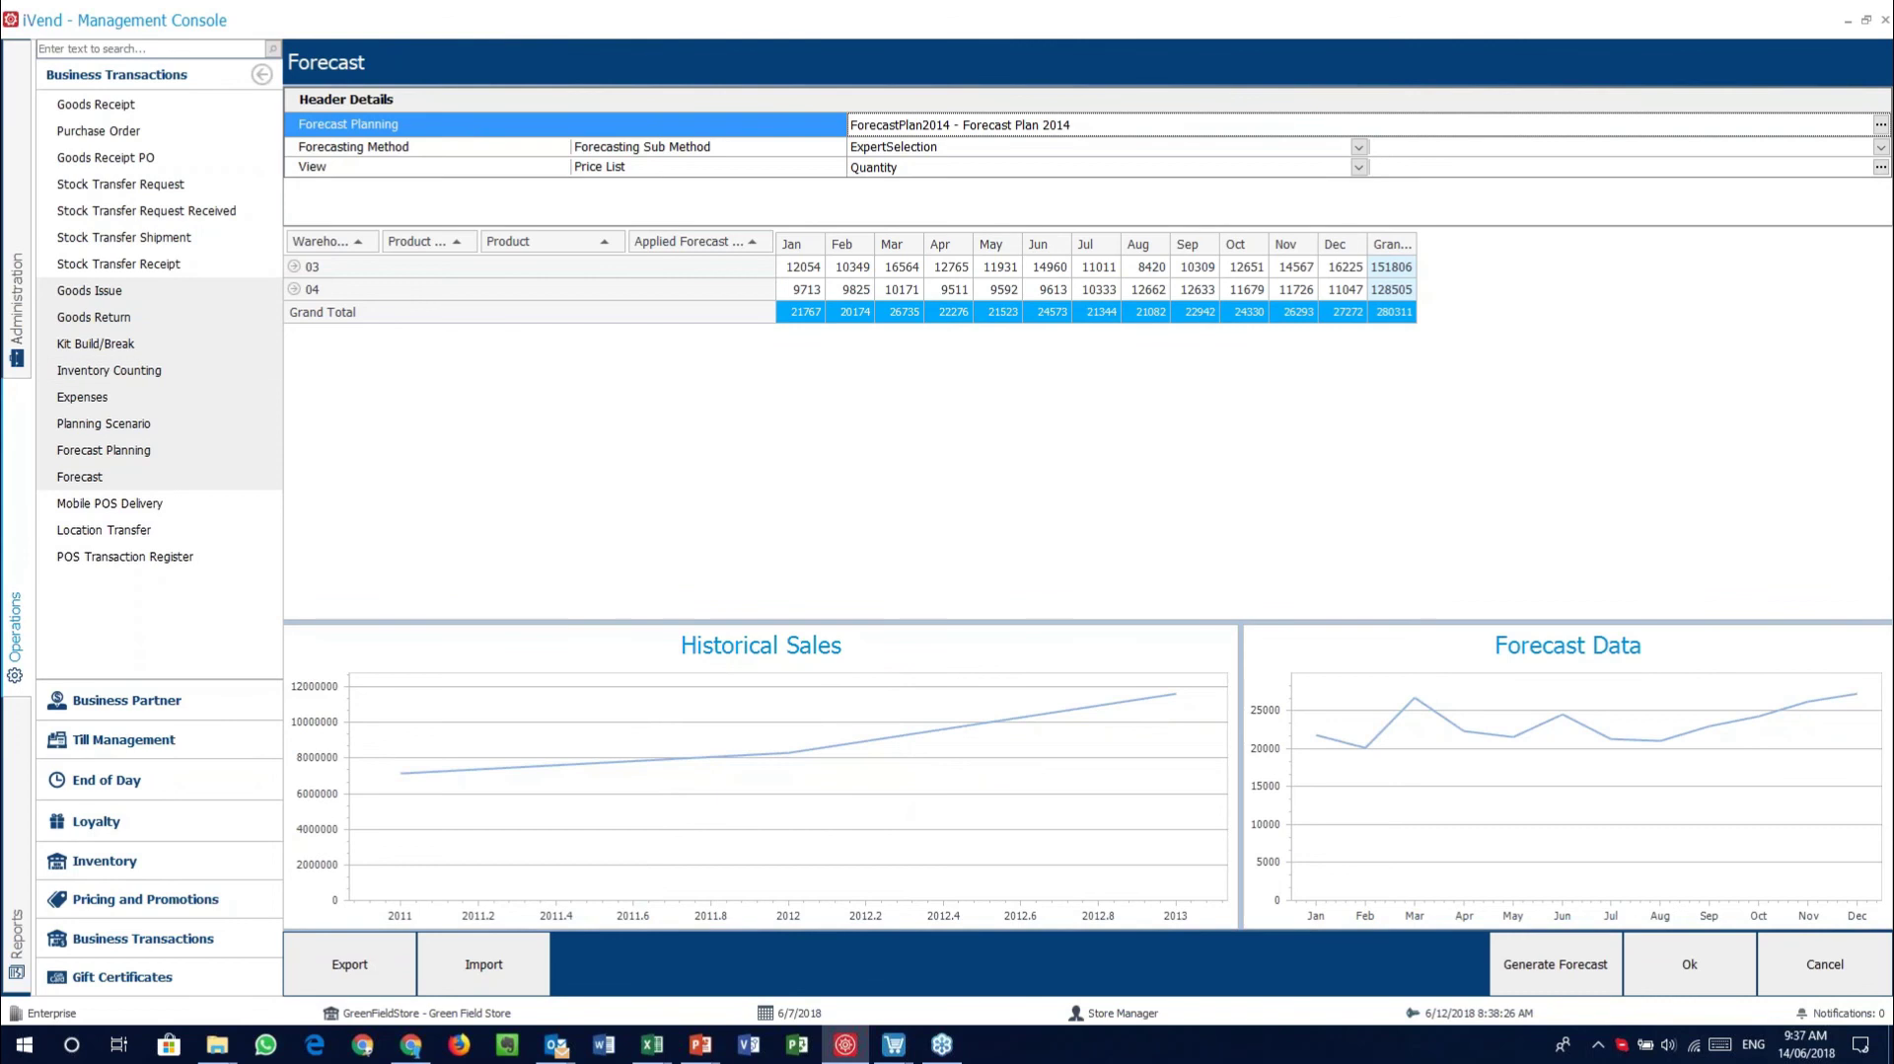
Expand warehouse 04's Apparel group down to product level and view the charts for Mens Levis Jean and Men's Solid Polo
click(294, 289)
click(404, 291)
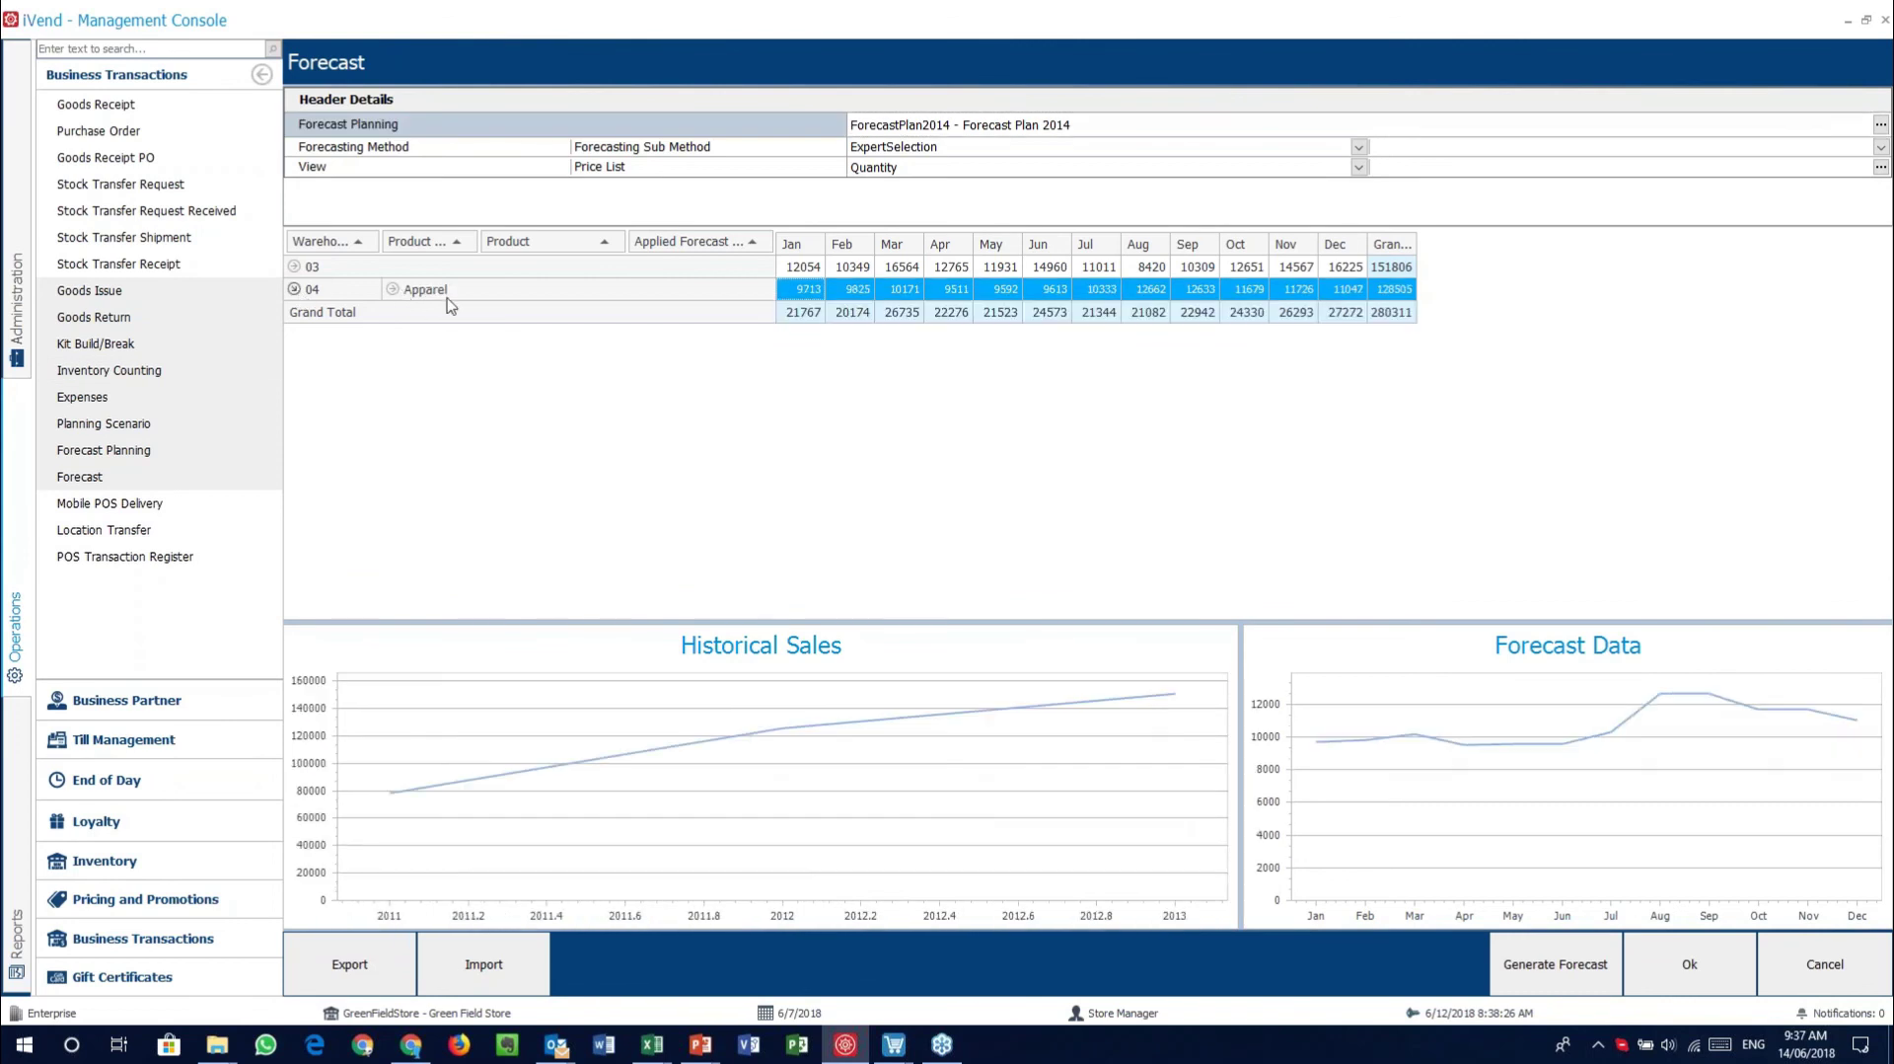
click(393, 289)
click(491, 289)
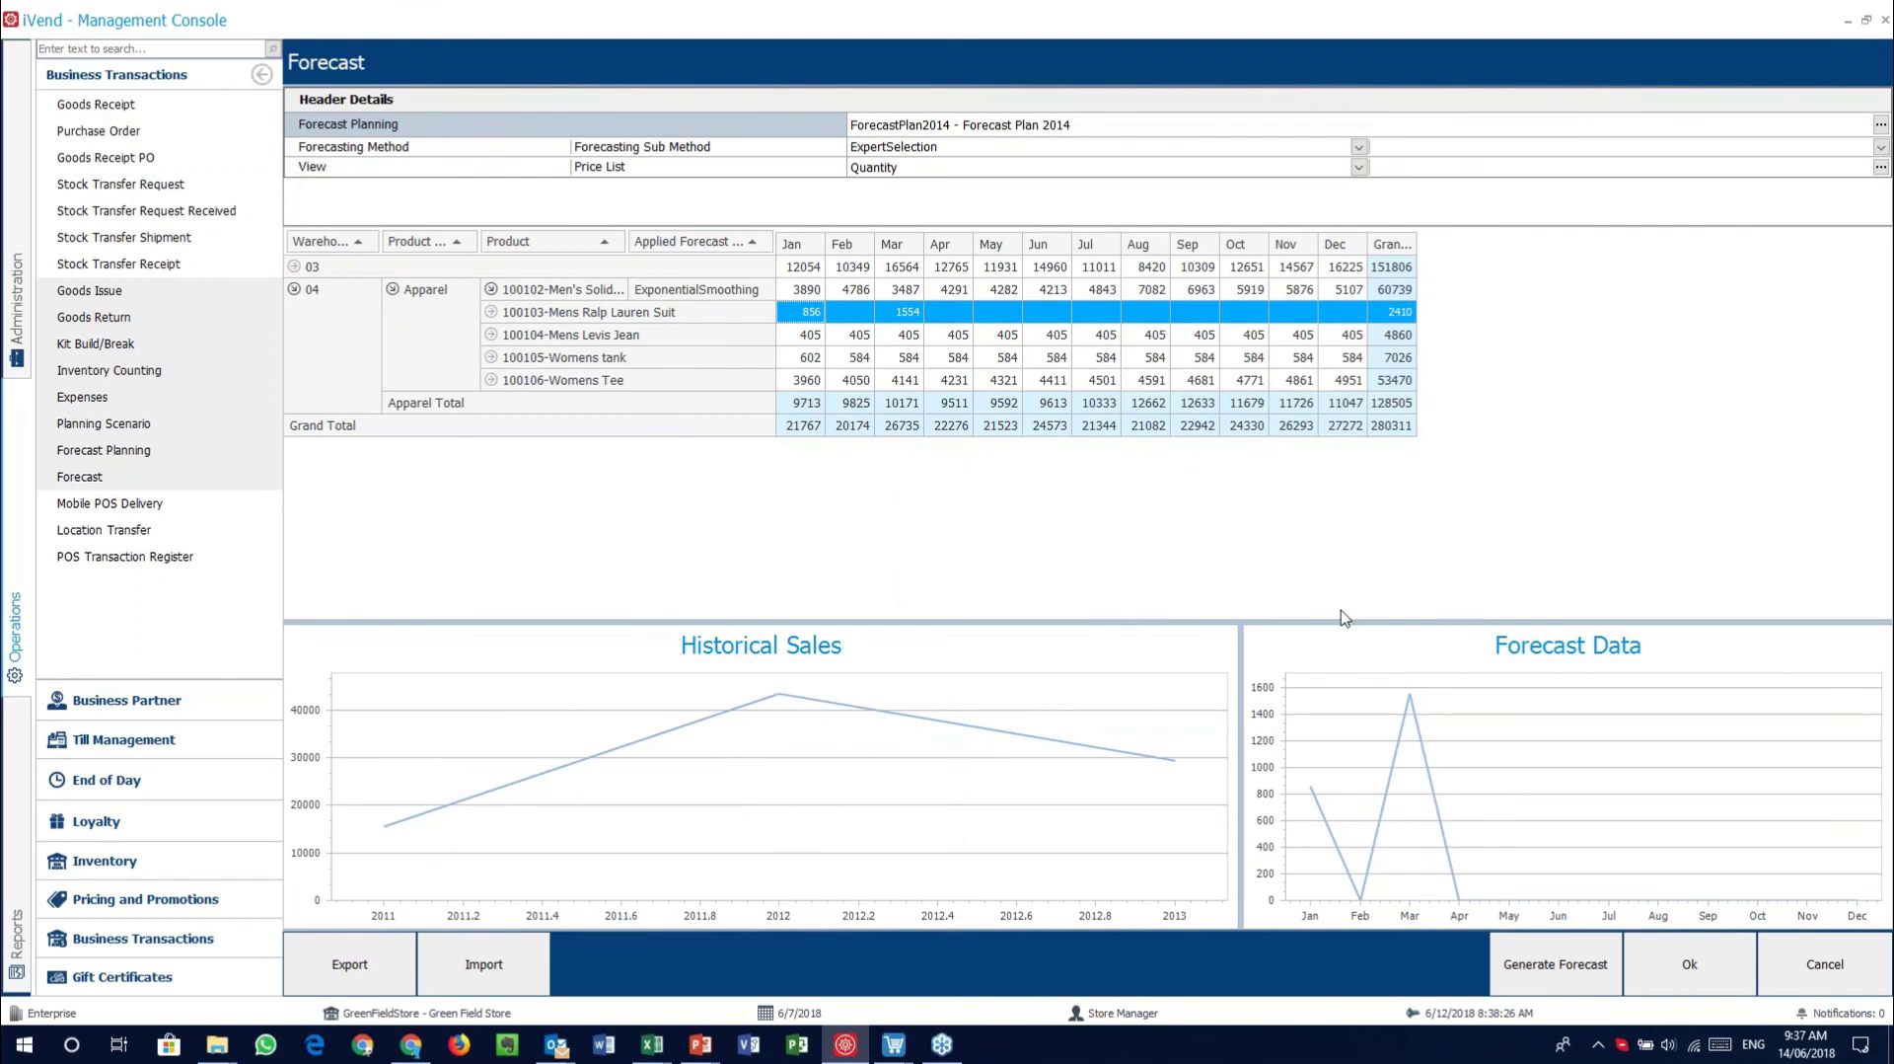
click(560, 336)
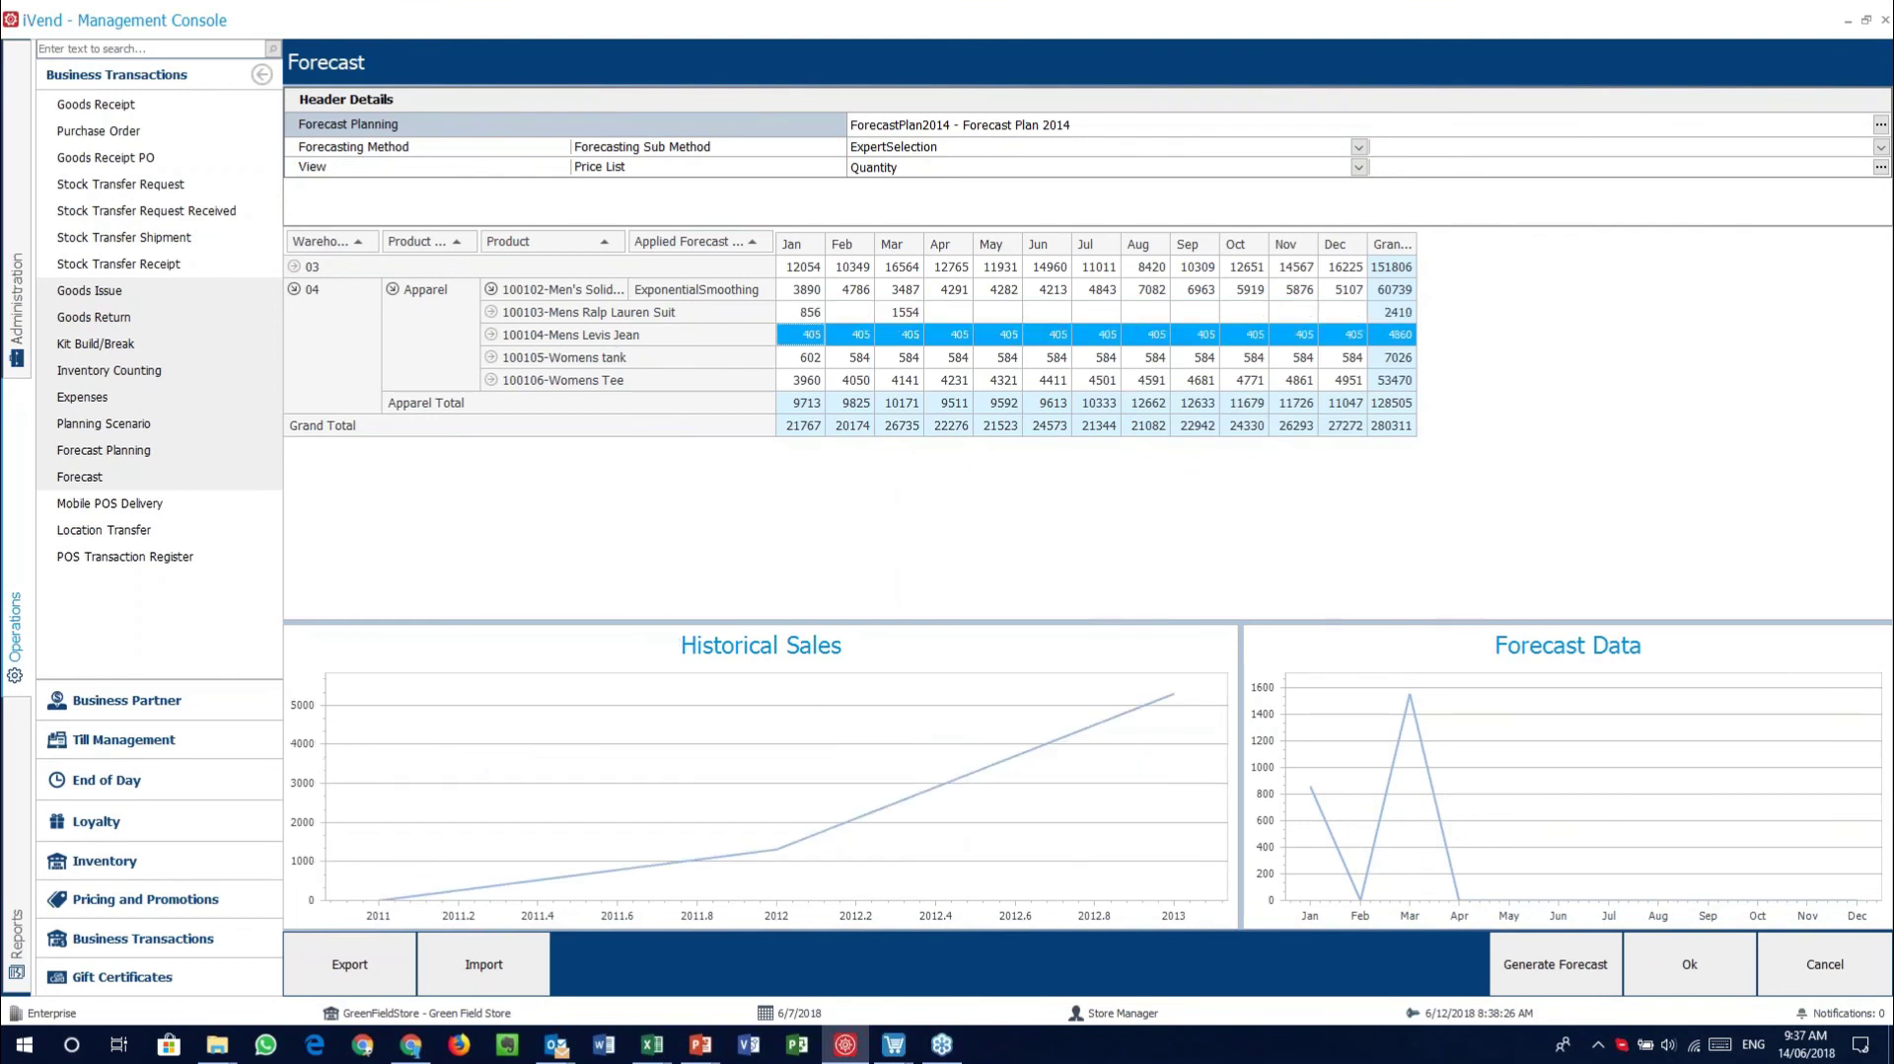
click(566, 294)
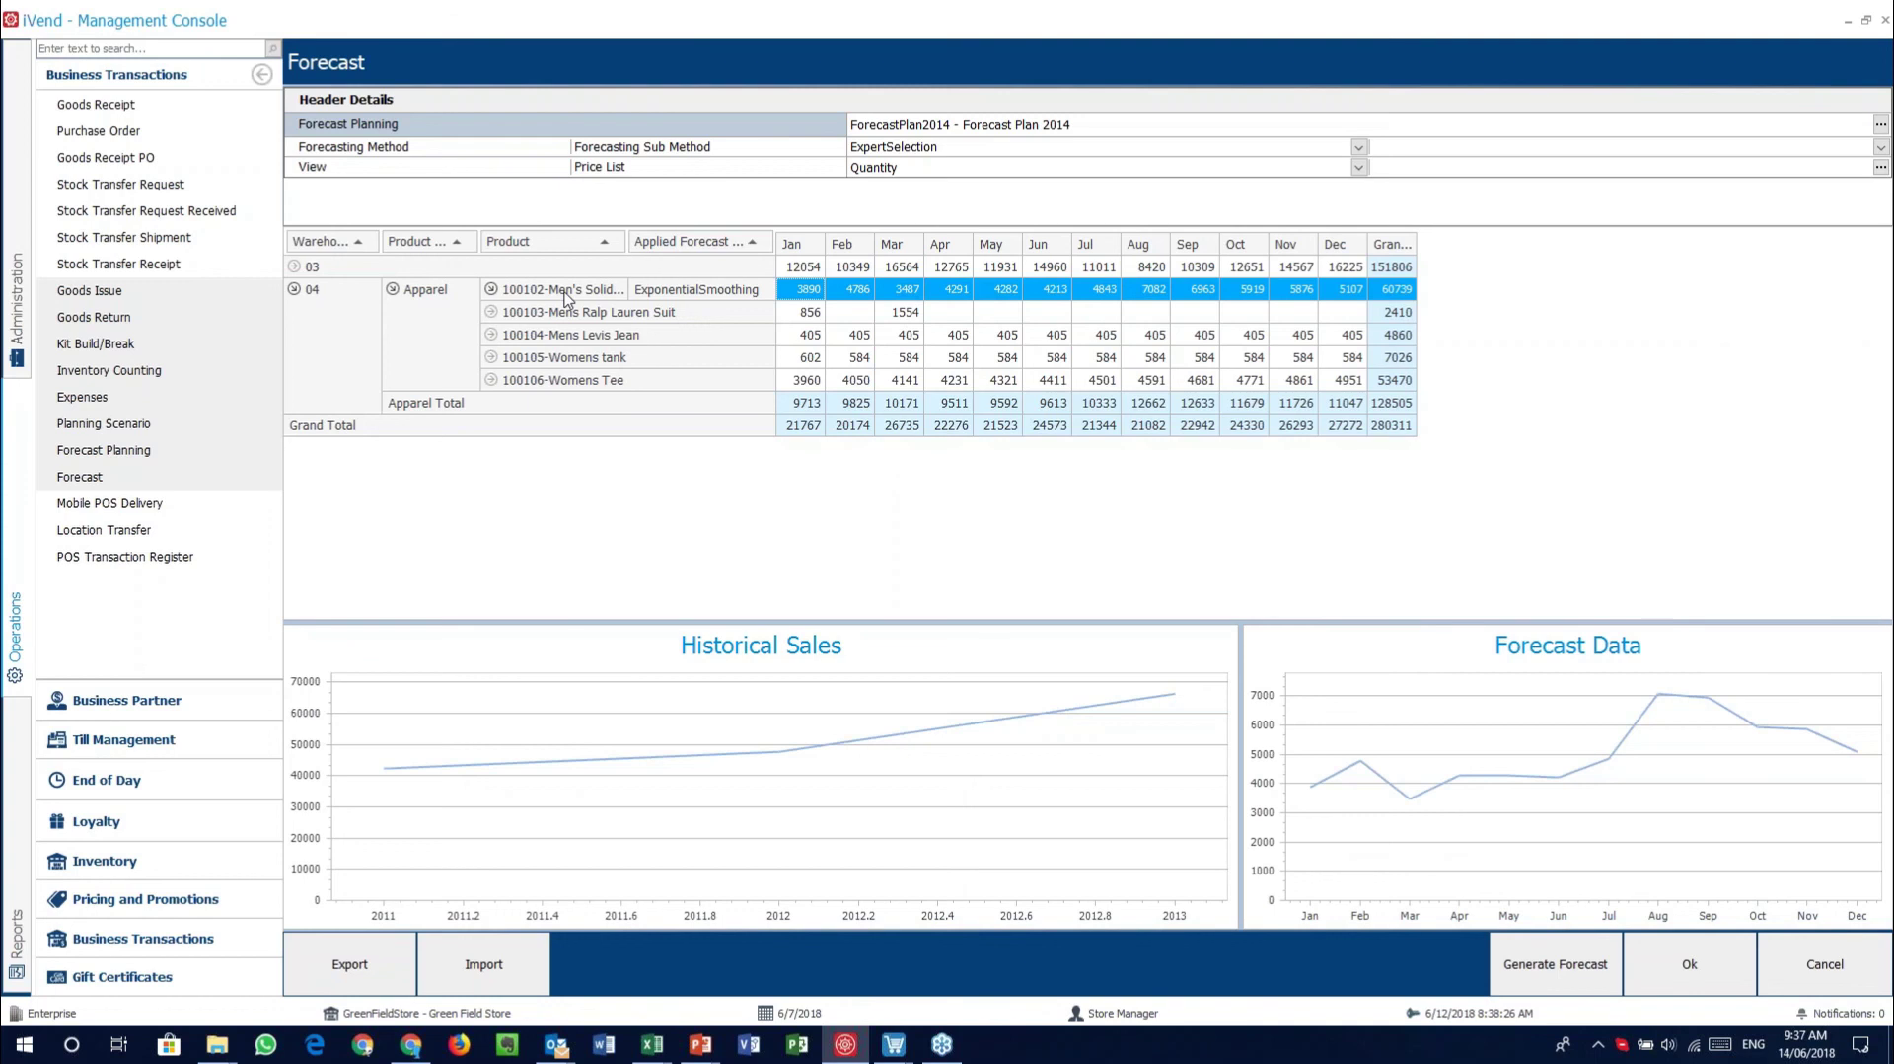
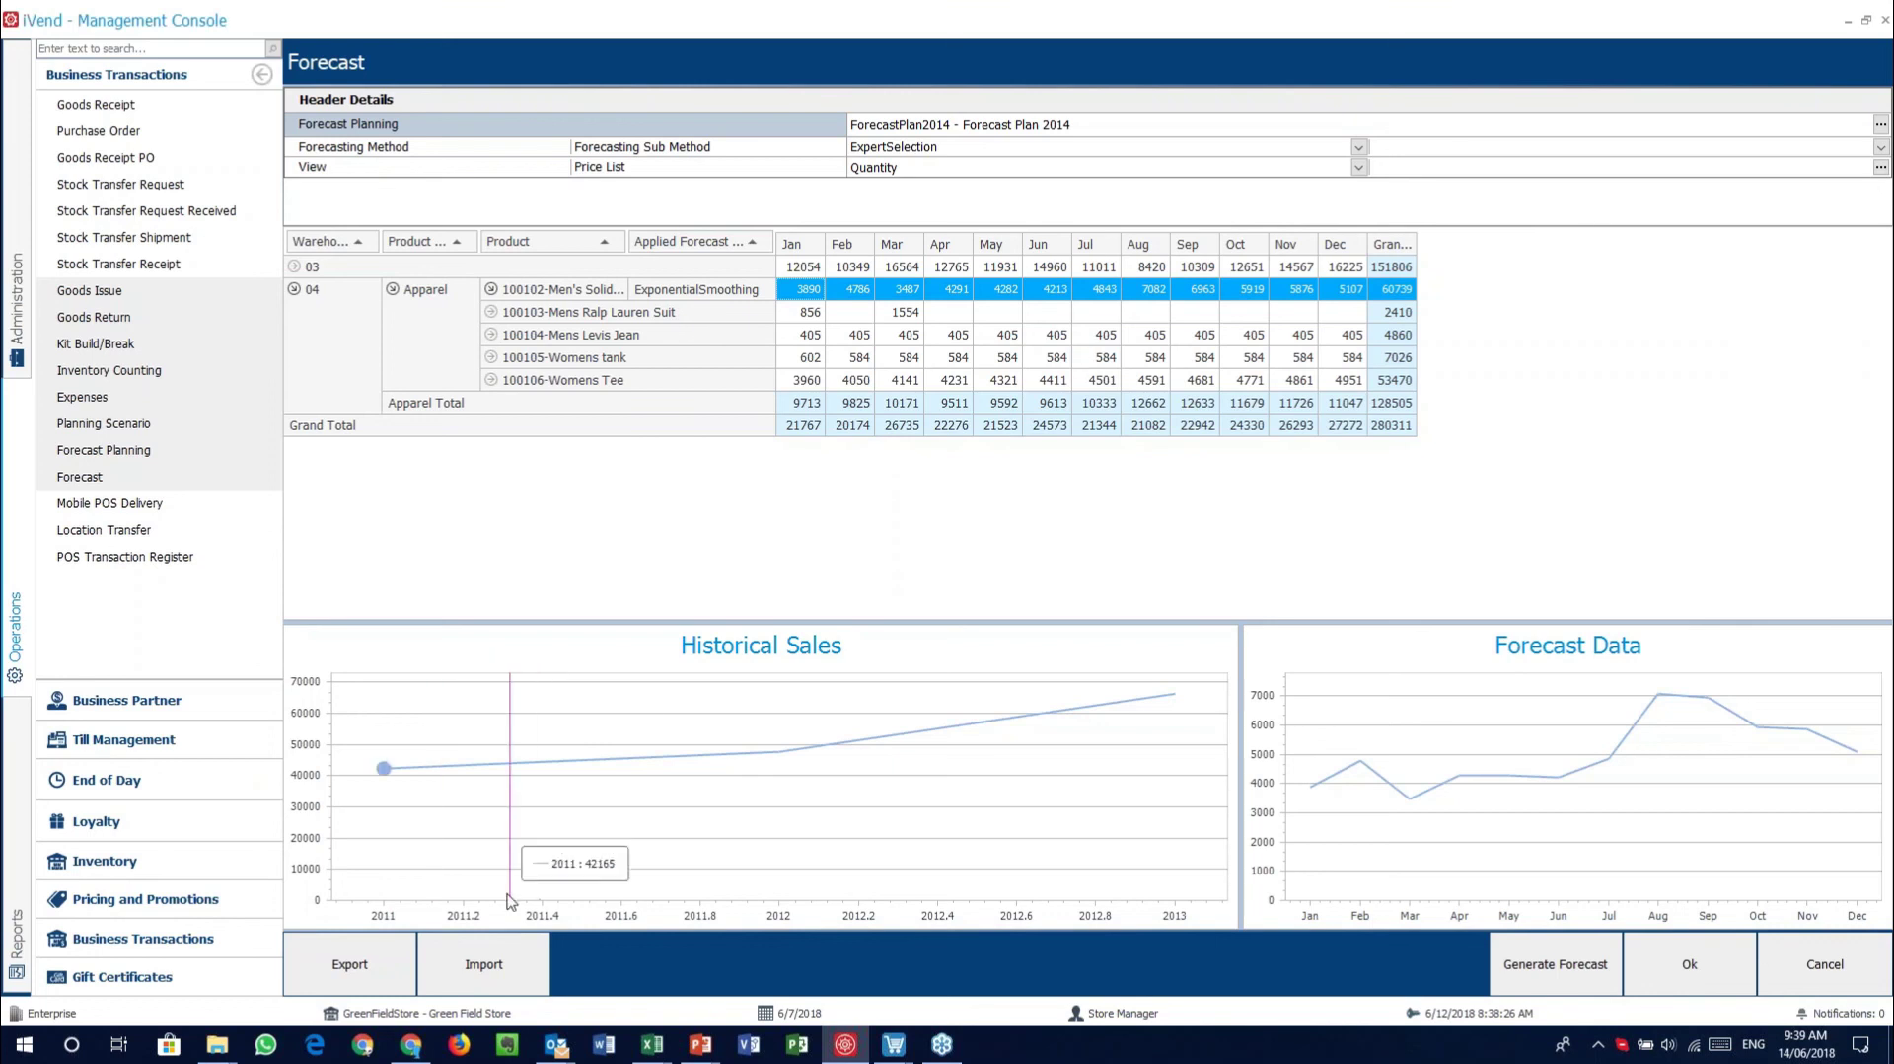
Preview the forecast's export results, go back without exporting to XLS, and accept the forecast
click(351, 964)
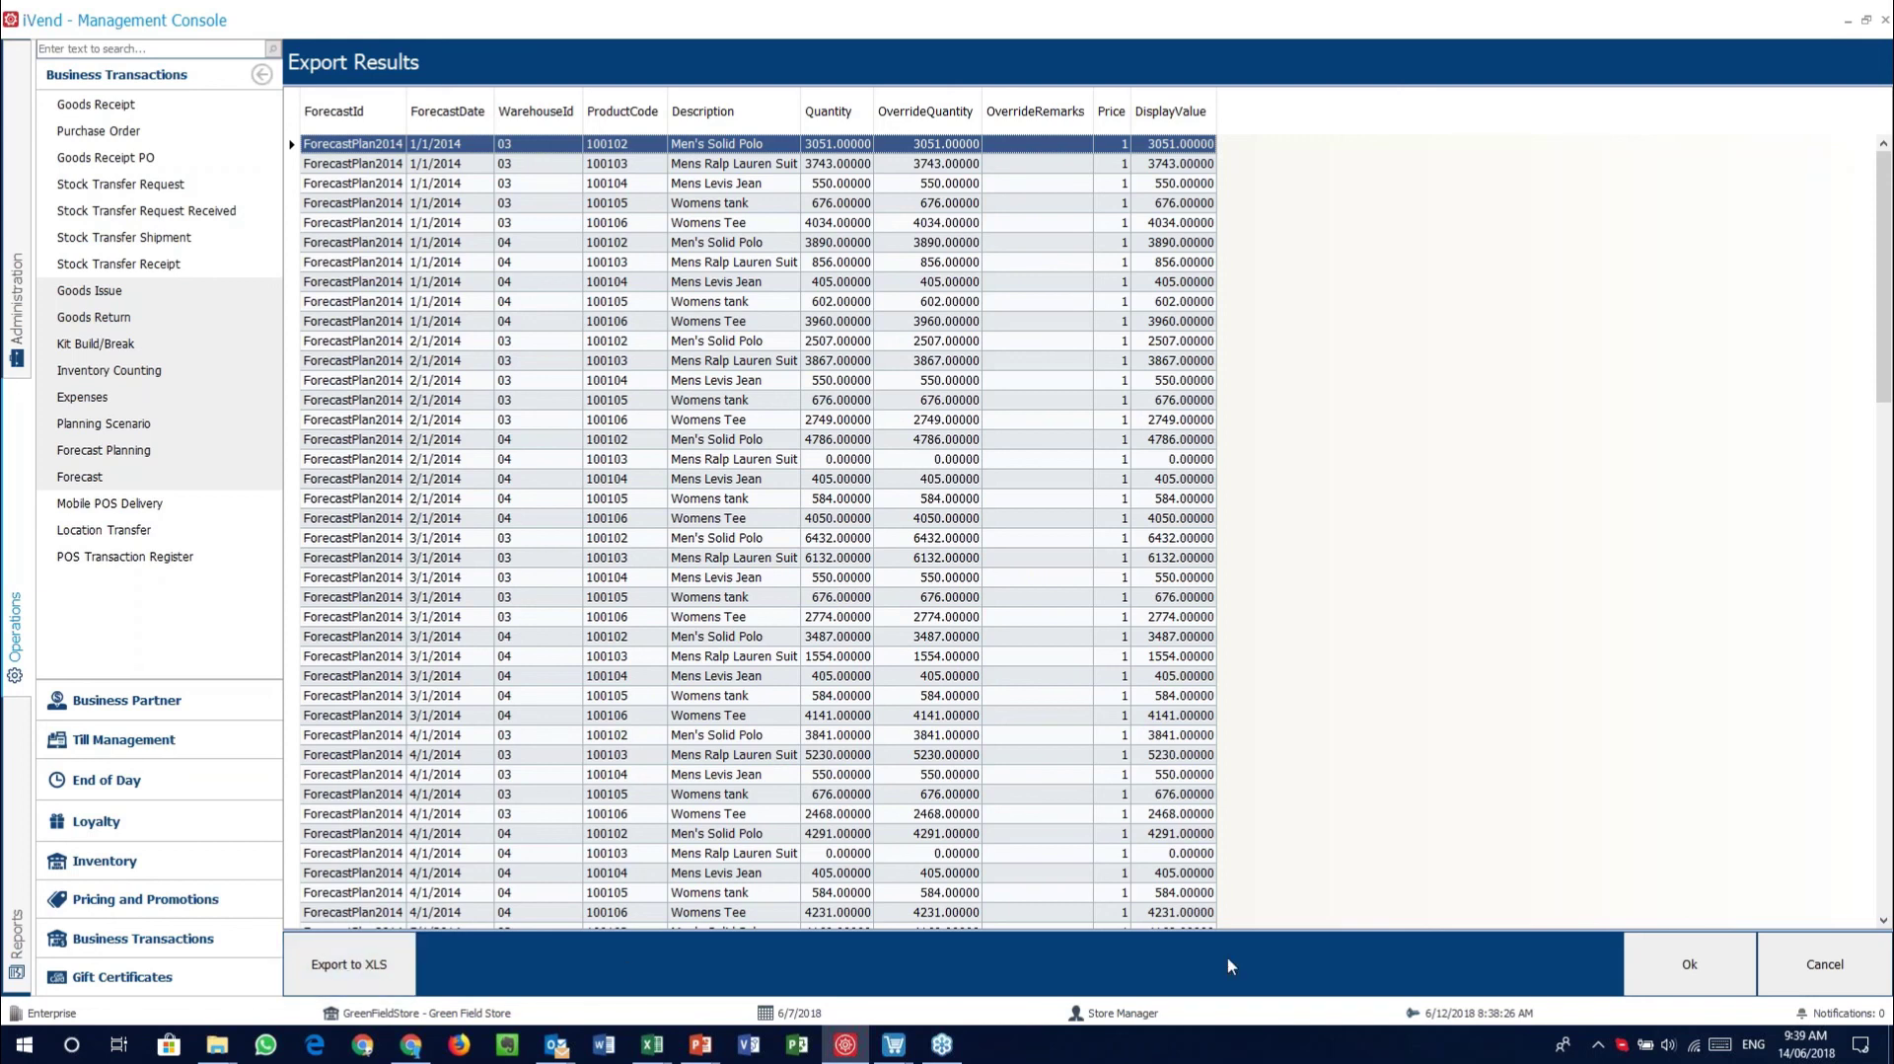
click(1839, 979)
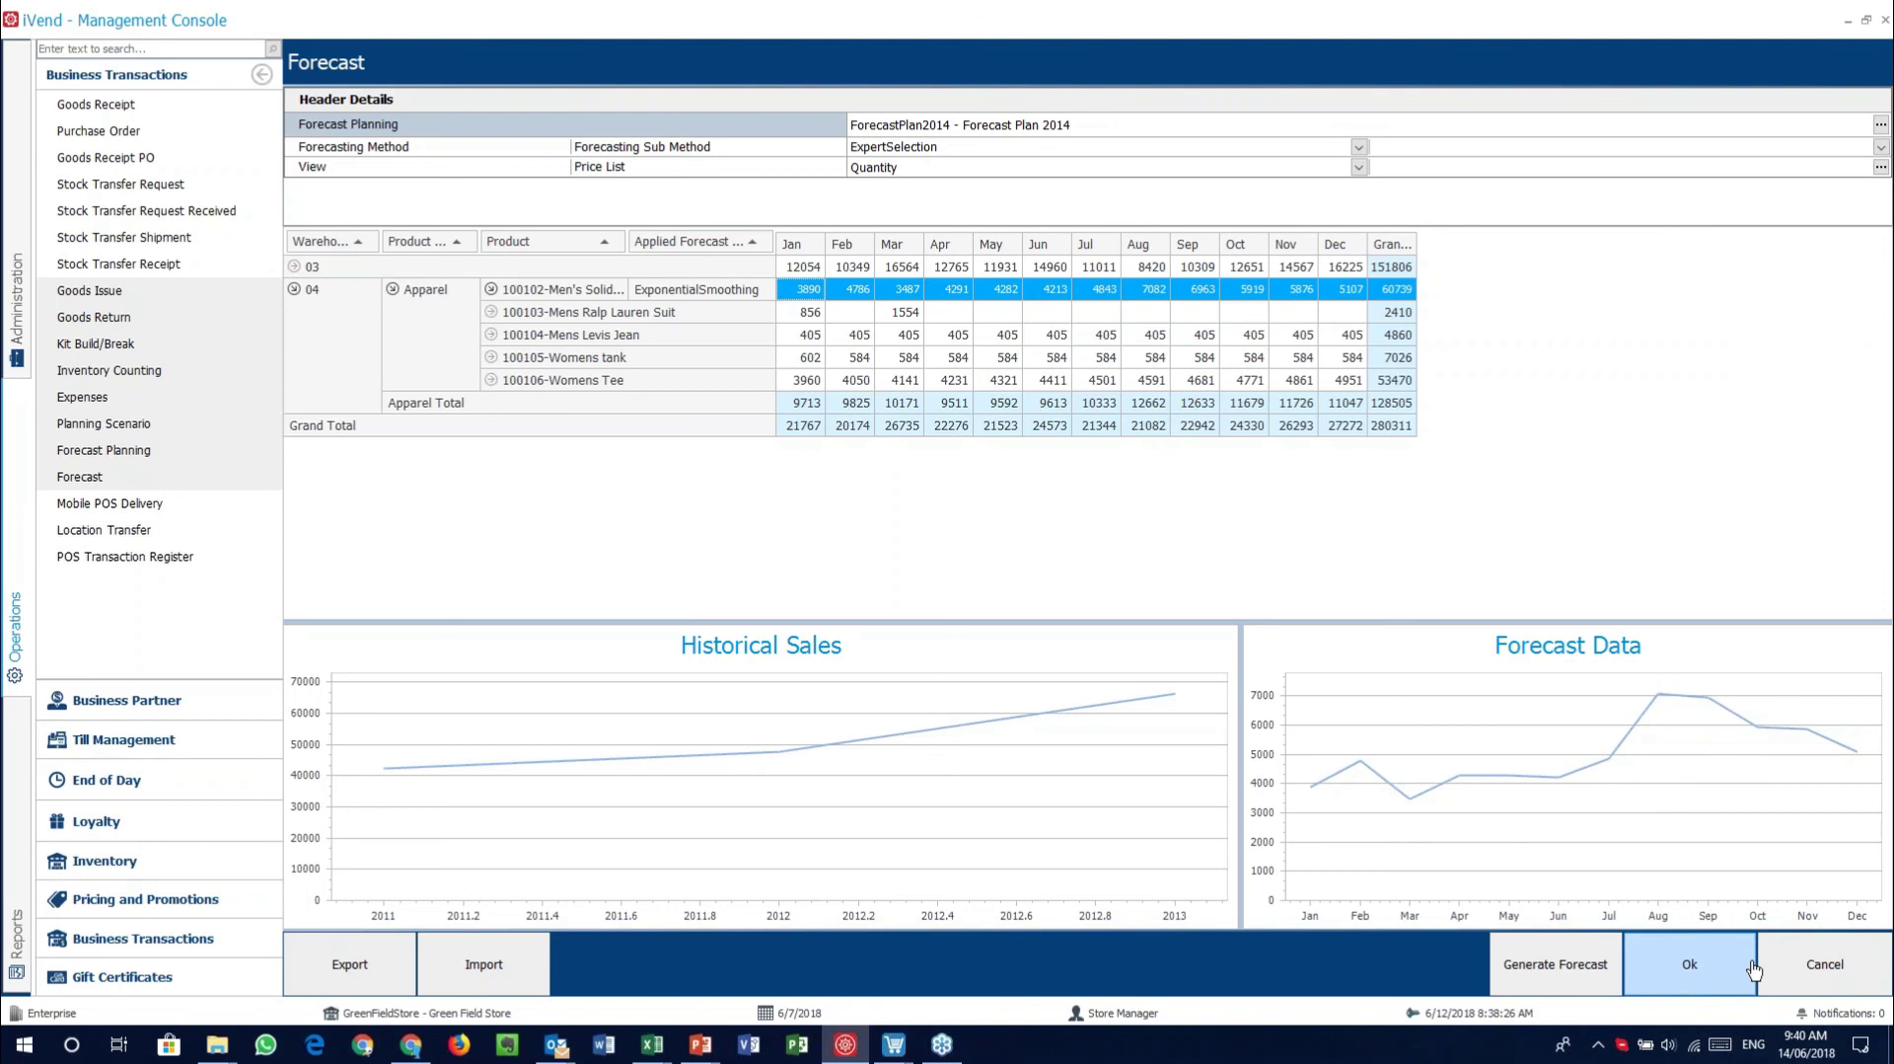
click(1711, 975)
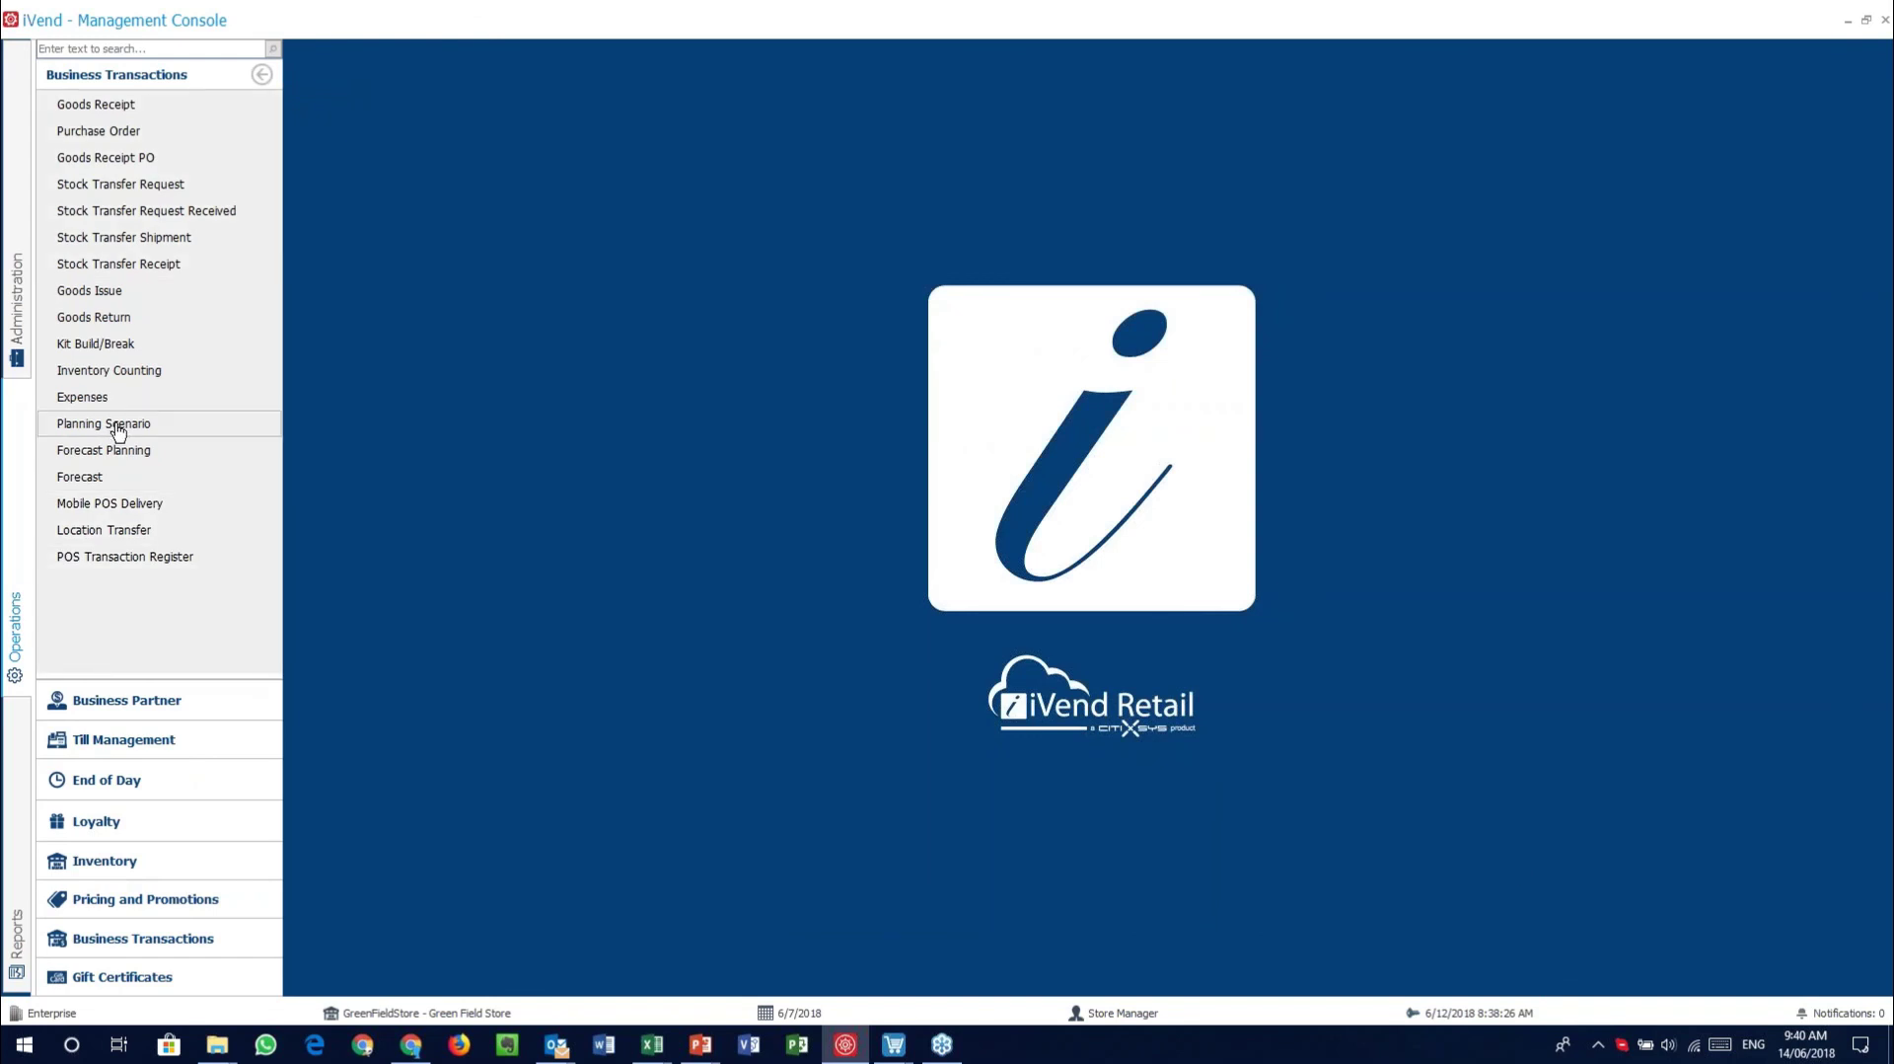
Open the MRP2014 planning scenario and review its header details, purchase and transfer recommendation settings, and existing inventory location options
click(118, 426)
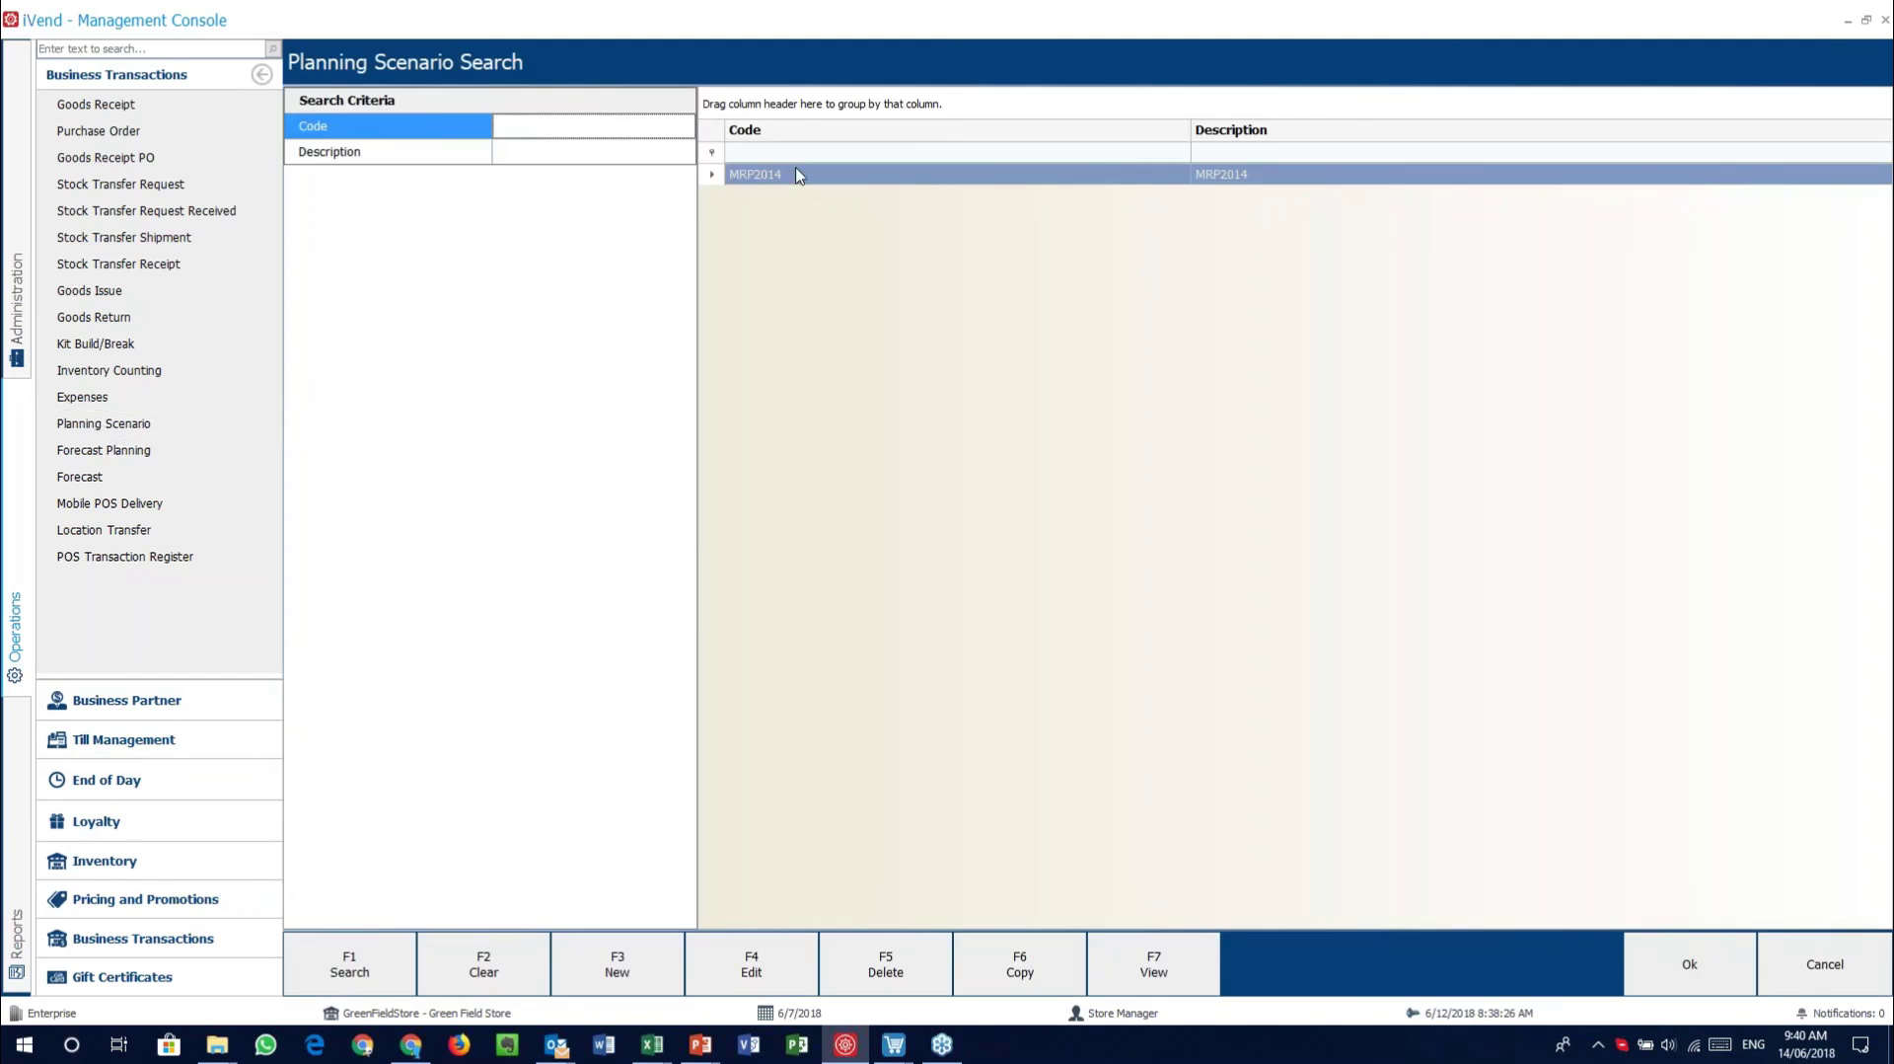
double_click(800, 174)
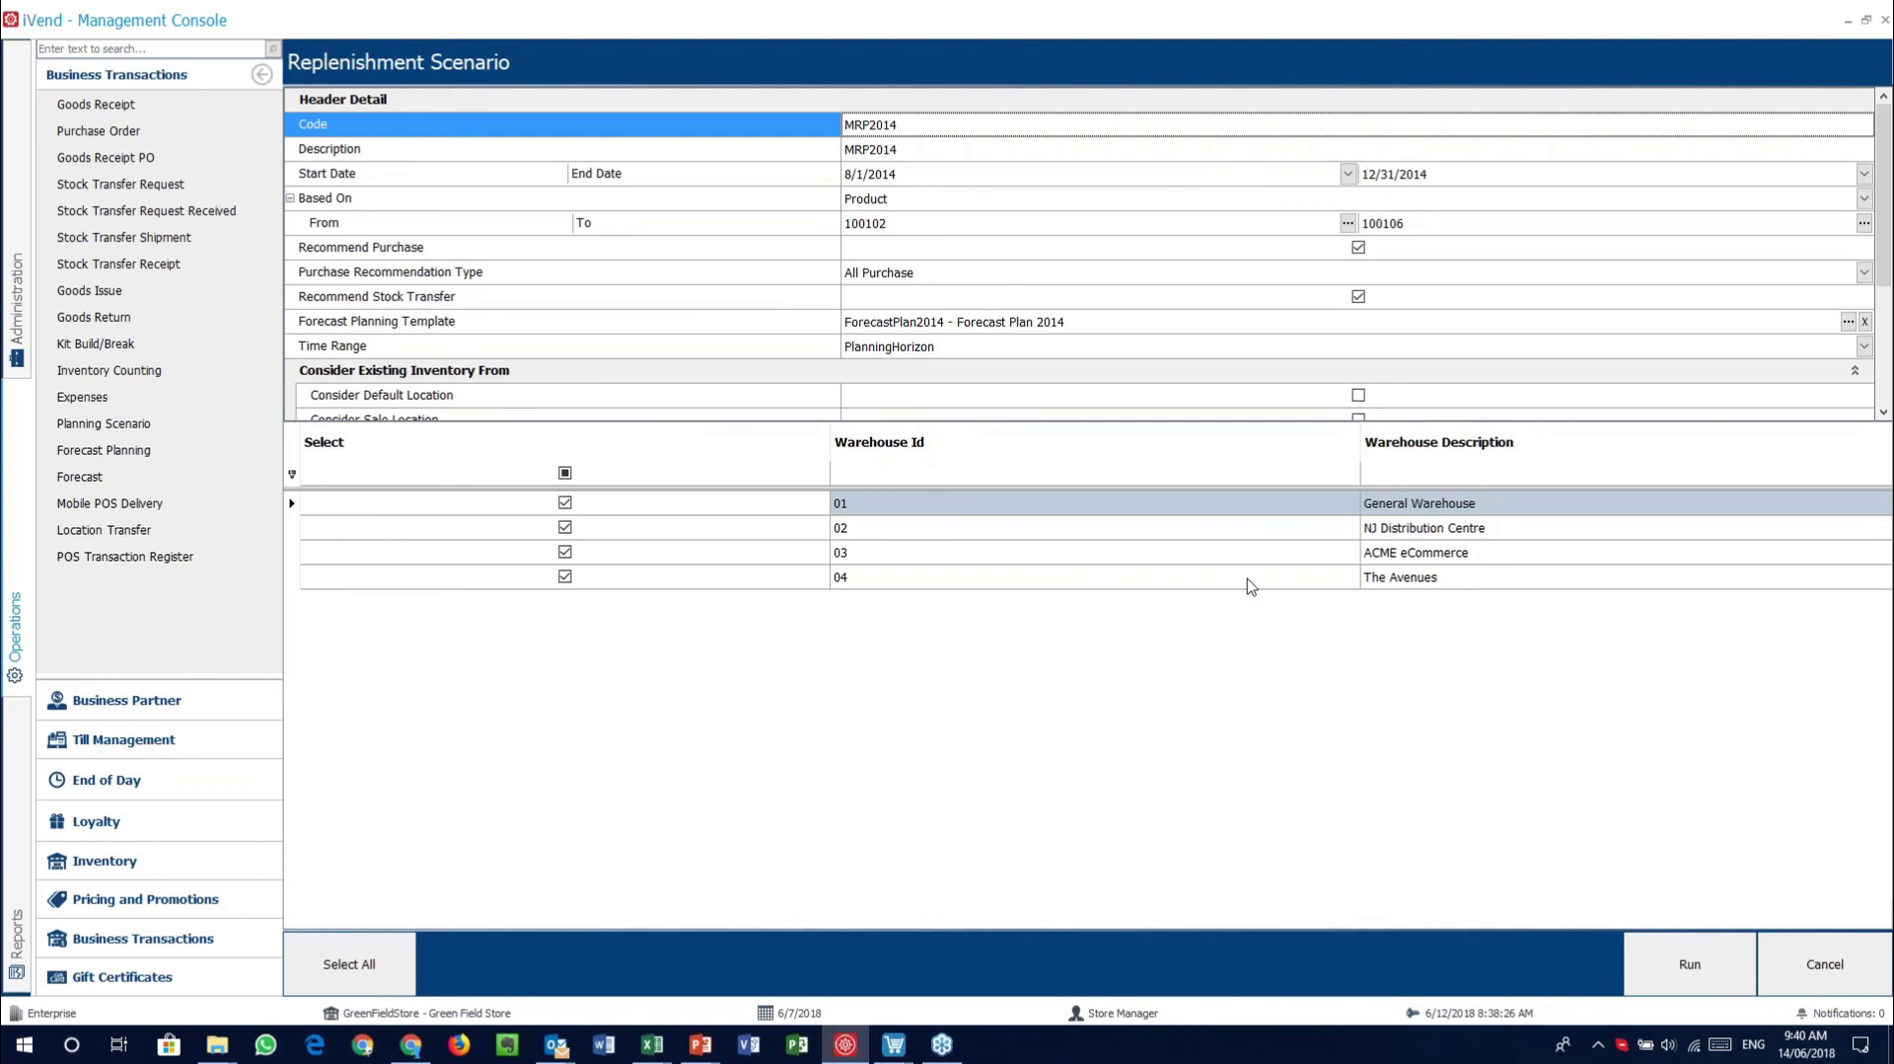
click(720, 158)
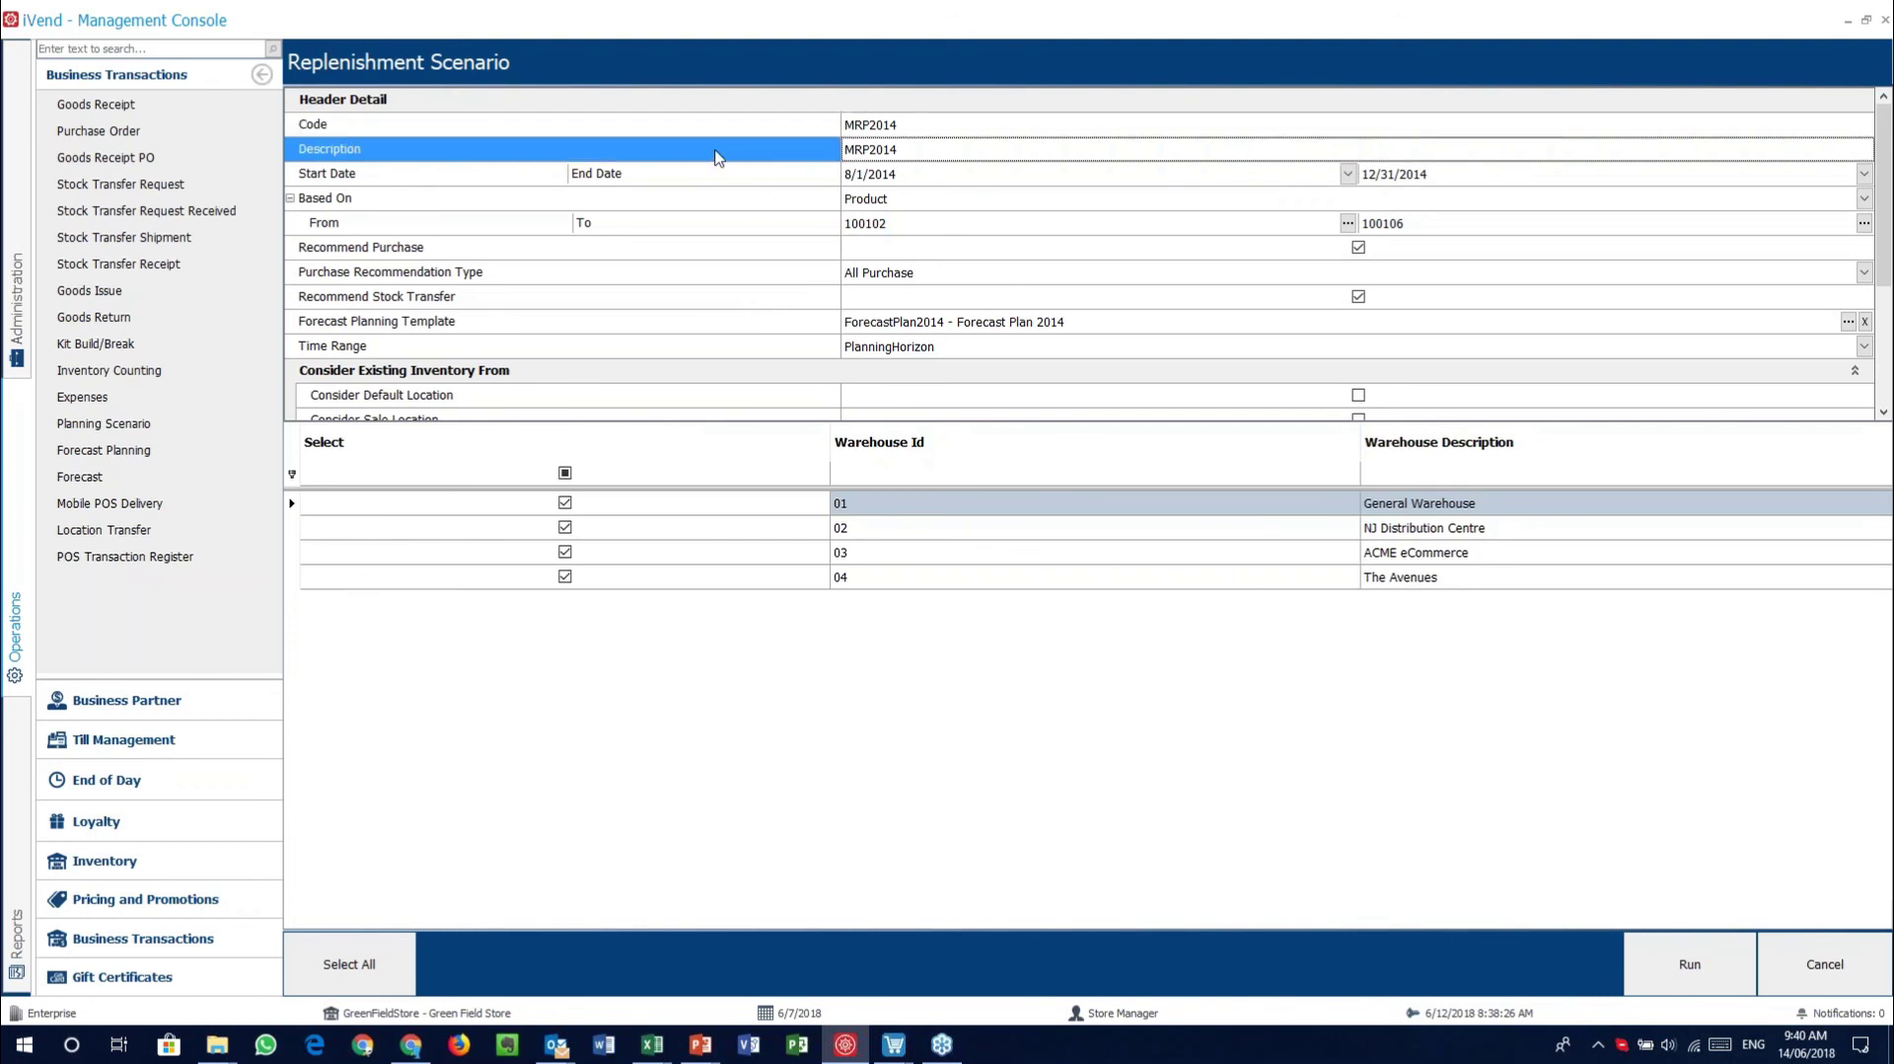
click(677, 253)
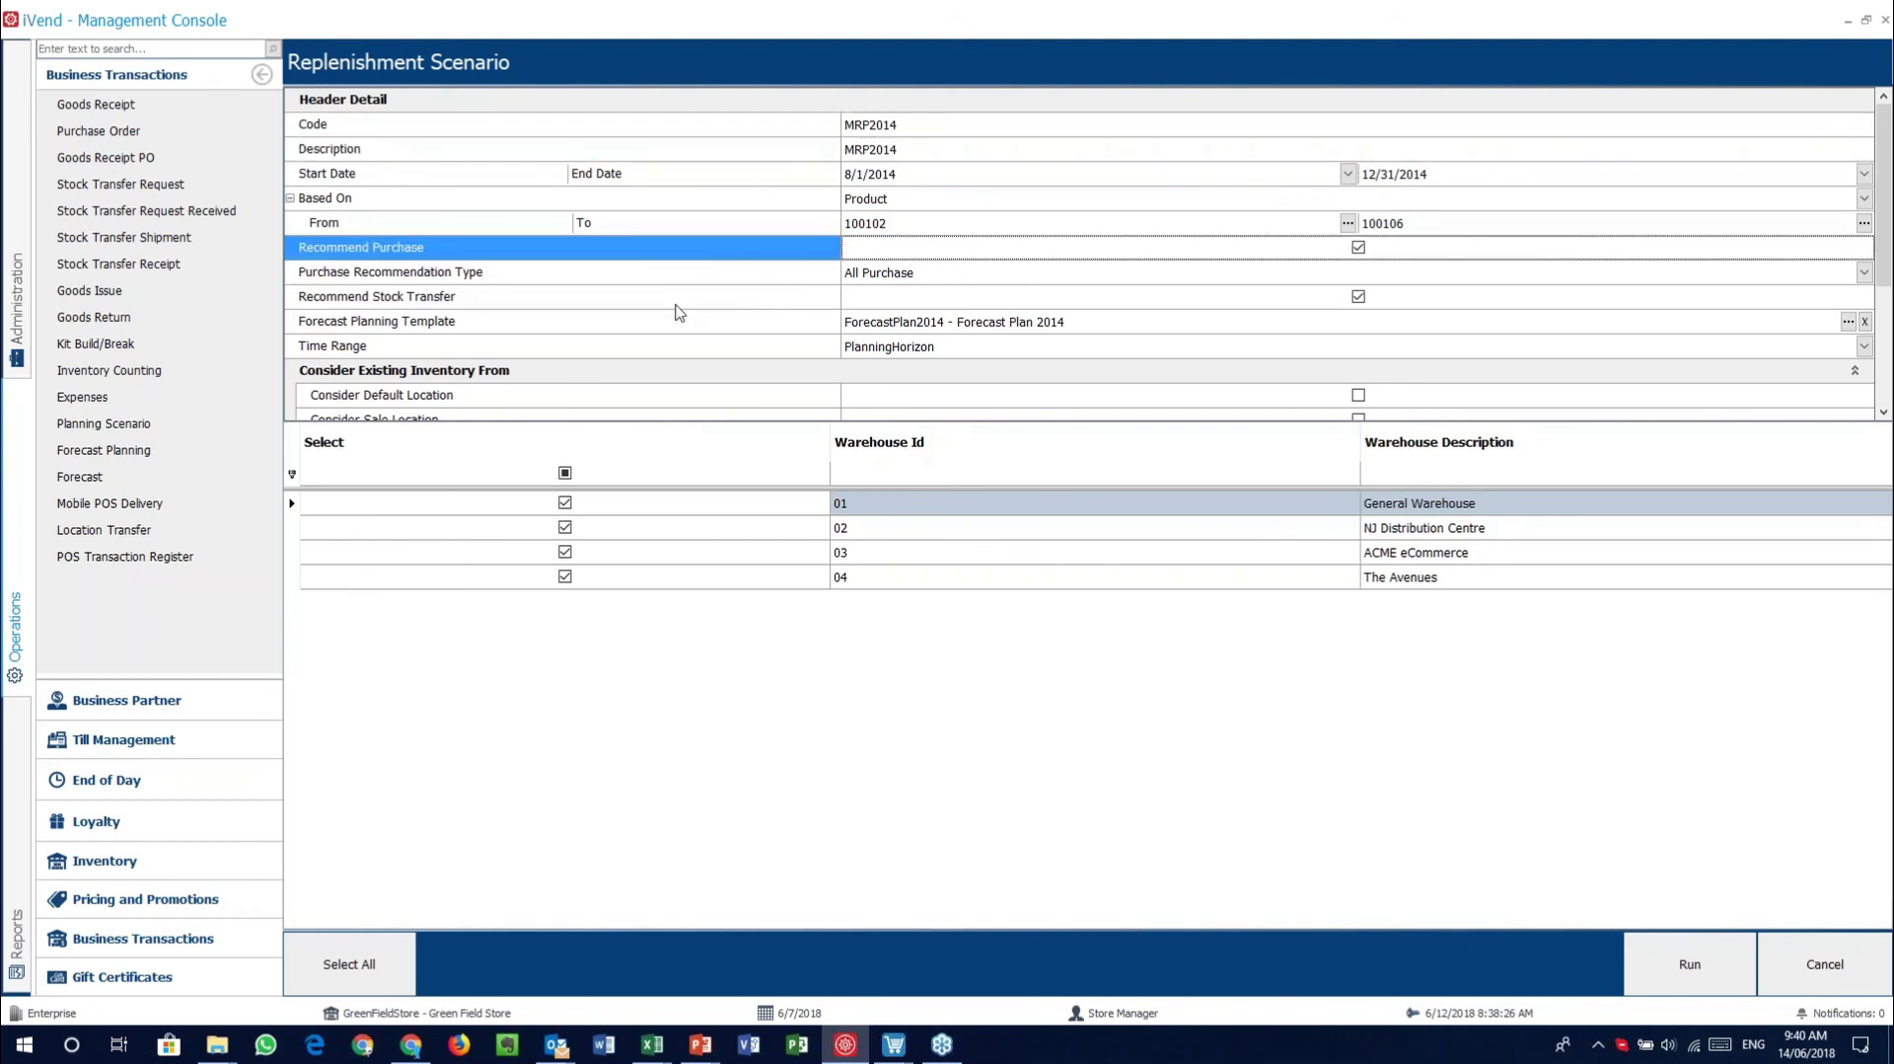
scroll(677, 350, down, 3)
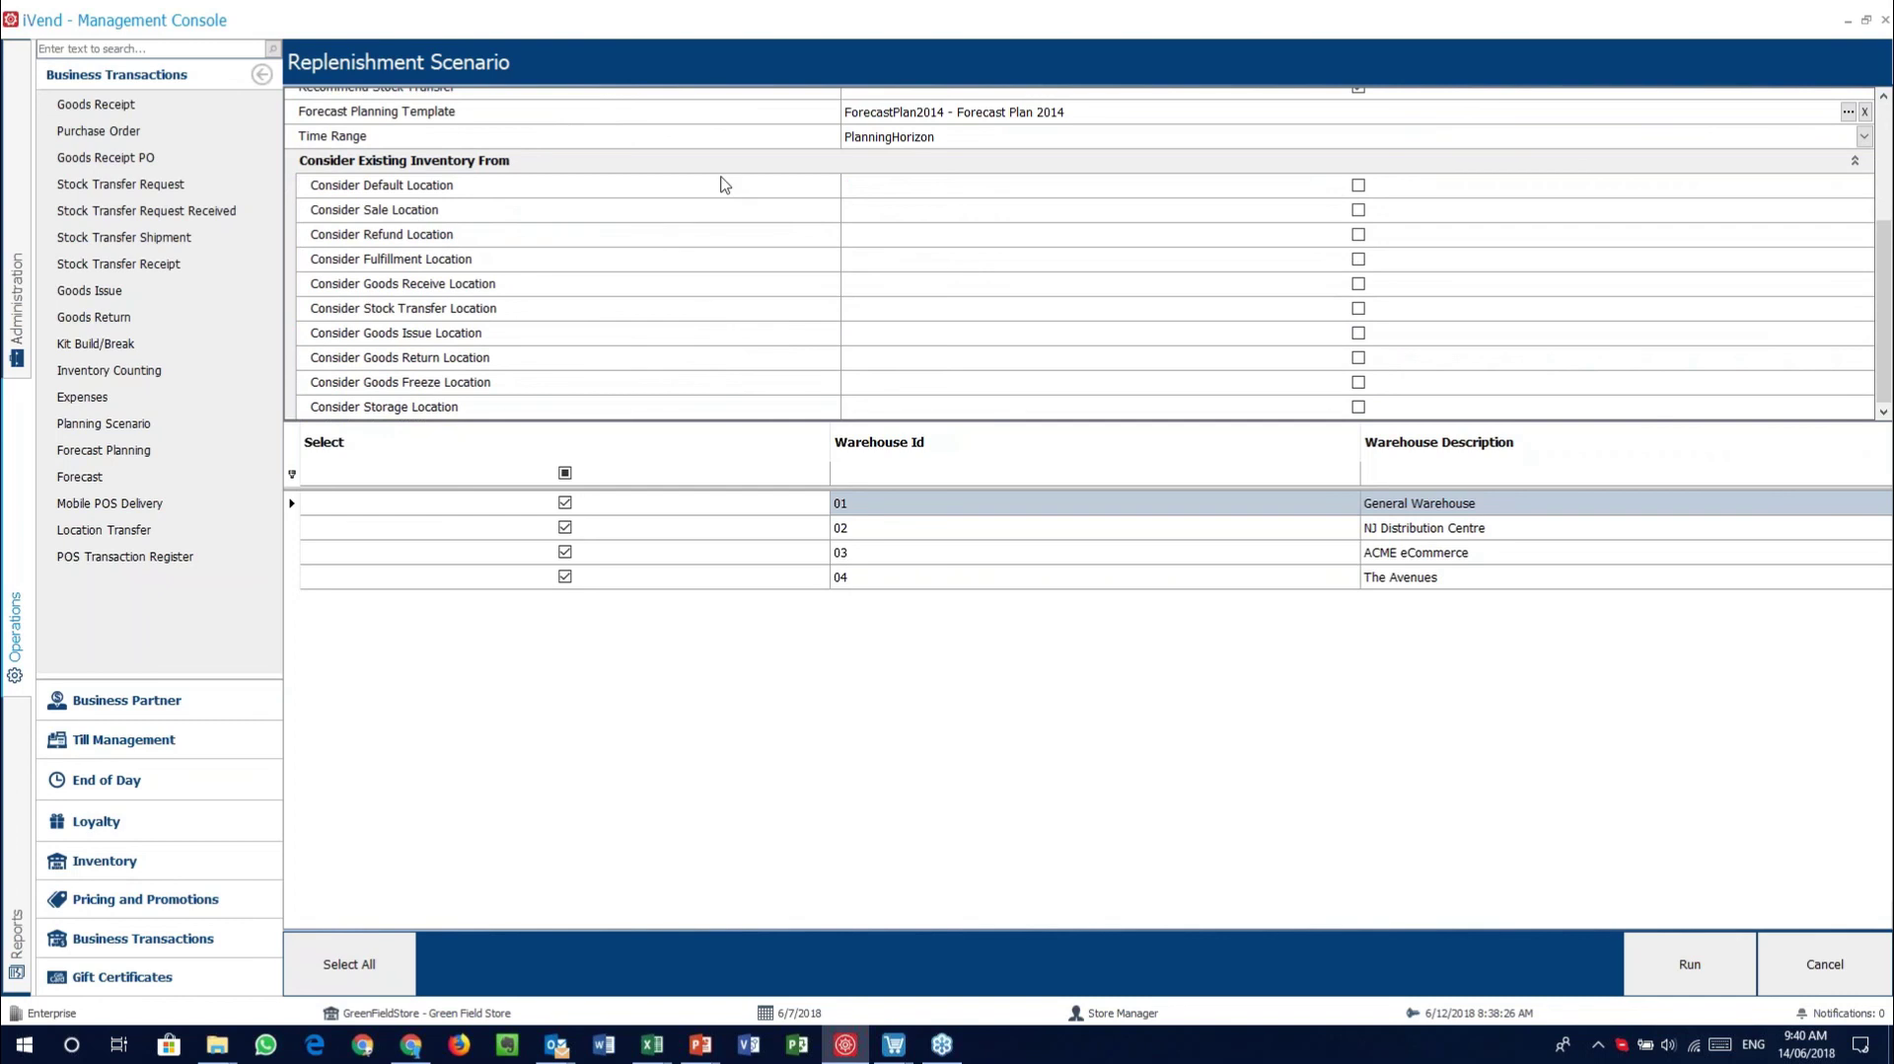
scroll(703, 323, up, 3)
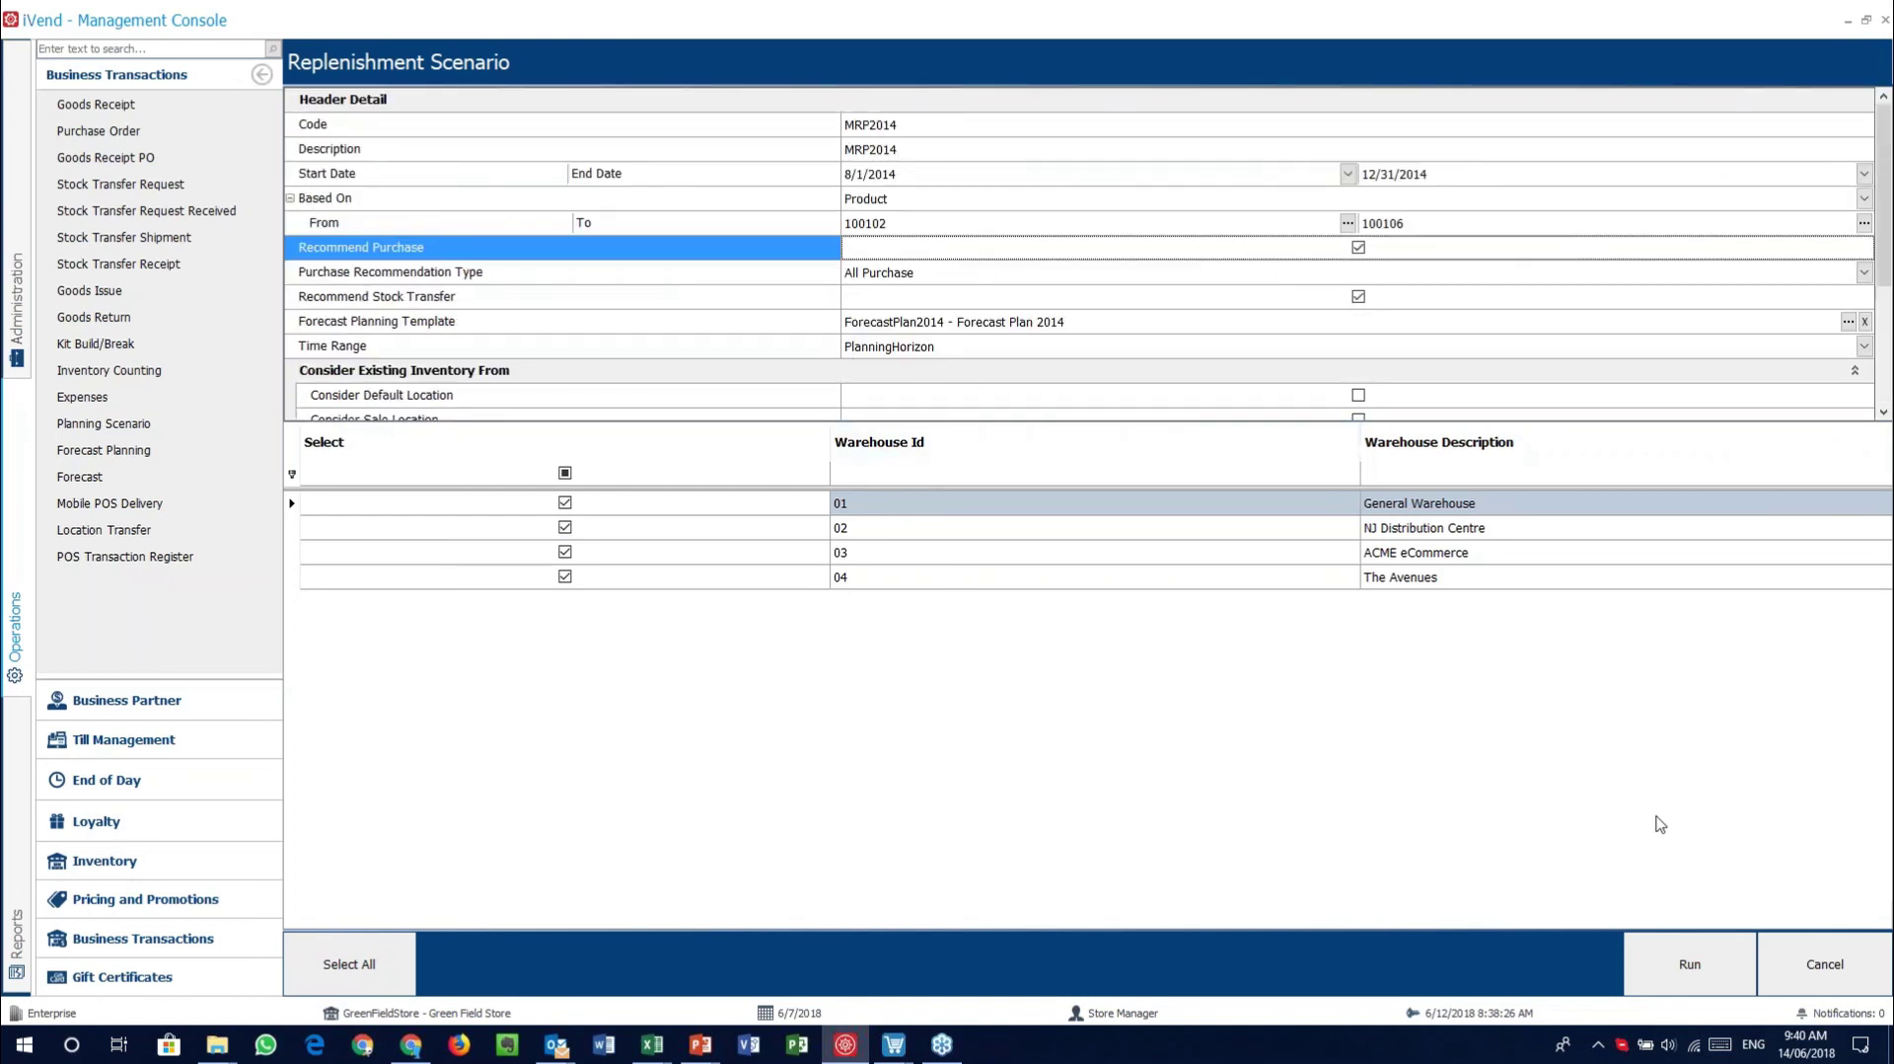
Set the MRP2014 scenario's end date to 12/31/2018 and run it to generate replenishment recommendations
click(1702, 975)
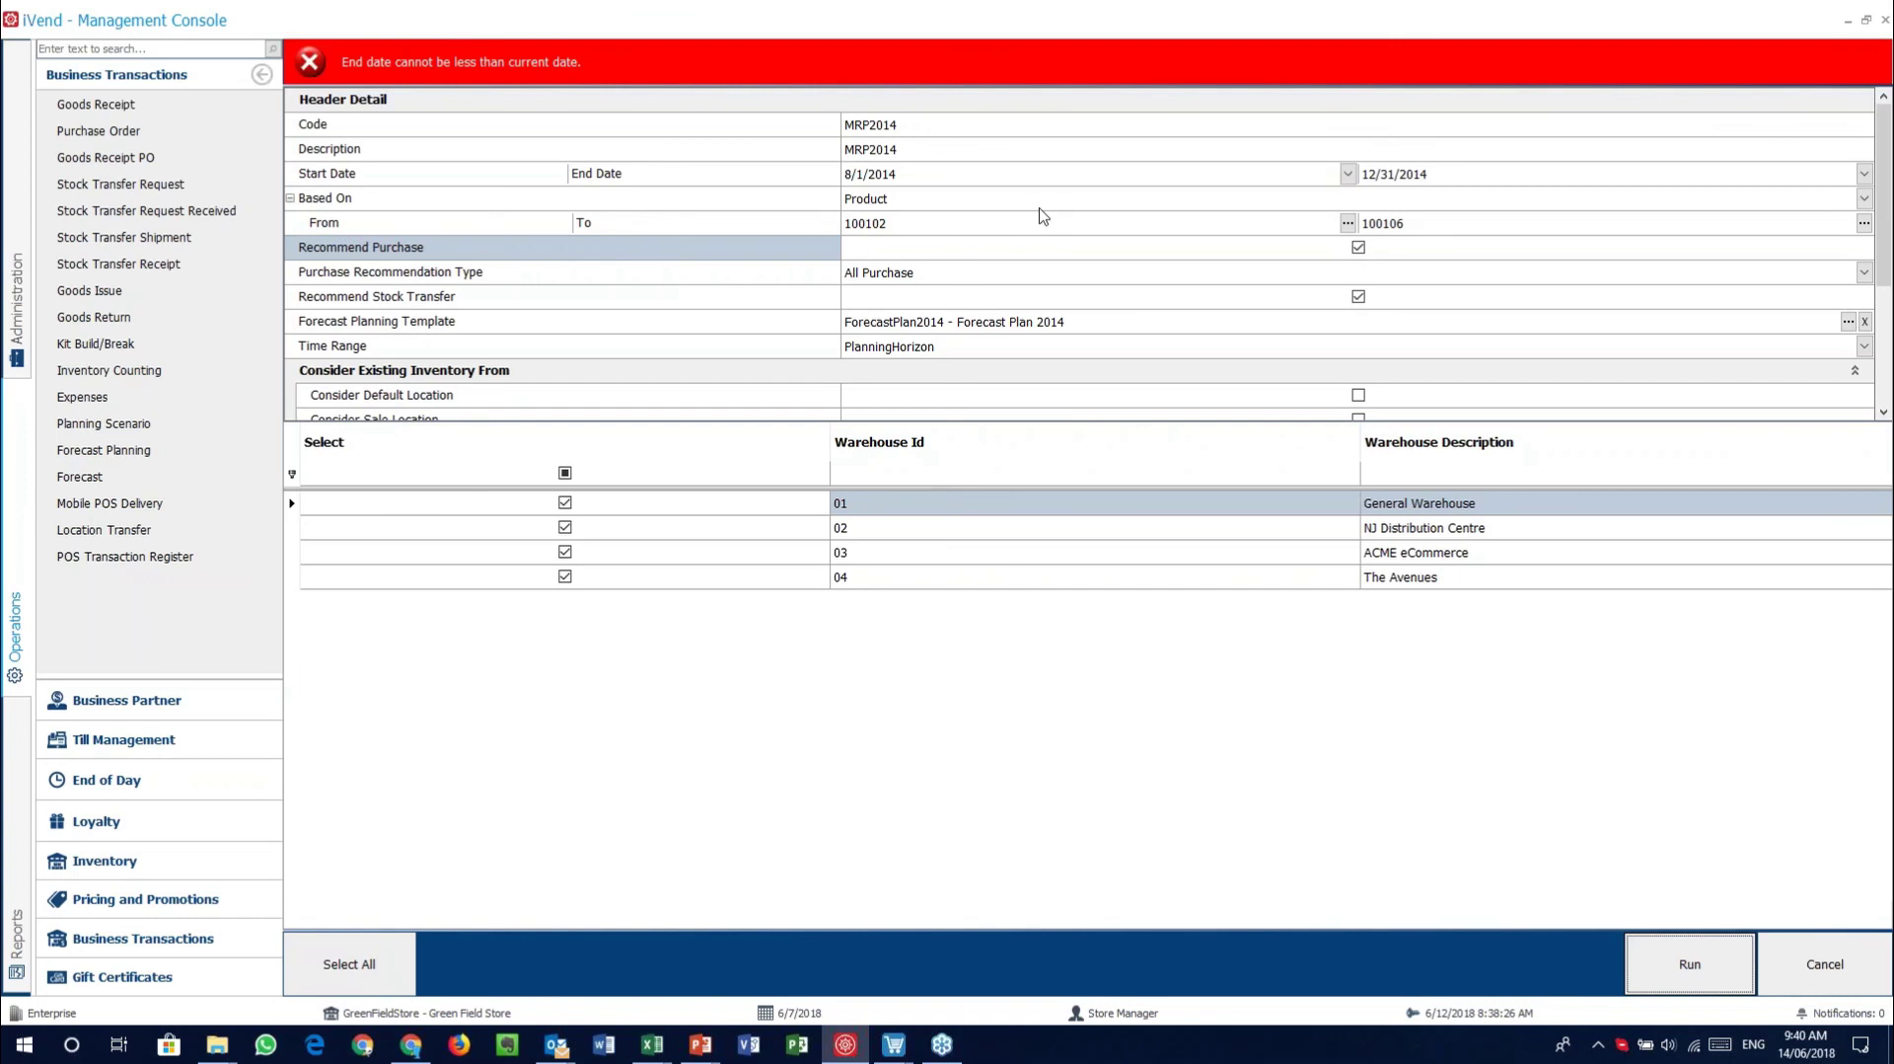
click(1558, 186)
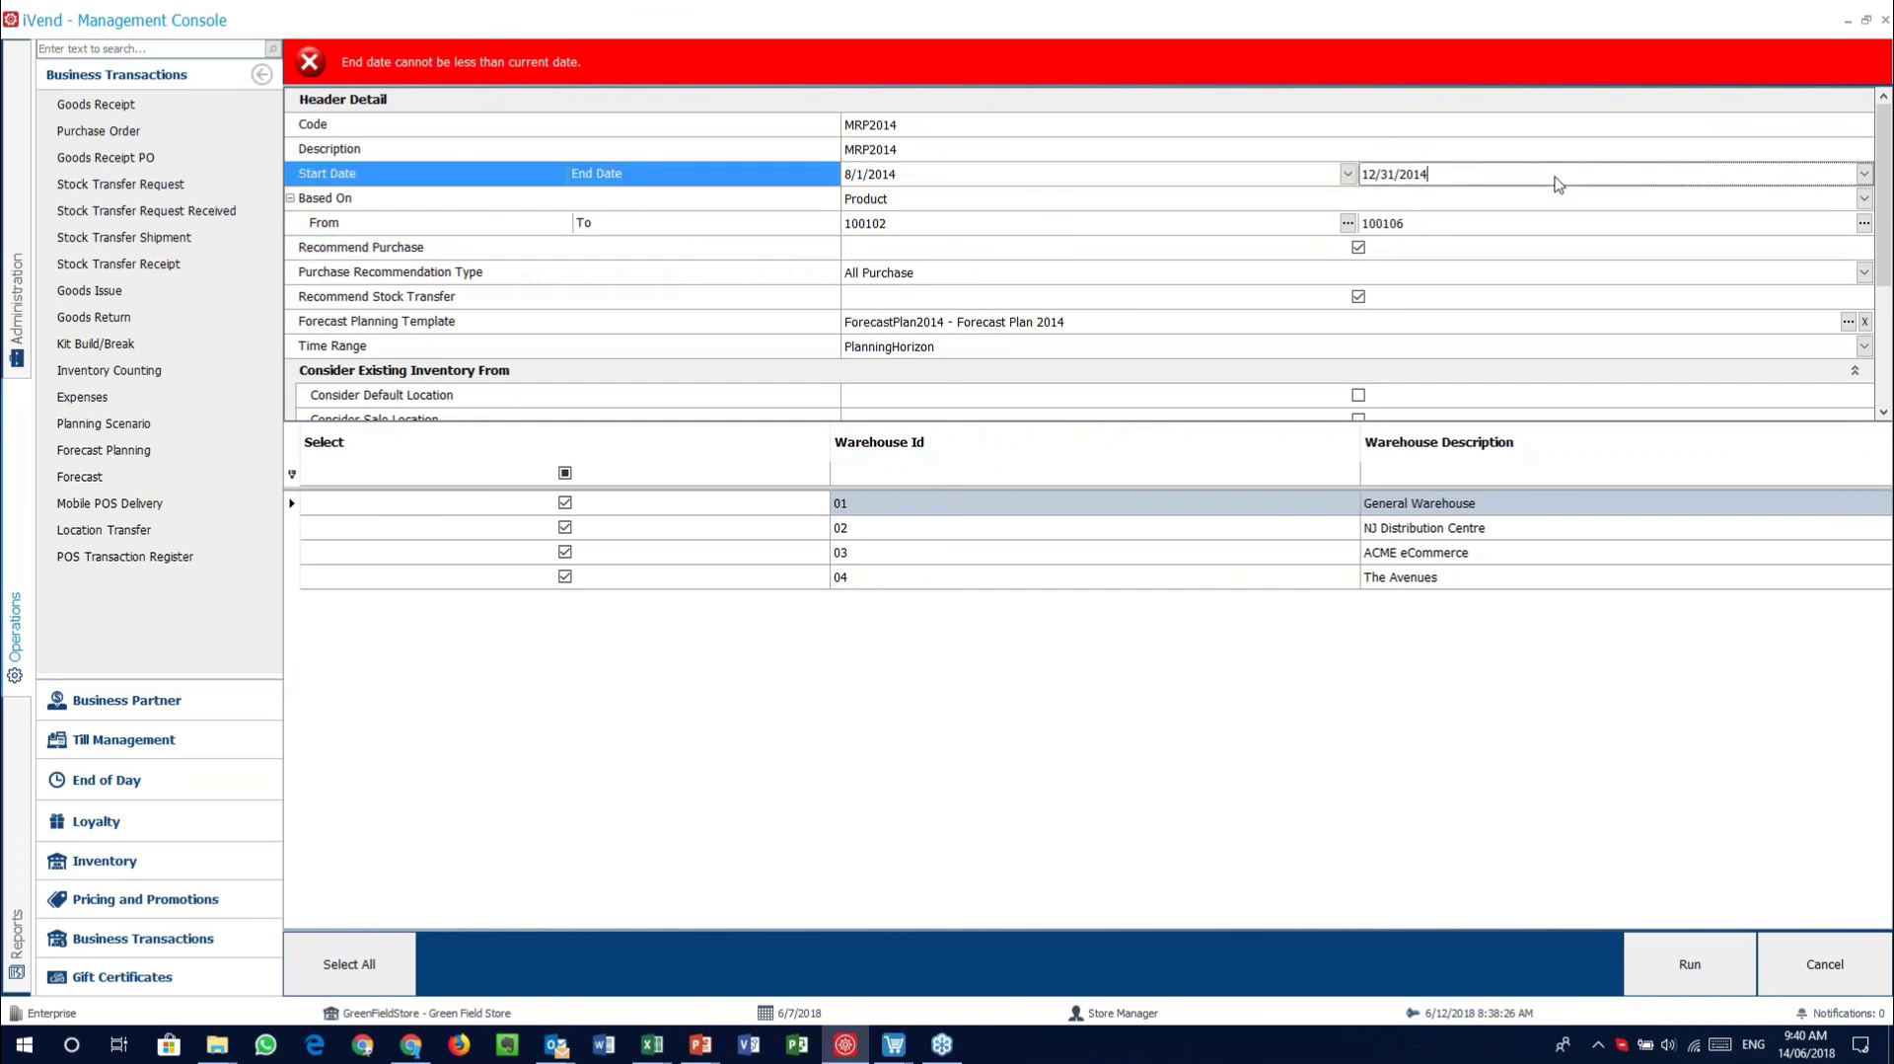
key(ctrl+shift+Left)
text(2018)
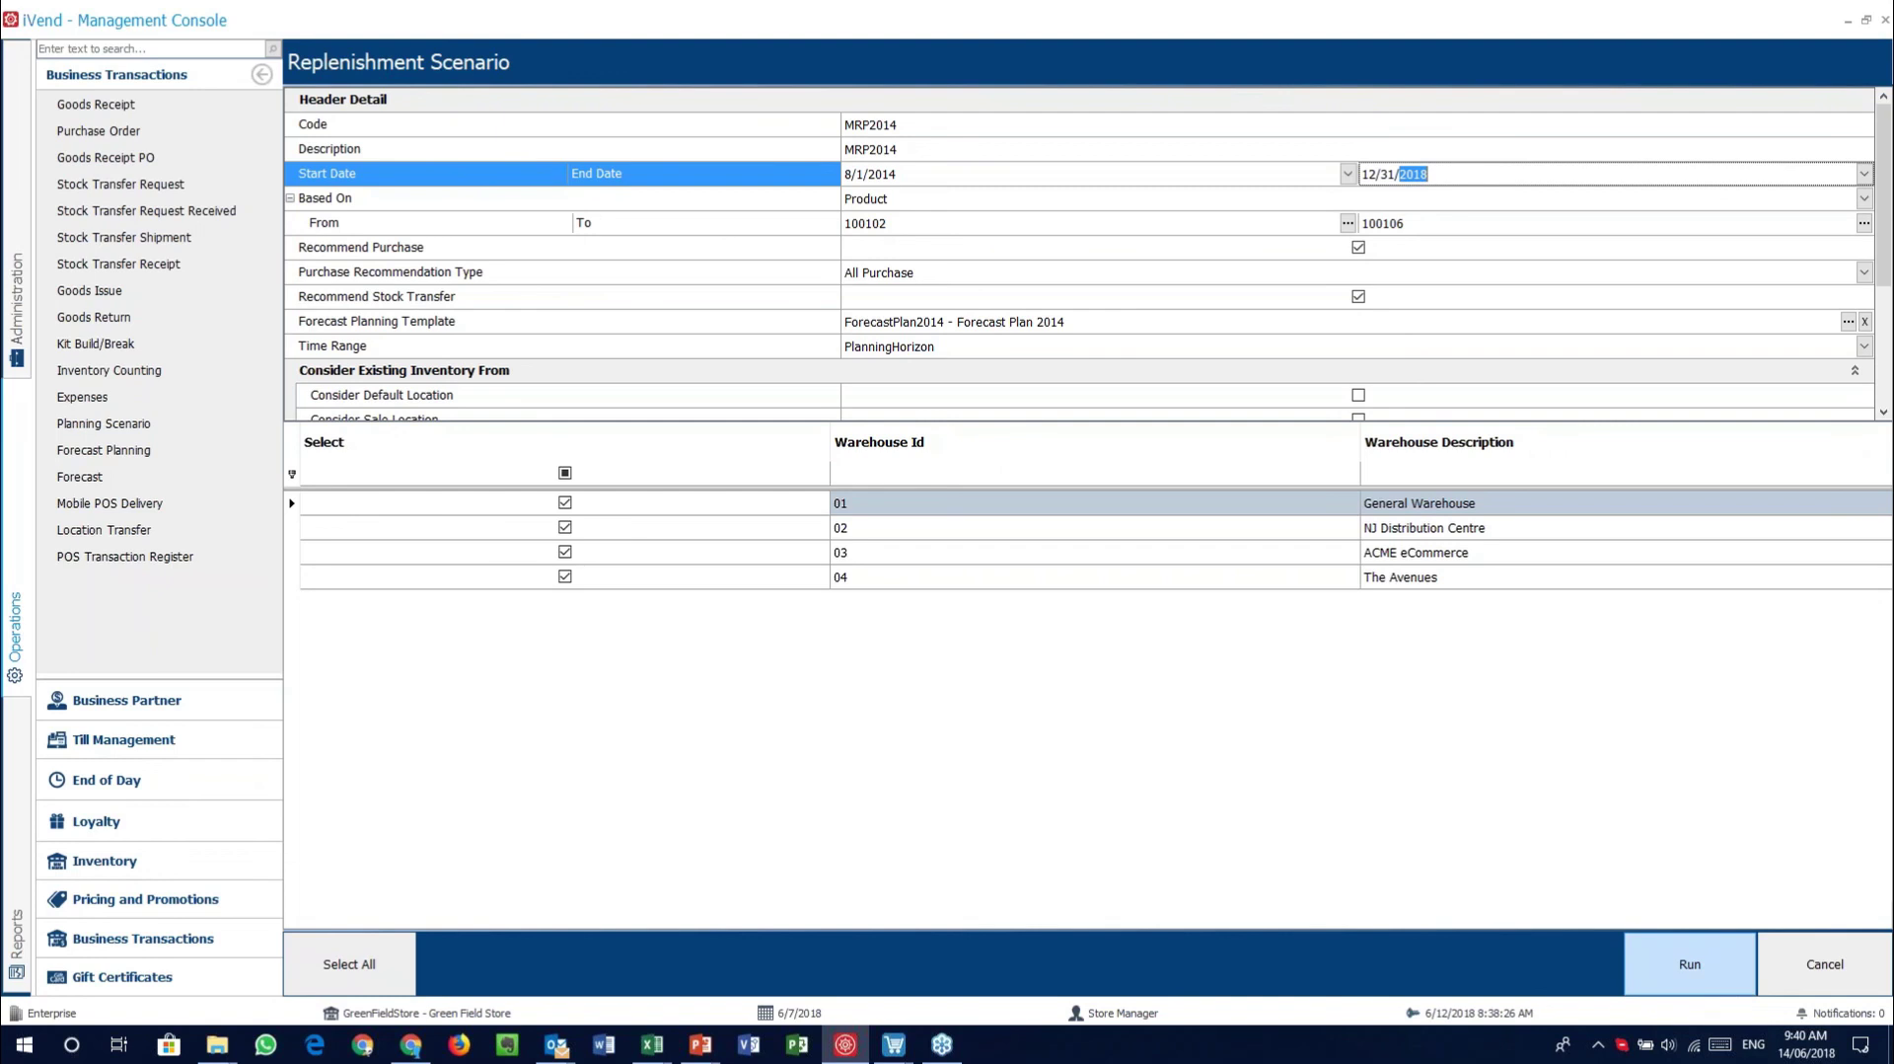
click(1681, 953)
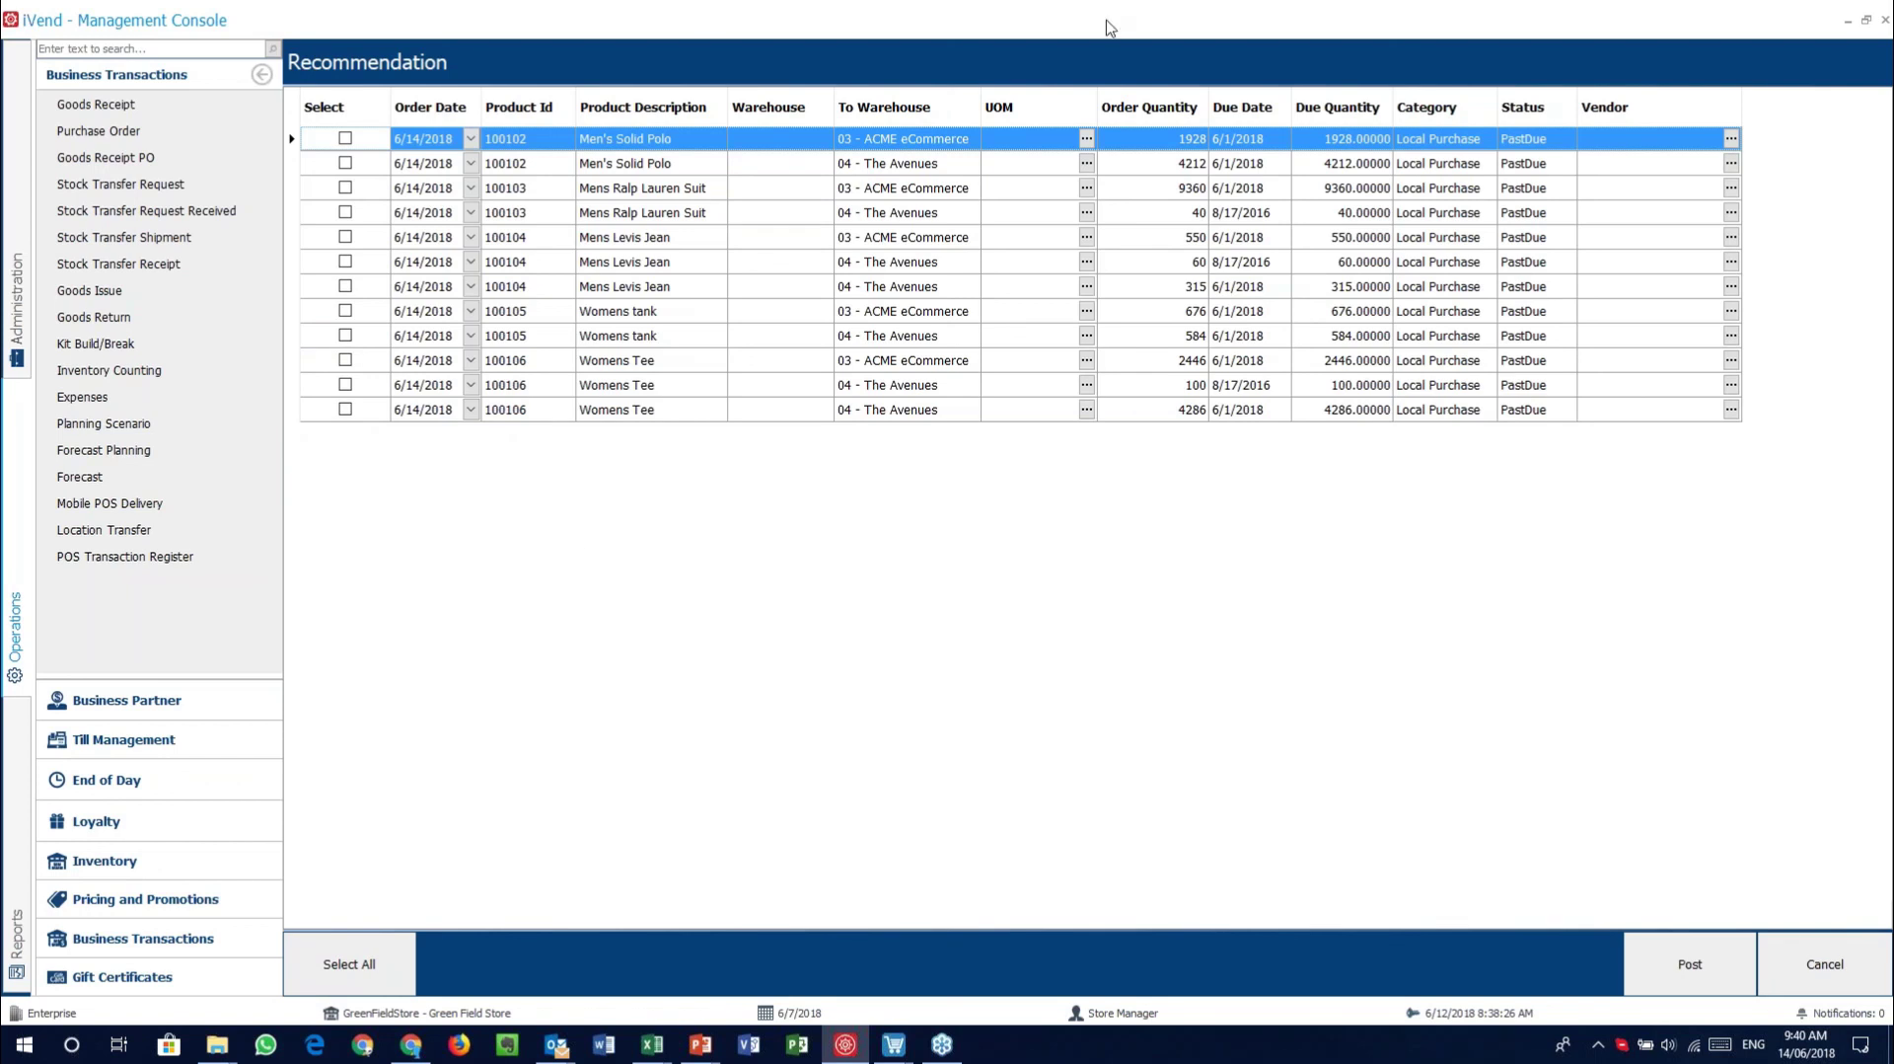
Set the Men's Solid Polo order quantity for warehouse 03 to 3000, and exit the recommendations and scenario without posting
click(1176, 144)
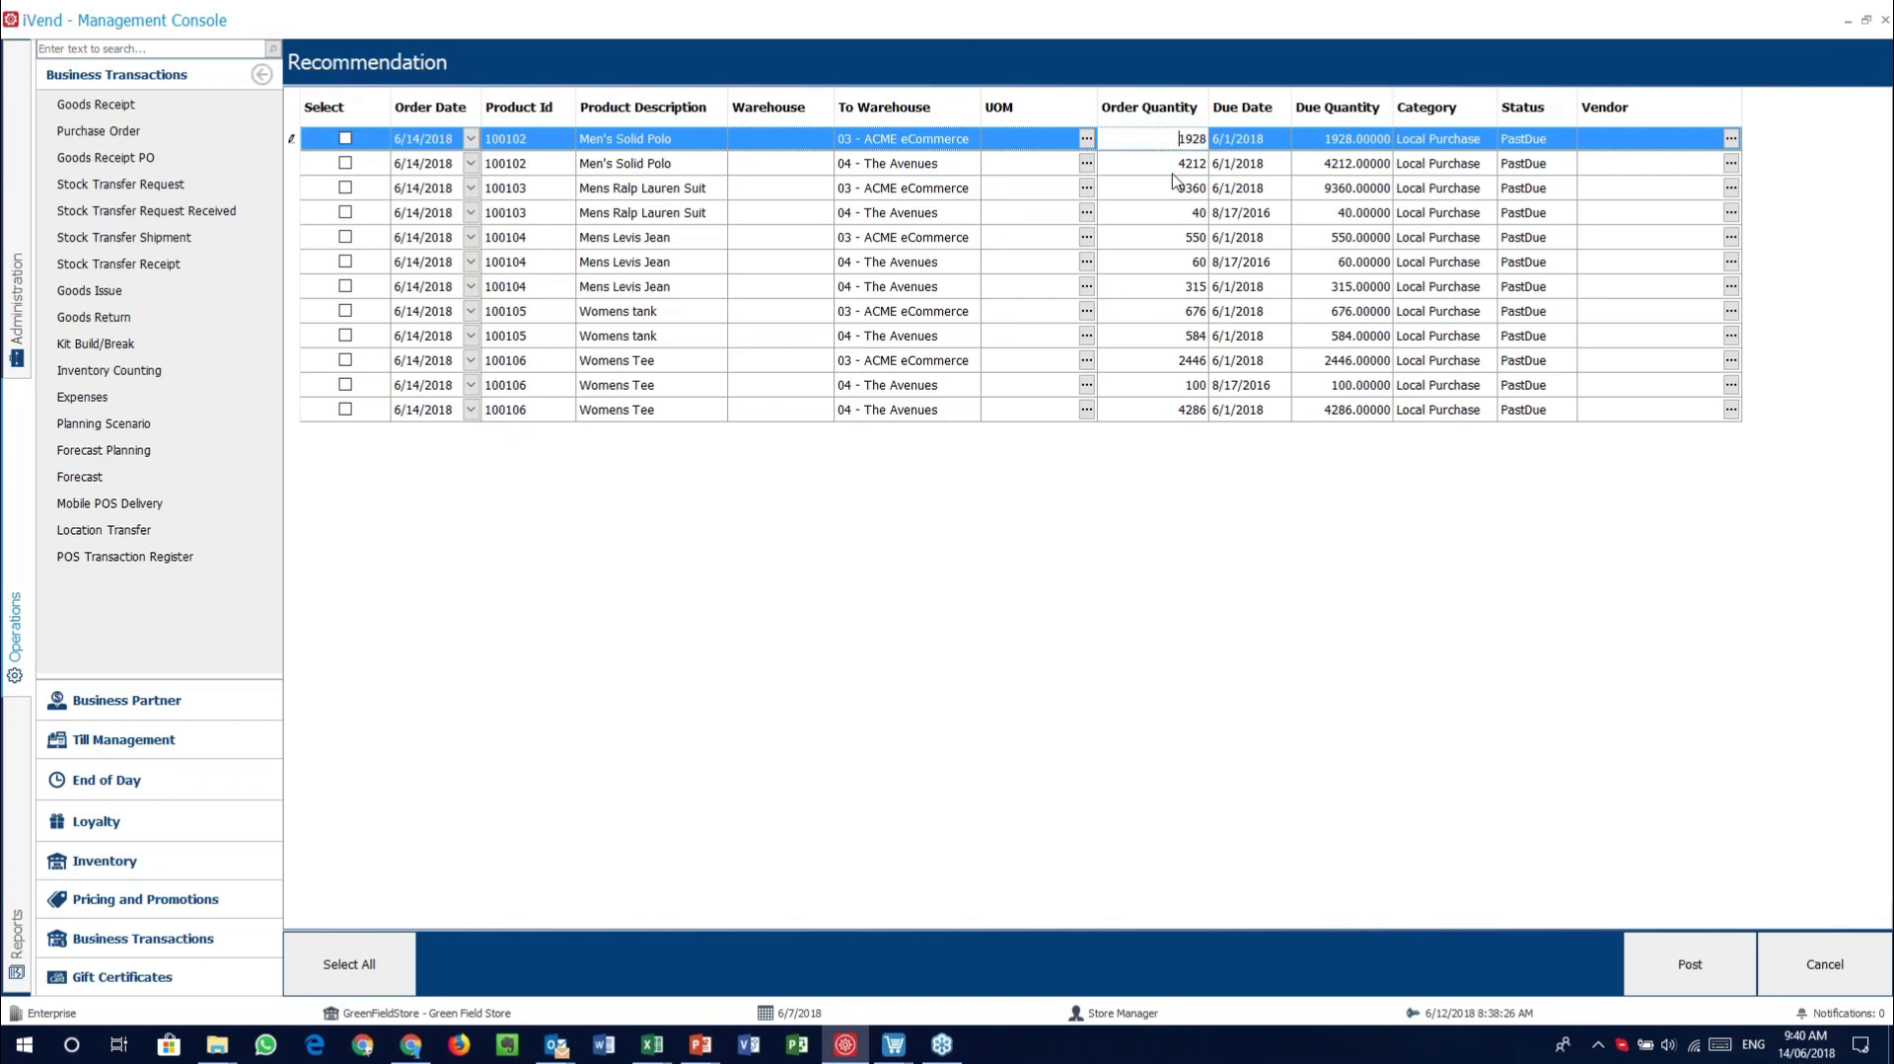
drag(1178, 139, 1208, 139)
text(3000)
click(1452, 145)
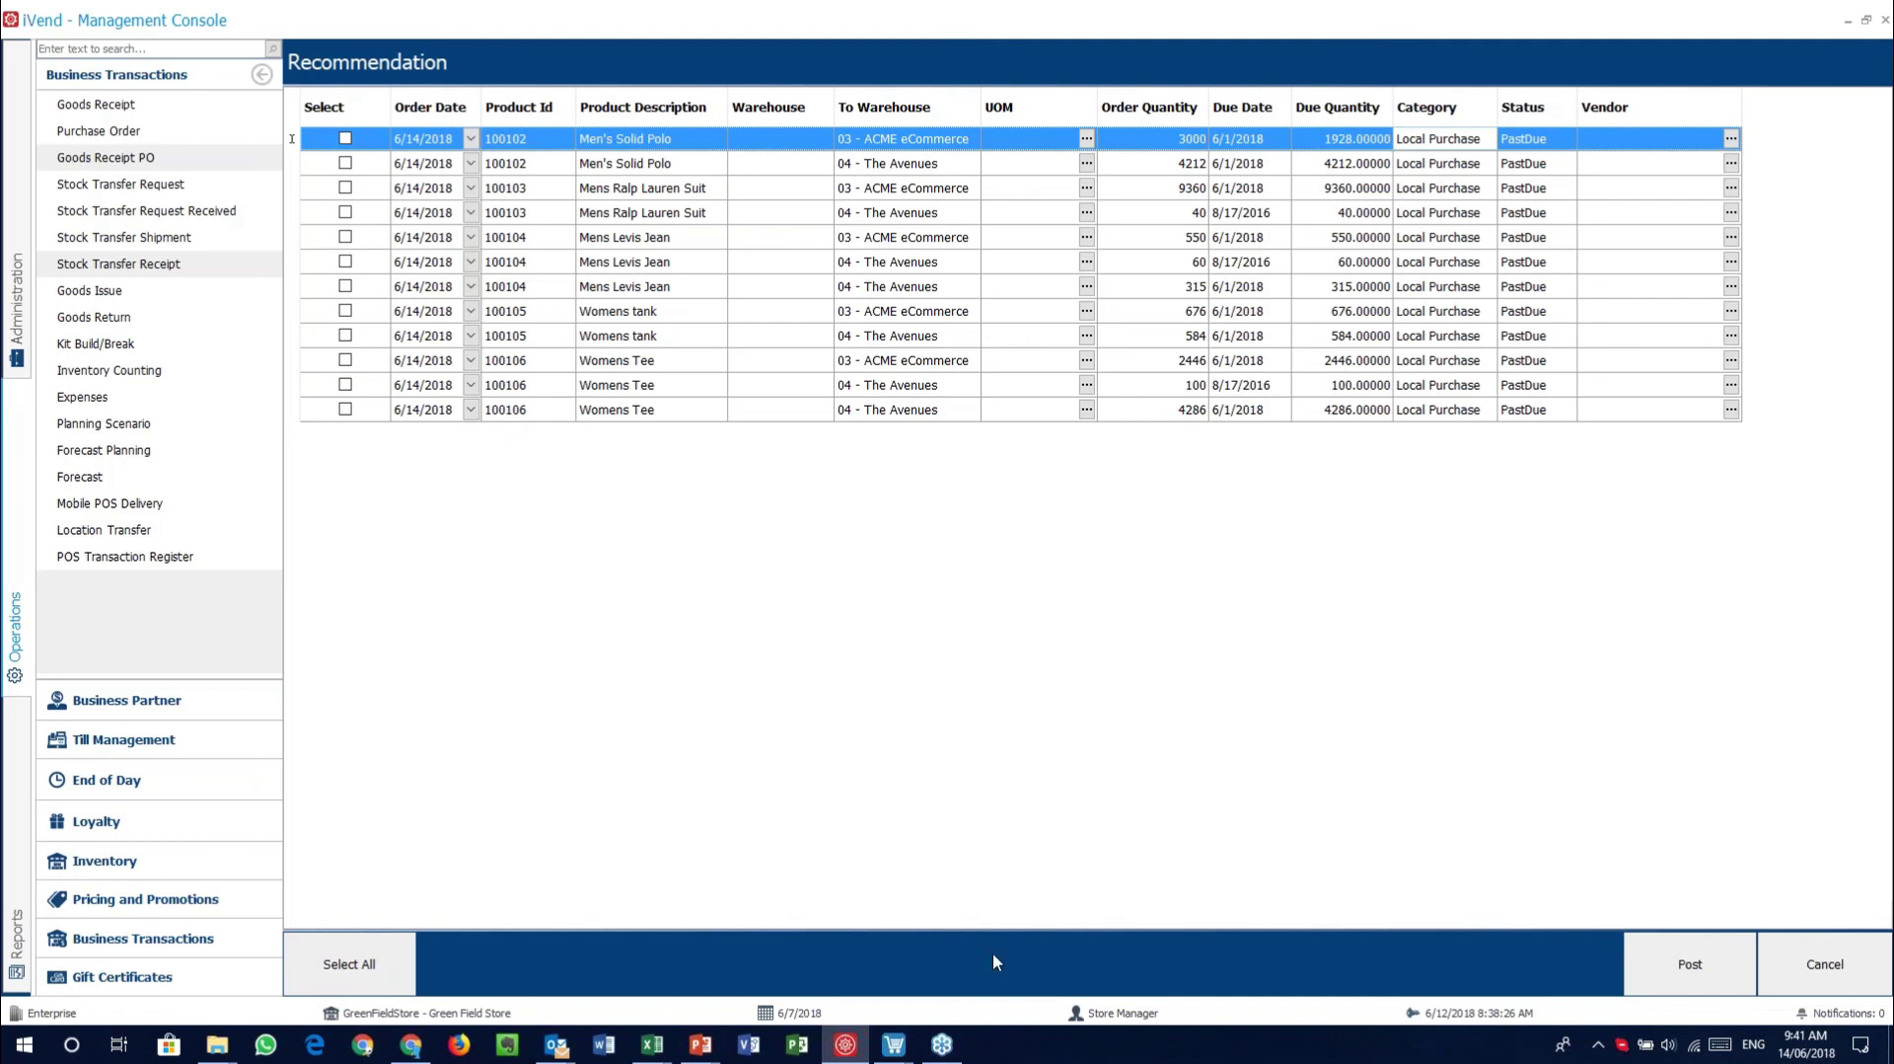
click(1807, 972)
click(1807, 972)
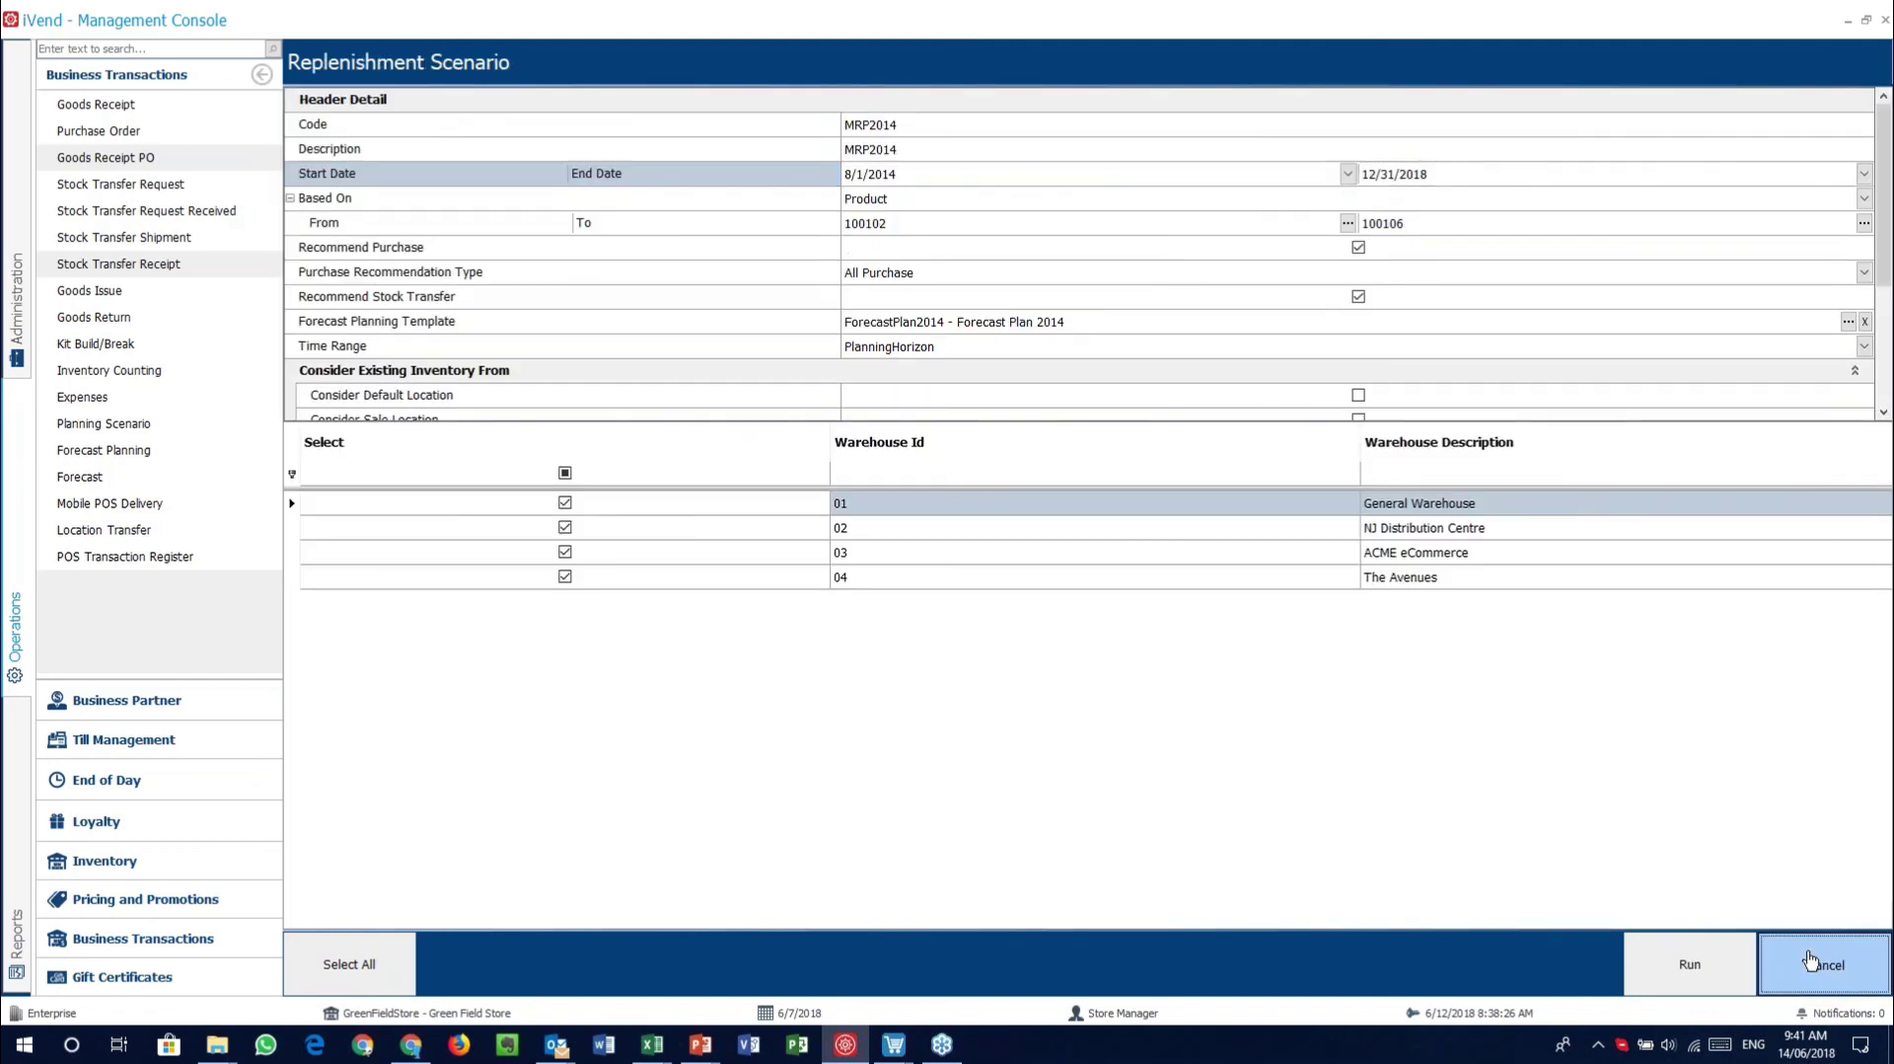
click(1851, 966)
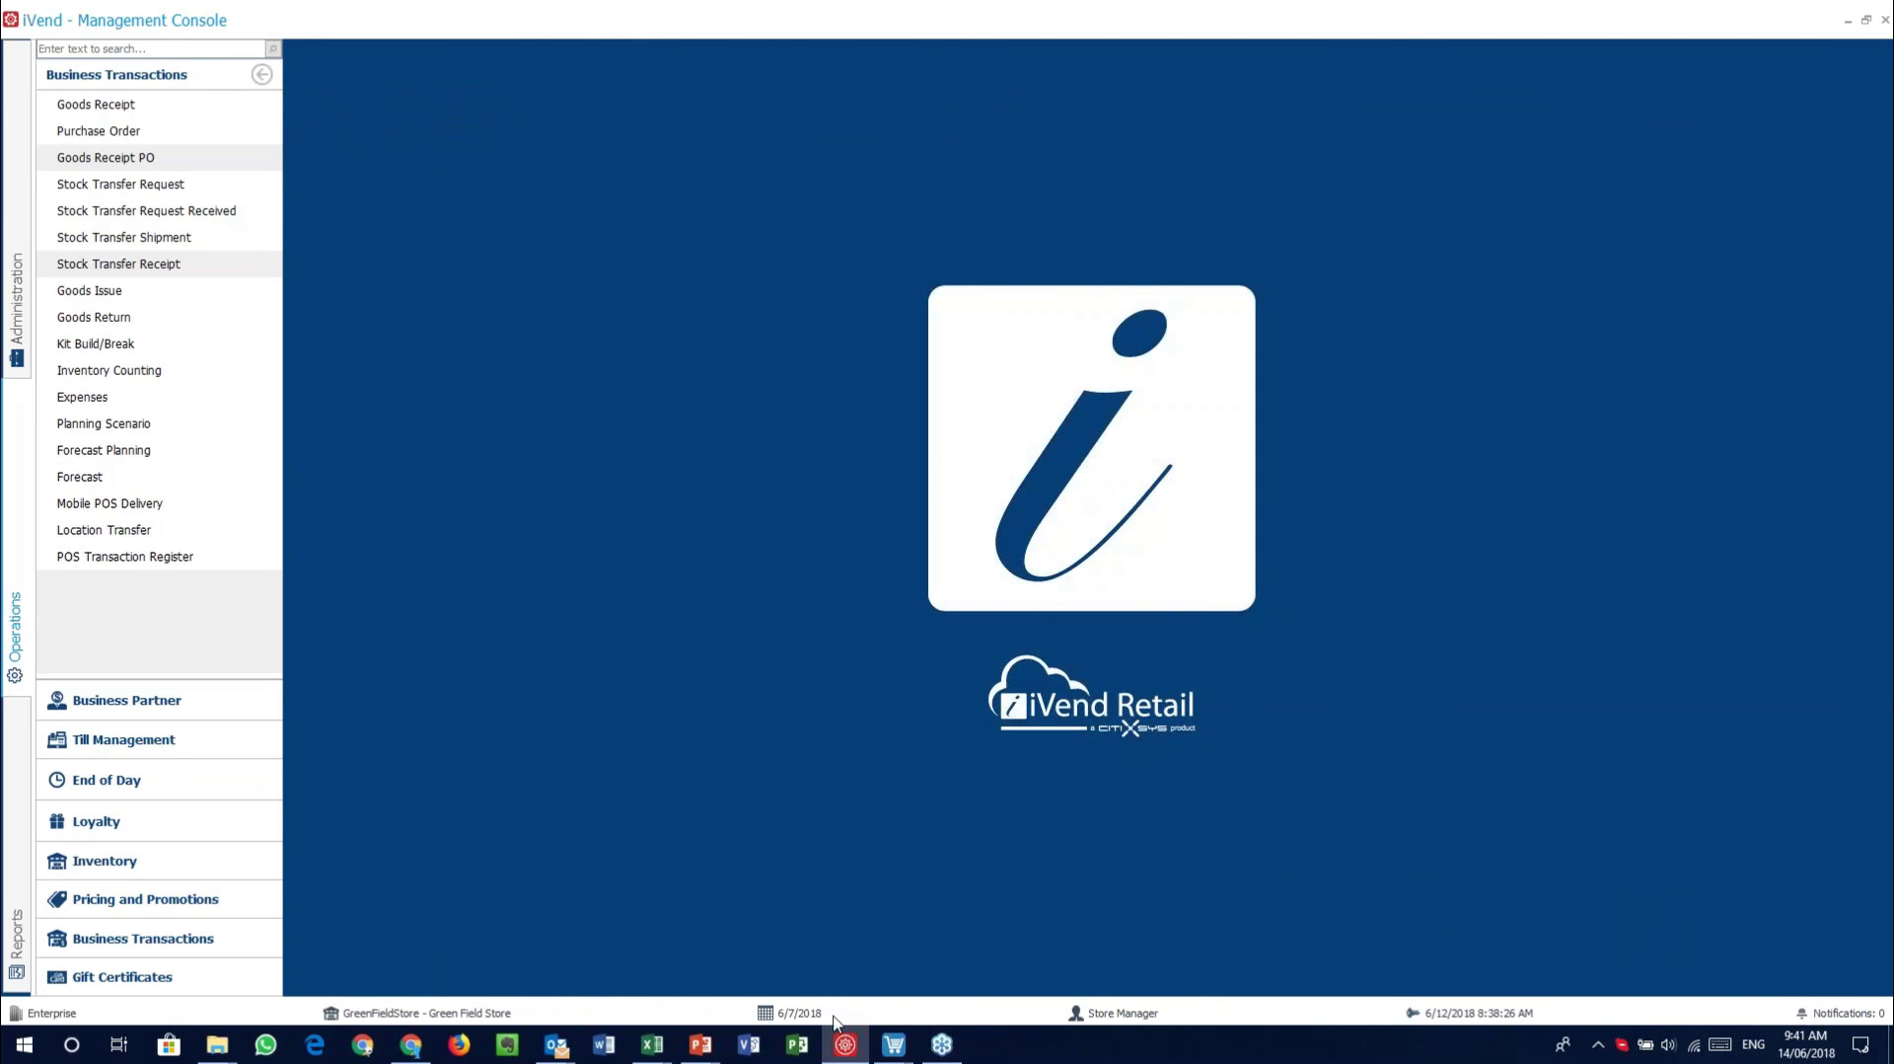
mouse_move(701, 1044)
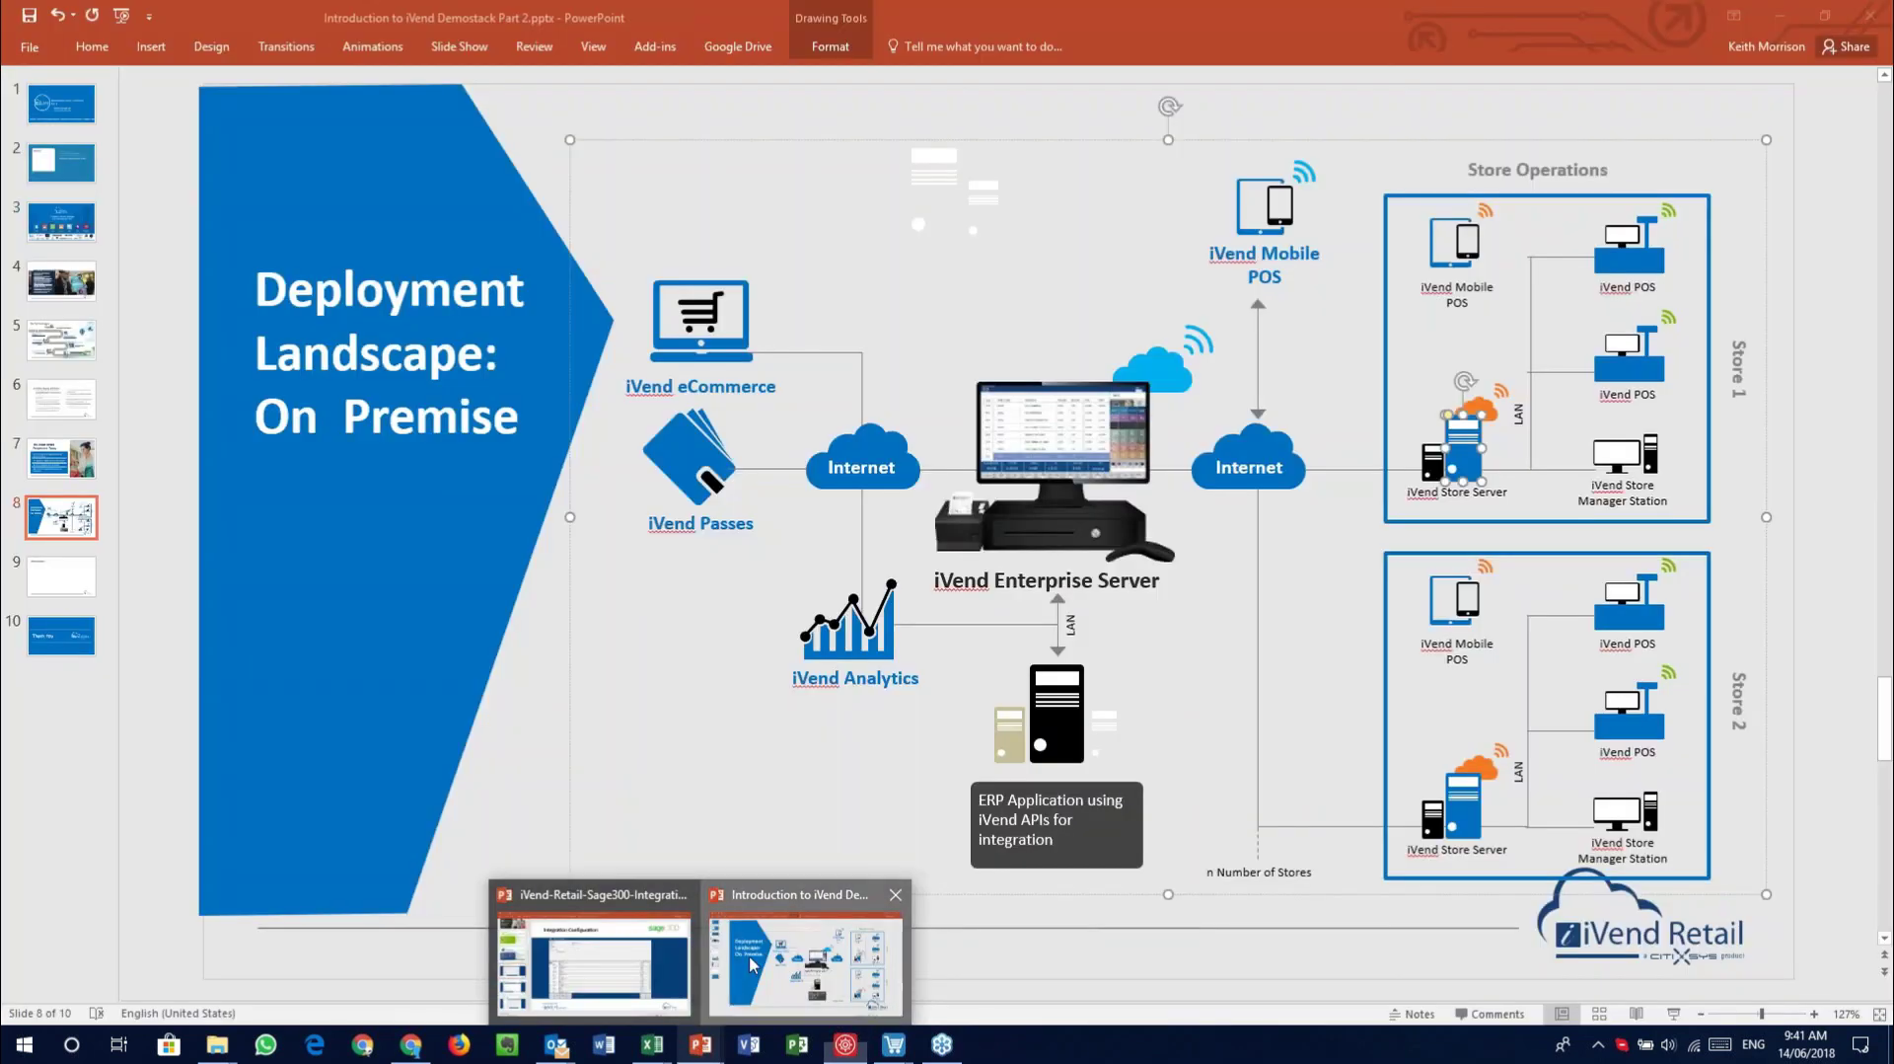
click(753, 967)
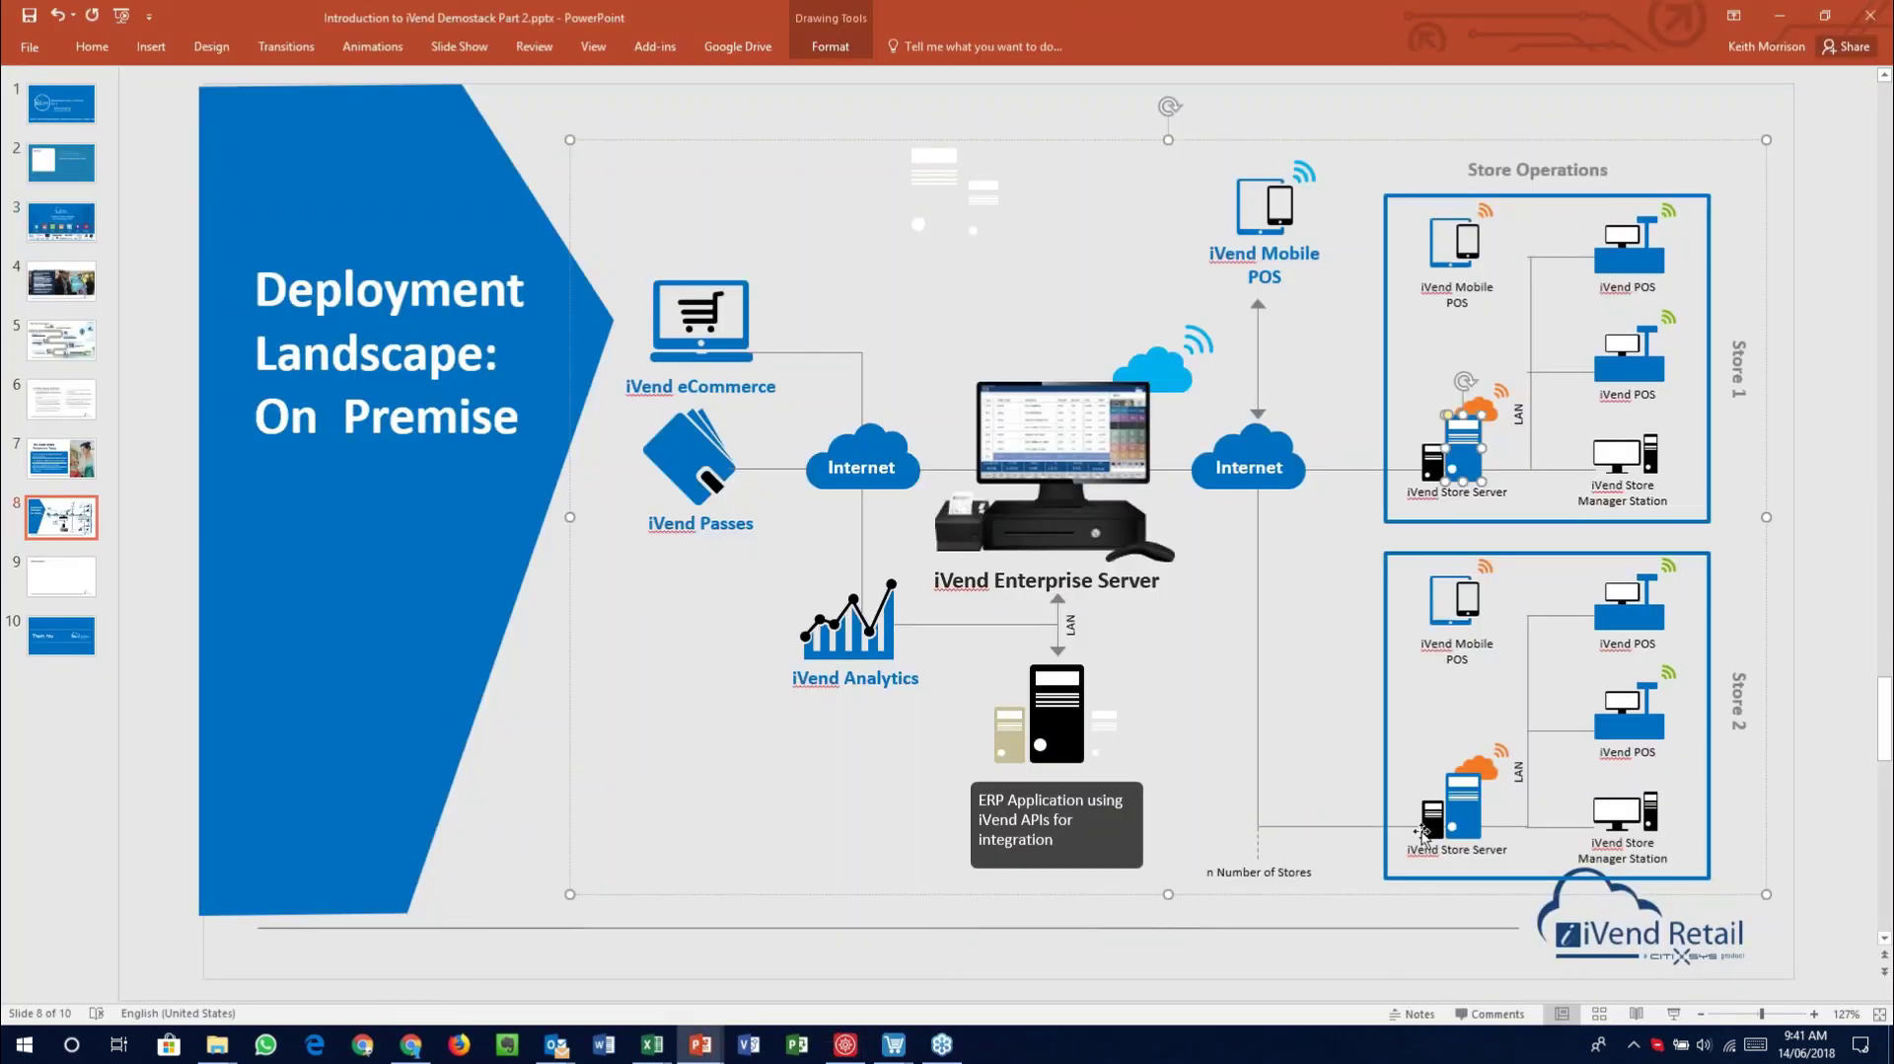
mouse_move(901, 1048)
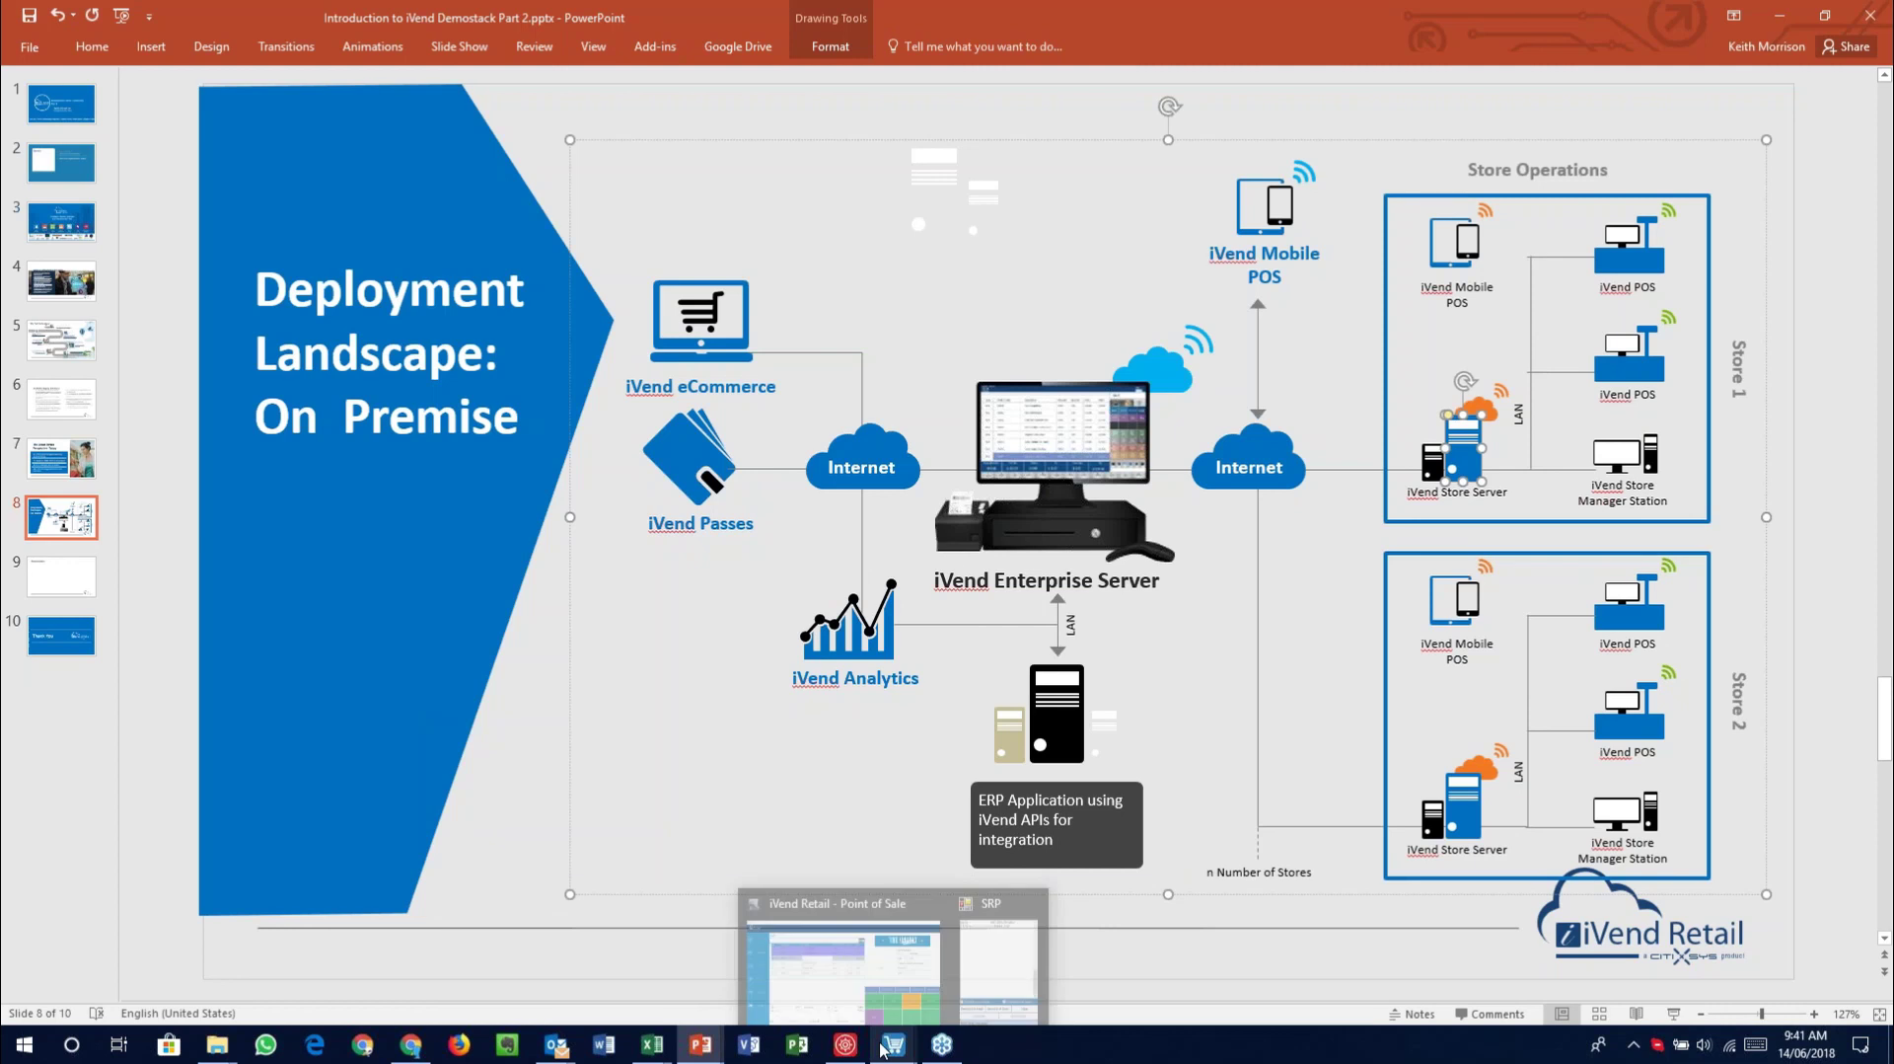
click(845, 1044)
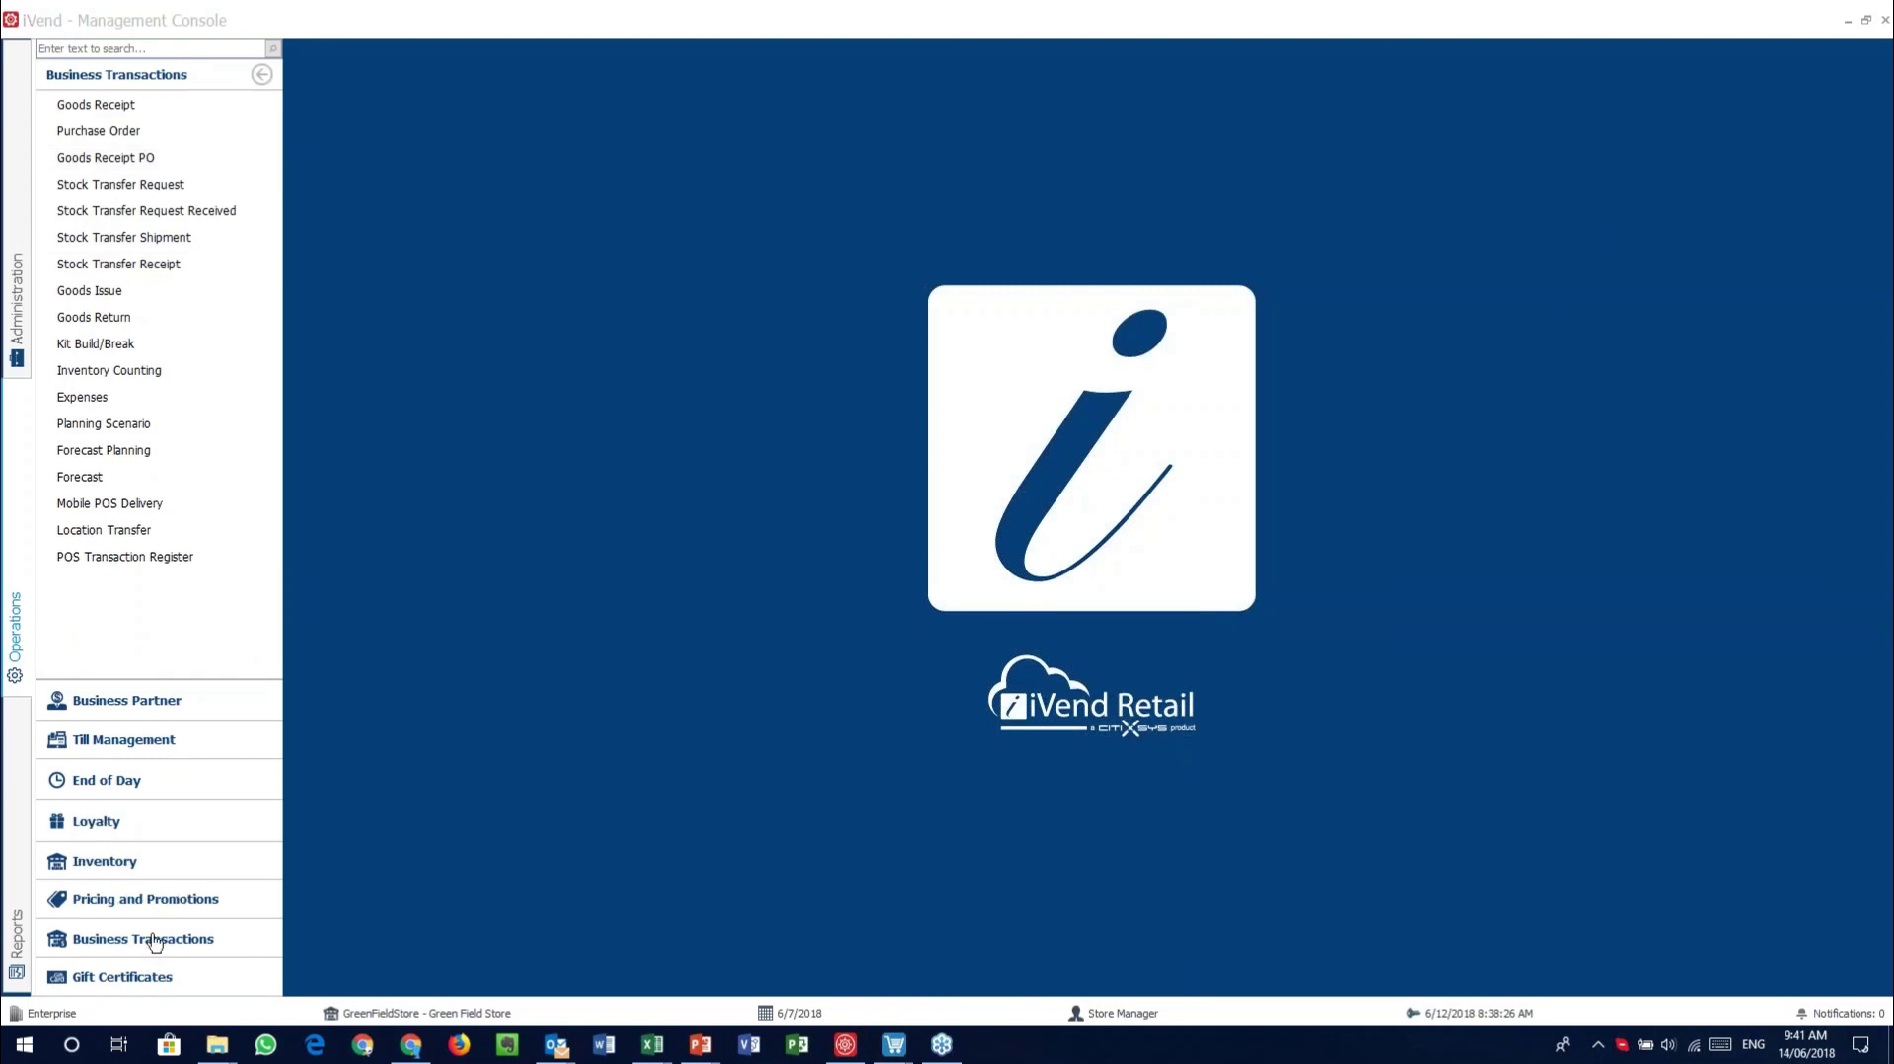
Reopen the MRP2014 planning scenario, review the locations whose existing inventory can be considered, and close it without running
click(129, 432)
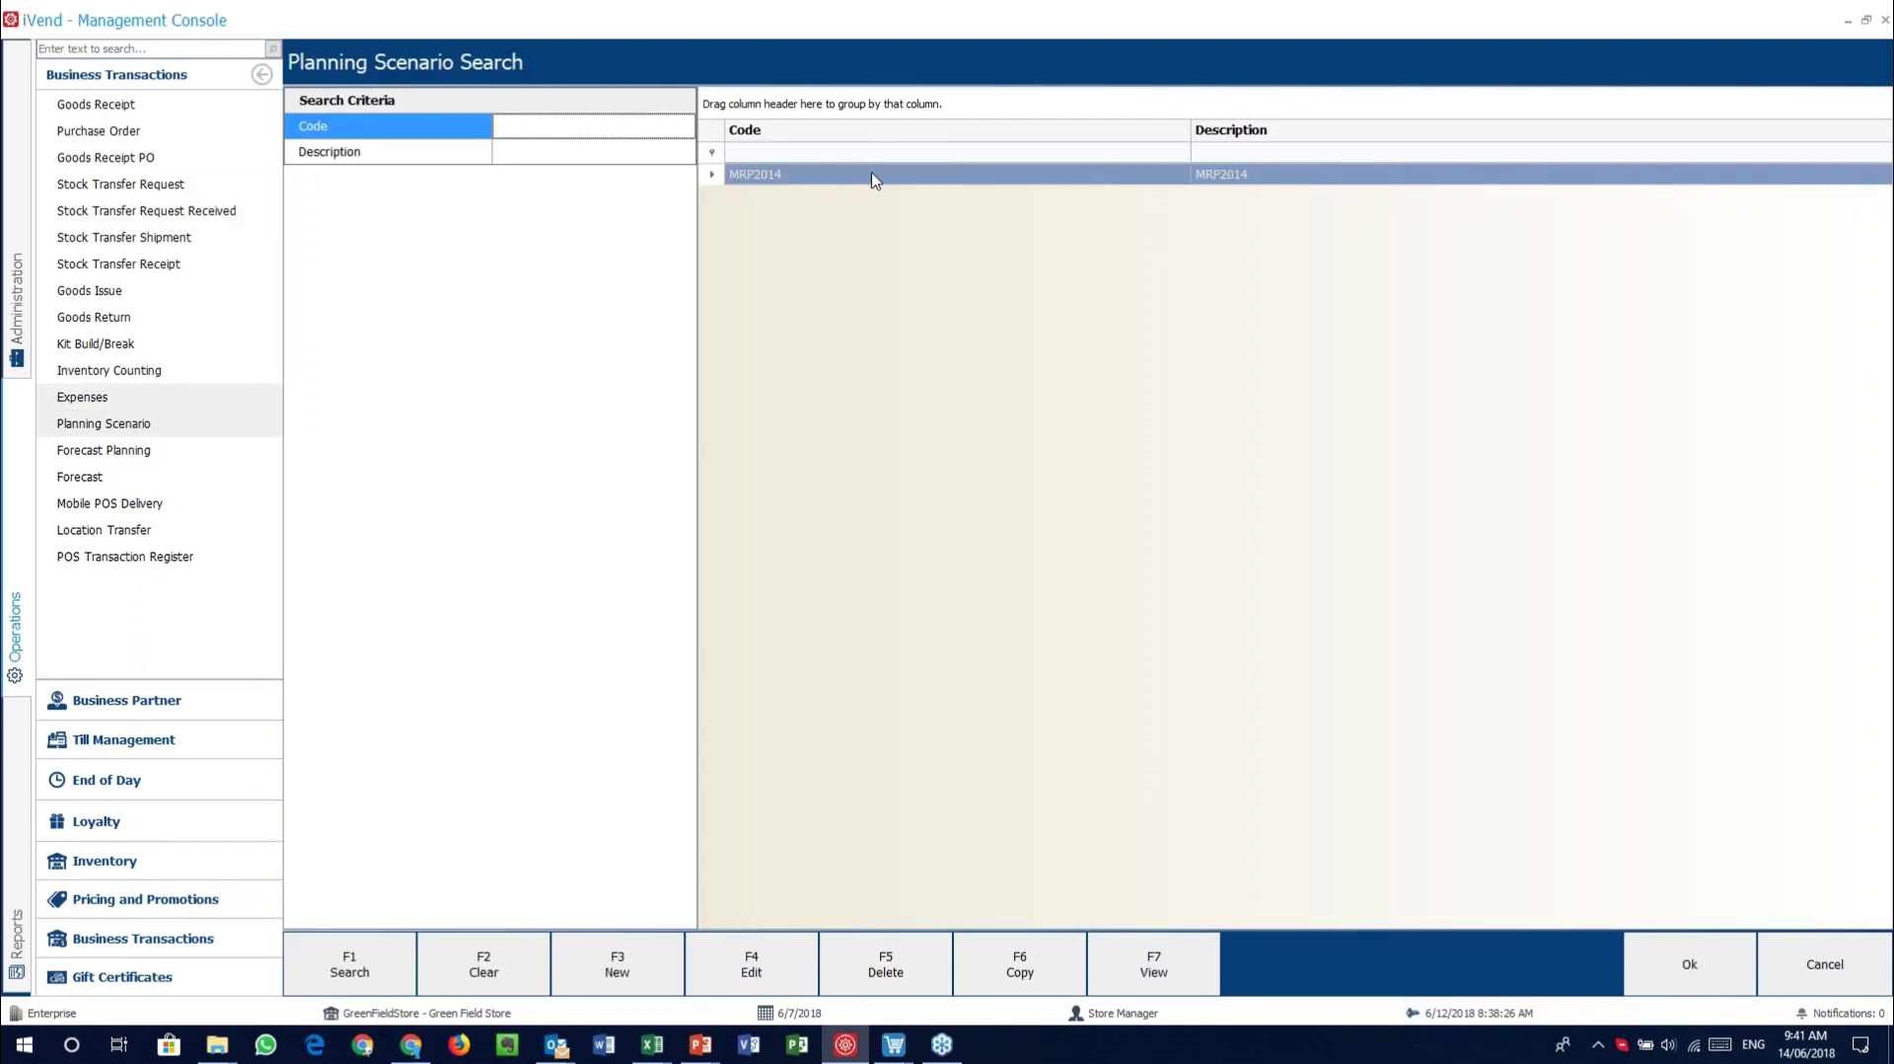
double_click(873, 179)
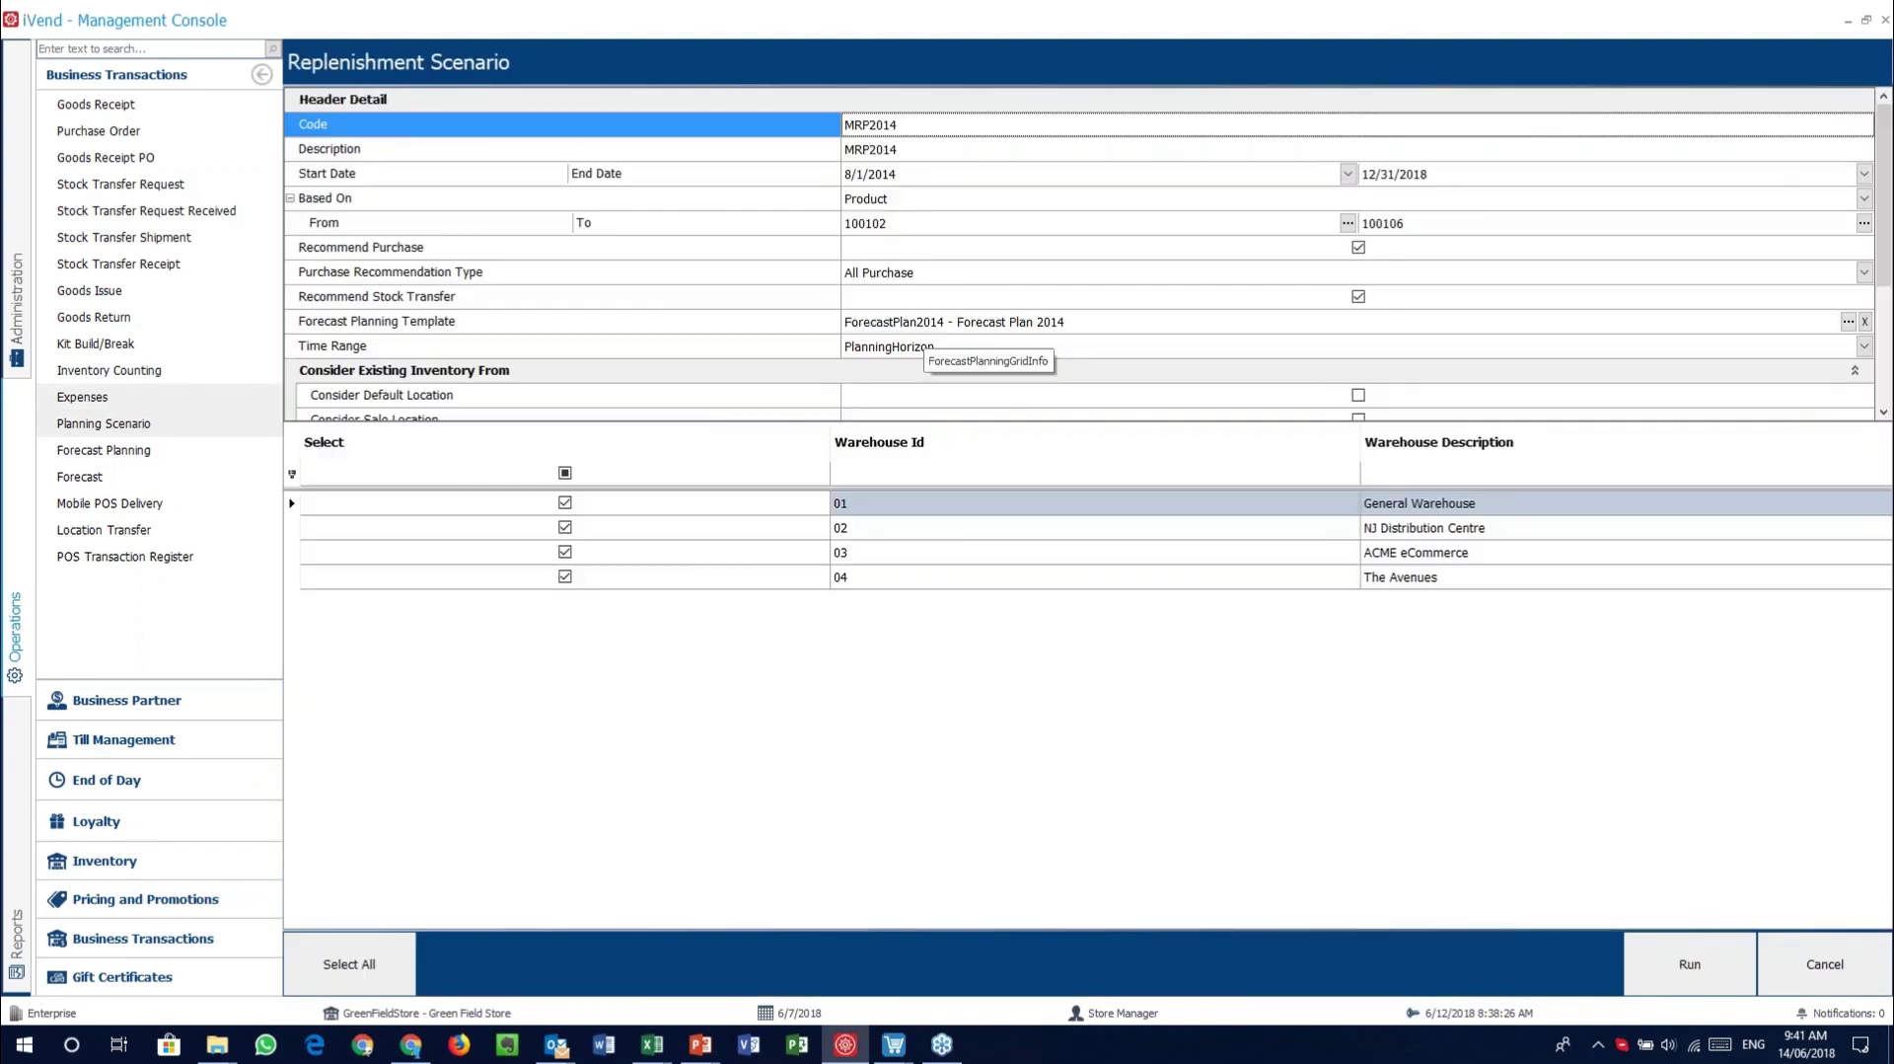
scroll(971, 389, down, 3)
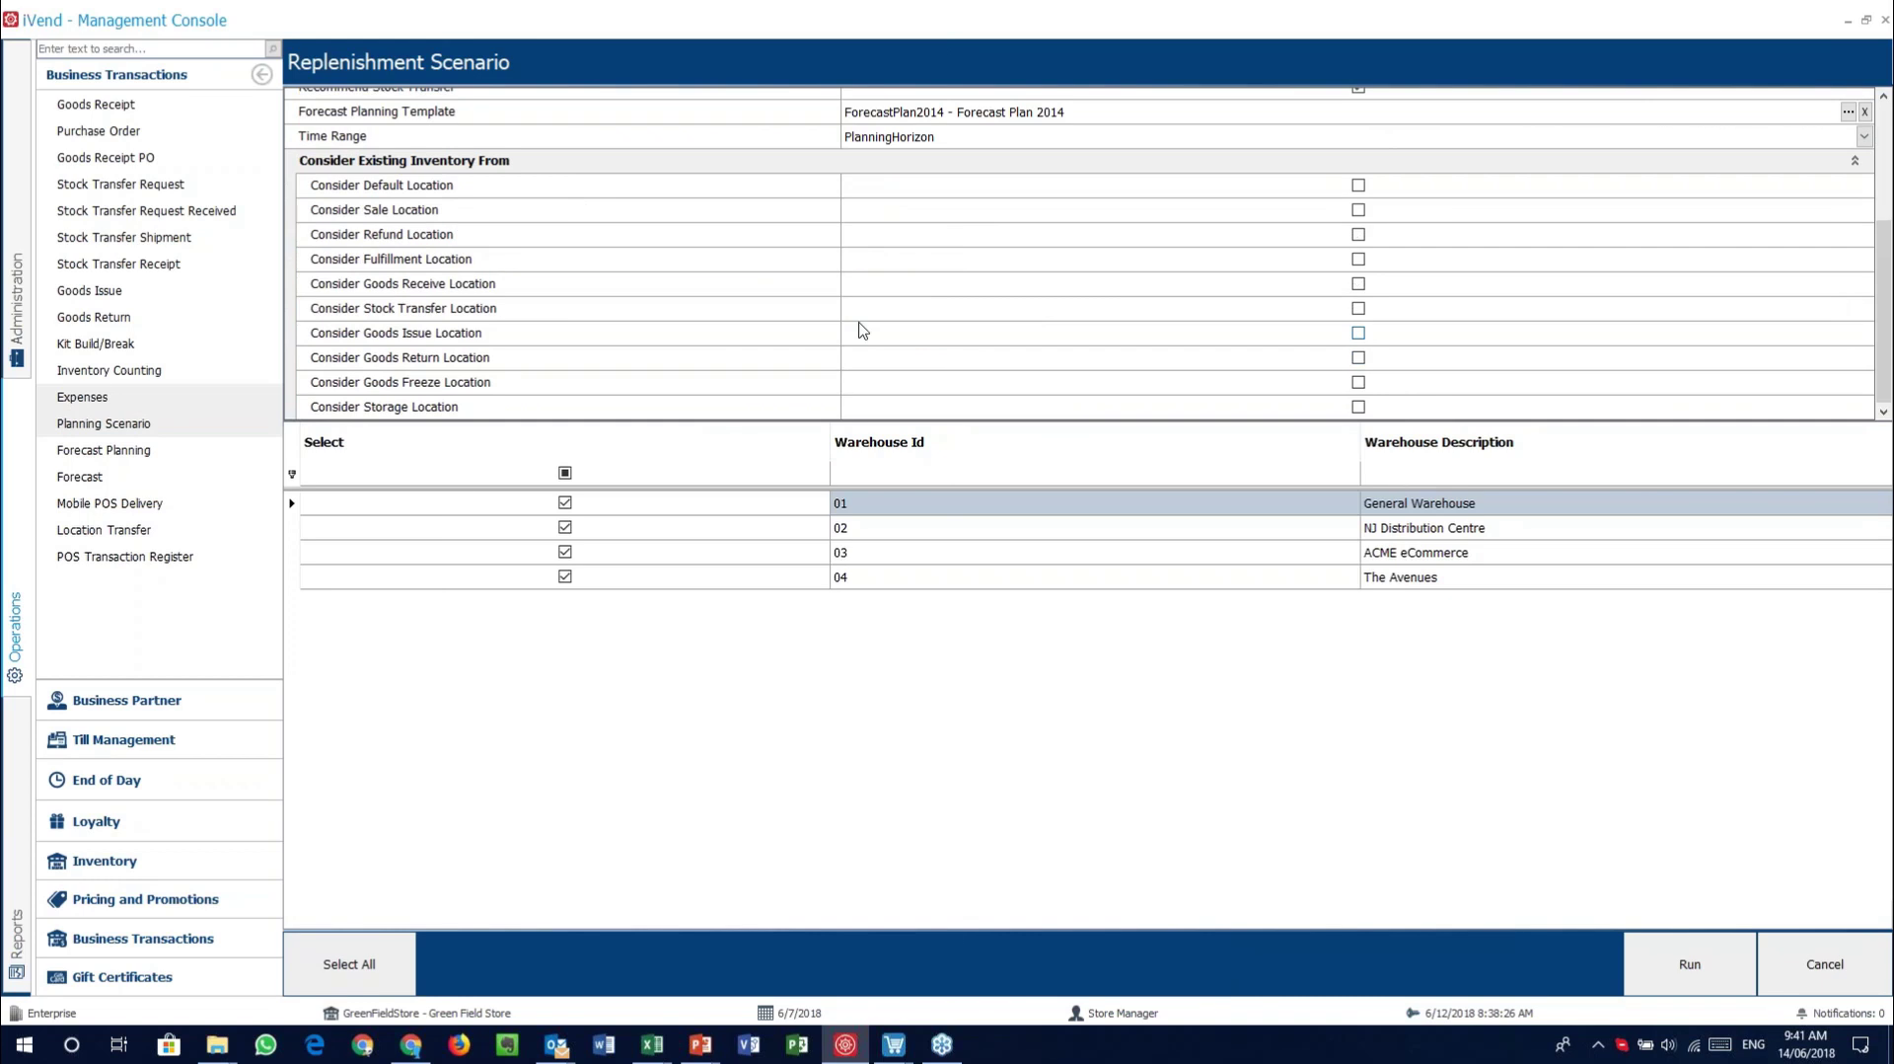
click(471, 191)
click(491, 242)
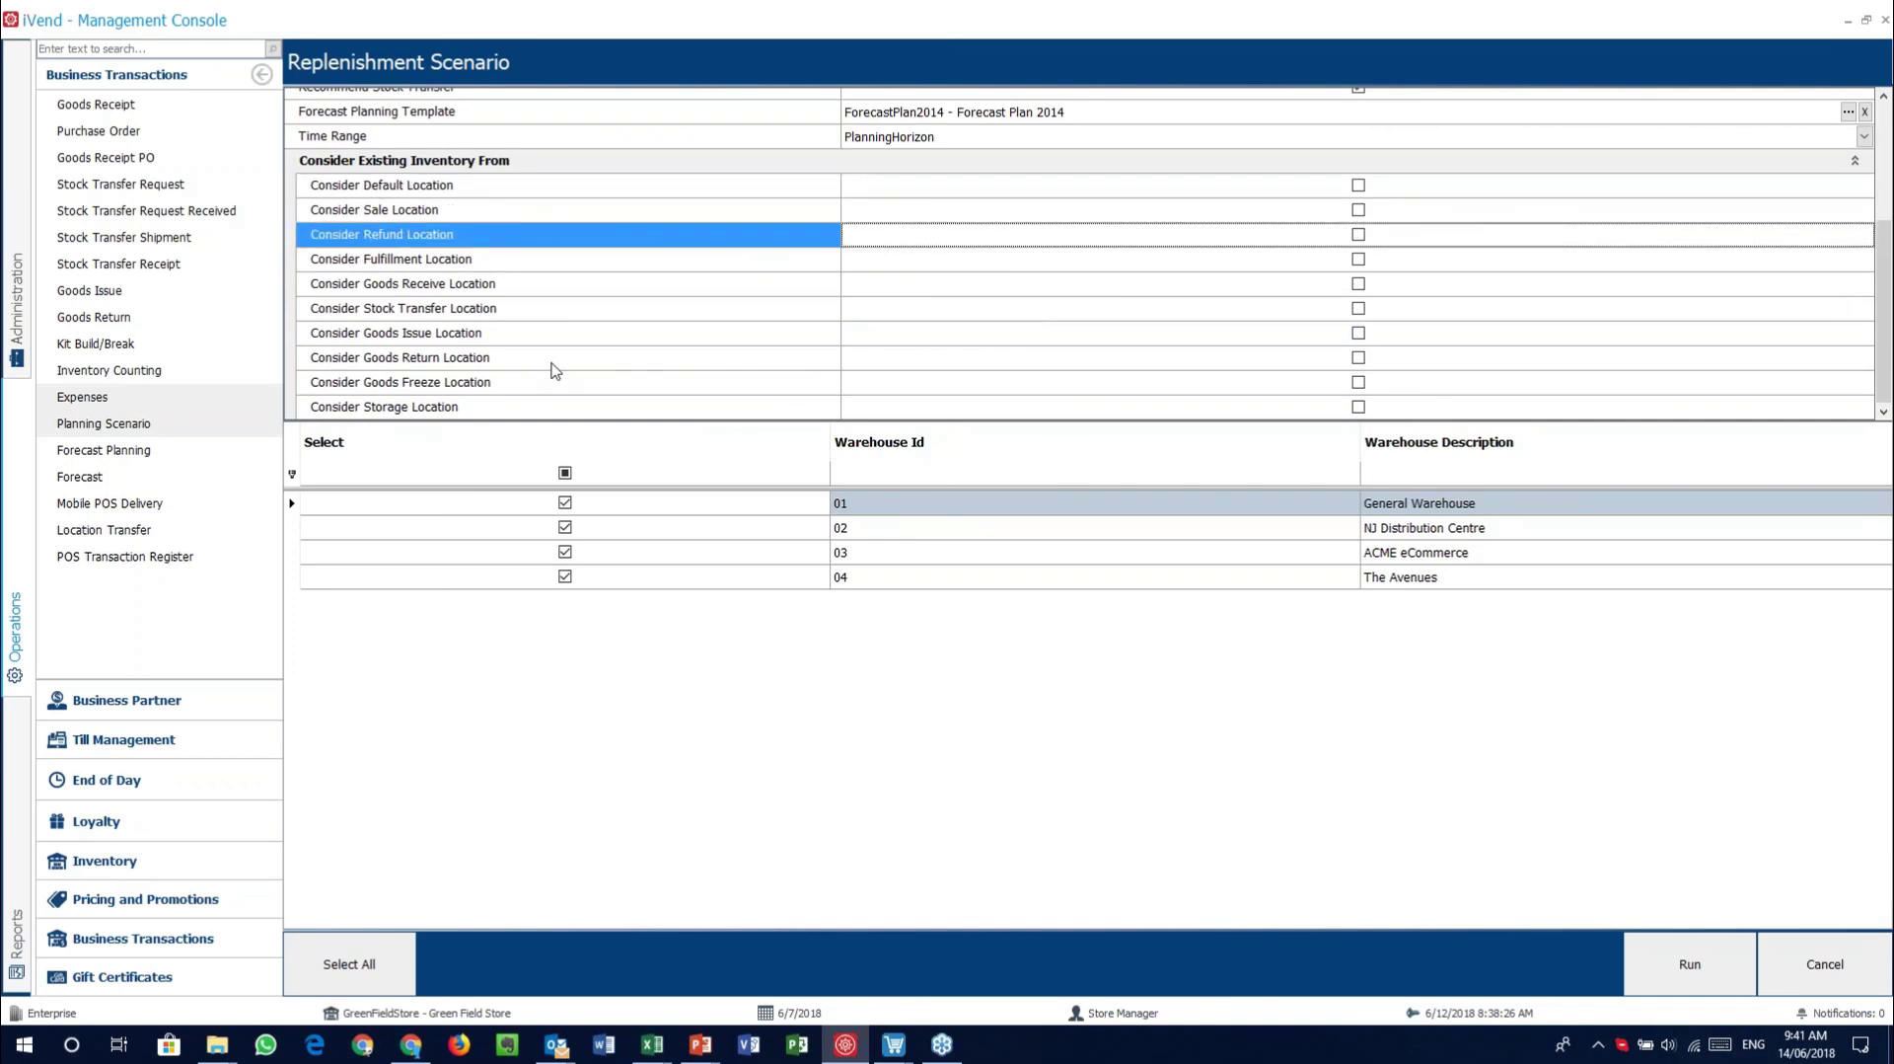
click(553, 361)
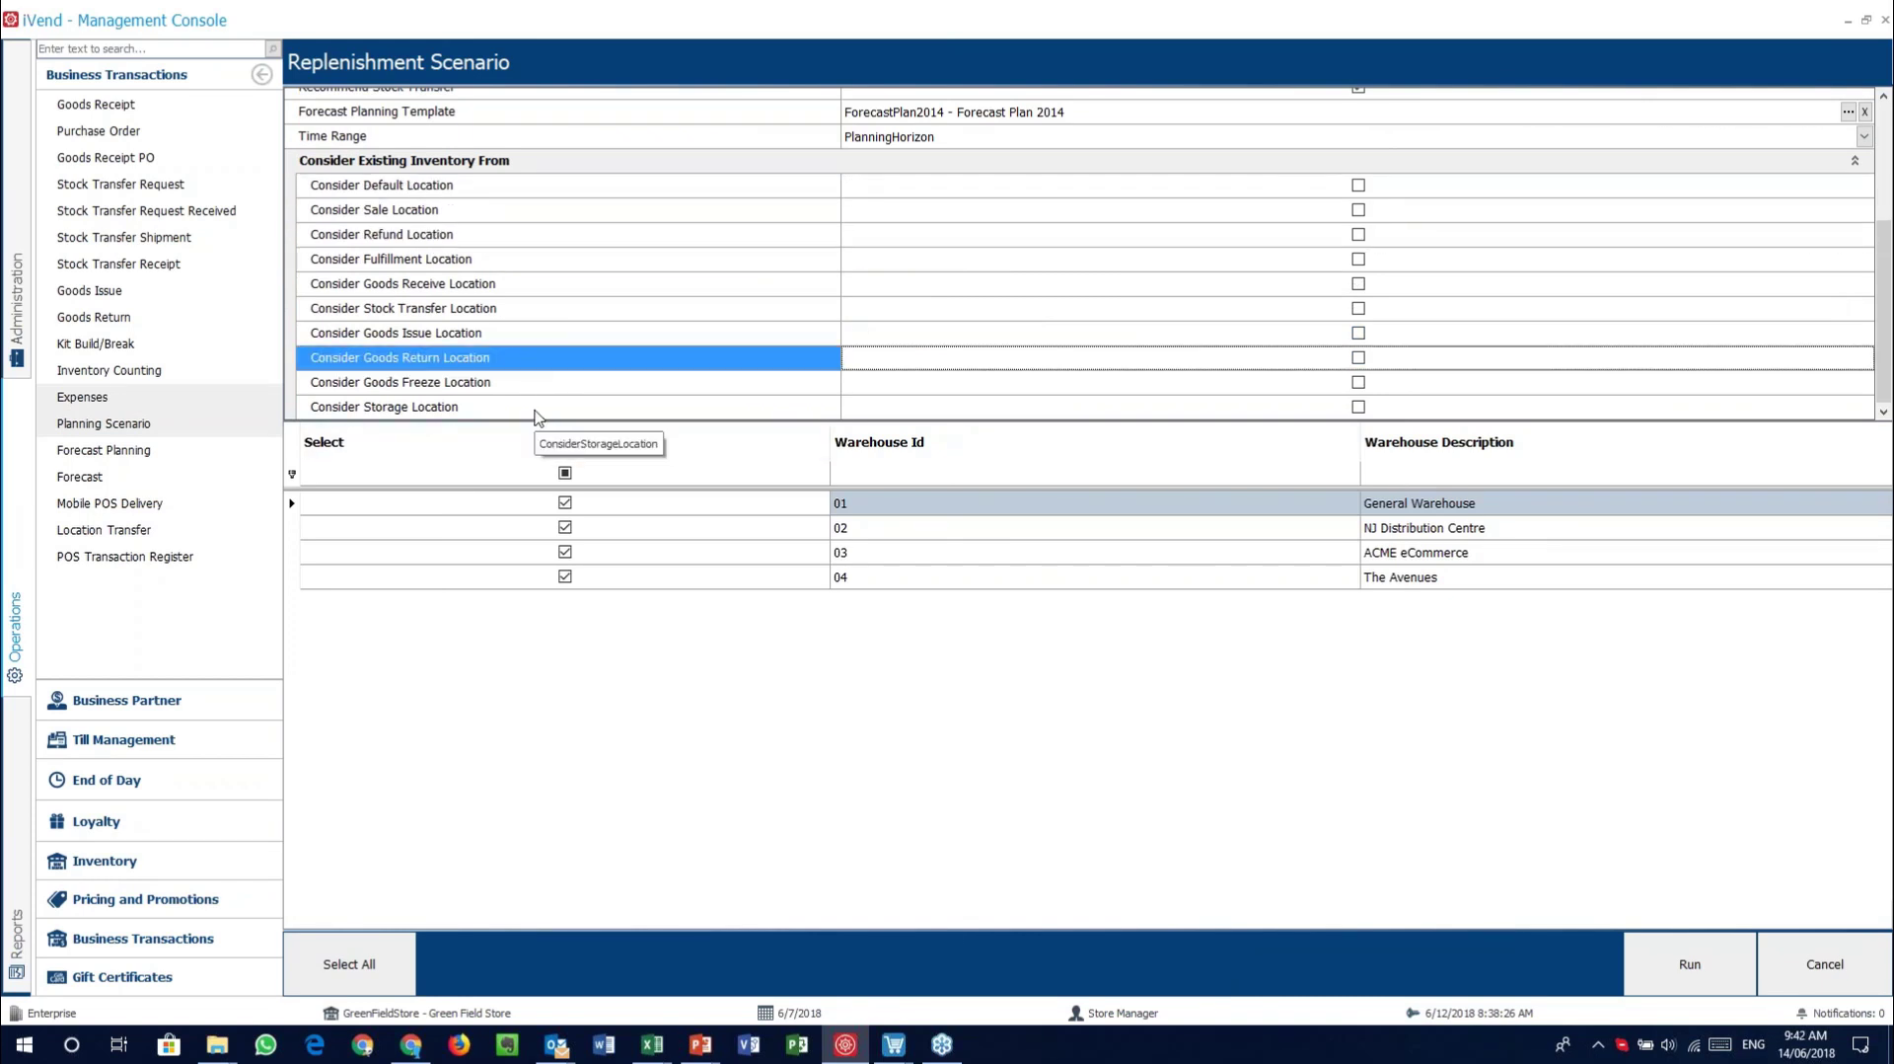
click(538, 412)
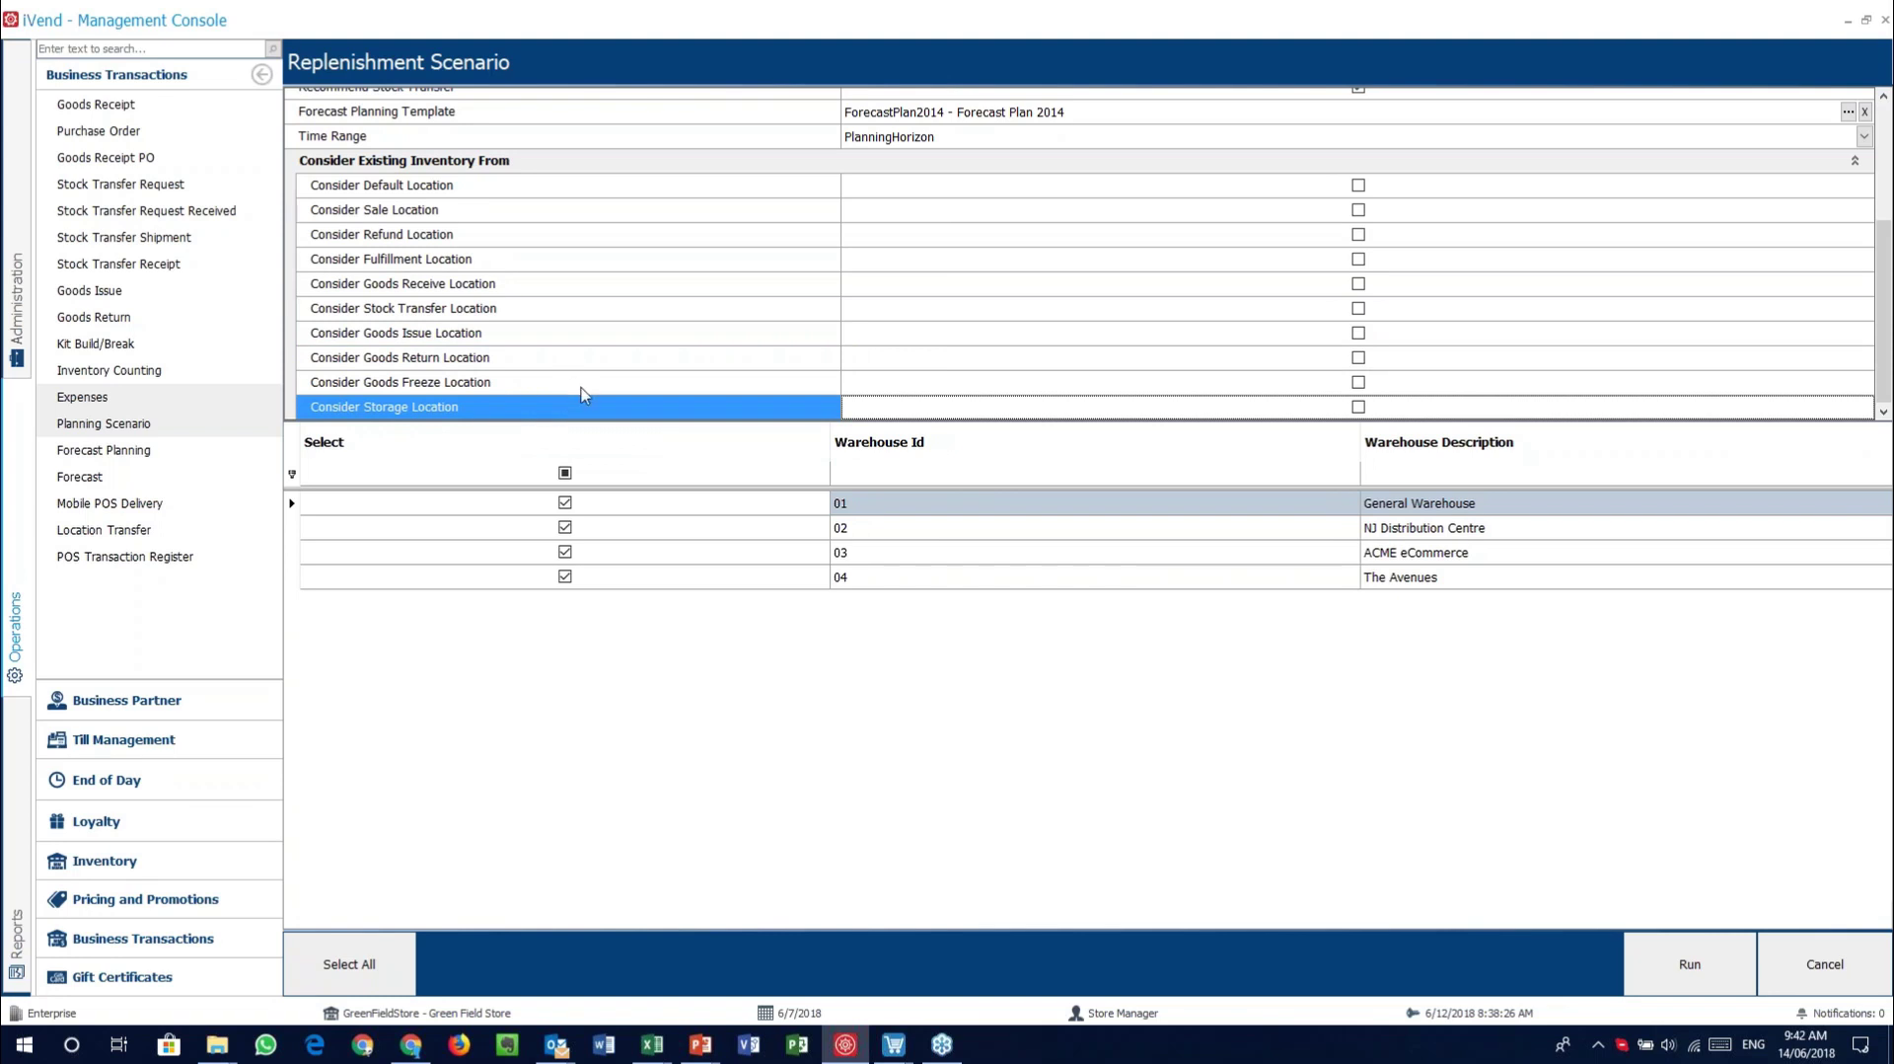
drag(568, 395, 578, 193)
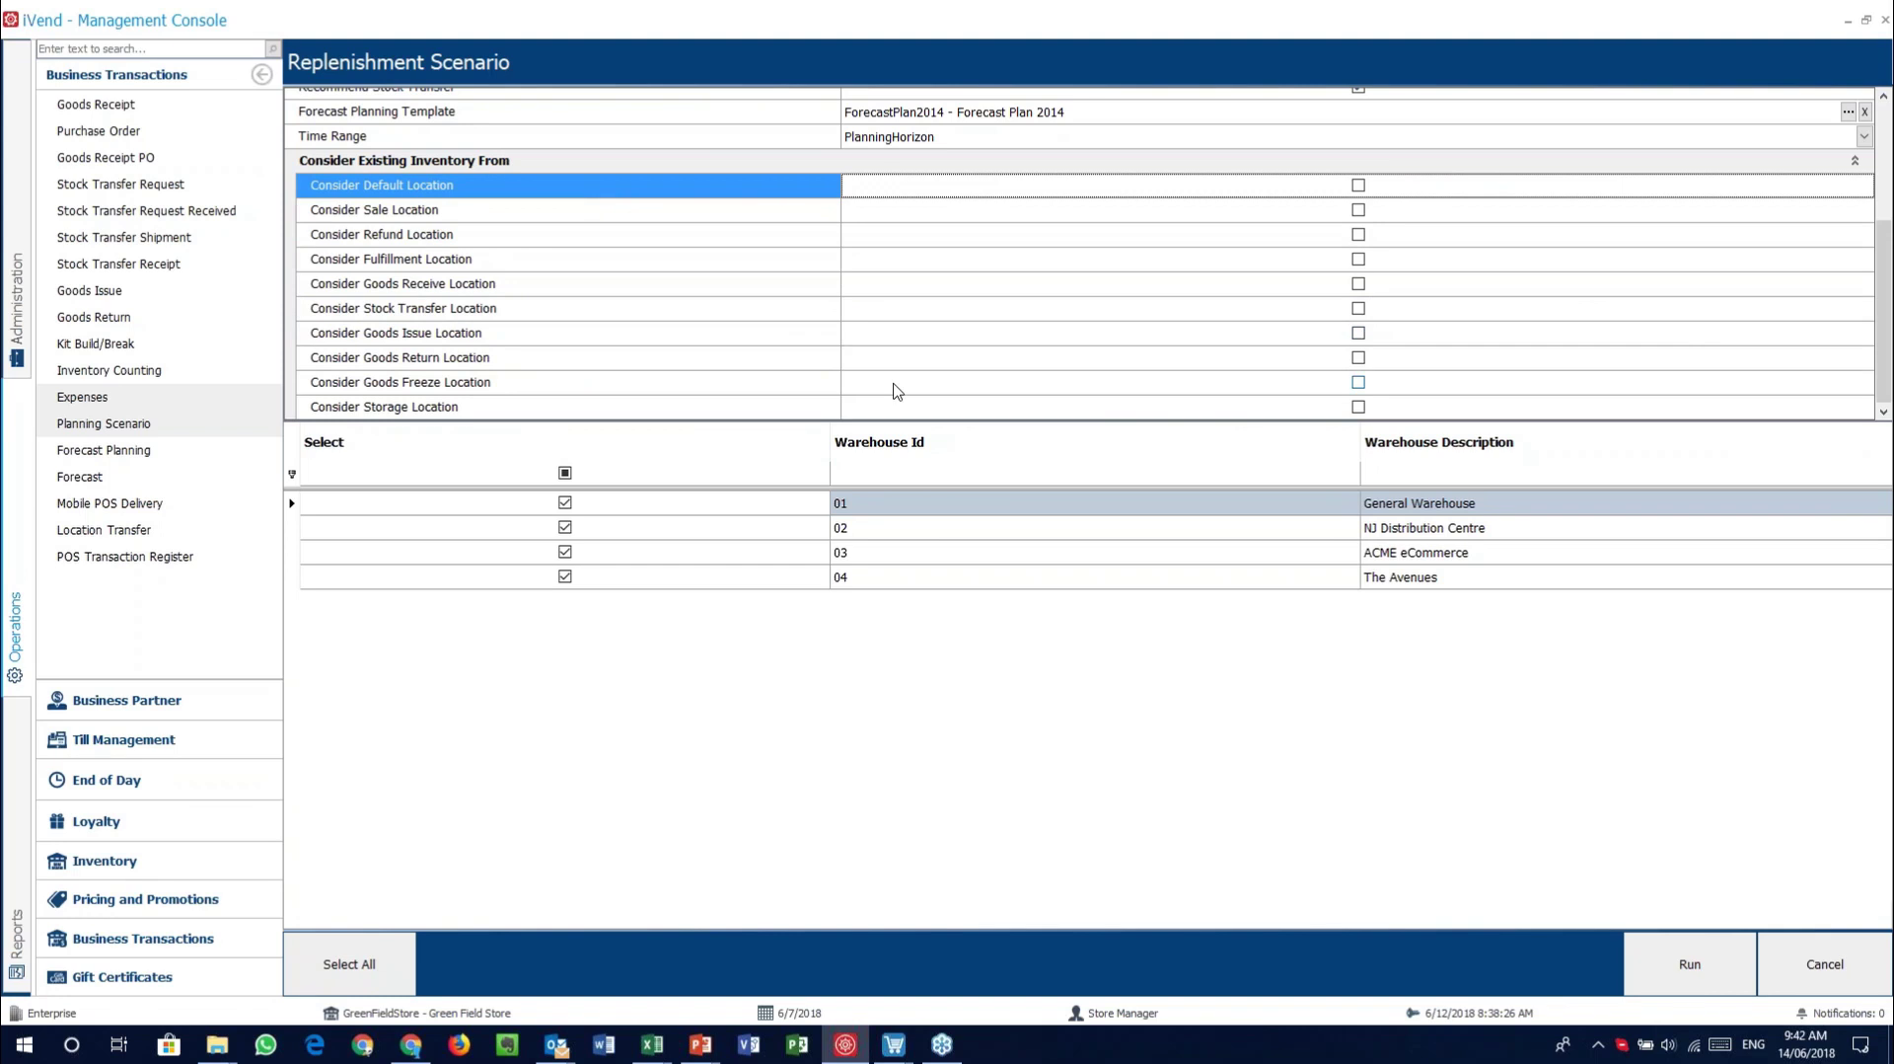
scroll(896, 390, up, 3)
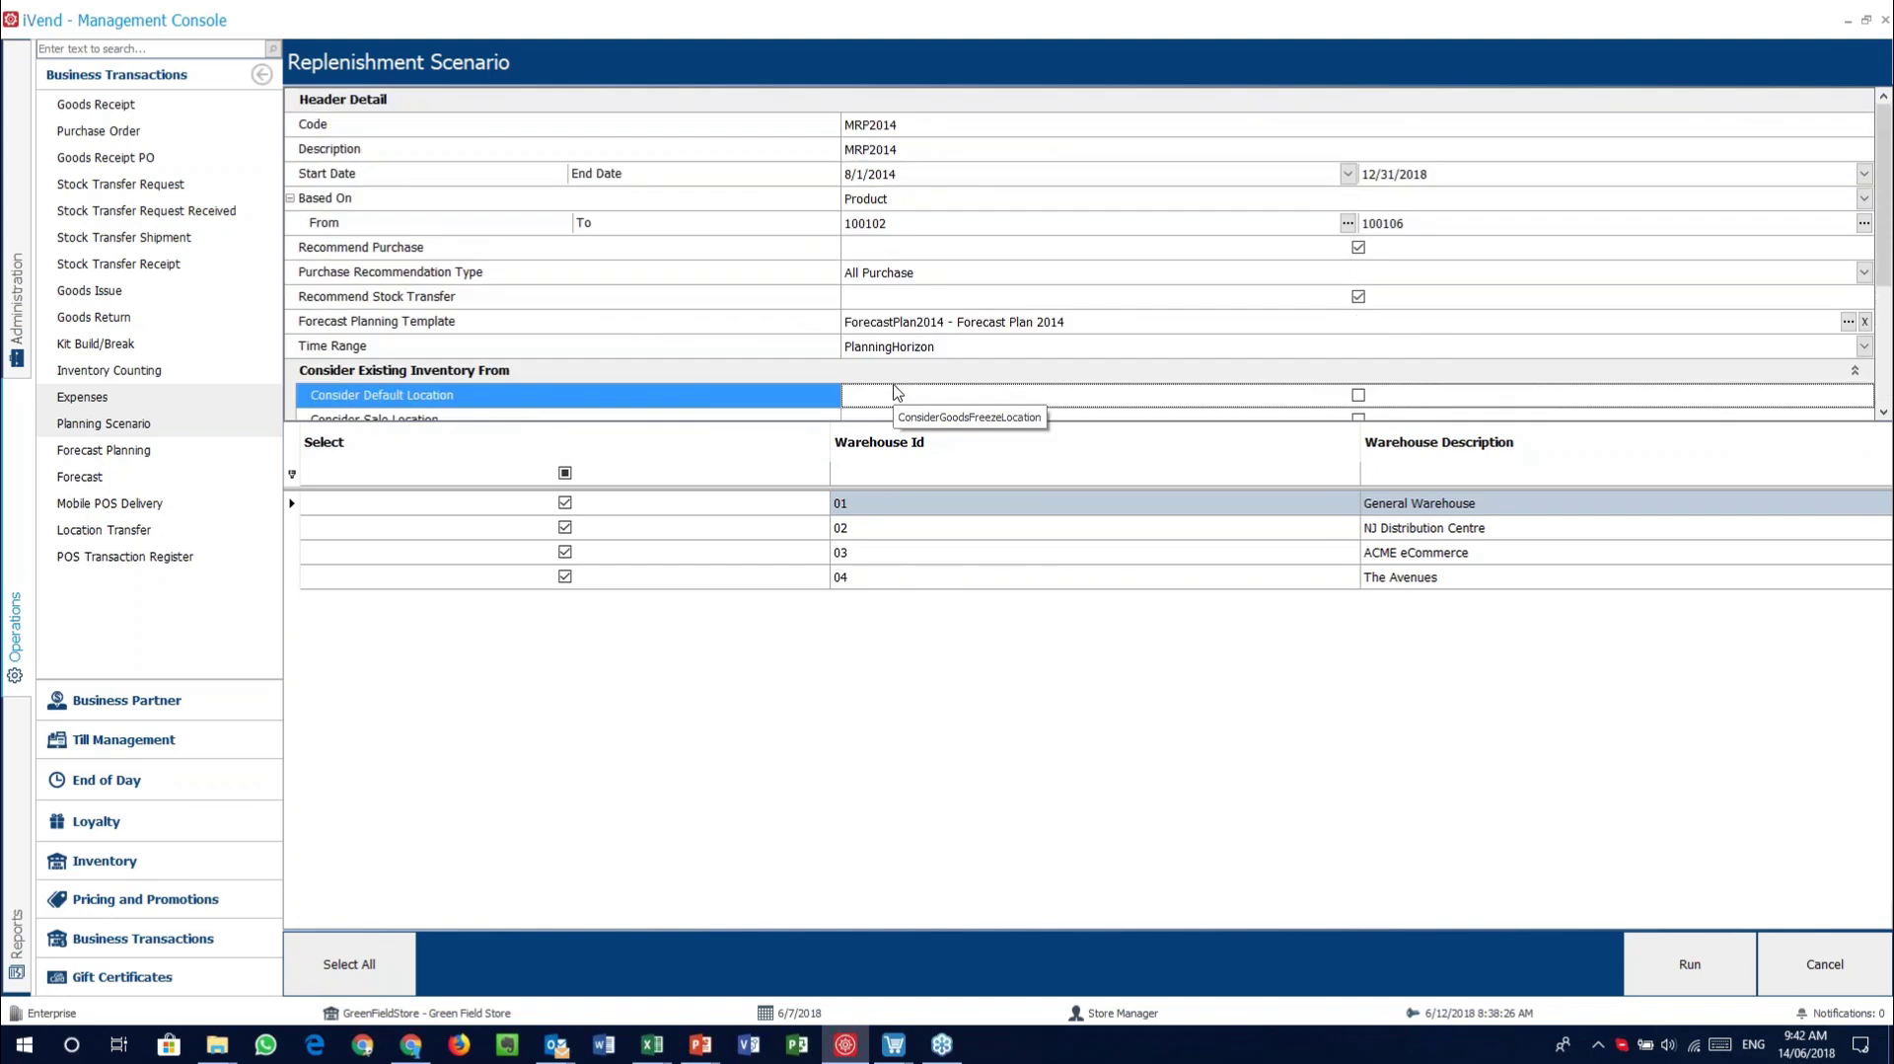
scroll(1262, 384, down, 3)
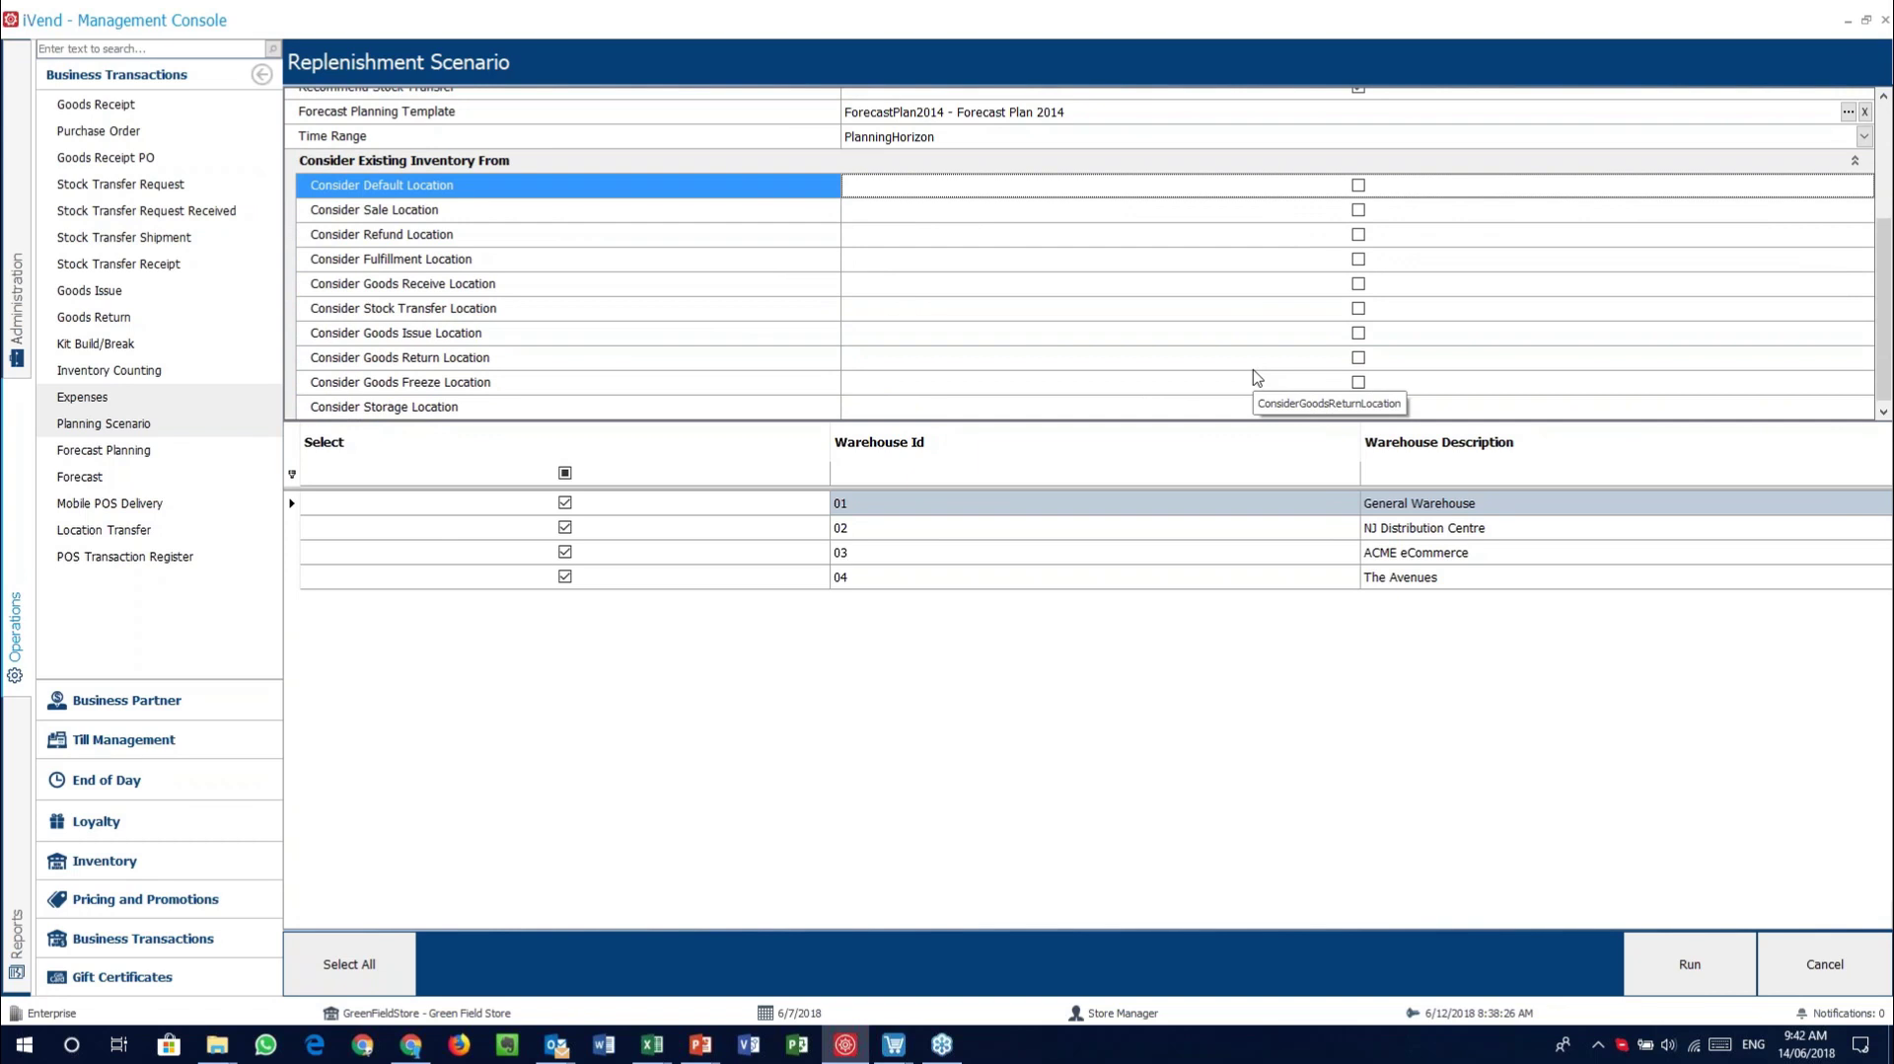
scroll(1256, 377, up, 3)
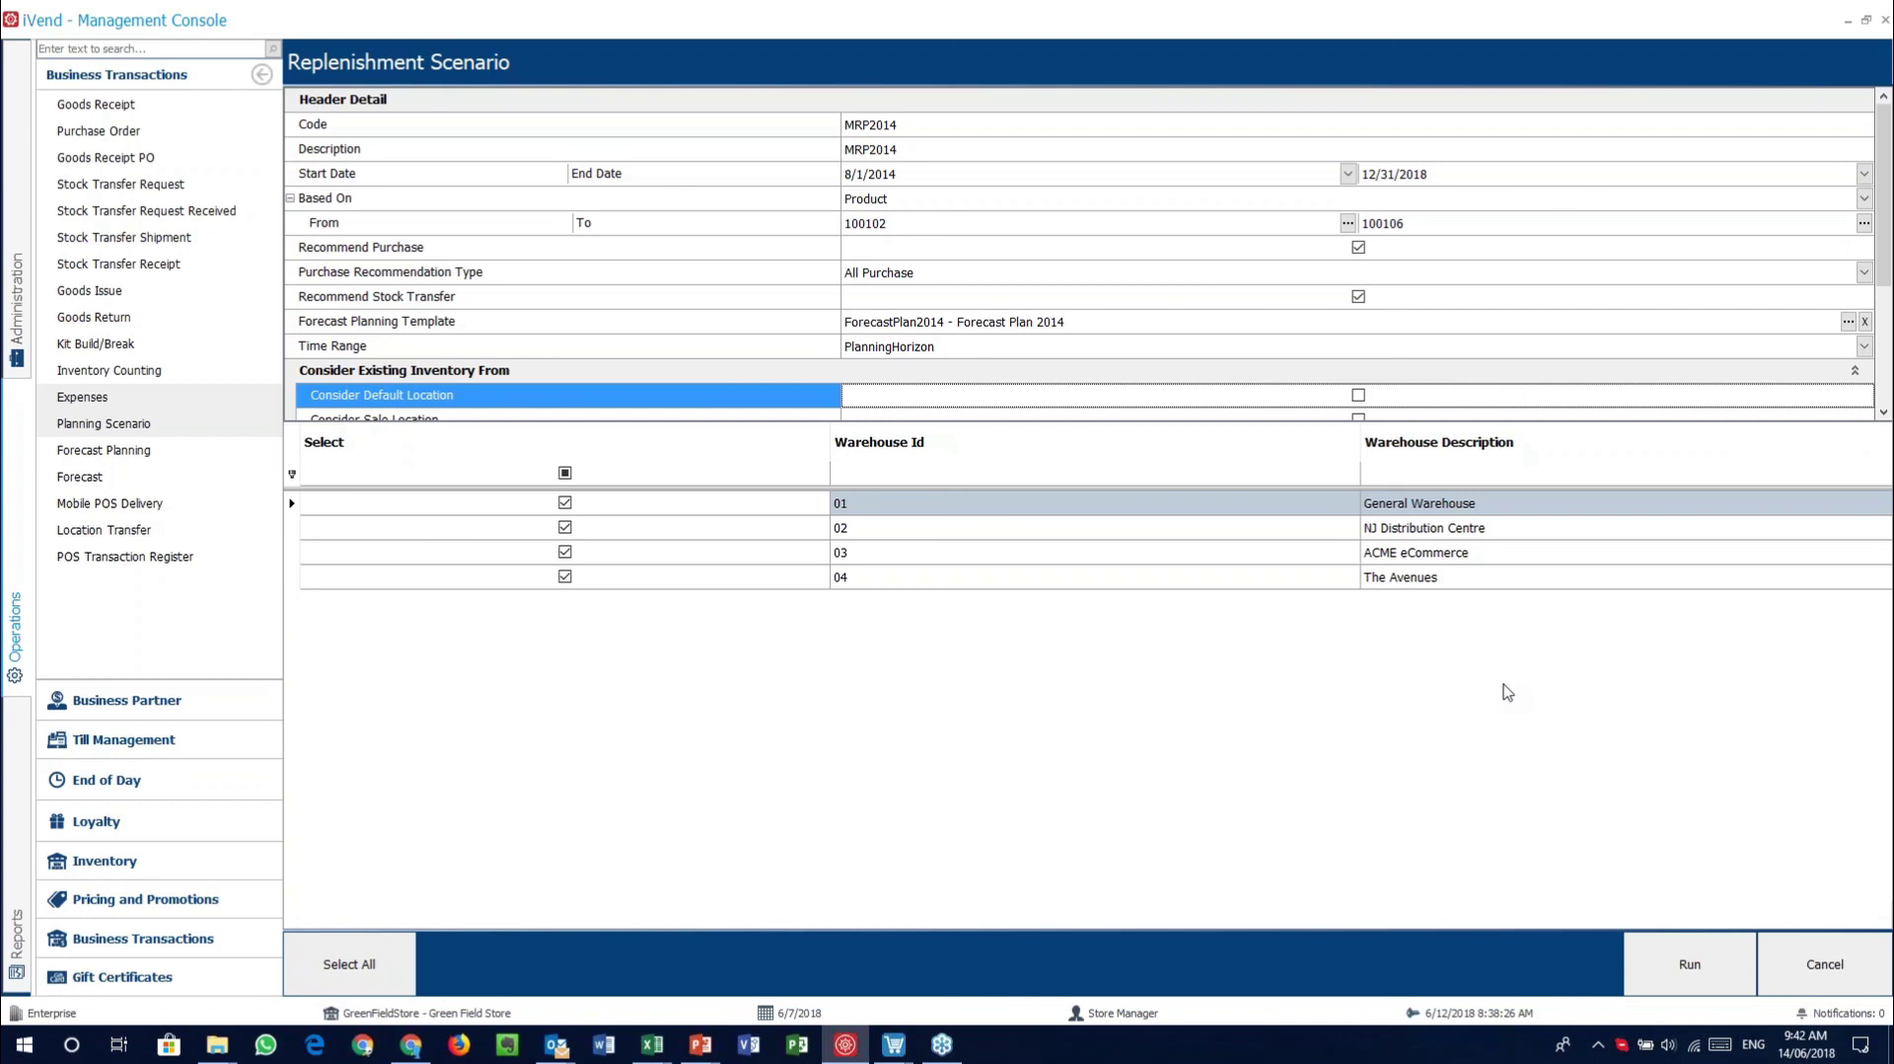
click(1820, 945)
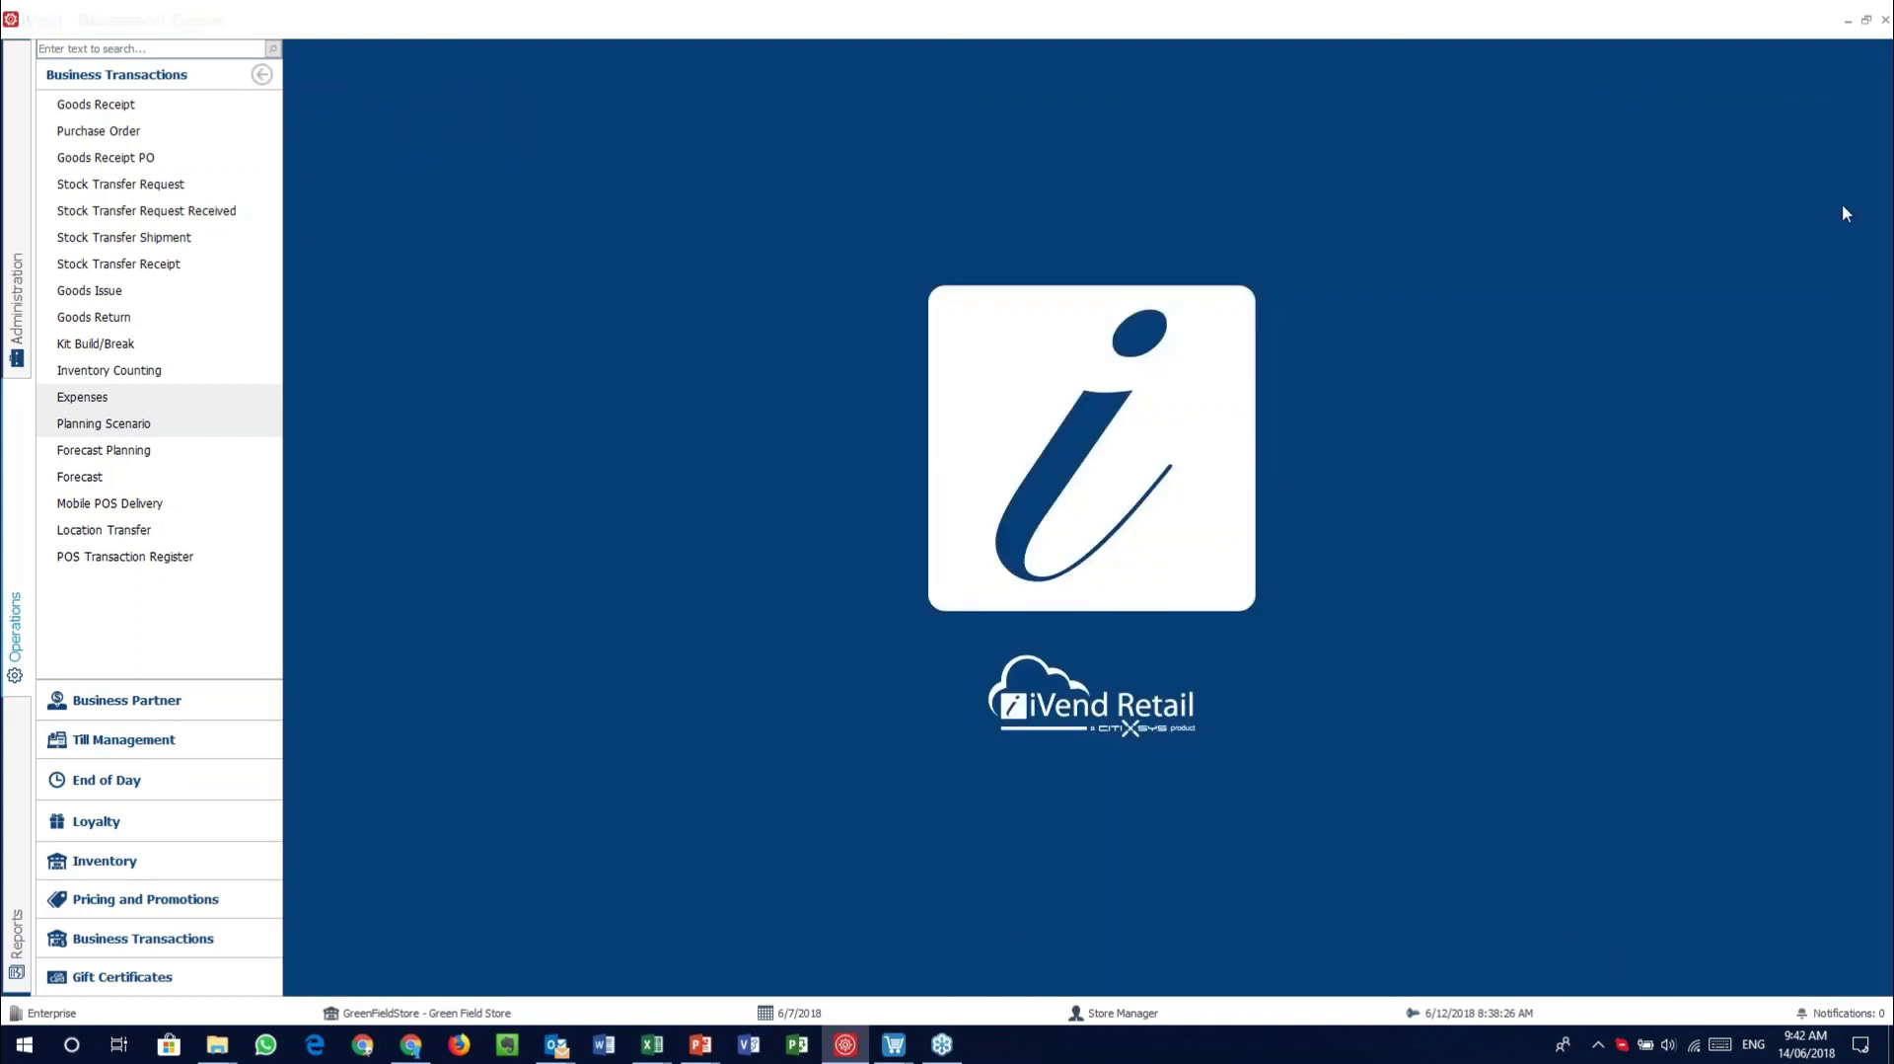
Switch to the Introduction to iVend Demostack Part 2 deck in PowerPoint and present its closing Thank You slide as a slide show
click(1602, 222)
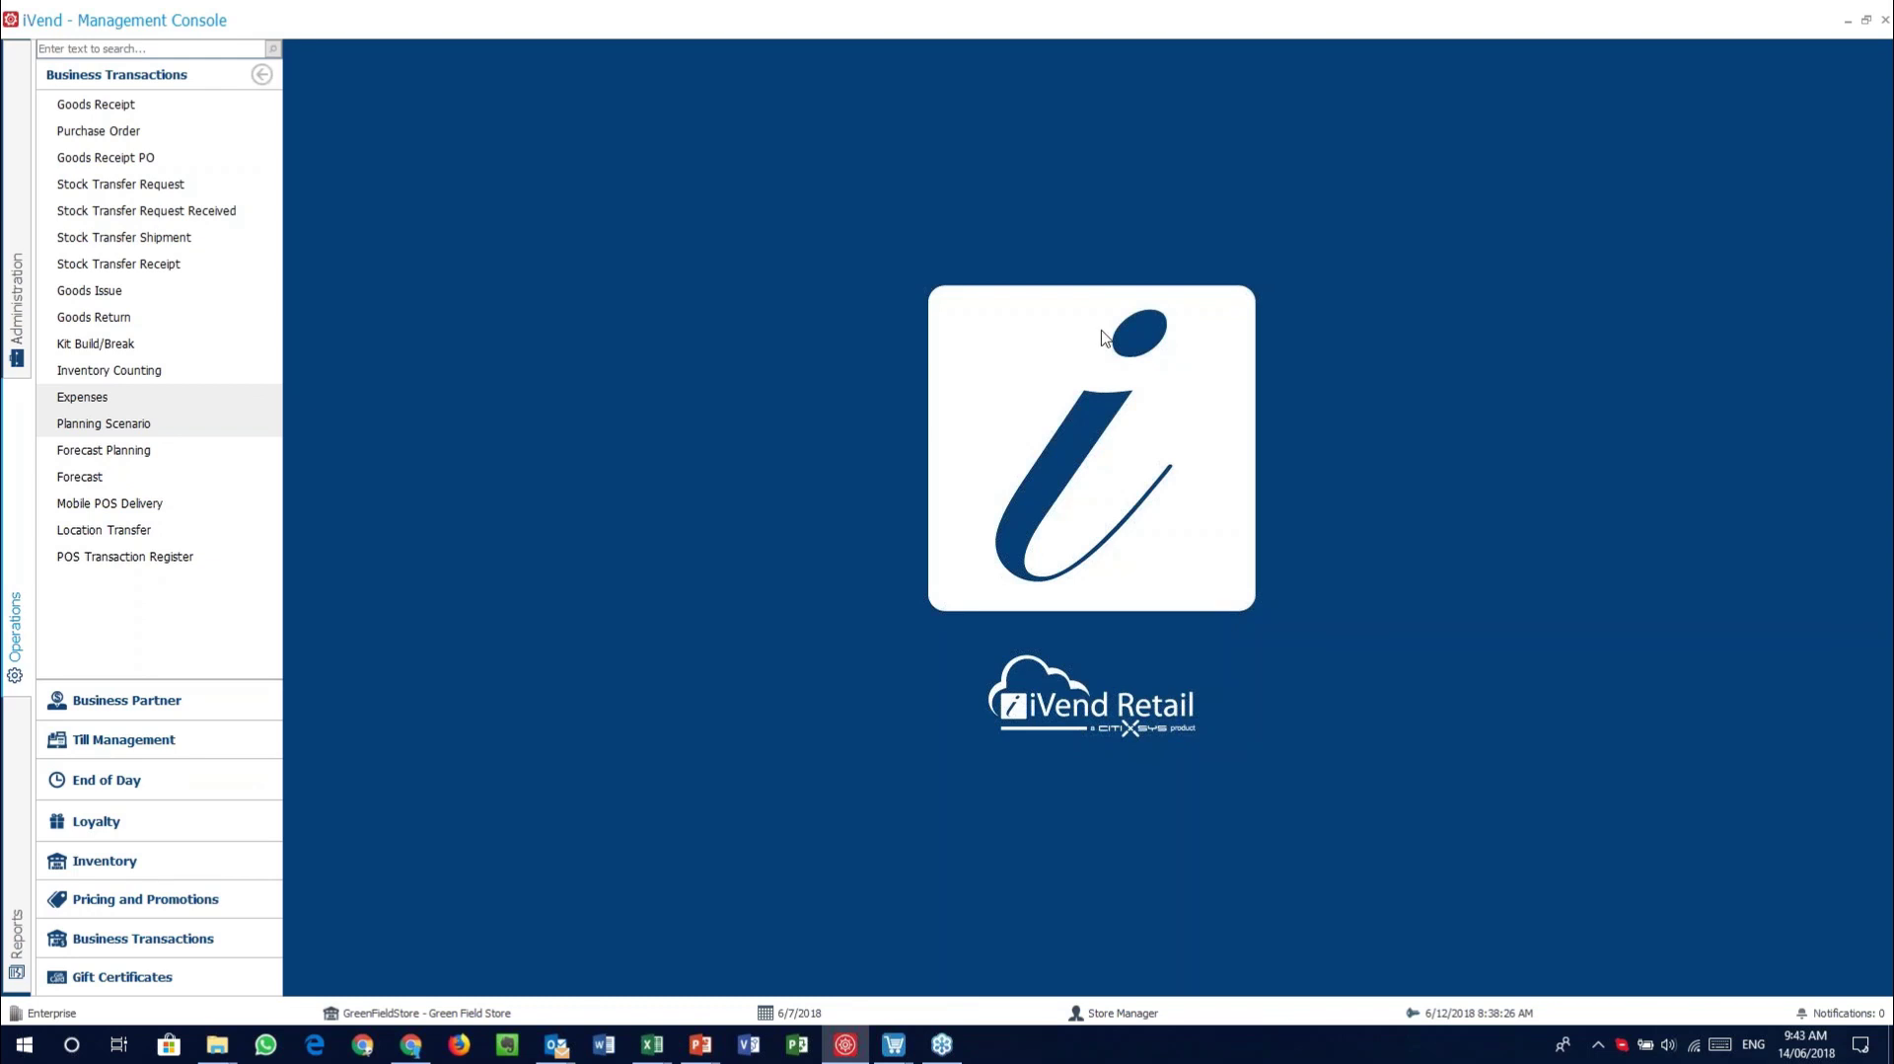
mouse_move(700, 1044)
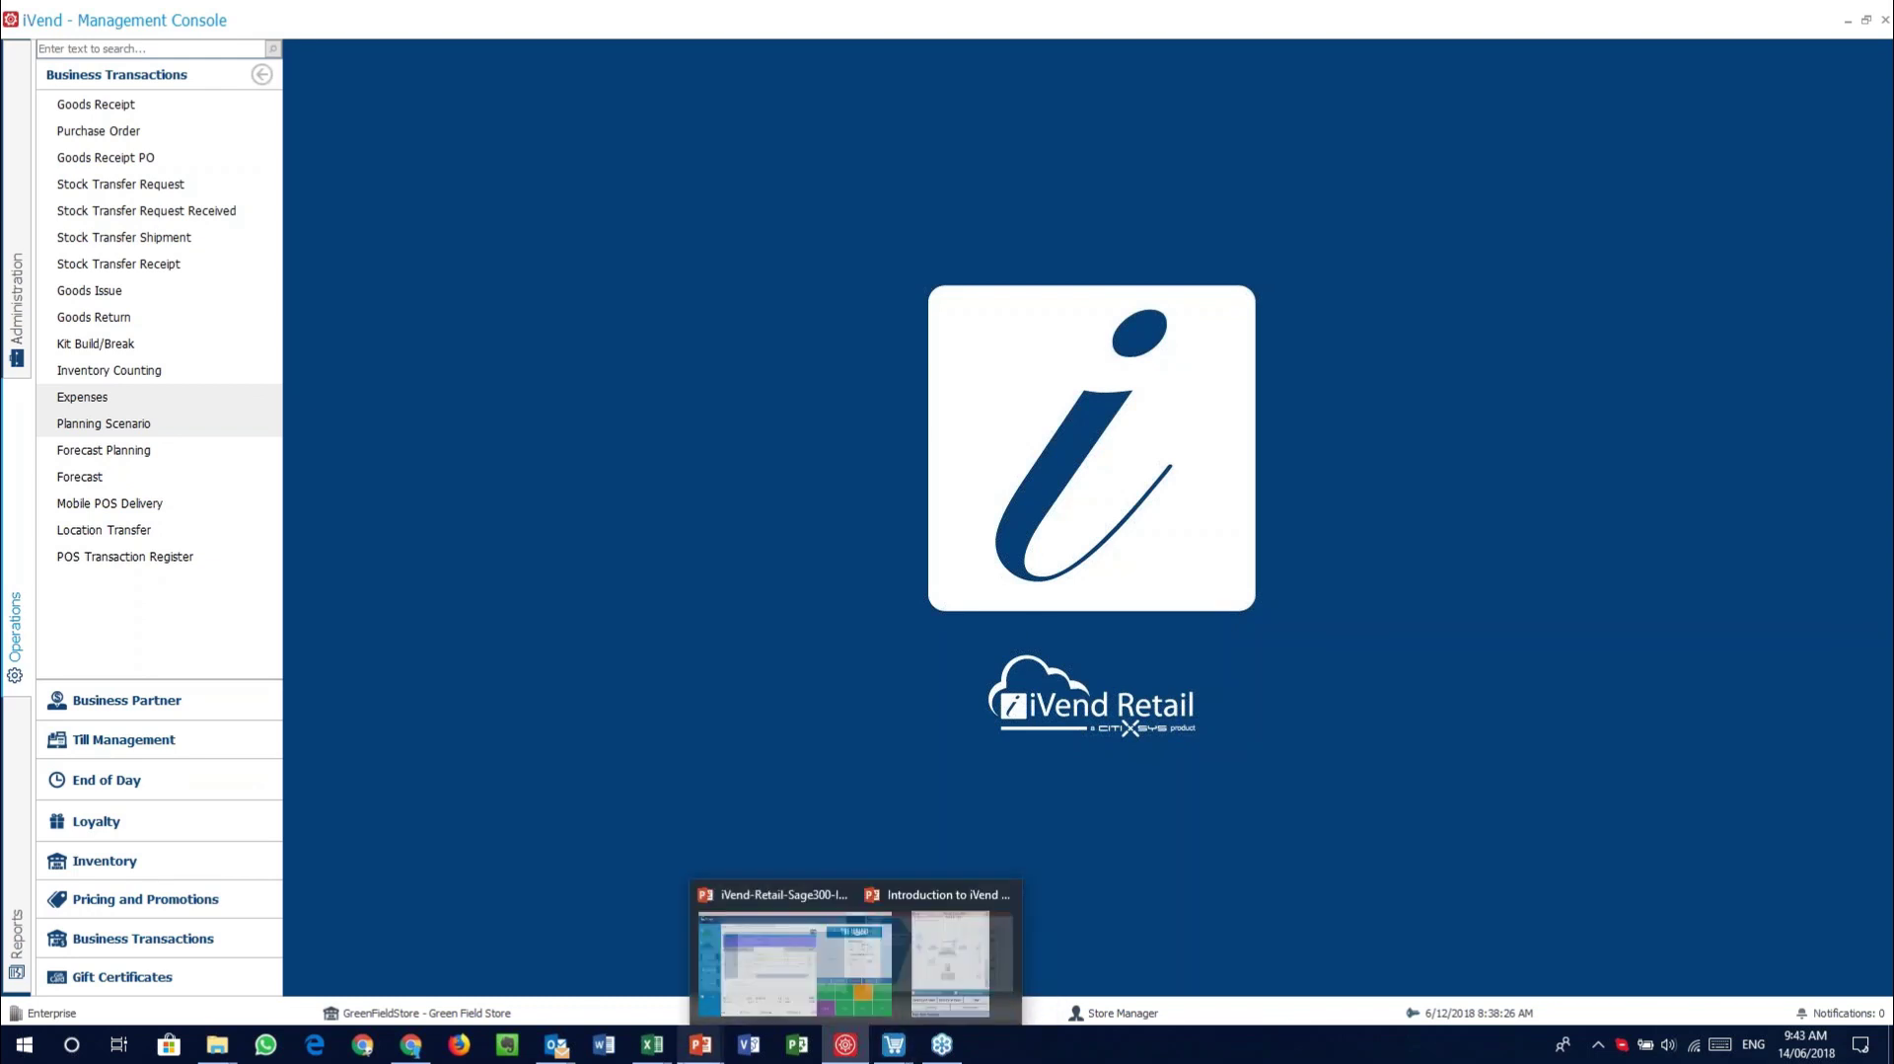
click(948, 953)
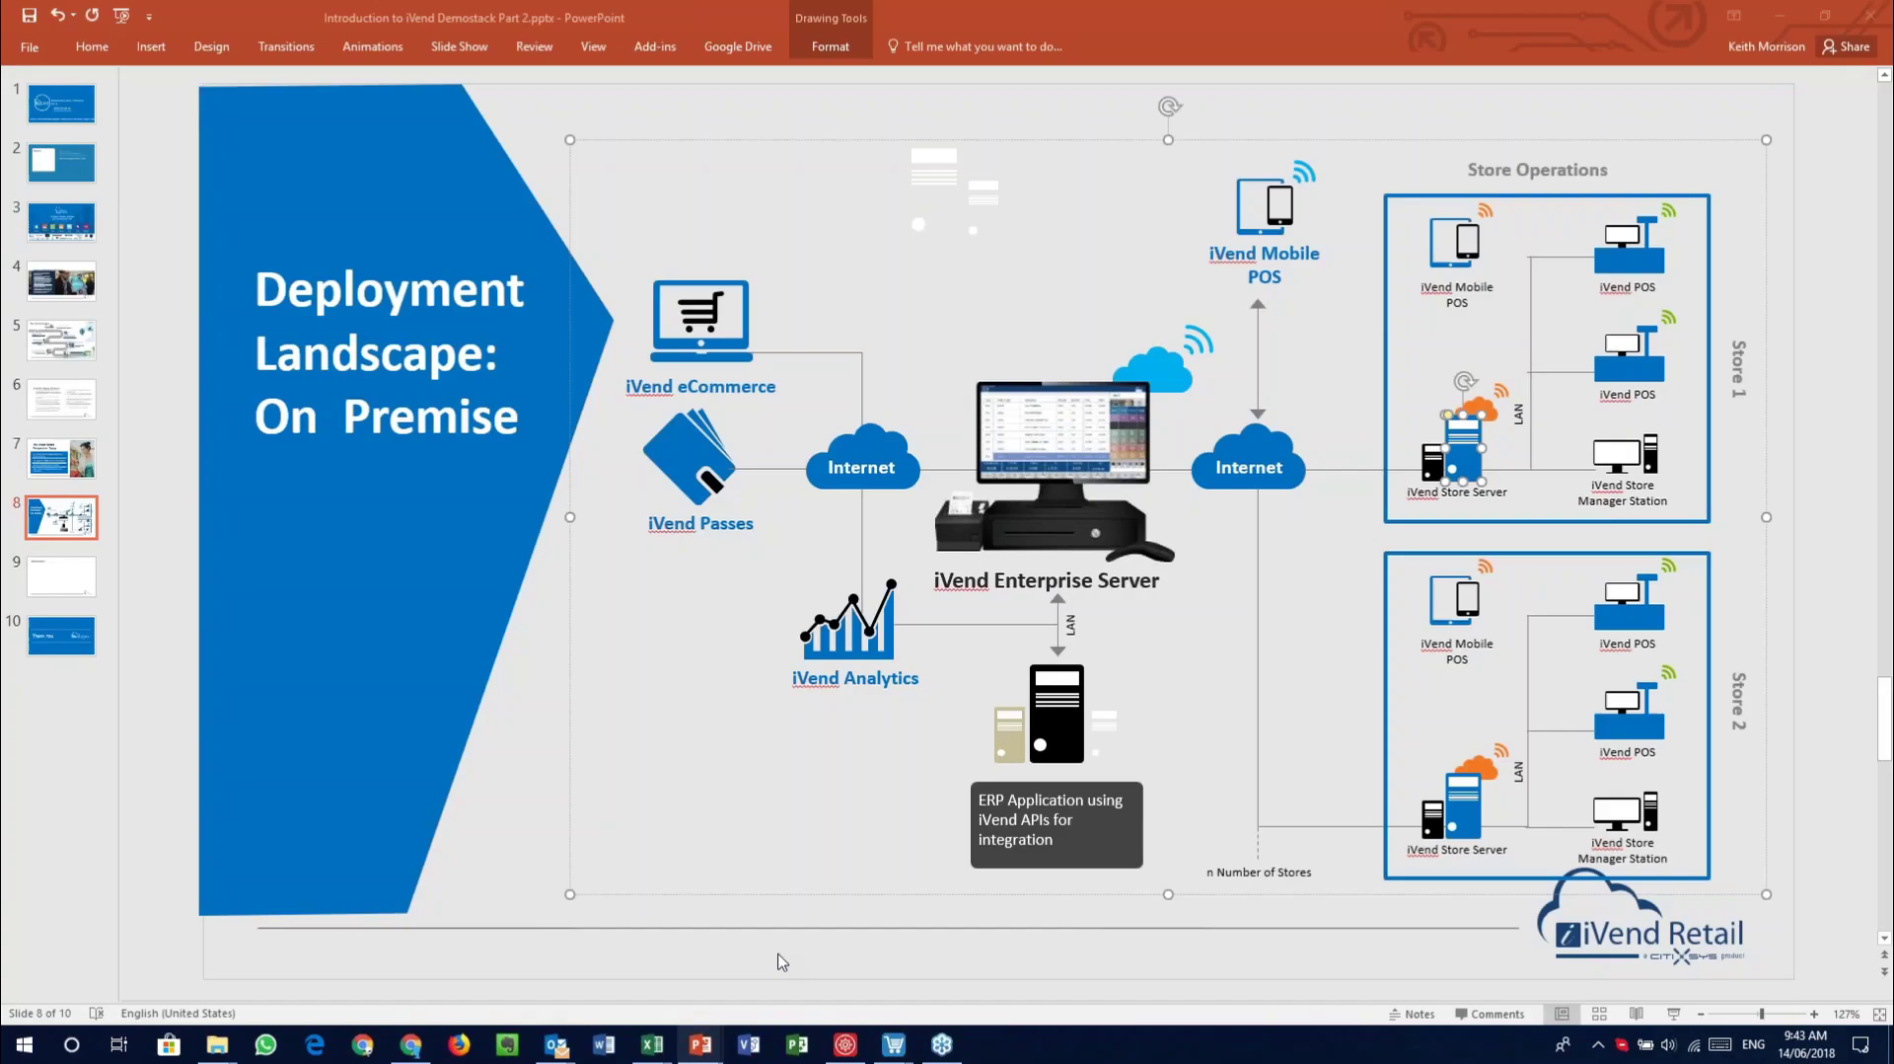
click(82, 654)
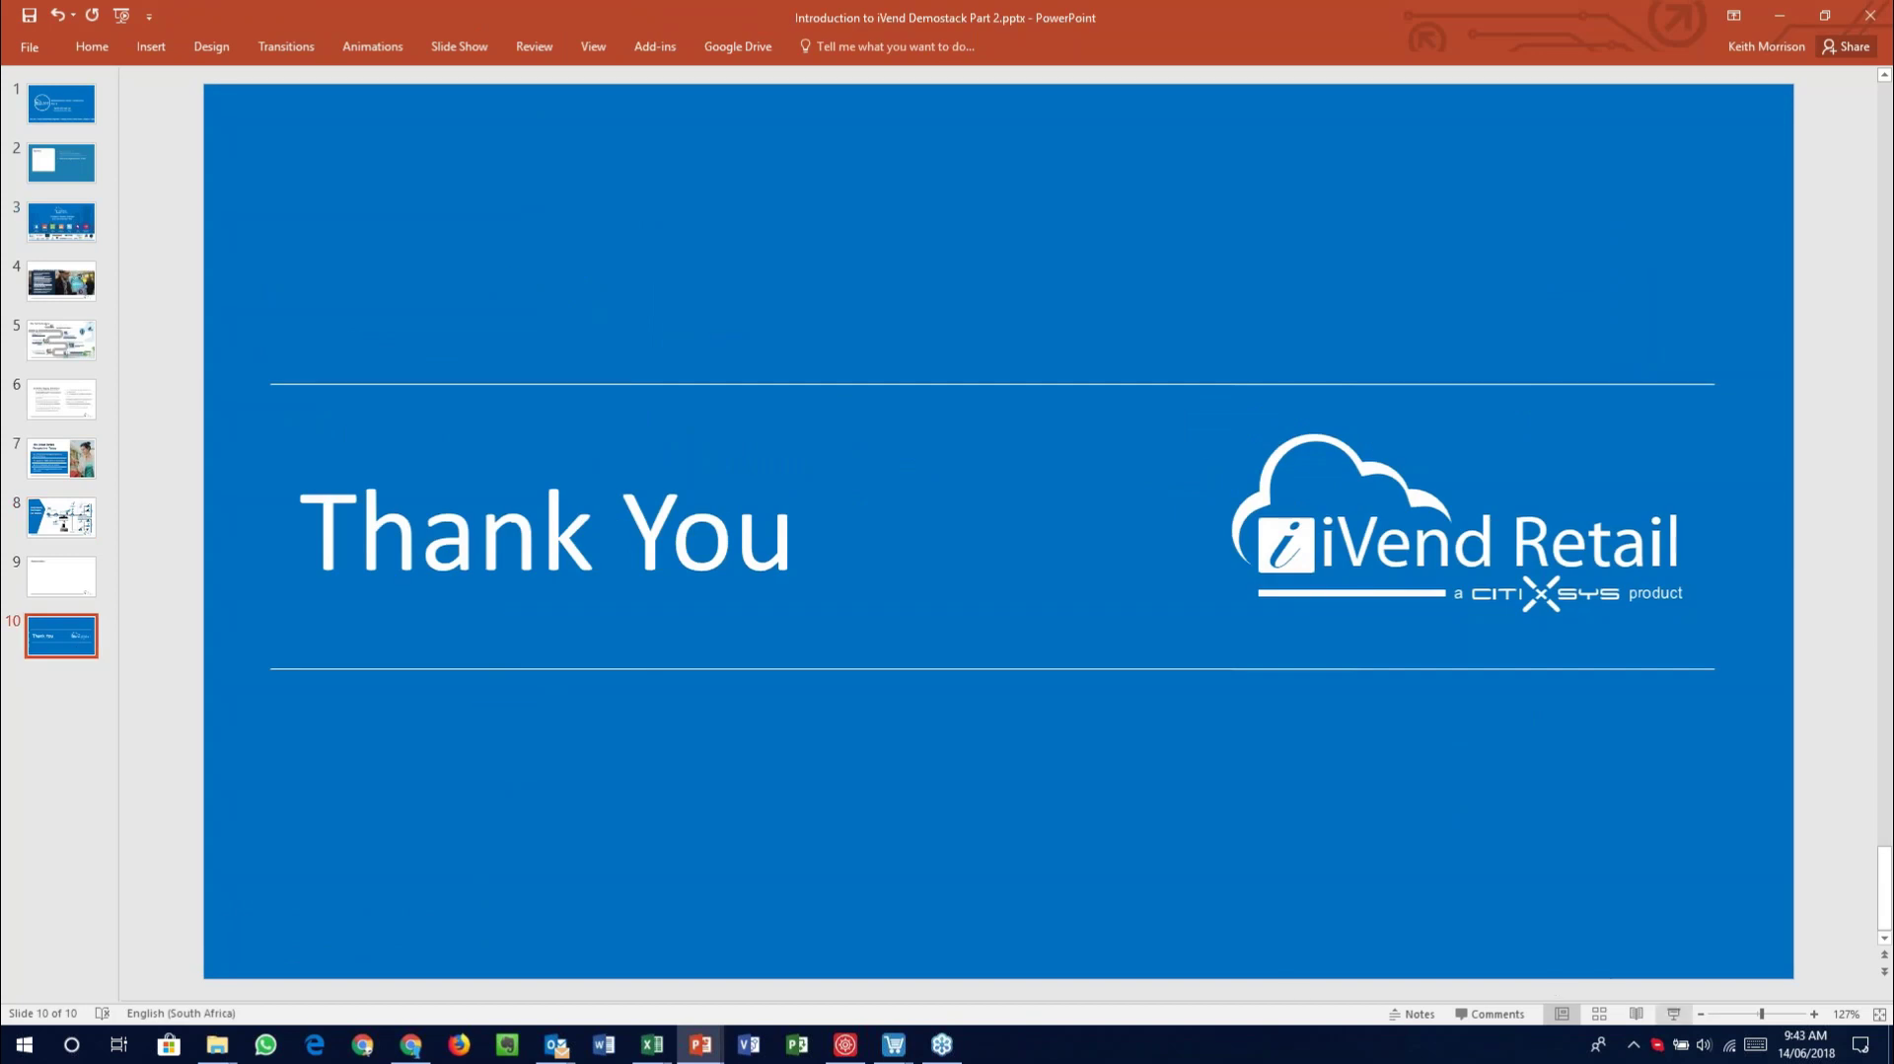
click(1675, 1013)
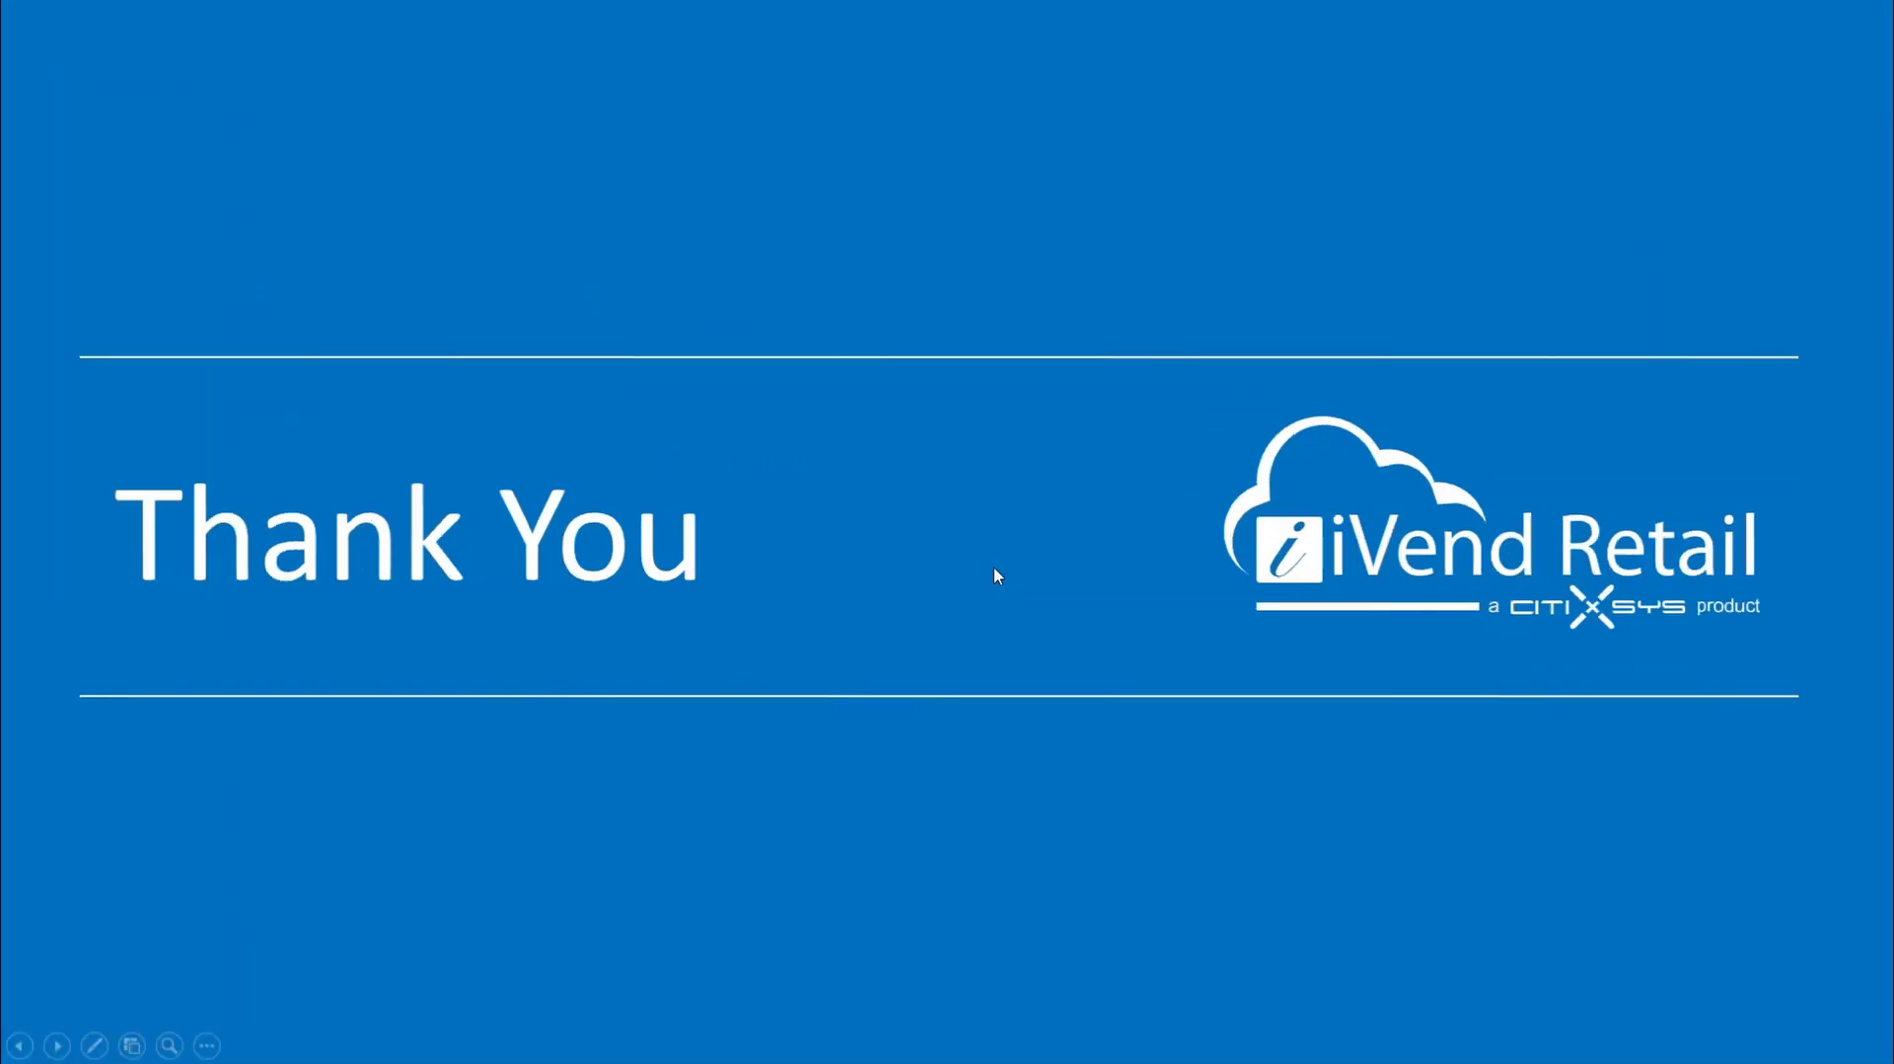